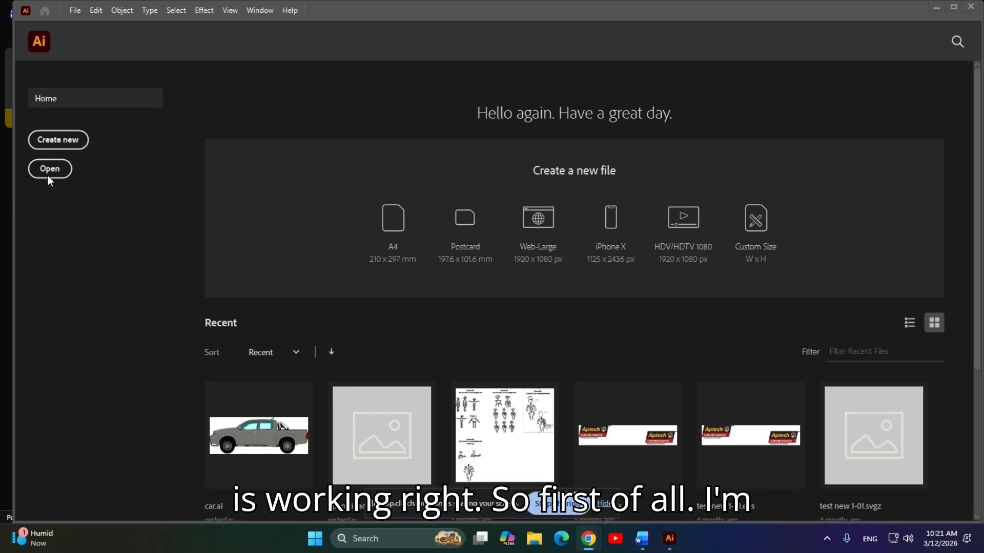
Start a new document measured in pixels, with a width of 1920 px and a height of 1080 px.
{"action": "left_click", "coordinate": [64, 147]}
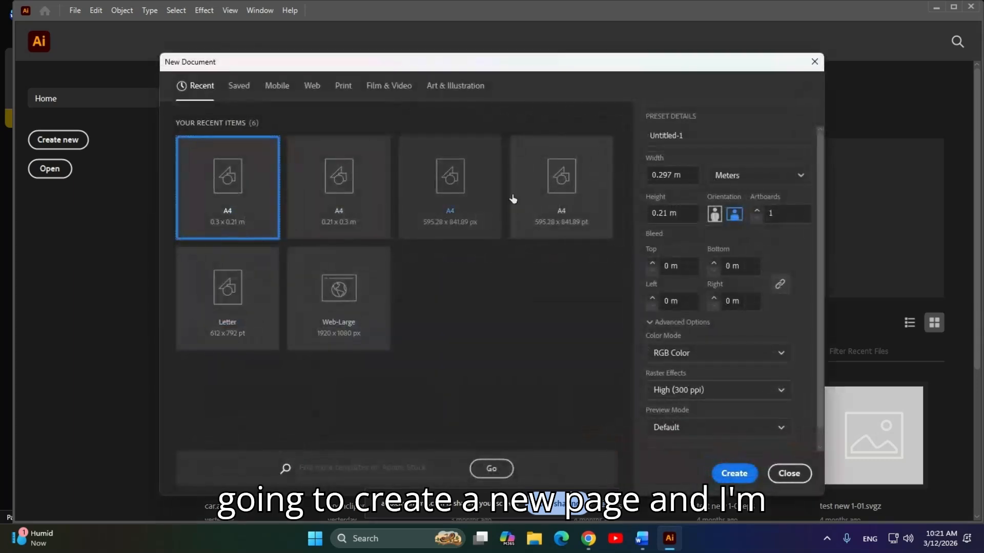
{"action": "left_click", "coordinate": [762, 183]}
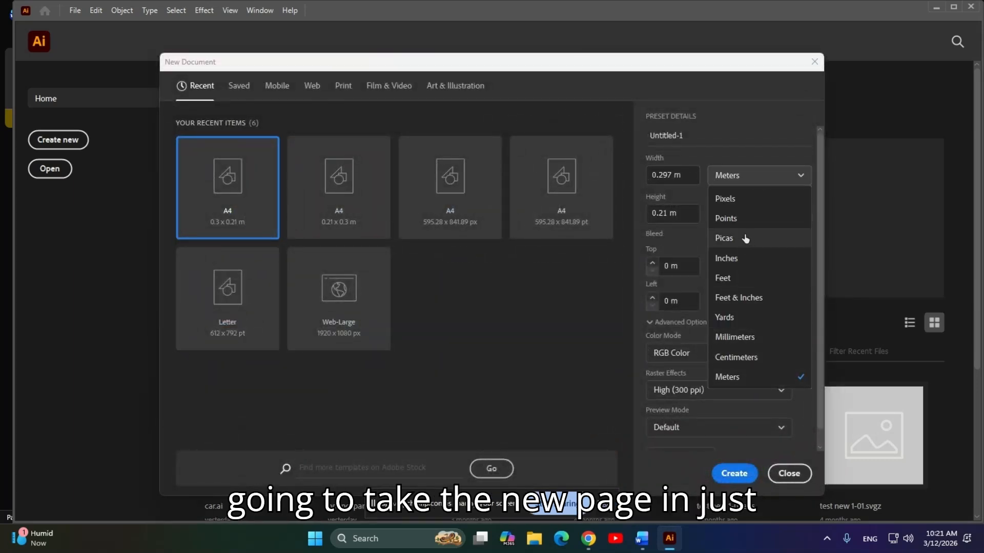
{"action": "left_click", "coordinate": [752, 200]}
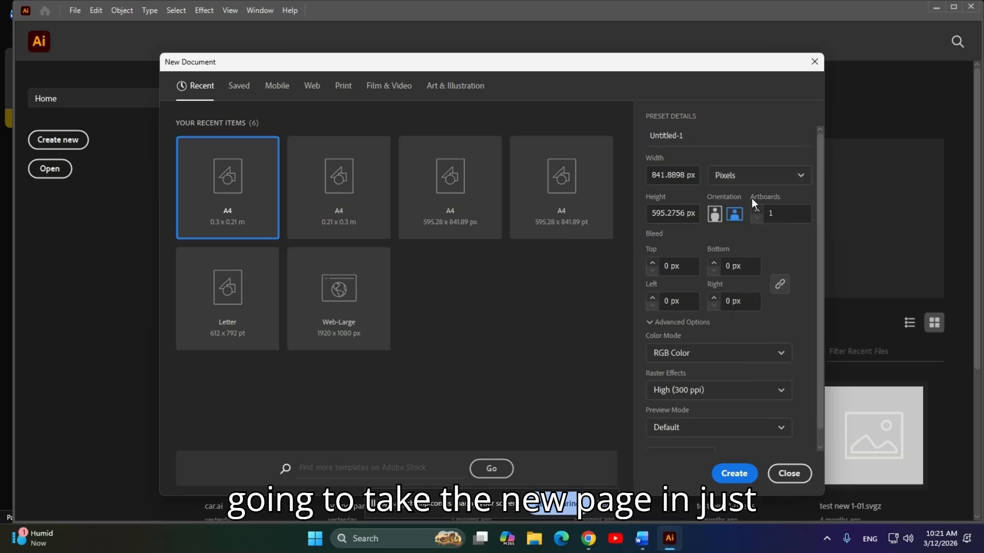
{"action": "double_click", "coordinate": [671, 176]}
{"action": "type", "text": "1920"}
{"action": "key", "text": "Tab"}
{"action": "type", "text": "108"}
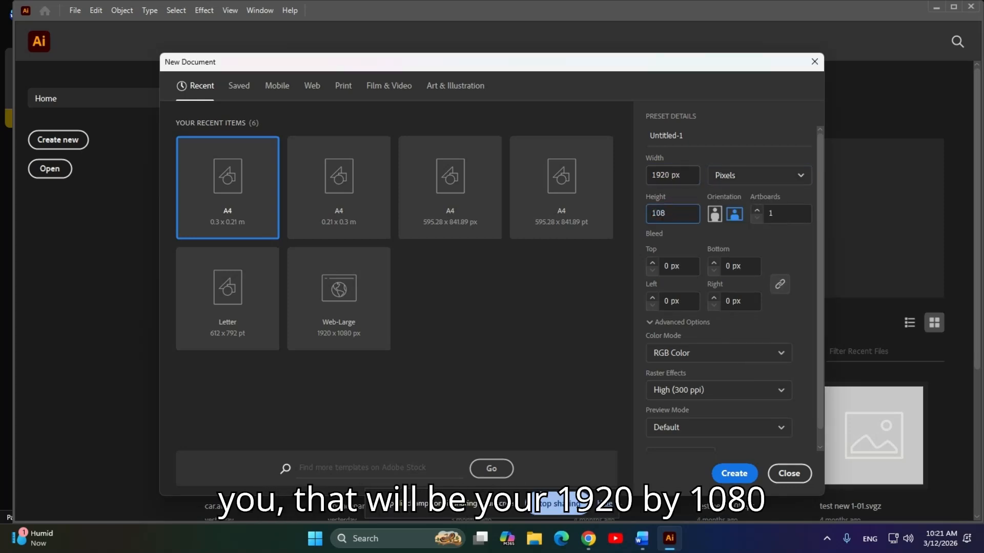
{"action": "type", "text": "0"}
{"action": "key", "text": "Tab"}
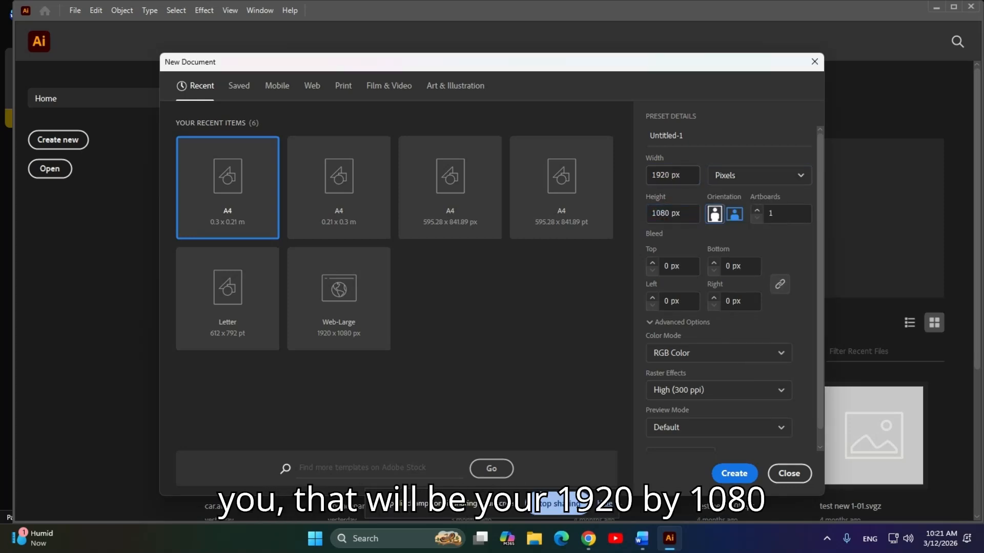
Name the new document Demo and create it.
{"action": "double_click", "coordinate": [704, 134]}
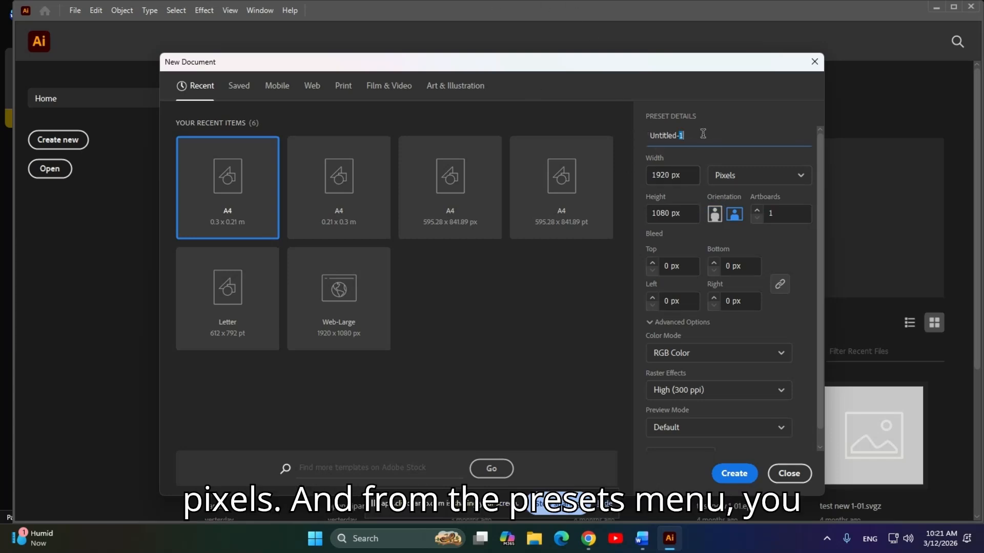
{"action": "key", "text": "ctrl+a"}
{"action": "key", "text": "BackSpace"}
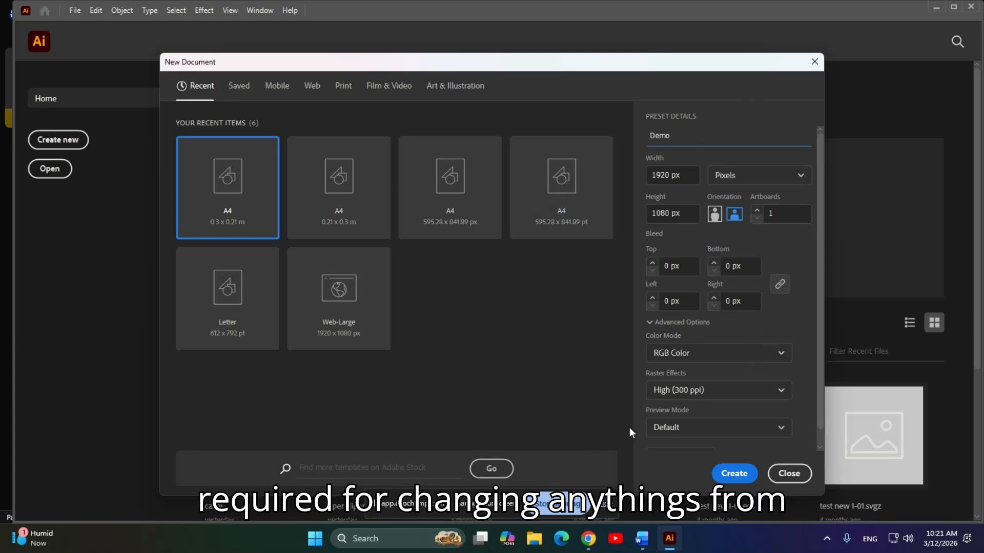
{"action": "scroll", "coordinate": [712, 357], "scroll_direction": "down", "scroll_amount": 1}
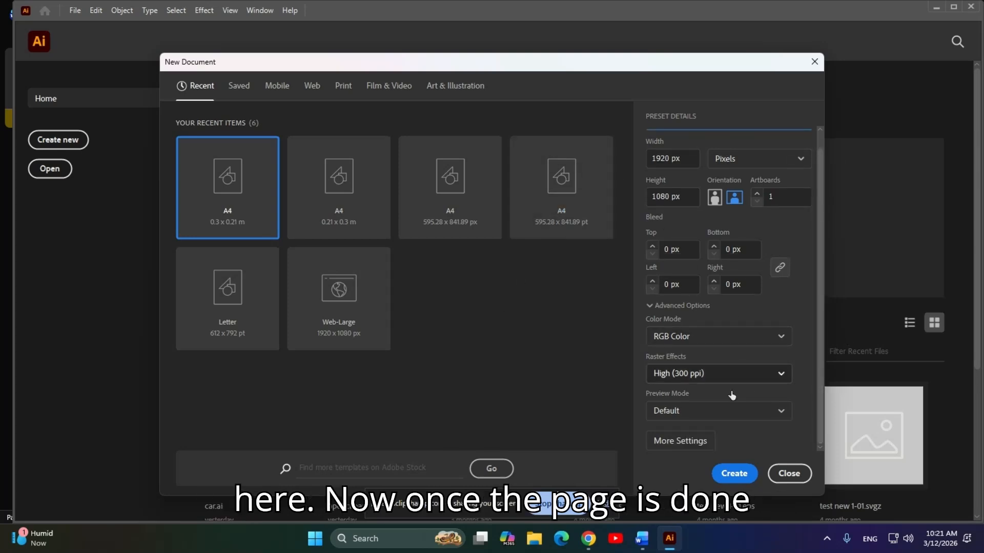
{"action": "left_click", "coordinate": [736, 475]}
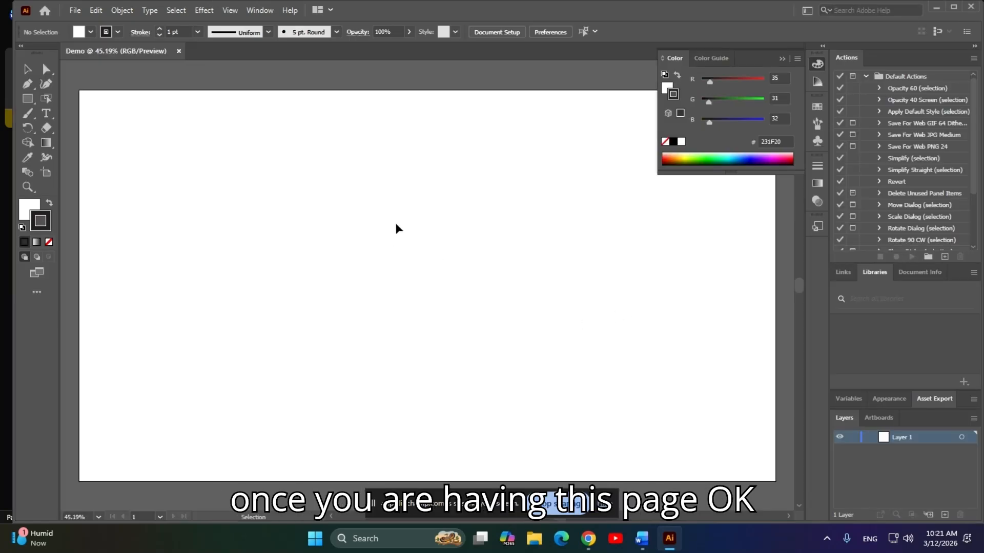
Reset the Automation workspace to its default layout.
{"action": "scroll", "coordinate": [440, 230], "scroll_direction": "down", "scroll_amount": 2}
{"action": "left_click_drag", "start_coordinate": [414, 240], "coordinate": [440, 256]}
{"action": "left_click", "coordinate": [606, 505]}
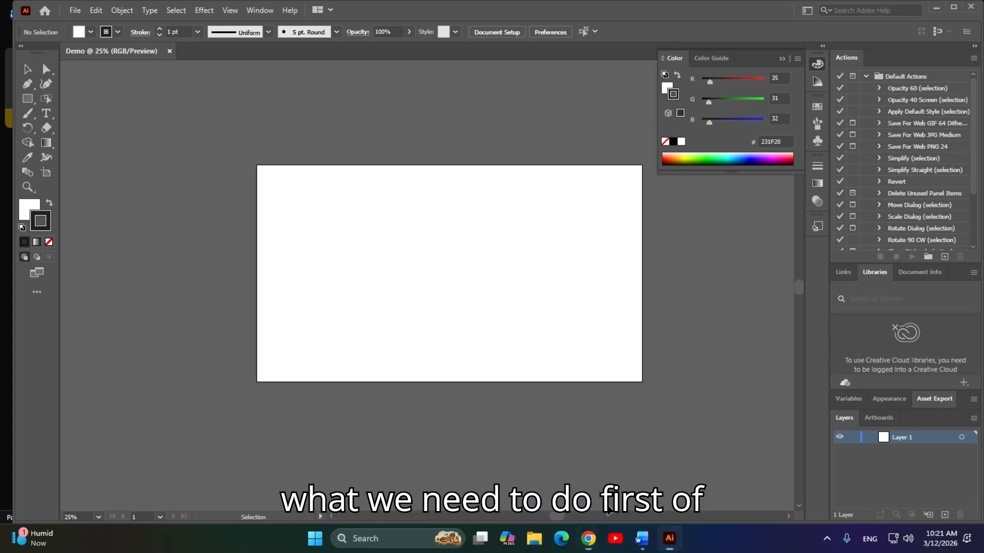
{"action": "left_click", "coordinate": [260, 11]}
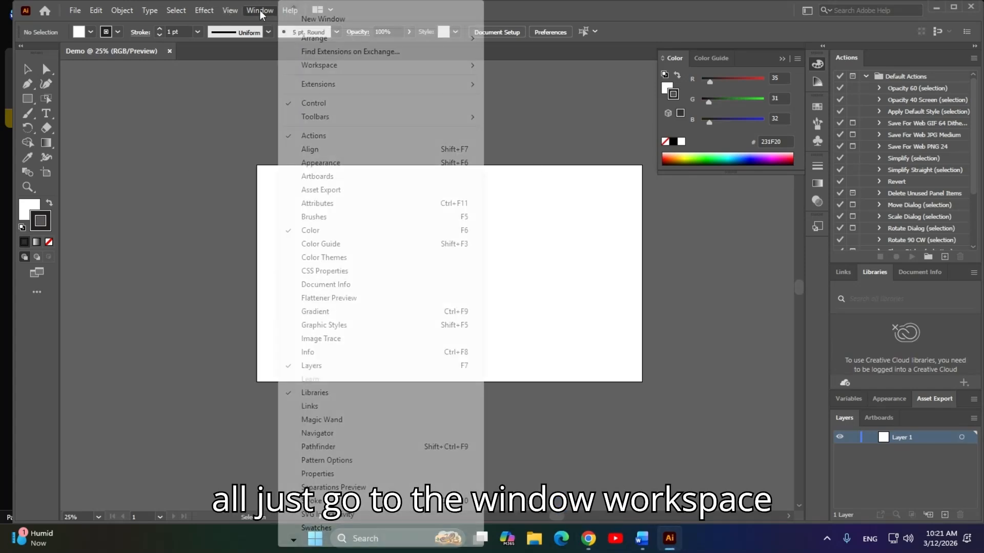
{"action": "mouse_move", "coordinate": [388, 69]}
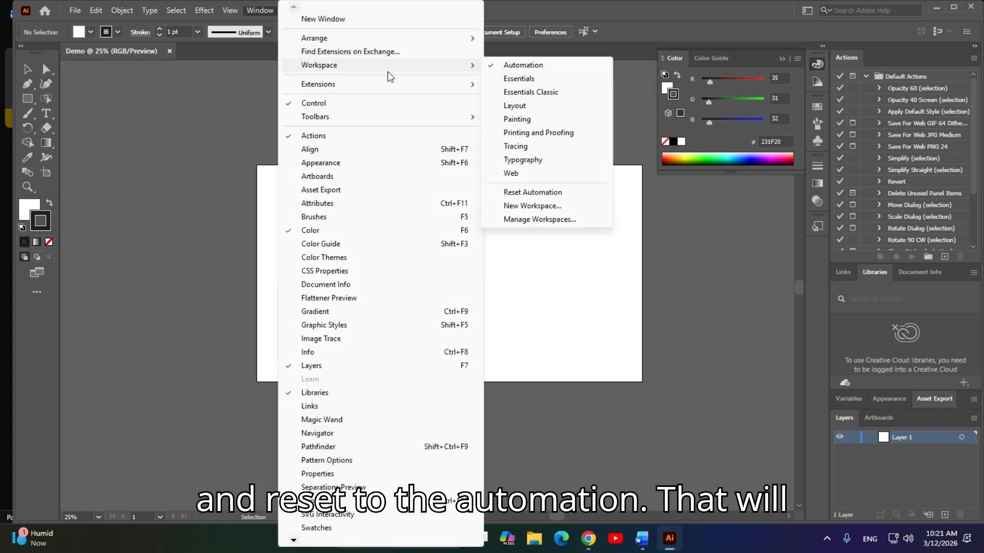
{"action": "left_click", "coordinate": [566, 195]}
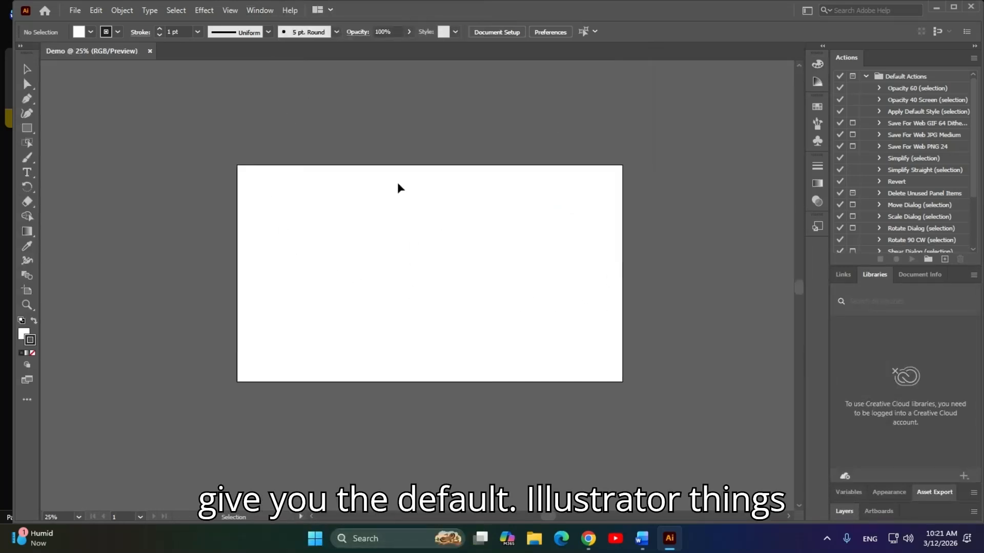
{"action": "left_click_drag", "start_coordinate": [391, 211], "coordinate": [409, 231]}
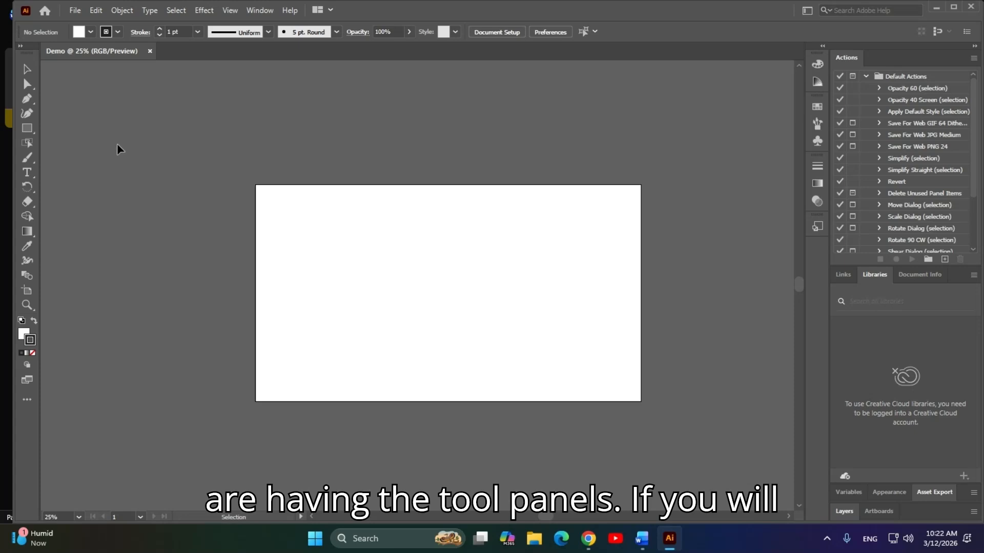
Activate the Pen Tool from its tool group.
{"action": "key", "text": "p"}
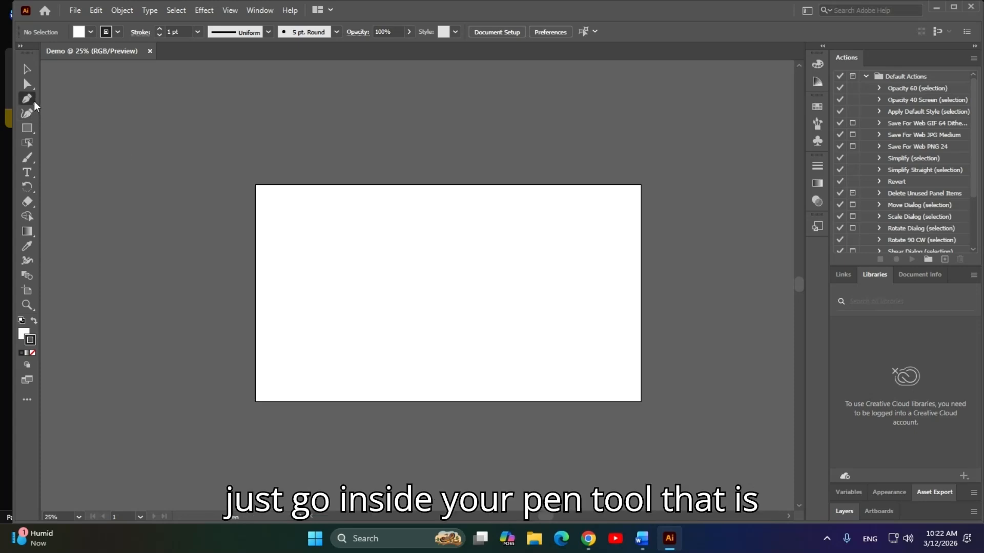
{"action": "right_click", "coordinate": [28, 100]}
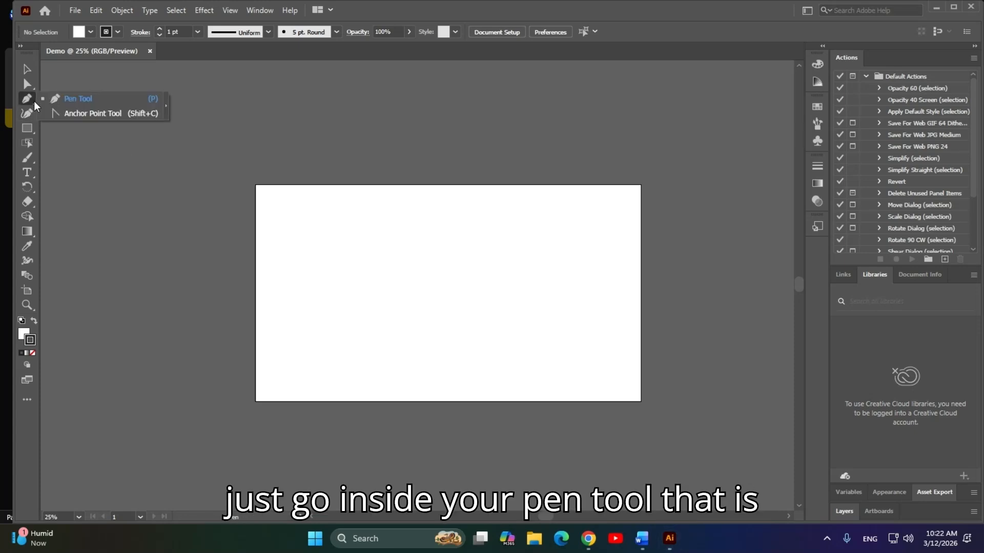
{"action": "left_click", "coordinate": [99, 104]}
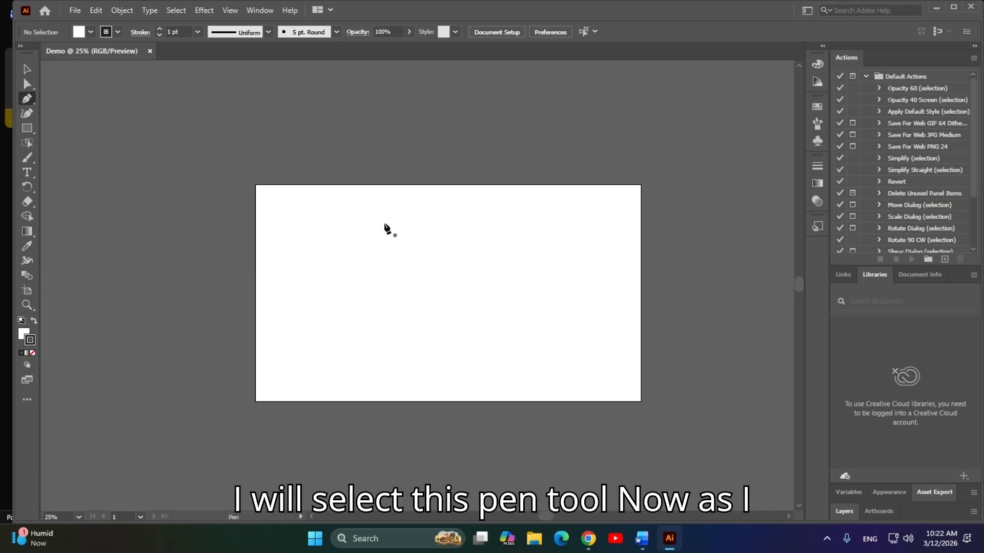
Switch to Word, add the lines "2 things" and "1st is your path and 2nd is you shape" below the notes, and return to Illustrator.
{"action": "key", "text": "alt+Tab"}
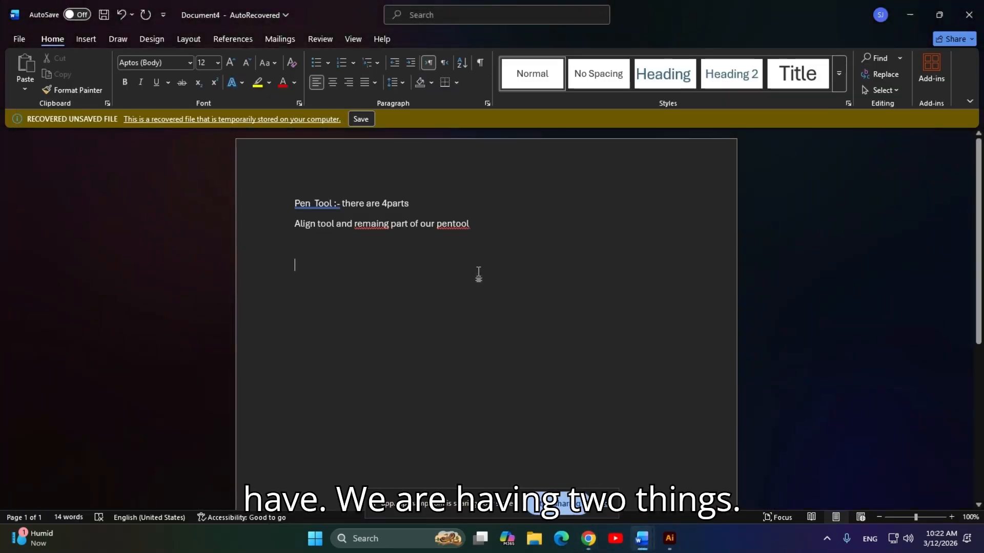
{"action": "type", "text": "2 things "}
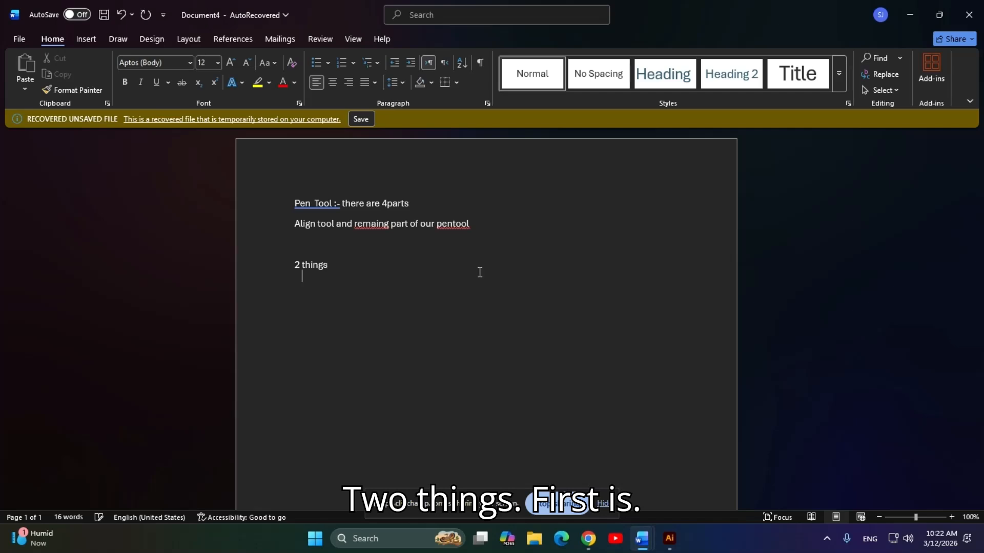
{"action": "type", "text": "1st"}
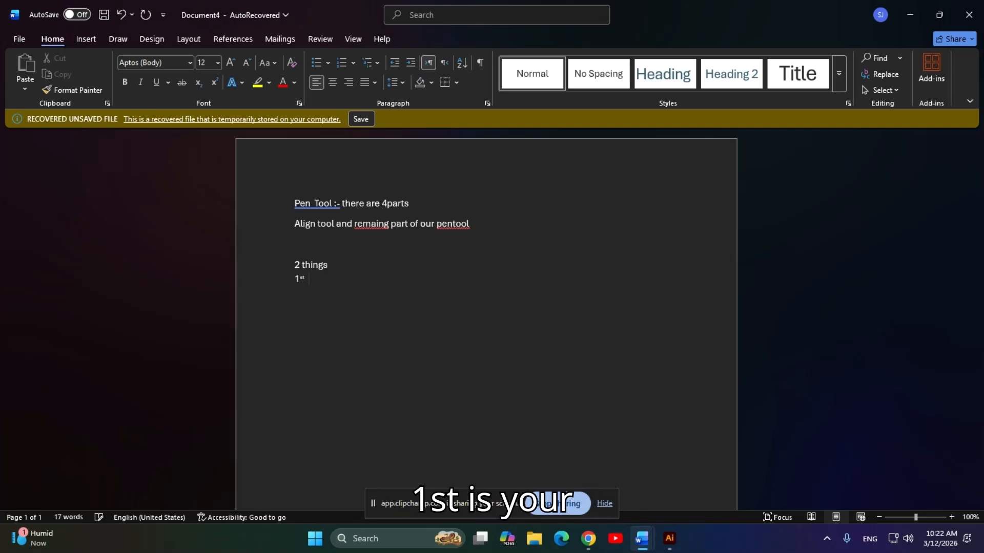
{"action": "type", "text": "  is your path and "}
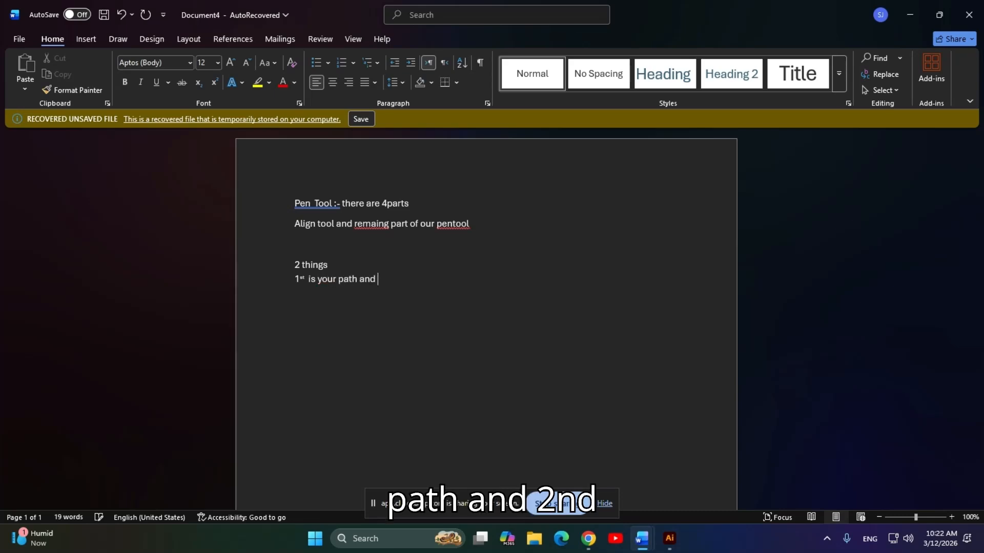
{"action": "type", "text": "2nd is"}
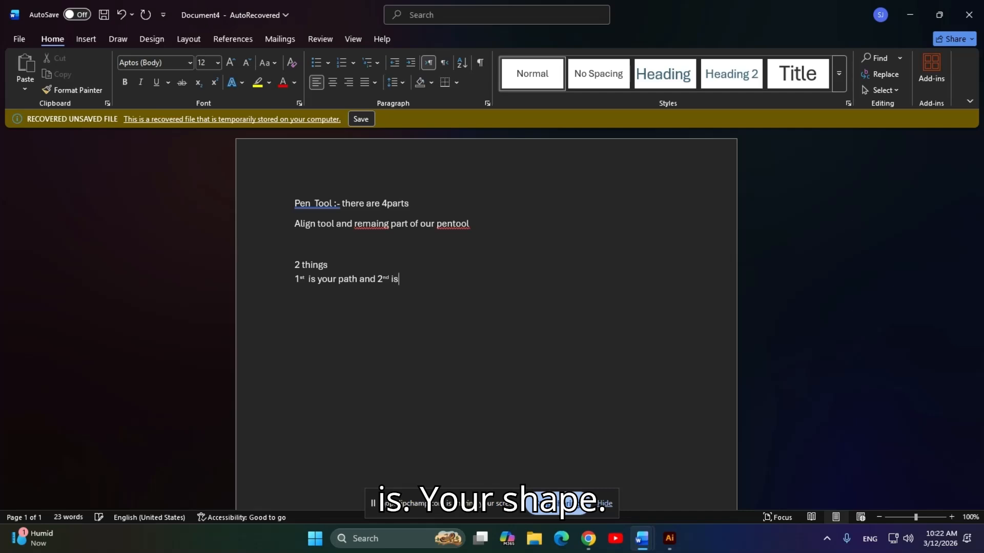
{"action": "type", "text": " you shape"}
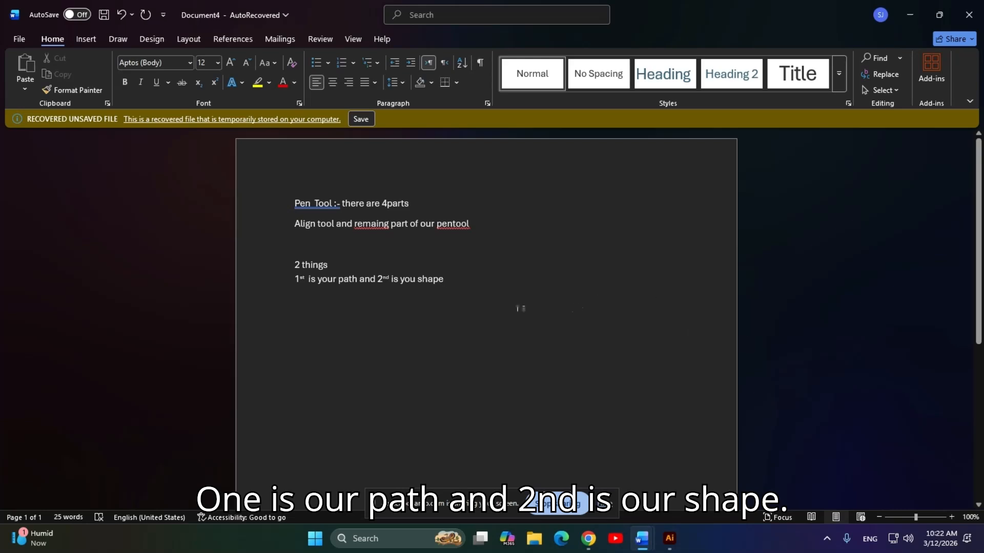
{"action": "double_click", "coordinate": [345, 279]}
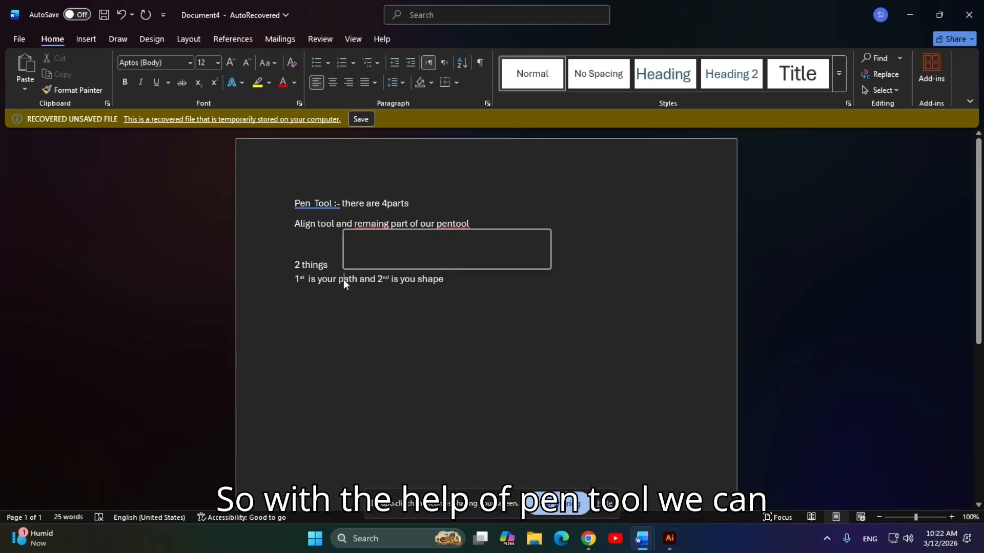
{"action": "double_click", "coordinate": [430, 279]}
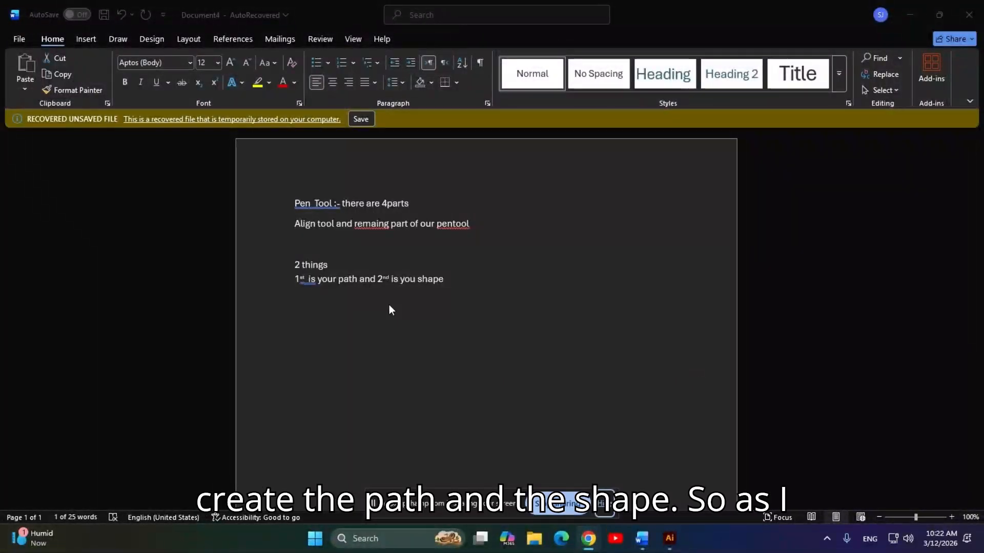
{"action": "key", "text": "alt+Tab"}
{"action": "left_click_drag", "start_coordinate": [380, 258], "coordinate": [355, 263]}
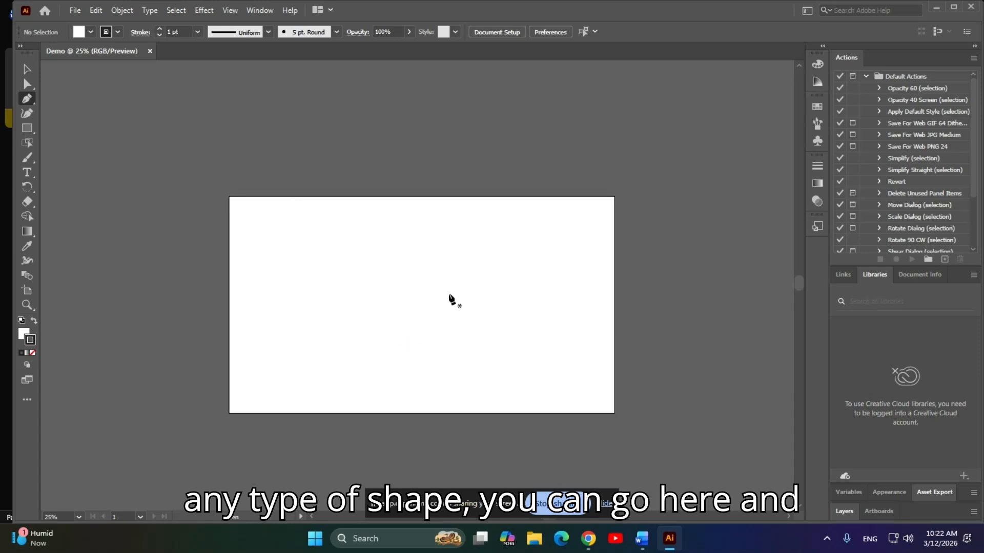
Draw three small sample rectangles side by side above the artboard with the Rectangle tool and undo them.
{"action": "left_click", "coordinate": [28, 128]}
{"action": "left_click", "coordinate": [77, 126]}
{"action": "left_click_drag", "start_coordinate": [184, 117], "coordinate": [240, 157]}
{"action": "left_click_drag", "start_coordinate": [415, 129], "coordinate": [487, 161]}
{"action": "mouse_move", "coordinate": [554, 137]}
{"action": "left_mouse_down"}
{"action": "mouse_move", "coordinate": [567, 189]}
{"action": "mouse_move", "coordinate": [602, 198]}
{"action": "mouse_move", "coordinate": [615, 184]}
{"action": "left_mouse_up"}
{"action": "key", "text": "ctrl+z"}
{"action": "key", "text": "ctrl+z"}
{"action": "key", "text": "ctrl+z"}
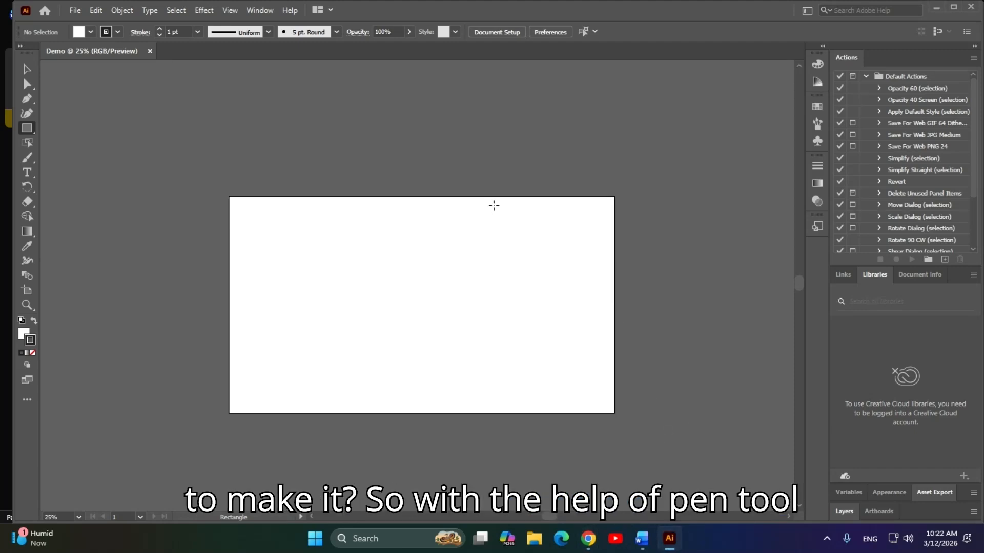
Draw an open, self-crossing freeform path of smooth curves over the artboard's upper-left area with the Pen tool, and end the path.
{"action": "left_click", "coordinate": [26, 98]}
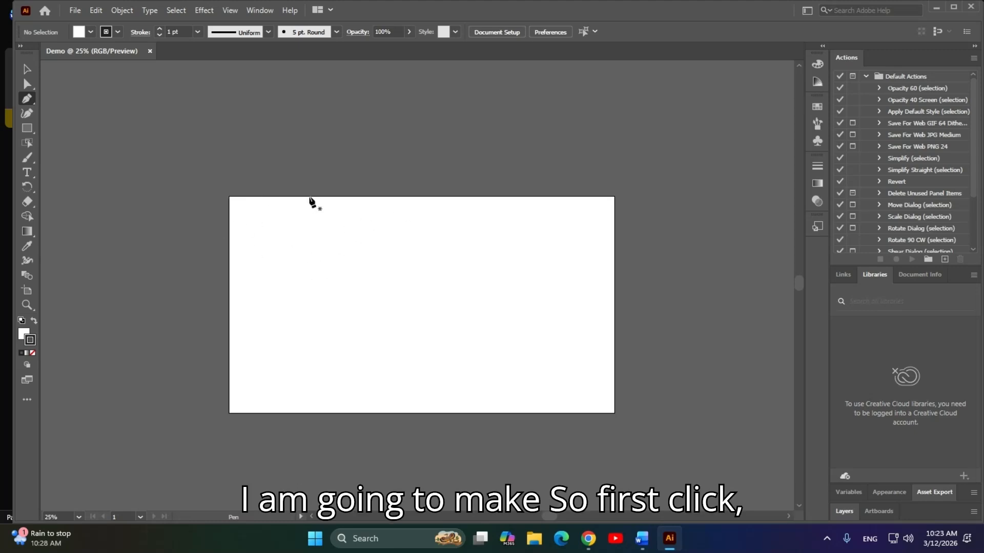
{"action": "left_click", "coordinate": [316, 145]}
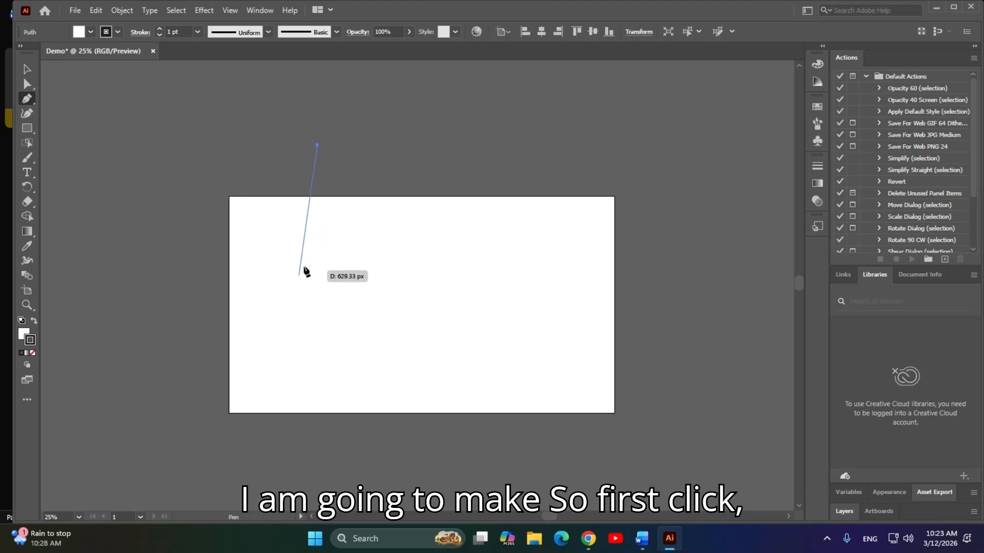
{"action": "left_click_drag", "start_coordinate": [311, 248], "coordinate": [351, 309]}
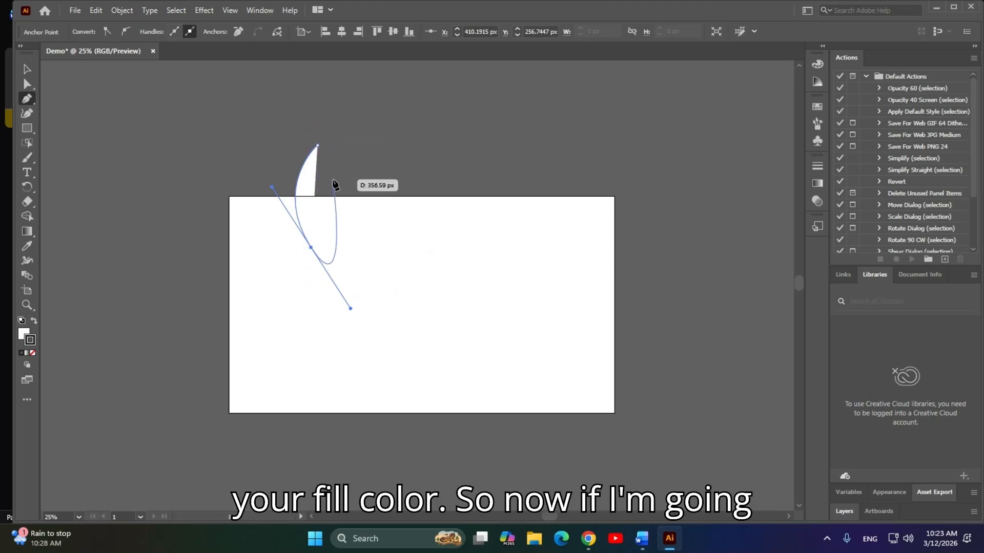
{"action": "left_click_drag", "start_coordinate": [495, 247], "coordinate": [500, 203]}
{"action": "left_click_drag", "start_coordinate": [470, 128], "coordinate": [383, 160]}
{"action": "left_click_drag", "start_coordinate": [327, 258], "coordinate": [296, 294]}
{"action": "left_click_drag", "start_coordinate": [245, 352], "coordinate": [177, 325]}
{"action": "left_click_drag", "start_coordinate": [189, 210], "coordinate": [260, 198]}
{"action": "left_click_drag", "start_coordinate": [325, 279], "coordinate": [346, 296]}
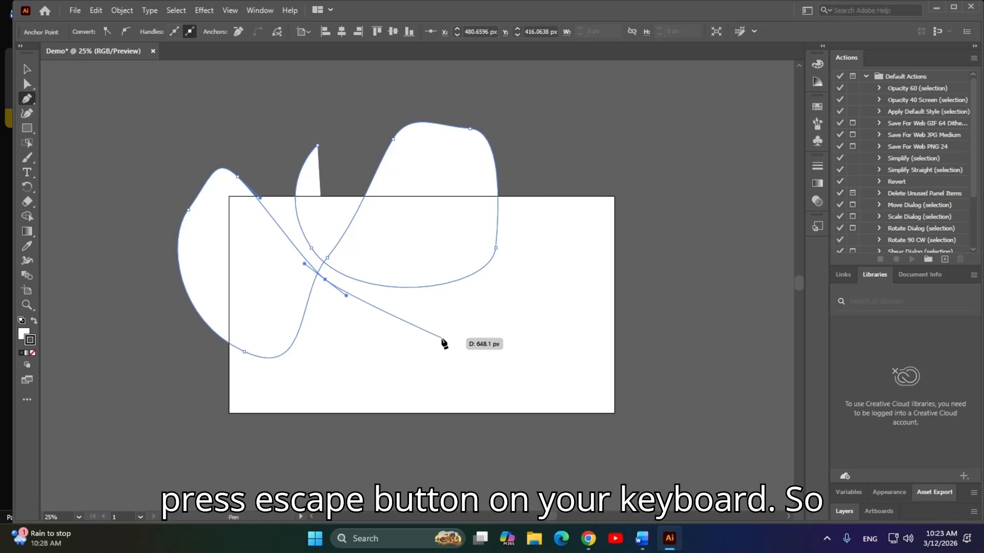
{"action": "key", "text": "Escape"}
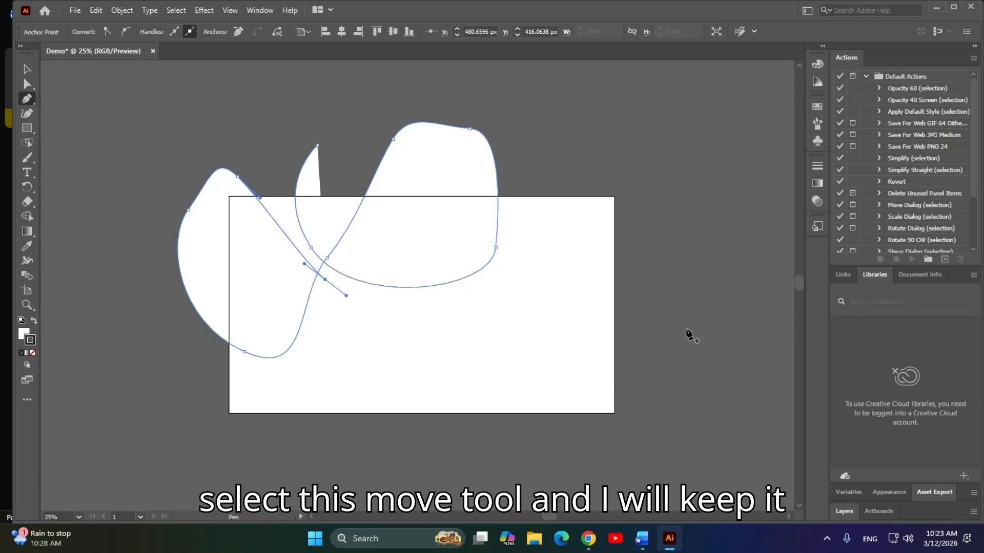
Move the curved path up and to the left so that it lies mostly above the artboard's upper-left corner.
{"action": "left_click", "coordinate": [27, 68]}
{"action": "left_click_drag", "start_coordinate": [420, 252], "coordinate": [320, 134]}
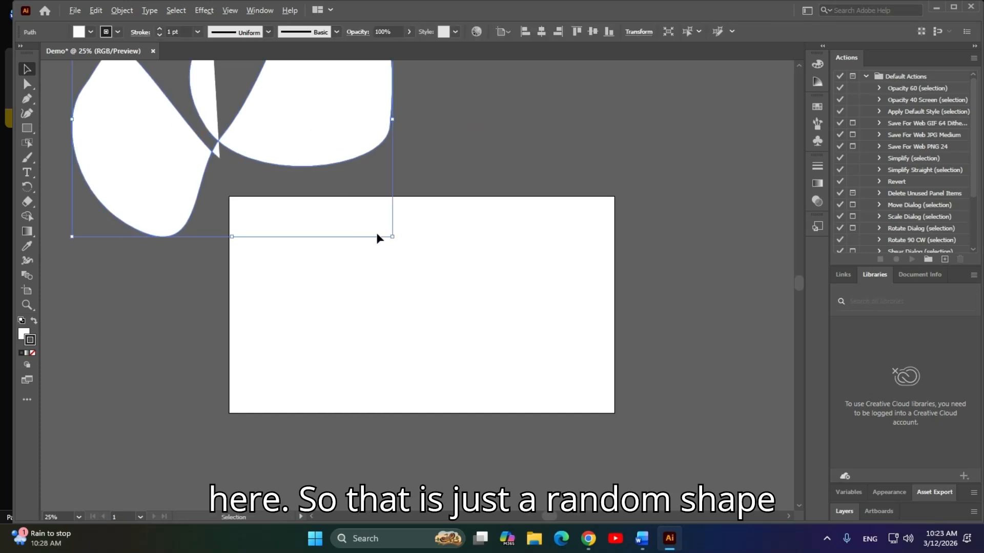
{"action": "scroll", "coordinate": [377, 231], "scroll_direction": "down", "scroll_amount": 1}
{"action": "left_click_drag", "start_coordinate": [555, 246], "coordinate": [618, 339]}
{"action": "left_click_drag", "start_coordinate": [415, 228], "coordinate": [431, 210]}
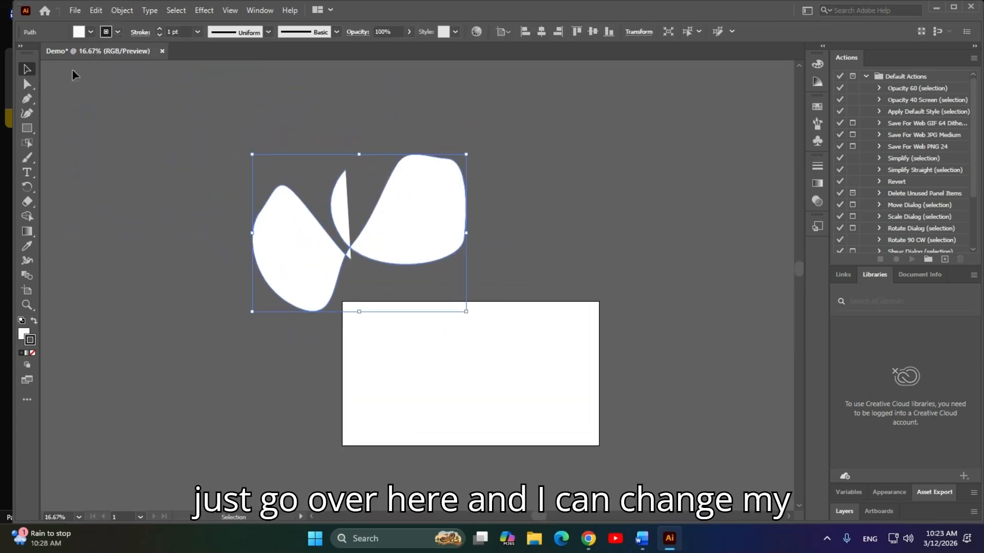
Try several swatches as the curved path's fill colour and set it to dark red.
{"action": "left_click", "coordinate": [90, 33]}
{"action": "left_click", "coordinate": [51, 53]}
{"action": "left_click", "coordinate": [60, 61]}
{"action": "left_click", "coordinate": [85, 52]}
{"action": "left_click", "coordinate": [94, 52]}
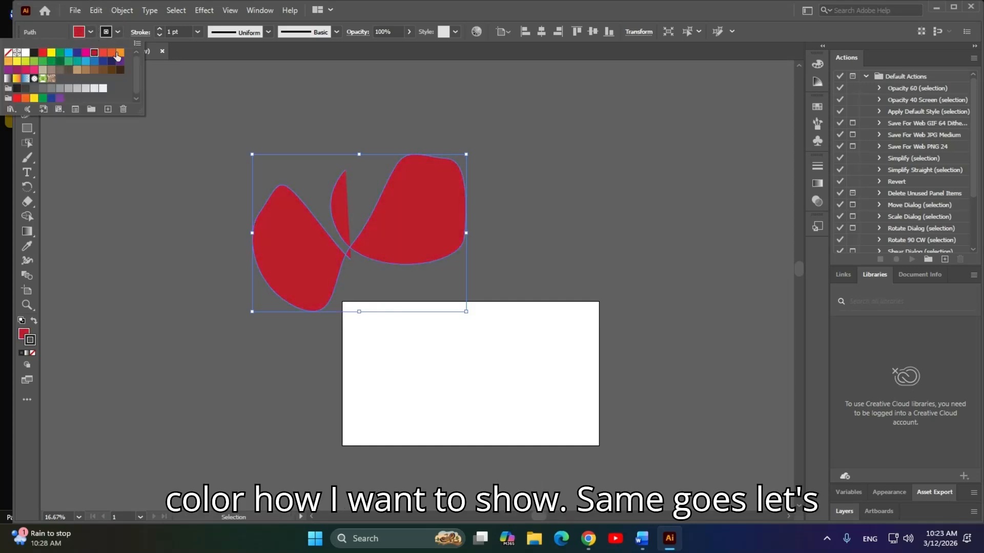
Fill the curved path with orange, move it up and to the right above the artboard, and deselect it.
{"action": "left_click", "coordinate": [118, 53]}
{"action": "left_click", "coordinate": [151, 226]}
{"action": "left_click_drag", "start_coordinate": [382, 238], "coordinate": [520, 125]}
{"action": "left_click", "coordinate": [257, 251]}
Draw a closed rectangle of straight segments on the left half of the artboard with the Pen tool.
{"action": "key", "text": "p"}
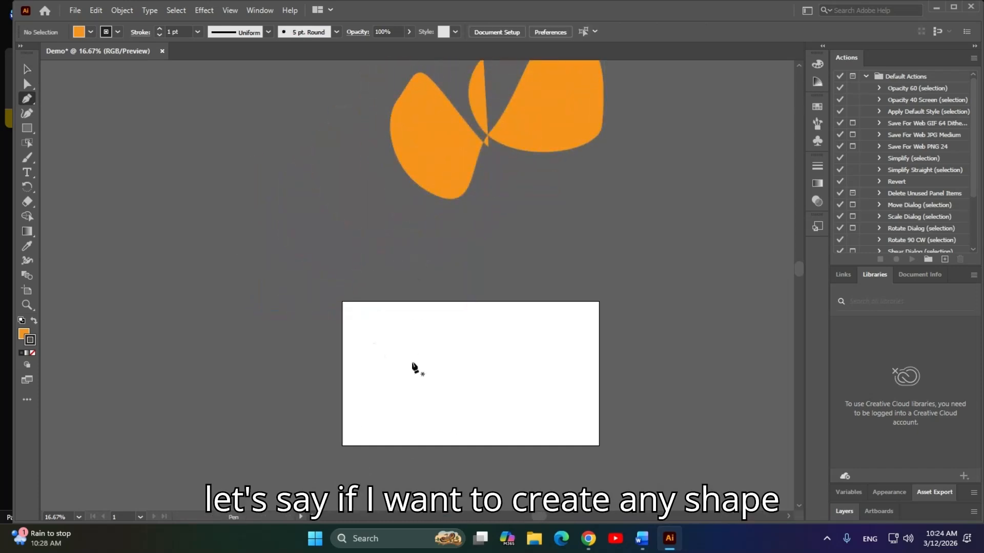
{"action": "left_click", "coordinate": [383, 341]}
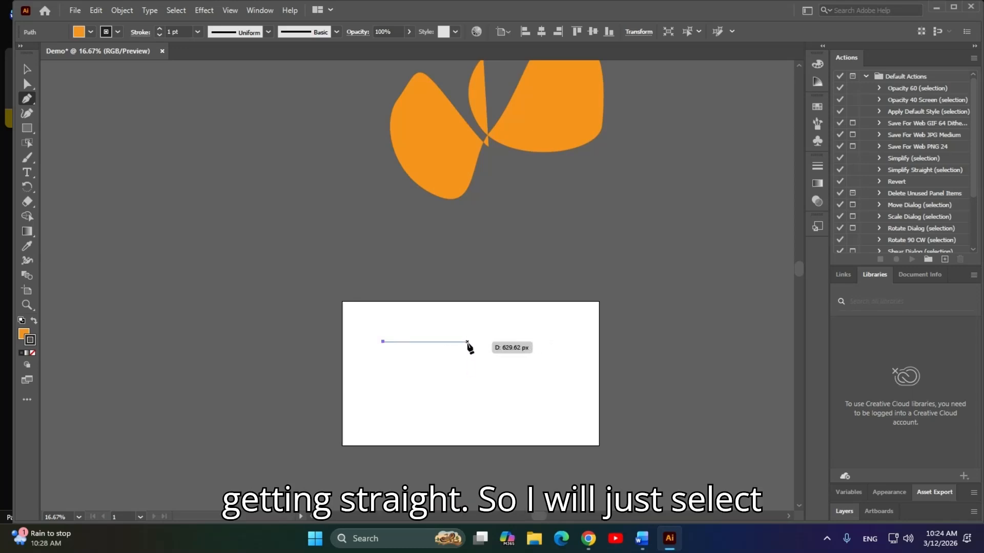
{"action": "left_click", "coordinate": [470, 341]}
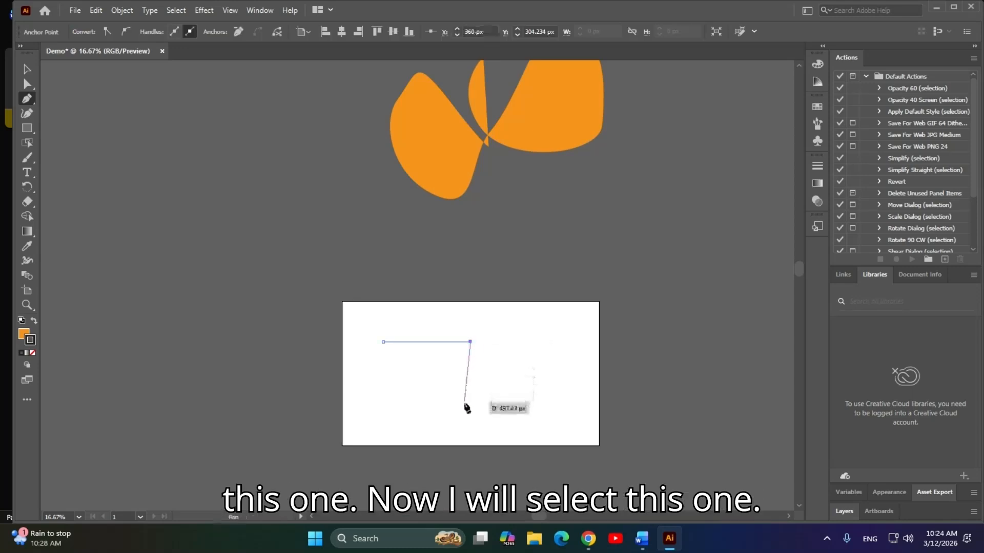
{"action": "left_click", "coordinate": [383, 407]}
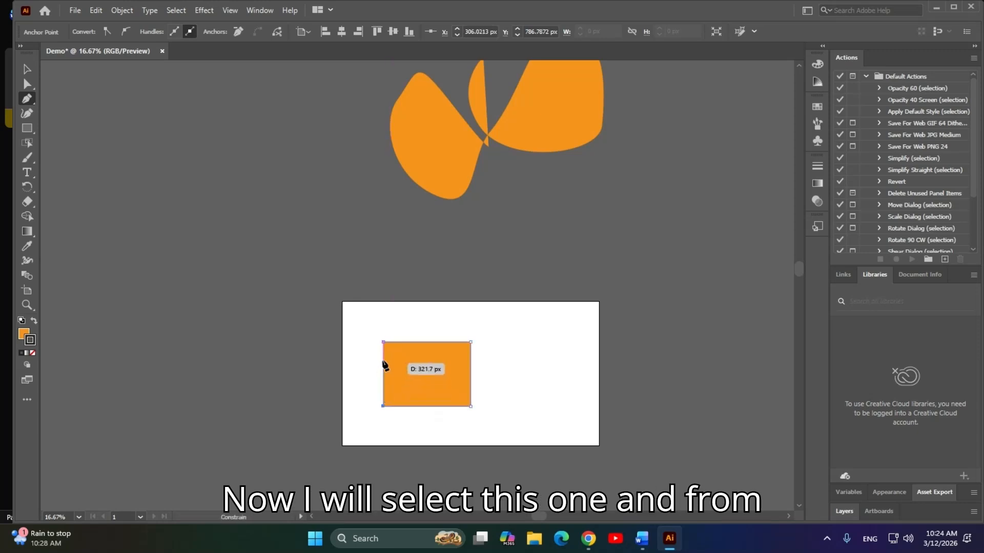
{"action": "left_click", "coordinate": [383, 342]}
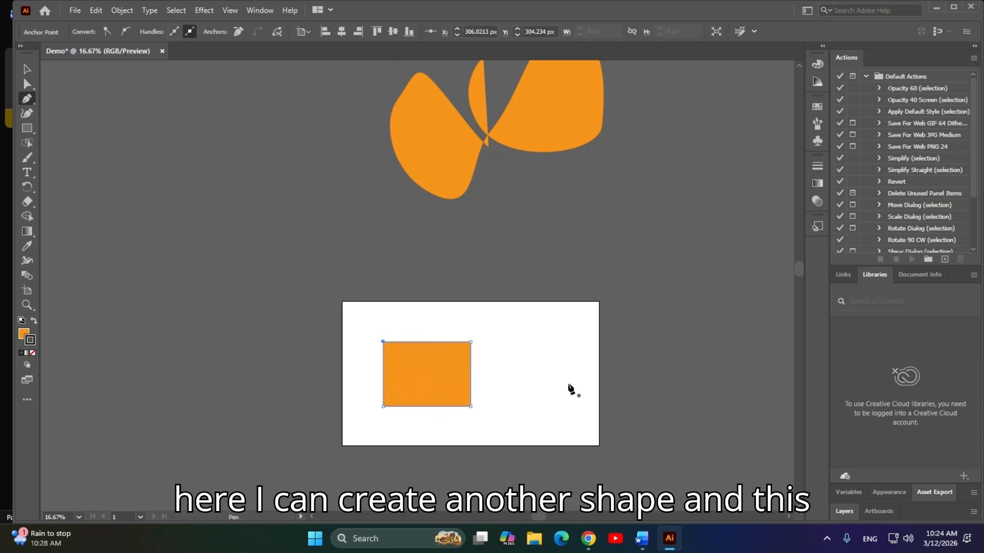
Select the pen-drawn rectangle, try several swatches as its fill colour, and set it back to orange.
{"action": "scroll", "coordinate": [474, 395], "scroll_direction": "up", "scroll_amount": 1}
{"action": "scroll", "coordinate": [495, 413], "scroll_direction": "up", "scroll_amount": 1}
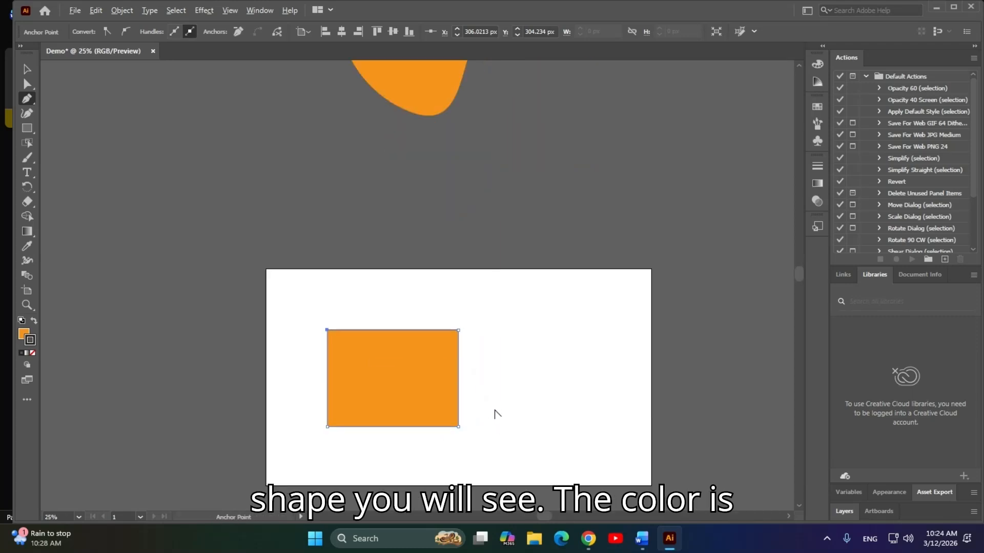
{"action": "left_click_drag", "start_coordinate": [336, 409], "coordinate": [391, 369]}
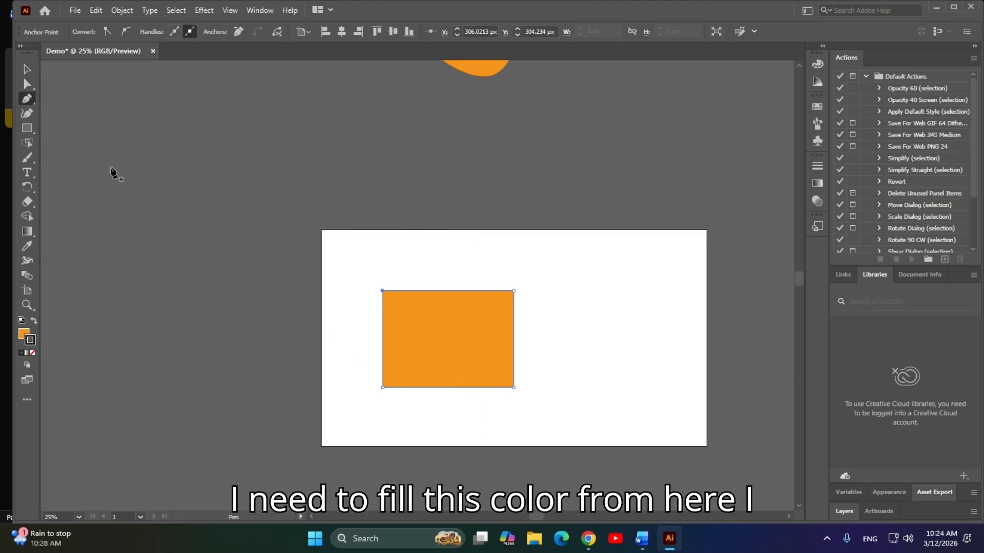
{"action": "left_click", "coordinate": [27, 69]}
{"action": "left_click_drag", "start_coordinate": [226, 206], "coordinate": [564, 417]}
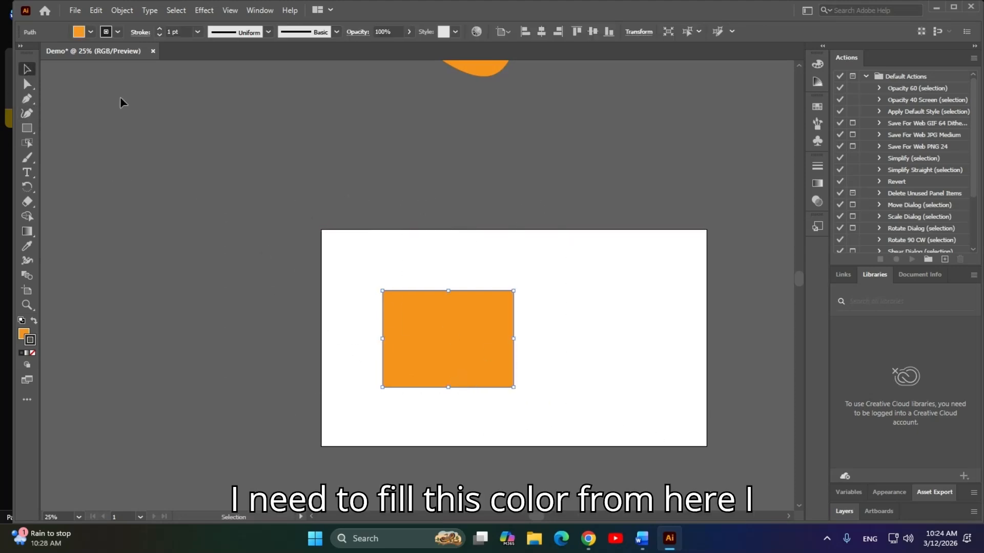
{"action": "left_click", "coordinate": [90, 31]}
{"action": "left_click", "coordinate": [61, 54]}
{"action": "left_click", "coordinate": [77, 53]}
{"action": "left_click", "coordinate": [86, 53]}
{"action": "left_click", "coordinate": [95, 53]}
{"action": "left_click", "coordinate": [104, 54]}
{"action": "left_click", "coordinate": [77, 53]}
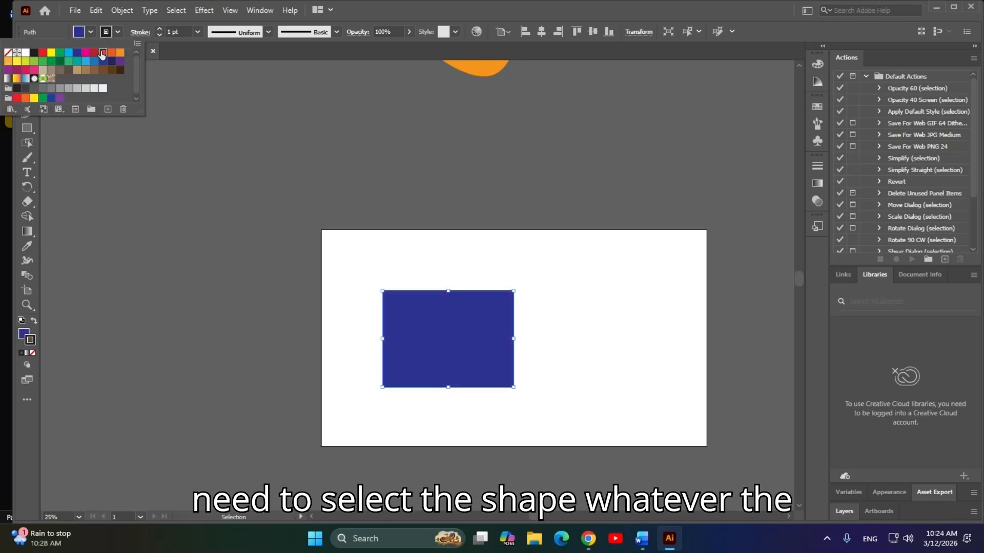
{"action": "left_click", "coordinate": [103, 54]}
{"action": "left_click", "coordinate": [112, 53]}
{"action": "left_click", "coordinate": [120, 53]}
{"action": "left_click", "coordinate": [303, 235]}
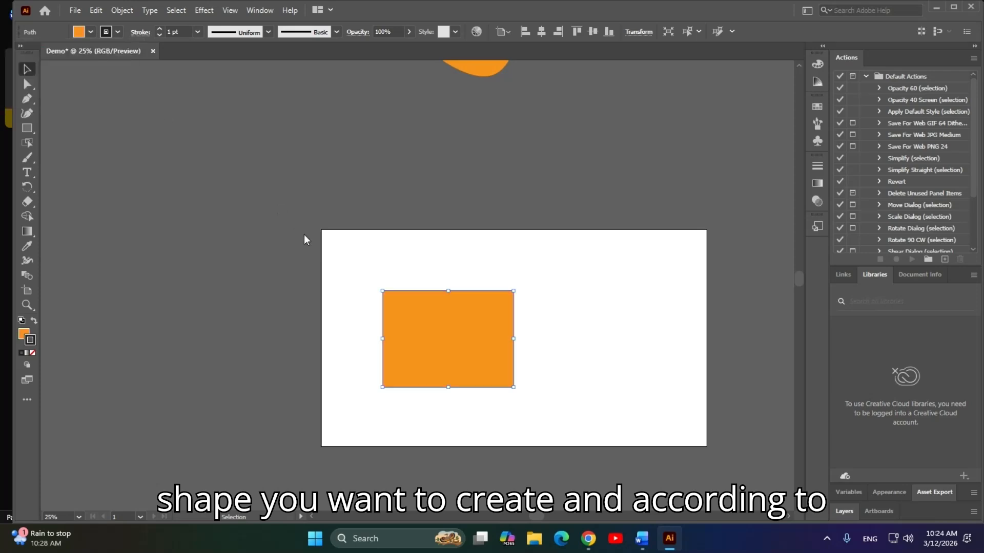
{"action": "left_click_drag", "start_coordinate": [342, 208], "coordinate": [319, 226]}
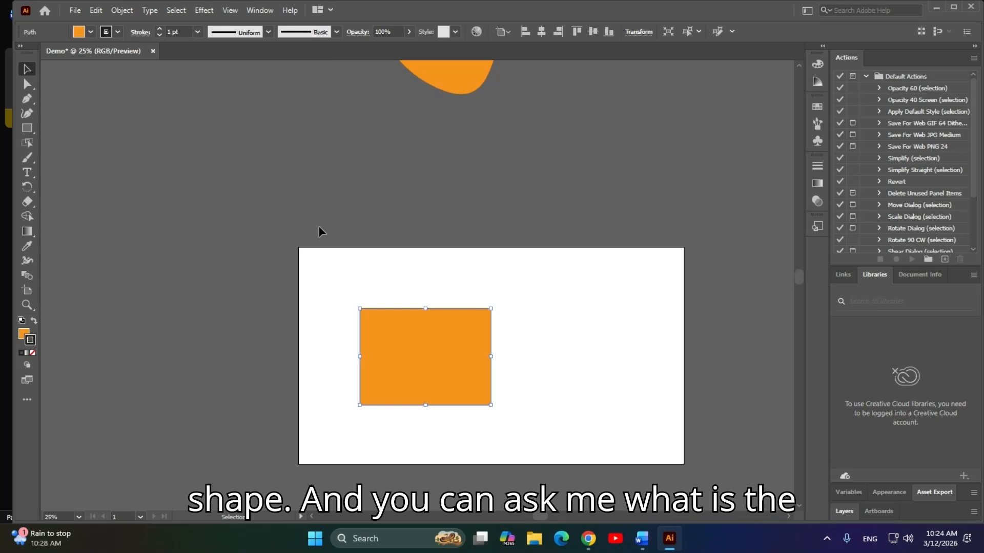
{"action": "left_click_drag", "start_coordinate": [33, 127], "coordinate": [99, 141]}
{"action": "left_click_drag", "start_coordinate": [28, 99], "coordinate": [120, 128]}
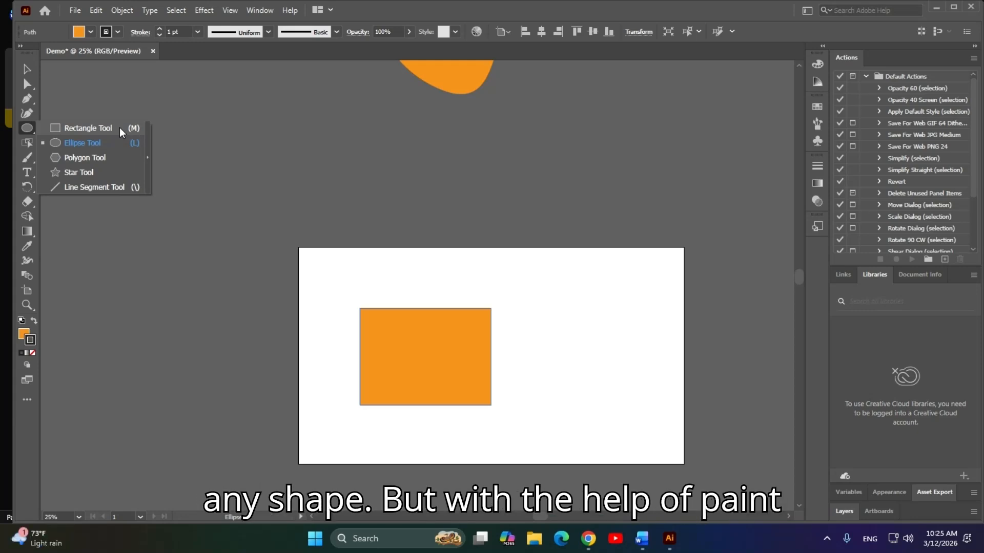
{"action": "left_click_drag", "start_coordinate": [119, 128], "coordinate": [119, 128]}
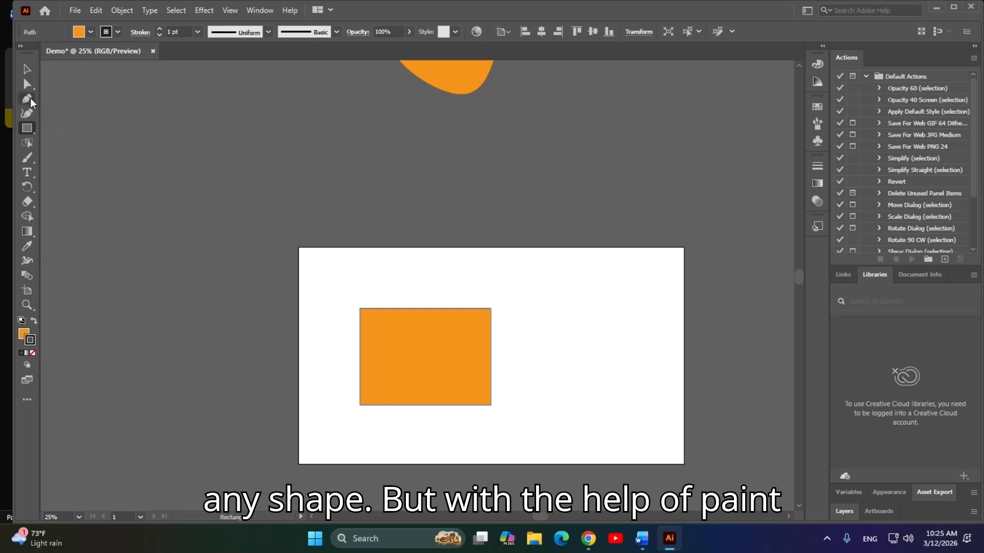
Draw a closed, self-crossing freeform shape of smooth curves beside the rectangle on the artboard with the Pen tool.
{"action": "left_click", "coordinate": [30, 98]}
{"action": "left_click", "coordinate": [64, 98]}
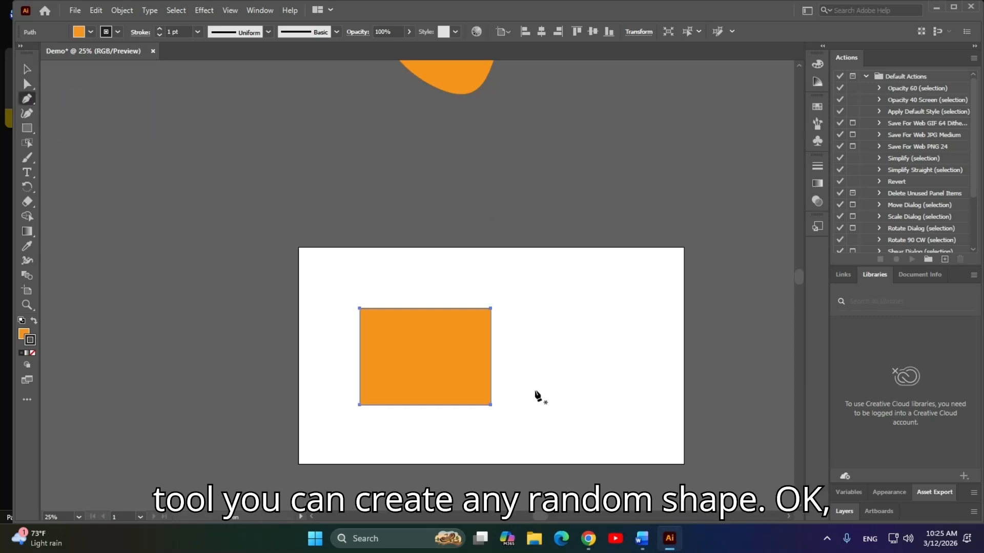
{"action": "left_click", "coordinate": [587, 268], "text": "ctrl"}
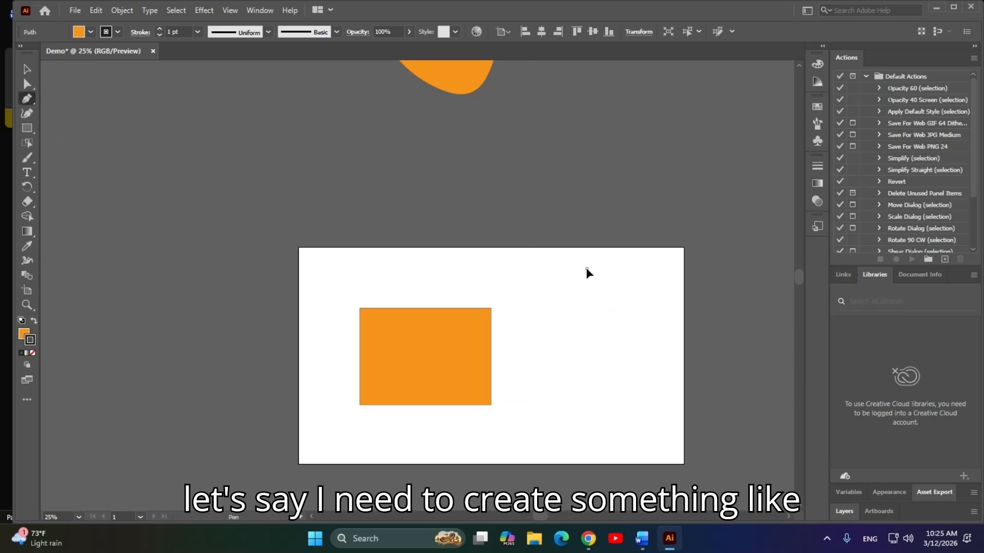
{"action": "left_click_drag", "start_coordinate": [553, 301], "coordinate": [583, 330]}
{"action": "left_click_drag", "start_coordinate": [634, 375], "coordinate": [597, 427]}
{"action": "left_click_drag", "start_coordinate": [530, 394], "coordinate": [588, 270]}
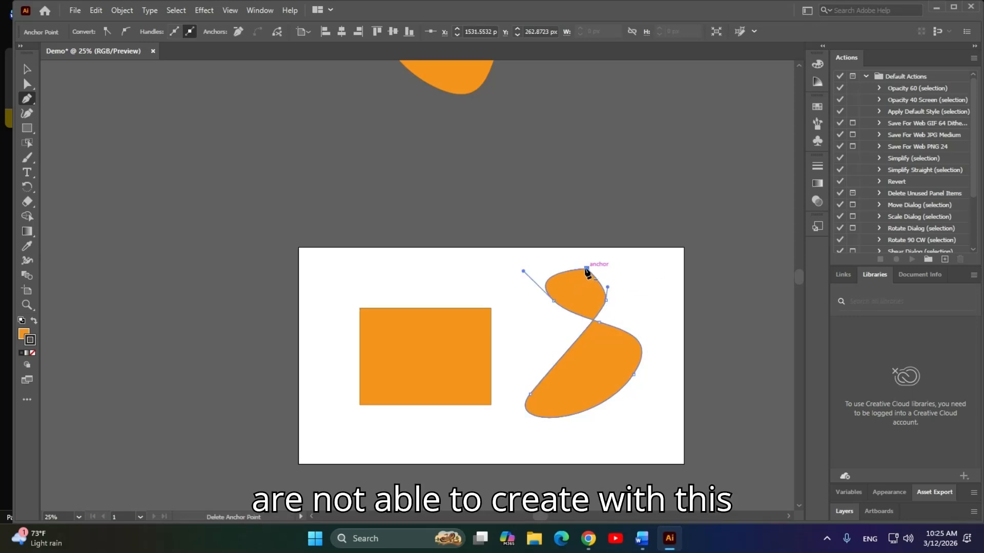
Move the rectangle to the upper left and the freeform shape to the upper right, both off the artboard, and deselect.
{"action": "left_click", "coordinate": [27, 128]}
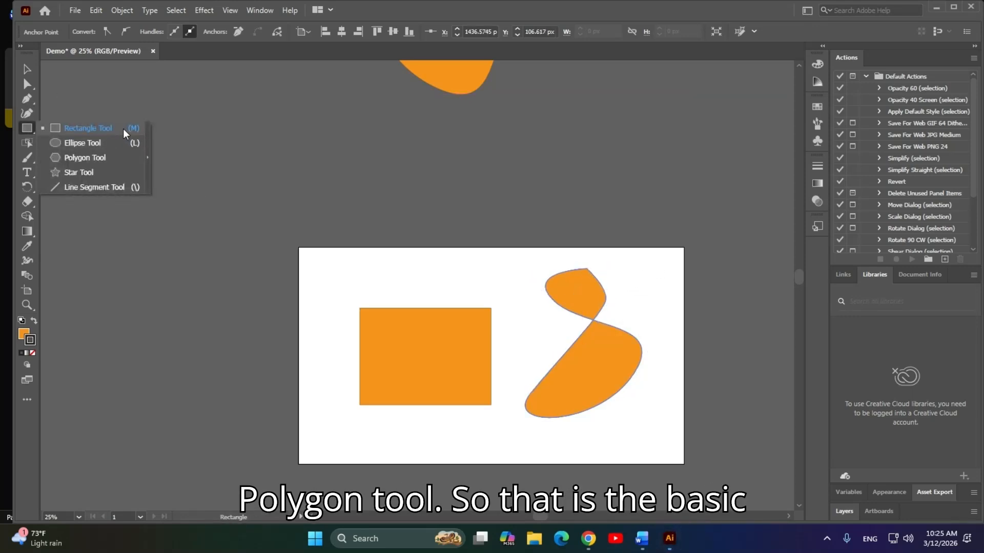
{"action": "left_click", "coordinate": [27, 69]}
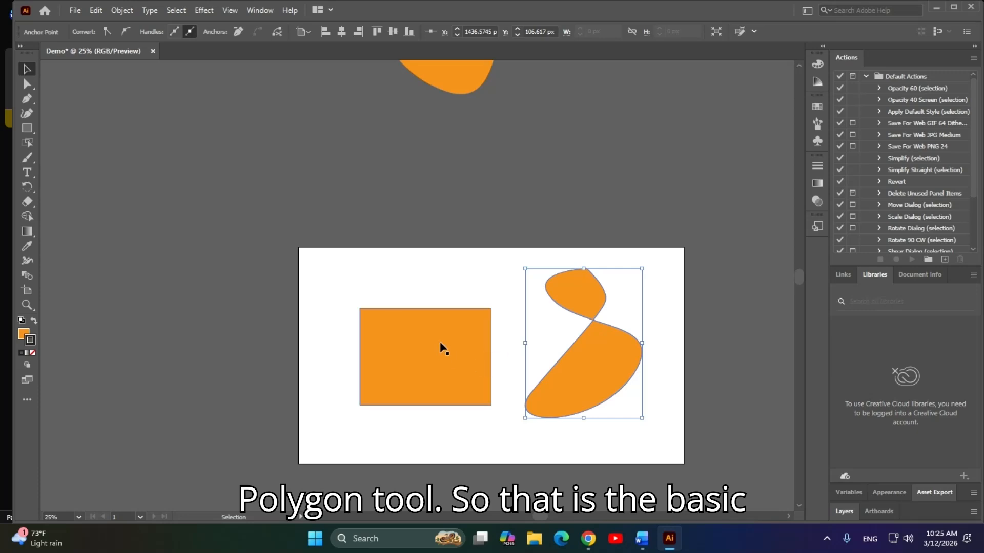
{"action": "left_click_drag", "start_coordinate": [441, 364], "coordinate": [239, 196]}
{"action": "left_click_drag", "start_coordinate": [592, 365], "coordinate": [669, 156]}
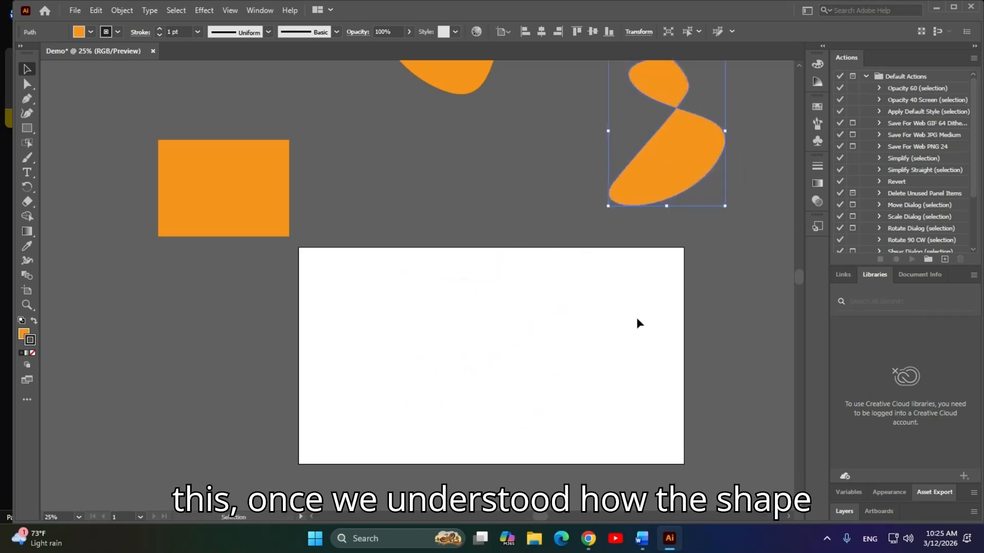
{"action": "left_click", "coordinate": [546, 319]}
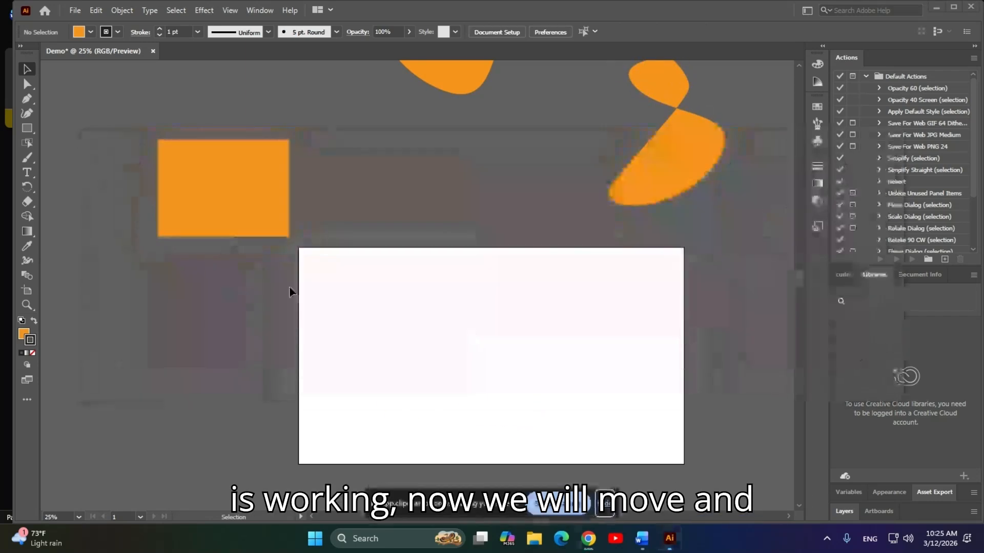
Switch to the Word notes document and add the line "Path in pentool" below the existing text.
{"action": "key", "text": "alt+Tab"}
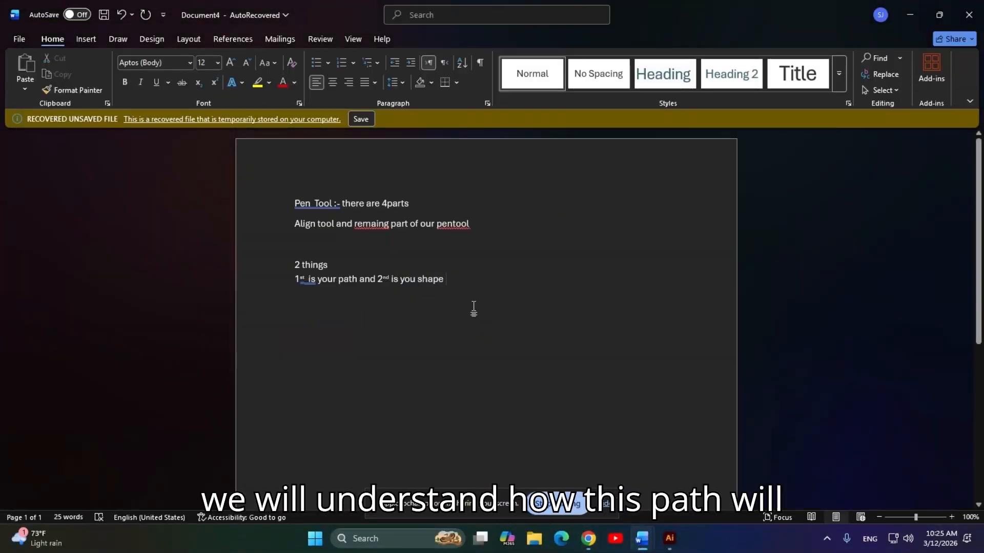
{"action": "key", "text": "Return"}
{"action": "key", "text": "Return"}
{"action": "type", "text": "patr"}
{"action": "key", "text": "BackSpace"}
{"action": "type", "text": "h "}
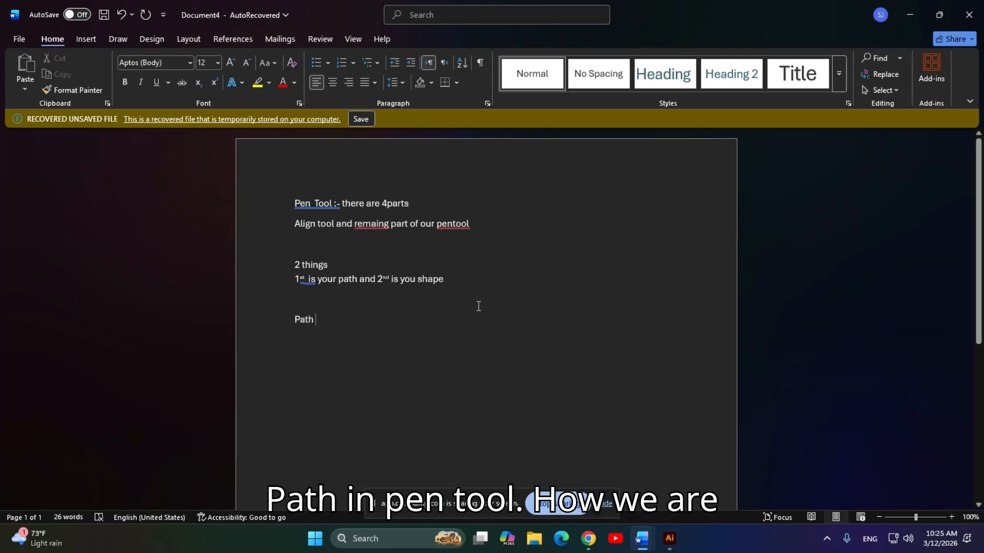
{"action": "type", "text": "in pentool"}
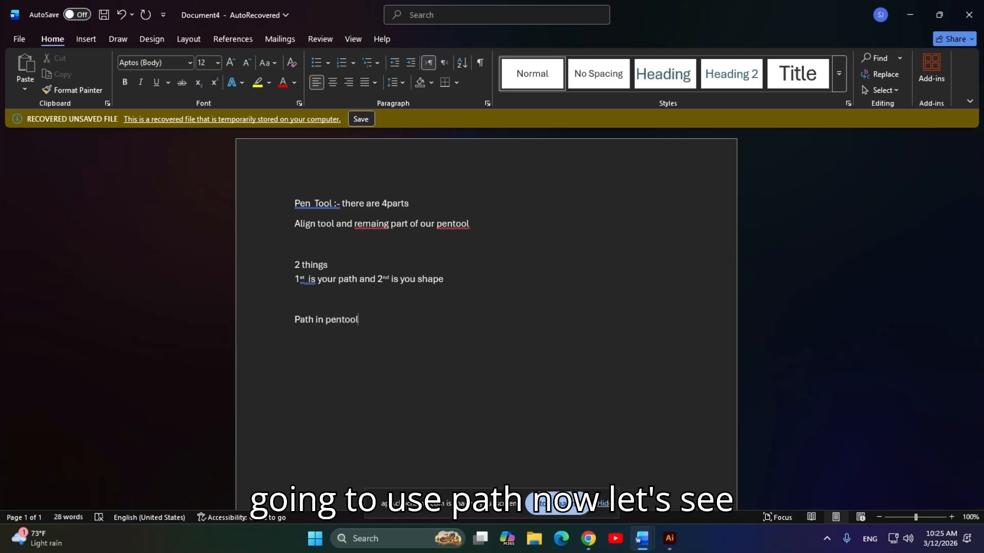
Back in Illustrator, set up the Pen tool with no fill and a 5 pt stroke.
{"action": "key", "text": "alt+Tab"}
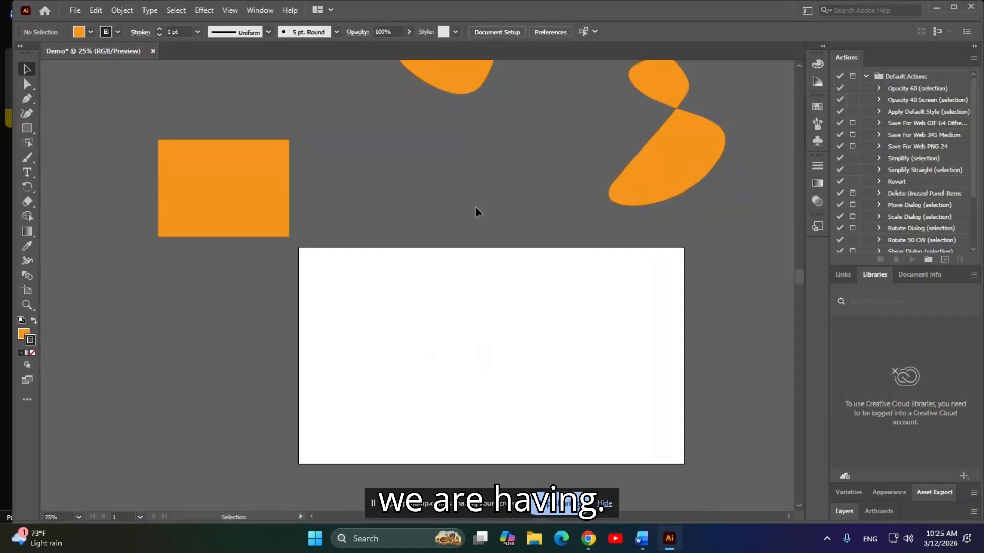
{"action": "left_click", "coordinate": [606, 504]}
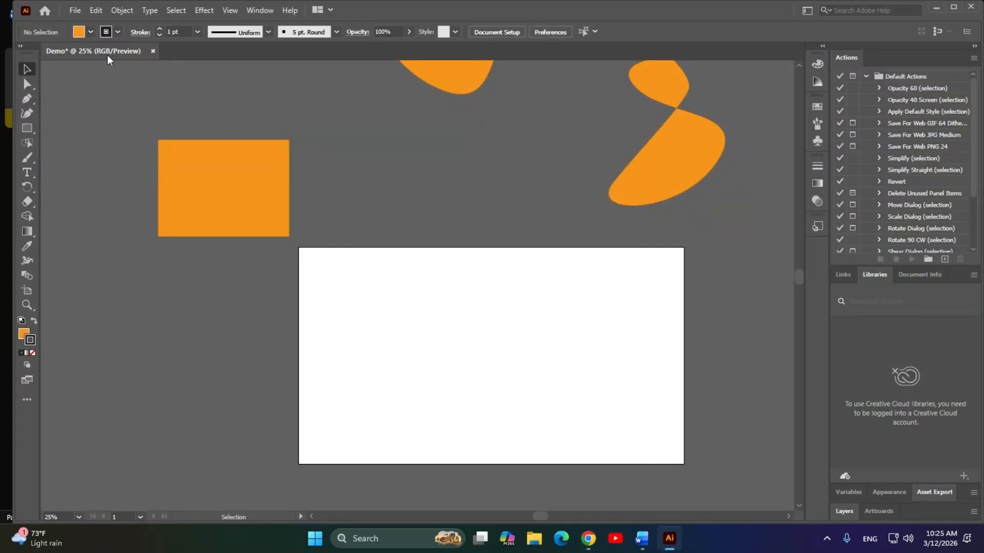
{"action": "left_click", "coordinate": [29, 99]}
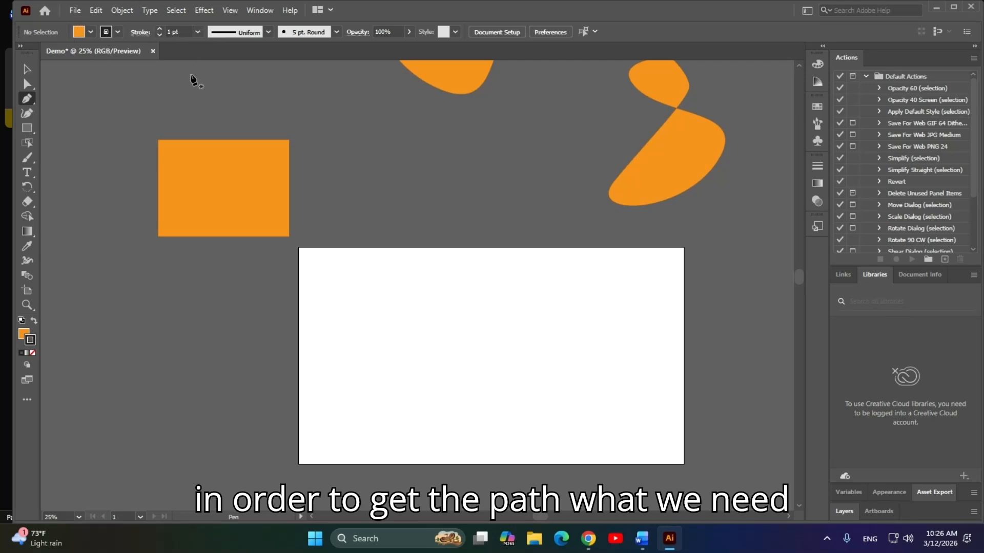
{"action": "left_click", "coordinate": [88, 34]}
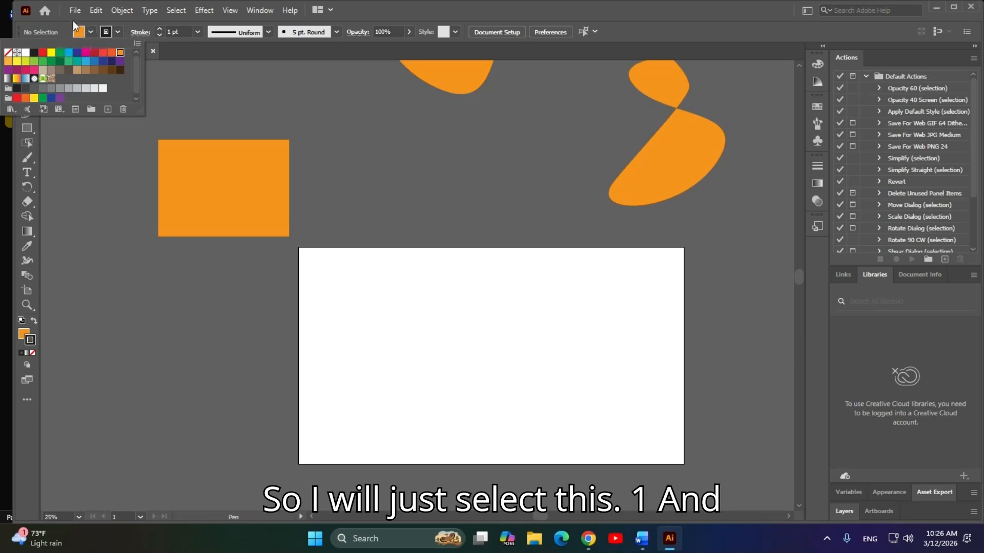
{"action": "left_click", "coordinate": [9, 52]}
{"action": "left_click", "coordinate": [281, 119]}
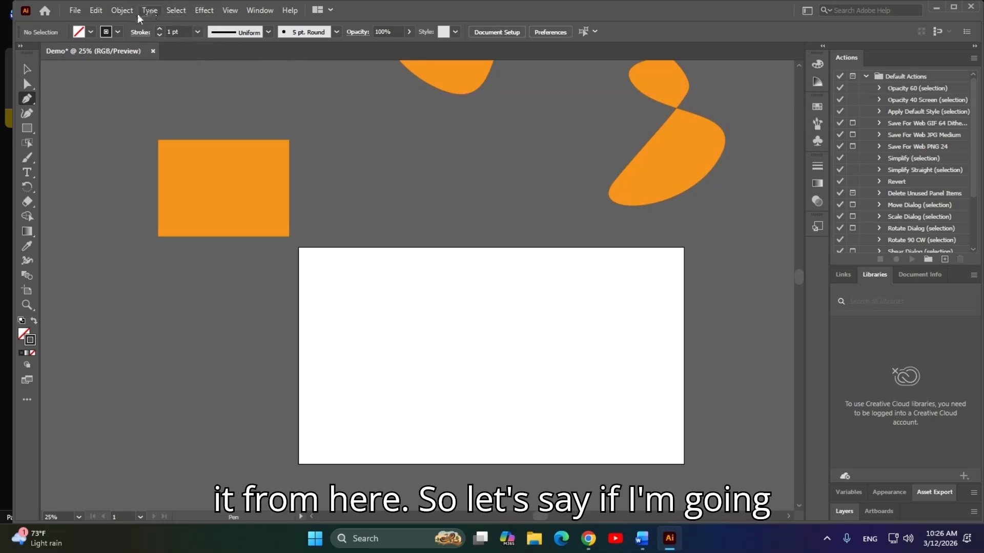
{"action": "left_click", "coordinate": [198, 32]}
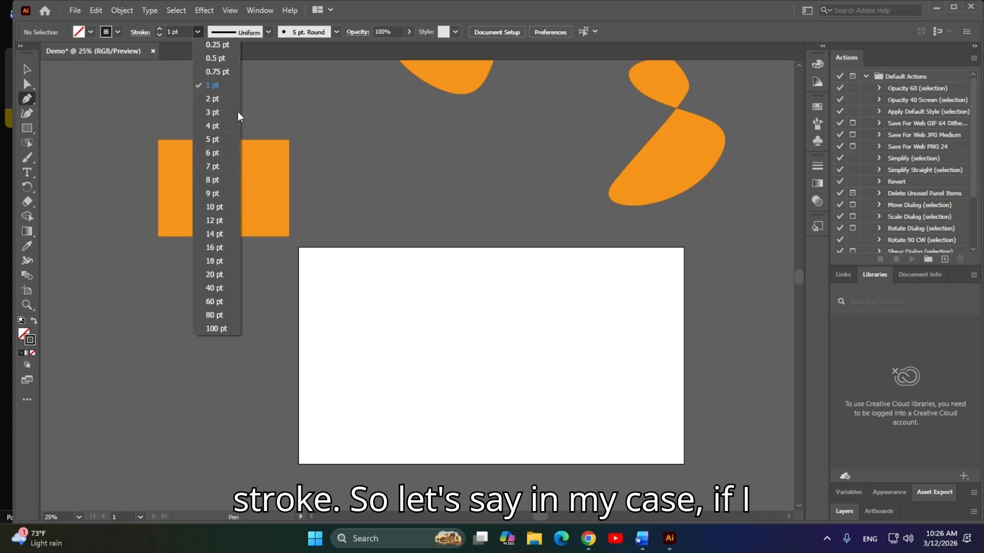
{"action": "left_click", "coordinate": [208, 139]}
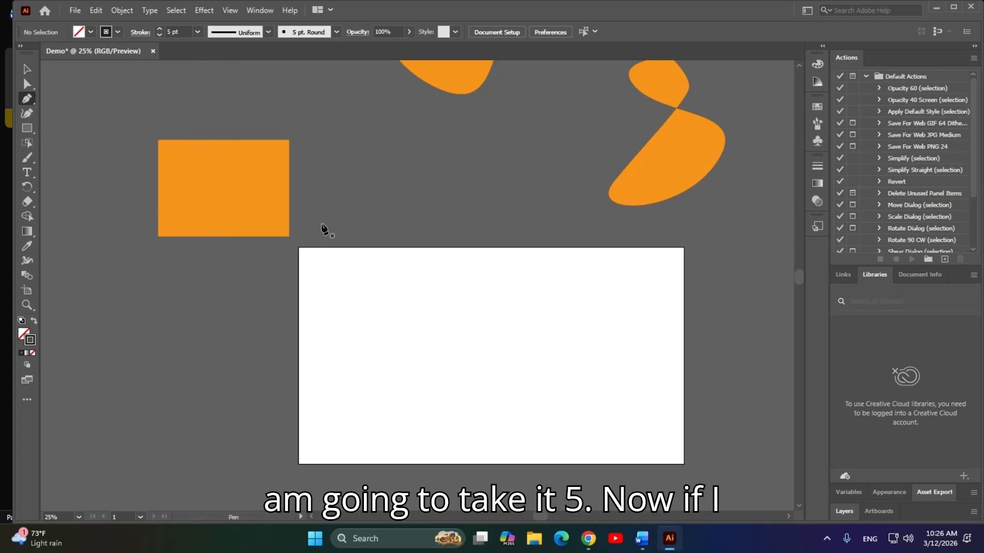
Draw an open wavy path with three anchor points across the artboard with the Pen tool, and deselect it.
{"action": "left_click", "coordinate": [335, 402]}
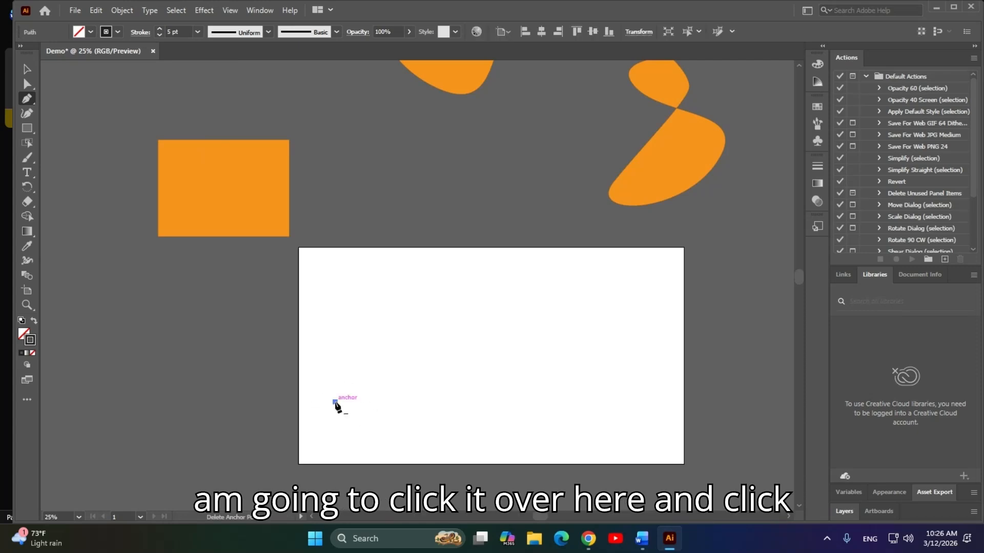
{"action": "left_click_drag", "start_coordinate": [439, 302], "coordinate": [531, 311]}
{"action": "left_click_drag", "start_coordinate": [657, 347], "coordinate": [764, 326]}
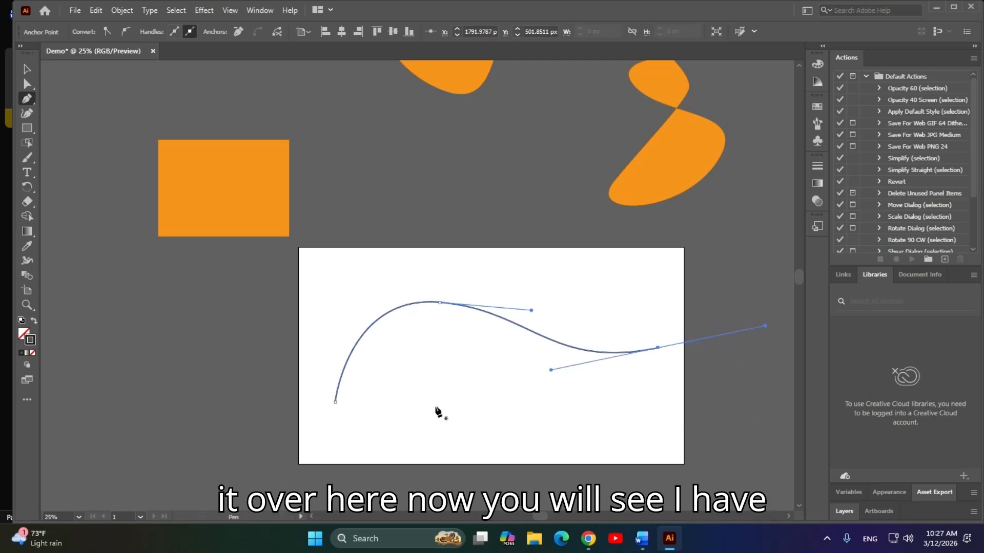
{"action": "left_click", "coordinate": [26, 69]}
{"action": "left_click", "coordinate": [337, 434]}
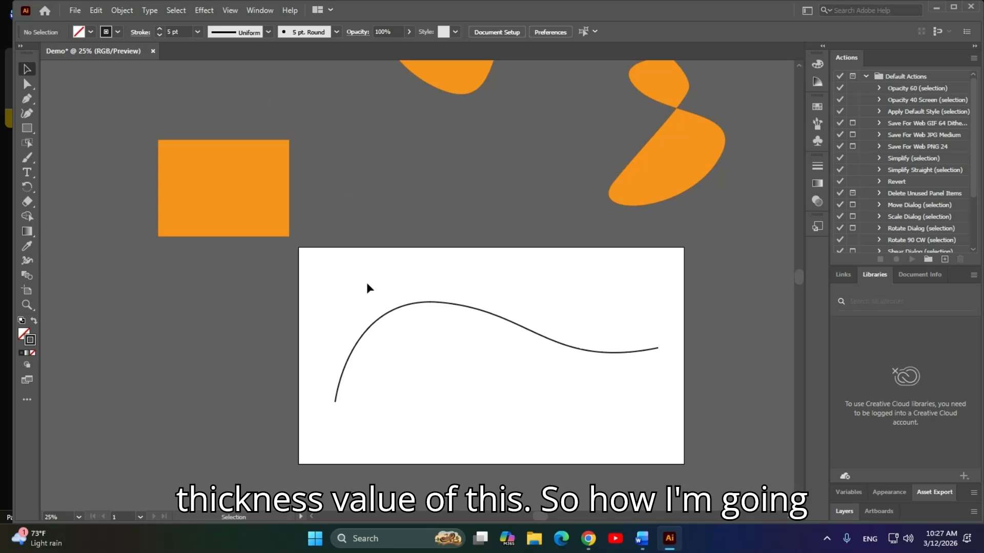
Set the wavy path's stroke weight to 12 pt and deselect it.
{"action": "left_click_drag", "start_coordinate": [750, 466], "coordinate": [314, 285]}
{"action": "left_click", "coordinate": [581, 454]}
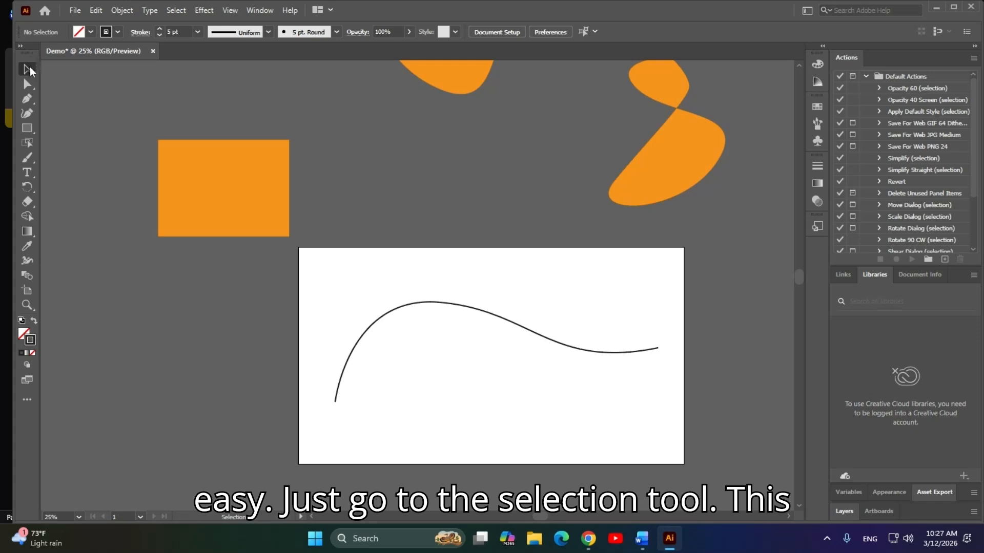
{"action": "left_click_drag", "start_coordinate": [716, 461], "coordinate": [335, 267]}
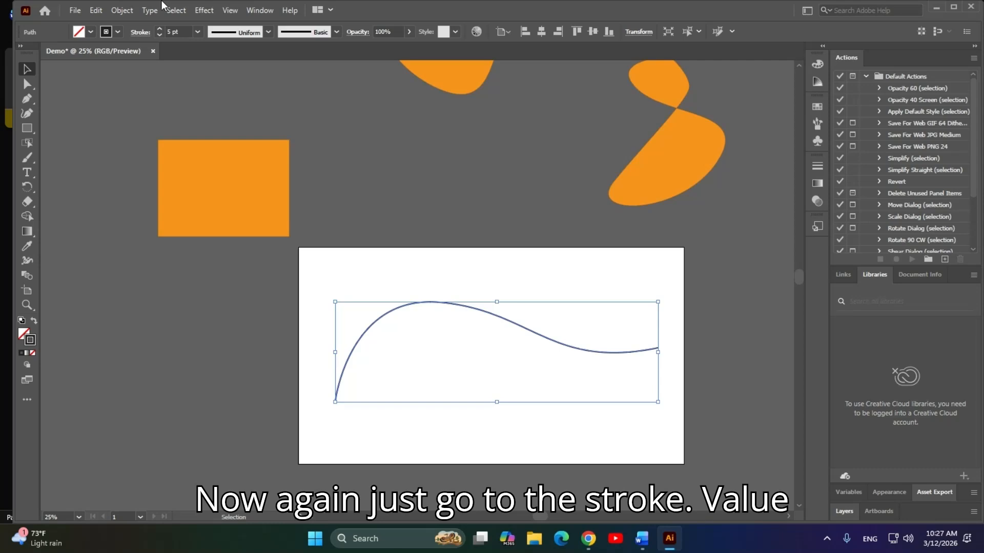
{"action": "left_click", "coordinate": [197, 33]}
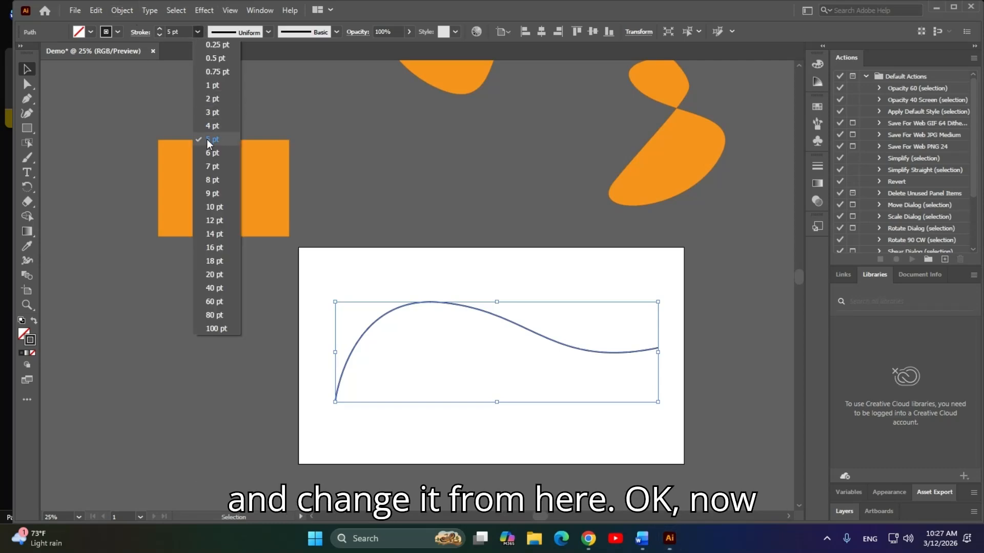
{"action": "left_click", "coordinate": [214, 219]}
{"action": "left_click", "coordinate": [217, 449]}
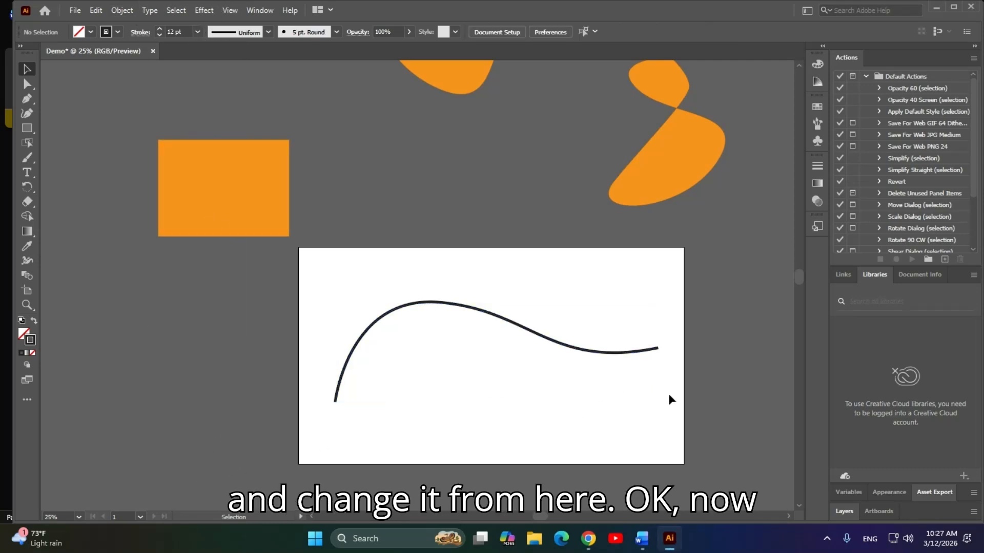
Thicken the wavy path's stroke to 40 pt and deselect it.
{"action": "left_click_drag", "start_coordinate": [697, 473], "coordinate": [228, 277]}
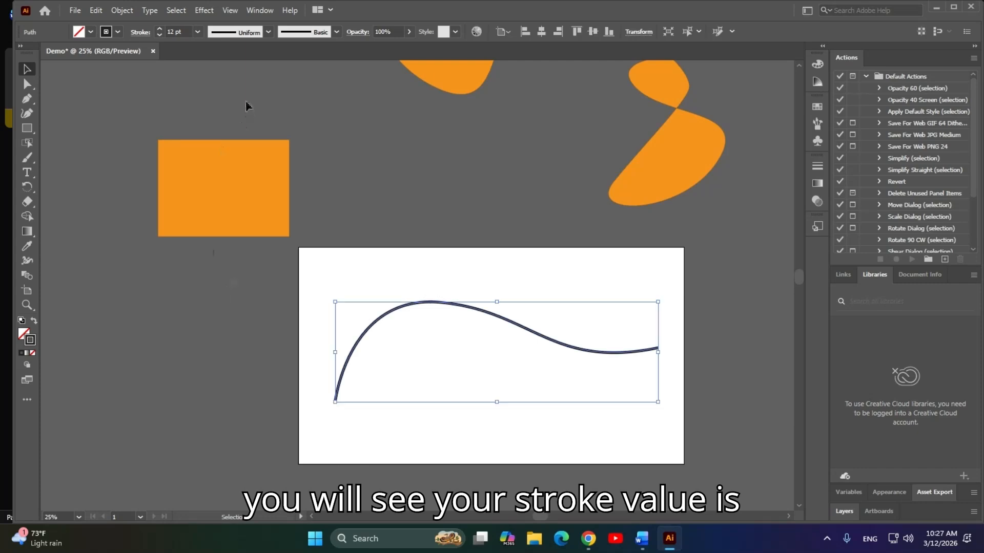
{"action": "left_click", "coordinate": [196, 32]}
{"action": "left_click", "coordinate": [228, 288]}
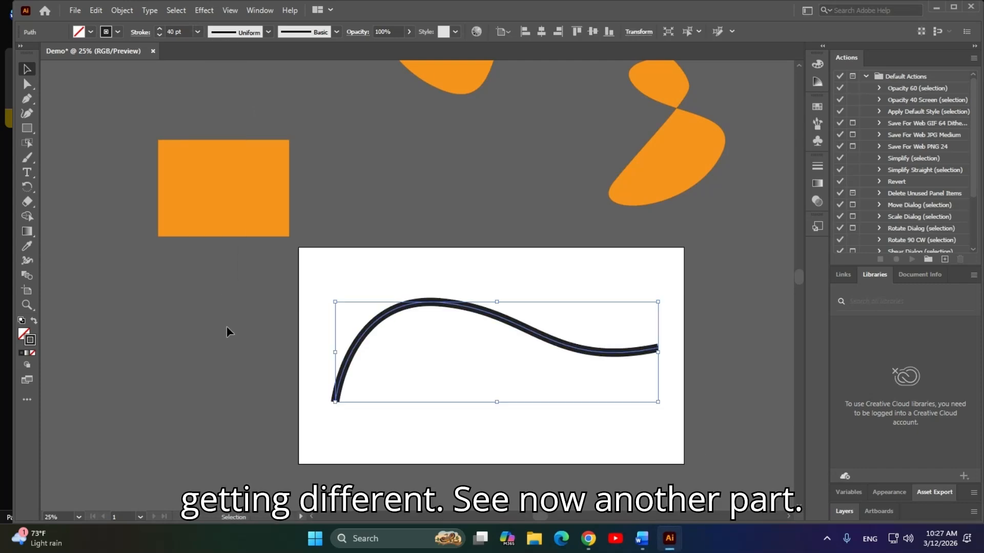
{"action": "left_click", "coordinate": [435, 451]}
Examine the shape of the stroke at both ends of the wavy path up close.
{"action": "left_click_drag", "start_coordinate": [326, 269], "coordinate": [606, 438]}
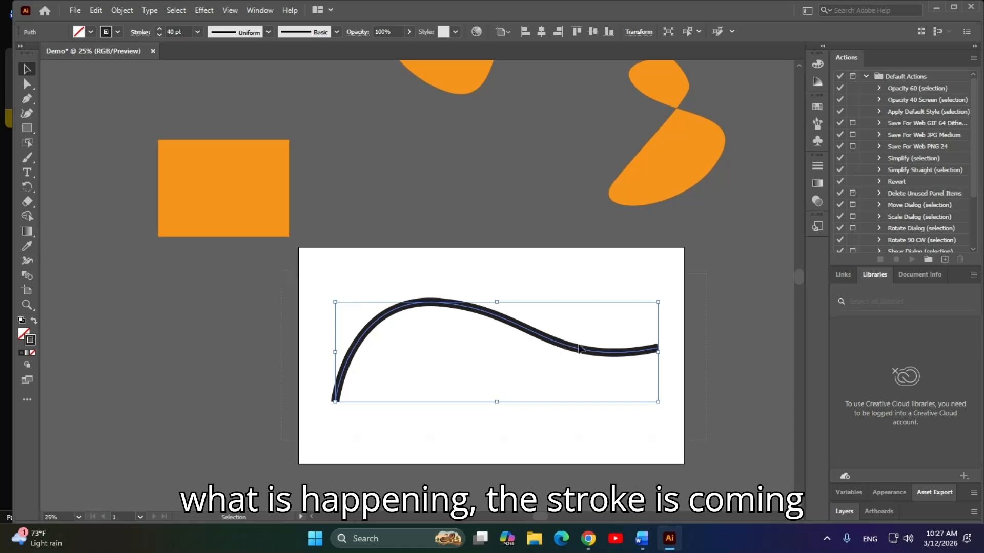
{"action": "left_click", "coordinate": [453, 437]}
{"action": "scroll", "coordinate": [343, 431], "scroll_direction": "up", "scroll_amount": 2}
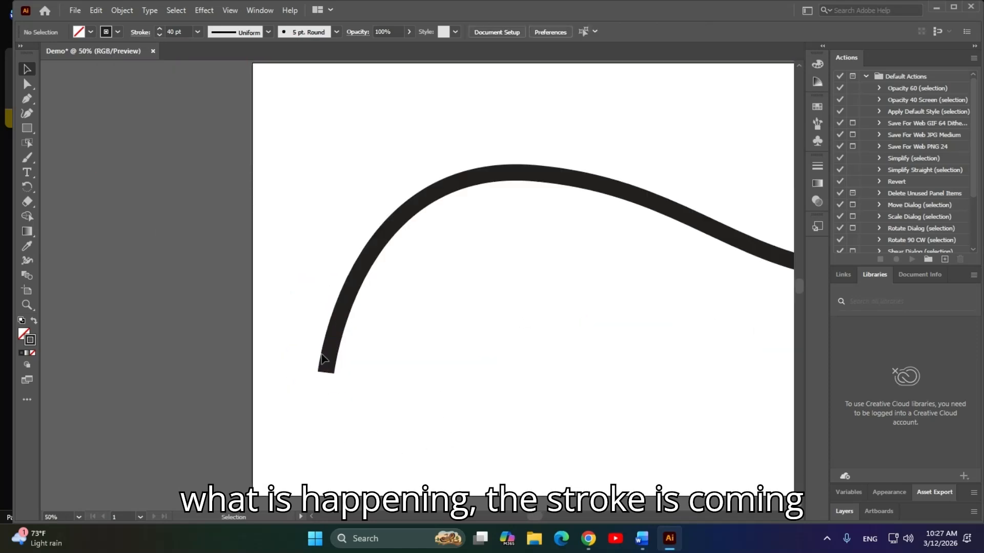
{"action": "scroll", "coordinate": [325, 379], "scroll_direction": "up", "scroll_amount": 5}
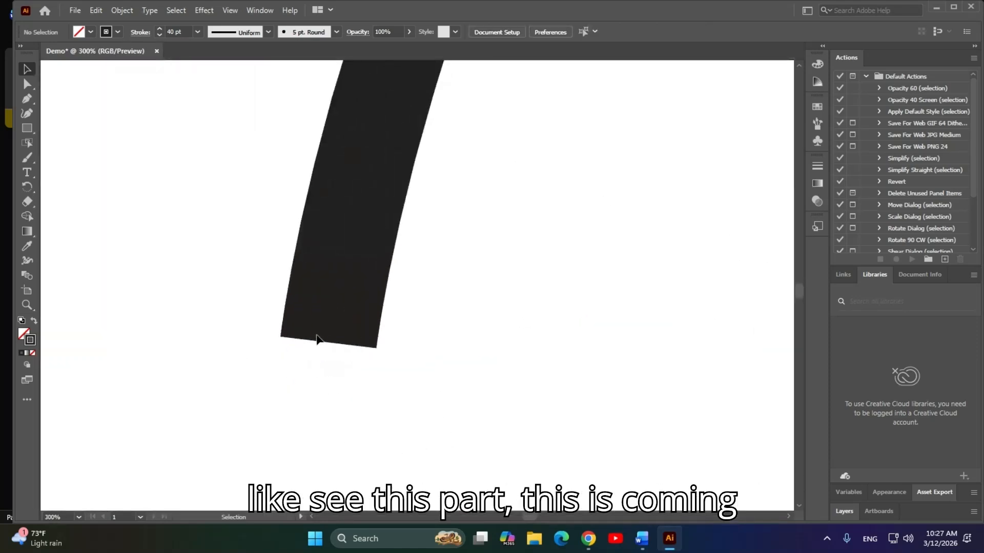
{"action": "scroll", "coordinate": [370, 347], "scroll_direction": "down", "scroll_amount": 4}
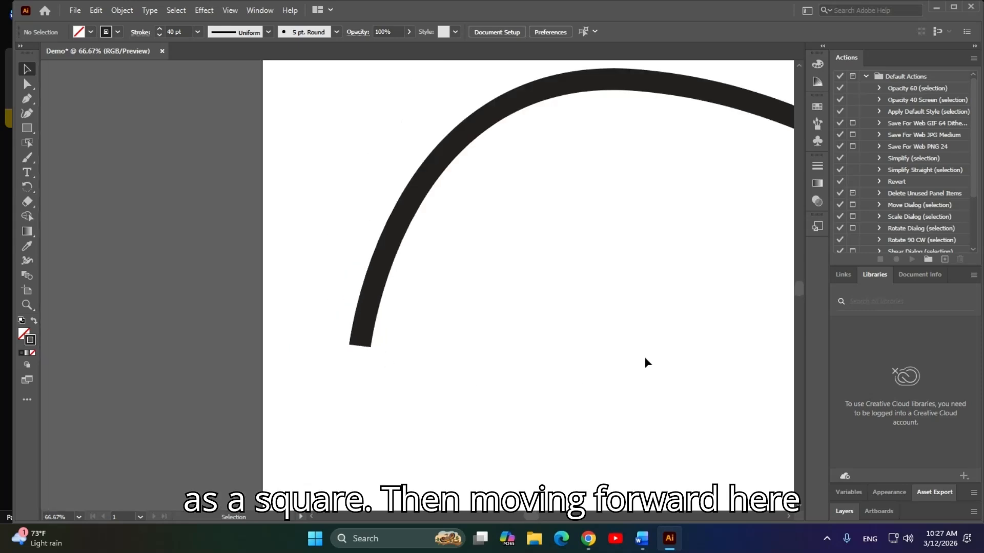
{"action": "scroll", "coordinate": [542, 380], "scroll_direction": "down", "scroll_amount": 2}
{"action": "scroll", "coordinate": [585, 349], "scroll_direction": "up", "scroll_amount": 4}
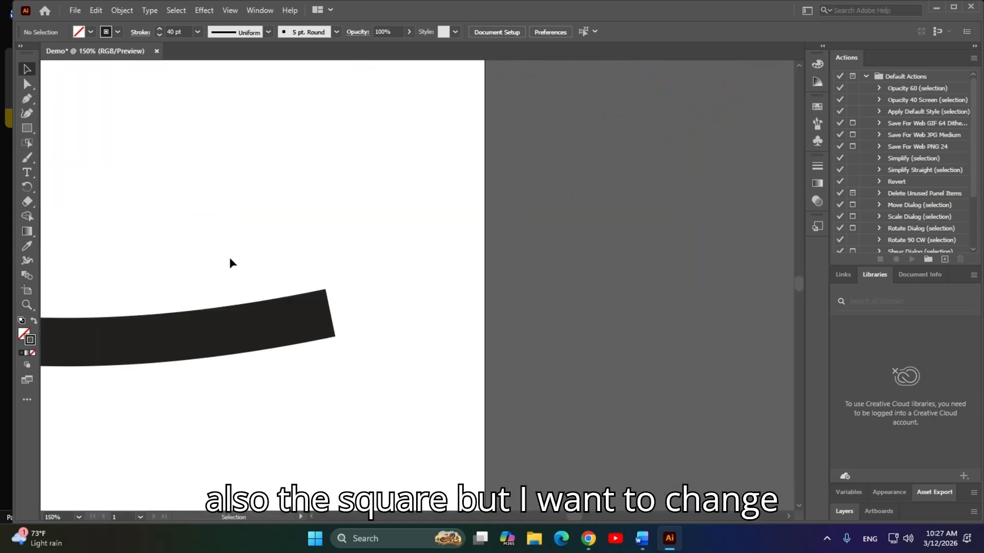
{"action": "scroll", "coordinate": [432, 340], "scroll_direction": "down", "scroll_amount": 4}
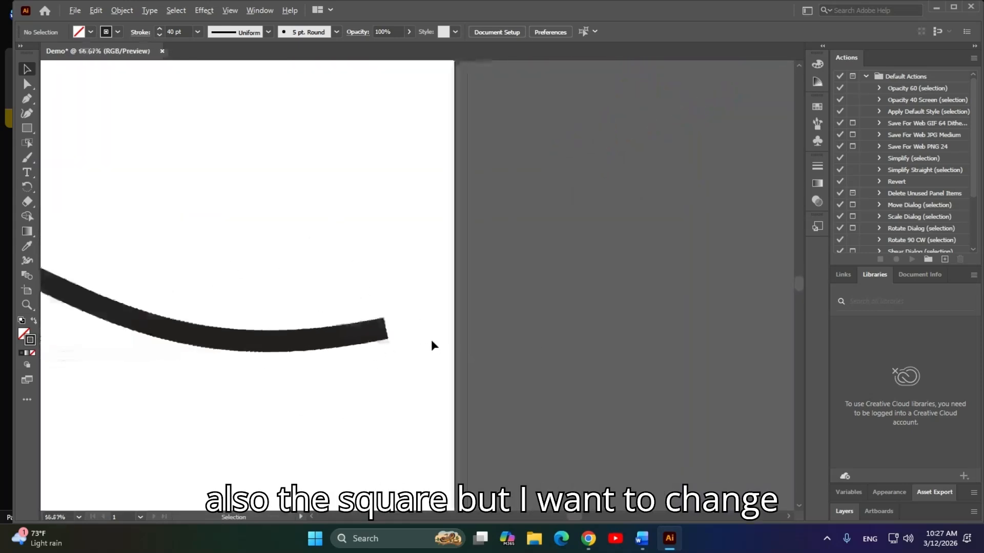
{"action": "scroll", "coordinate": [613, 361], "scroll_direction": "down", "scroll_amount": 1}
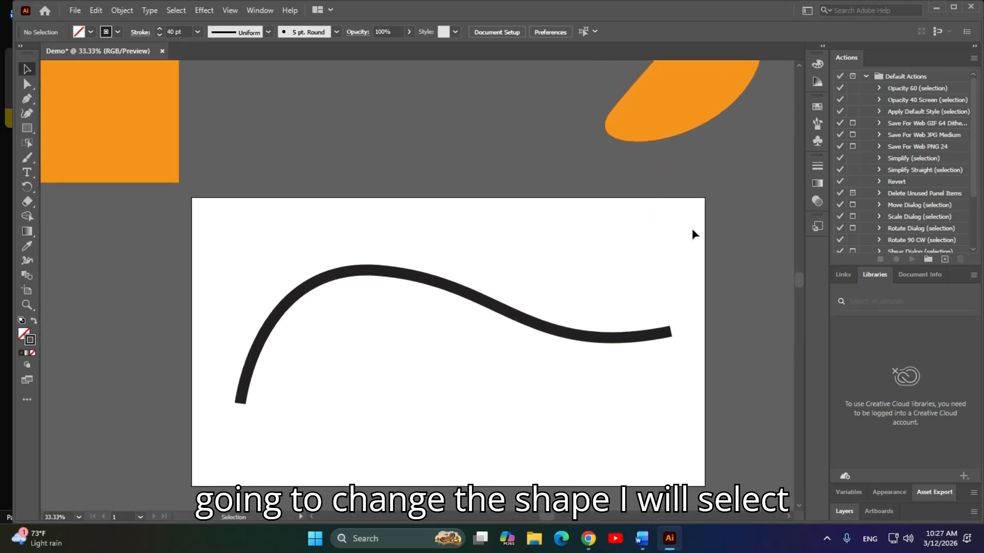
Apply the lens-shaped variable width profile, pointed at both ends, to the wavy path and deselect it.
{"action": "left_click_drag", "start_coordinate": [663, 250], "coordinate": [253, 398]}
{"action": "scroll", "coordinate": [472, 308], "scroll_direction": "left", "scroll_amount": 2}
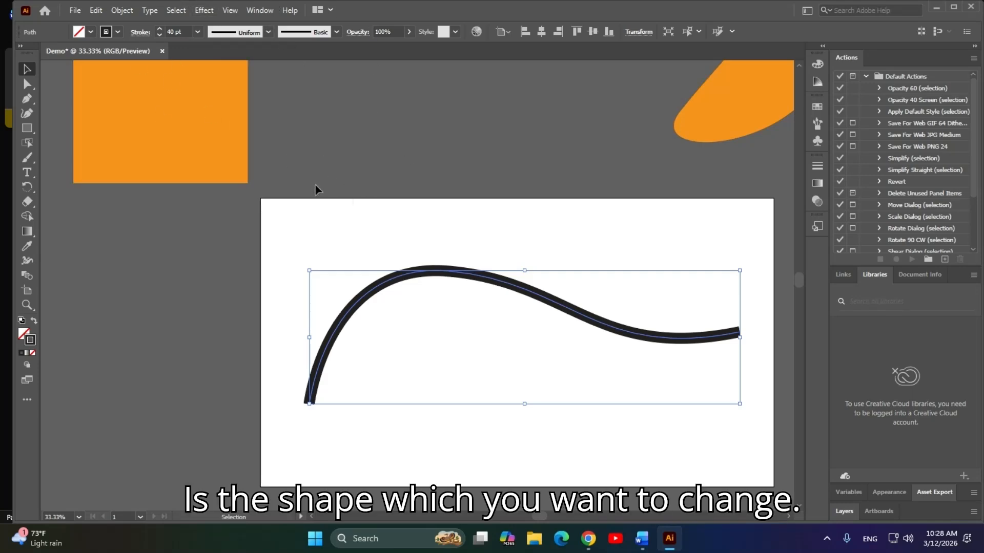
{"action": "left_click", "coordinate": [269, 32]}
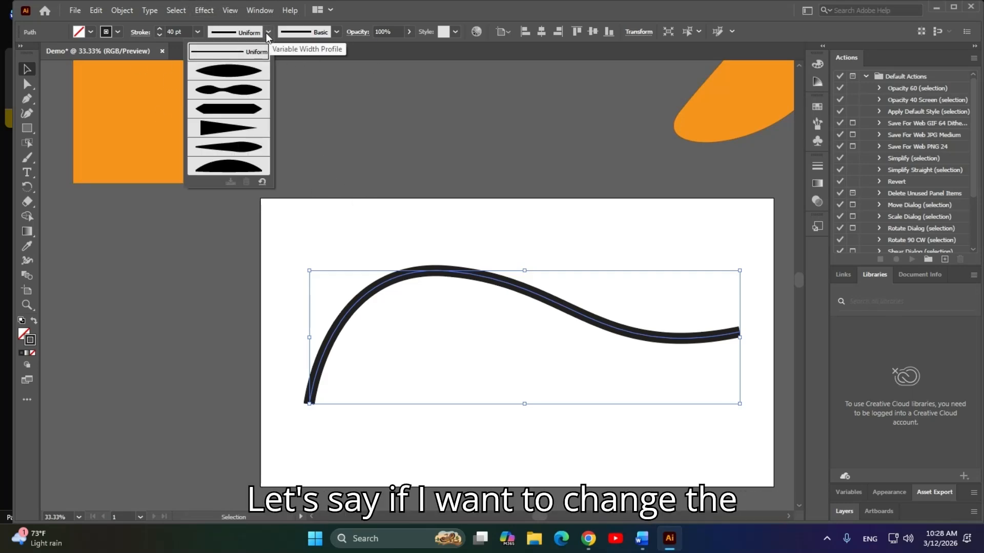
{"action": "left_click", "coordinate": [254, 75]}
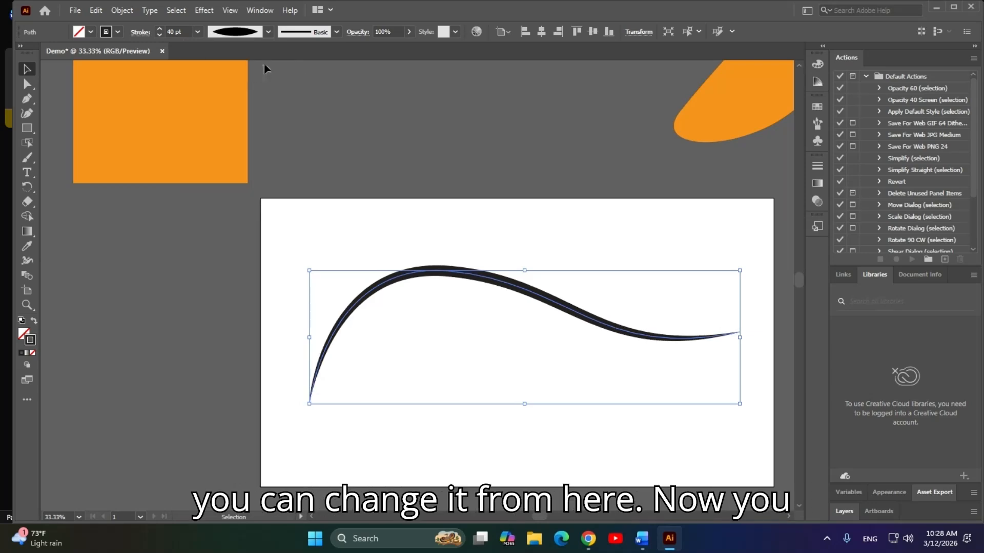
{"action": "left_click", "coordinate": [460, 243]}
{"action": "scroll", "coordinate": [617, 282], "scroll_direction": "down", "scroll_amount": 1}
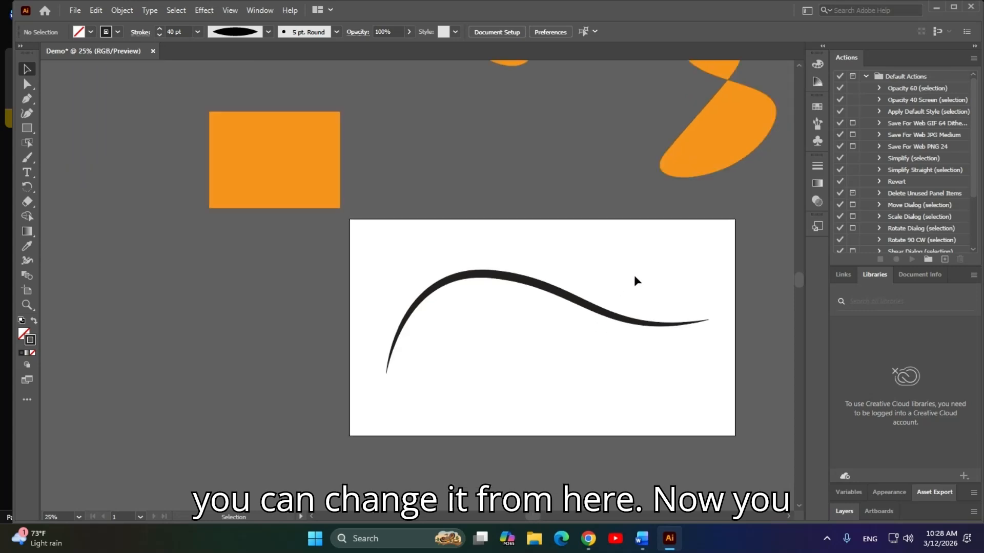
{"action": "left_click_drag", "start_coordinate": [619, 275], "coordinate": [554, 270]}
{"action": "left_click", "coordinate": [594, 320]}
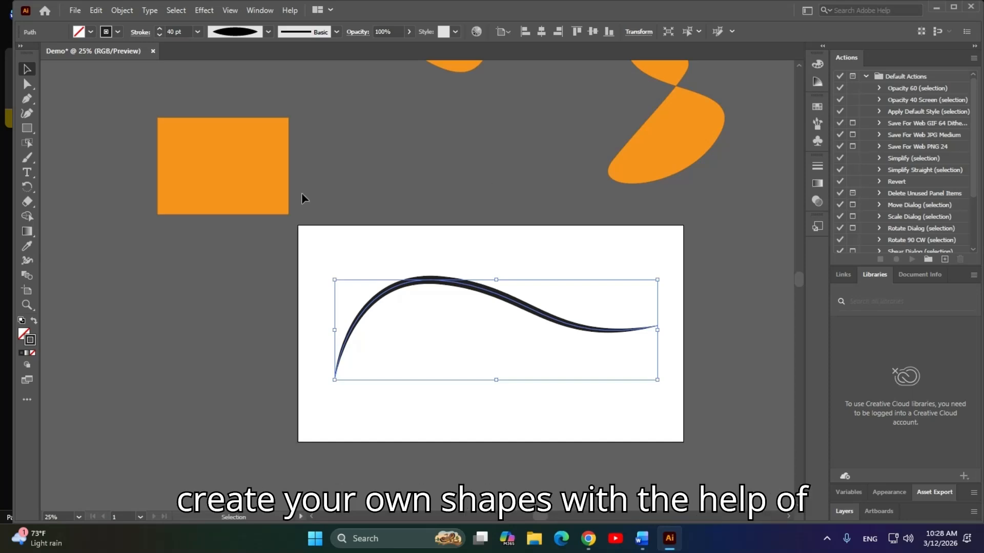
{"action": "left_click", "coordinate": [268, 31]}
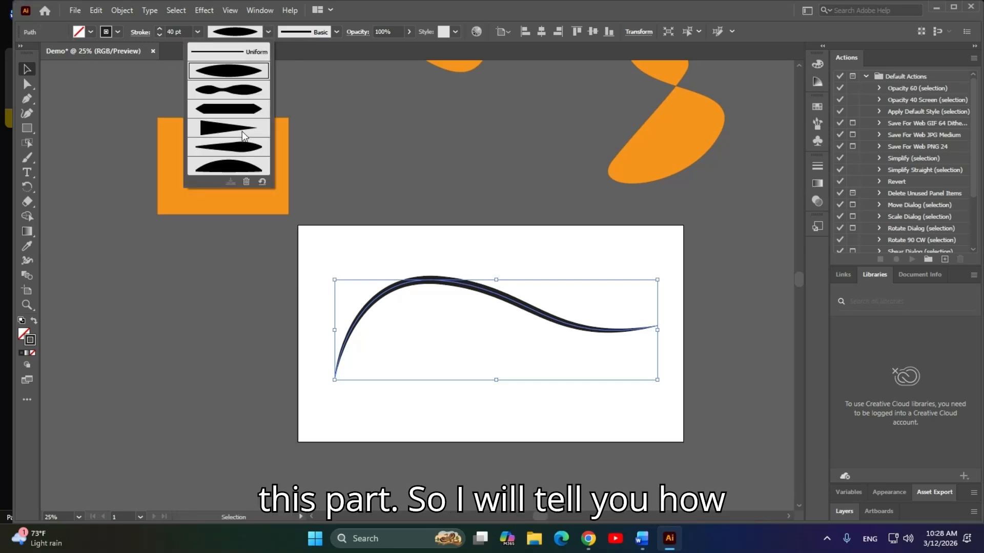
{"action": "left_click", "coordinate": [478, 204]}
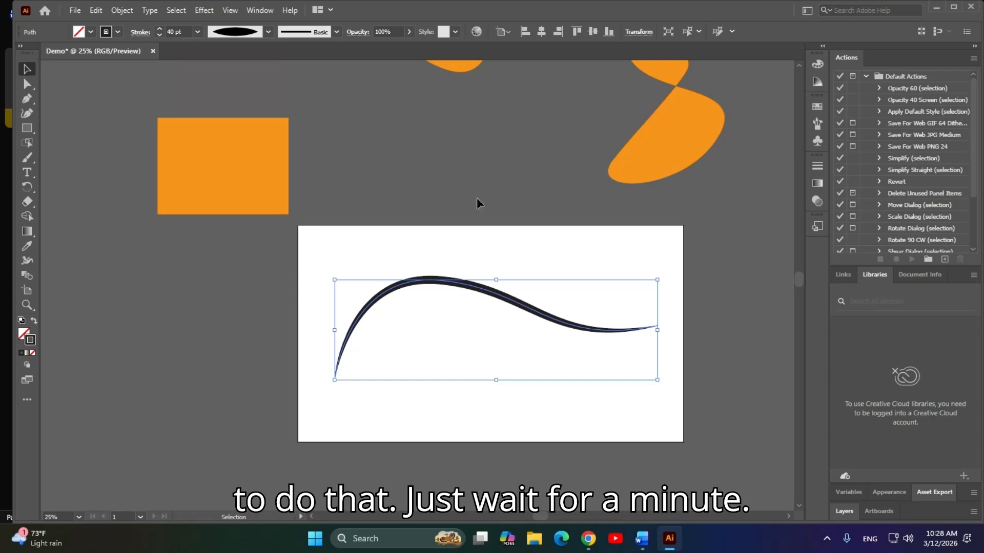
{"action": "left_click_drag", "start_coordinate": [487, 256], "coordinate": [480, 260]}
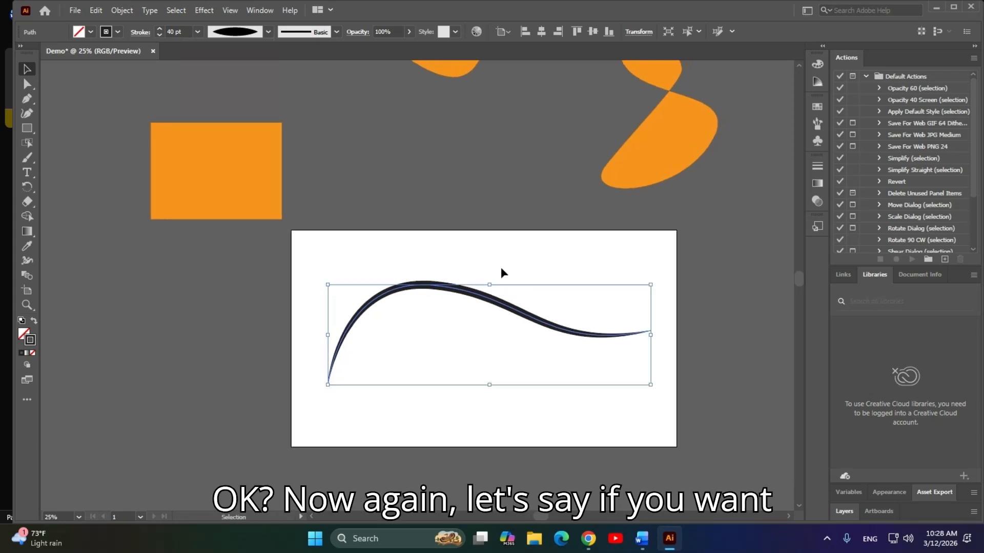
{"action": "left_click_drag", "start_coordinate": [382, 246], "coordinate": [339, 254]}
Change the wavy path's variable width profile to the triangular one that tapers toward one end, and deselect the path.
{"action": "left_click_drag", "start_coordinate": [687, 440], "coordinate": [313, 254]}
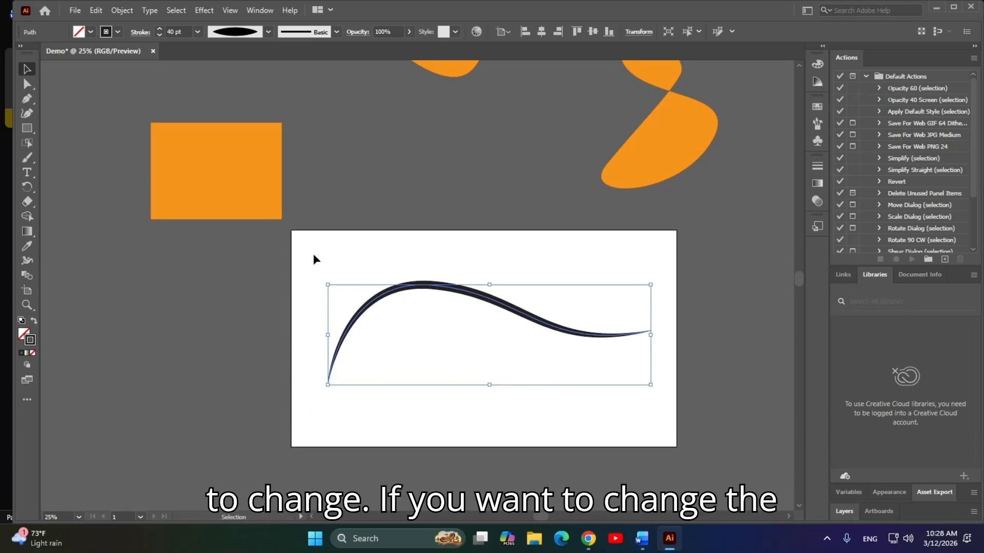
{"action": "left_click", "coordinate": [266, 33]}
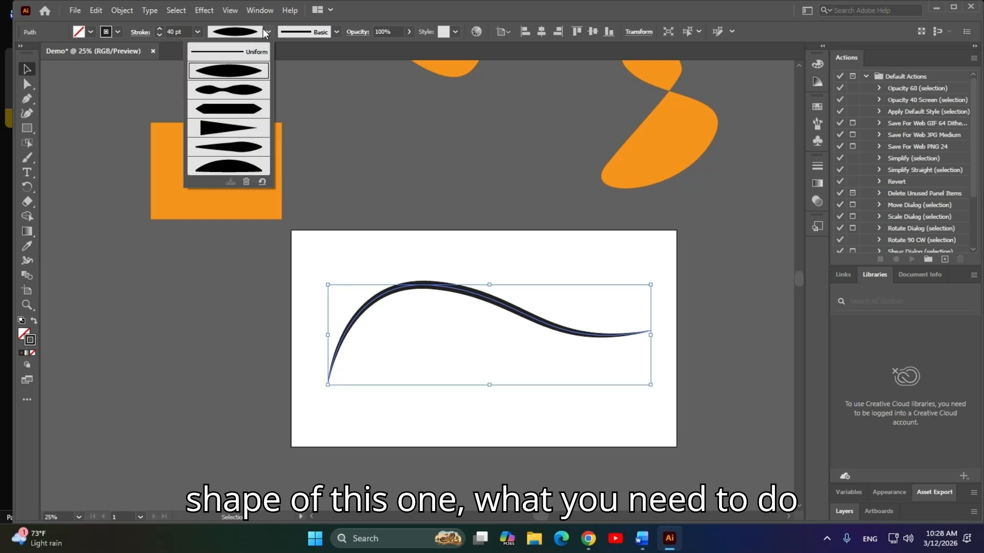
{"action": "left_click", "coordinate": [239, 134]}
{"action": "left_click", "coordinate": [409, 192]}
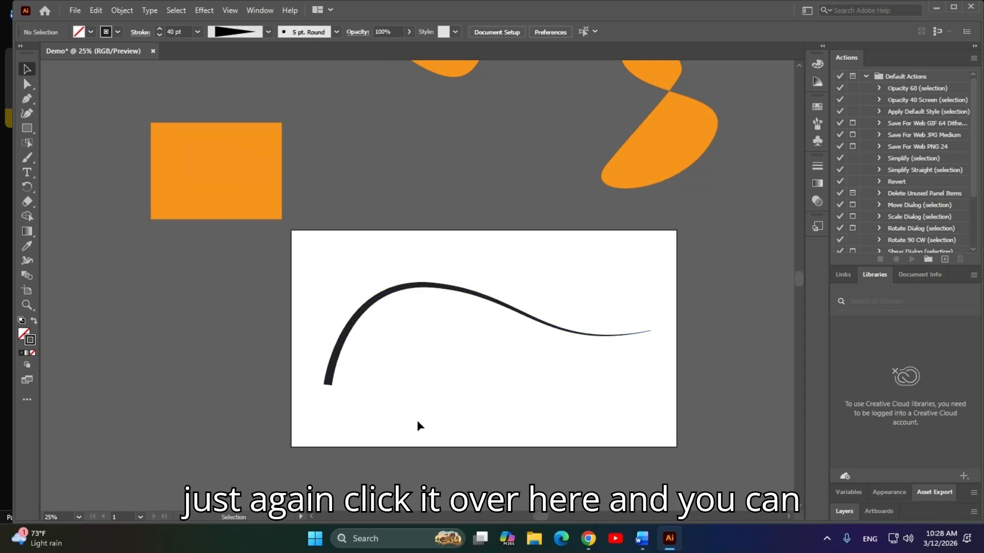
Apply the variable width profile with two bulges and a narrow middle to the wavy path, and deselect it.
{"action": "left_click_drag", "start_coordinate": [314, 240], "coordinate": [666, 418]}
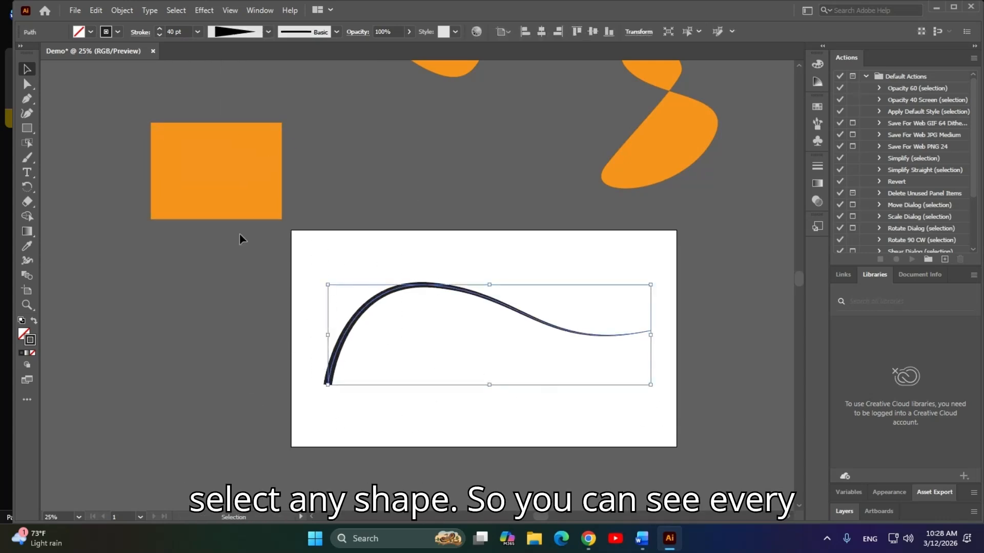
{"action": "left_click", "coordinate": [267, 32]}
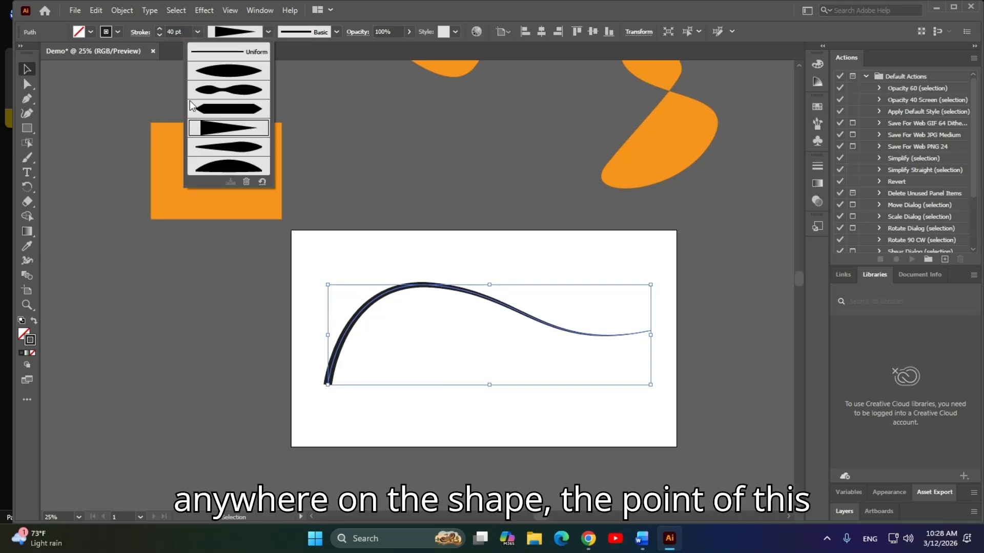
{"action": "left_click", "coordinate": [207, 91]}
{"action": "left_click", "coordinate": [415, 241]}
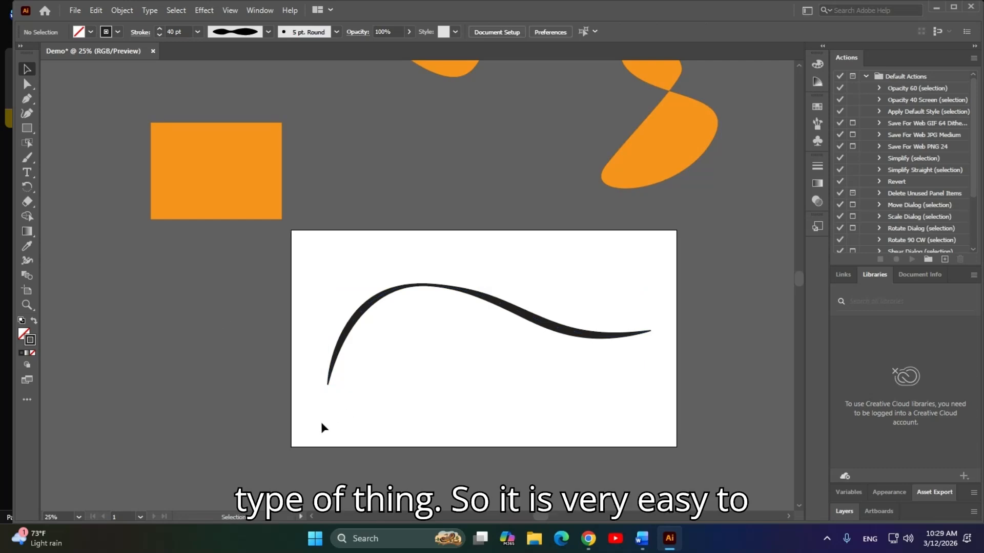
Select the wavy path and delete it from the artboard.
{"action": "left_click_drag", "start_coordinate": [331, 281], "coordinate": [626, 396]}
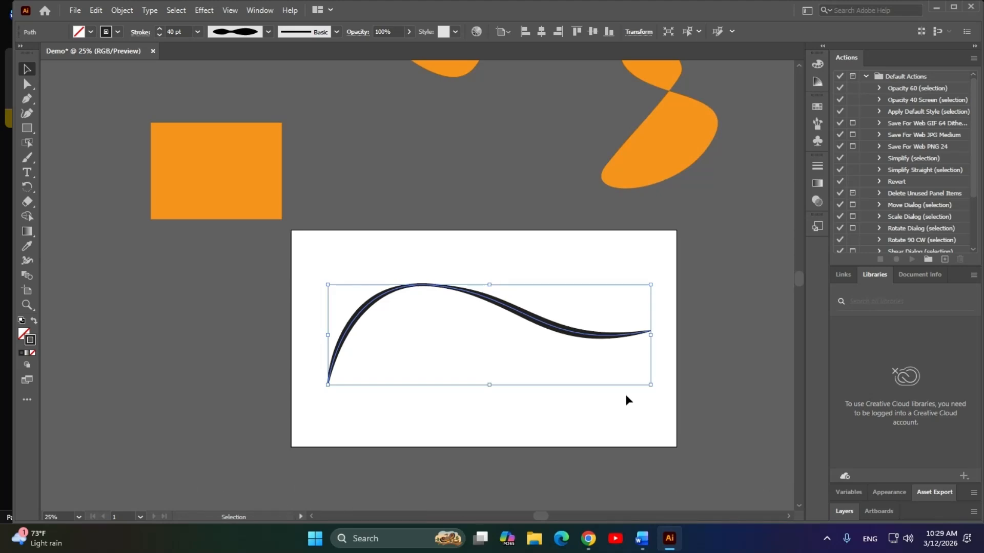
{"action": "left_click_drag", "start_coordinate": [472, 309], "coordinate": [453, 301]}
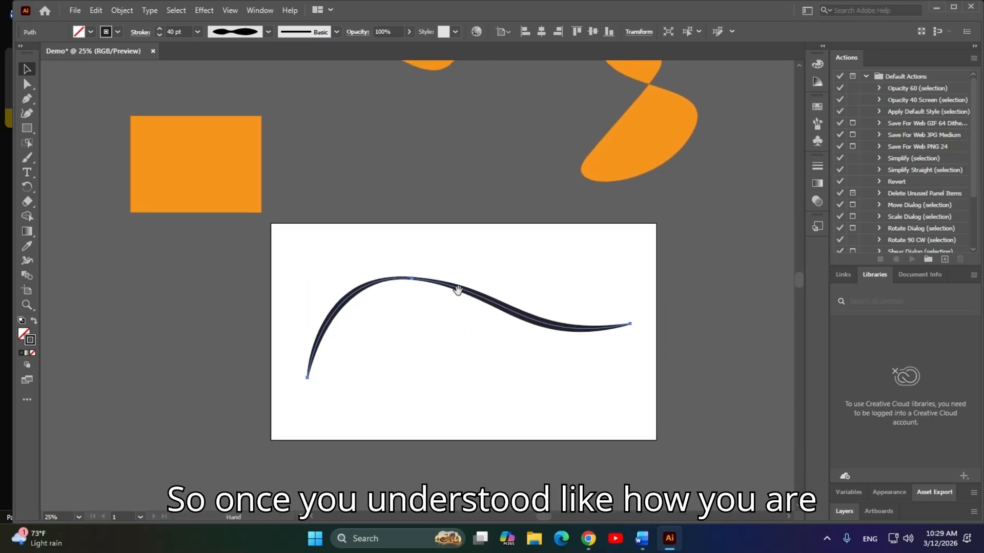
{"action": "key", "text": "Delete"}
Draw a new open curved path with four anchor points using the Pen tool, ending just beyond the artboard's right edge.
{"action": "key", "text": "p"}
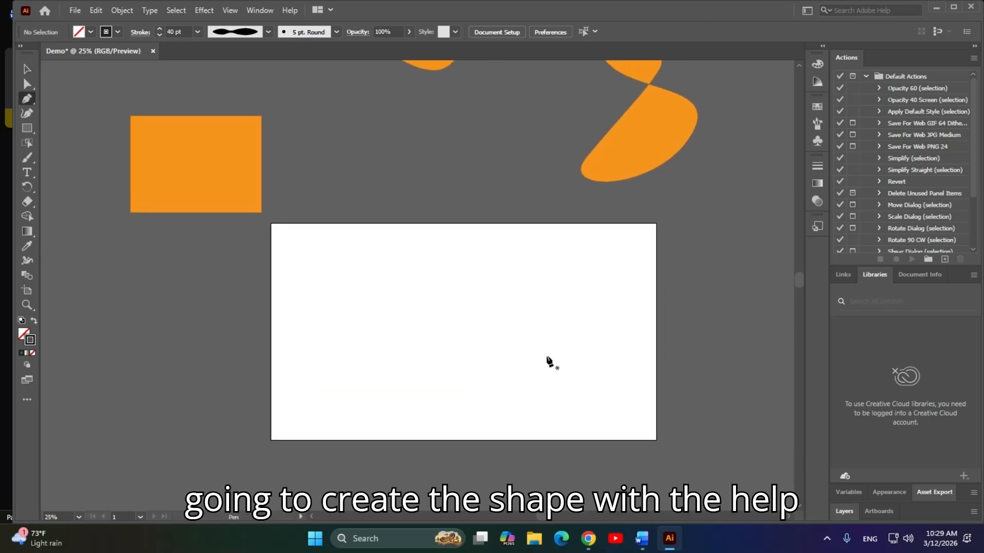
{"action": "left_click", "coordinate": [310, 393]}
{"action": "left_click_drag", "start_coordinate": [351, 306], "coordinate": [418, 314]}
{"action": "left_click_drag", "start_coordinate": [560, 335], "coordinate": [595, 313]}
{"action": "left_click_drag", "start_coordinate": [658, 276], "coordinate": [687, 234]}
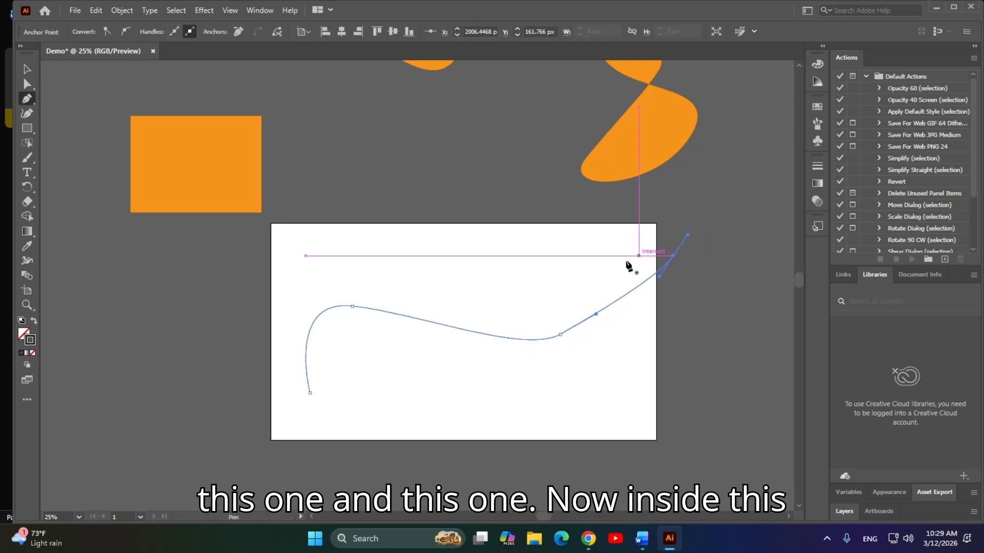
Add the Add Anchor Point tool from the full tool list to the Pen tool's group.
{"action": "left_click", "coordinate": [28, 101]}
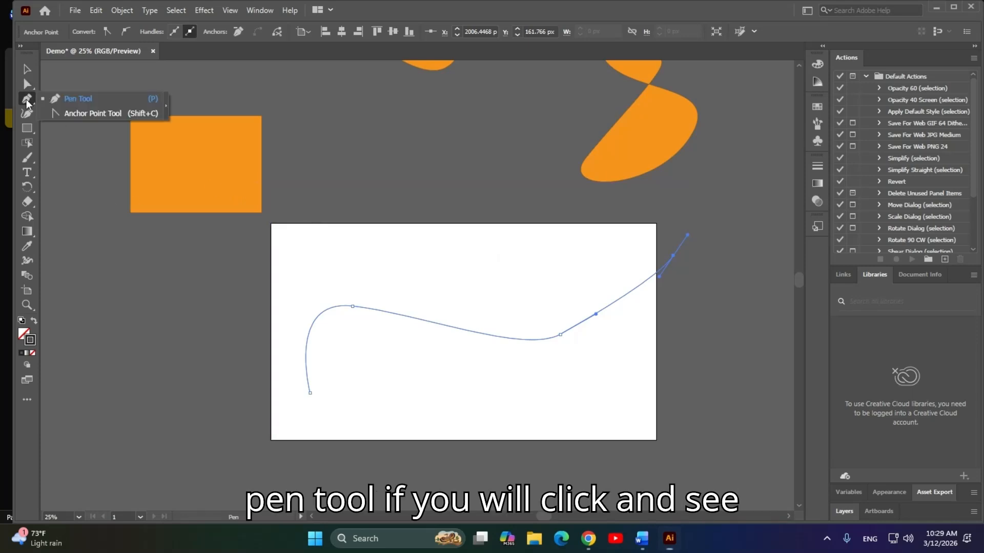
{"action": "left_click", "coordinate": [109, 99]}
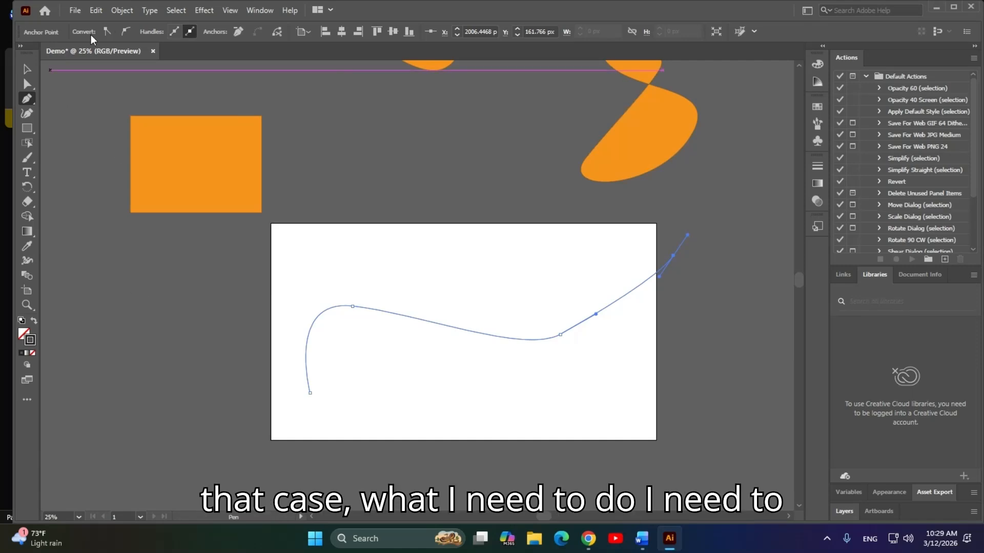
{"action": "left_click", "coordinate": [24, 403]}
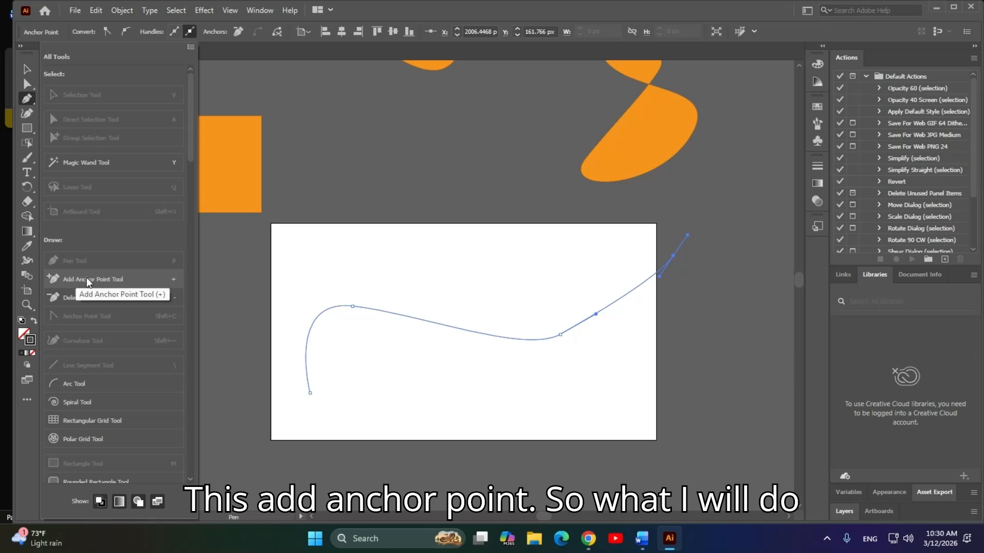
{"action": "left_click_drag", "start_coordinate": [88, 282], "coordinate": [27, 98]}
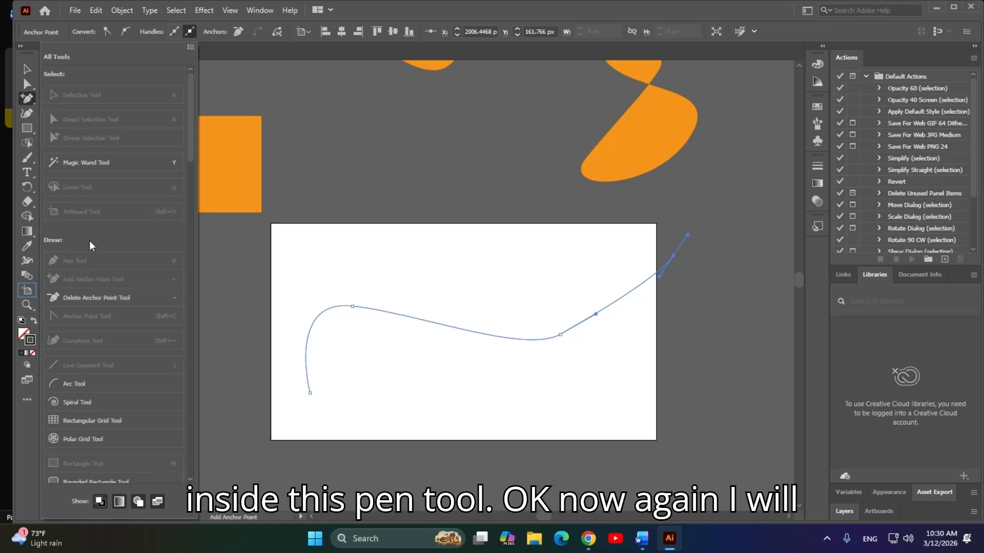
Add the Delete Anchor Point tool from the full tool list to the Pen tool's group.
{"action": "left_click_drag", "start_coordinate": [87, 298], "coordinate": [32, 102]}
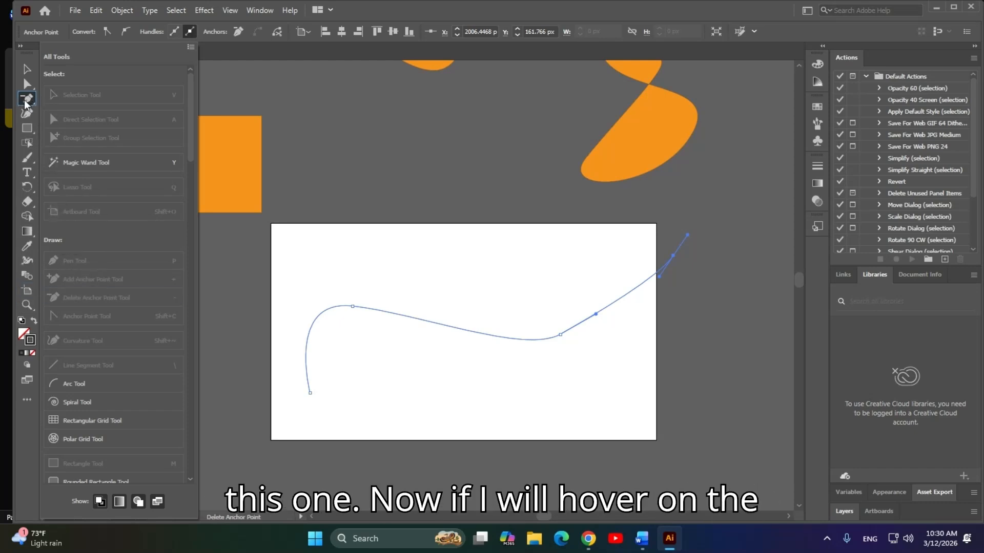
{"action": "mouse_move", "coordinate": [32, 98]}
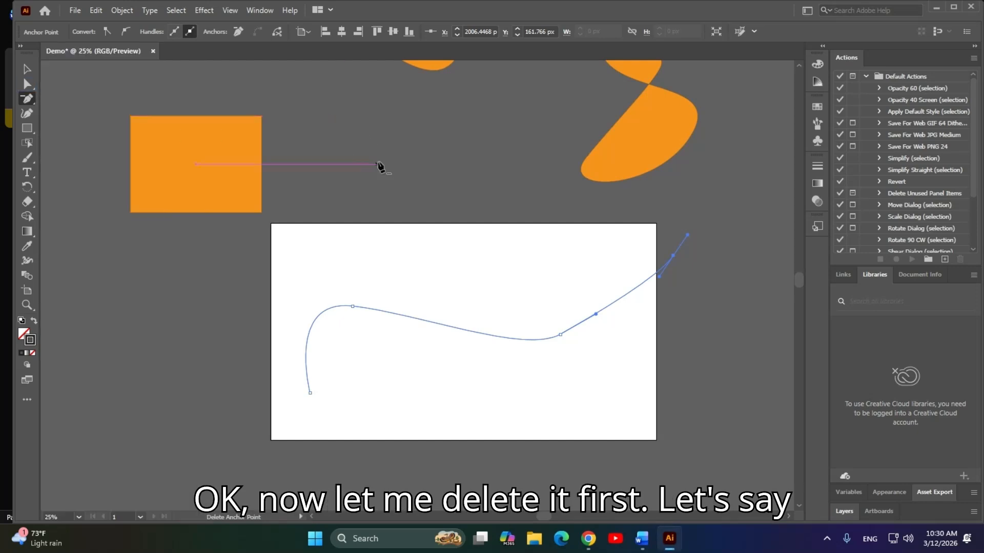
Delete the open curved path from the artboard and switch back to the Pen tool.
{"action": "key", "text": "v"}
{"action": "left_click_drag", "start_coordinate": [472, 257], "coordinate": [594, 418]}
{"action": "key", "text": "Delete"}
{"action": "key", "text": "p"}
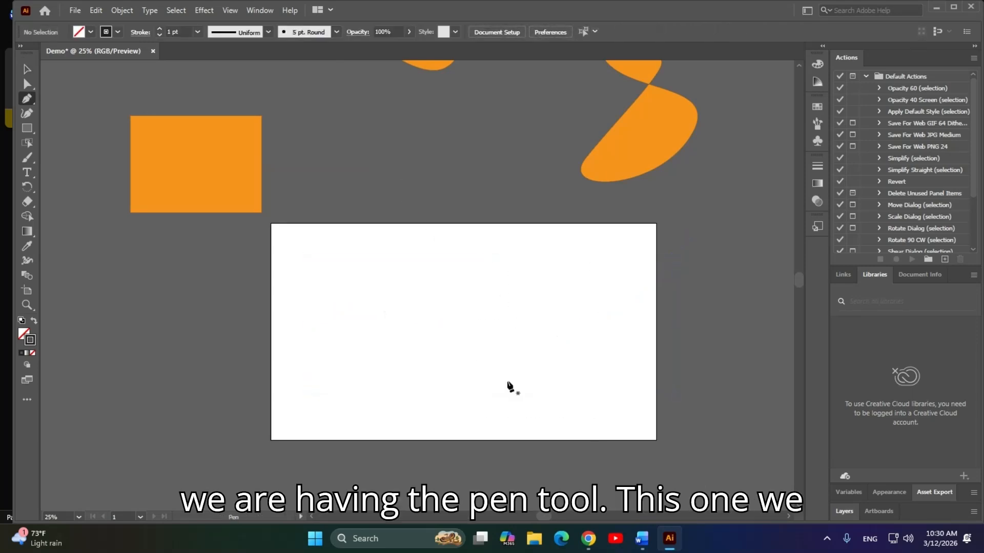
Draw a circle about 411 px in diameter near the artboard's centre with the Ellipse tool and fill it green.
{"action": "left_click", "coordinate": [32, 99]}
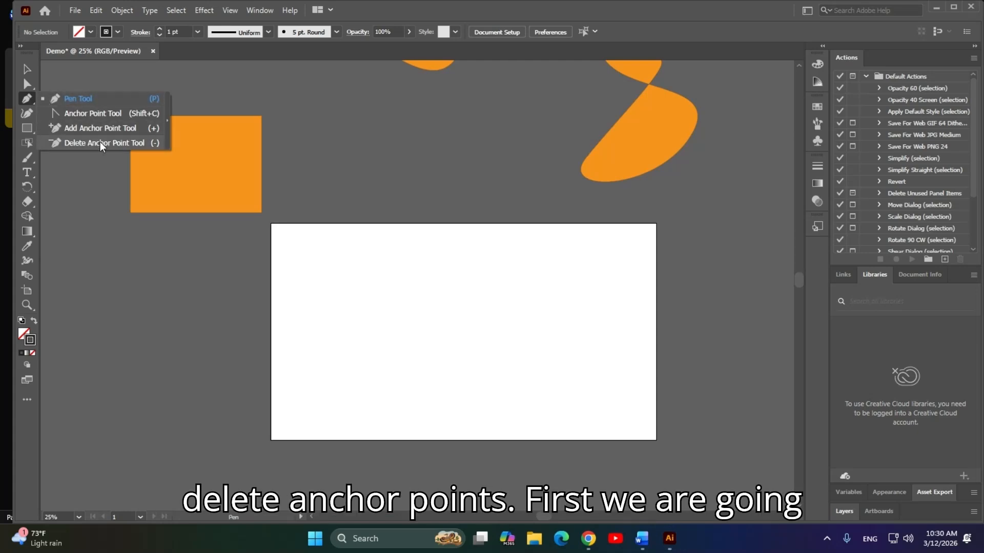
{"action": "left_click", "coordinate": [106, 117]}
{"action": "left_click", "coordinate": [27, 128]}
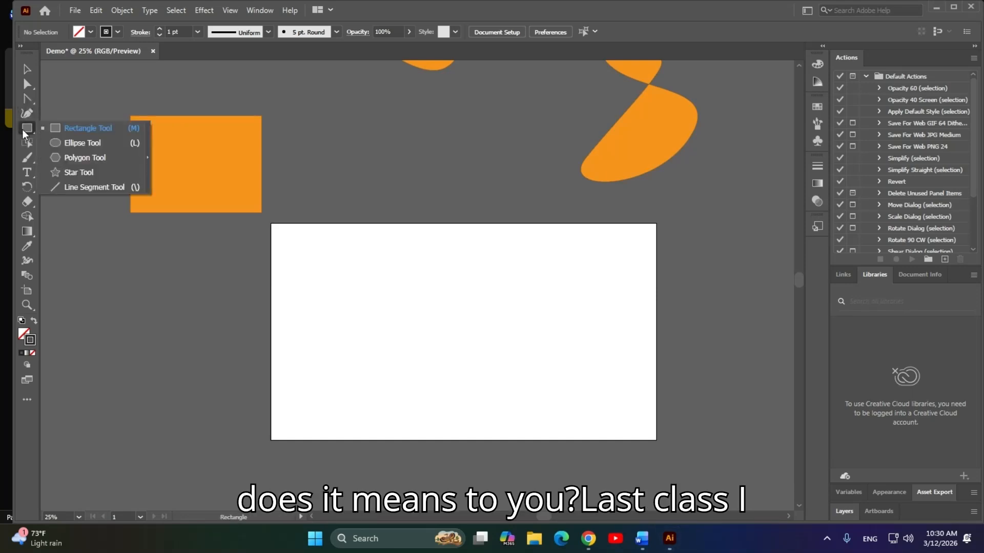
{"action": "left_click", "coordinate": [86, 146]}
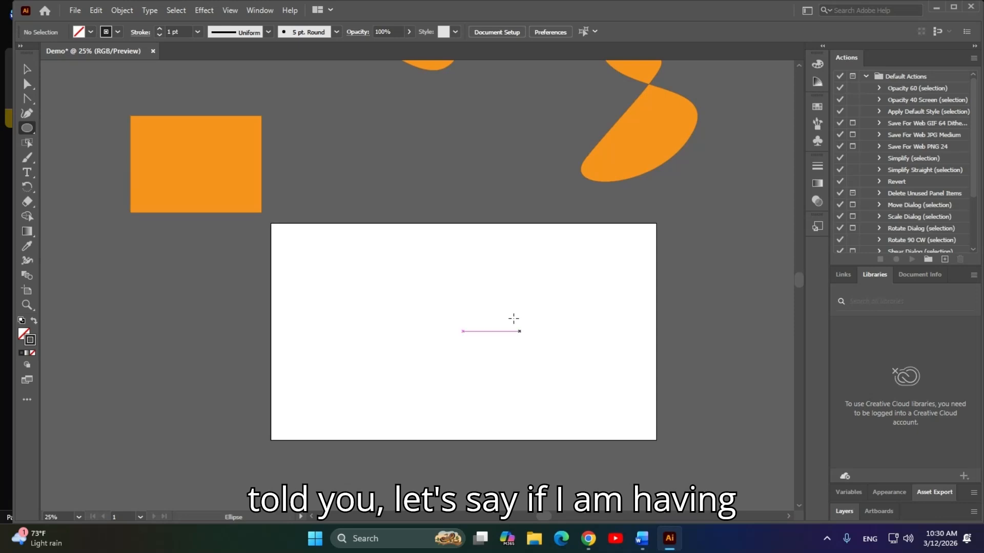
{"action": "left_click_drag", "start_coordinate": [450, 317], "coordinate": [491, 358]}
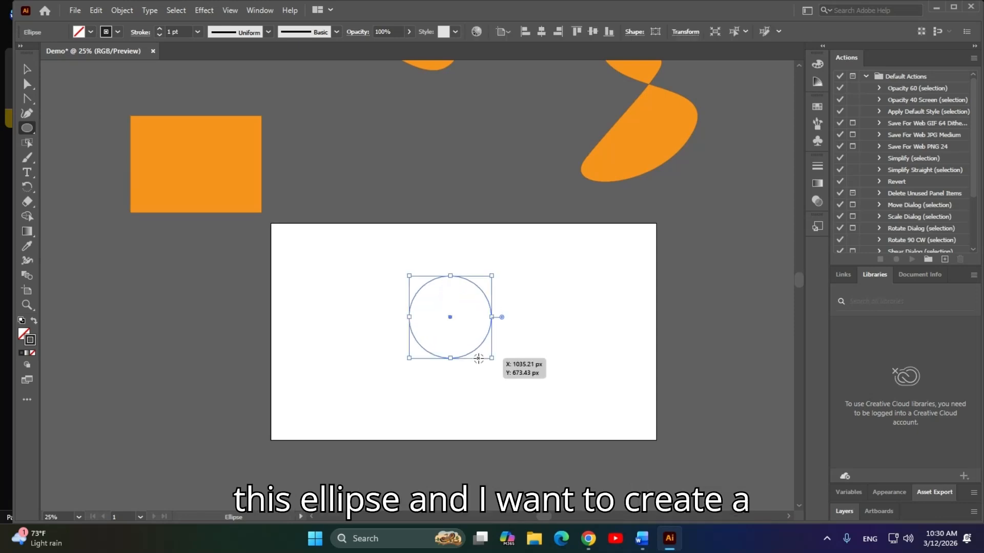
{"action": "left_click", "coordinate": [90, 31]}
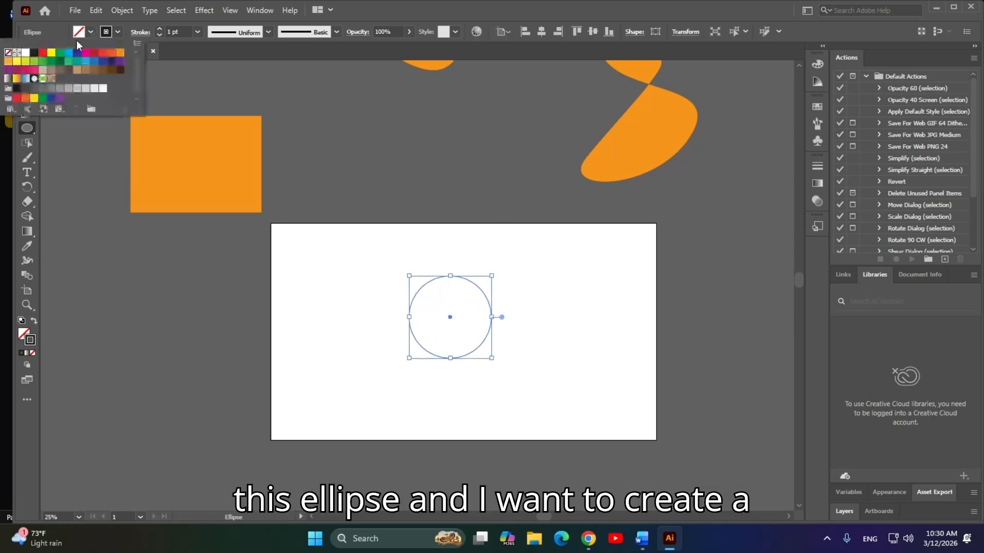
{"action": "left_click", "coordinate": [60, 52]}
{"action": "left_click", "coordinate": [130, 259]}
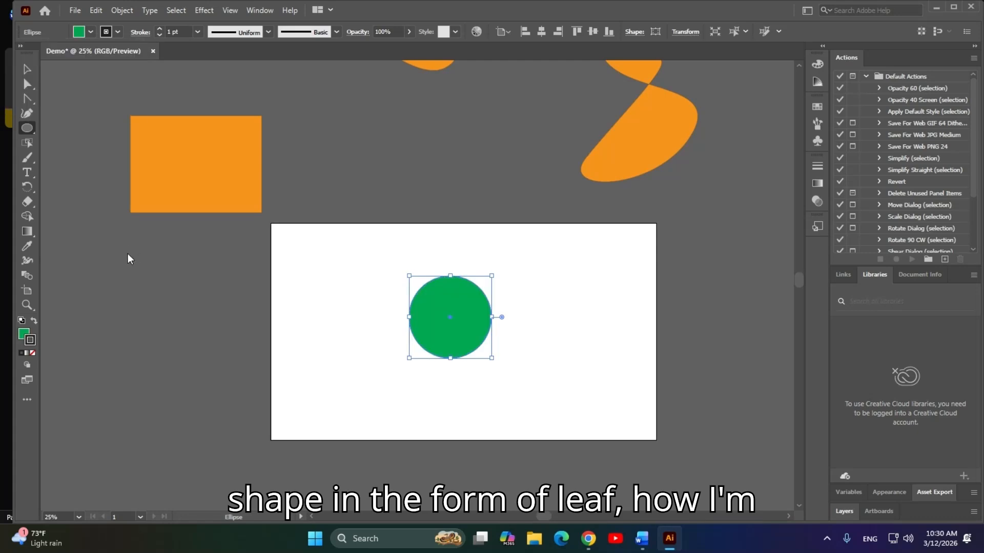
Convert the green circle's bottom and top anchor points to sharp corners with the Anchor Point tool, and deselect the shape.
{"action": "left_click", "coordinate": [27, 69]}
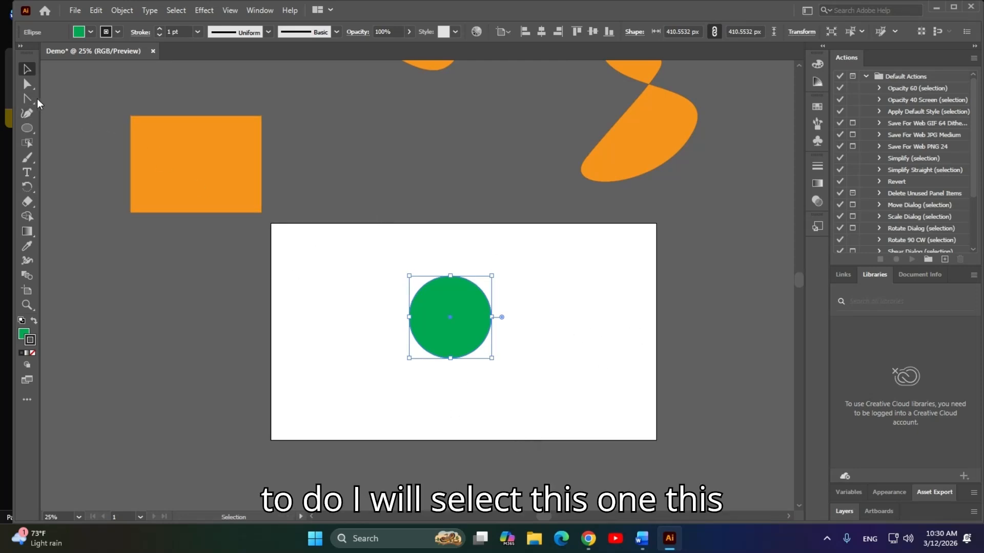
{"action": "left_click", "coordinate": [23, 101]}
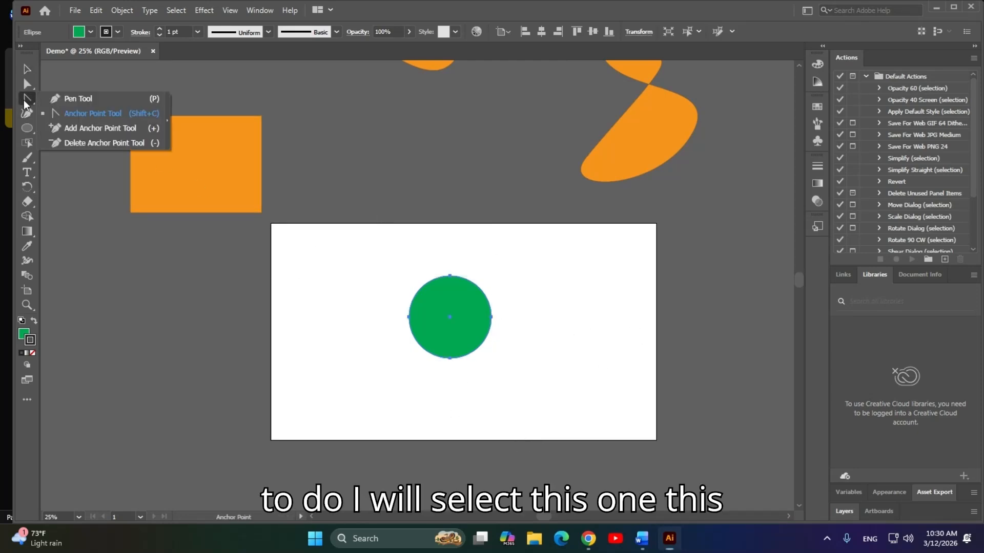
{"action": "left_click", "coordinate": [76, 113]}
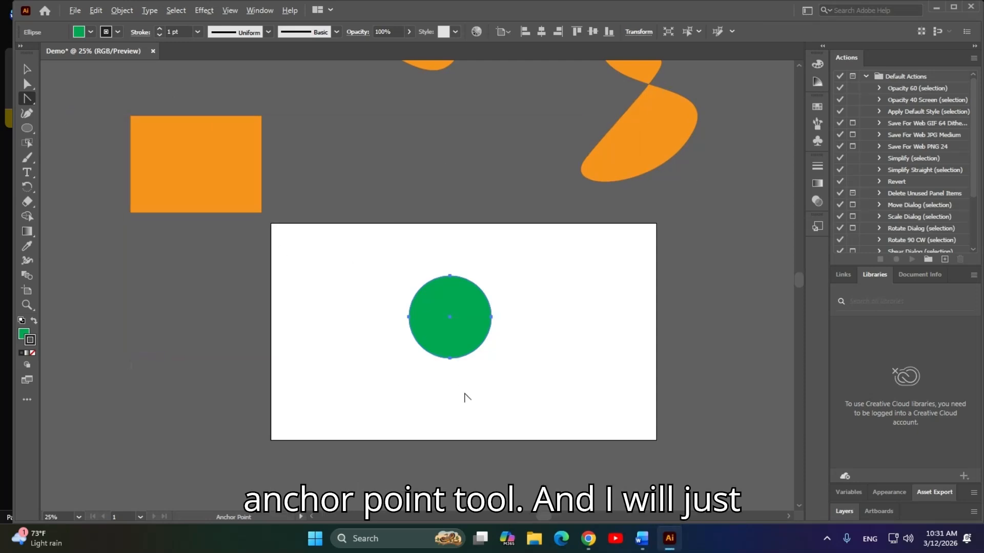
{"action": "scroll", "coordinate": [459, 391], "scroll_direction": "up", "scroll_amount": 3}
{"action": "left_click", "coordinate": [430, 308]}
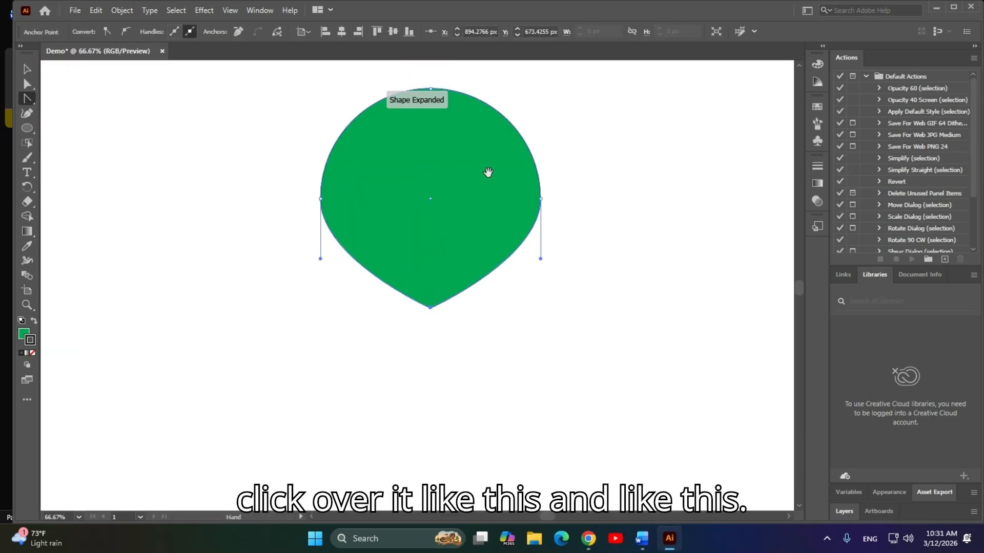
{"action": "left_click_drag", "start_coordinate": [484, 172], "coordinate": [467, 294]}
{"action": "left_click", "coordinate": [413, 210]}
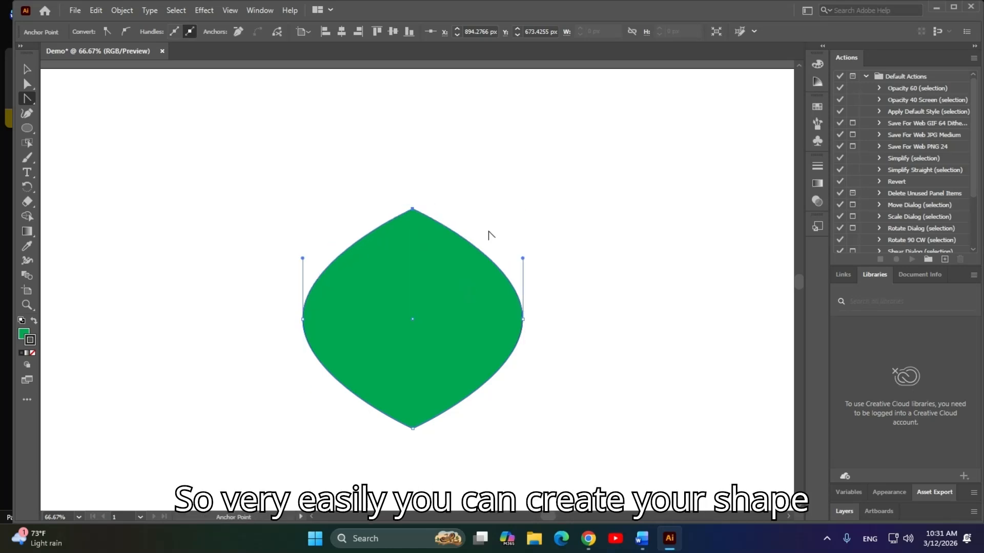
{"action": "scroll", "coordinate": [494, 231], "scroll_direction": "down", "scroll_amount": 2}
{"action": "left_click", "coordinate": [27, 69]}
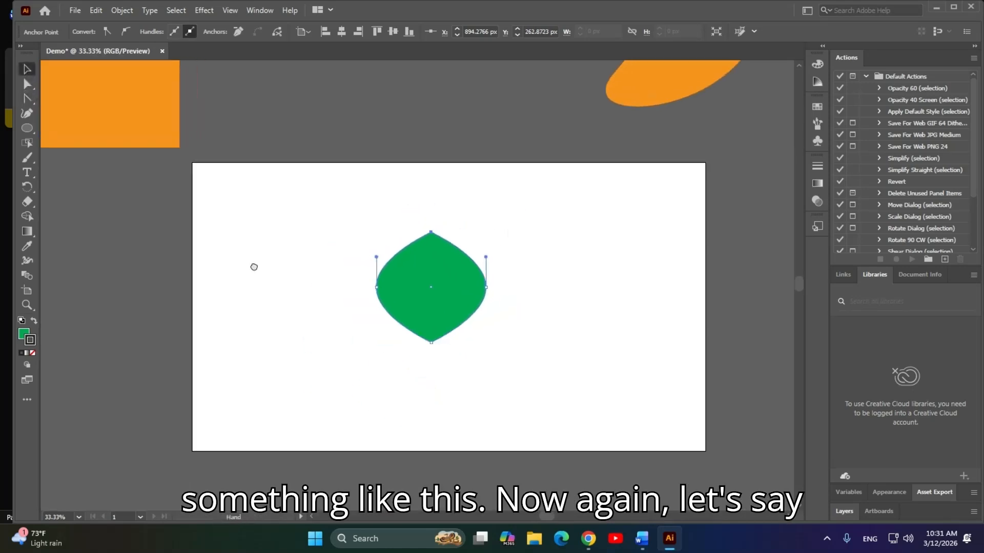
{"action": "left_click", "coordinate": [465, 297]}
{"action": "left_click", "coordinate": [592, 352]}
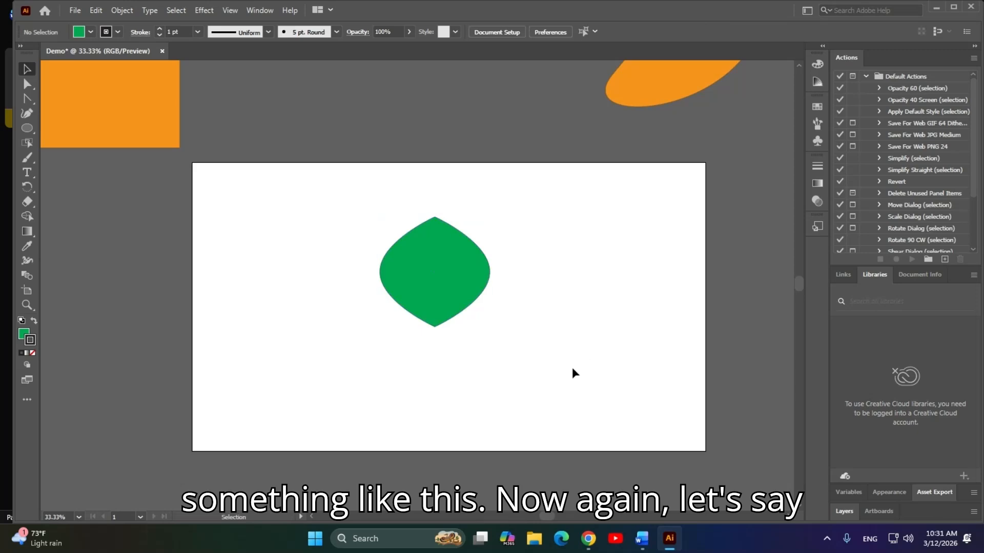
Narrow the green shape to a slim leaf by pulling its right side inward to just over half its width.
{"action": "left_click", "coordinate": [478, 278]}
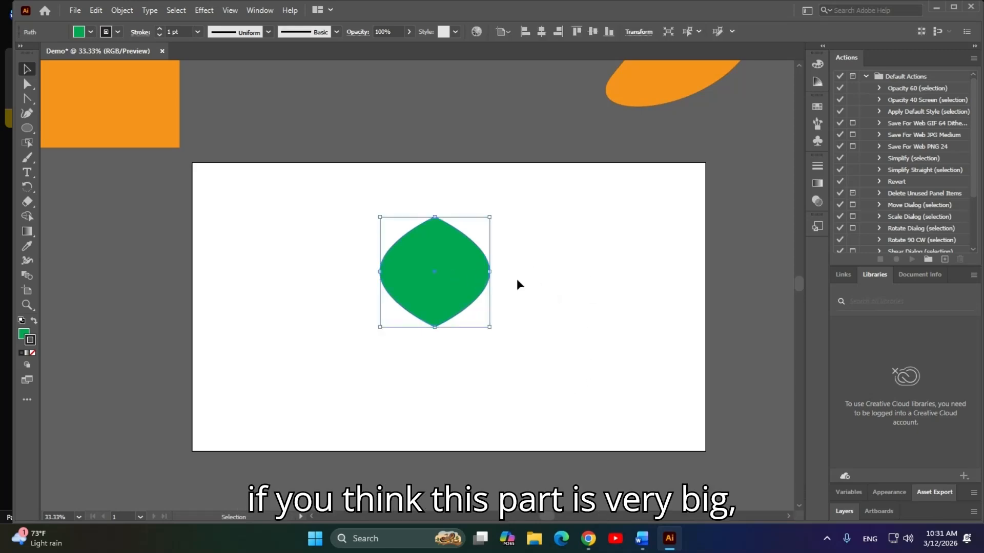
{"action": "left_click_drag", "start_coordinate": [490, 273], "coordinate": [447, 278]}
{"action": "left_click", "coordinate": [514, 381]}
{"action": "left_click_drag", "start_coordinate": [542, 393], "coordinate": [361, 164]}
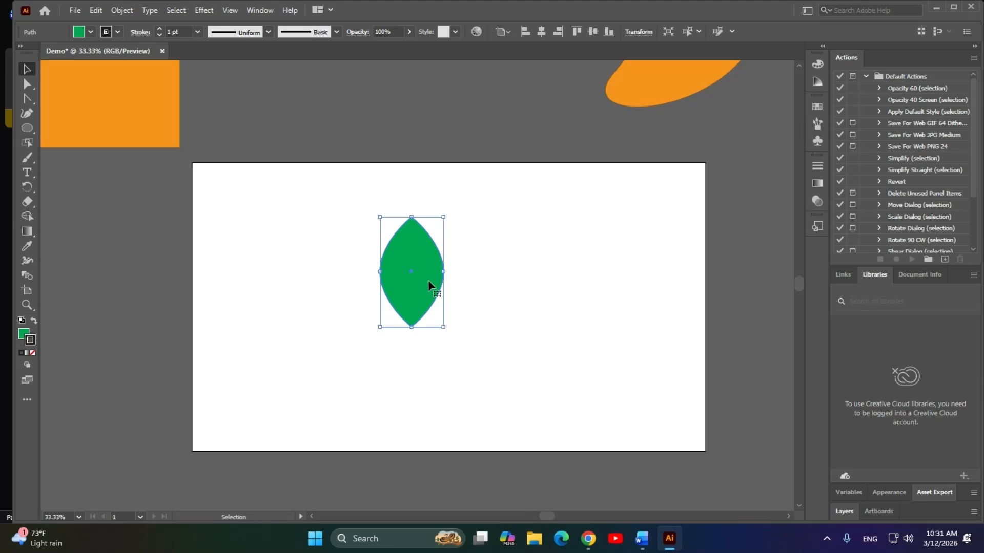
{"action": "left_click", "coordinate": [556, 366]}
Set the leaf's stroke weight to 9 pt and deselect it.
{"action": "left_click_drag", "start_coordinate": [493, 378], "coordinate": [279, 205]}
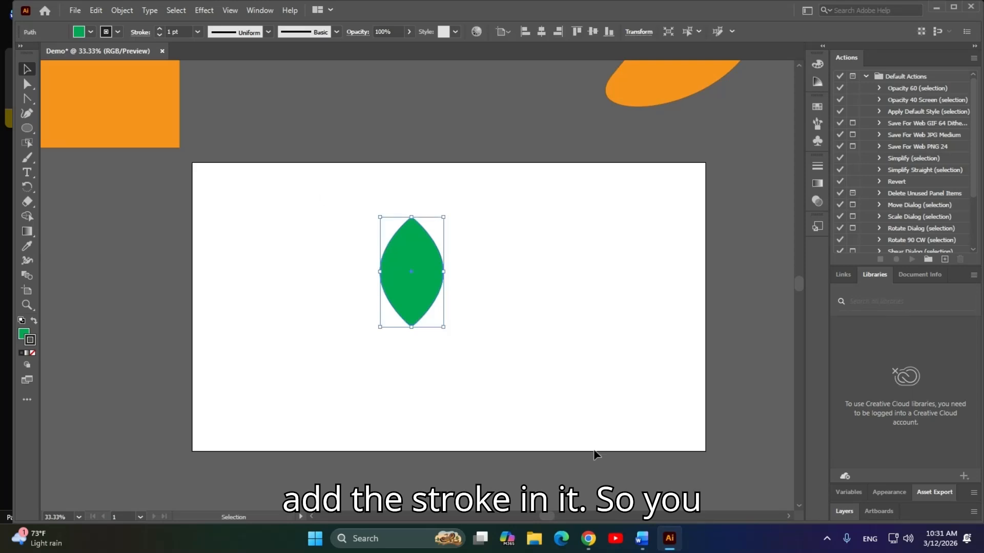
{"action": "left_click", "coordinate": [117, 31]}
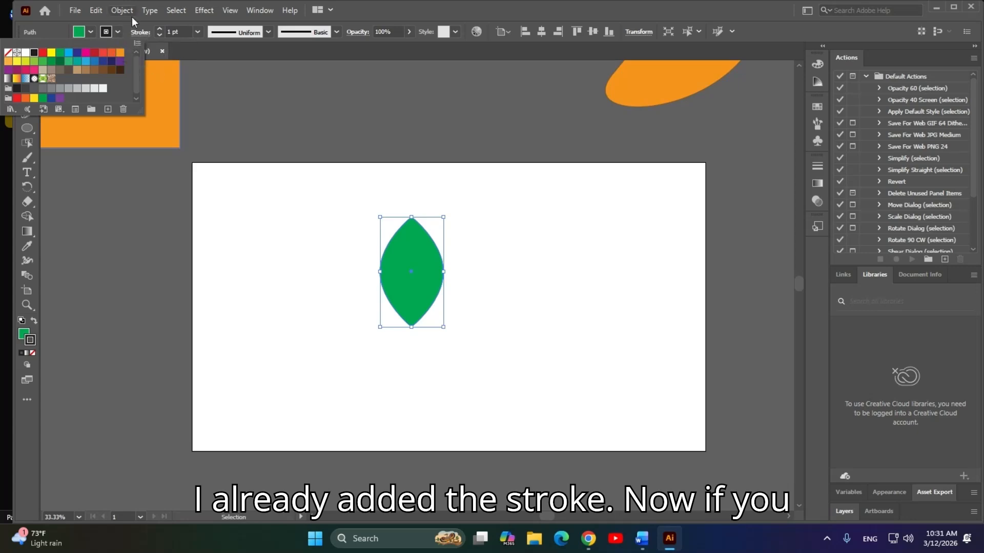
{"action": "left_click", "coordinate": [198, 31]}
{"action": "left_click", "coordinate": [198, 31]}
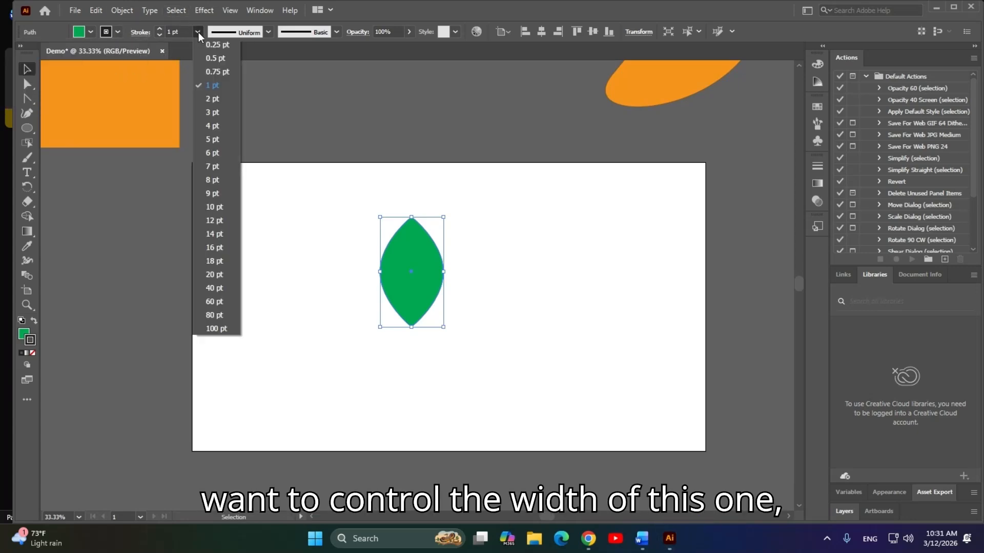
{"action": "left_click", "coordinate": [218, 198]}
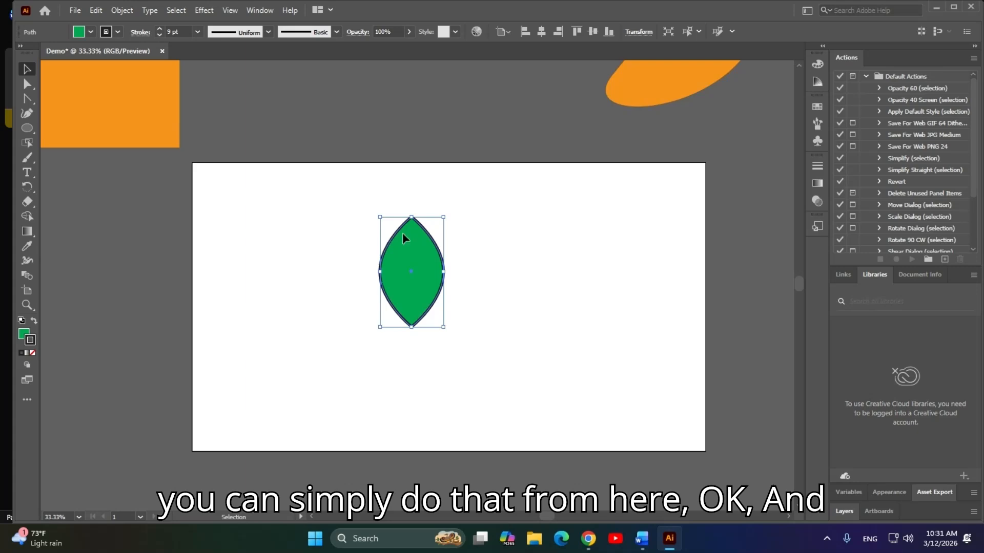
{"action": "left_click", "coordinate": [677, 319]}
Apply the elliptical width profile, thickest in the middle and tapered at both ends, to the leaf's stroke.
{"action": "left_click_drag", "start_coordinate": [482, 199], "coordinate": [307, 354]}
{"action": "left_click", "coordinate": [268, 32]}
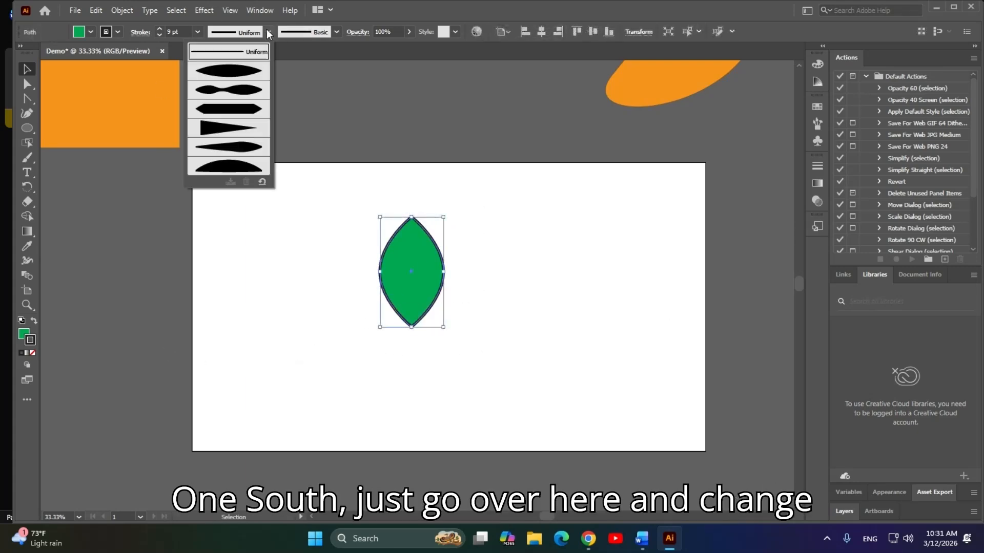
{"action": "left_click", "coordinate": [234, 79]}
{"action": "left_click", "coordinate": [619, 344]}
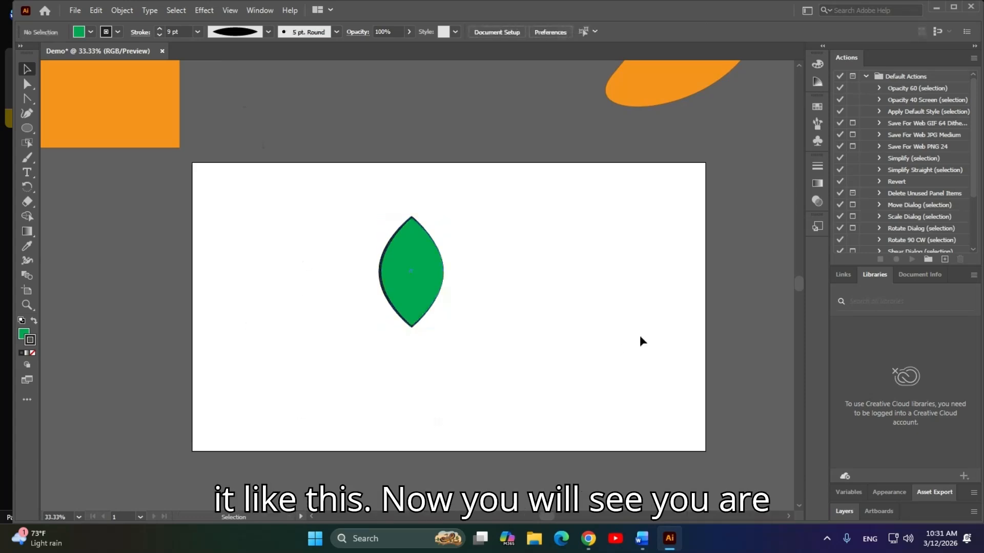
Apply the triangular width profile that tapers from thick to a point to the leaf's stroke, and deselect it.
{"action": "left_click_drag", "start_coordinate": [303, 166], "coordinate": [580, 420]}
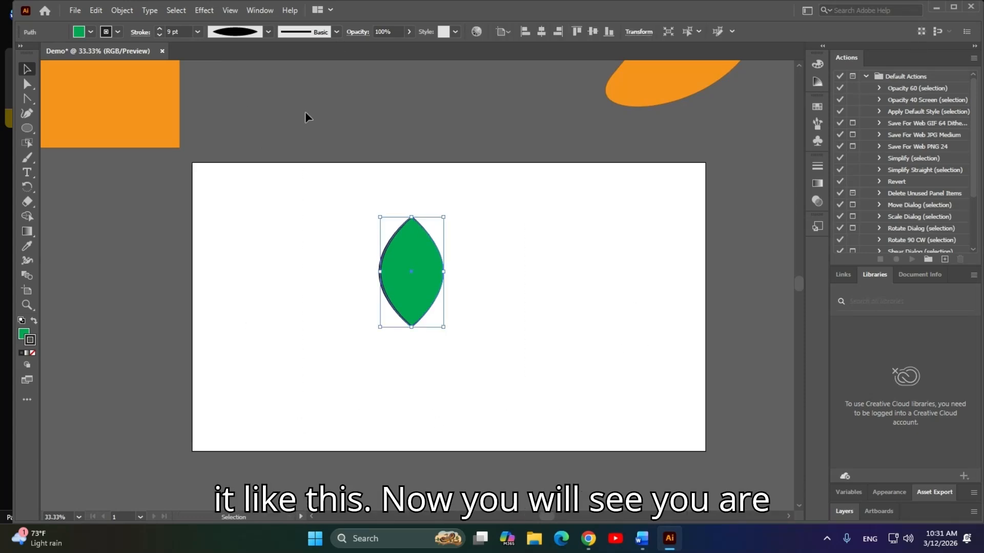
{"action": "left_click", "coordinate": [268, 32]}
{"action": "left_click", "coordinate": [235, 128]}
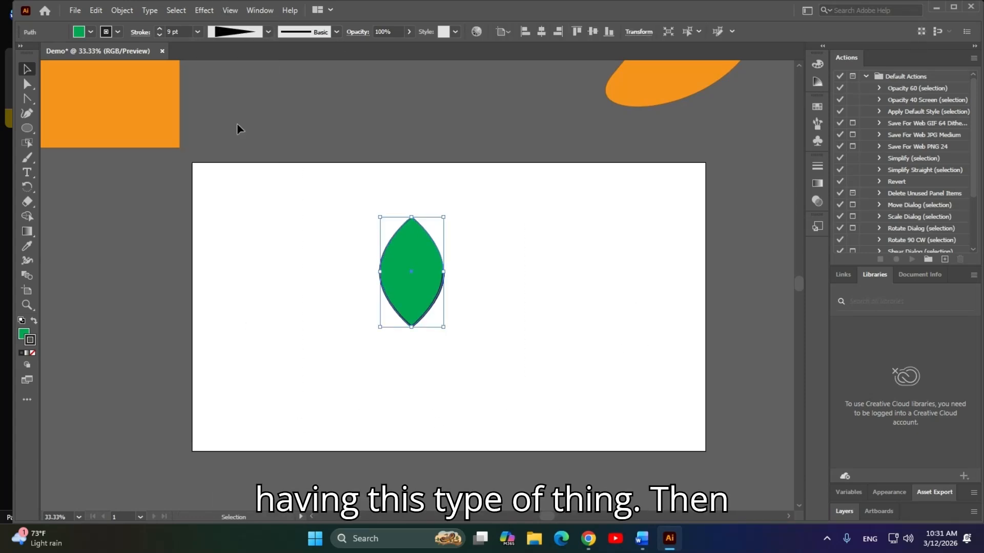
{"action": "left_click", "coordinate": [312, 261]}
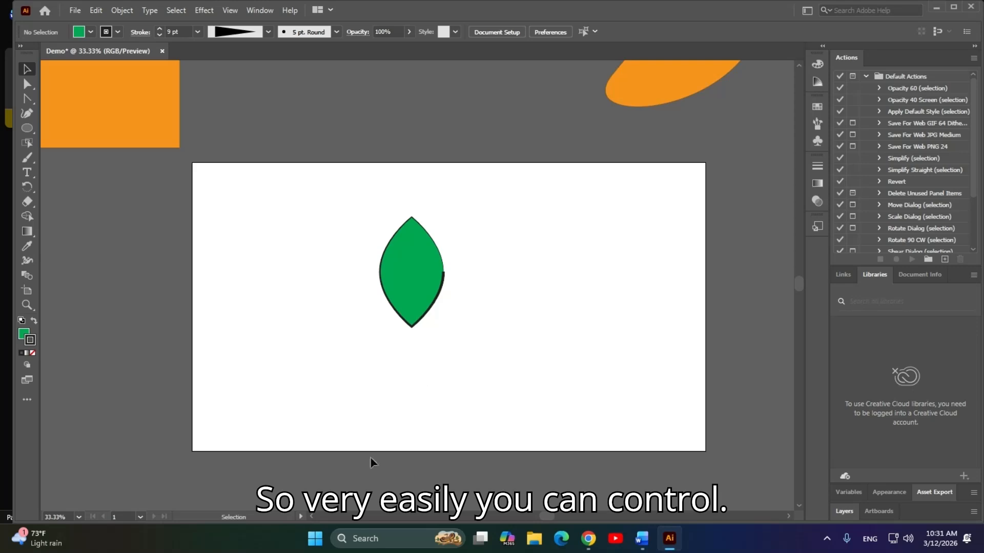
Select the green leaf and delete it from the artboard.
{"action": "left_click_drag", "start_coordinate": [252, 187], "coordinate": [461, 323]}
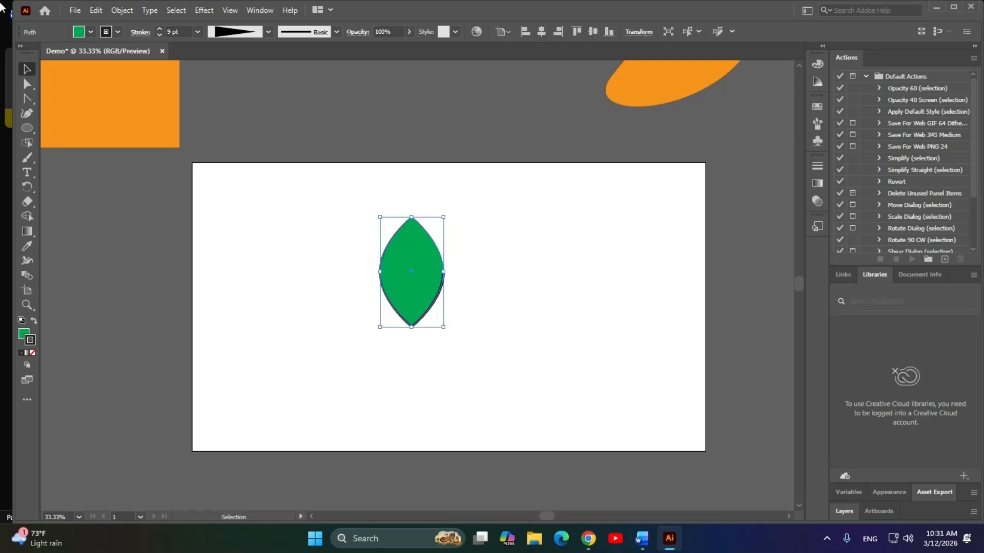
{"action": "left_click", "coordinate": [34, 99]}
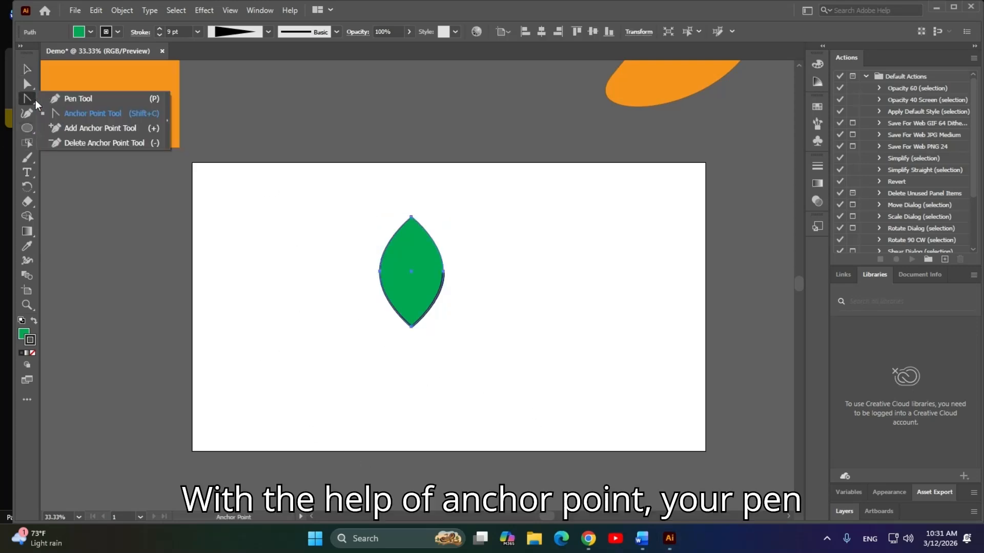
{"action": "left_click", "coordinate": [97, 113]}
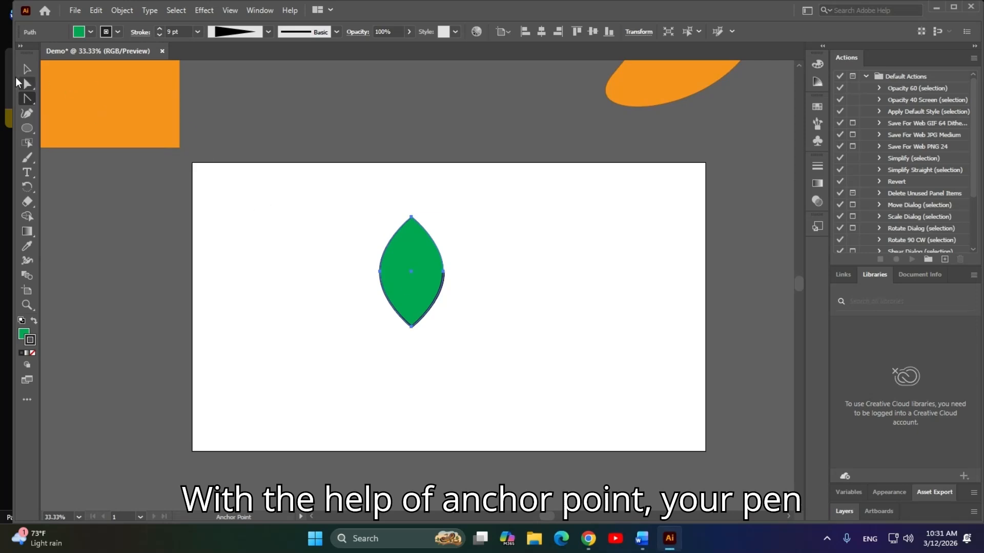
{"action": "left_click", "coordinate": [27, 68]}
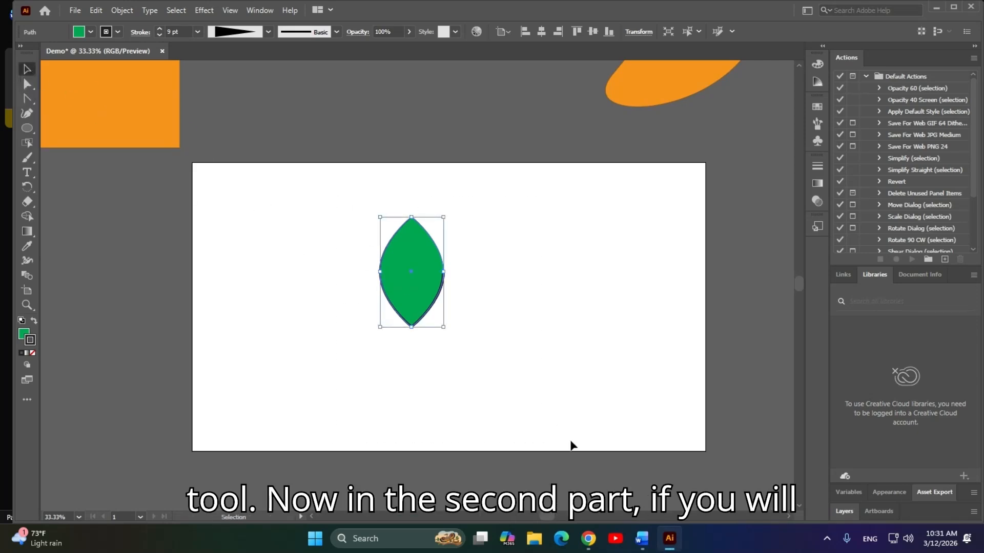
{"action": "key", "text": "Delete"}
Activate the Pen tool and set the fill to None for new paths.
{"action": "key", "text": "p"}
{"action": "left_click", "coordinate": [33, 97]}
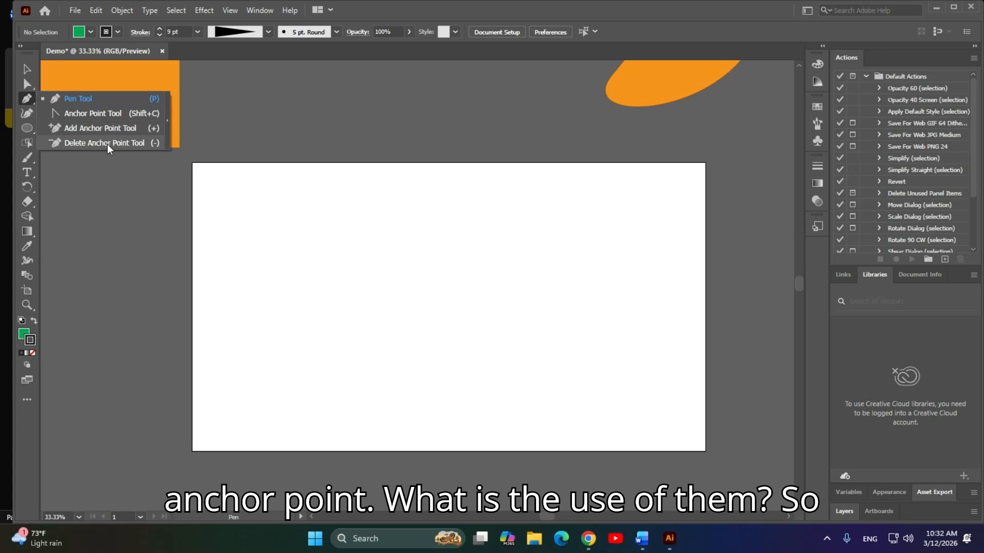
{"action": "left_click", "coordinate": [121, 97]}
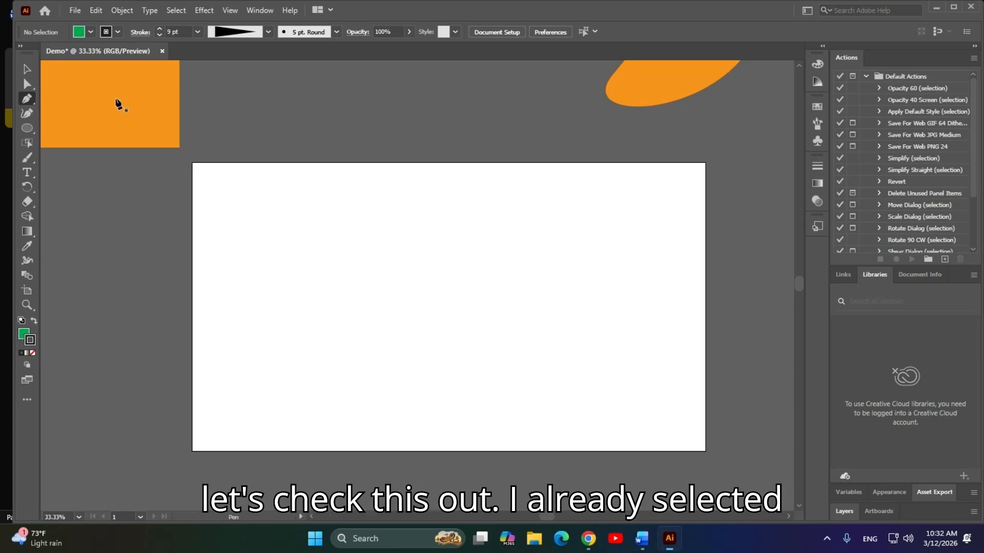
{"action": "left_click", "coordinate": [90, 32]}
{"action": "left_click", "coordinate": [8, 52]}
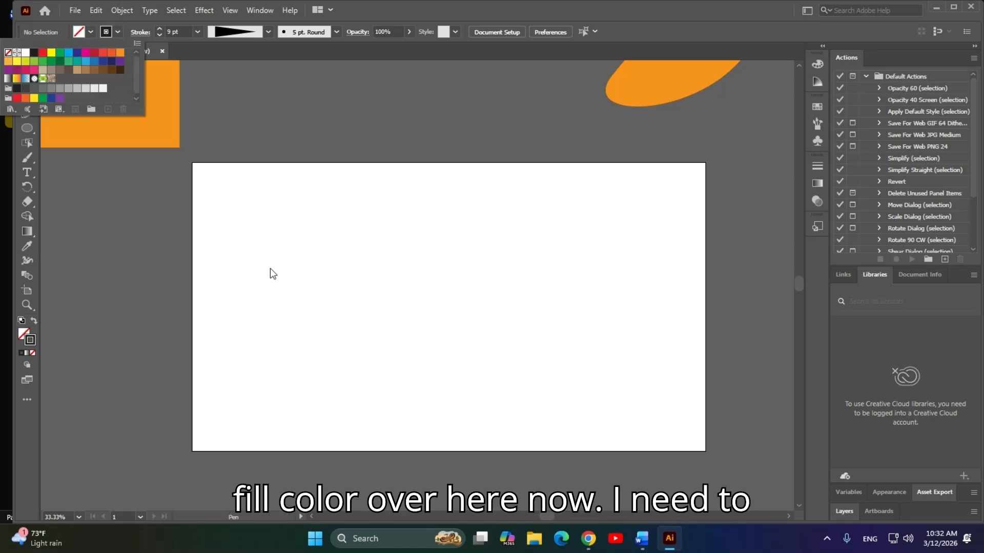
{"action": "left_click", "coordinate": [325, 251]}
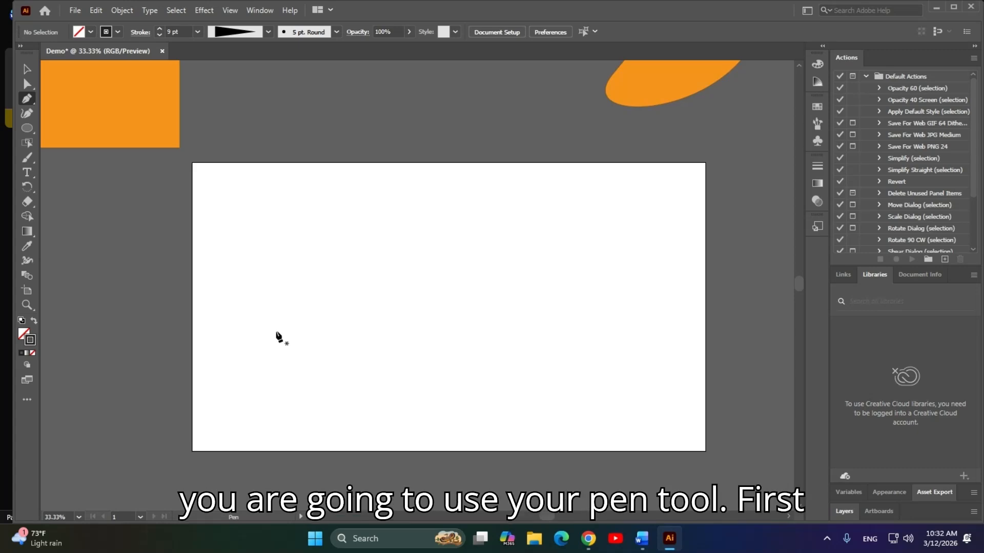
Draw a straight two-point path rising across the left half of the artboard, and undo it.
{"action": "left_click", "coordinate": [245, 301]}
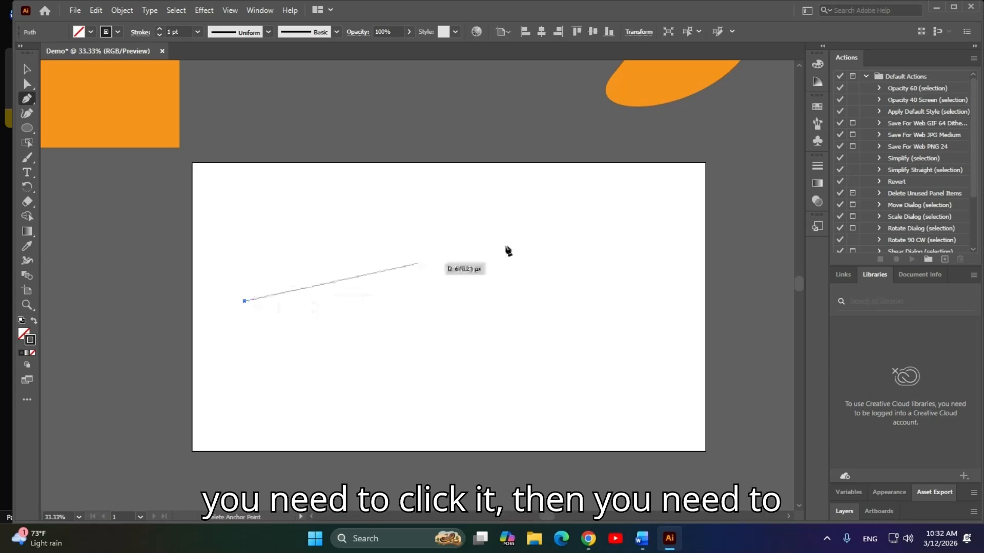
{"action": "left_click", "coordinate": [408, 262]}
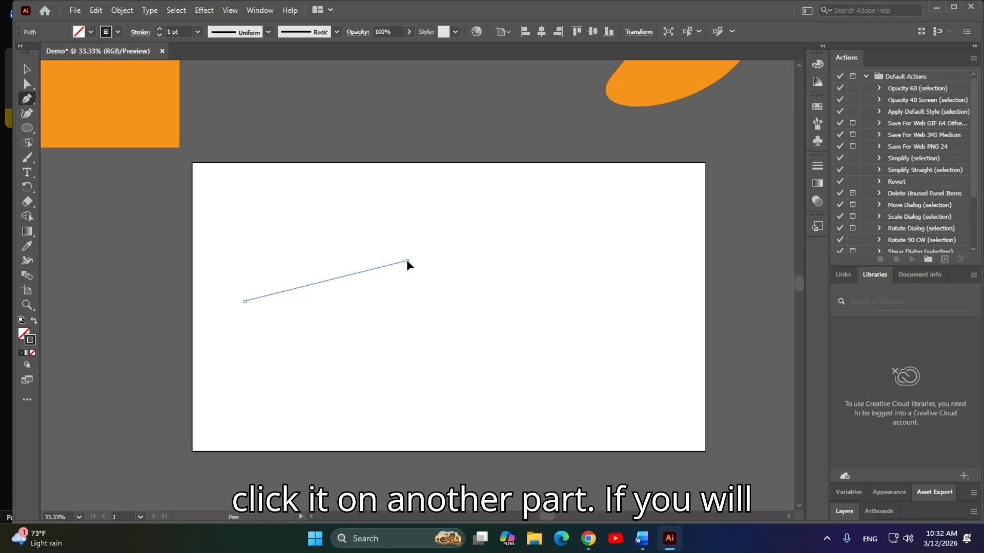
{"action": "left_click", "coordinate": [407, 260]}
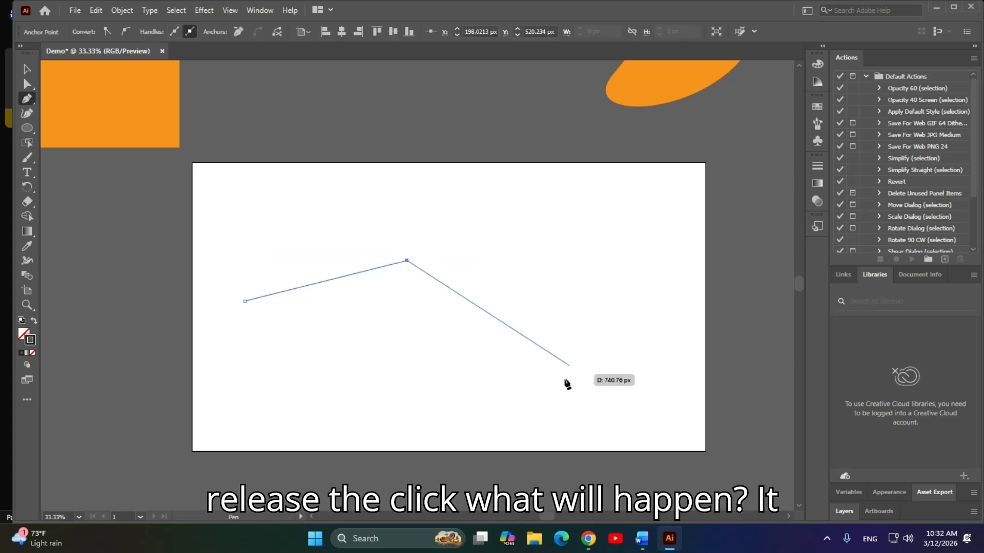
{"action": "key", "text": "Escape"}
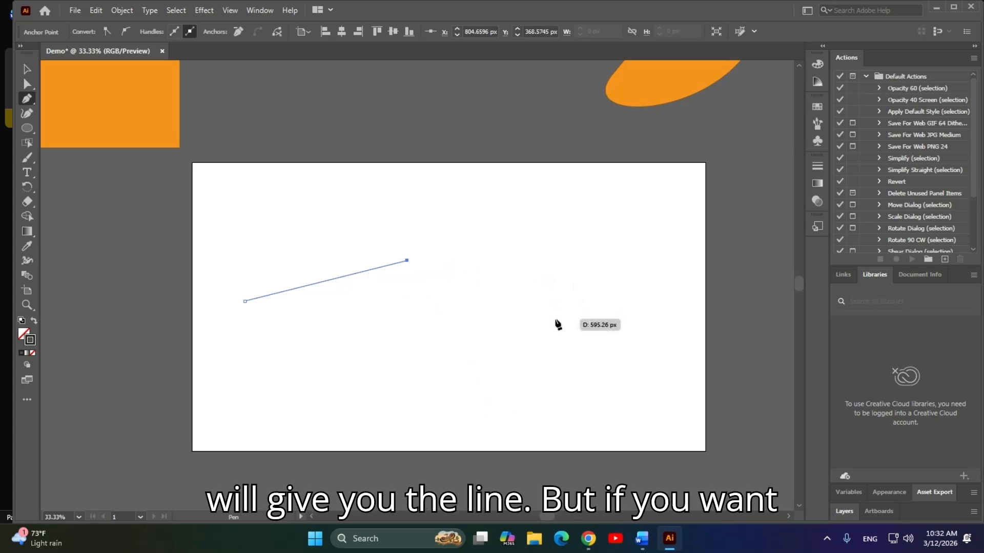
{"action": "key", "text": "ctrl+z"}
{"action": "key", "text": "ctrl+z"}
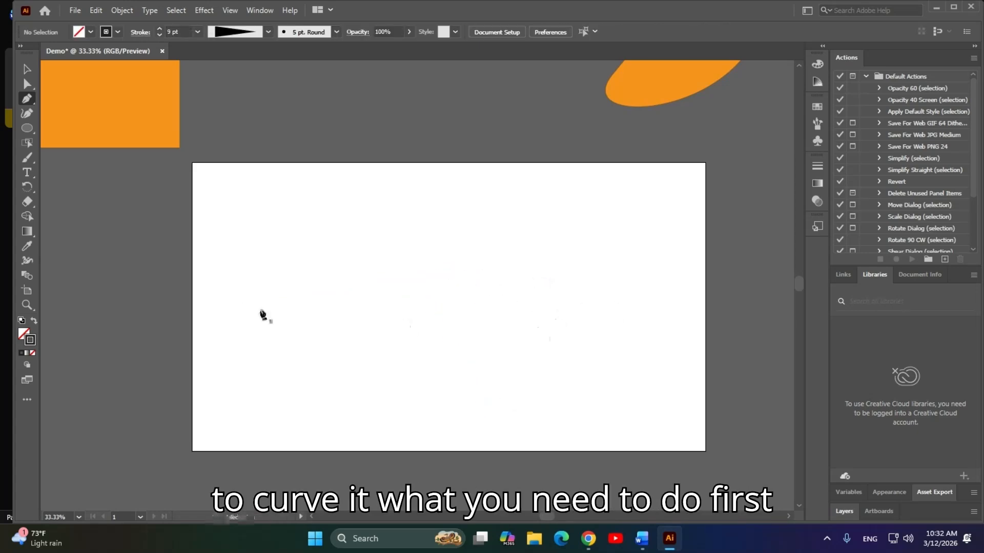
Draw a three-point S-shaped path with the Pen tool, with smooth handles at the middle anchor and the upper-right end.
{"action": "left_click", "coordinate": [231, 316]}
{"action": "left_click", "coordinate": [398, 246]}
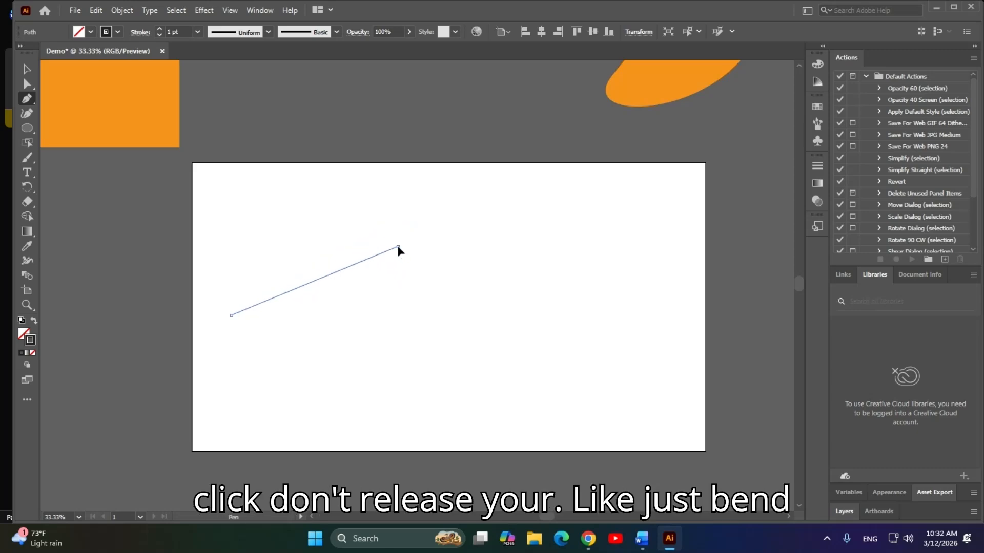
{"action": "left_click_drag", "start_coordinate": [398, 246], "coordinate": [530, 281]}
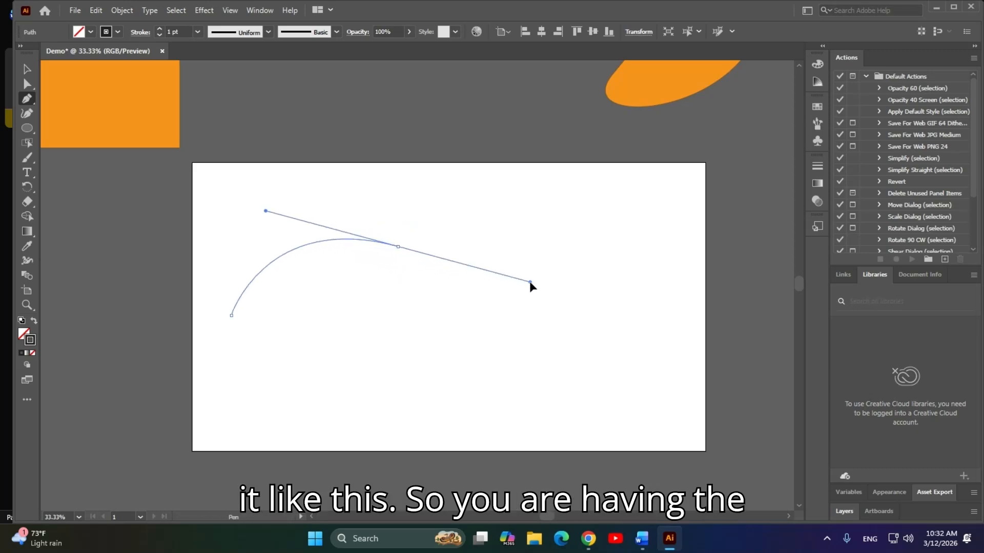
{"action": "left_click_drag", "start_coordinate": [530, 282], "coordinate": [530, 281]}
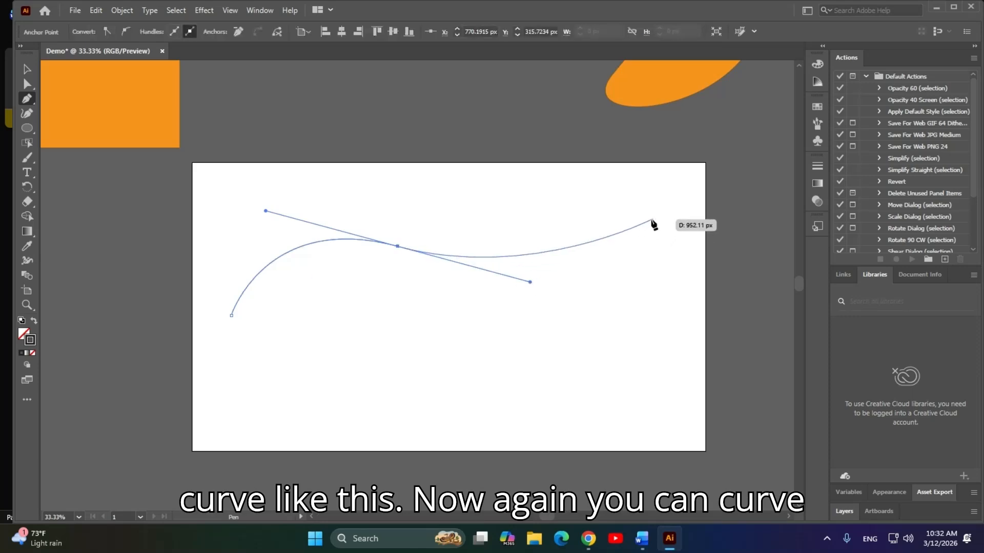
{"action": "left_click_drag", "start_coordinate": [663, 205], "coordinate": [684, 177]}
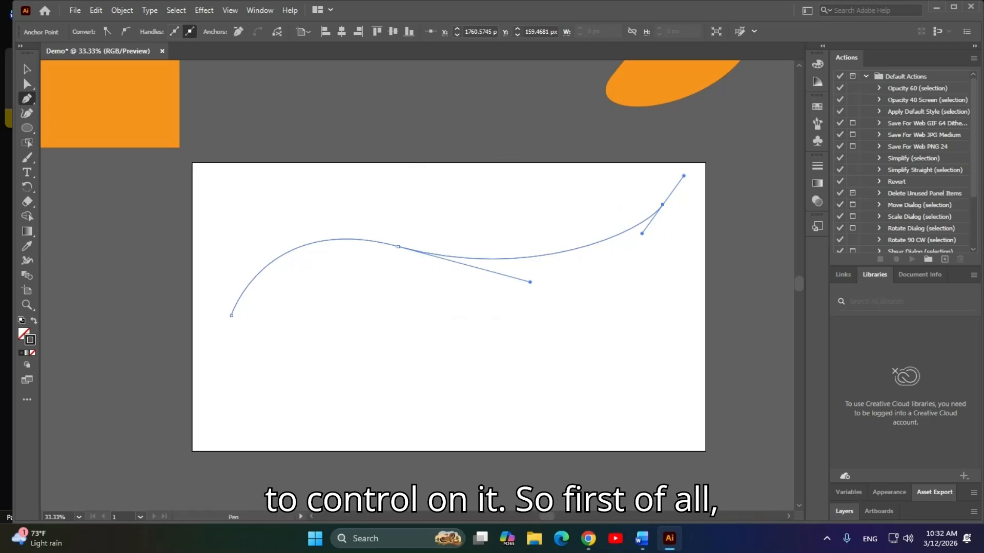
Reshape the S-curve with the Direct Selection tool by adjusting its middle and end handles and moving the right end anchor inward.
{"action": "left_click", "coordinate": [27, 84]}
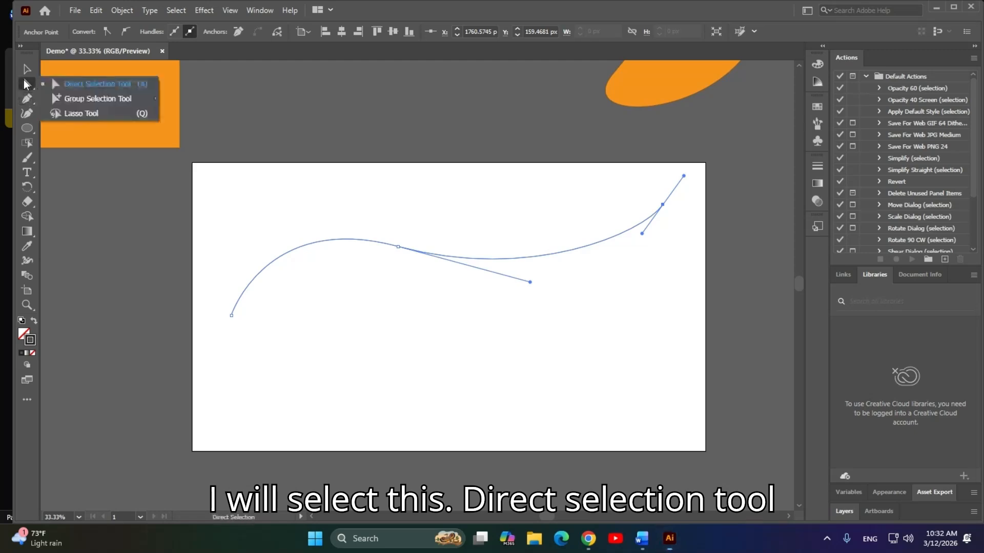
{"action": "left_click", "coordinate": [79, 88]}
{"action": "left_click_drag", "start_coordinate": [359, 316], "coordinate": [433, 194]}
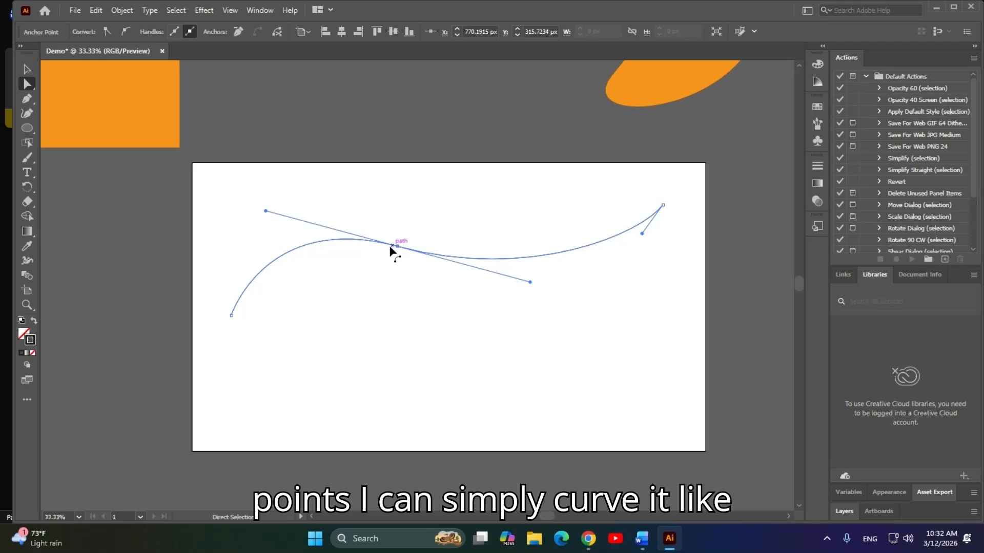
{"action": "mouse_move", "coordinate": [266, 211]}
{"action": "left_mouse_down"}
{"action": "mouse_move", "coordinate": [318, 182]}
{"action": "mouse_move", "coordinate": [271, 197]}
{"action": "left_mouse_up"}
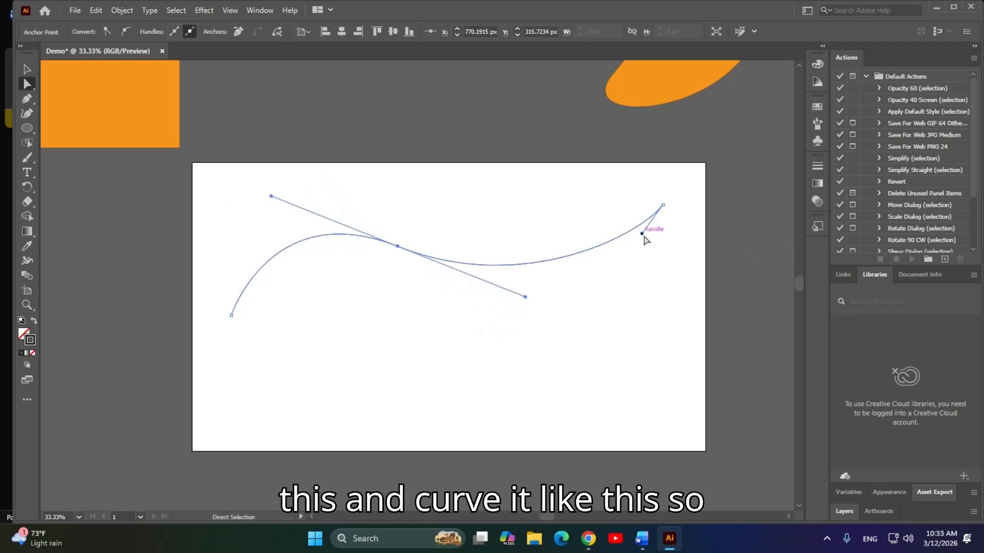
{"action": "left_click_drag", "start_coordinate": [642, 233], "coordinate": [622, 281]}
{"action": "left_click_drag", "start_coordinate": [667, 208], "coordinate": [599, 201]}
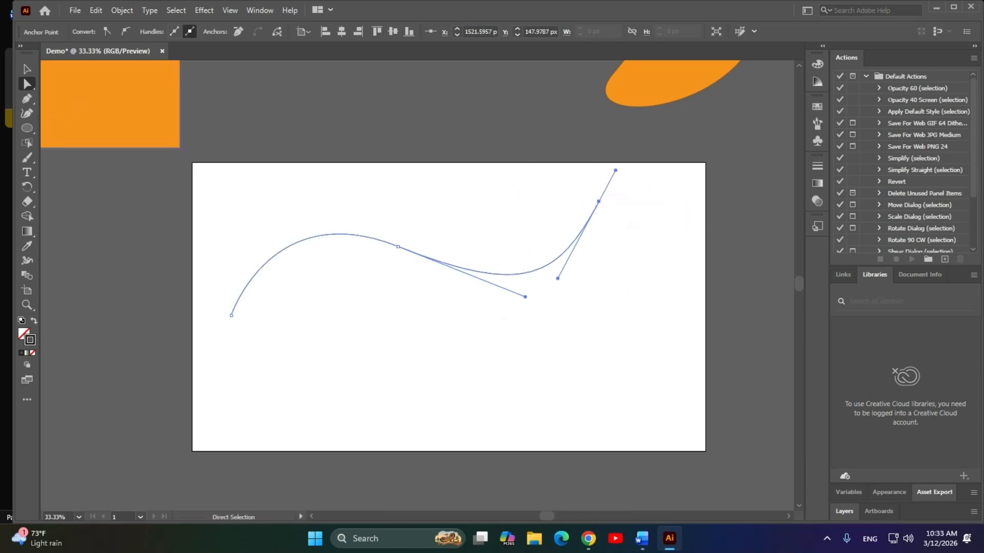
Switch to the Google Meet call, admit the waiting guest, and return to Illustrator.
{"action": "key", "text": "alt+Tab"}
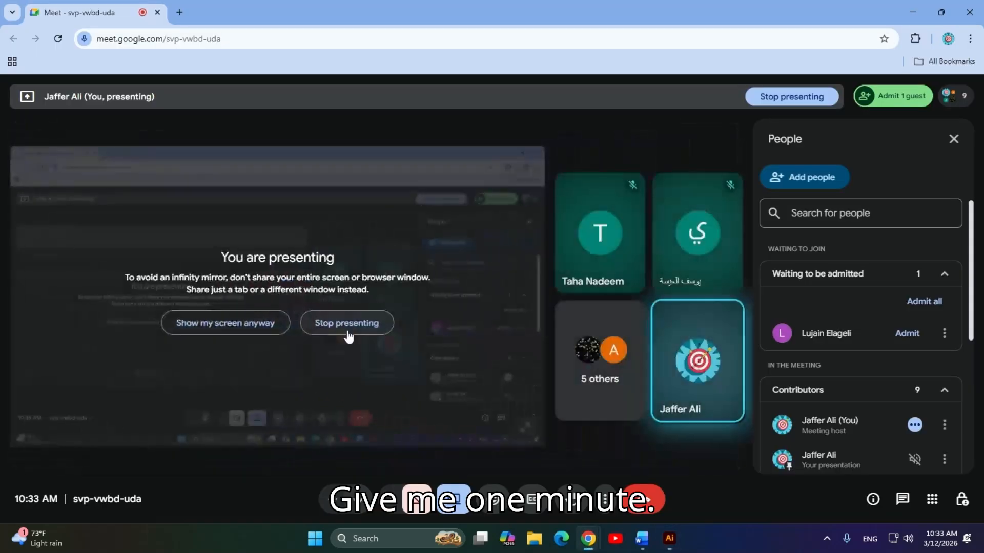
{"action": "left_click", "coordinate": [909, 332]}
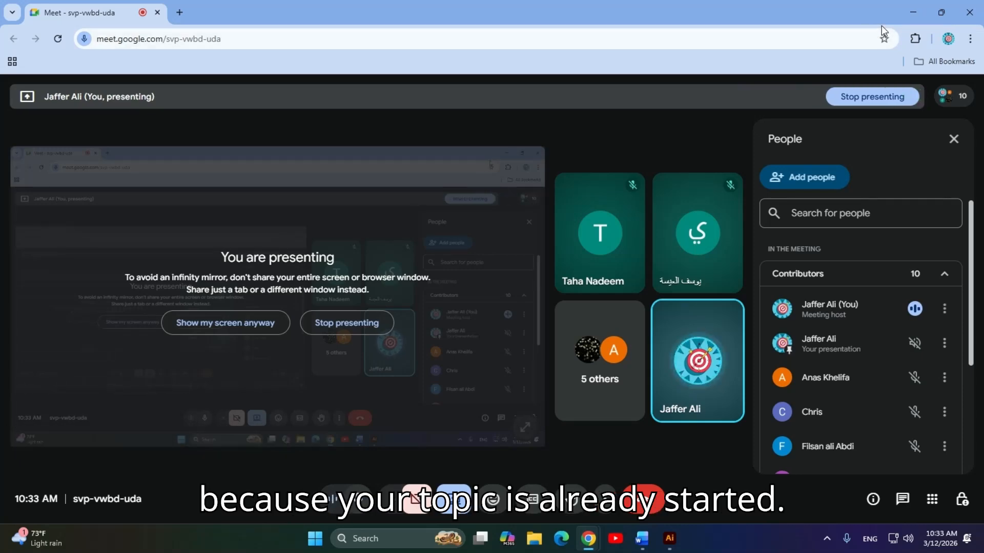
{"action": "left_click", "coordinate": [922, 8]}
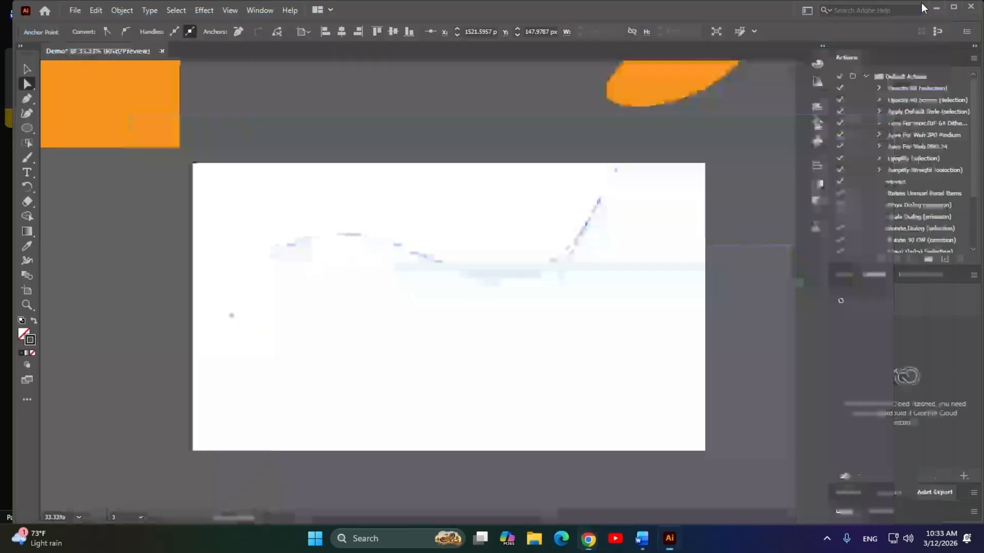
Reposition the curve's right end, middle and left end anchors, adjust the middle handle, and reselect the middle anchor.
{"action": "left_click_drag", "start_coordinate": [599, 201], "coordinate": [668, 170]}
{"action": "left_click", "coordinate": [398, 247]}
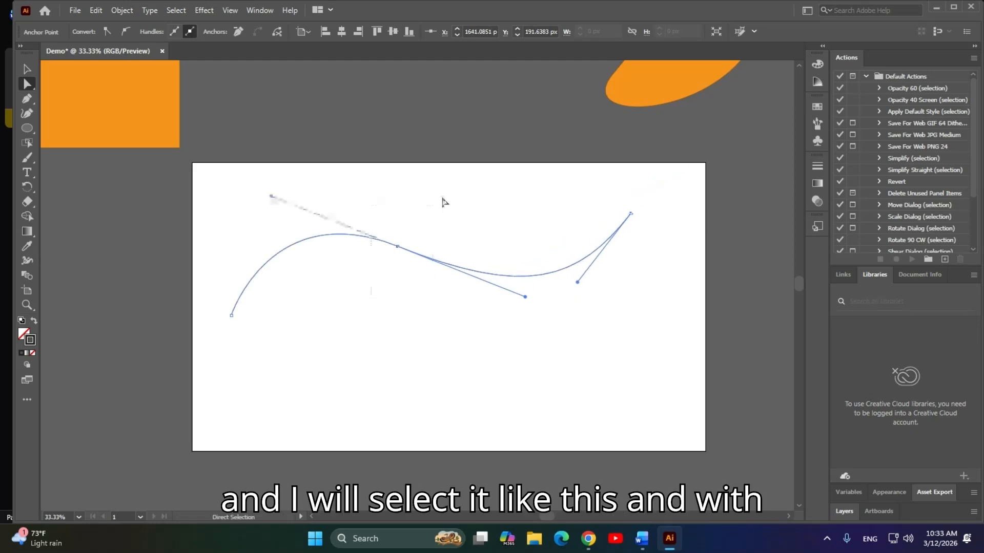
{"action": "left_click_drag", "start_coordinate": [404, 250], "coordinate": [373, 260]}
{"action": "mouse_move", "coordinate": [246, 210]}
{"action": "left_mouse_down"}
{"action": "mouse_move", "coordinate": [226, 250]}
{"action": "mouse_move", "coordinate": [253, 200]}
{"action": "mouse_move", "coordinate": [262, 207]}
{"action": "left_mouse_up"}
{"action": "left_click_drag", "start_coordinate": [306, 392], "coordinate": [217, 350]}
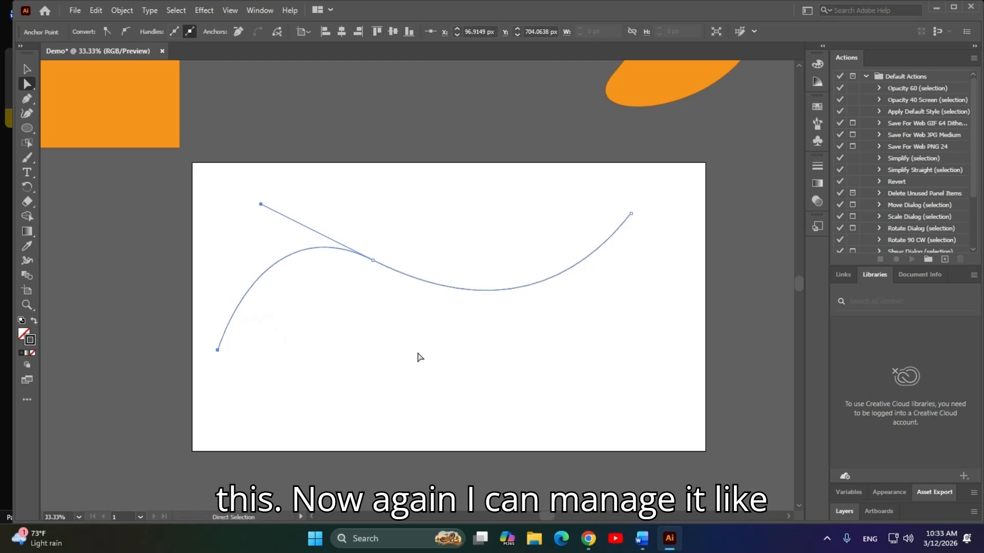
{"action": "left_click", "coordinate": [420, 358]}
{"action": "left_click_drag", "start_coordinate": [457, 200], "coordinate": [281, 325]}
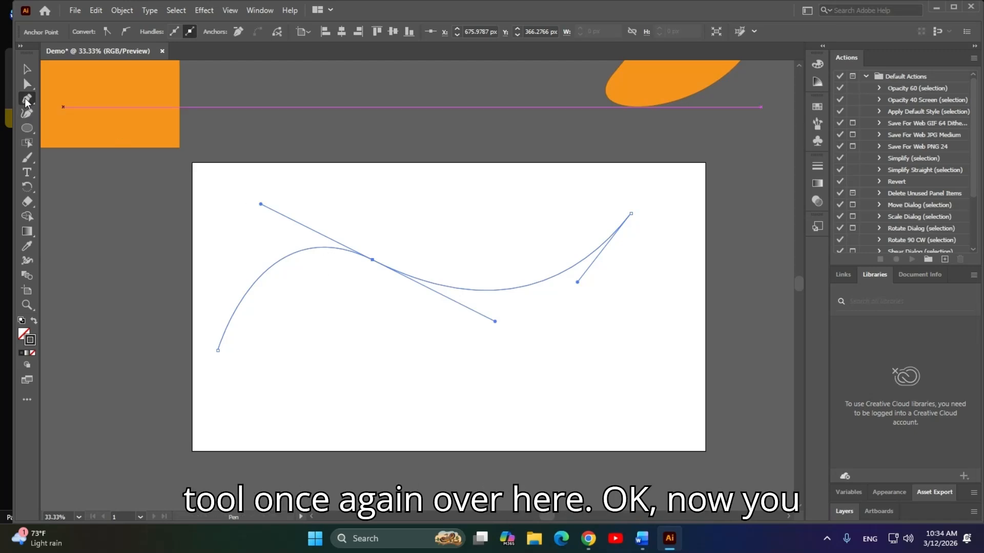
Add an anchor point at the low part of the curve's right segment with the Add Anchor Point tool.
{"action": "left_click", "coordinate": [26, 100]}
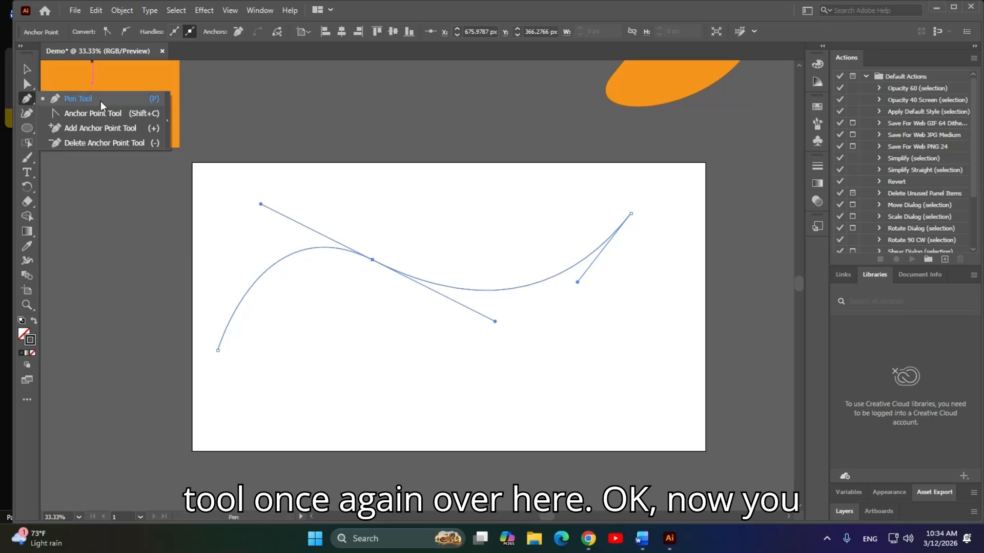
{"action": "left_click", "coordinate": [92, 113]}
{"action": "left_click", "coordinate": [28, 100]}
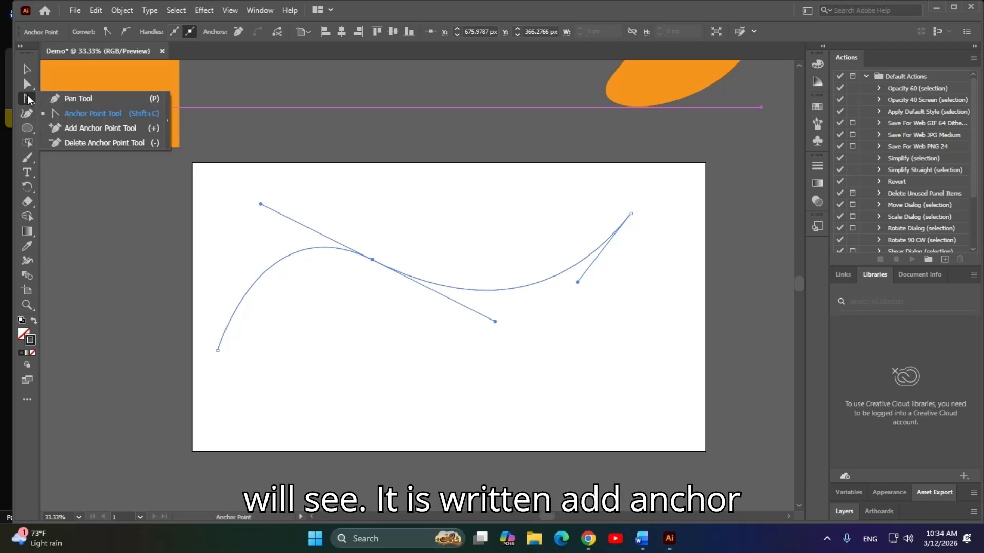
{"action": "left_click", "coordinate": [82, 127]}
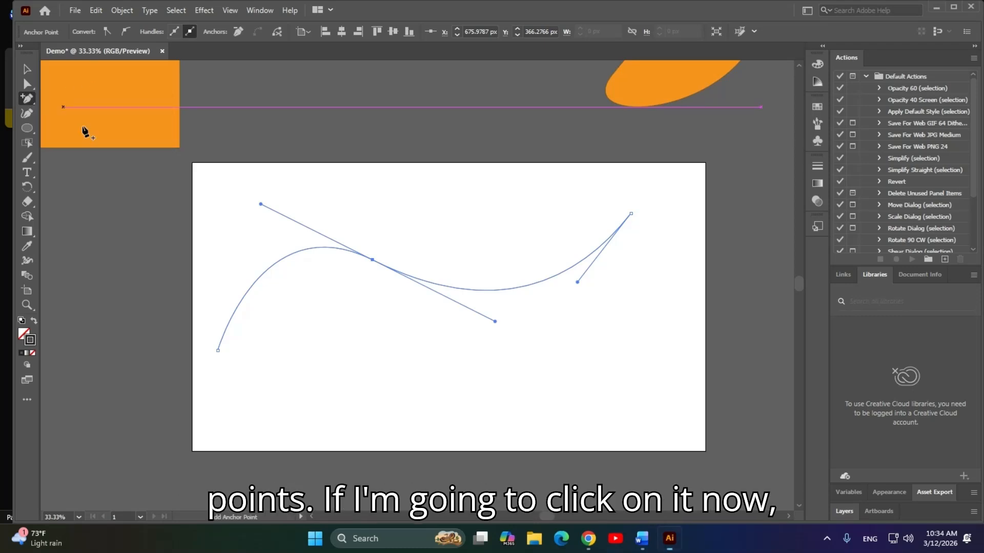
{"action": "left_click", "coordinate": [500, 290]}
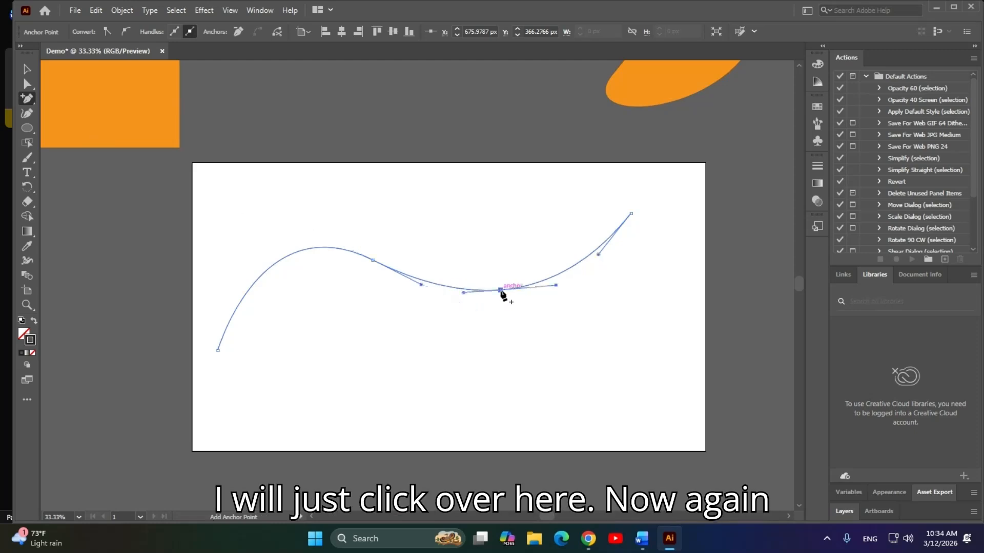
Pull the added anchor point down with the Direct Selection tool, extend its right handle to deepen the curve, and deselect the path.
{"action": "left_click", "coordinate": [27, 83]}
{"action": "left_click", "coordinate": [71, 83]}
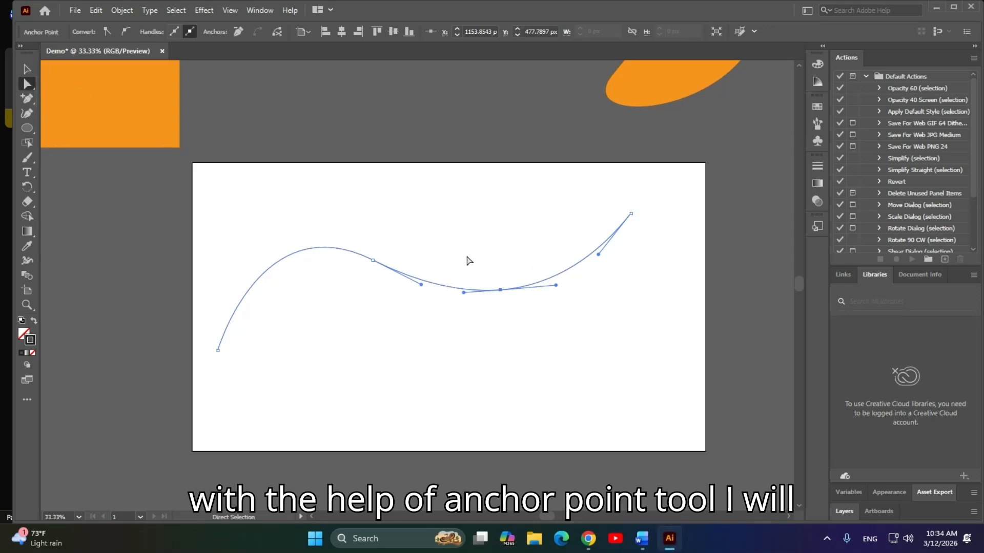
{"action": "left_click_drag", "start_coordinate": [501, 291], "coordinate": [507, 334]}
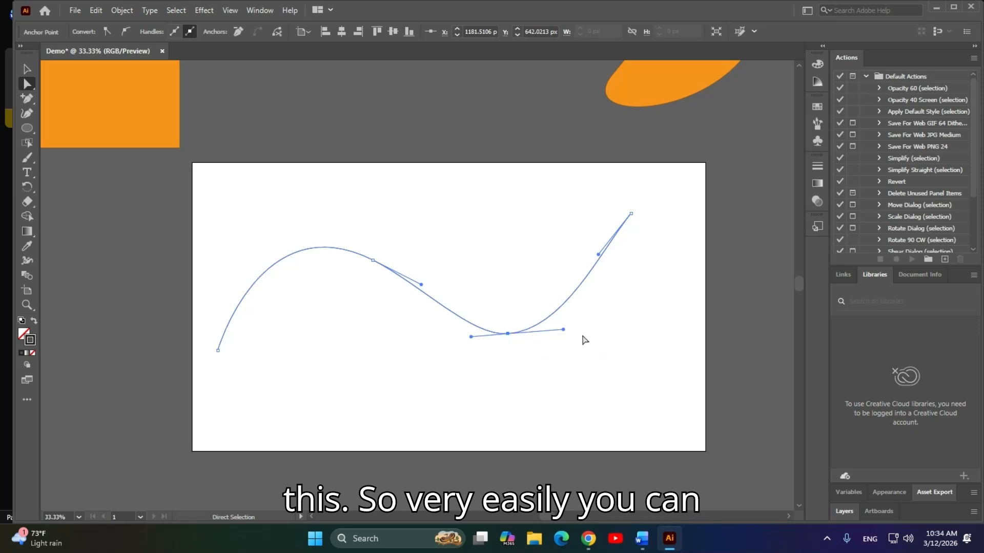
{"action": "mouse_move", "coordinate": [564, 330]}
{"action": "left_mouse_down"}
{"action": "mouse_move", "coordinate": [572, 388]}
{"action": "mouse_move", "coordinate": [582, 312]}
{"action": "mouse_move", "coordinate": [582, 323]}
{"action": "left_mouse_up"}
{"action": "left_click", "coordinate": [404, 373]}
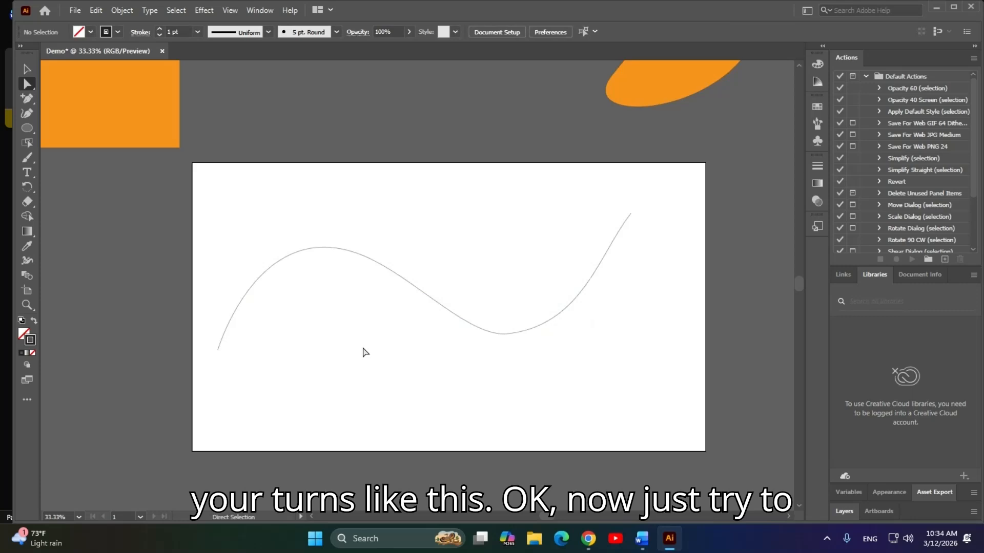
Fine-tune the horizontal position of the anchor point at the bottom of the curve's dip.
{"action": "left_click", "coordinate": [507, 334]}
{"action": "mouse_move", "coordinate": [508, 335]}
{"action": "left_mouse_down"}
{"action": "mouse_move", "coordinate": [493, 335]}
{"action": "mouse_move", "coordinate": [503, 338]}
{"action": "left_mouse_up"}
{"action": "left_click", "coordinate": [510, 378]}
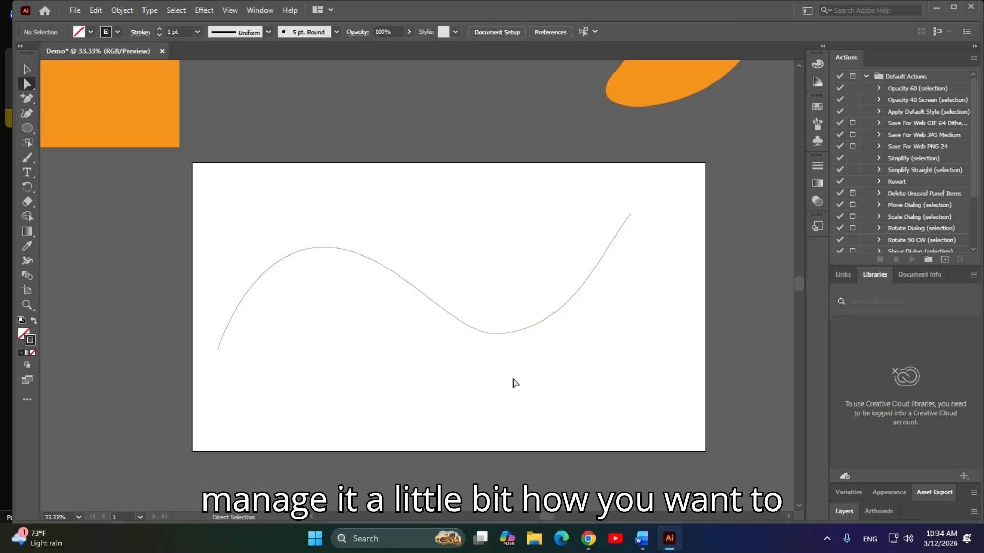
{"action": "left_click_drag", "start_coordinate": [569, 378], "coordinate": [398, 234]}
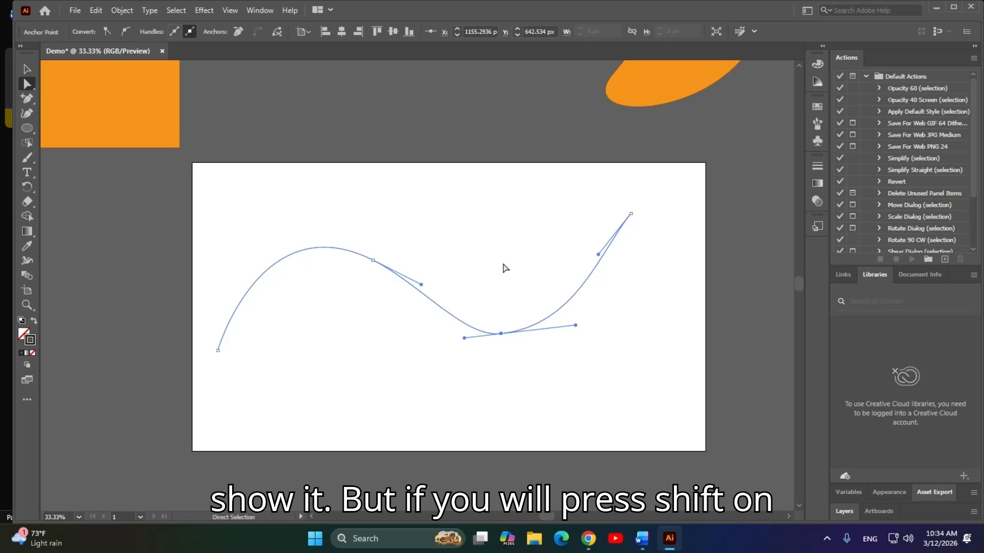
{"action": "mouse_move", "coordinate": [501, 334]}
{"action": "left_mouse_down"}
{"action": "mouse_move", "coordinate": [496, 275]}
{"action": "mouse_move", "coordinate": [509, 345]}
{"action": "mouse_move", "coordinate": [518, 335]}
{"action": "left_mouse_up"}
Move the path's upper-right end anchor slightly outward, bend its handle so the end levels off, and deselect the path.
{"action": "left_click", "coordinate": [631, 213]}
{"action": "left_click_drag", "start_coordinate": [631, 214], "coordinate": [649, 209]}
{"action": "left_click_drag", "start_coordinate": [616, 248], "coordinate": [590, 222]}
{"action": "left_click", "coordinate": [537, 231]}
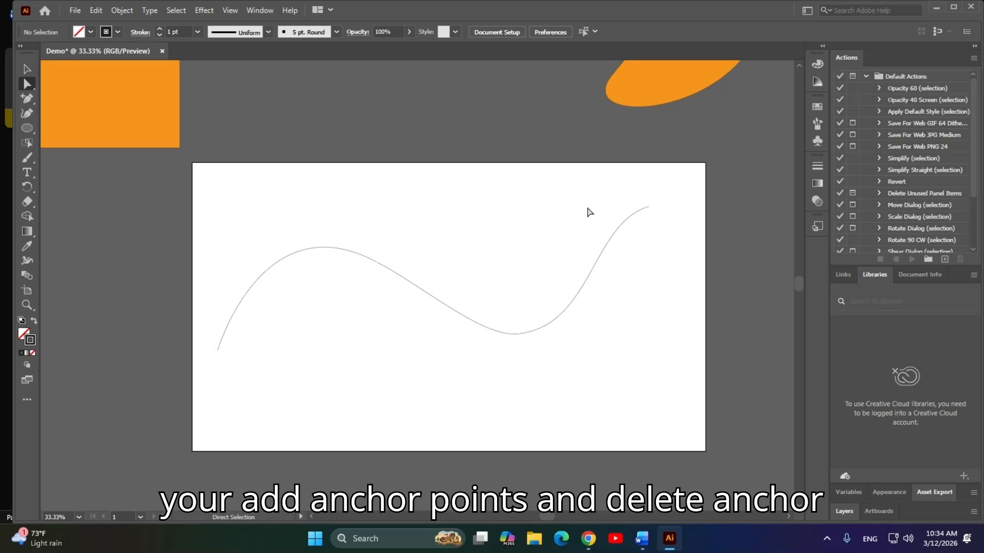
Select the whole path and remove its lower and middle anchor points with the Delete Anchor Point tool.
{"action": "left_click_drag", "start_coordinate": [191, 202], "coordinate": [520, 353]}
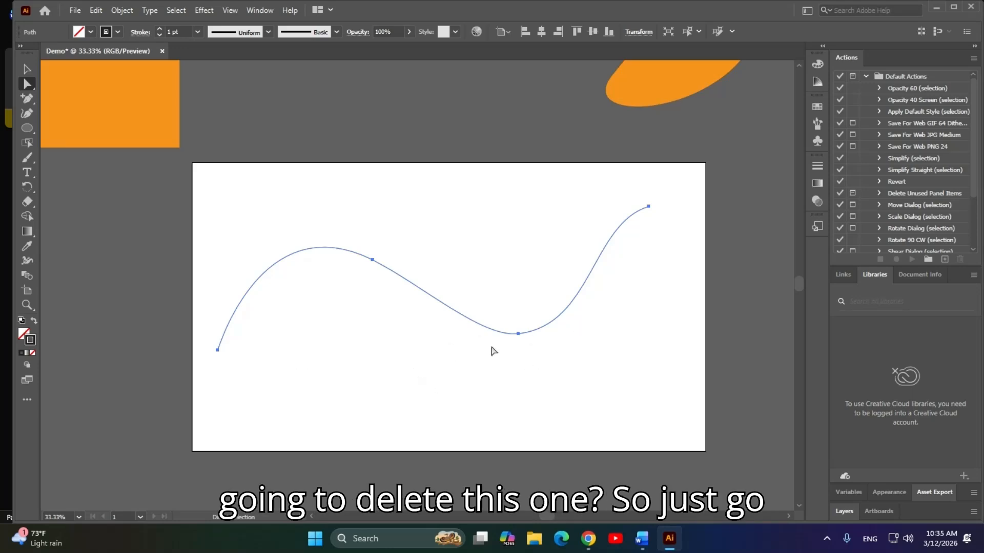
{"action": "key", "text": "p"}
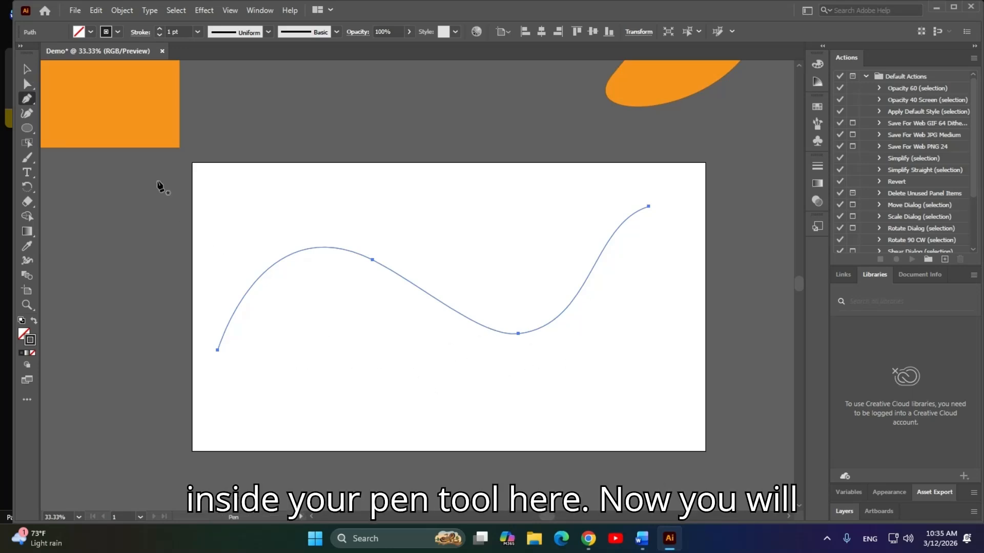
{"action": "left_click", "coordinate": [26, 102]}
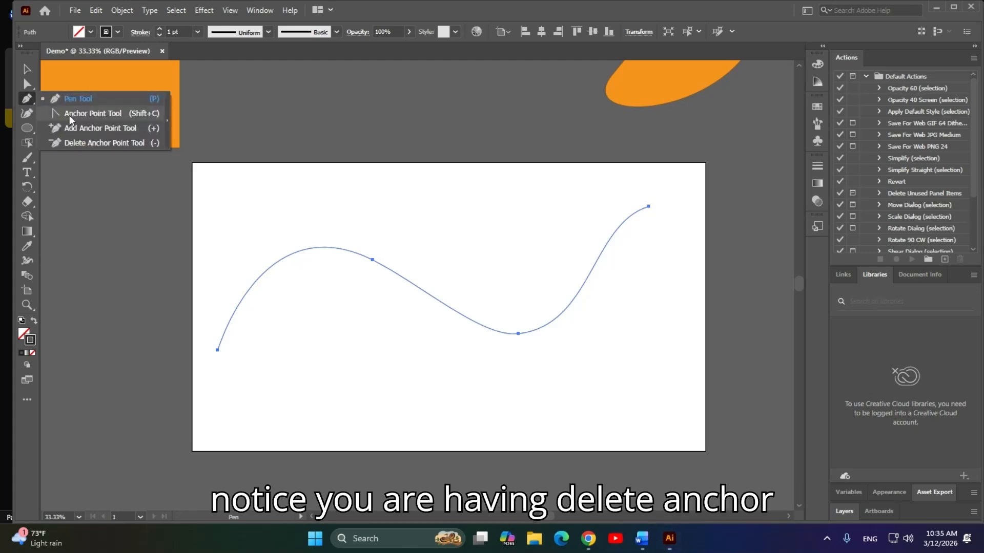
{"action": "left_click", "coordinate": [100, 147]}
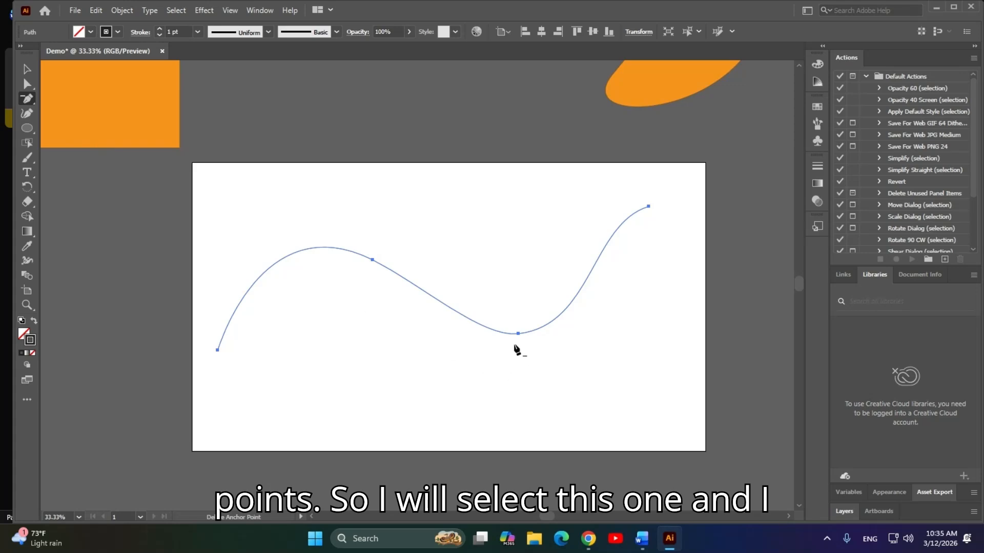
{"action": "left_click", "coordinate": [518, 334]}
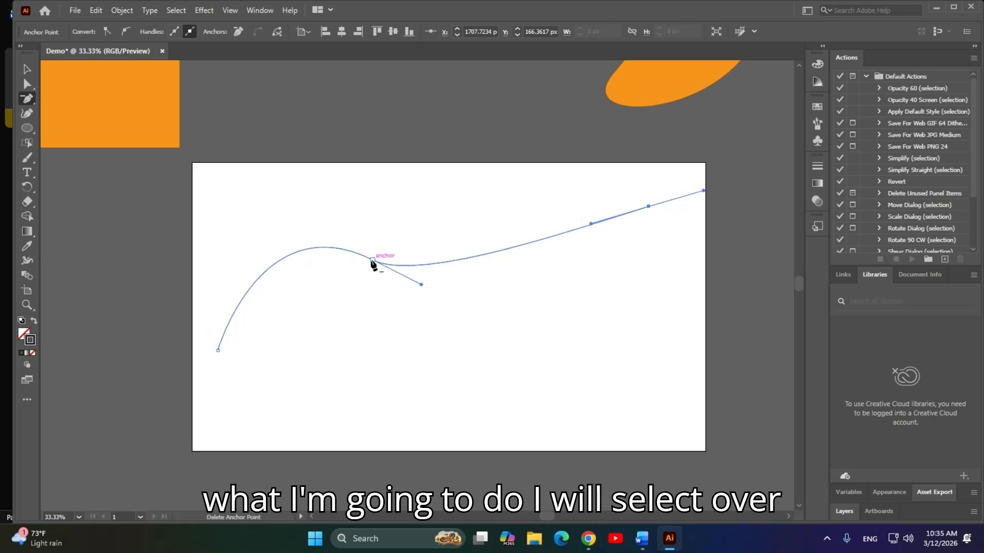
{"action": "left_click", "coordinate": [373, 262]}
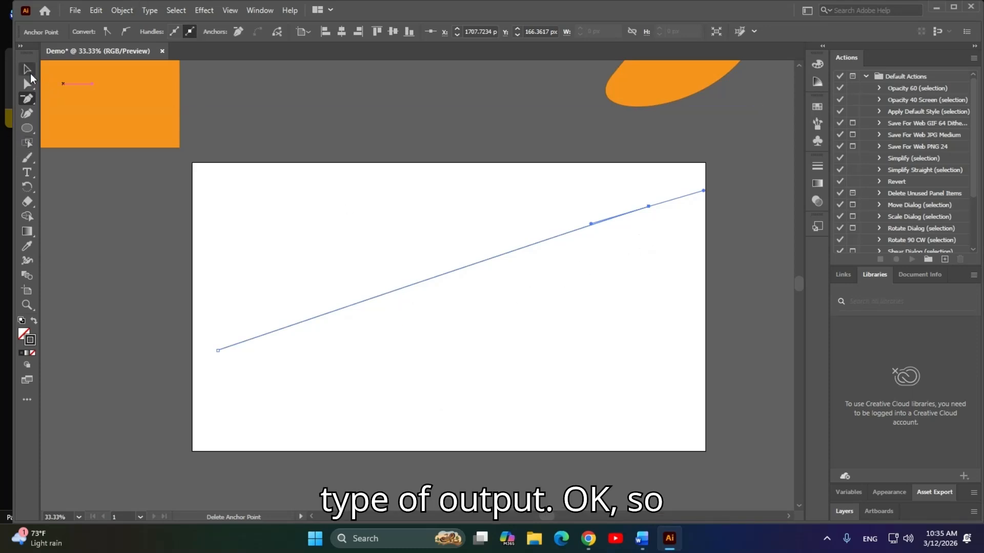
Select the remaining diagonal path with the Selection tool and delete it from the artboard.
{"action": "left_click", "coordinate": [30, 73]}
{"action": "left_click_drag", "start_coordinate": [295, 177], "coordinate": [492, 318]}
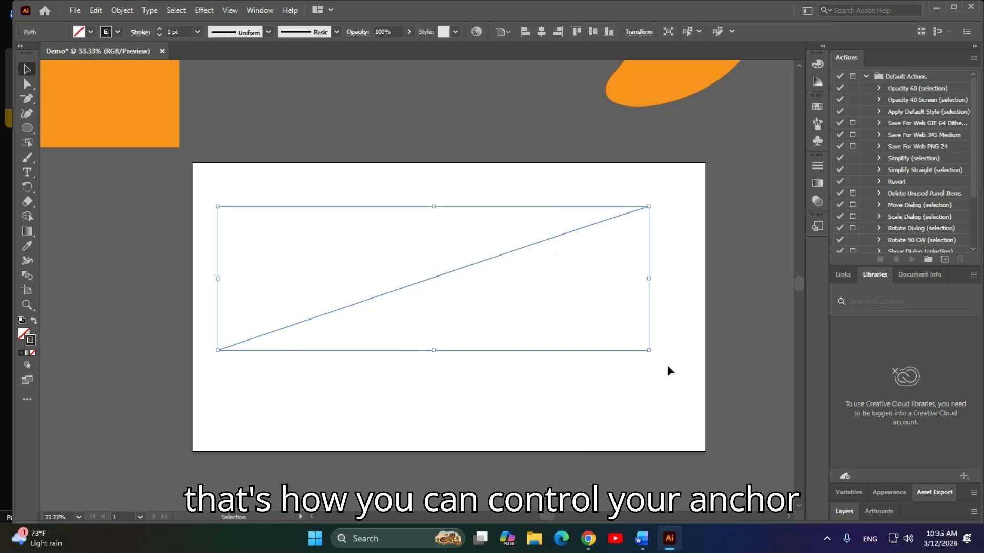
{"action": "left_click", "coordinate": [646, 321]}
{"action": "left_click_drag", "start_coordinate": [703, 410], "coordinate": [326, 191]}
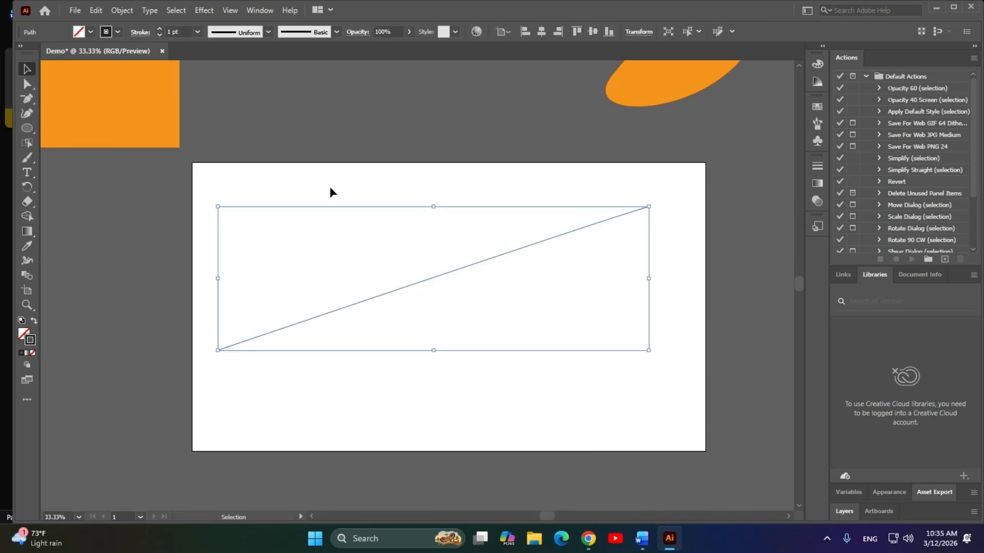
{"action": "key", "text": "Delete"}
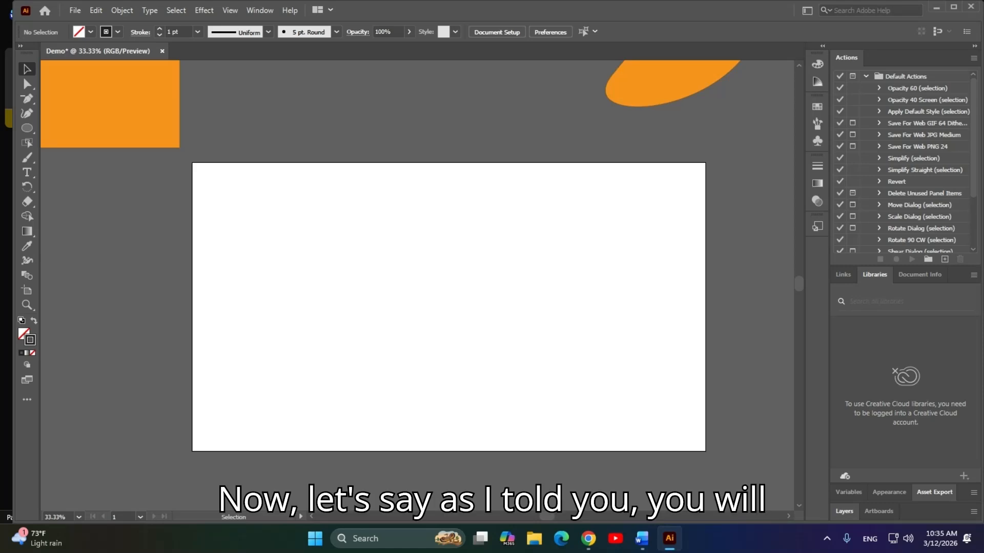
Draw a circle about 499 px in diameter near the middle of the artboard with the Ellipse tool.
{"action": "mouse_move", "coordinate": [432, 191]}
{"action": "left_mouse_down"}
{"action": "mouse_move", "coordinate": [448, 211]}
{"action": "mouse_move", "coordinate": [445, 190]}
{"action": "left_mouse_up"}
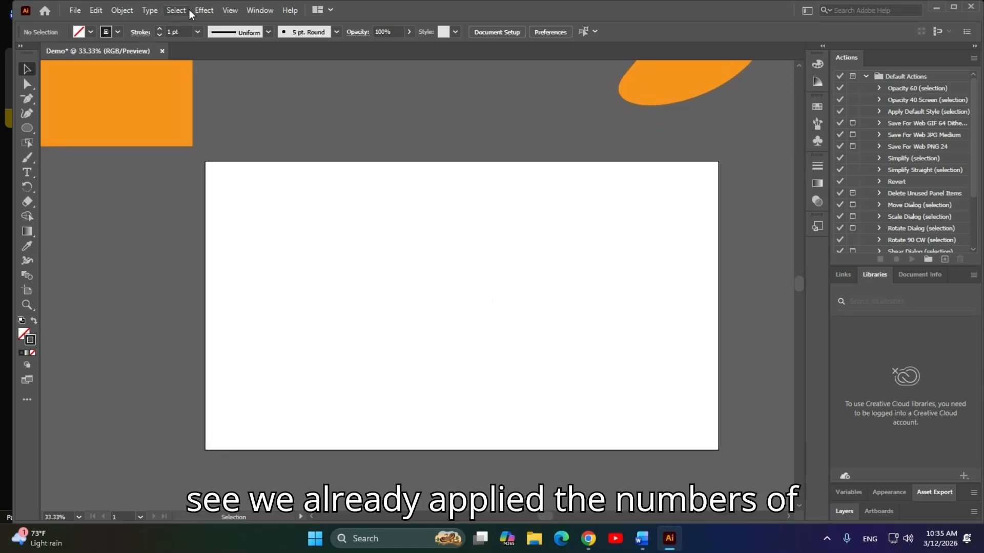
{"action": "left_click", "coordinate": [196, 32]}
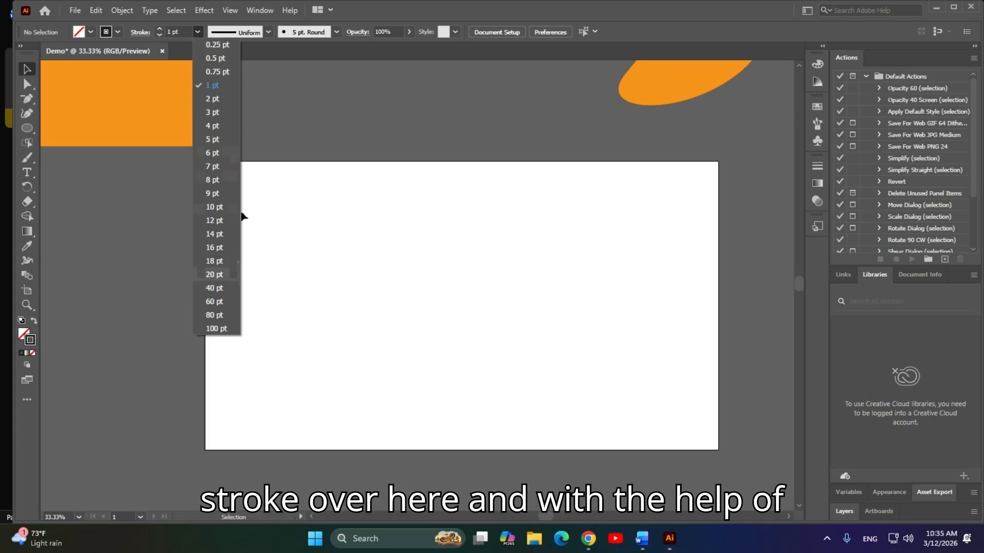
{"action": "left_click", "coordinate": [373, 238]}
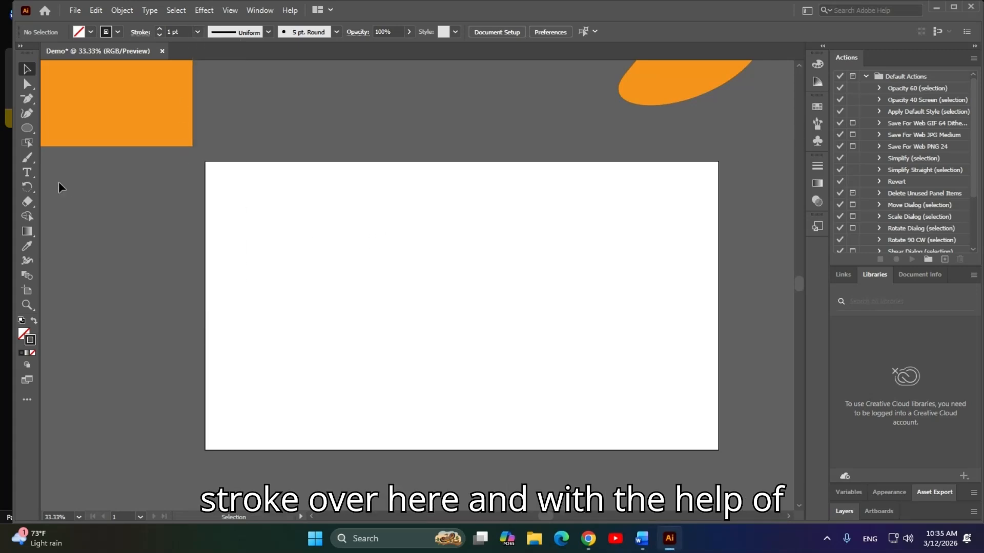
{"action": "left_click", "coordinate": [27, 128]}
{"action": "left_click", "coordinate": [61, 143]}
{"action": "left_click_drag", "start_coordinate": [439, 292], "coordinate": [507, 359]}
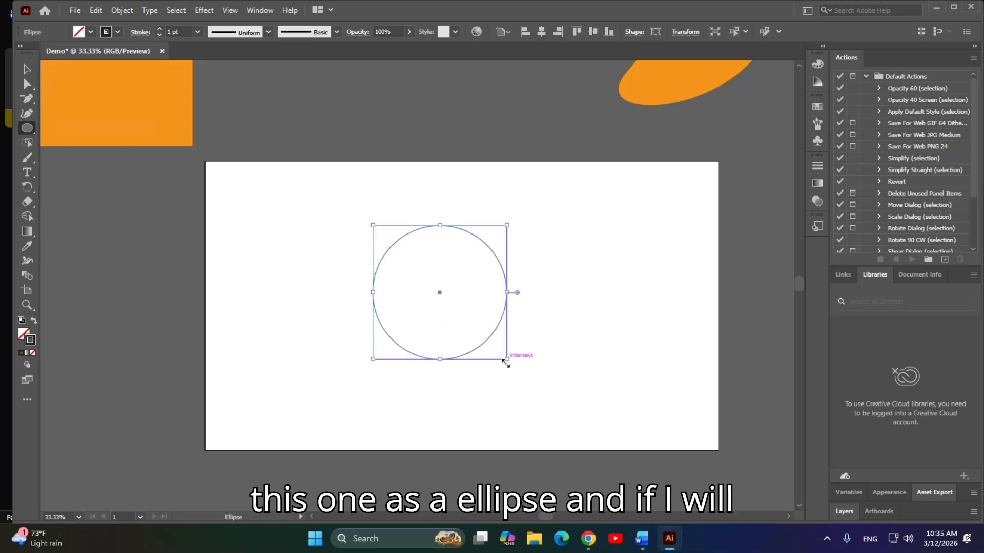
Give the circle a 7 pt stroke with the lens-shaped variable width profile tapered at both ends, and deselect it.
{"action": "left_click", "coordinate": [197, 32]}
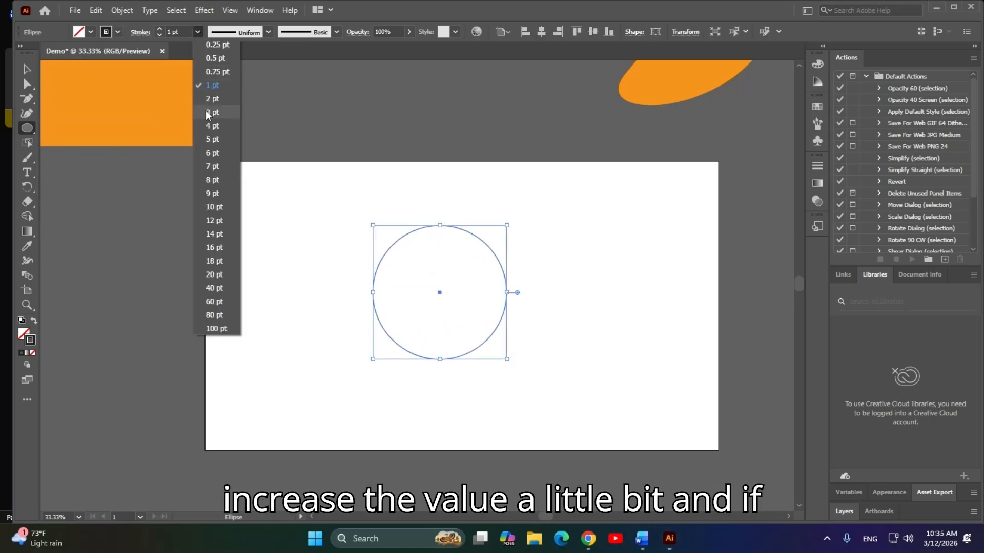
{"action": "left_click", "coordinate": [215, 166]}
{"action": "left_click", "coordinate": [229, 38]}
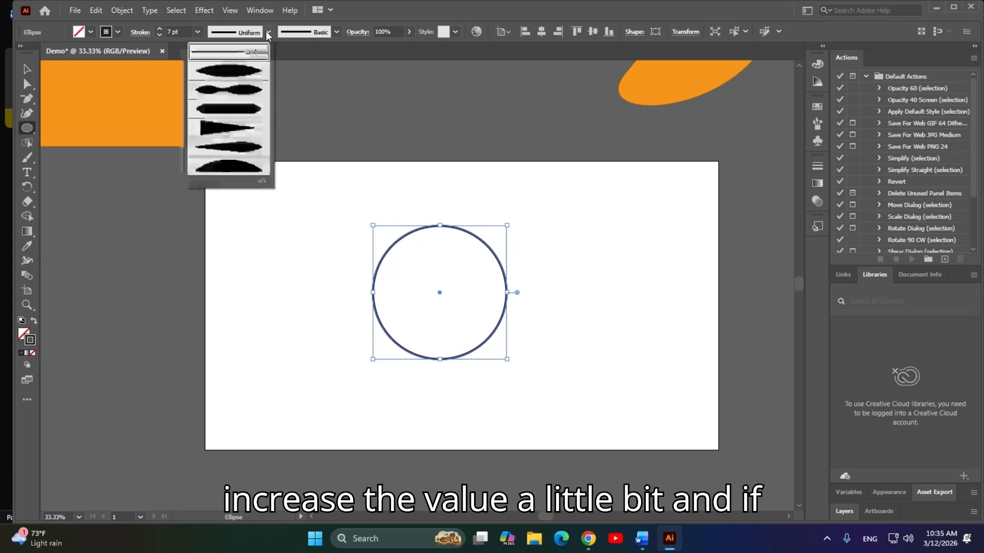
{"action": "left_click", "coordinate": [233, 77]}
{"action": "left_click", "coordinate": [324, 272]}
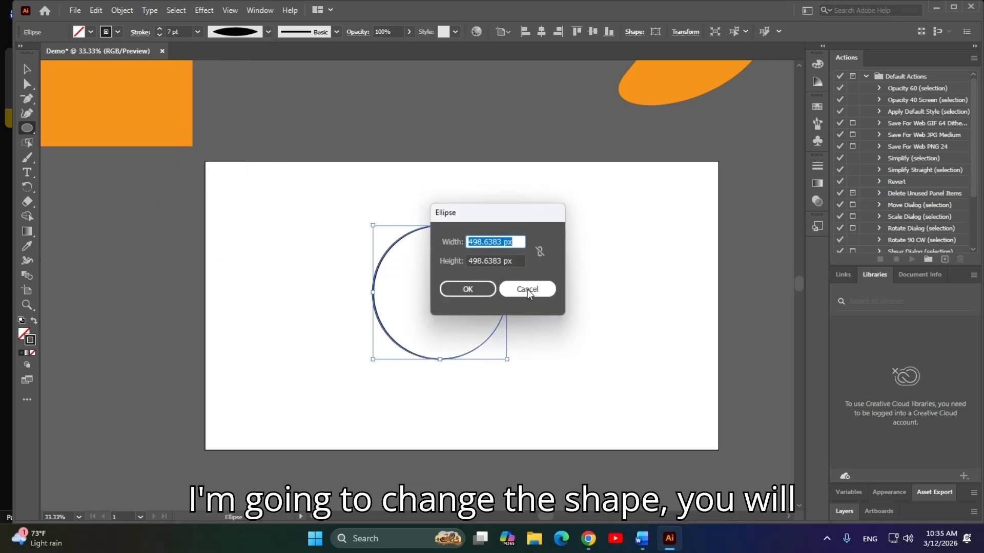
{"action": "left_click", "coordinate": [527, 289]}
{"action": "left_click", "coordinate": [25, 70]}
{"action": "left_click", "coordinate": [568, 373]}
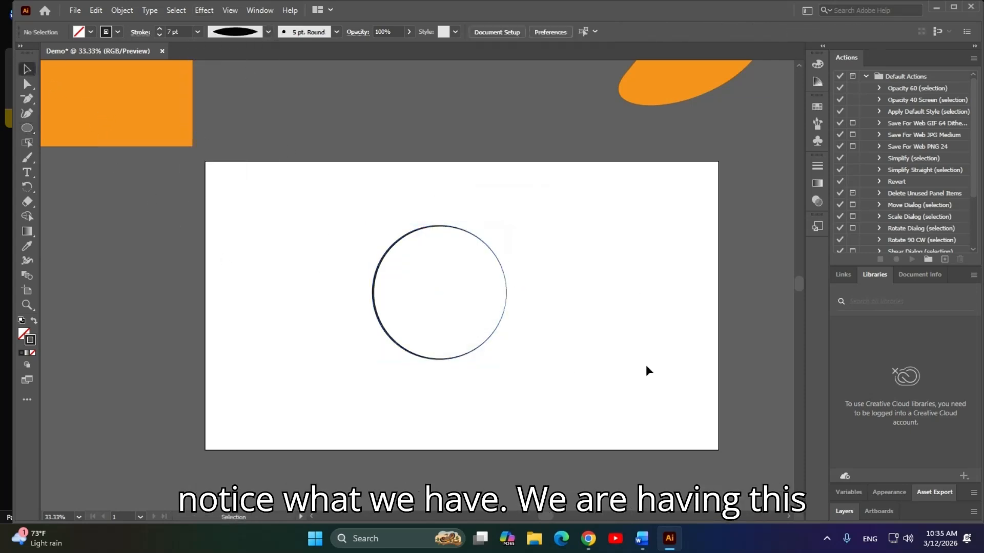
Pull the circle's left and right anchor points outward with the Direct Selection tool to widen the shape.
{"action": "left_click_drag", "start_coordinate": [559, 211], "coordinate": [354, 384]}
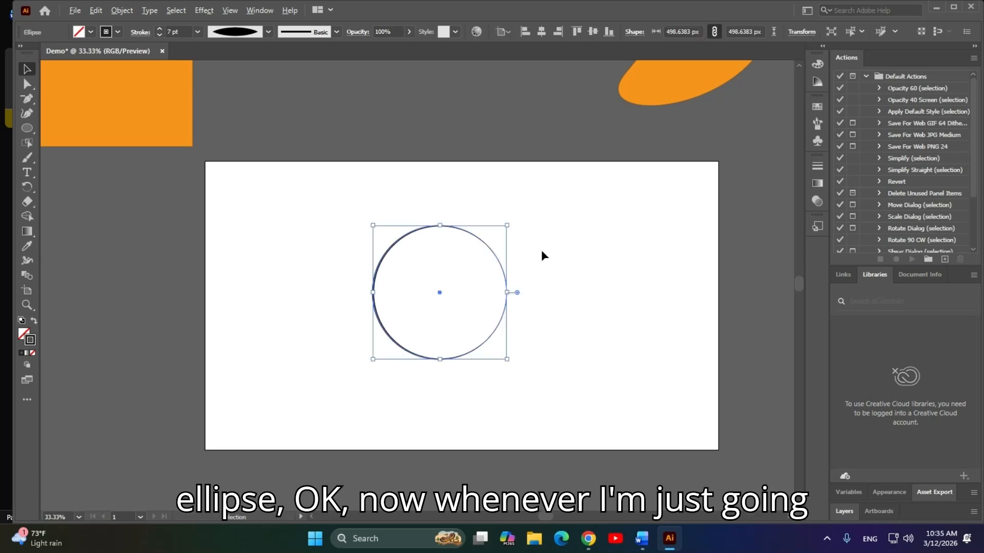
{"action": "key", "text": "ctrl+equal"}
{"action": "left_click_drag", "start_coordinate": [264, 166], "coordinate": [641, 441]}
{"action": "left_click_drag", "start_coordinate": [686, 465], "coordinate": [213, 148]}
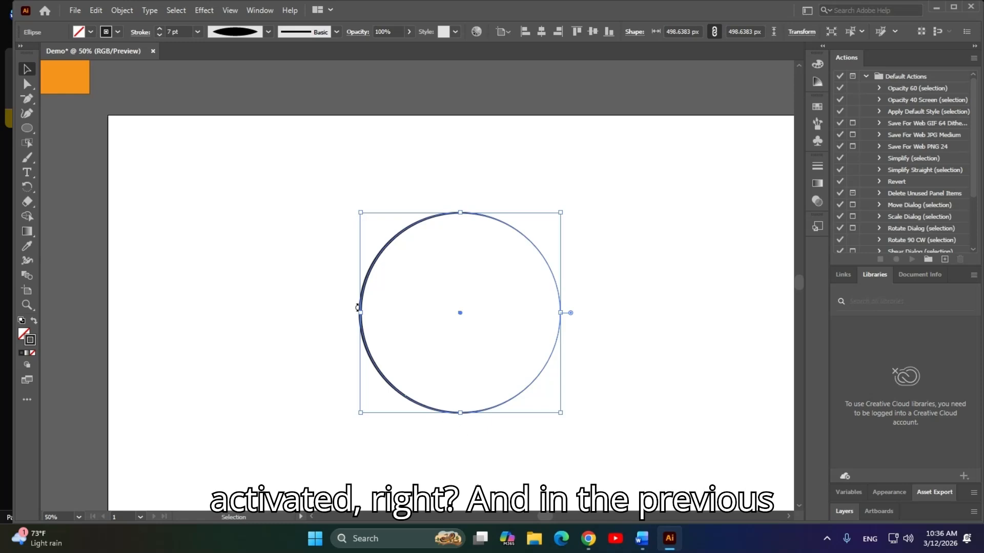
{"action": "left_click_drag", "start_coordinate": [570, 312], "coordinate": [625, 314]}
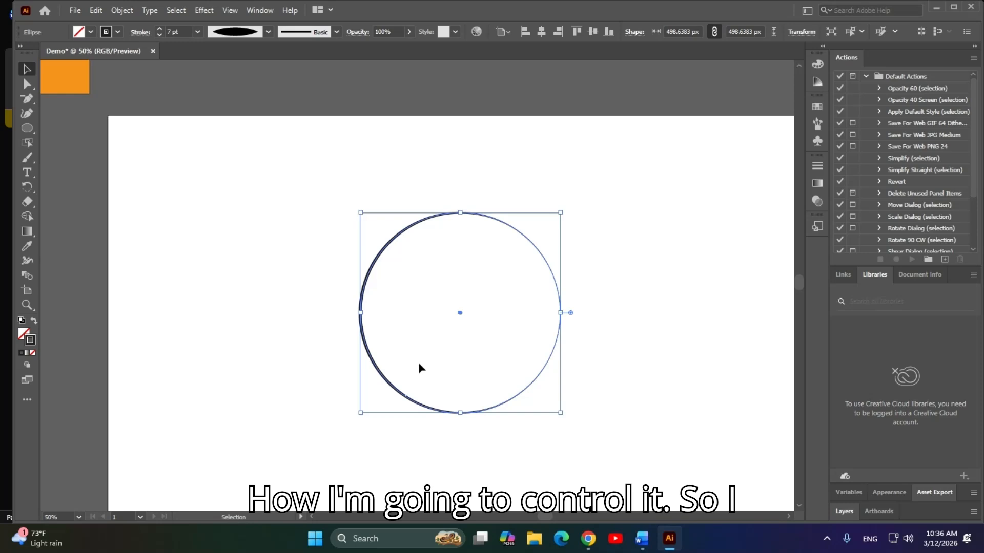
{"action": "key", "text": "a"}
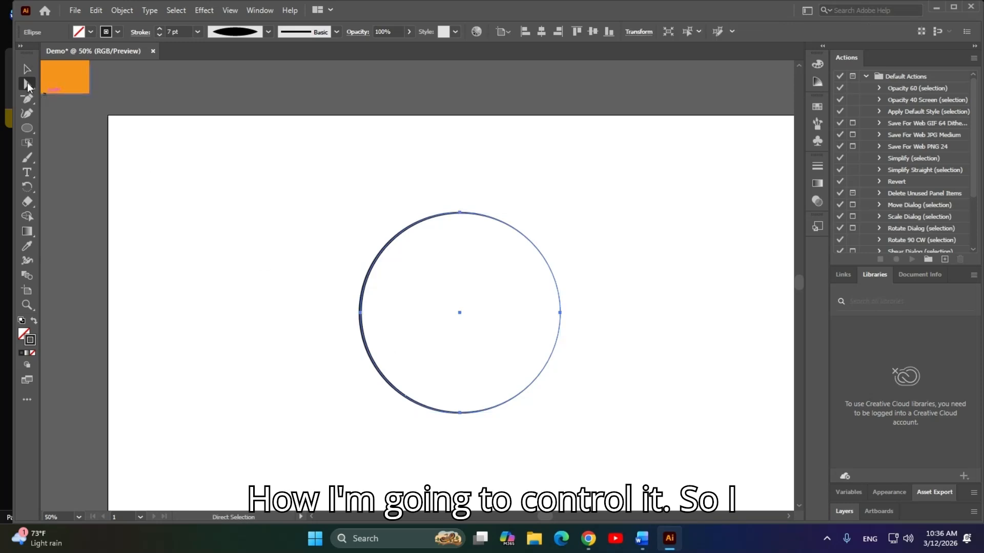
{"action": "left_click_drag", "start_coordinate": [27, 82], "coordinate": [81, 86]}
{"action": "left_click_drag", "start_coordinate": [218, 256], "coordinate": [263, 310]}
{"action": "left_click_drag", "start_coordinate": [602, 275], "coordinate": [518, 359]}
{"action": "left_click_drag", "start_coordinate": [560, 313], "coordinate": [638, 319]}
Pull the shape's upper anchor point up and its lower anchor point down to form a rounded diamond, and deselect it.
{"action": "left_click_drag", "start_coordinate": [358, 164], "coordinate": [555, 236]}
{"action": "left_click_drag", "start_coordinate": [459, 216], "coordinate": [446, 146]}
{"action": "left_click", "coordinate": [460, 413]}
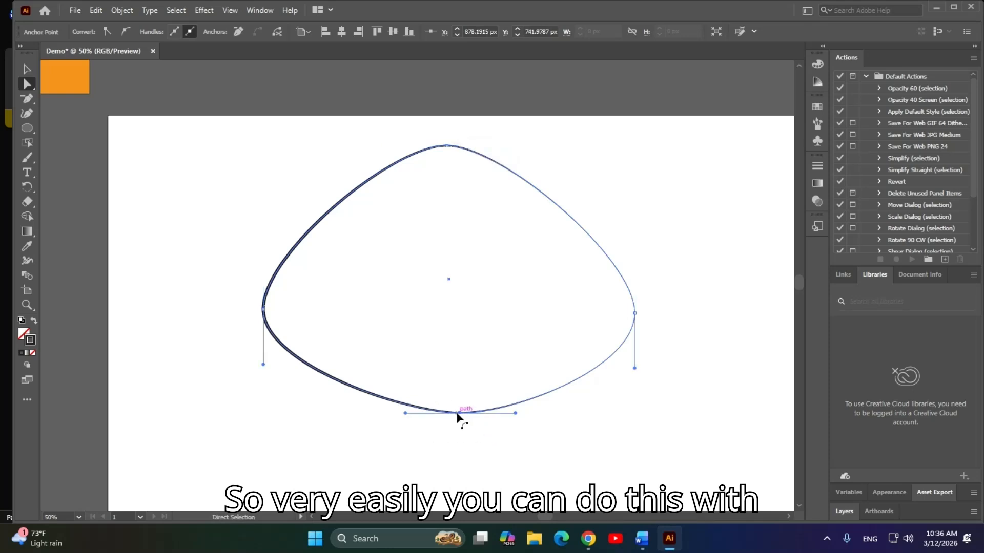
{"action": "left_click_drag", "start_coordinate": [460, 413], "coordinate": [455, 494]}
{"action": "left_click", "coordinate": [487, 264]}
{"action": "key", "text": "ctrl+minus"}
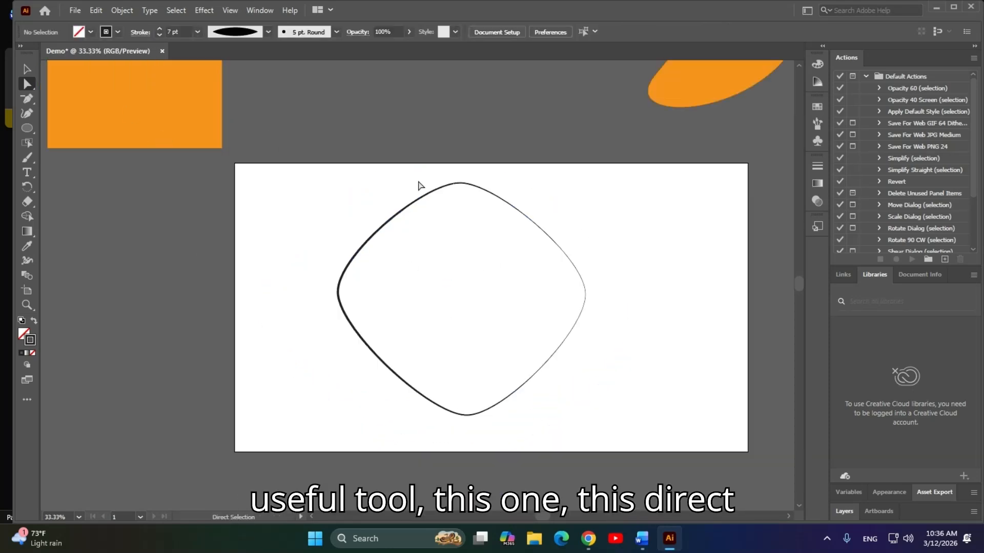
Select the whole rounded diamond and delete it from the artboard.
{"action": "left_click", "coordinate": [27, 82]}
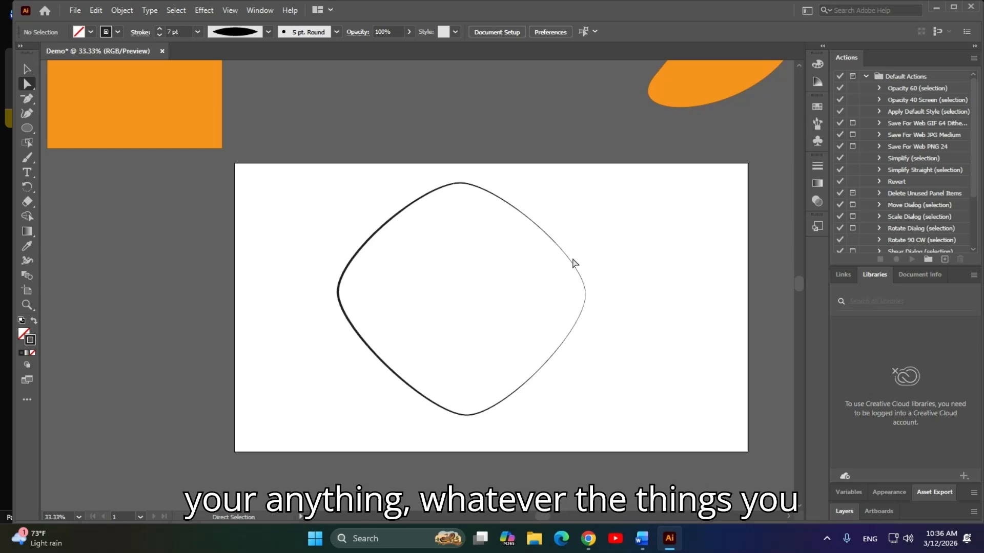
{"action": "left_click", "coordinate": [554, 243]}
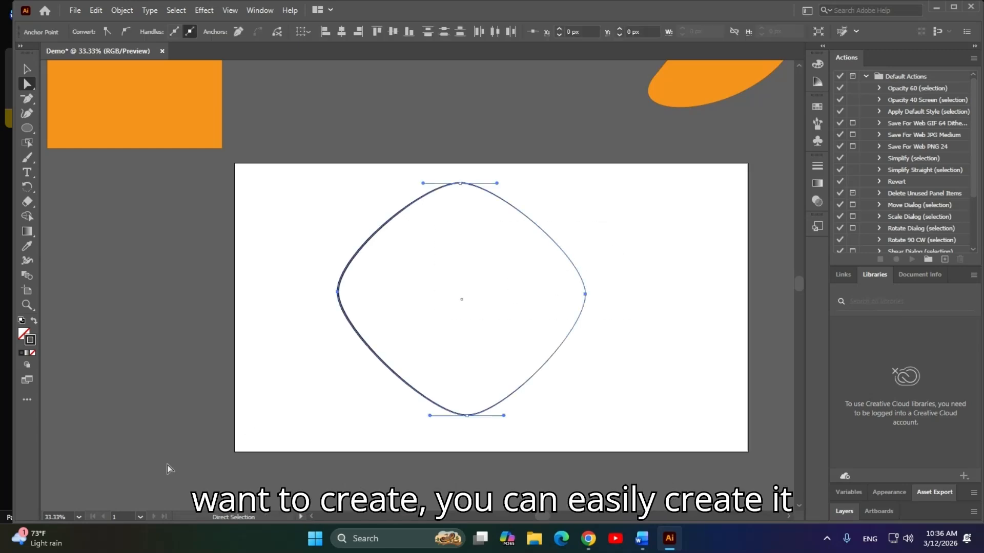
{"action": "left_click", "coordinate": [28, 69]}
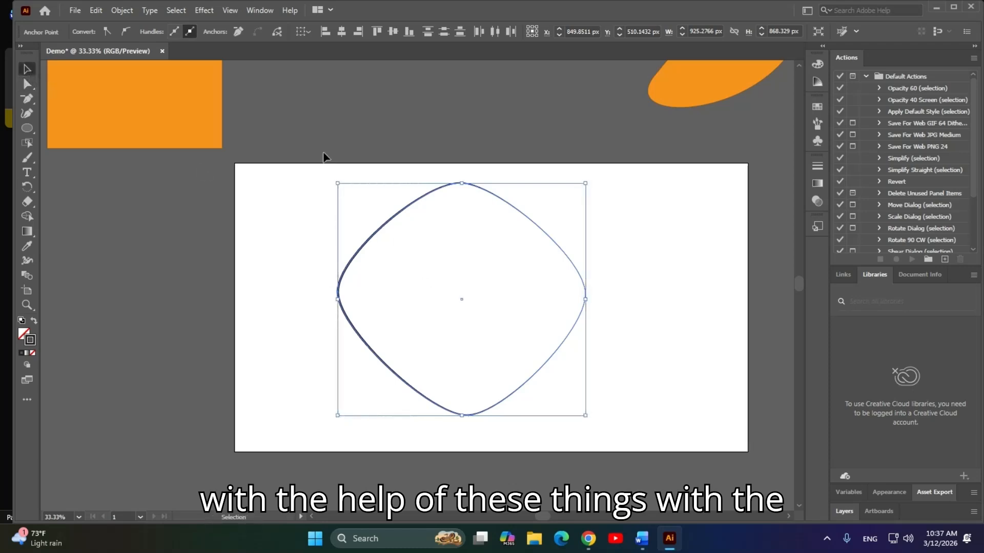
{"action": "left_click", "coordinate": [661, 432]}
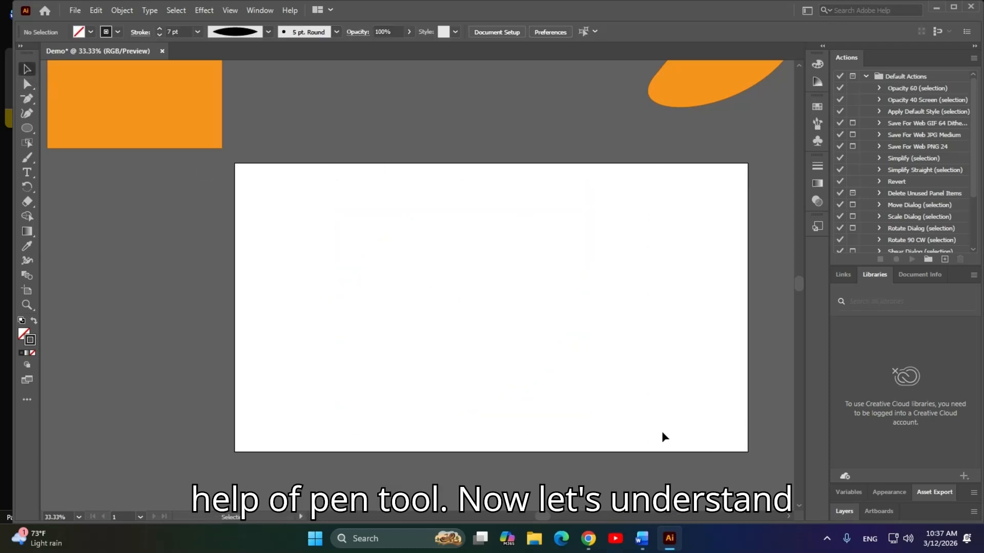
Search Windows for the Snipping Tool and open it to capture the reference logo.
{"action": "key", "text": "ctrl+0"}
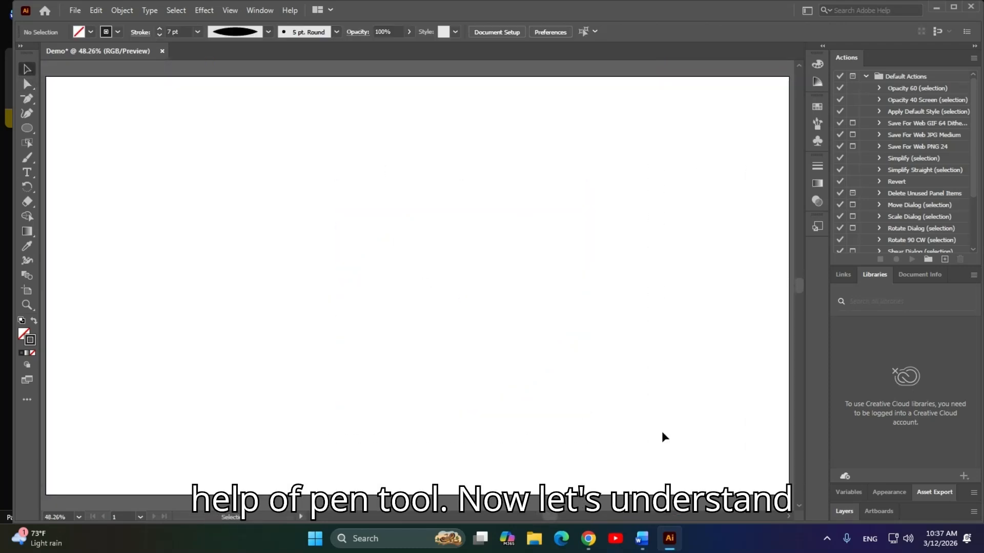
{"action": "scroll", "coordinate": [545, 274], "scroll_direction": "down", "scroll_amount": 1}
{"action": "left_click_drag", "start_coordinate": [542, 195], "coordinate": [545, 214]}
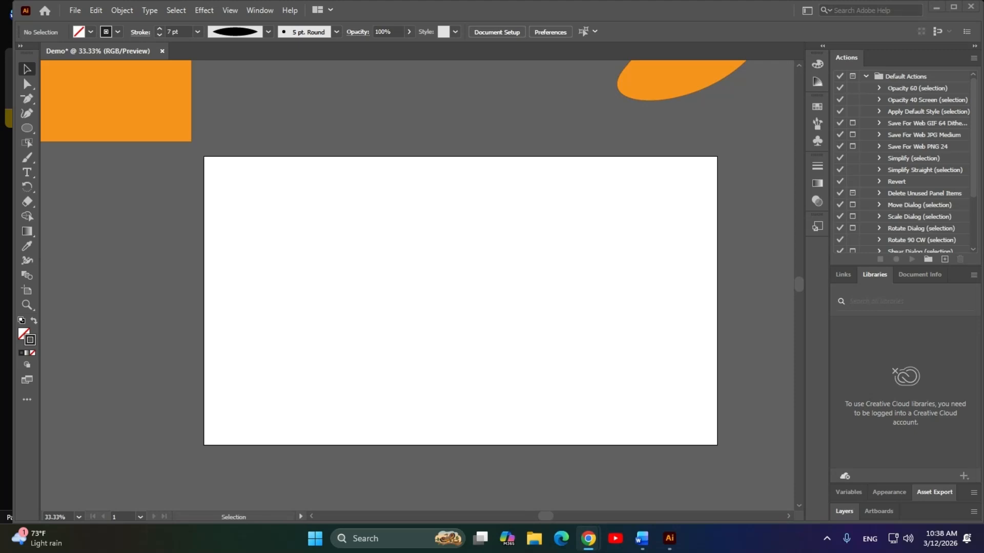
{"action": "key", "text": "super"}
{"action": "type", "text": "snipping Tool"}
{"action": "key", "text": "Return"}
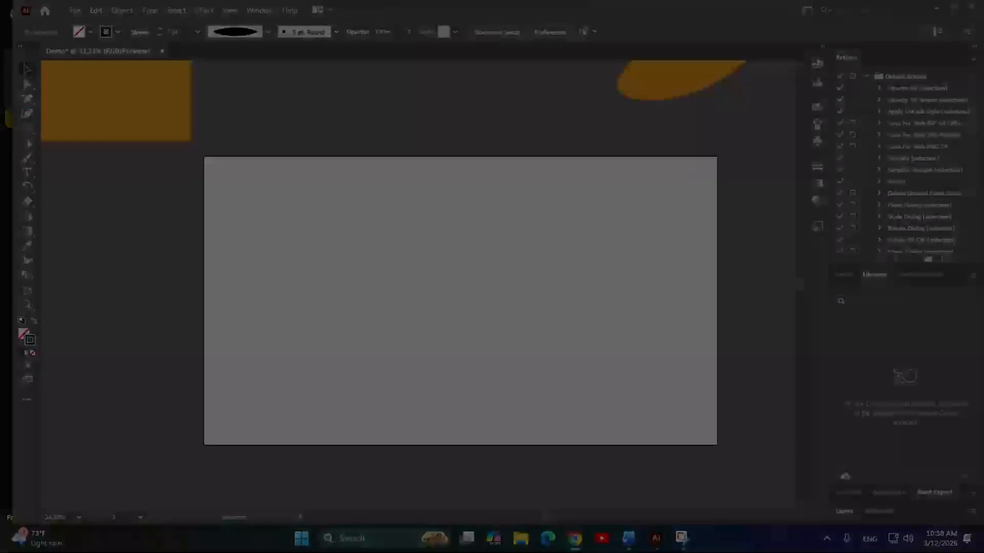
{"action": "key", "text": "Escape"}
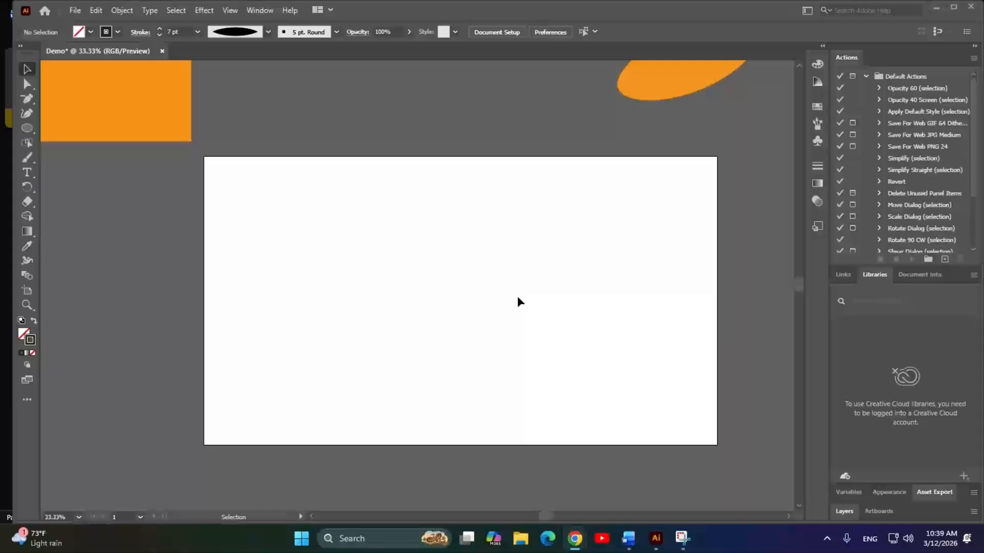
Paste the captured hexagonal logo image into the Illustrator document and shift it right toward the artboard's center.
{"action": "left_click", "coordinate": [518, 303]}
{"action": "key", "text": "ctrl+v"}
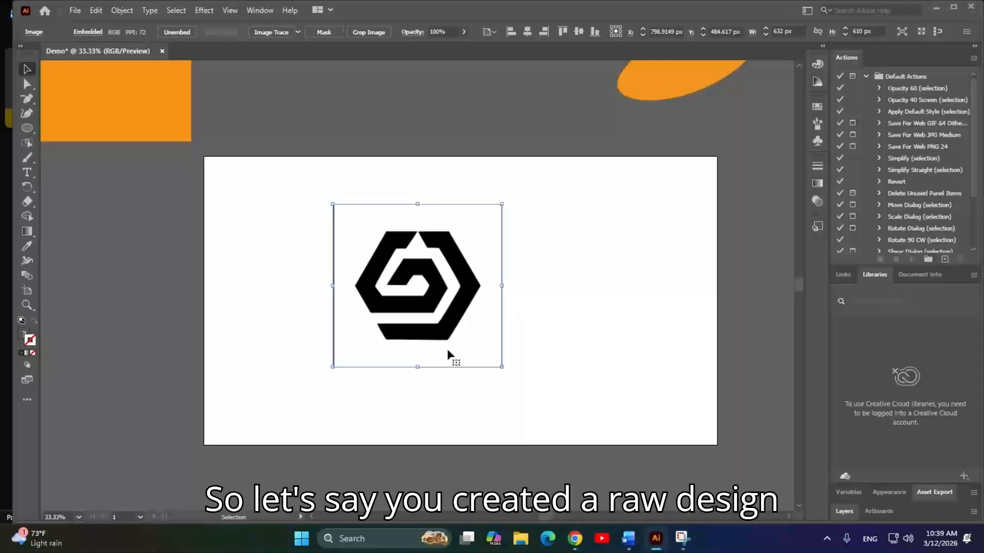
{"action": "left_click_drag", "start_coordinate": [475, 273], "coordinate": [506, 277]}
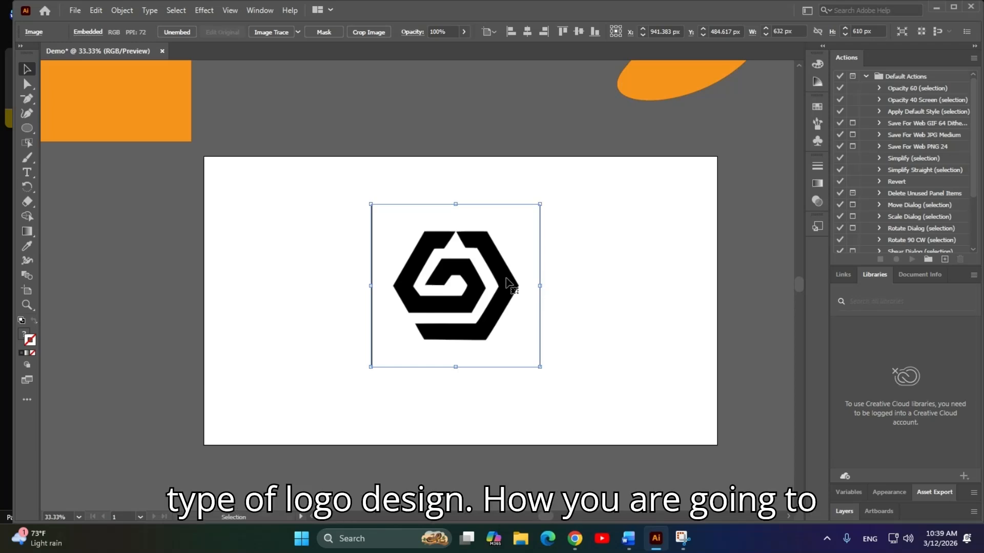
Maximize the Illustrator window, enlarge the logo image to about 871 by 841 px, and move it slightly down on the artboard.
{"action": "left_click", "coordinate": [953, 8]}
{"action": "left_click", "coordinate": [621, 361]}
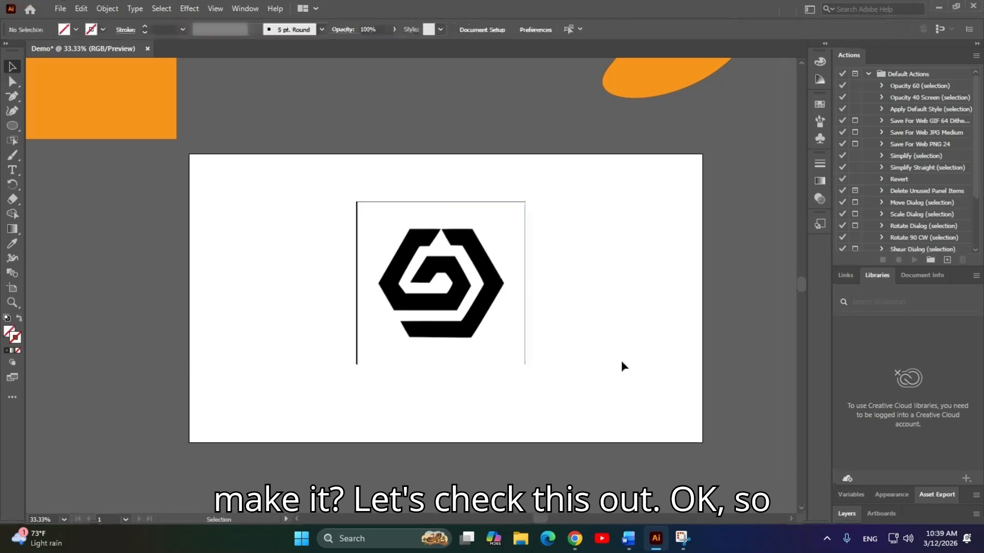
{"action": "left_click_drag", "start_coordinate": [650, 183], "coordinate": [630, 241]}
{"action": "left_click", "coordinate": [461, 389]}
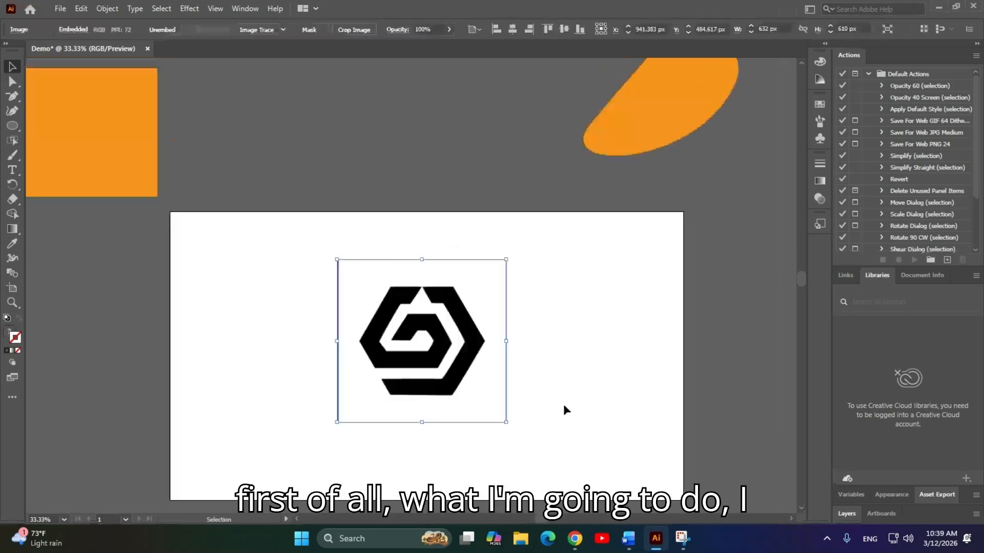
{"action": "left_click_drag", "start_coordinate": [506, 422], "coordinate": [541, 456]}
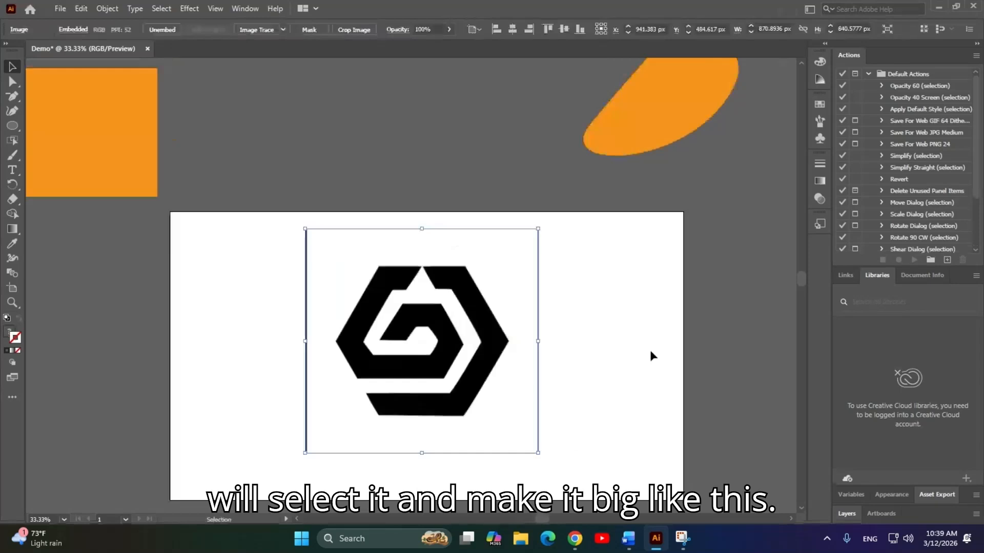
{"action": "left_click_drag", "start_coordinate": [650, 350], "coordinate": [700, 287]}
{"action": "left_click_drag", "start_coordinate": [499, 276], "coordinate": [499, 287]}
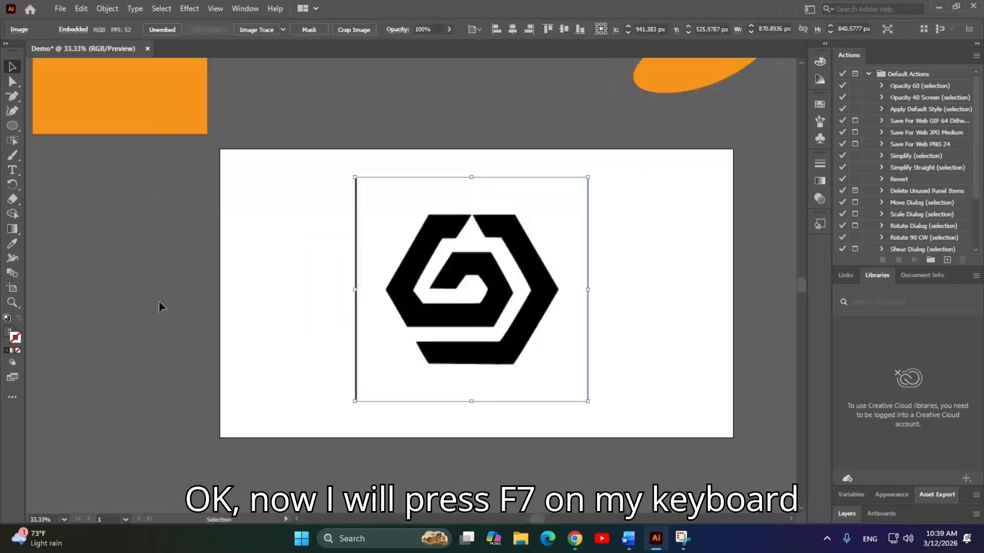
Show the document's layers and select the logo image on the artboard.
{"action": "key", "text": "F7"}
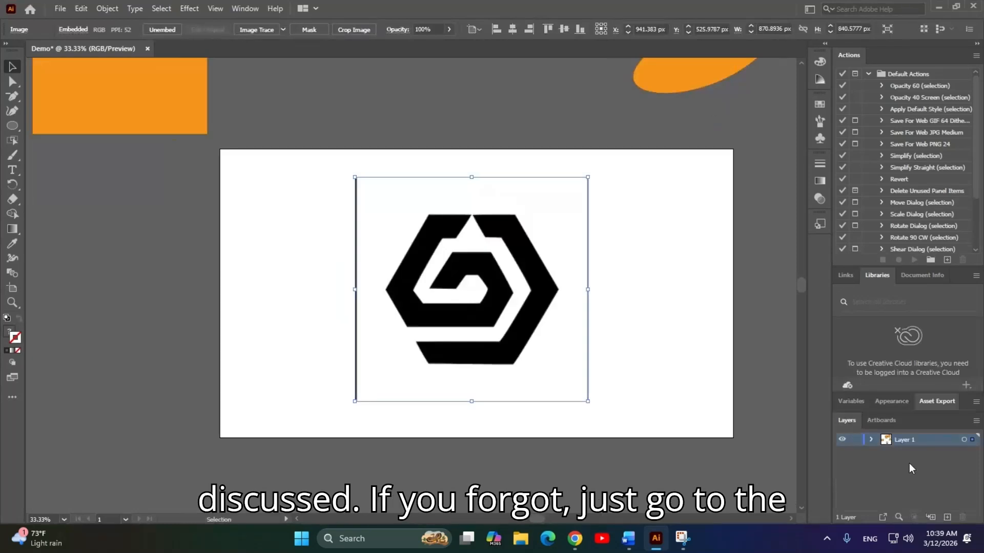
{"action": "left_click", "coordinate": [245, 8]}
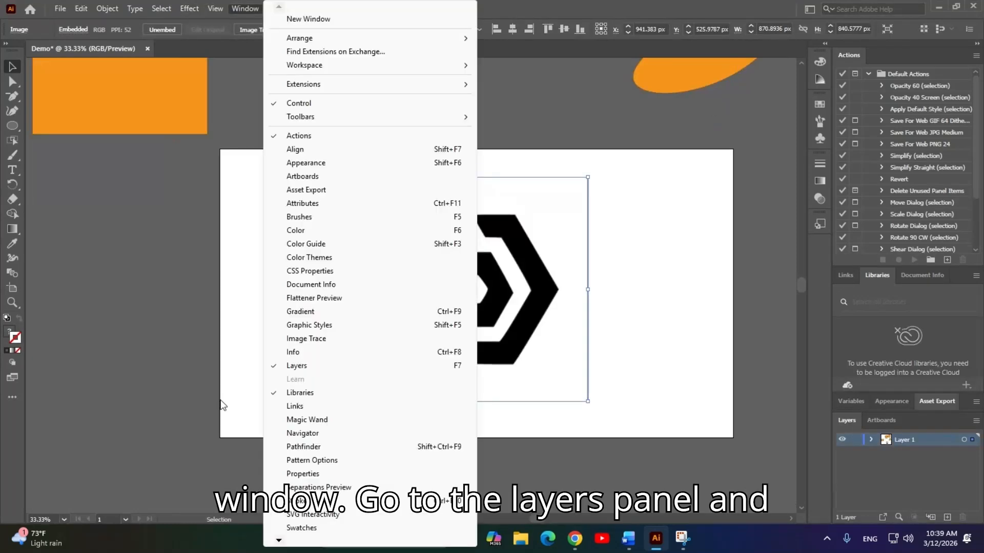
{"action": "left_click", "coordinate": [823, 420]}
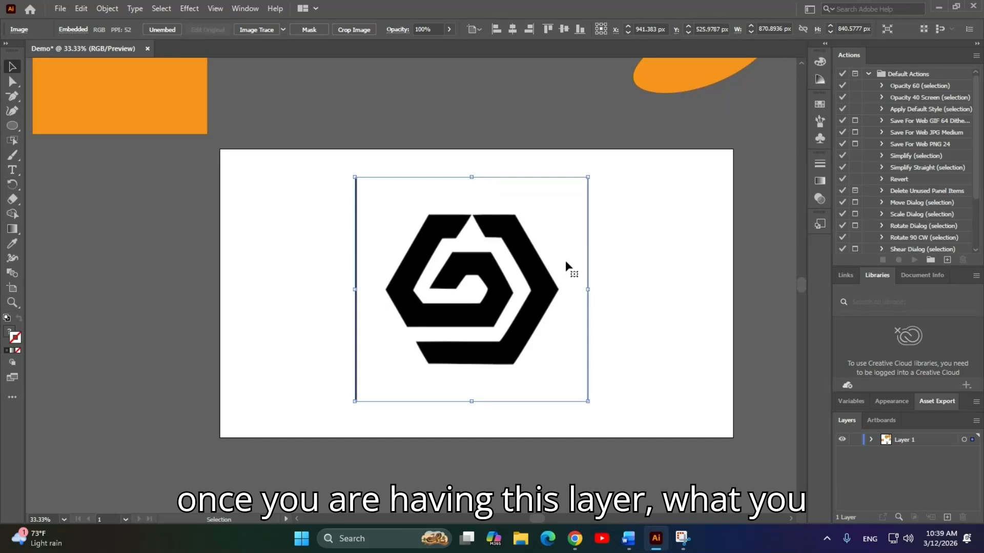
{"action": "left_click", "coordinate": [676, 206]}
{"action": "left_click_drag", "start_coordinate": [675, 206], "coordinate": [331, 311]}
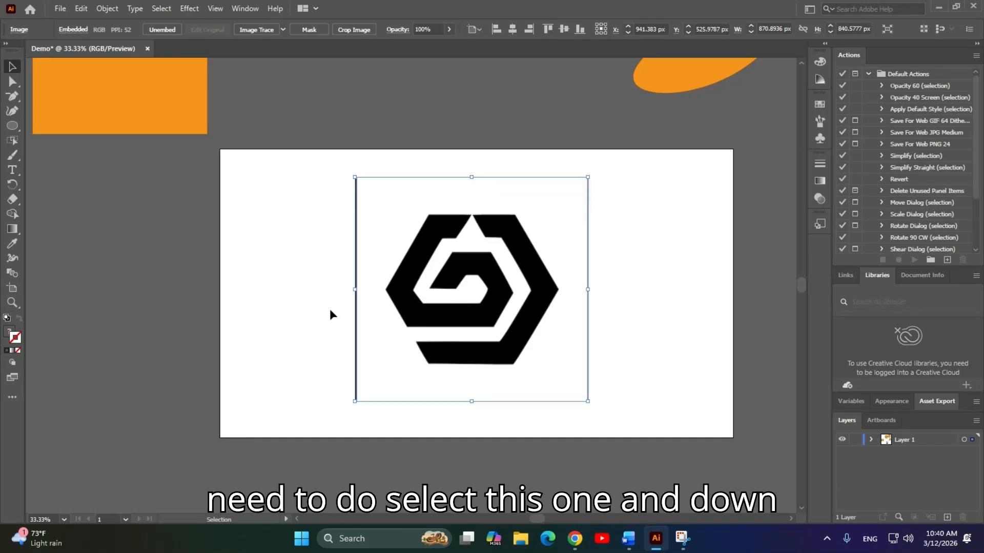
Set the logo image's opacity to 50%.
{"action": "left_click", "coordinate": [426, 31]}
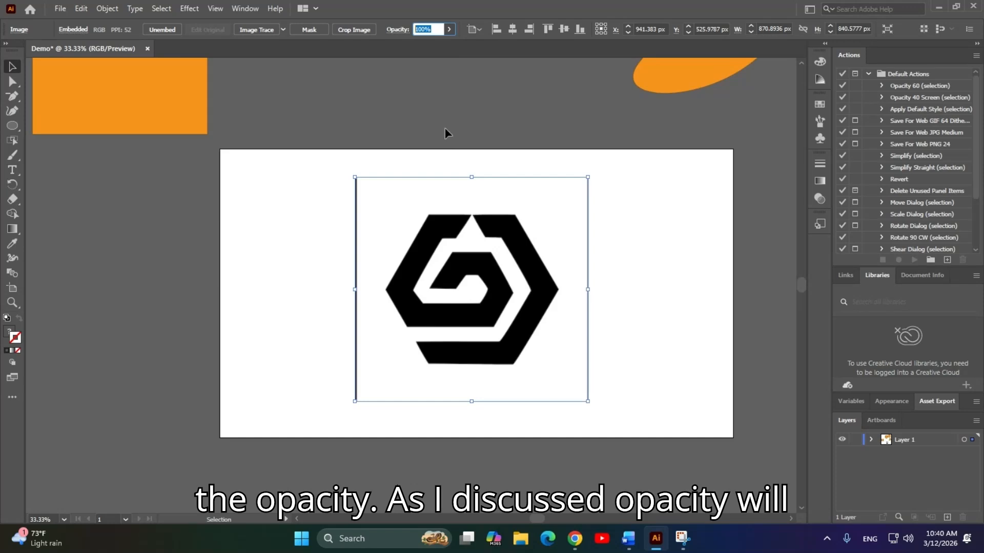
{"action": "type", "text": "50"}
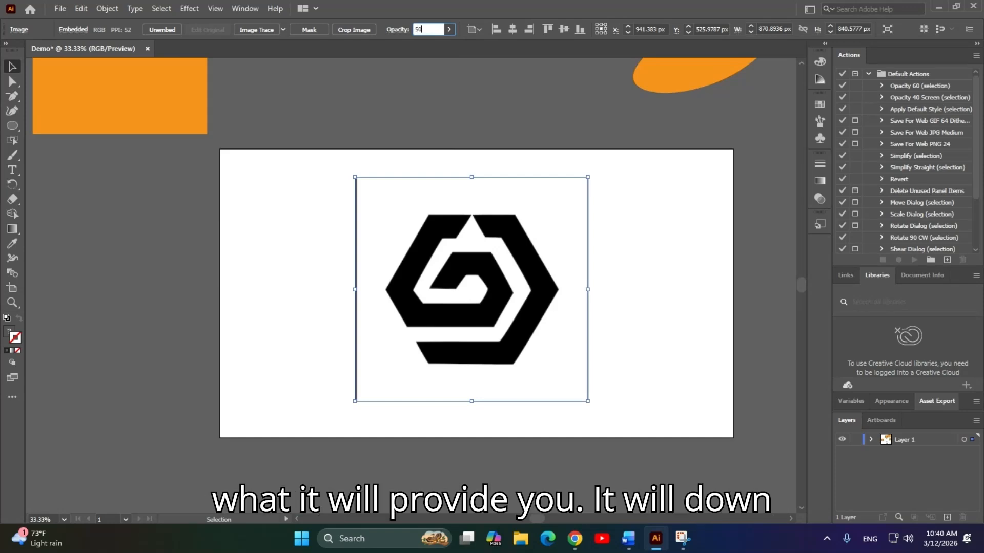
{"action": "key", "text": "Return"}
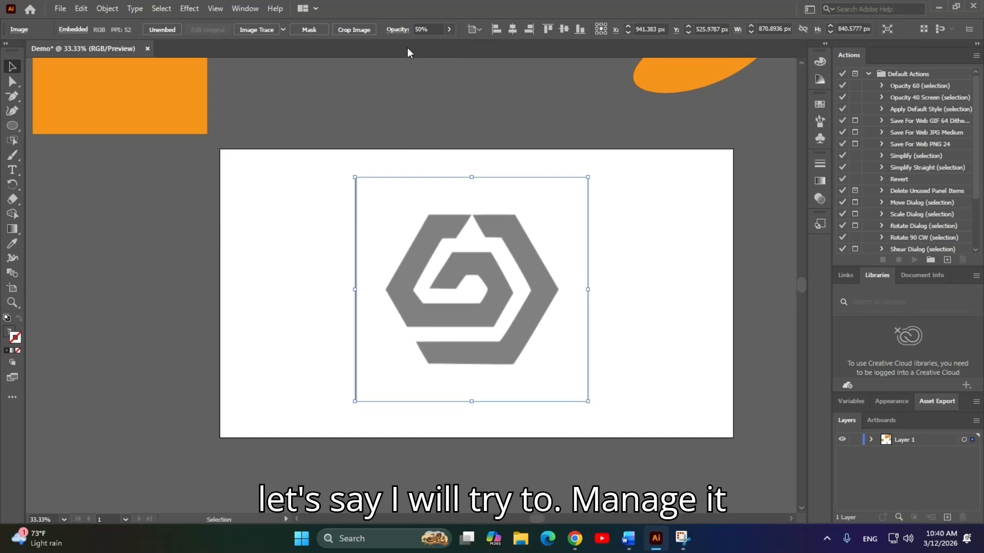
Lower the logo image's opacity to 20% and deselect it.
{"action": "left_click", "coordinate": [427, 29]}
{"action": "type", "text": "20"}
{"action": "key", "text": "Return"}
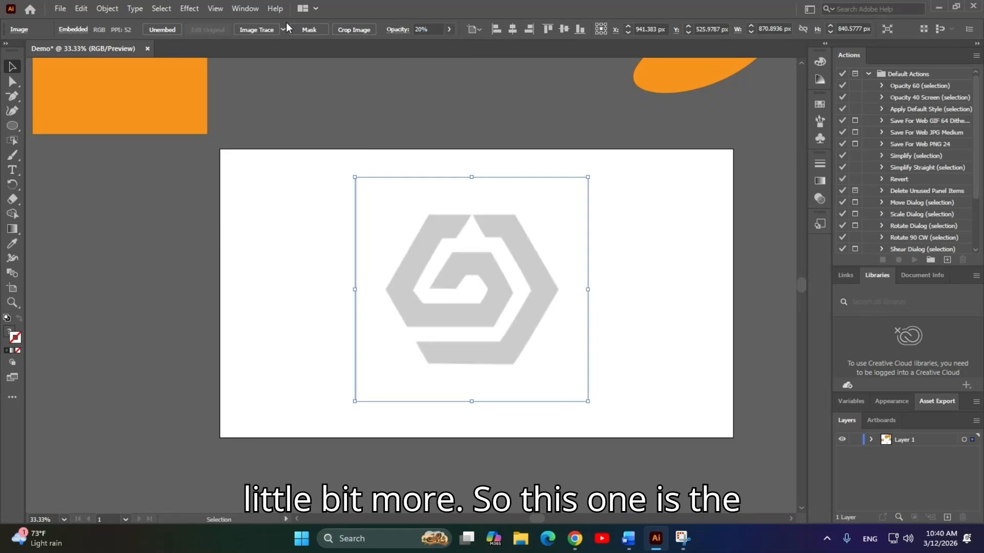
{"action": "left_click", "coordinate": [311, 215]}
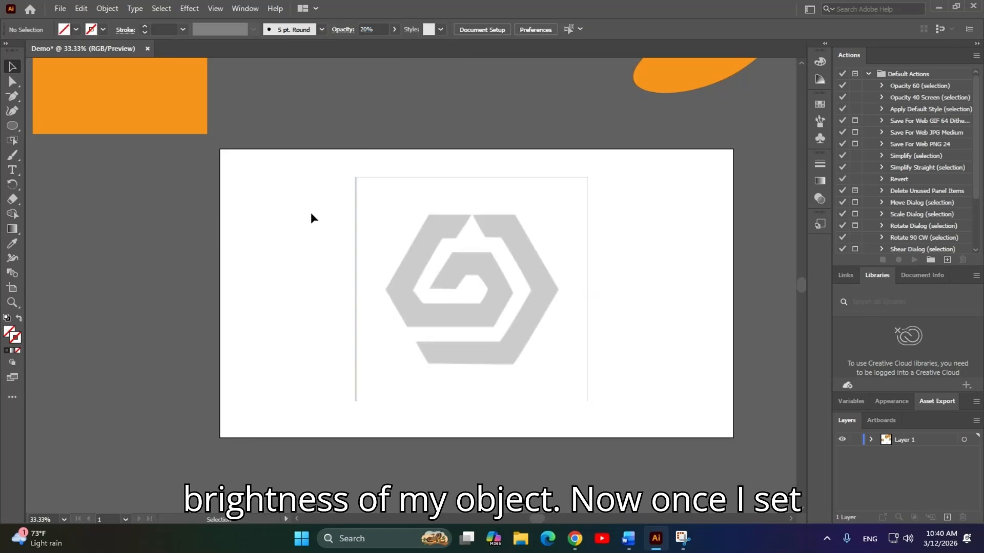
Reselect the faded logo image, expand Layer 1 to list its objects, and lock the image.
{"action": "left_click_drag", "start_coordinate": [294, 159], "coordinate": [672, 424]}
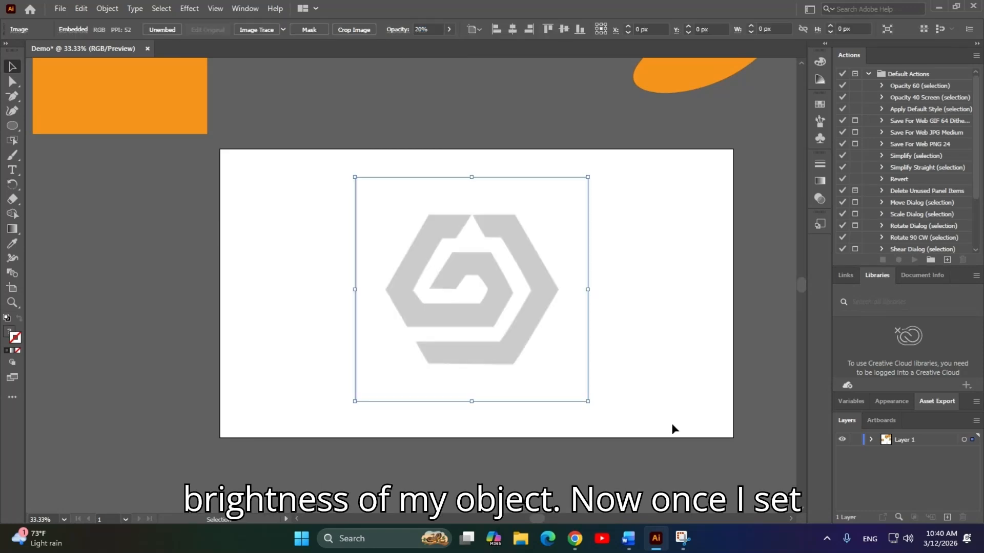
{"action": "scroll", "coordinate": [524, 349], "scroll_direction": "up", "scroll_amount": 2}
{"action": "scroll", "coordinate": [508, 267], "scroll_direction": "up", "scroll_amount": 2}
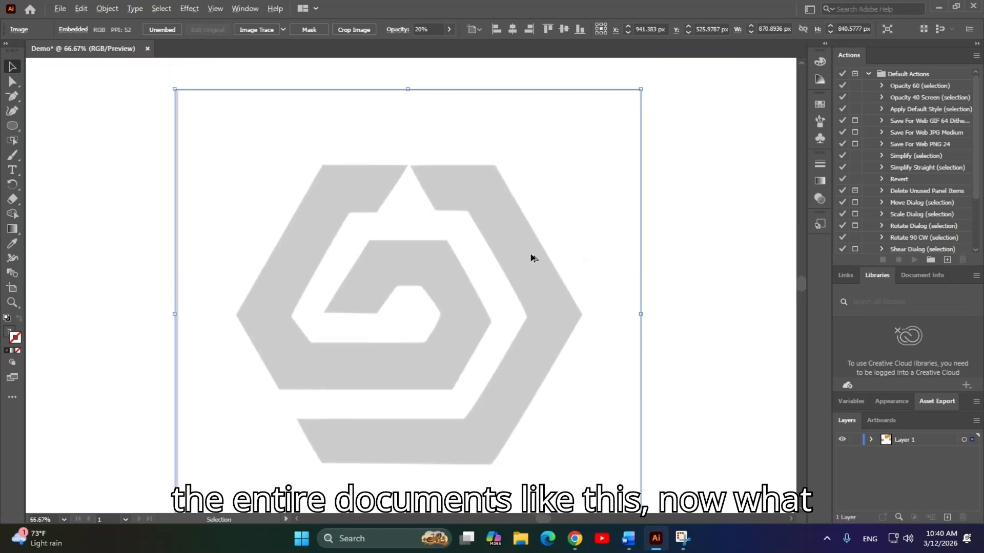
{"action": "scroll", "coordinate": [533, 258], "scroll_direction": "down", "scroll_amount": 1}
{"action": "left_click_drag", "start_coordinate": [583, 296], "coordinate": [559, 262]}
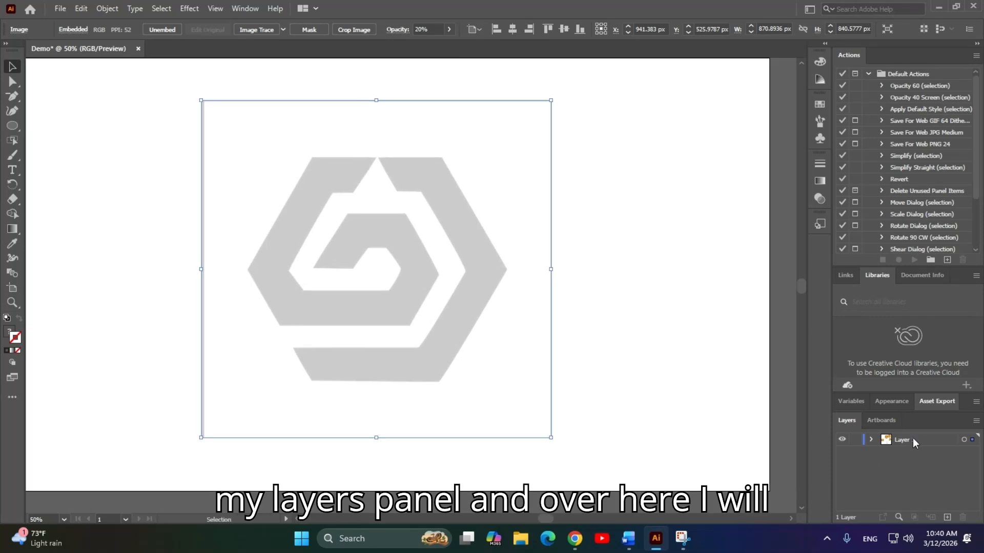
{"action": "left_click", "coordinate": [871, 440]}
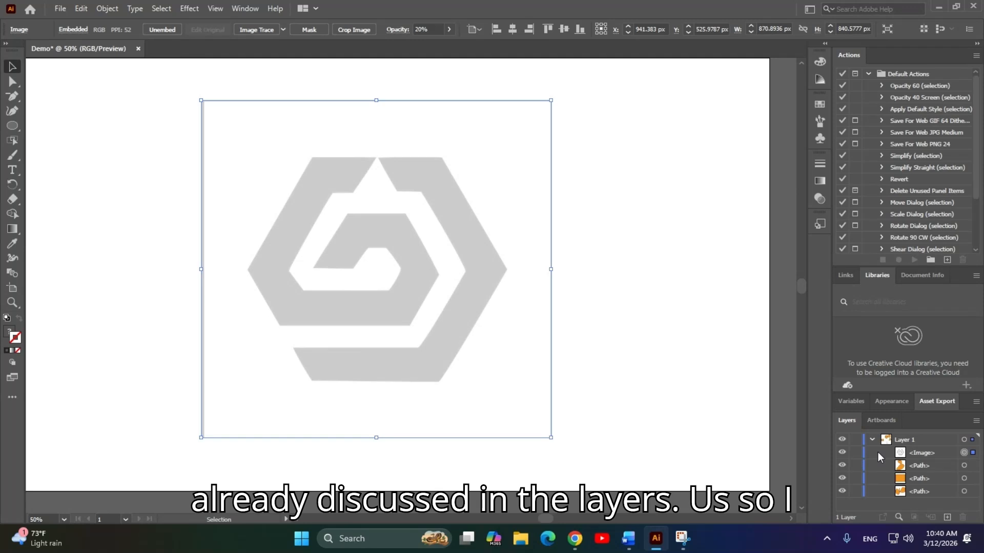
{"action": "left_click", "coordinate": [855, 454]}
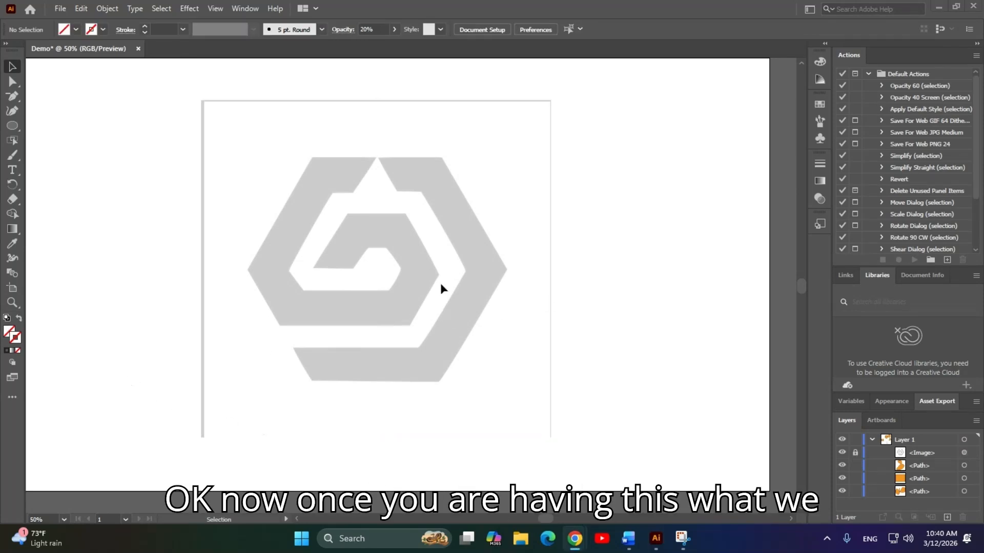
Try to select the locked logo image on the artboard to test the lock.
{"action": "scroll", "coordinate": [390, 282], "scroll_direction": "down", "scroll_amount": 1}
{"action": "left_click_drag", "start_coordinate": [371, 251], "coordinate": [391, 261]}
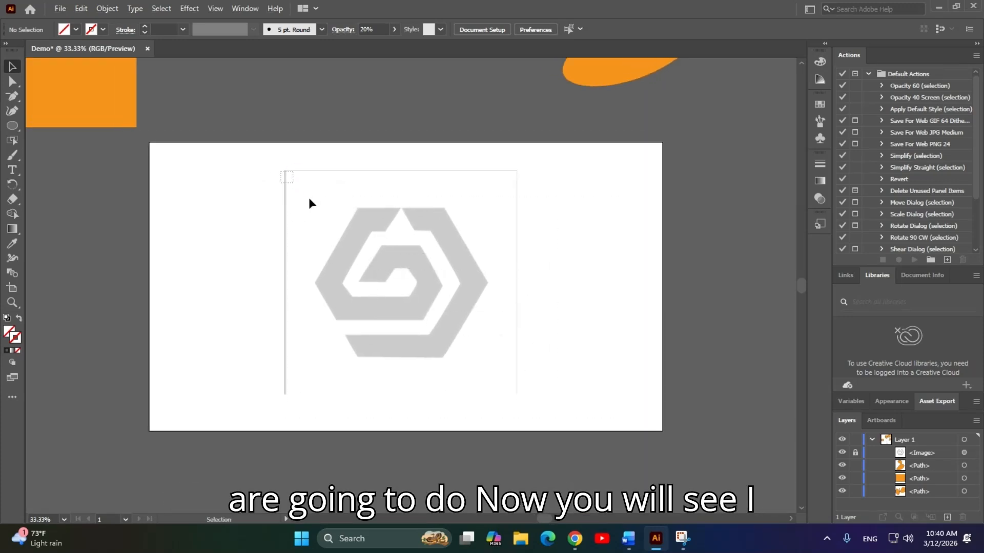
{"action": "left_click_drag", "start_coordinate": [298, 210], "coordinate": [498, 361]}
{"action": "left_click_drag", "start_coordinate": [271, 194], "coordinate": [500, 362]}
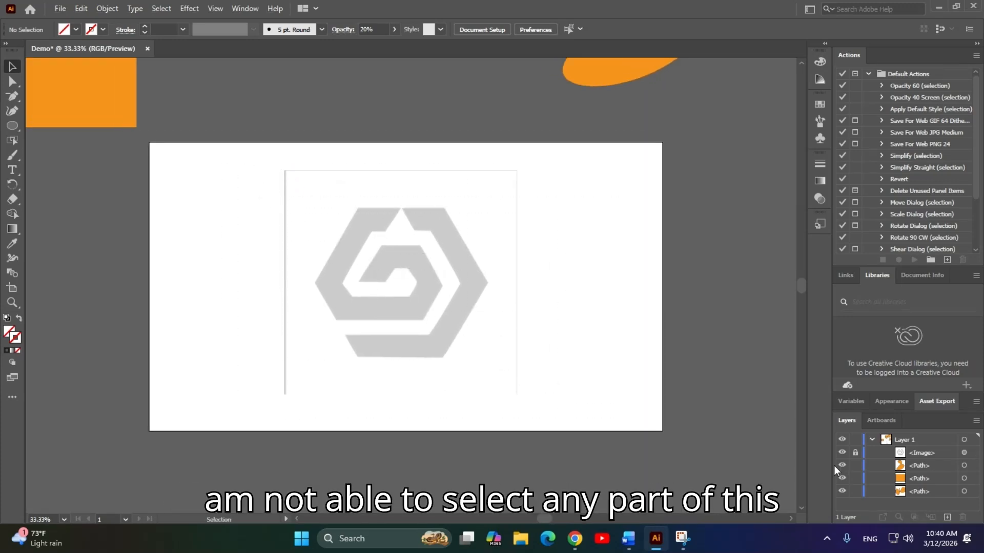
Activate the Pen tool for tracing over the locked logo image.
{"action": "left_click_drag", "start_coordinate": [432, 297], "coordinate": [392, 287]}
{"action": "scroll", "coordinate": [413, 312], "scroll_direction": "up", "scroll_amount": 1}
{"action": "scroll", "coordinate": [409, 309], "scroll_direction": "up", "scroll_amount": 1}
{"action": "key", "text": "p"}
{"action": "left_click_drag", "start_coordinate": [12, 96], "coordinate": [79, 100]}
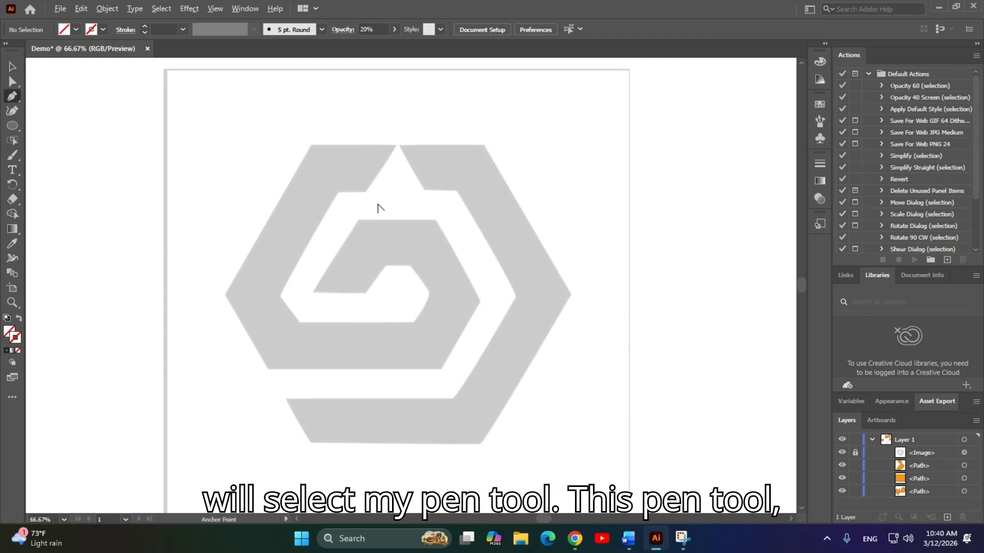
{"action": "scroll", "coordinate": [379, 207], "scroll_direction": "up", "scroll_amount": 1}
{"action": "left_click", "coordinate": [364, 256]}
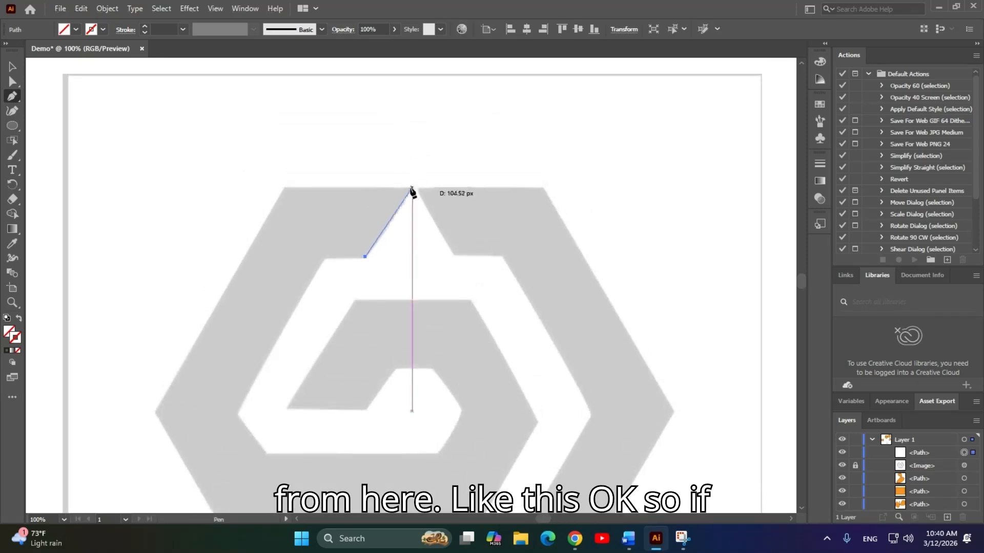
{"action": "key", "text": "ctrl+z"}
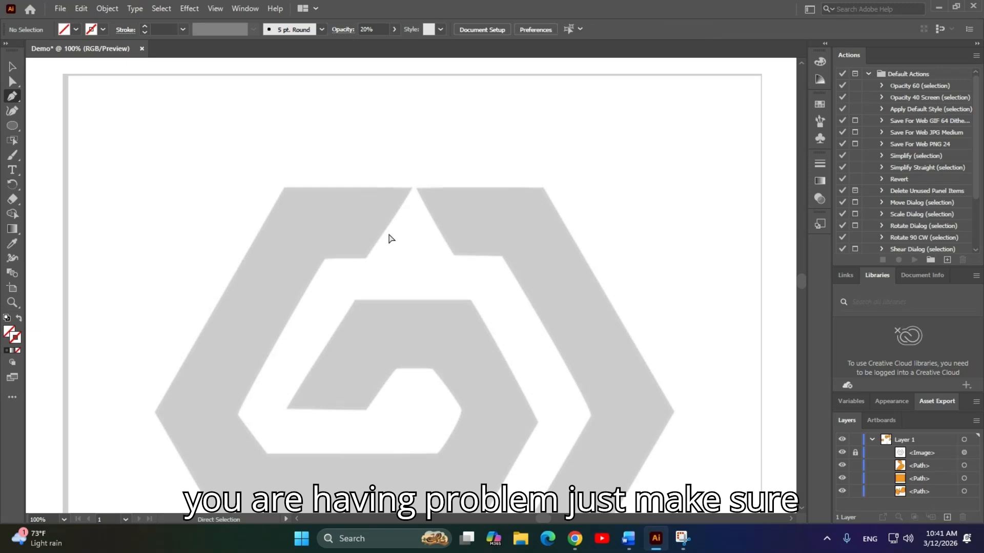
Start a path along the slanted end of the logo's left arm, from its lower inner corner to the tip at the gap.
{"action": "scroll", "coordinate": [413, 202], "scroll_direction": "up", "scroll_amount": 4}
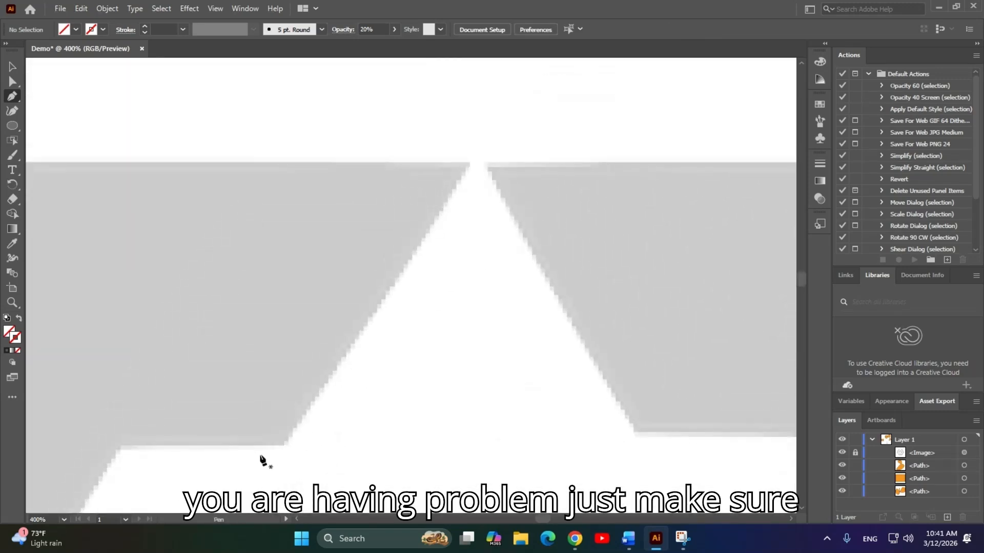
{"action": "left_click", "coordinate": [282, 443]}
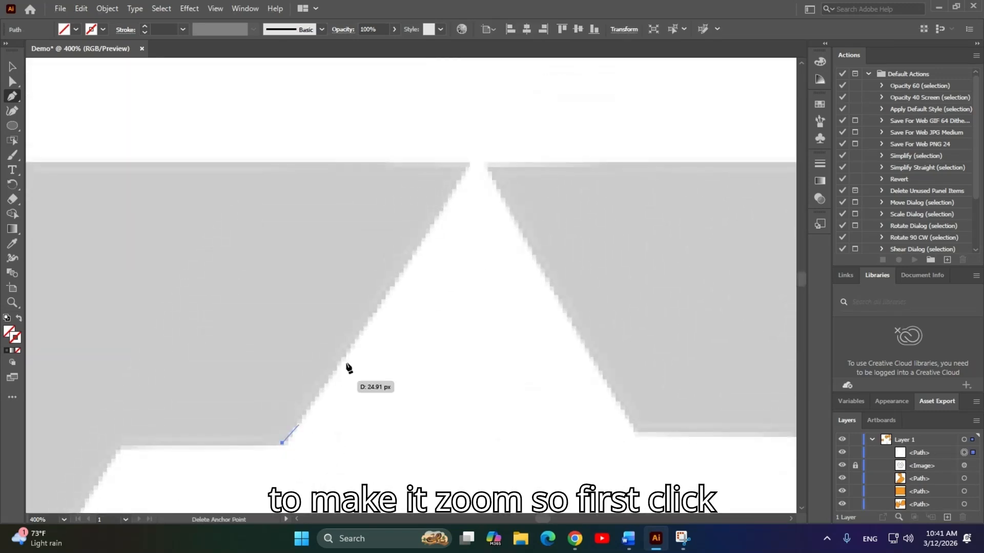
{"action": "left_click", "coordinate": [467, 168]}
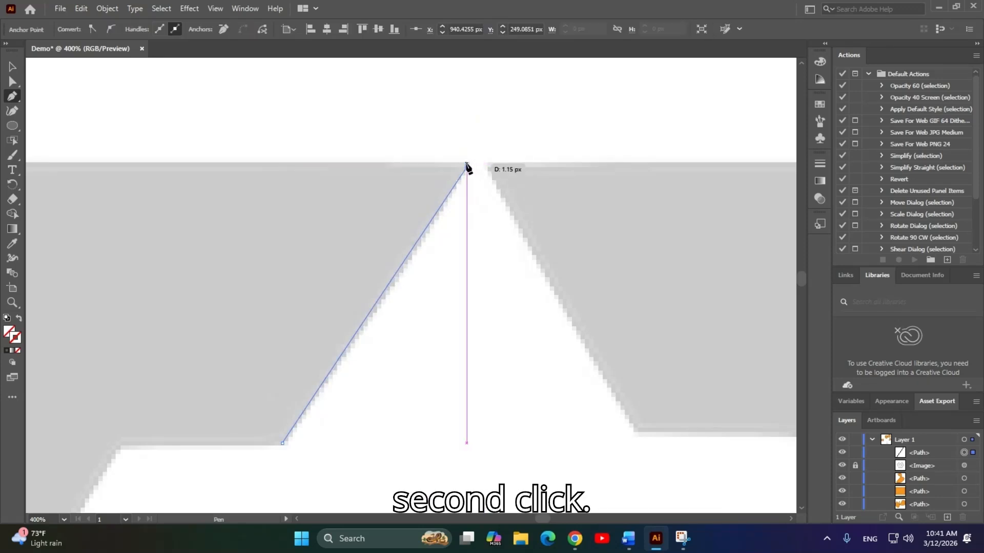
{"action": "key", "text": "ctrl+z"}
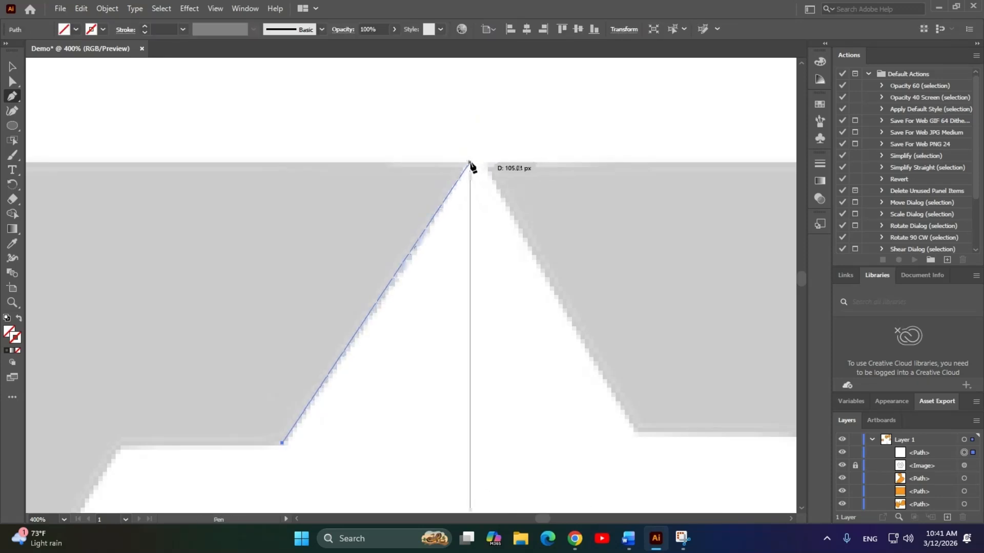
{"action": "left_click", "coordinate": [469, 162]}
Extend the path along the left arm's top edge to its outer corner and down to the hexagon's leftmost corner.
{"action": "scroll", "coordinate": [358, 228], "scroll_direction": "down", "scroll_amount": 1}
{"action": "left_click_drag", "start_coordinate": [358, 228], "coordinate": [778, 188]}
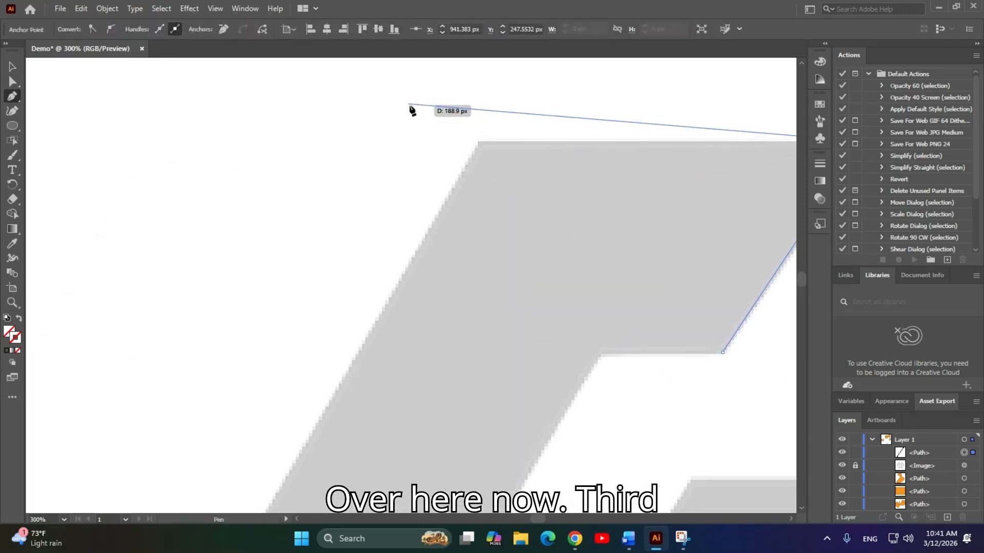
{"action": "left_click", "coordinate": [476, 142]}
{"action": "scroll", "coordinate": [465, 281], "scroll_direction": "down", "scroll_amount": 3}
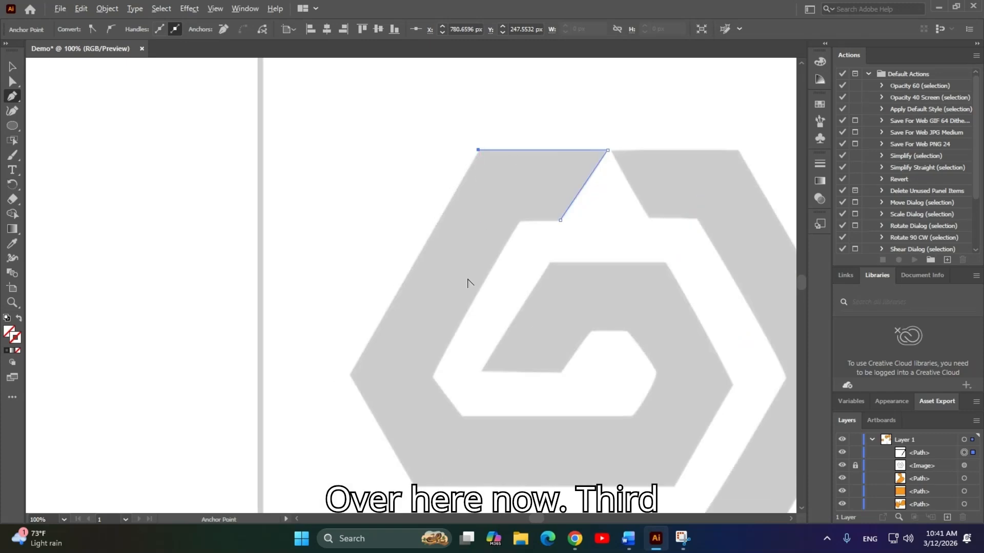
{"action": "left_click", "coordinate": [352, 376]}
{"action": "left_click_drag", "start_coordinate": [351, 376], "coordinate": [298, 201]}
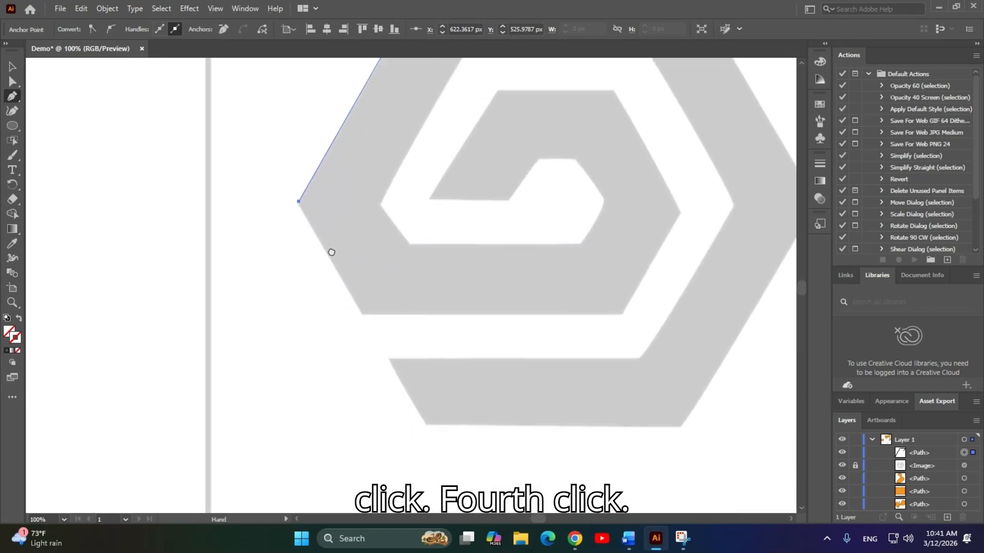
Continue the path along the spiral's lower-left, bottom and lower-right outer edges to its rightmost corner.
{"action": "left_click", "coordinate": [361, 312]}
{"action": "key", "text": "ctrl+z"}
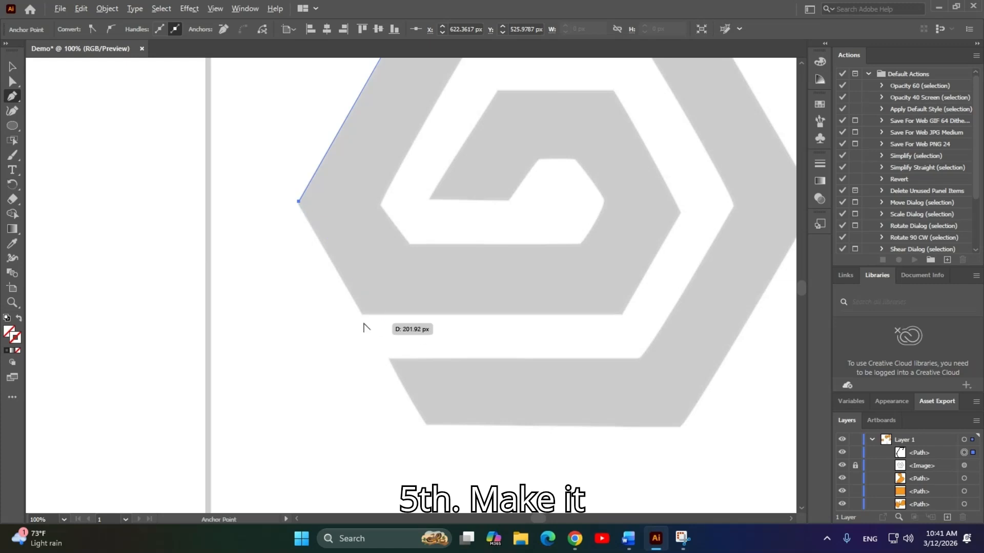
{"action": "scroll", "coordinate": [377, 330], "scroll_direction": "up", "scroll_amount": 4}
{"action": "left_click", "coordinate": [387, 304]}
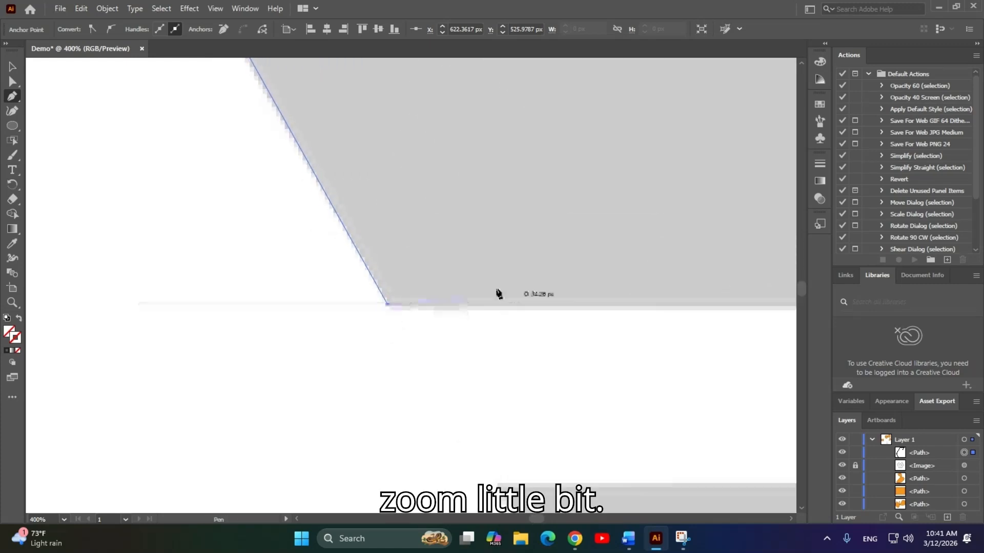
{"action": "scroll", "coordinate": [465, 305], "scroll_direction": "down", "scroll_amount": 3}
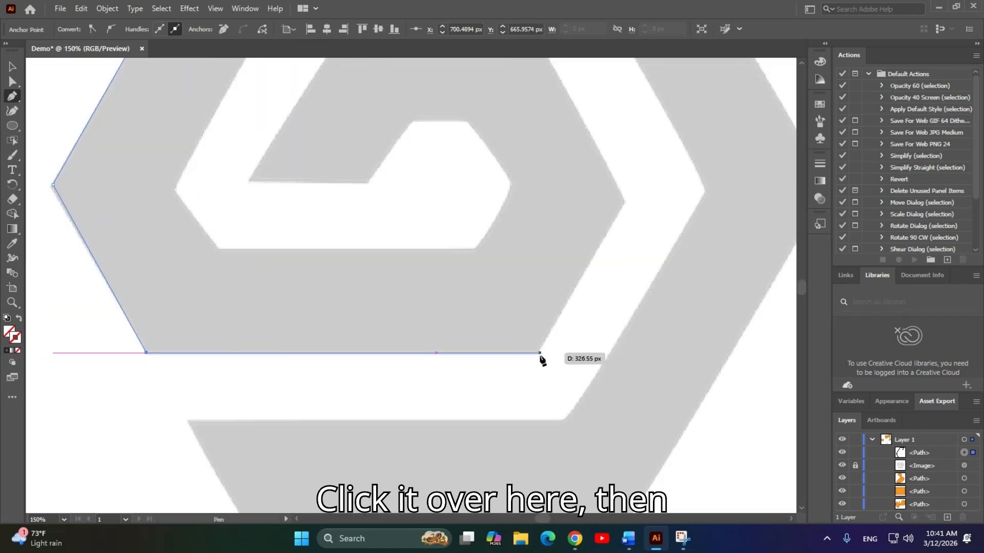
{"action": "left_click", "coordinate": [538, 353]}
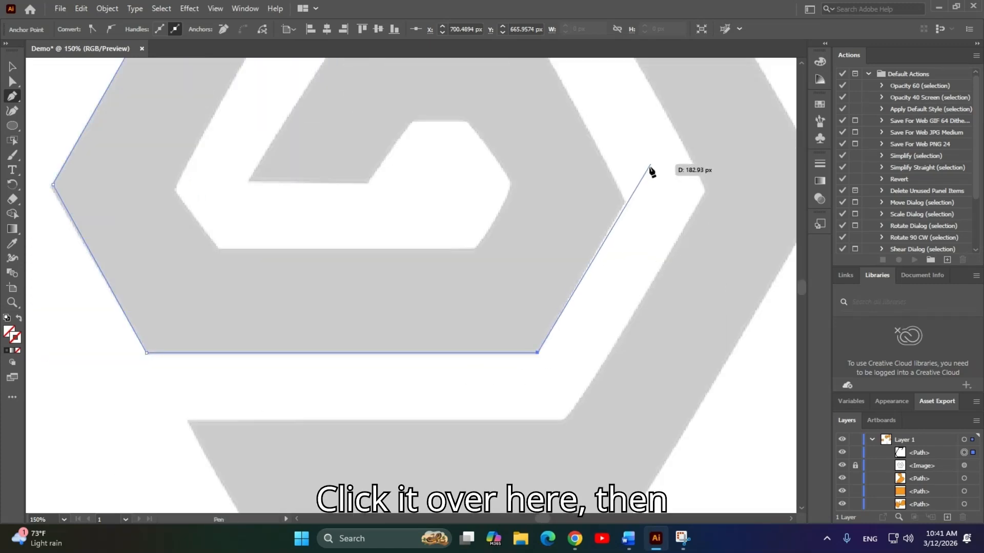
{"action": "left_click", "coordinate": [624, 201]}
Trace the inner spiral's upper edges, its pointed end and the slanted edge up to the central opening's upper corner.
{"action": "scroll", "coordinate": [617, 252], "scroll_direction": "up", "scroll_amount": 4}
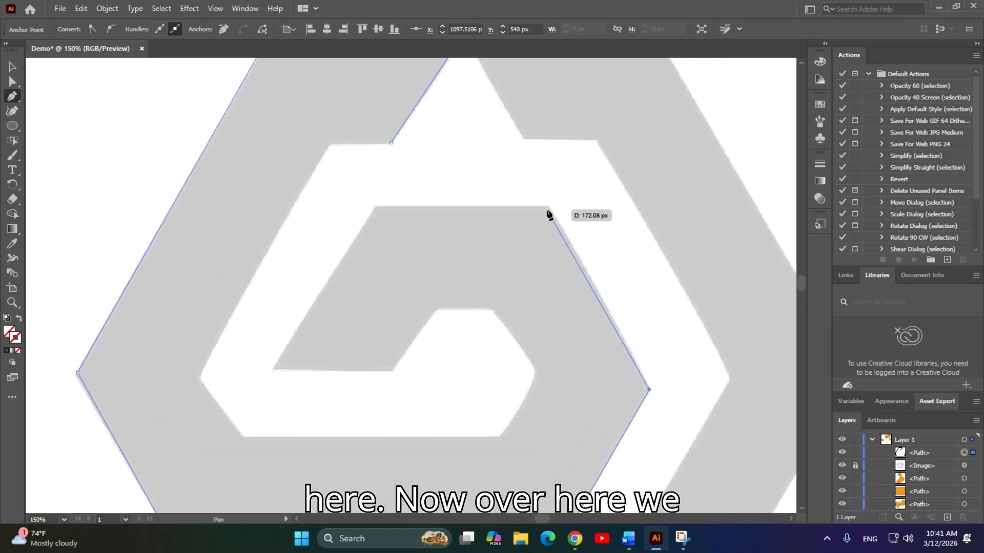
{"action": "left_click", "coordinate": [548, 206]}
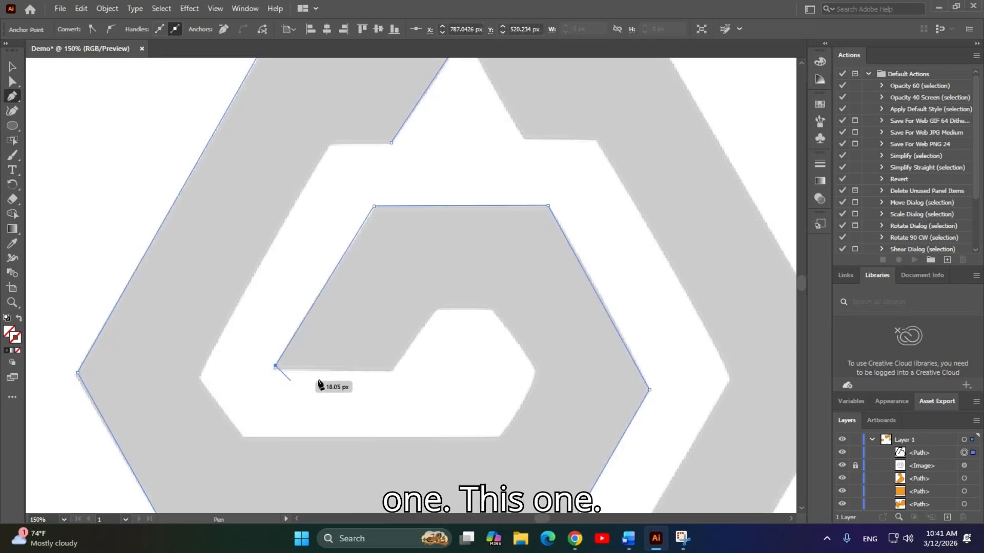
{"action": "left_click", "coordinate": [276, 368]}
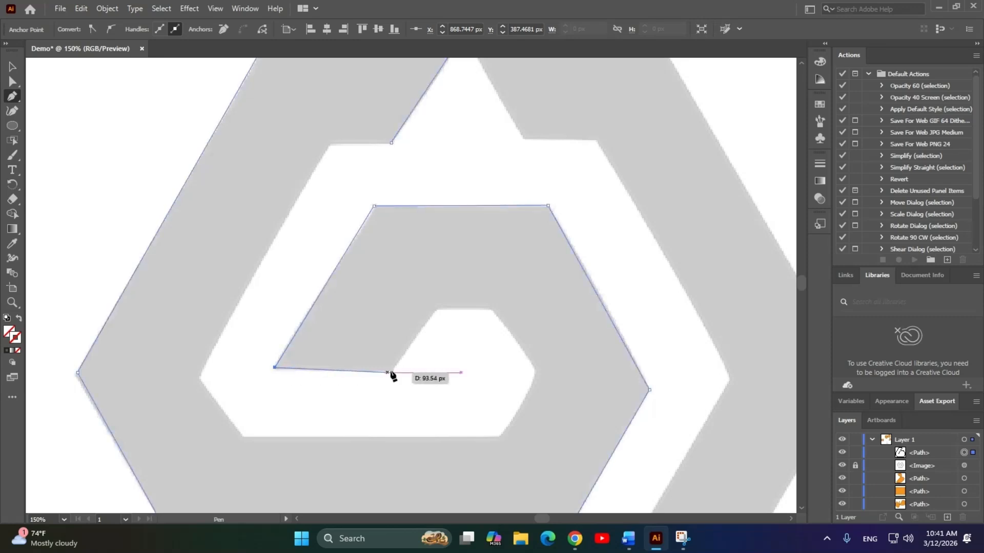
{"action": "left_click", "coordinate": [392, 369]}
{"action": "left_click", "coordinate": [435, 310]}
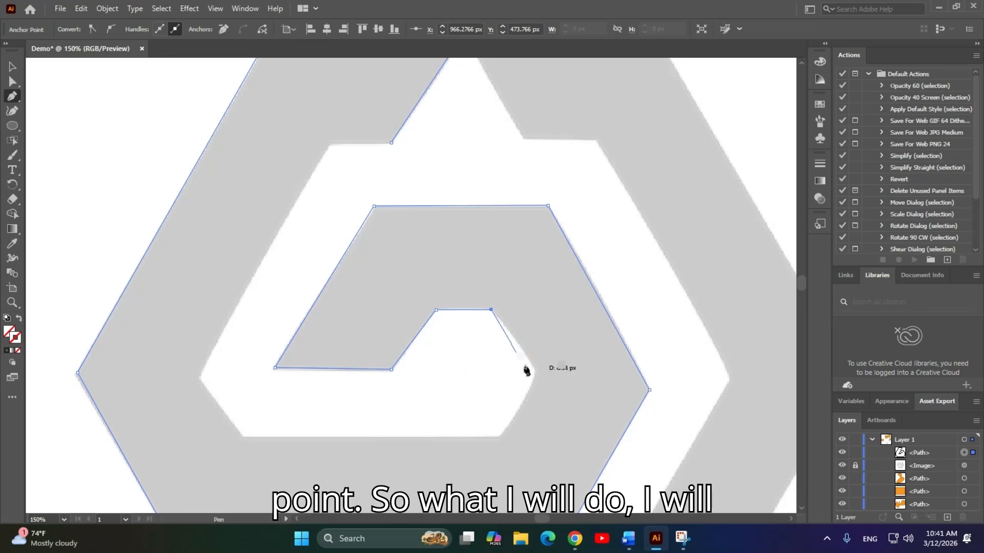
Trace the central opening with a slightly curved anchor at its right side, then straight edges to its lower-right and lower-left corners.
{"action": "left_click_drag", "start_coordinate": [534, 373], "coordinate": [533, 387]}
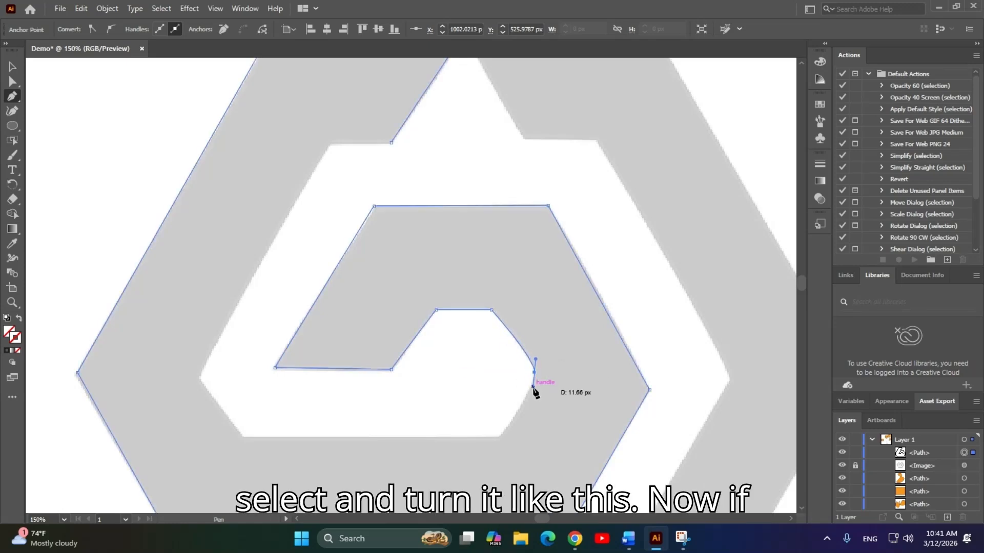
{"action": "left_click", "coordinate": [501, 439]}
{"action": "left_click_drag", "start_coordinate": [244, 450], "coordinate": [356, 446]}
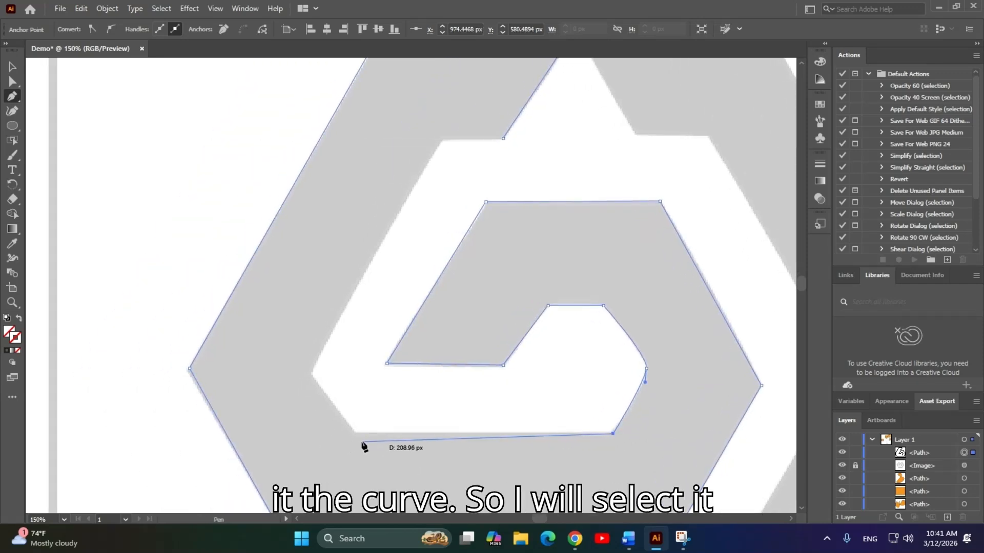
{"action": "left_click", "coordinate": [354, 434]}
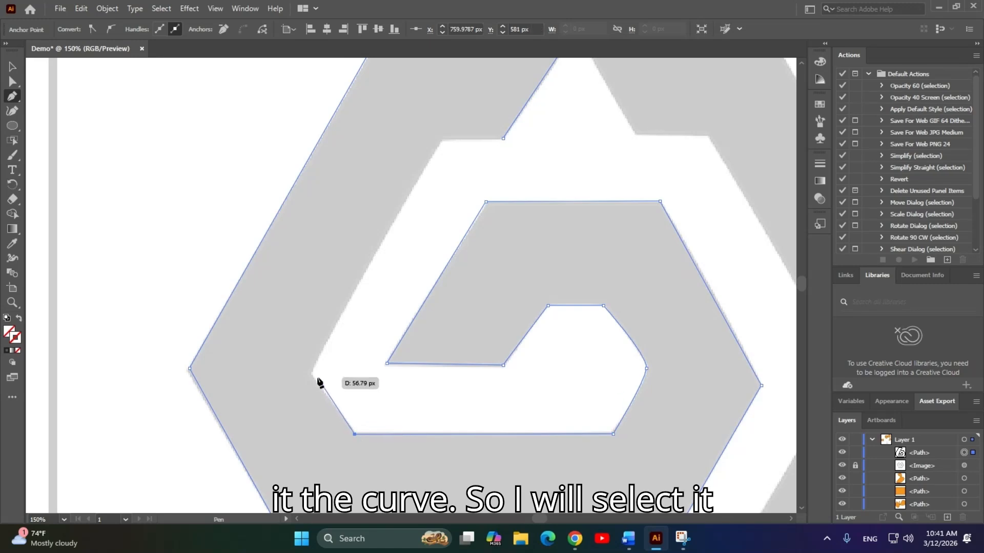
Trace the channel's left corner and the upper-left arm's inner corner, and close the spiral path at its starting anchor.
{"action": "left_click", "coordinate": [310, 373]}
{"action": "left_click_drag", "start_coordinate": [354, 214], "coordinate": [316, 327]}
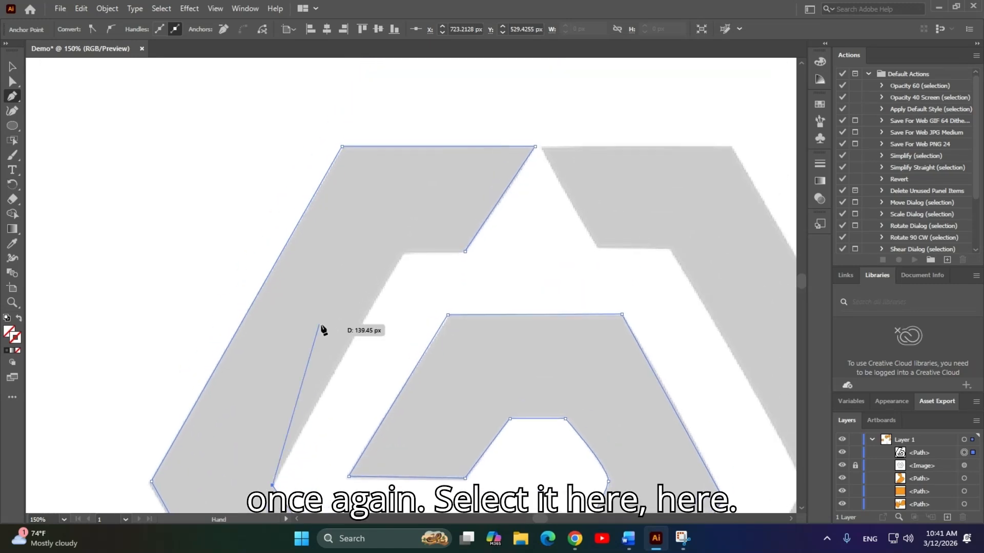
{"action": "left_click", "coordinate": [404, 253]}
{"action": "scroll", "coordinate": [403, 256], "scroll_direction": "up", "scroll_amount": 3}
{"action": "scroll", "coordinate": [424, 291], "scroll_direction": "right", "scroll_amount": 3}
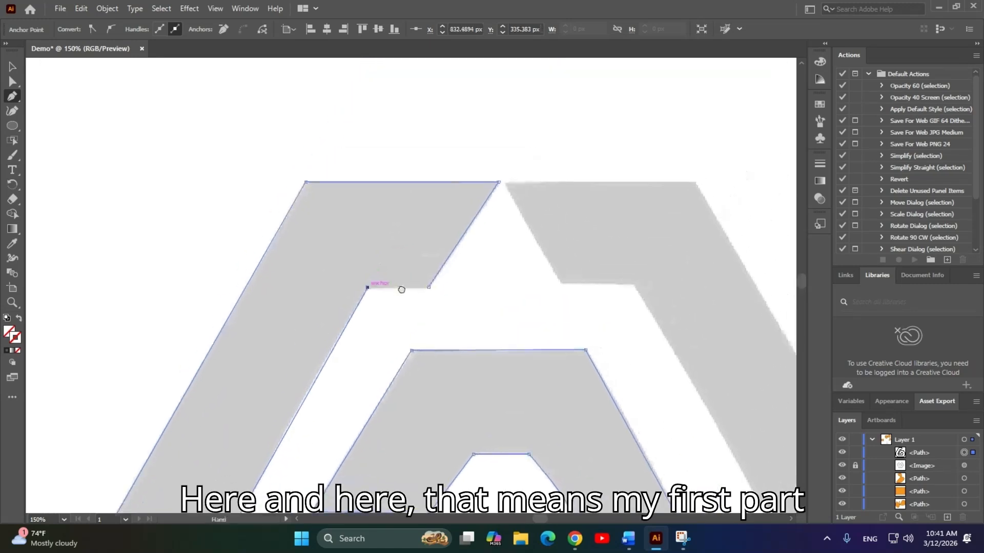
{"action": "left_click", "coordinate": [428, 288]}
{"action": "scroll", "coordinate": [495, 278], "scroll_direction": "down", "scroll_amount": 2}
{"action": "left_click_drag", "start_coordinate": [531, 330], "coordinate": [451, 262]}
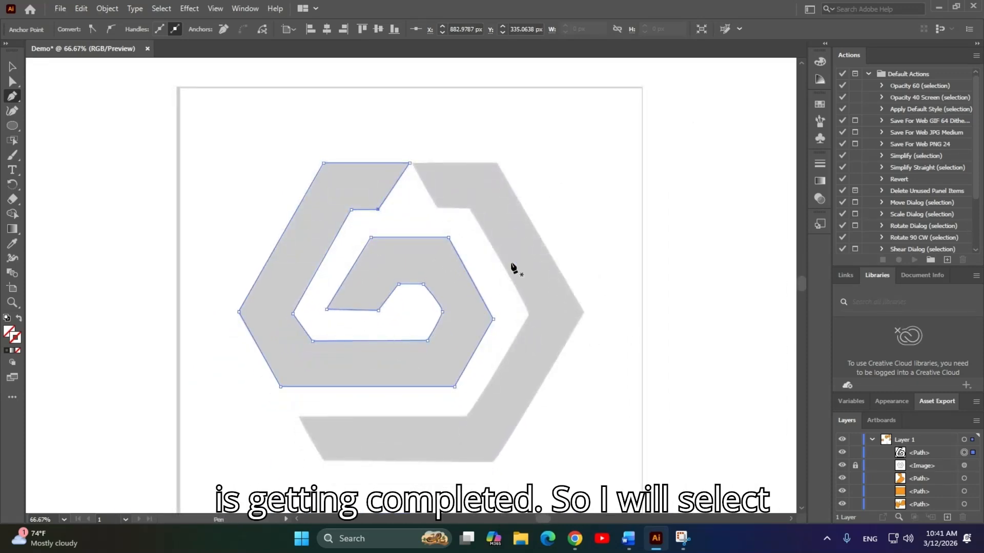
Round the central opening's upper-left and upper-right corners with the Direct Selection tool, using a radius of about 6.7 px for the upper-right one.
{"action": "key", "text": "v"}
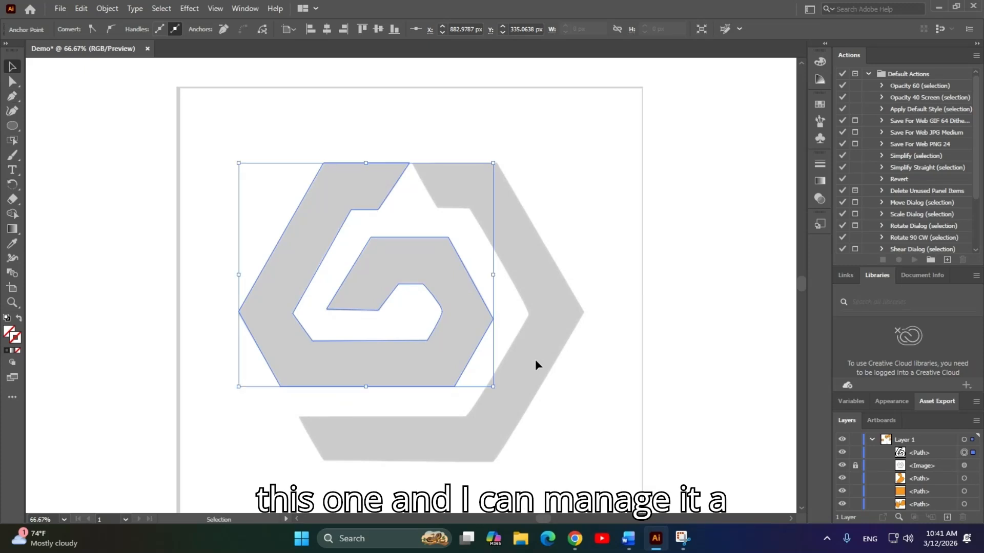
{"action": "scroll", "coordinate": [447, 300], "scroll_direction": "up", "scroll_amount": 2}
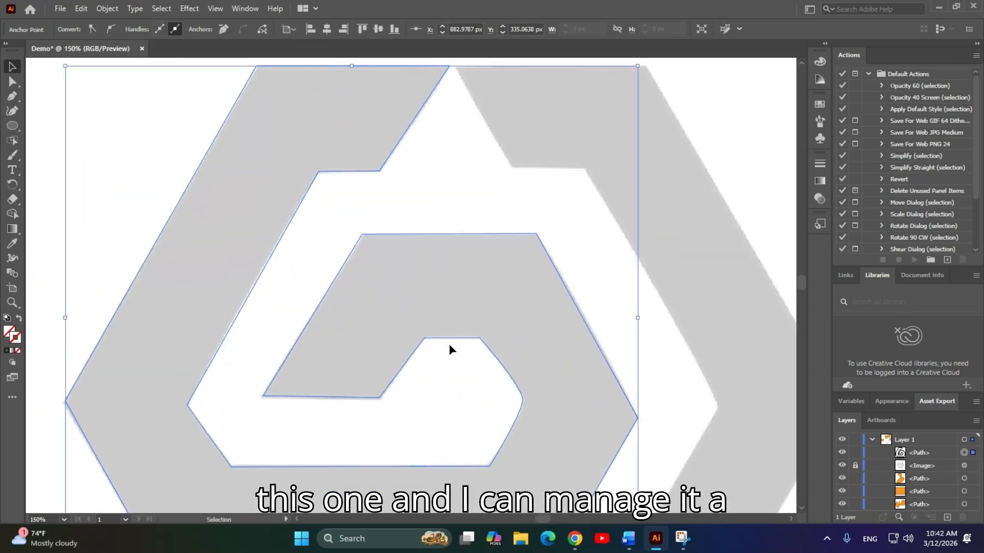
{"action": "key", "text": "a"}
{"action": "left_click_drag", "start_coordinate": [444, 367], "coordinate": [388, 297]}
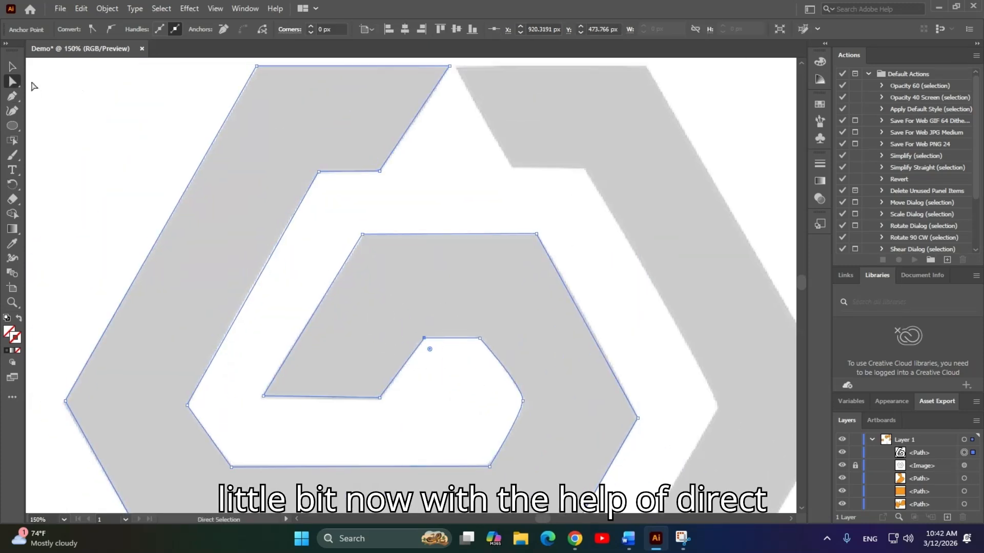
{"action": "left_click", "coordinate": [21, 86]}
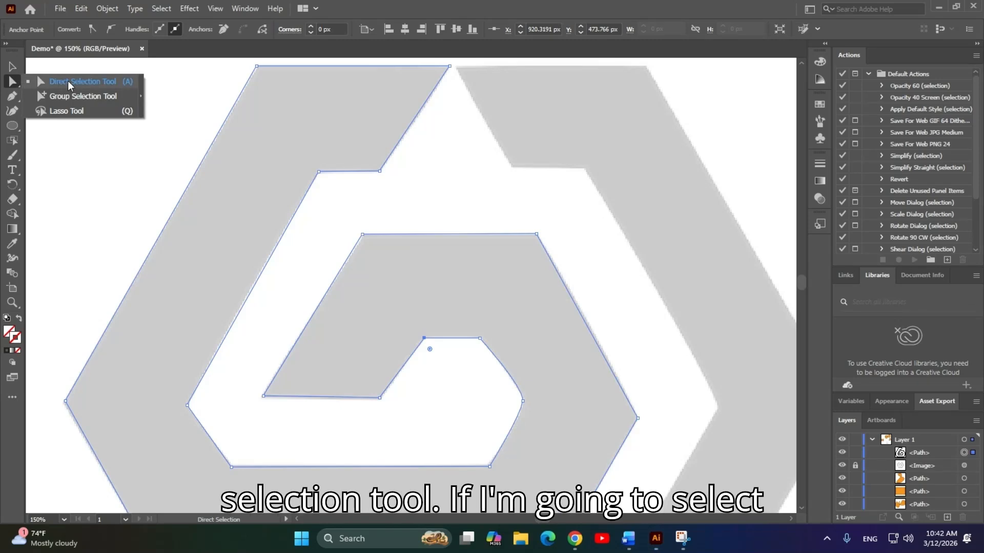
{"action": "left_click", "coordinate": [68, 81]}
{"action": "left_click_drag", "start_coordinate": [464, 378], "coordinate": [520, 310]}
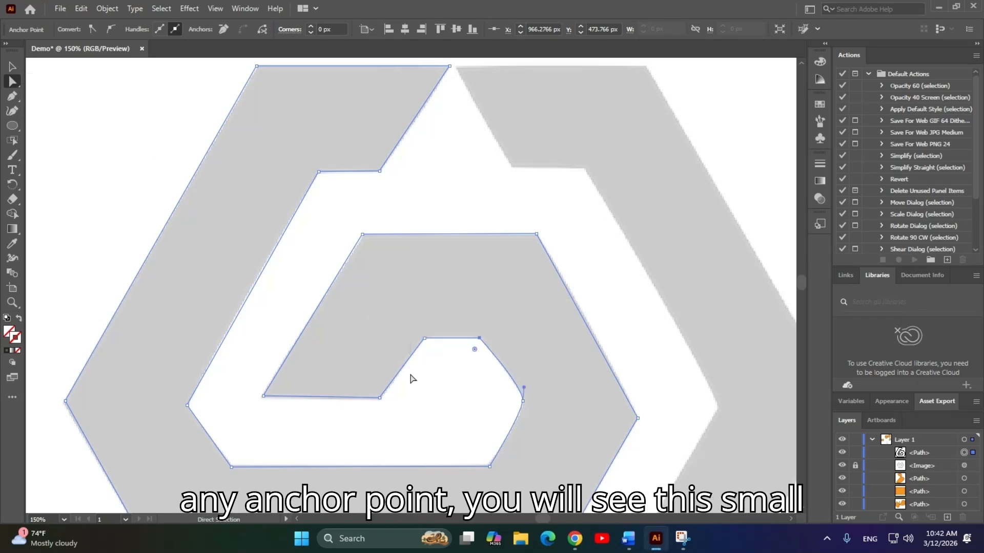
{"action": "scroll", "coordinate": [455, 366], "scroll_direction": "up", "scroll_amount": 4}
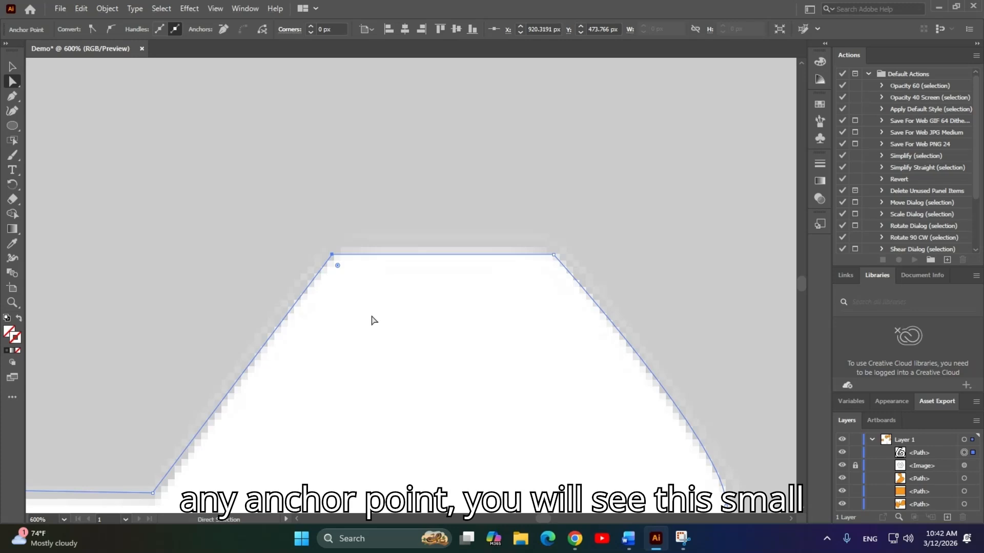
{"action": "left_click_drag", "start_coordinate": [337, 267], "coordinate": [348, 292]}
{"action": "left_click", "coordinate": [553, 255]}
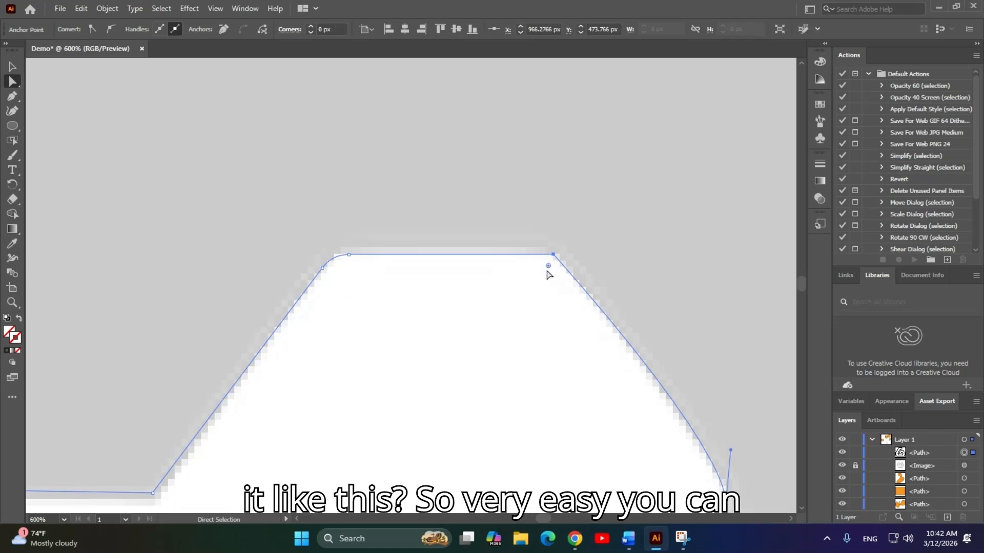
{"action": "left_click_drag", "start_coordinate": [546, 269], "coordinate": [532, 285]}
Round the central opening's lower-right corner with a small radius of about 2.1 px.
{"action": "scroll", "coordinate": [533, 284], "scroll_direction": "down", "scroll_amount": 2}
{"action": "scroll", "coordinate": [531, 280], "scroll_direction": "down", "scroll_amount": 1}
{"action": "left_click_drag", "start_coordinate": [489, 379], "coordinate": [490, 319]}
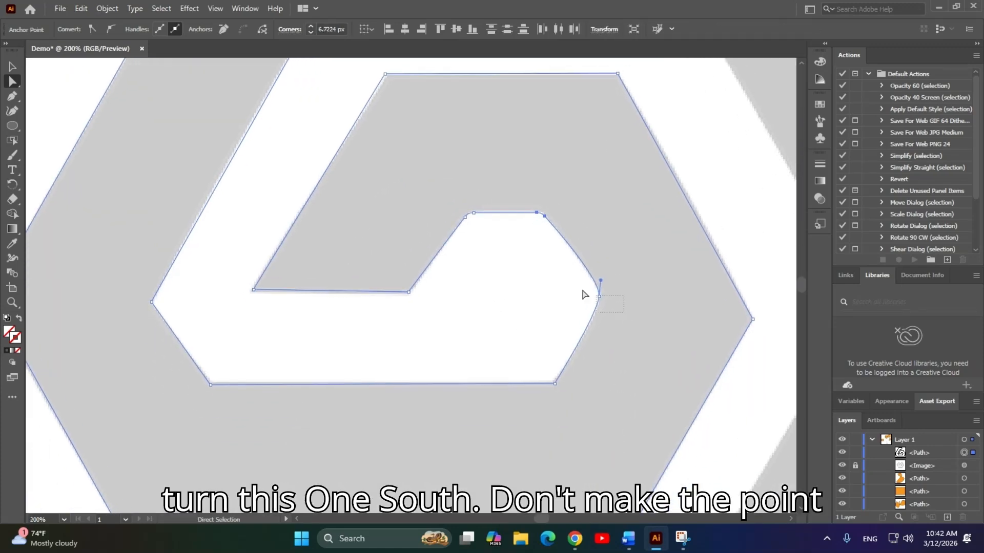
{"action": "left_click", "coordinate": [600, 297]}
{"action": "scroll", "coordinate": [638, 328], "scroll_direction": "up", "scroll_amount": 3}
{"action": "scroll", "coordinate": [527, 252], "scroll_direction": "down", "scroll_amount": 2}
{"action": "left_click_drag", "start_coordinate": [408, 339], "coordinate": [446, 333]}
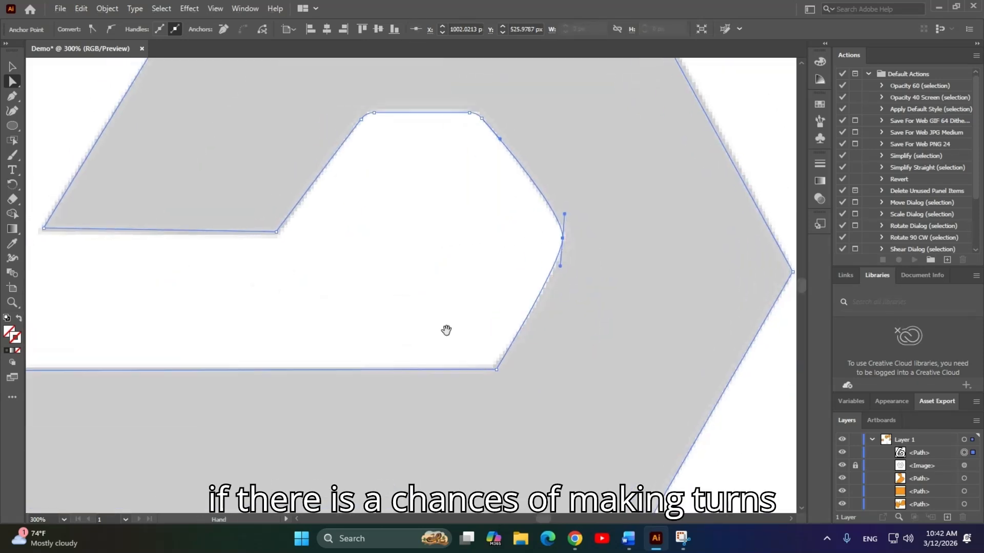
{"action": "left_click", "coordinate": [497, 370]}
{"action": "scroll", "coordinate": [509, 376], "scroll_direction": "up", "scroll_amount": 5}
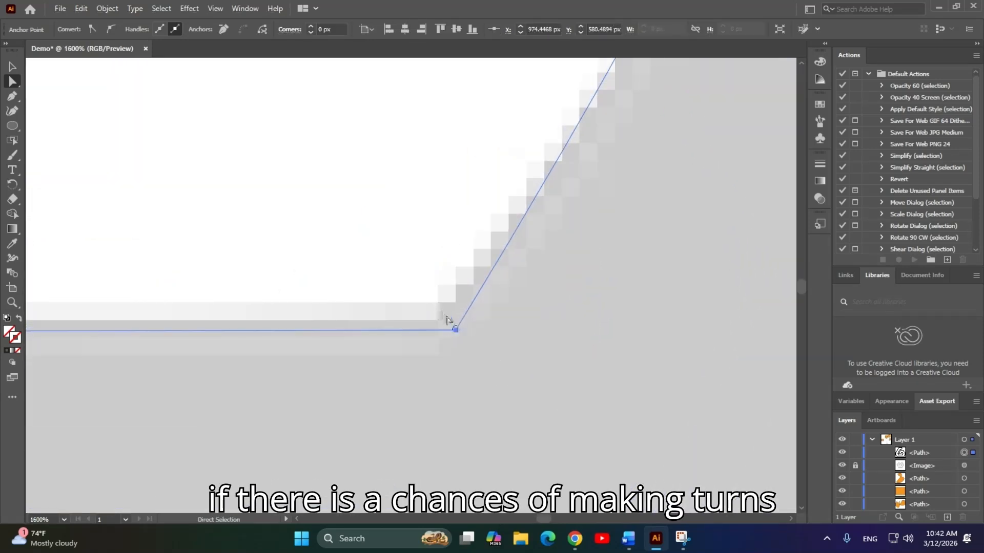
{"action": "left_click_drag", "start_coordinate": [448, 321], "coordinate": [440, 304]}
Round the inner channel's lower-left corner to about 7 px and its leftmost corner to about 5.7 px.
{"action": "scroll", "coordinate": [315, 211], "scroll_direction": "down", "scroll_amount": 1}
{"action": "left_click_drag", "start_coordinate": [317, 191], "coordinate": [470, 326]}
{"action": "scroll", "coordinate": [428, 282], "scroll_direction": "down", "scroll_amount": 4}
{"action": "left_click_drag", "start_coordinate": [300, 206], "coordinate": [460, 364]}
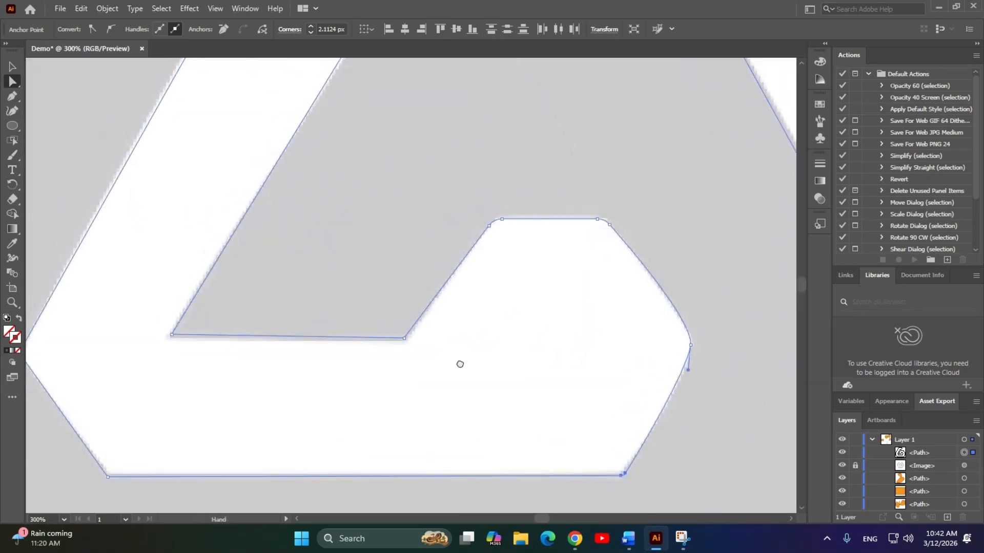
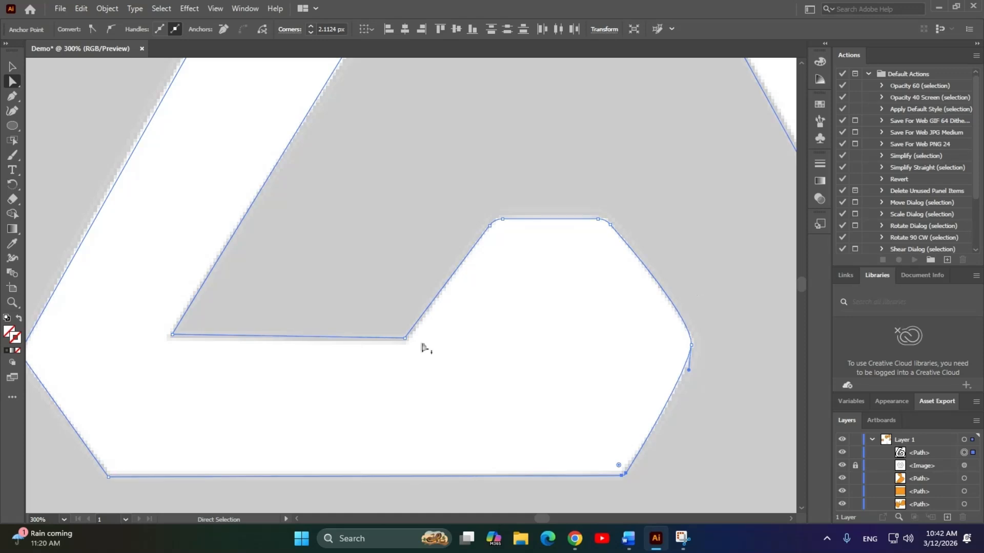
{"action": "scroll", "coordinate": [405, 350], "scroll_direction": "down", "scroll_amount": 2}
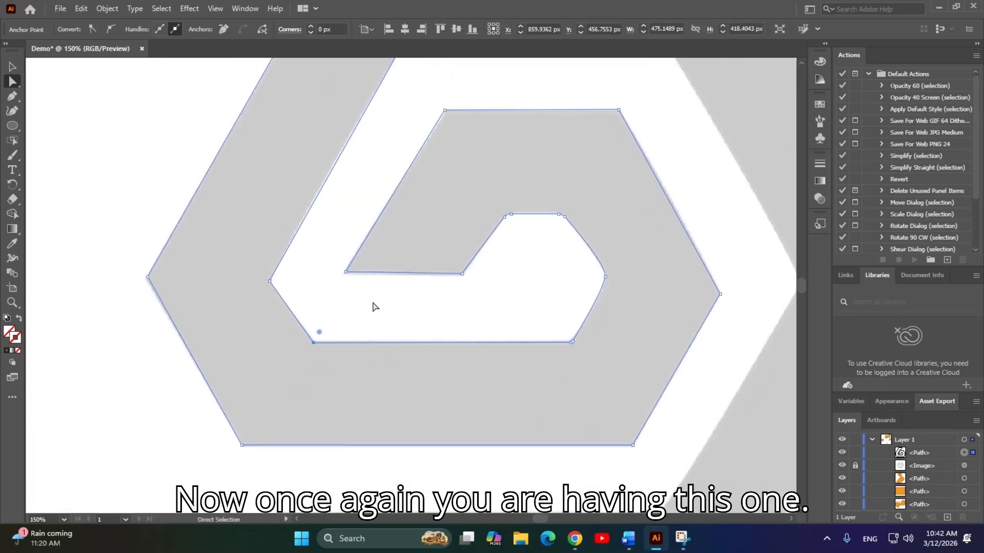
{"action": "scroll", "coordinate": [333, 329], "scroll_direction": "up", "scroll_amount": 2}
{"action": "left_click_drag", "start_coordinate": [299, 347], "coordinate": [302, 341]}
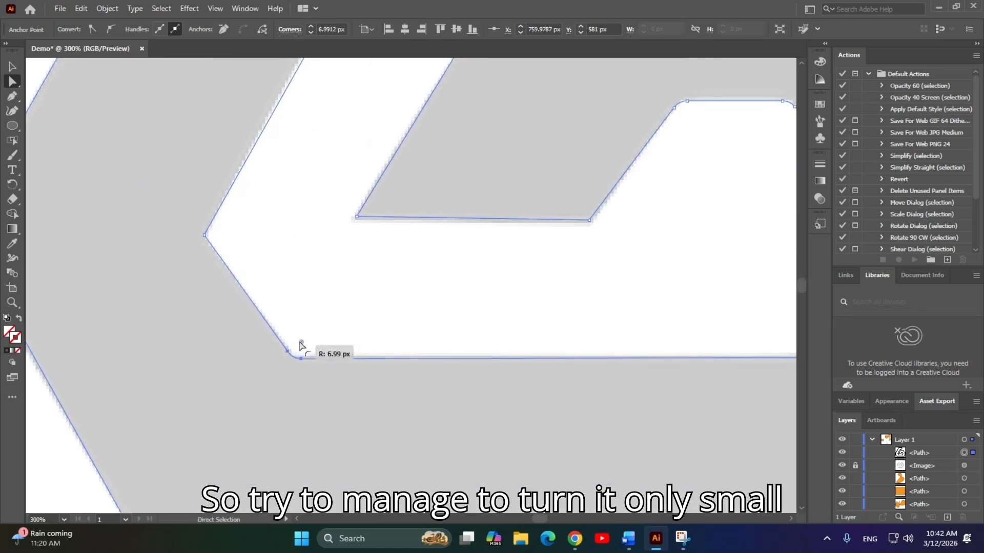
{"action": "left_click_drag", "start_coordinate": [182, 183], "coordinate": [210, 227]}
{"action": "left_click", "coordinate": [234, 279]}
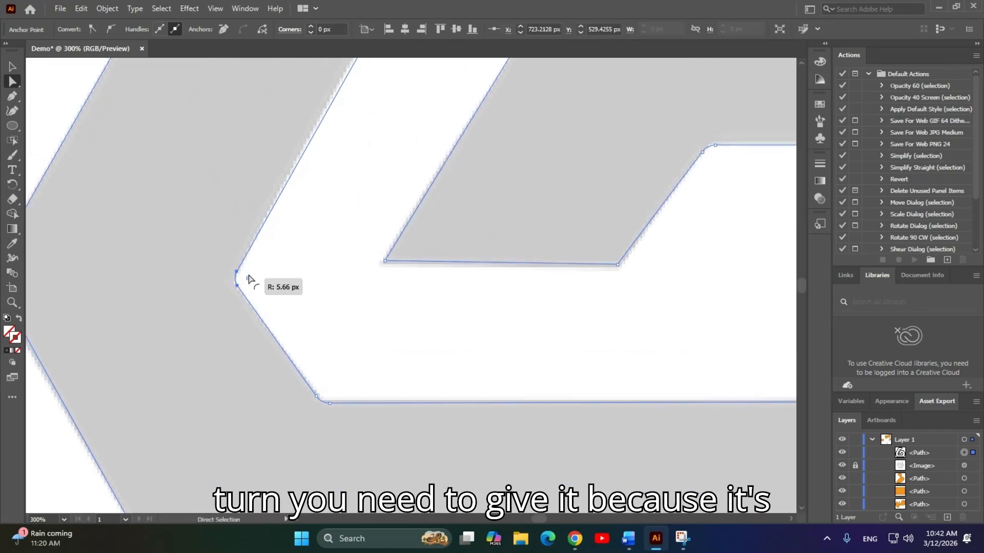
Round the inner corner beneath the spiral's upper-left arm to a radius of about 4.7 px.
{"action": "scroll", "coordinate": [377, 200], "scroll_direction": "down", "scroll_amount": 2}
{"action": "left_click_drag", "start_coordinate": [378, 200], "coordinate": [336, 294]}
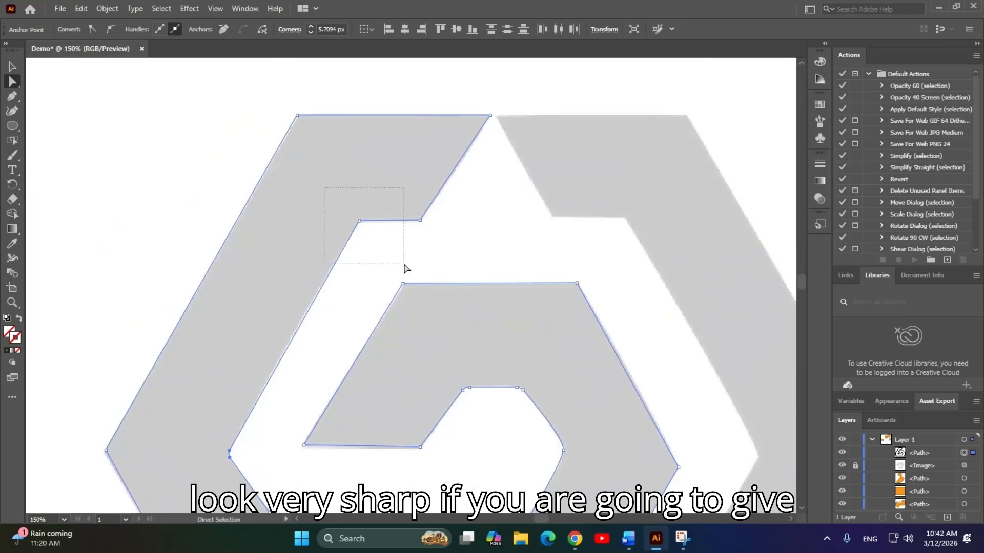
{"action": "left_click_drag", "start_coordinate": [399, 260], "coordinate": [393, 254]}
{"action": "scroll", "coordinate": [377, 237], "scroll_direction": "up", "scroll_amount": 2}
{"action": "left_click_drag", "start_coordinate": [350, 218], "coordinate": [353, 221]}
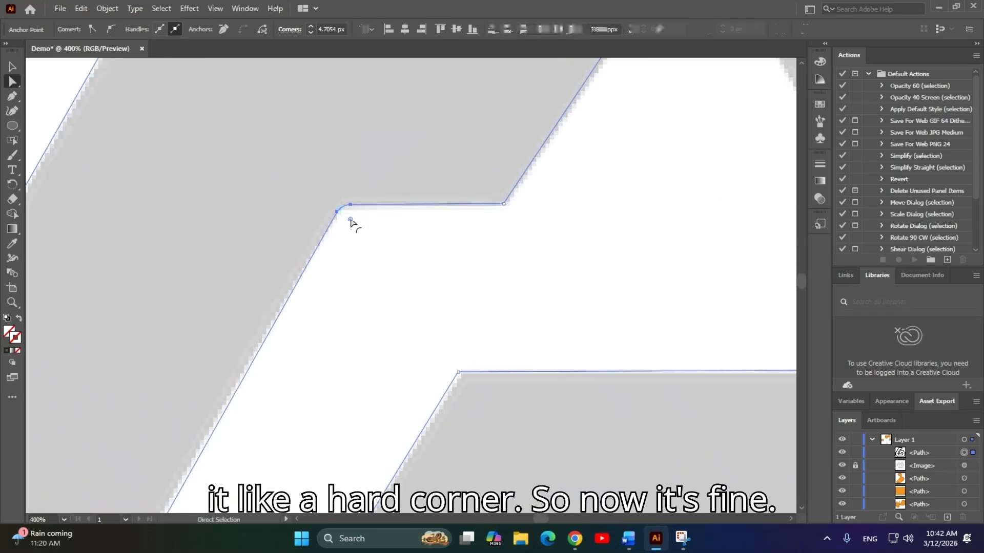
{"action": "scroll", "coordinate": [564, 277], "scroll_direction": "down", "scroll_amount": 4}
{"action": "left_click_drag", "start_coordinate": [606, 276], "coordinate": [384, 216]}
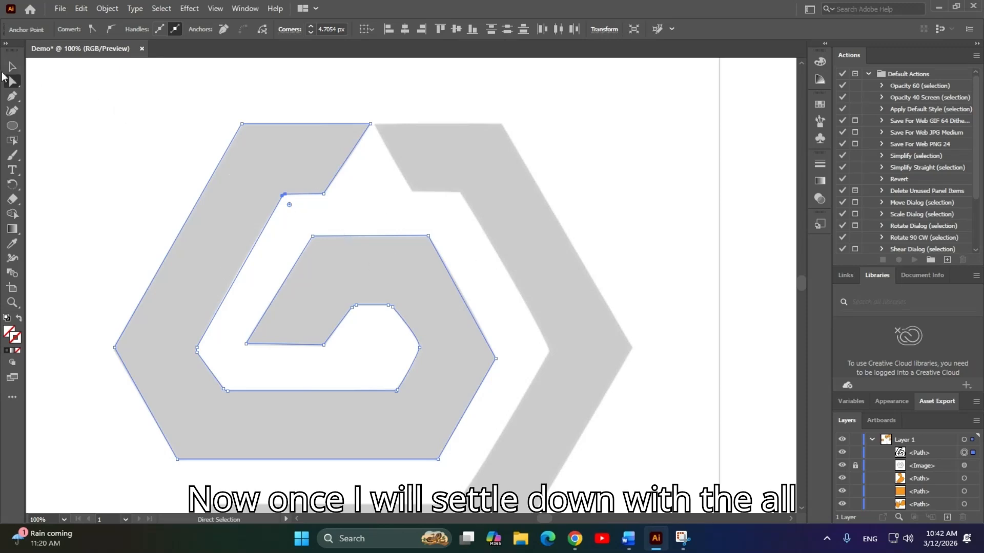
Fill the traced spiral path with red.
{"action": "left_click", "coordinate": [12, 67]}
{"action": "left_click", "coordinate": [443, 236]}
{"action": "scroll", "coordinate": [443, 237], "scroll_direction": "down", "scroll_amount": 2}
{"action": "left_click_drag", "start_coordinate": [492, 271], "coordinate": [563, 258]}
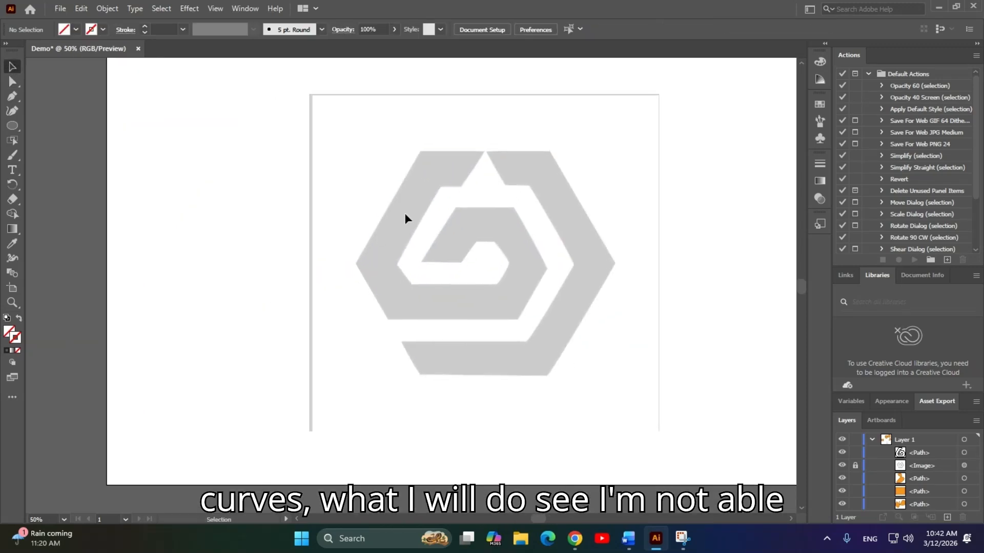
{"action": "left_click_drag", "start_coordinate": [362, 149], "coordinate": [501, 355]}
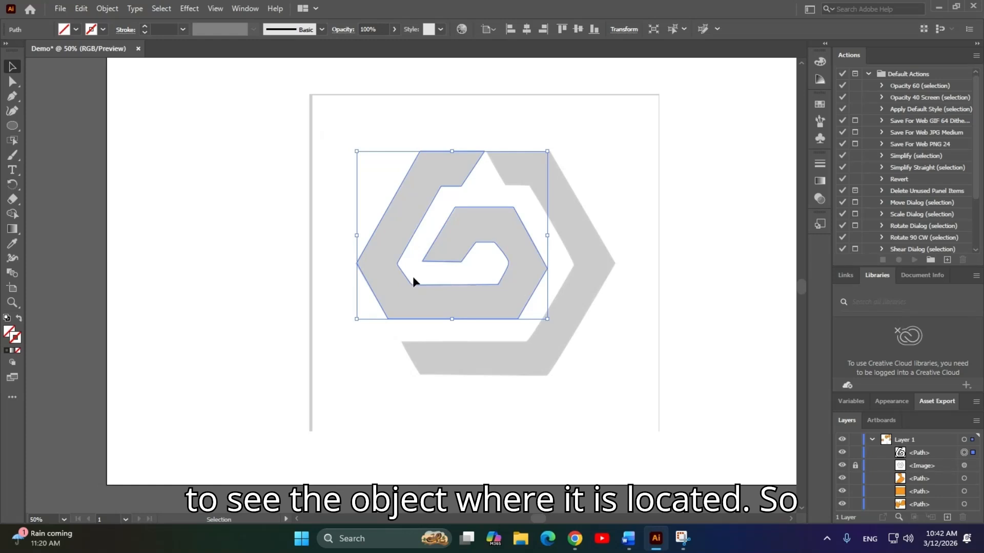
{"action": "left_click", "coordinate": [314, 223]}
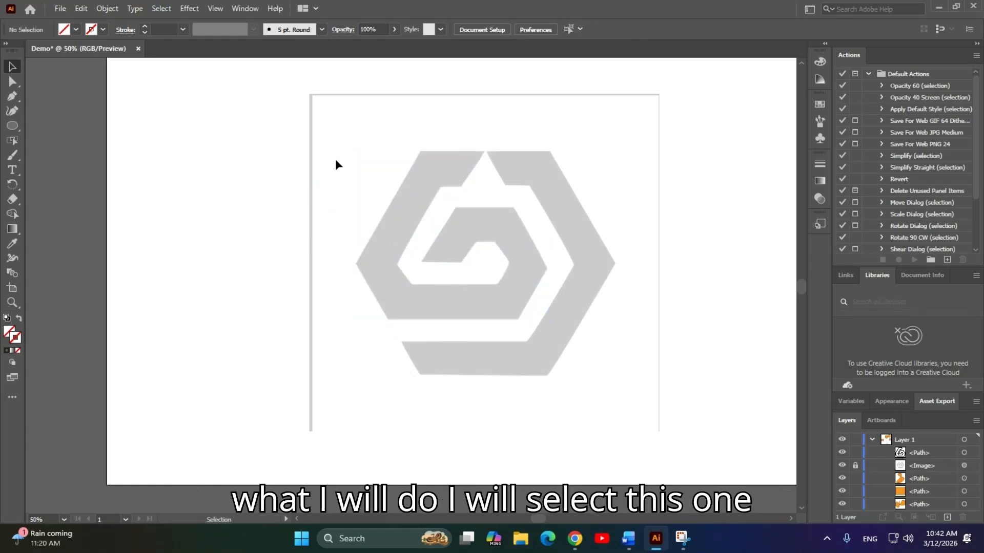
{"action": "left_click", "coordinate": [501, 290]}
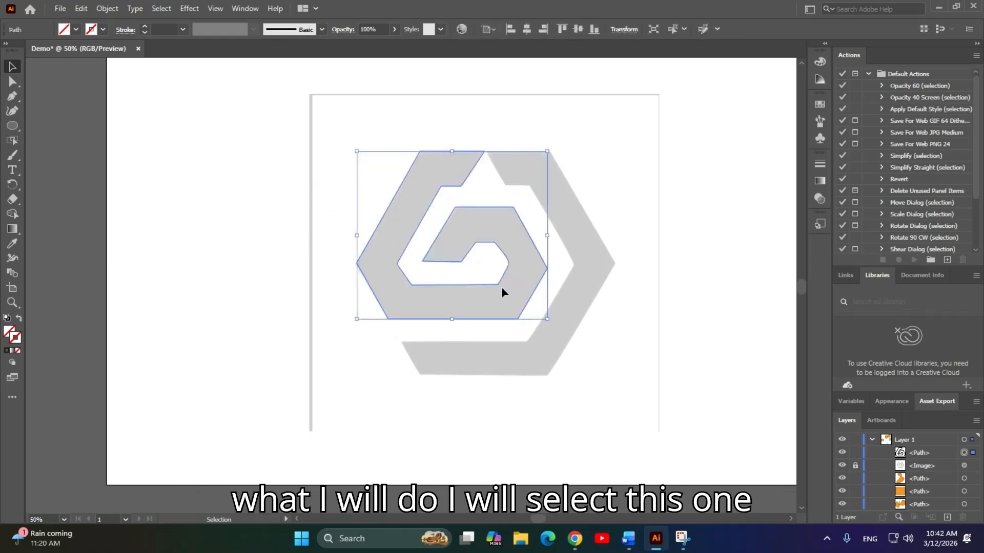
{"action": "left_click", "coordinate": [68, 31]}
{"action": "left_click", "coordinate": [43, 51]}
{"action": "left_click", "coordinate": [238, 193]}
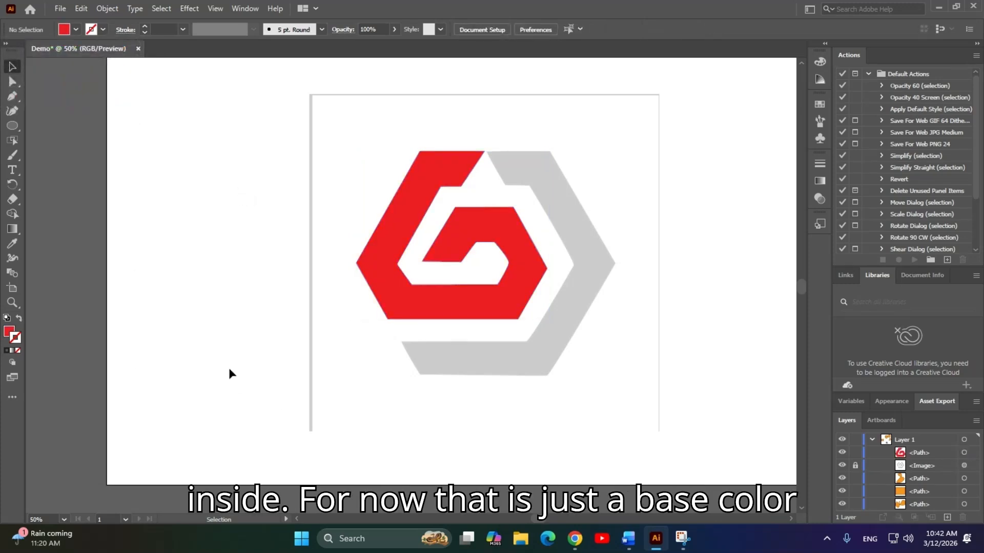
Change the spiral path's fill to black and deselect it.
{"action": "left_click_drag", "start_coordinate": [401, 164], "coordinate": [399, 352]}
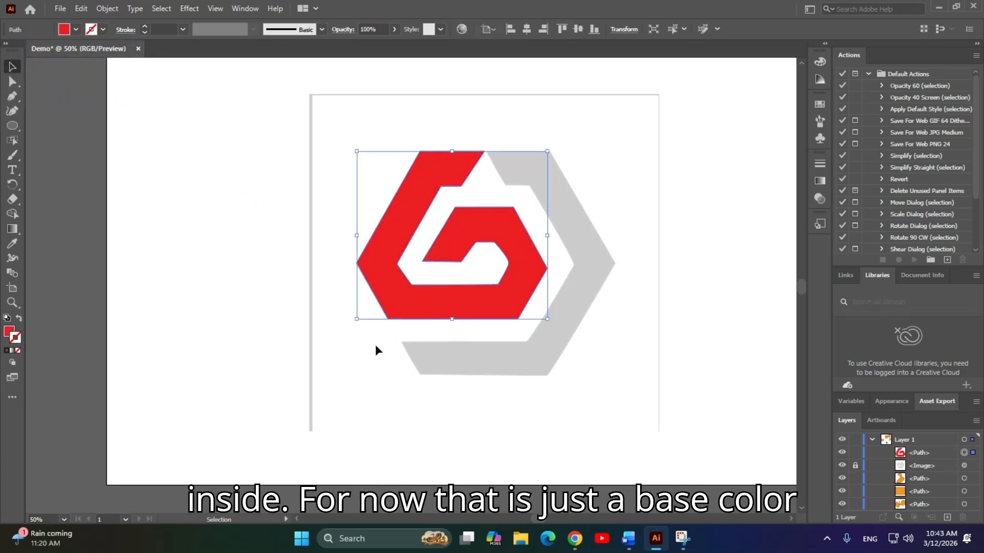
{"action": "left_click", "coordinate": [75, 31]}
{"action": "left_click", "coordinate": [35, 50]}
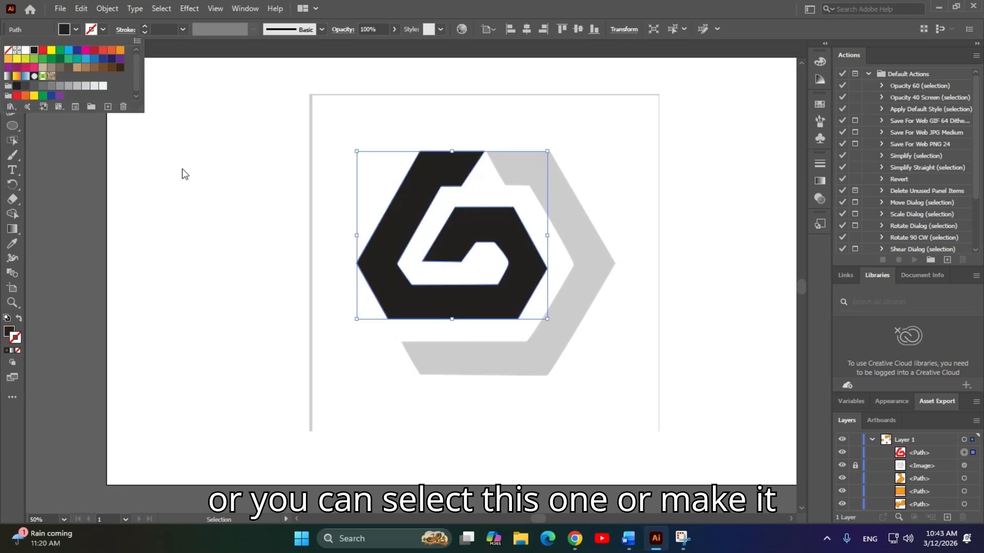
{"action": "left_click", "coordinate": [281, 348]}
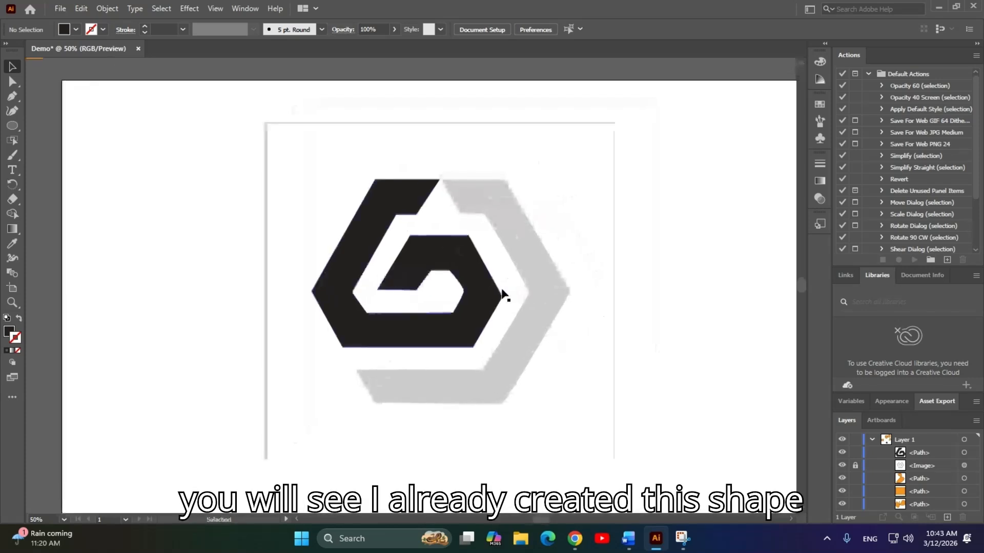
Lock the black spiral path in Layer 1.
{"action": "left_click", "coordinate": [501, 285]}
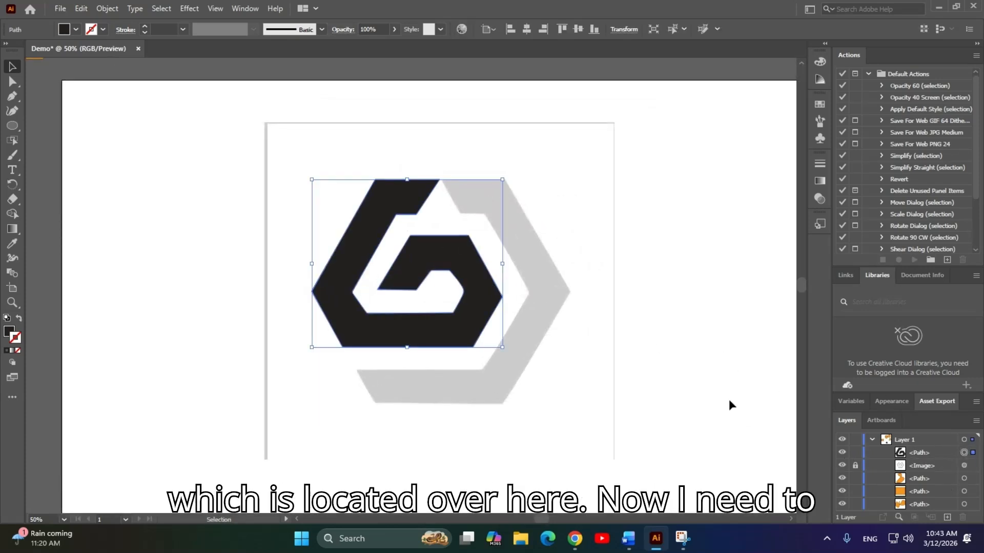
{"action": "left_click", "coordinate": [601, 241]}
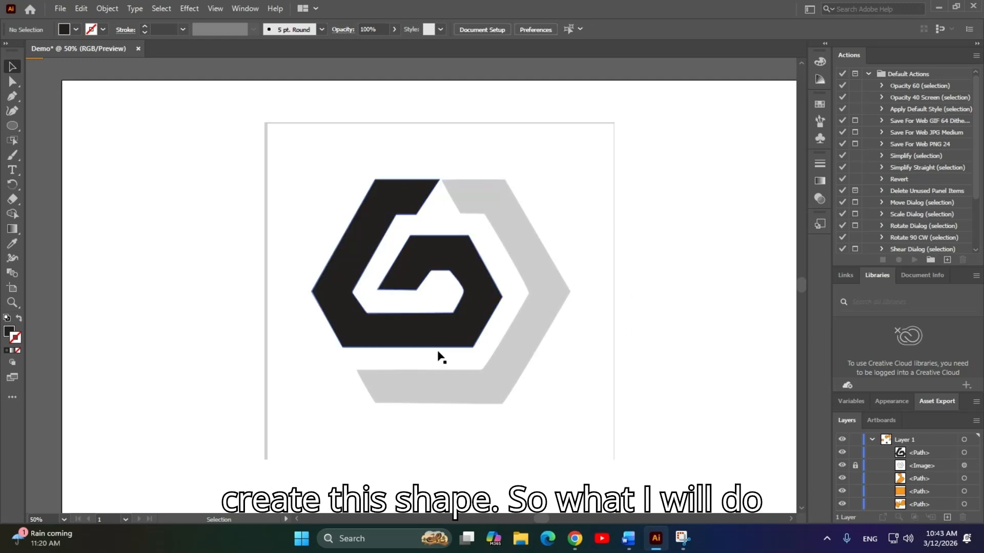
{"action": "left_click", "coordinate": [472, 276]}
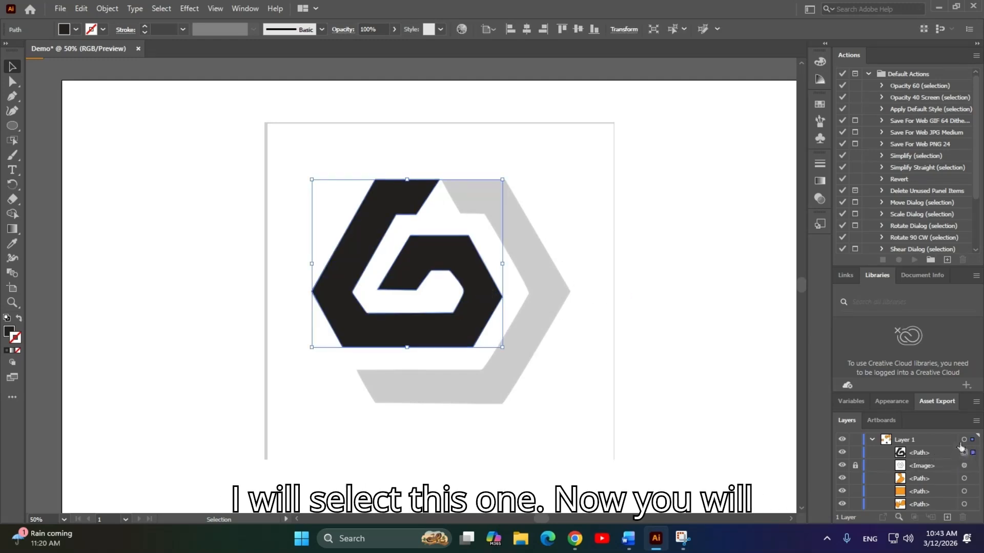
{"action": "left_click", "coordinate": [856, 453]}
{"action": "left_click_drag", "start_coordinate": [613, 285], "coordinate": [596, 315]}
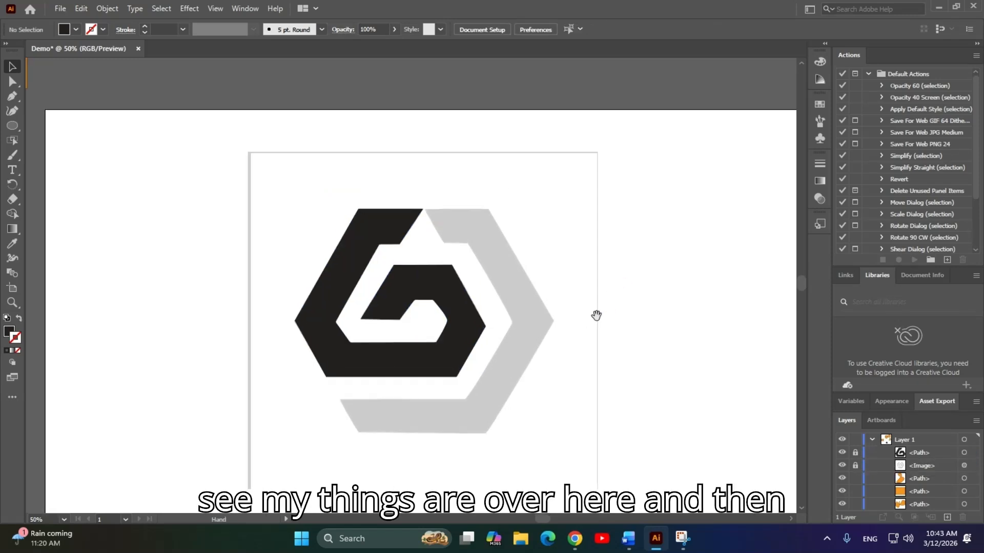
{"action": "right_click", "coordinate": [12, 101]}
{"action": "left_click", "coordinate": [56, 97]}
{"action": "scroll", "coordinate": [449, 221], "scroll_direction": "up", "scroll_amount": 2}
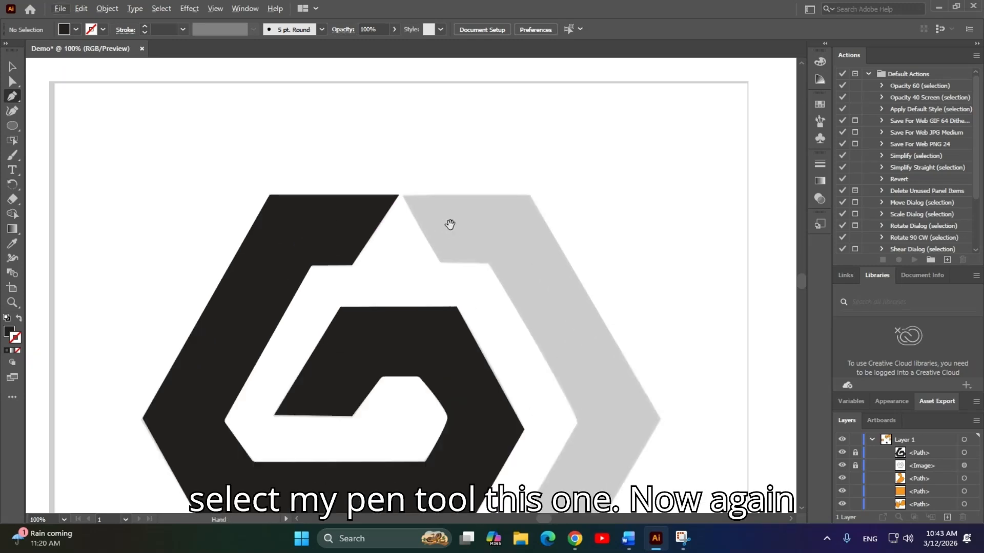
{"action": "left_click_drag", "start_coordinate": [451, 222], "coordinate": [461, 247]}
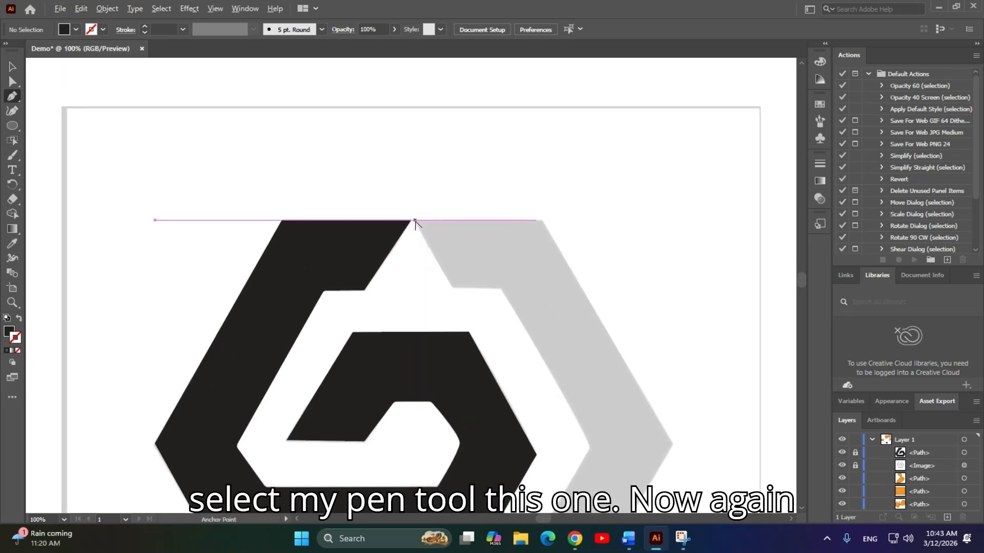
{"action": "scroll", "coordinate": [415, 221], "scroll_direction": "up", "scroll_amount": 3}
{"action": "left_click", "coordinate": [415, 218]}
{"action": "left_click_drag", "start_coordinate": [568, 261], "coordinate": [290, 260]}
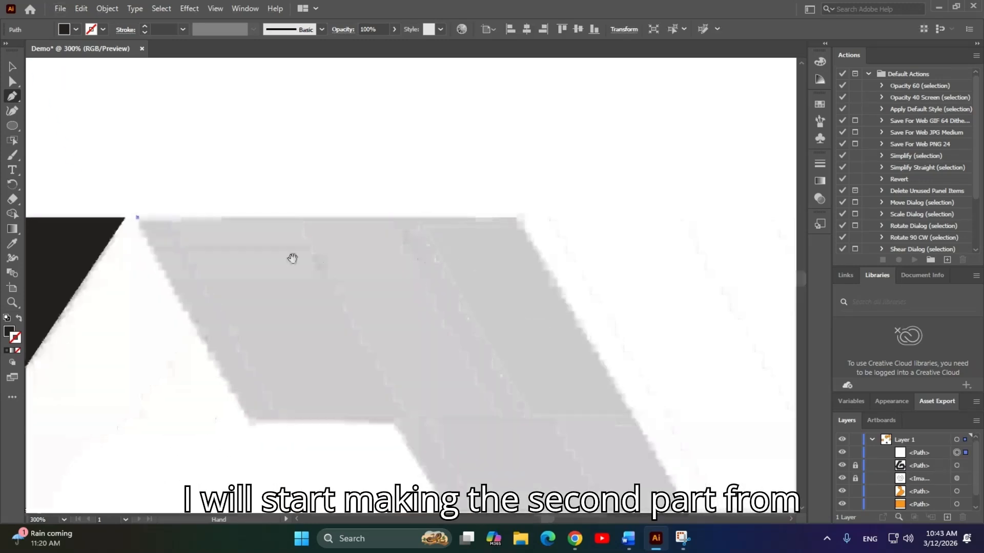
{"action": "left_click", "coordinate": [518, 217]}
{"action": "scroll", "coordinate": [559, 331], "scroll_direction": "down", "scroll_amount": 2}
{"action": "left_click_drag", "start_coordinate": [559, 331], "coordinate": [505, 248]}
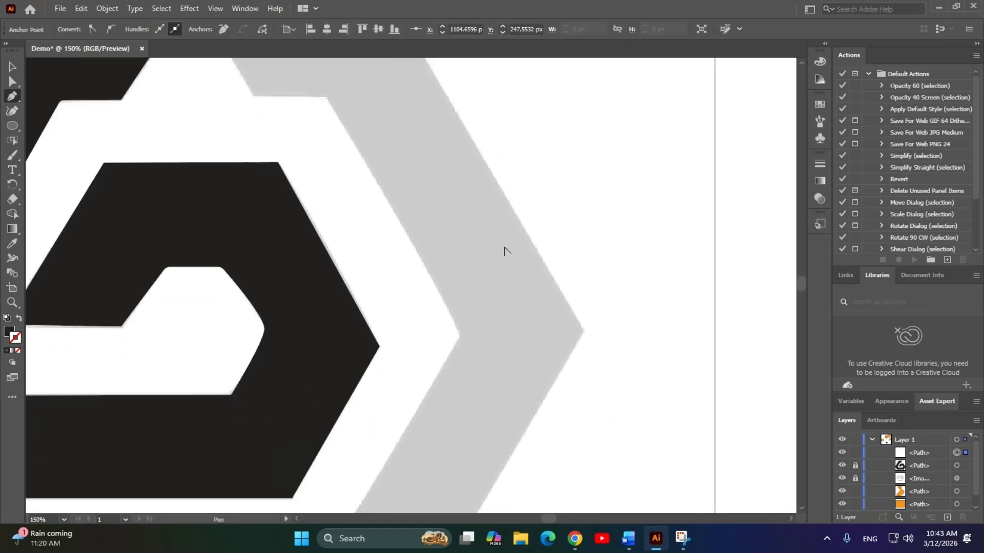
{"action": "left_click", "coordinate": [582, 331]}
{"action": "scroll", "coordinate": [583, 353], "scroll_direction": "down", "scroll_amount": 1}
{"action": "left_click_drag", "start_coordinate": [436, 148], "coordinate": [583, 346]}
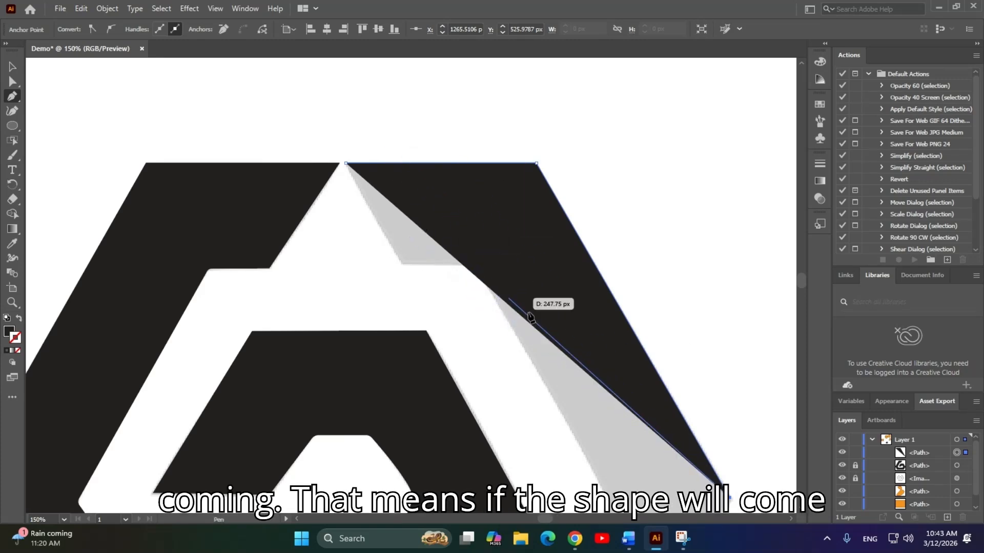
{"action": "left_click_drag", "start_coordinate": [549, 341], "coordinate": [471, 302]}
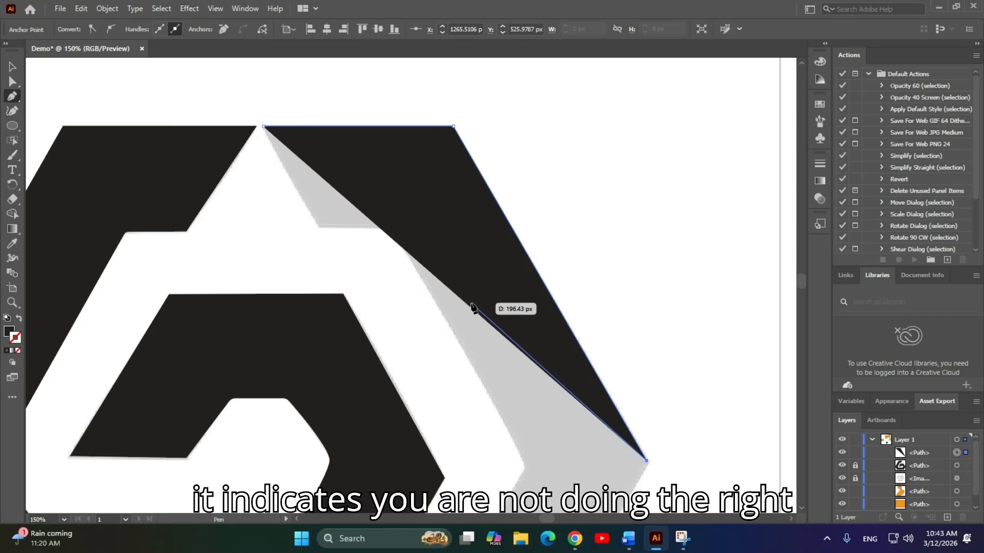
{"action": "key", "text": "v"}
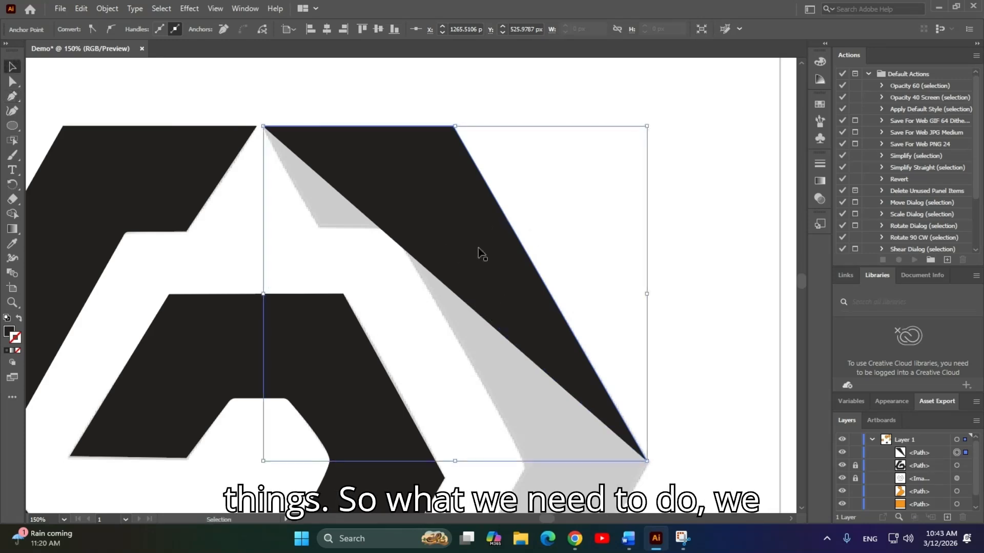
{"action": "key", "text": "Delete"}
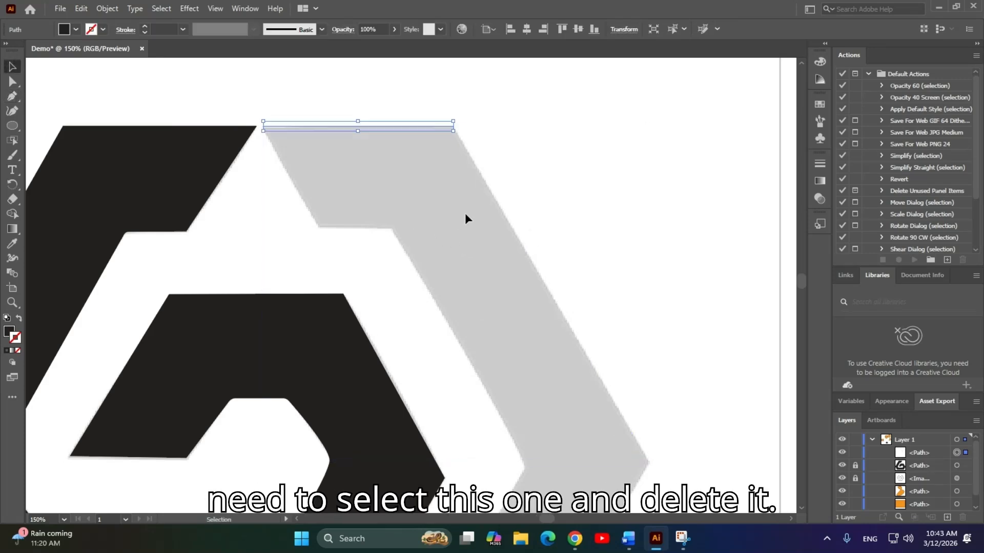
{"action": "left_click", "coordinate": [388, 203]}
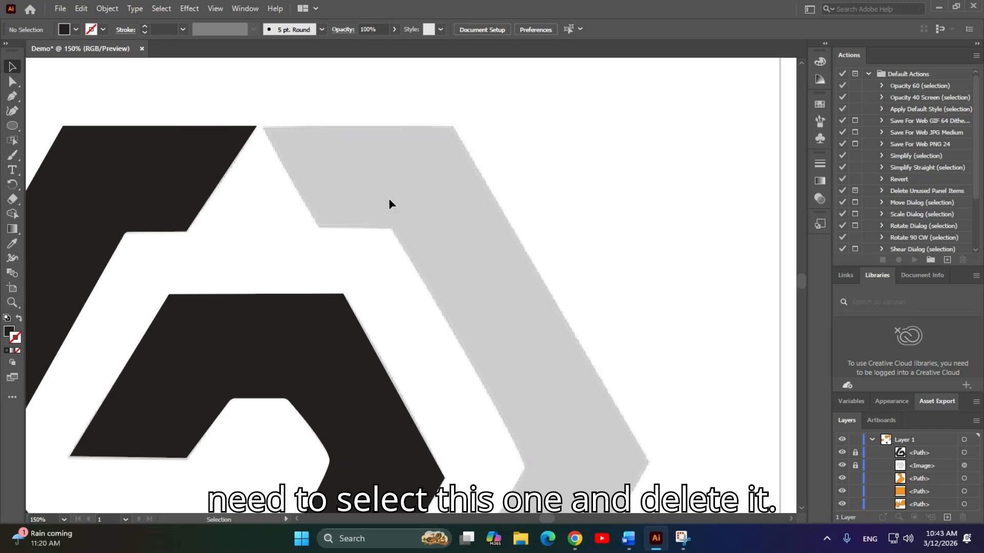
Set the default fill to none and the stroke to black for the next path.
{"action": "left_click", "coordinate": [76, 29]}
{"action": "left_click", "coordinate": [9, 50]}
{"action": "left_click", "coordinate": [102, 32]}
{"action": "left_click", "coordinate": [34, 50]}
{"action": "left_click", "coordinate": [390, 108]}
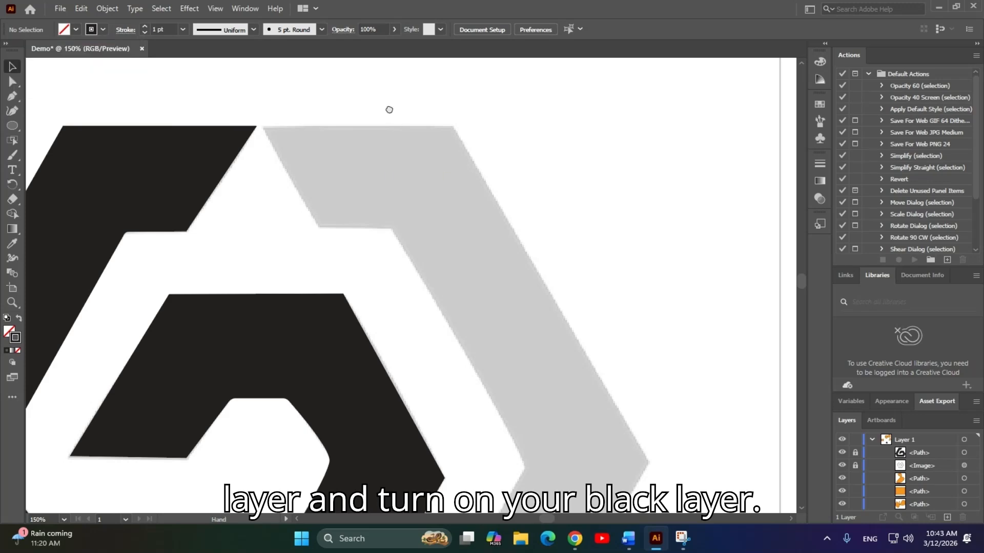
Start a Pen path on the gray right-hand shape, following its top edge and outer side to the rightmost corner.
{"action": "left_click_drag", "start_coordinate": [390, 107], "coordinate": [400, 122]}
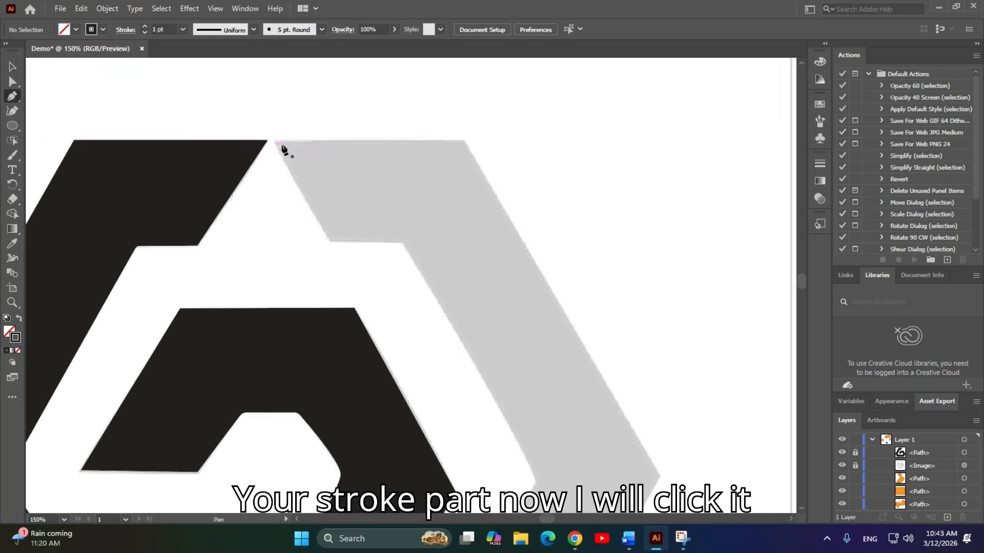
{"action": "scroll", "coordinate": [280, 144], "scroll_direction": "up", "scroll_amount": 3}
{"action": "left_click", "coordinate": [263, 168]}
{"action": "scroll", "coordinate": [356, 204], "scroll_direction": "right", "scroll_amount": 6}
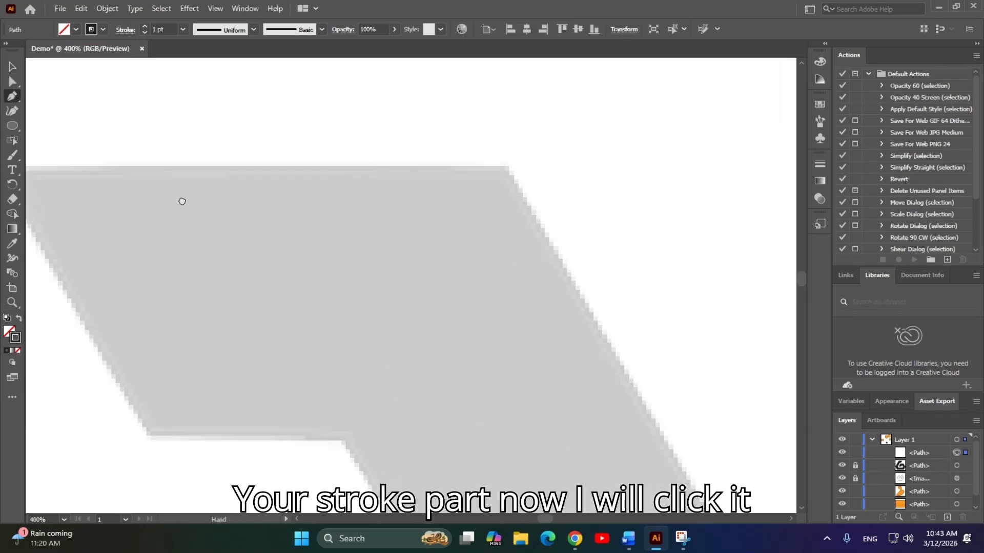
{"action": "left_click", "coordinate": [394, 164]}
{"action": "scroll", "coordinate": [441, 246], "scroll_direction": "down", "scroll_amount": 4}
{"action": "left_click", "coordinate": [473, 289]}
Continue the path with straight segments around the gray shape's bottom corners and lower-left tip to its lower inner corner.
{"action": "scroll", "coordinate": [512, 287], "scroll_direction": "down", "scroll_amount": 4}
{"action": "scroll", "coordinate": [512, 287], "scroll_direction": "left", "scroll_amount": 4}
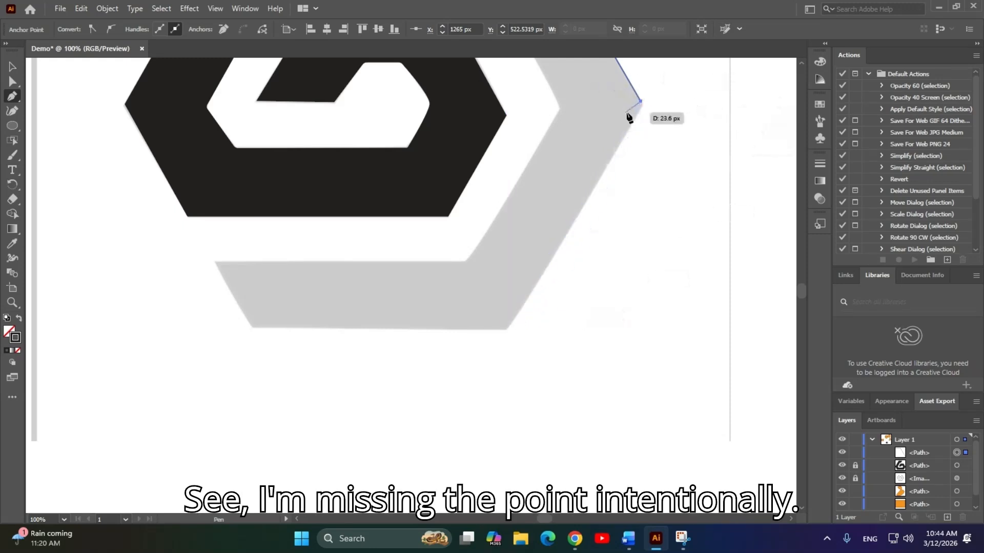
{"action": "scroll", "coordinate": [631, 116], "scroll_direction": "up", "scroll_amount": 3}
{"action": "scroll", "coordinate": [631, 116], "scroll_direction": "right", "scroll_amount": 2}
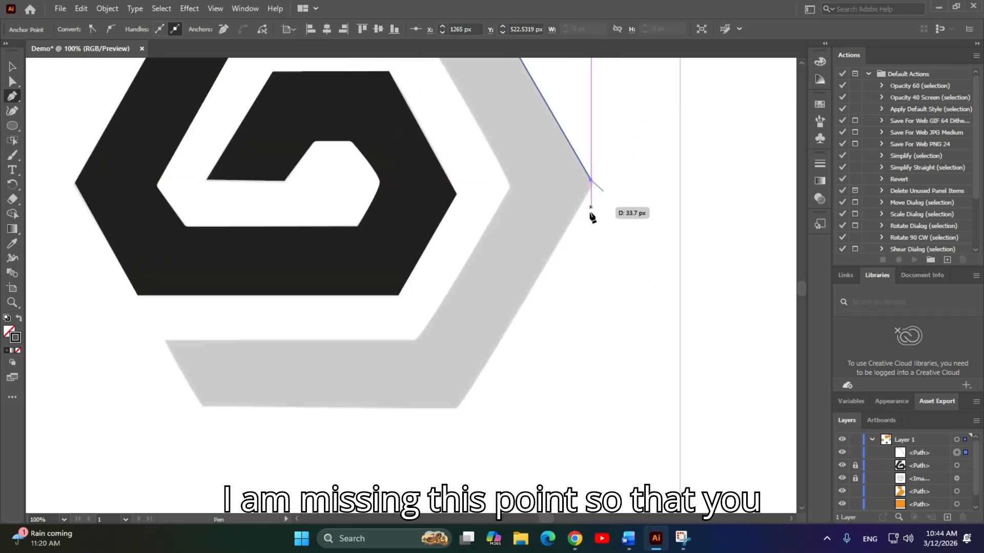
{"action": "left_click", "coordinate": [458, 408]}
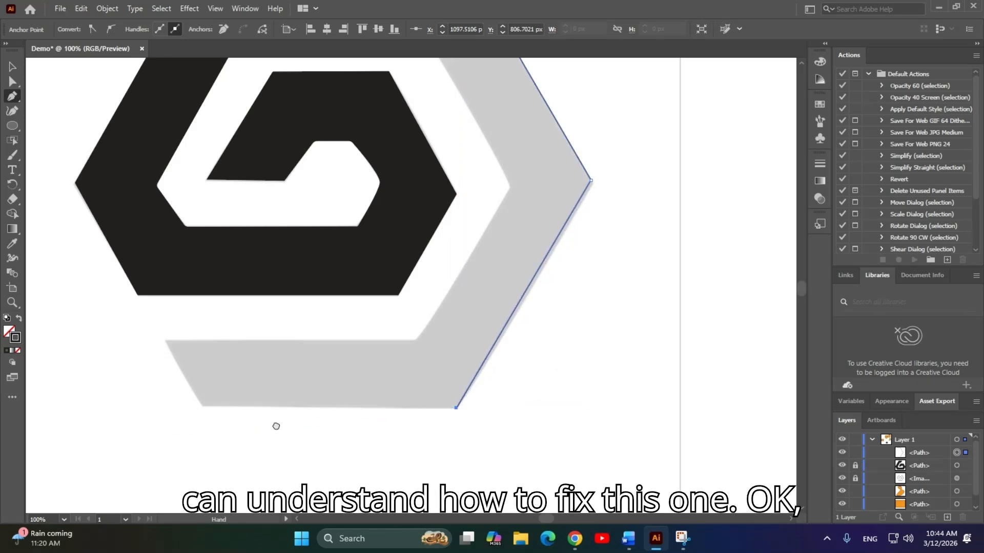
{"action": "left_click_drag", "start_coordinate": [218, 418], "coordinate": [357, 412]}
{"action": "left_click", "coordinate": [340, 397]}
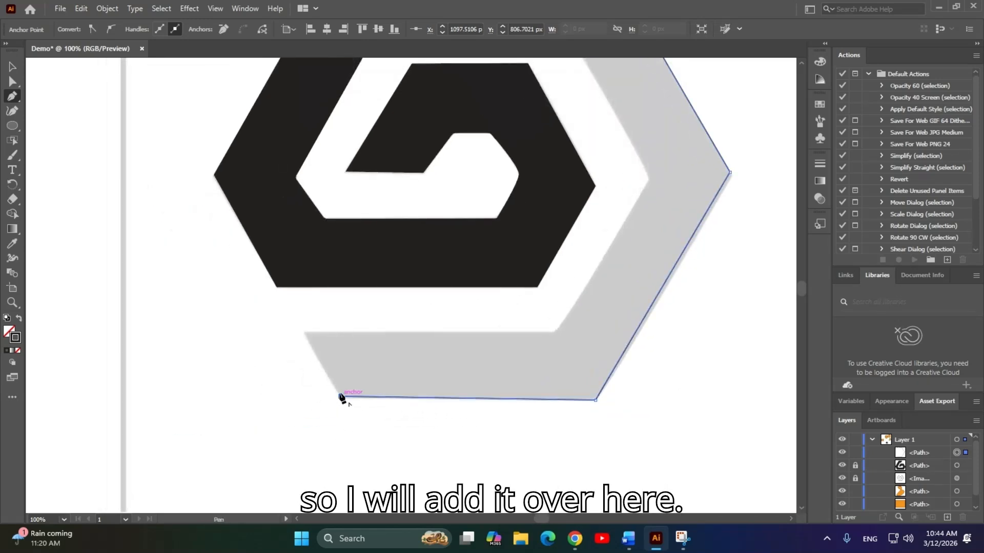
{"action": "left_click", "coordinate": [304, 334]}
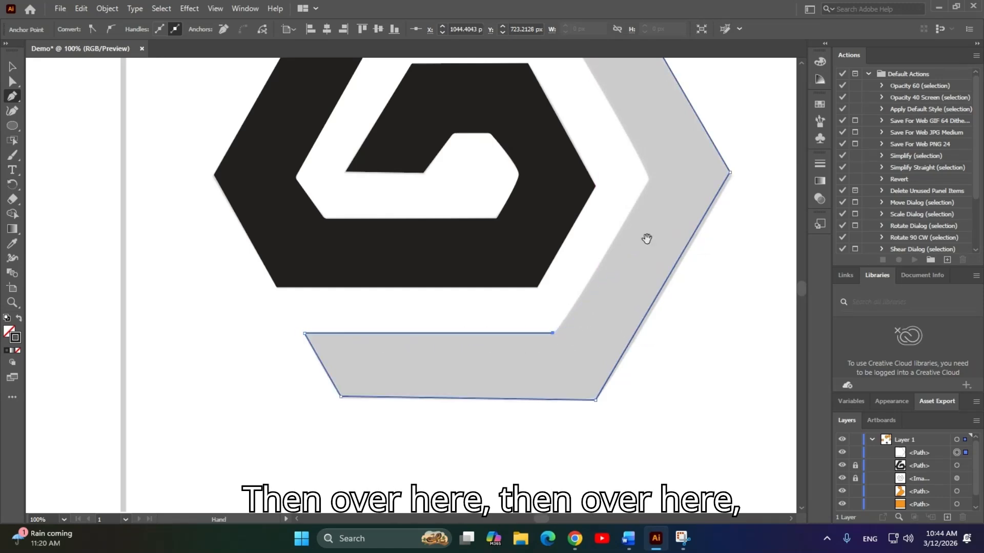
Trace the gray shape's inner edge and upper notch, and close the path at its starting point.
{"action": "left_click_drag", "start_coordinate": [646, 239], "coordinate": [579, 384]}
{"action": "left_click", "coordinate": [581, 325]}
{"action": "left_click_drag", "start_coordinate": [562, 234], "coordinate": [606, 322]}
{"action": "left_click", "coordinate": [537, 253]}
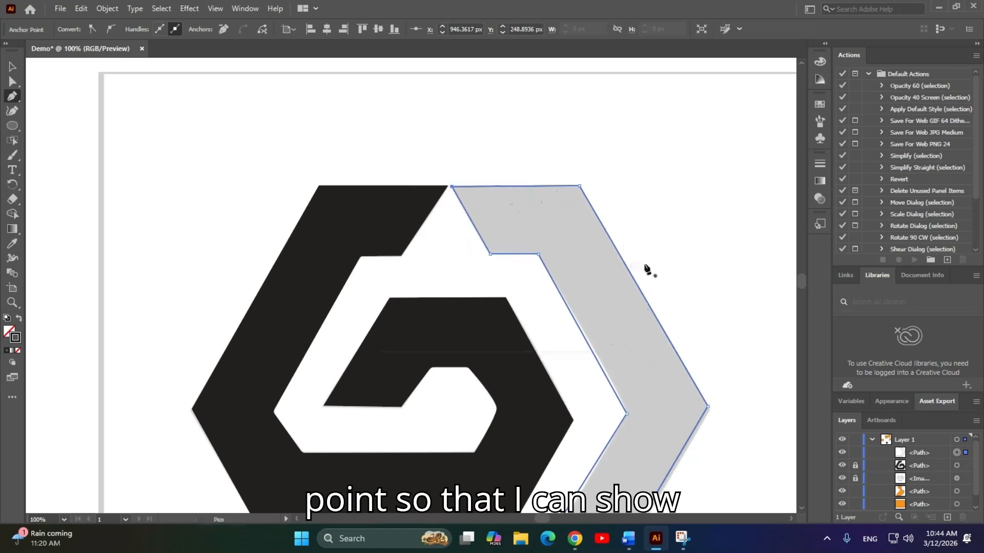
Examine how closely the closed outline follows the gray shape's edges along the lower-right arm.
{"action": "left_click_drag", "start_coordinate": [640, 329], "coordinate": [428, 174]}
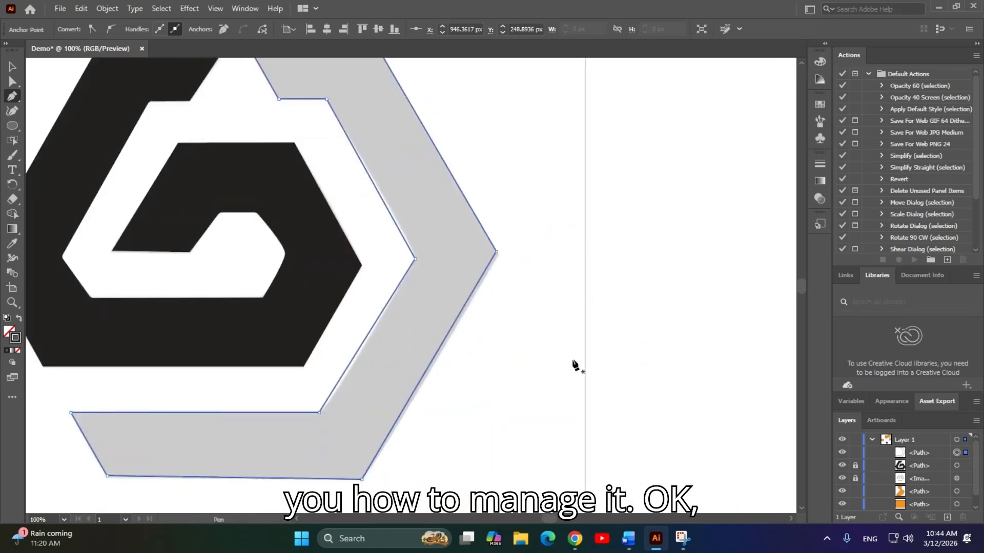
{"action": "left_click_drag", "start_coordinate": [506, 257], "coordinate": [629, 288]}
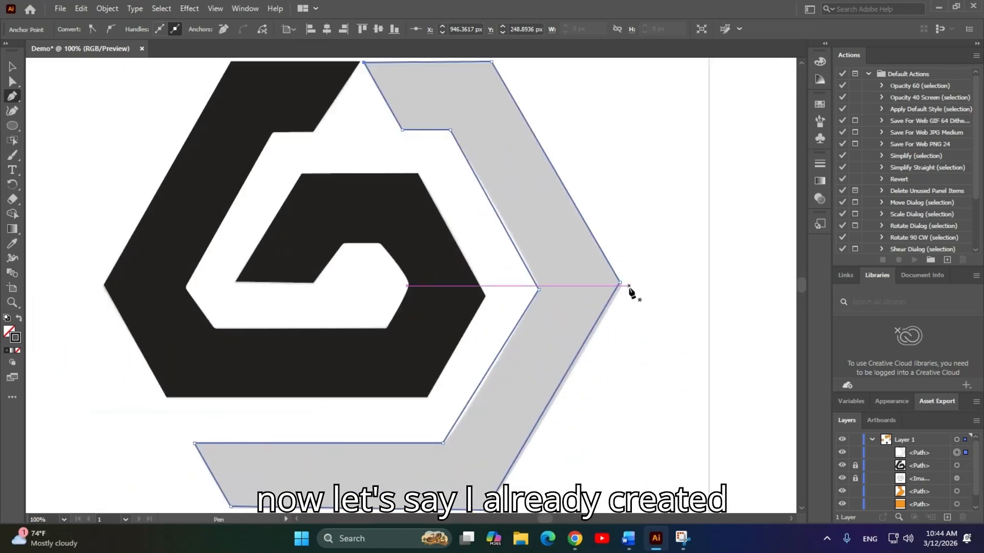
{"action": "key", "text": "v"}
{"action": "left_click_drag", "start_coordinate": [642, 353], "coordinate": [584, 314]}
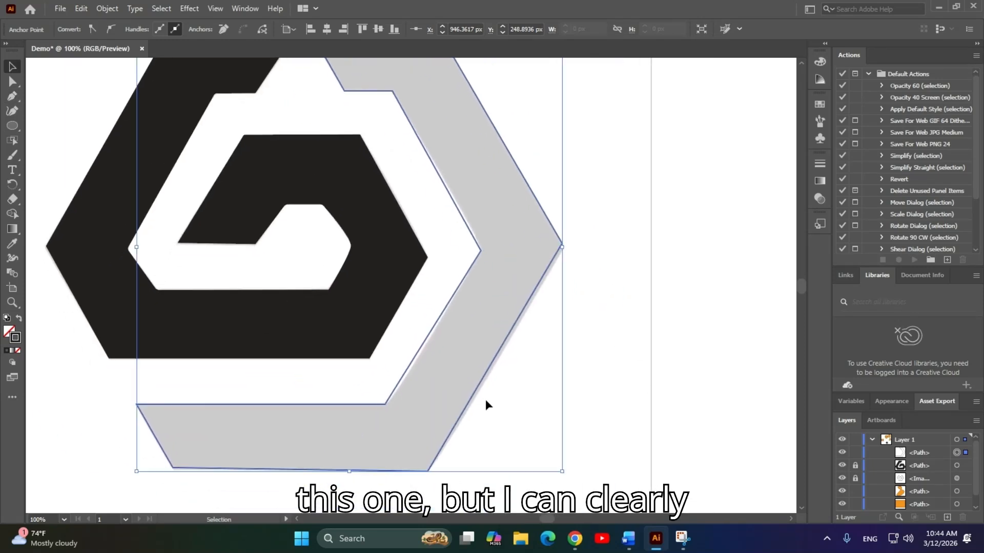
{"action": "scroll", "coordinate": [523, 311], "scroll_direction": "up", "scroll_amount": 2}
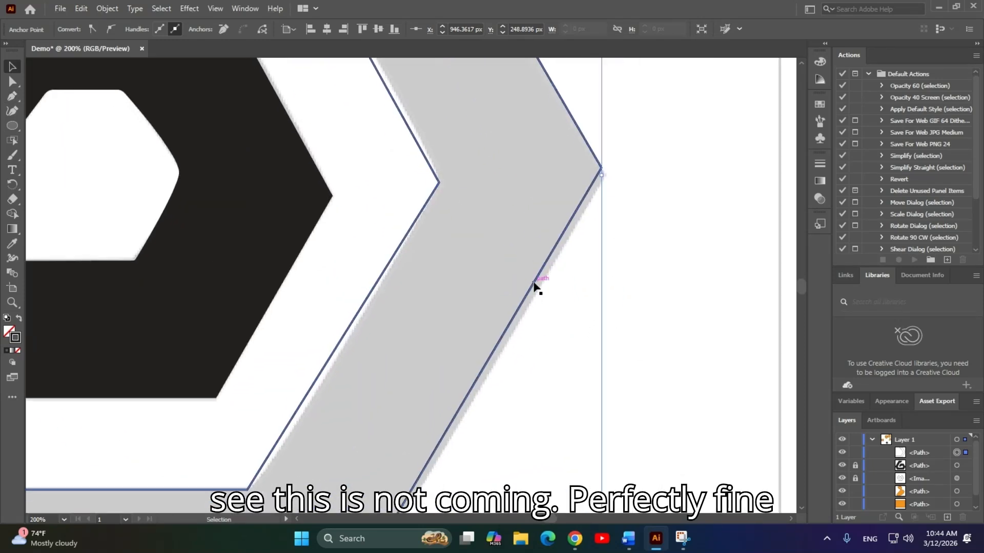
{"action": "scroll", "coordinate": [625, 271], "scroll_direction": "down", "scroll_amount": 1}
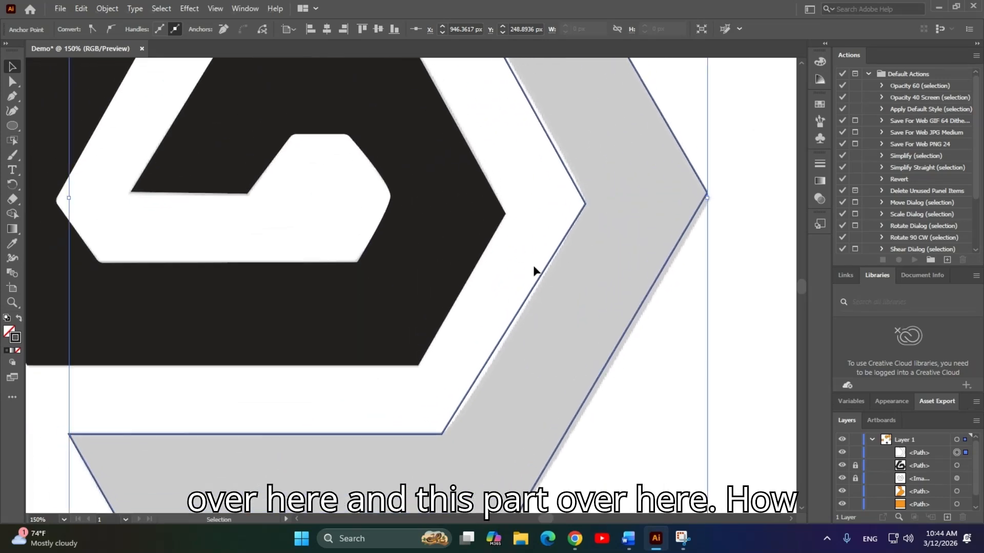
{"action": "left_click_drag", "start_coordinate": [593, 230], "coordinate": [615, 171]}
{"action": "left_click_drag", "start_coordinate": [581, 264], "coordinate": [527, 301]}
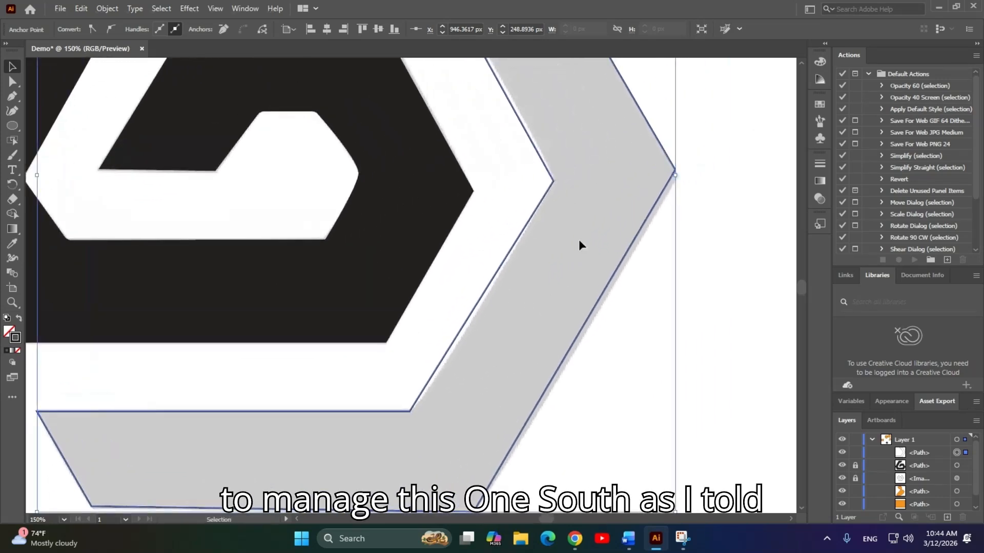
{"action": "left_click_drag", "start_coordinate": [575, 260], "coordinate": [580, 250]}
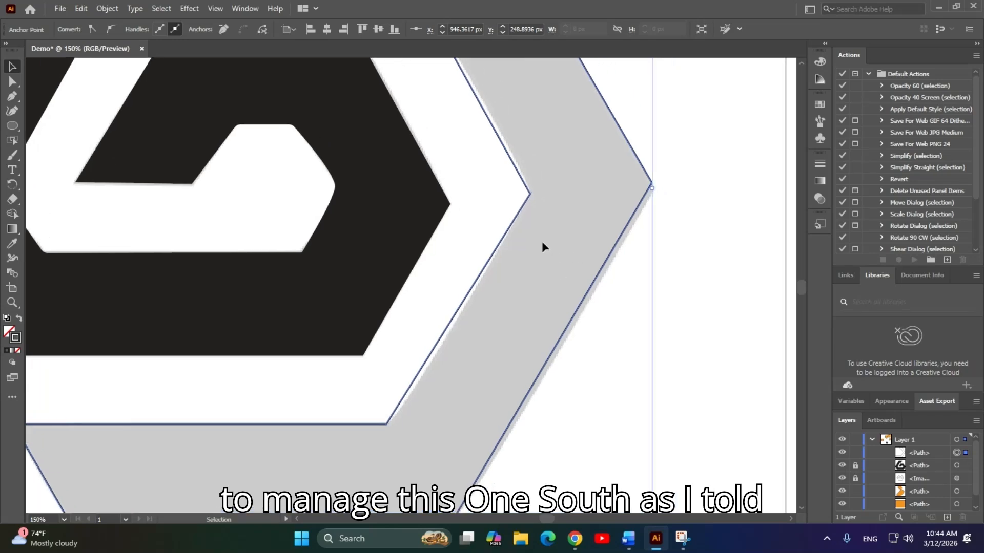
Add an anchor point near the middle of the outline's lower inner diagonal segment.
{"action": "key", "text": "p"}
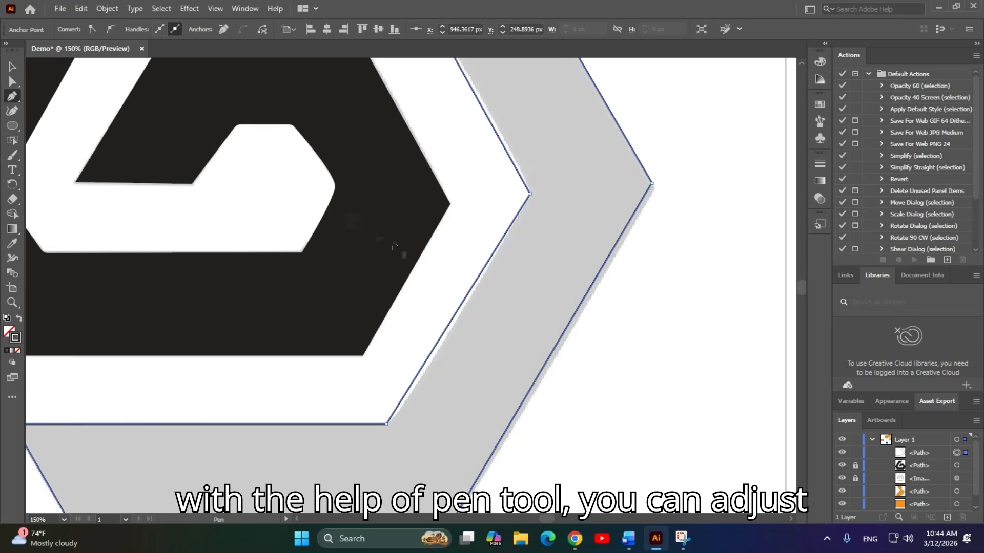
{"action": "left_click_drag", "start_coordinate": [333, 208], "coordinate": [589, 303]}
{"action": "left_click_drag", "start_coordinate": [339, 237], "coordinate": [430, 277]}
{"action": "left_click_drag", "start_coordinate": [543, 314], "coordinate": [171, 124]}
{"action": "left_click_drag", "start_coordinate": [435, 236], "coordinate": [447, 216]}
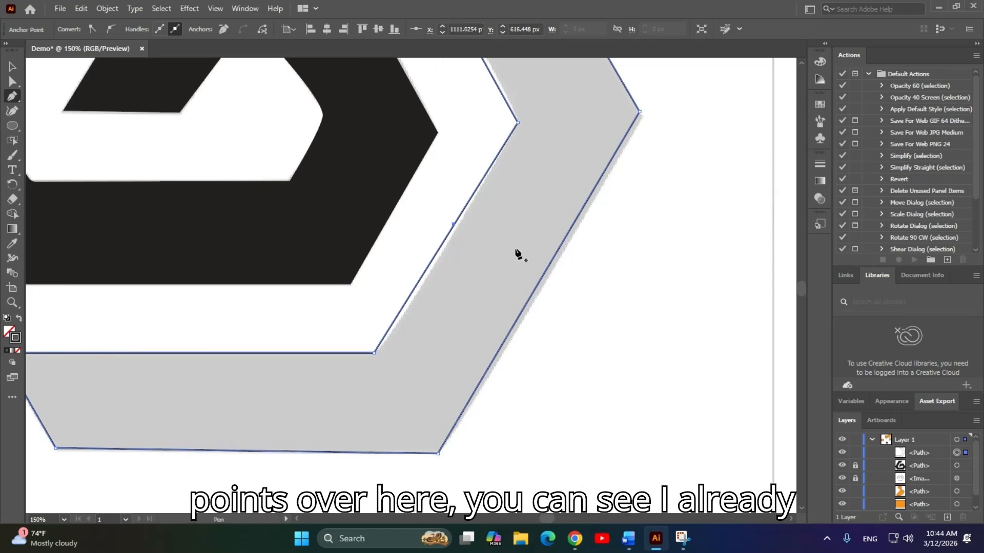
Move the added anchor point onto the gray edge, at about X 1112.8 px, Y 618.9 px.
{"action": "scroll", "coordinate": [464, 232], "scroll_direction": "up", "scroll_amount": 2}
{"action": "scroll", "coordinate": [463, 231], "scroll_direction": "up", "scroll_amount": 1}
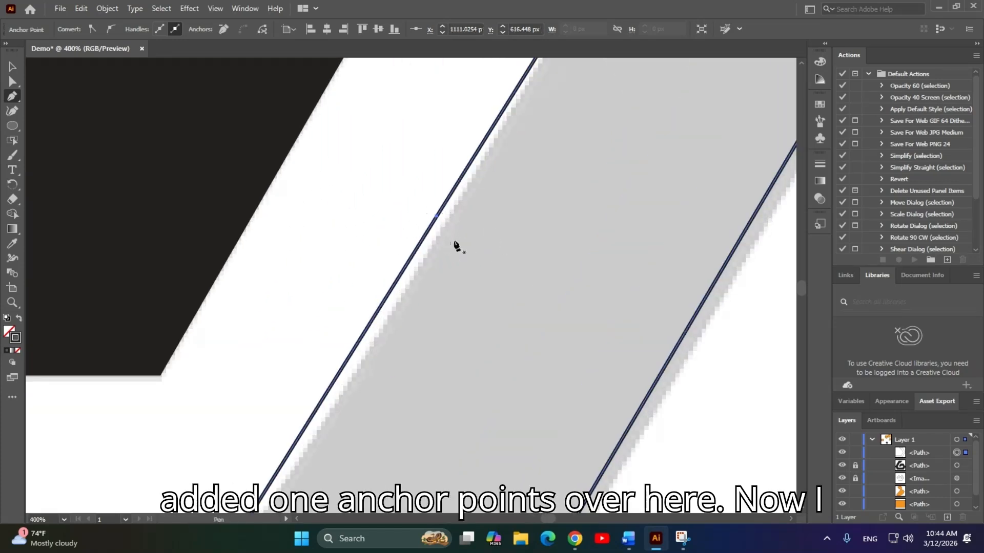
{"action": "left_click", "coordinate": [9, 82]}
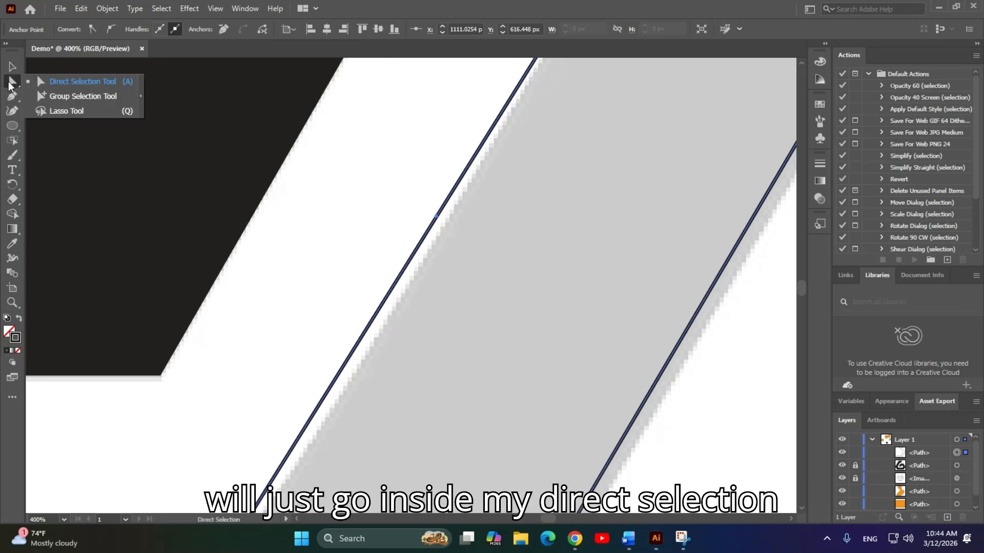
{"action": "left_click", "coordinate": [81, 84]}
{"action": "left_click_drag", "start_coordinate": [436, 217], "coordinate": [440, 221]}
{"action": "scroll", "coordinate": [496, 264], "scroll_direction": "down", "scroll_amount": 2}
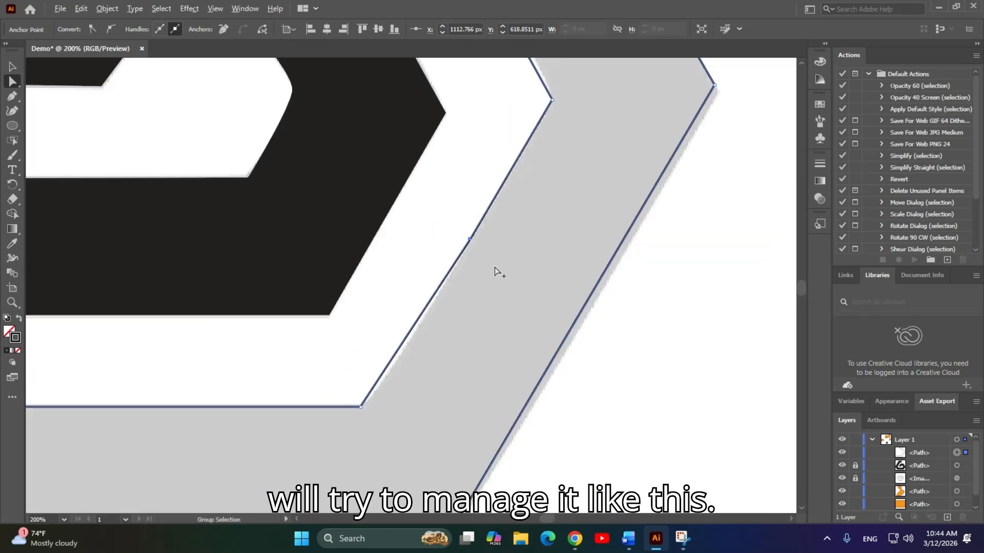
Add a second anchor point lower on the inner diagonal and move it onto the gray edge, at about X 1069.7 px, Y 688 px.
{"action": "left_click", "coordinate": [361, 407]}
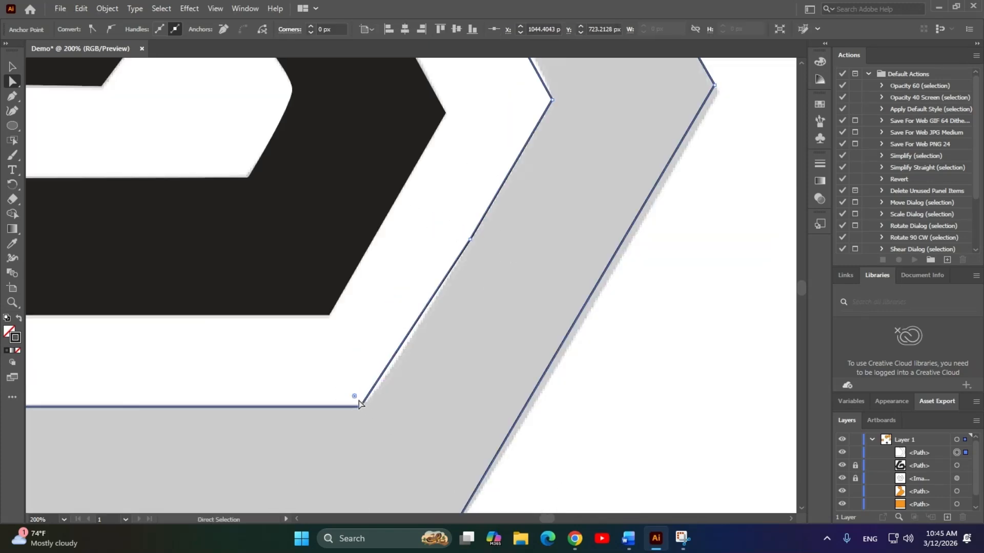
{"action": "key", "text": "p"}
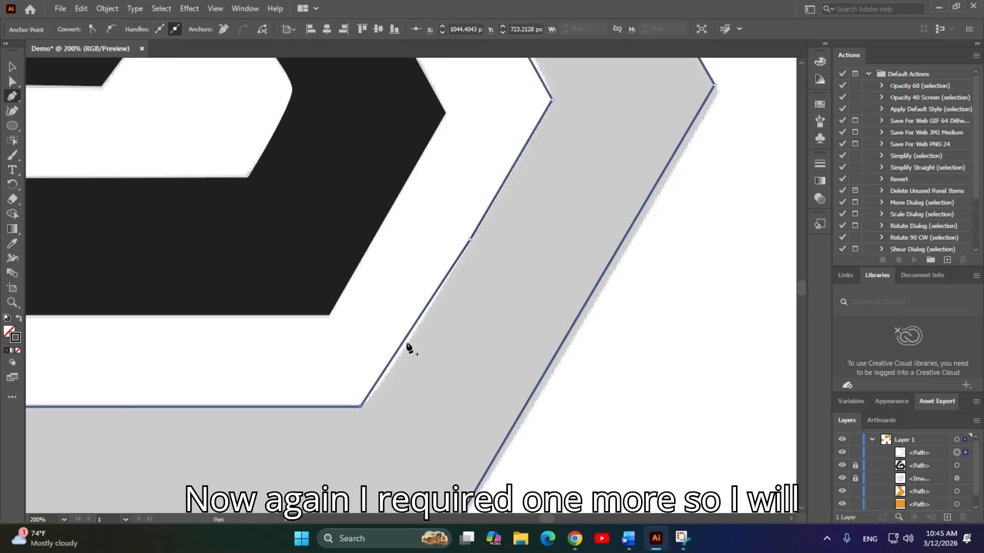
{"action": "left_click", "coordinate": [402, 342]}
{"action": "key", "text": "a"}
{"action": "left_click_drag", "start_coordinate": [365, 323], "coordinate": [402, 352]}
{"action": "scroll", "coordinate": [473, 318], "scroll_direction": "down", "scroll_amount": 1}
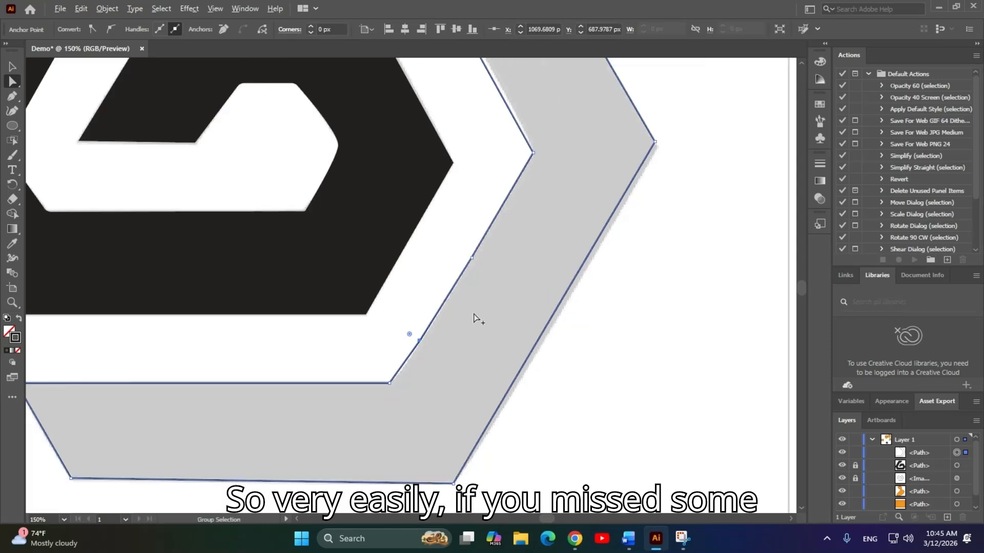
Move the outline's lower inner corner point and the anchor just above it onto the gray edge, the latter at about X 1070.7 px, Y 686.3 px.
{"action": "scroll", "coordinate": [517, 166], "scroll_direction": "up", "scroll_amount": 5}
{"action": "scroll", "coordinate": [587, 275], "scroll_direction": "left", "scroll_amount": 1}
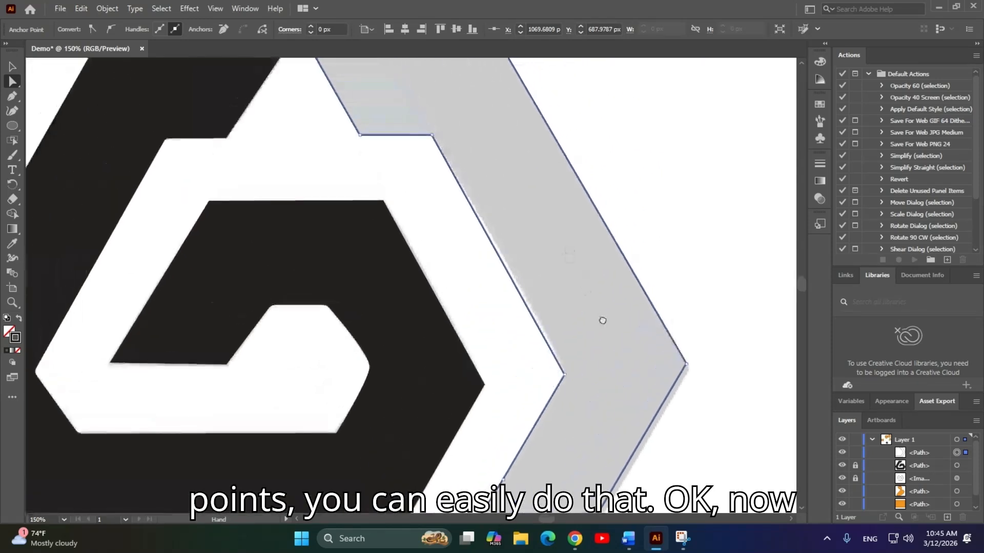
{"action": "scroll", "coordinate": [617, 353], "scroll_direction": "down", "scroll_amount": 2}
{"action": "left_click_drag", "start_coordinate": [622, 361], "coordinate": [565, 236]}
{"action": "scroll", "coordinate": [545, 315], "scroll_direction": "up", "scroll_amount": 2}
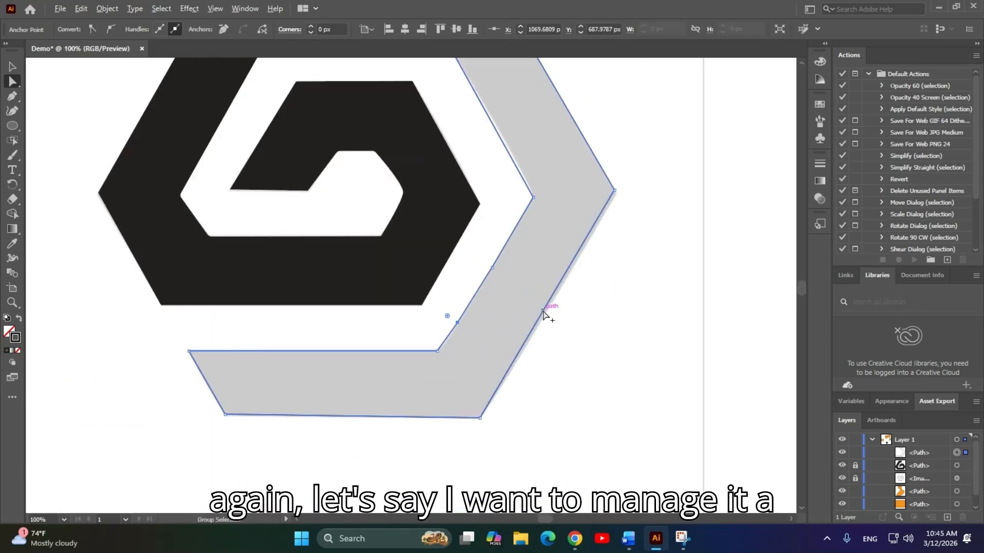
{"action": "left_click_drag", "start_coordinate": [615, 277], "coordinate": [568, 271]}
{"action": "scroll", "coordinate": [388, 365], "scroll_direction": "up", "scroll_amount": 2}
{"action": "left_click_drag", "start_coordinate": [271, 347], "coordinate": [285, 357]}
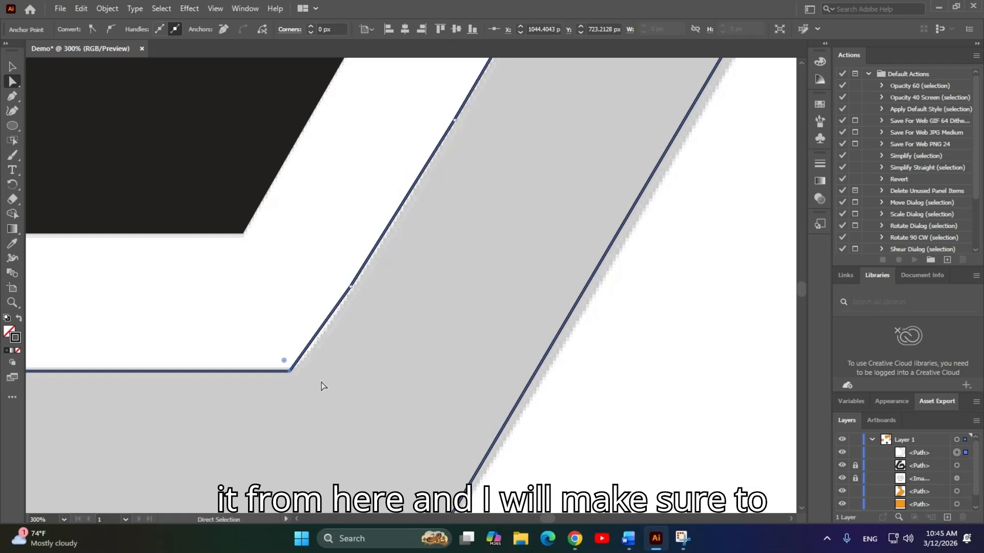
{"action": "left_click_drag", "start_coordinate": [290, 370], "coordinate": [295, 365]}
{"action": "mouse_move", "coordinate": [343, 296]}
{"action": "left_mouse_down"}
{"action": "mouse_move", "coordinate": [362, 284]}
{"action": "mouse_move", "coordinate": [347, 278]}
{"action": "mouse_move", "coordinate": [354, 282]}
{"action": "left_mouse_up"}
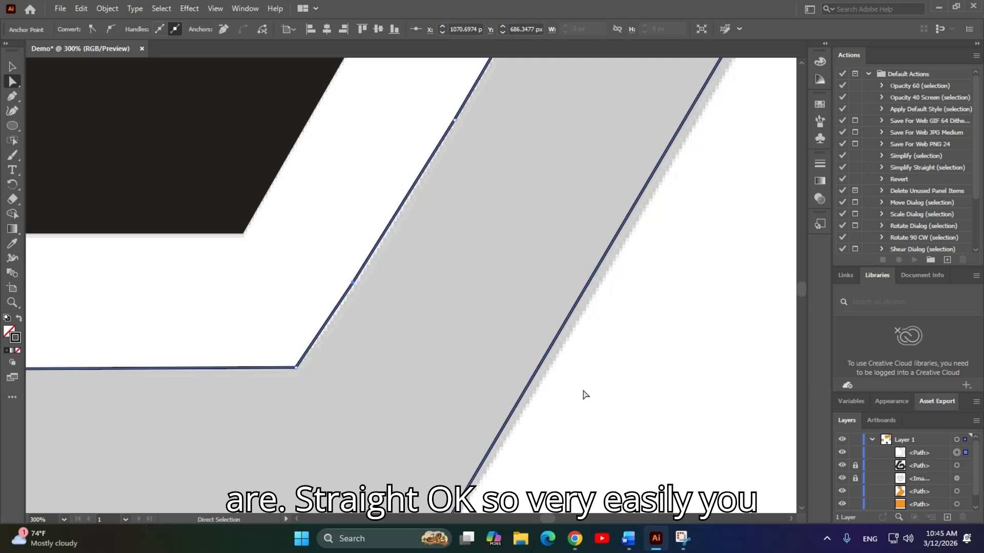
{"action": "left_click", "coordinate": [604, 412]}
Place a Pen anchor point near the middle of the outline's lower outer diagonal segment.
{"action": "scroll", "coordinate": [610, 418], "scroll_direction": "down", "scroll_amount": 3}
{"action": "left_click_drag", "start_coordinate": [617, 378], "coordinate": [504, 355]}
{"action": "key", "text": "p"}
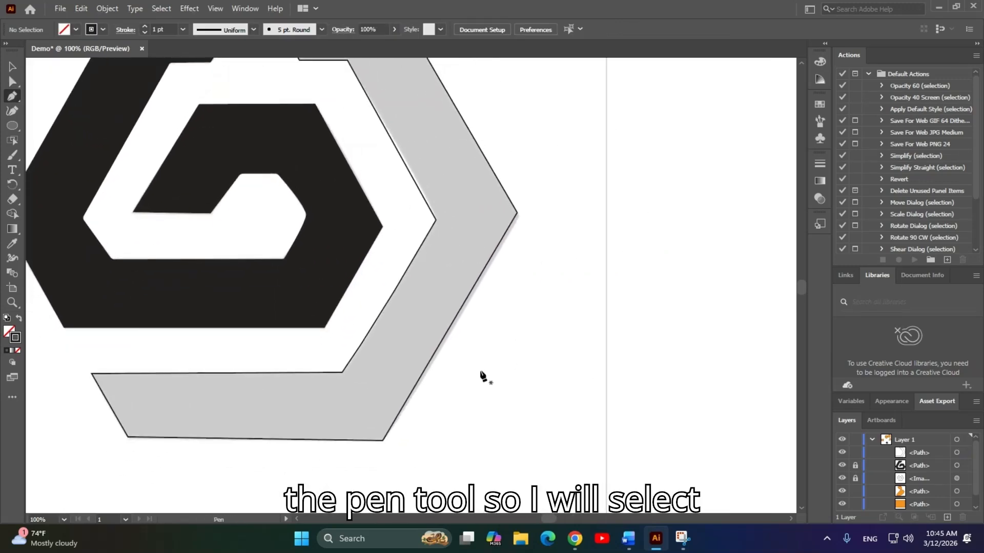
{"action": "left_click", "coordinate": [461, 307]}
{"action": "scroll", "coordinate": [494, 326], "scroll_direction": "up", "scroll_amount": 2}
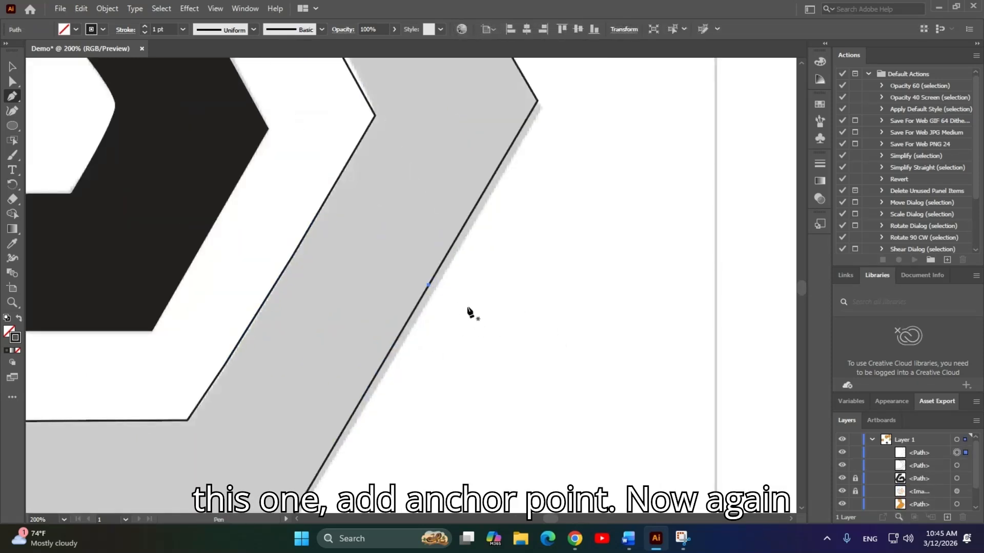
Select the new point together with the outer diagonal segment and shift them outward onto the gray shape's edge.
{"action": "key", "text": "a"}
{"action": "left_click_drag", "start_coordinate": [425, 259], "coordinate": [510, 351]}
{"action": "left_click_drag", "start_coordinate": [427, 285], "coordinate": [435, 289]}
{"action": "left_click", "coordinate": [518, 368]}
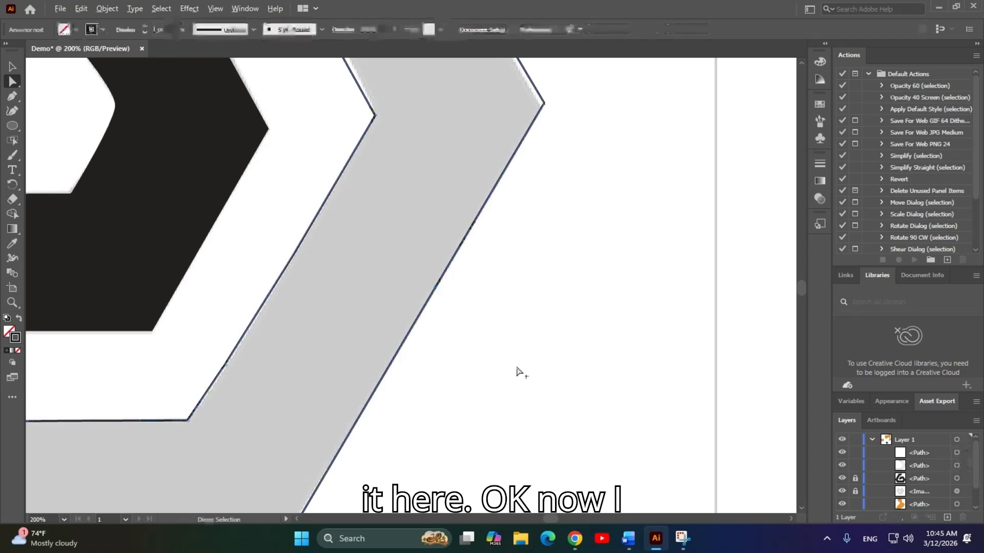
Slightly round the outline's outermost corner at the right end of the hexagon.
{"action": "scroll", "coordinate": [518, 369], "scroll_direction": "down", "scroll_amount": 2}
{"action": "left_click_drag", "start_coordinate": [542, 425], "coordinate": [545, 390]}
{"action": "left_click_drag", "start_coordinate": [589, 223], "coordinate": [509, 273]}
{"action": "left_click", "coordinate": [624, 354]}
Move the outline's lower outer corner point onto the gray shape's corner, at about X 1099 px, Y 807 px.
{"action": "left_click_drag", "start_coordinate": [495, 476], "coordinate": [595, 384]}
{"action": "scroll", "coordinate": [481, 416], "scroll_direction": "up", "scroll_amount": 1}
{"action": "left_click_drag", "start_coordinate": [543, 424], "coordinate": [457, 379]}
{"action": "scroll", "coordinate": [502, 417], "scroll_direction": "up", "scroll_amount": 3}
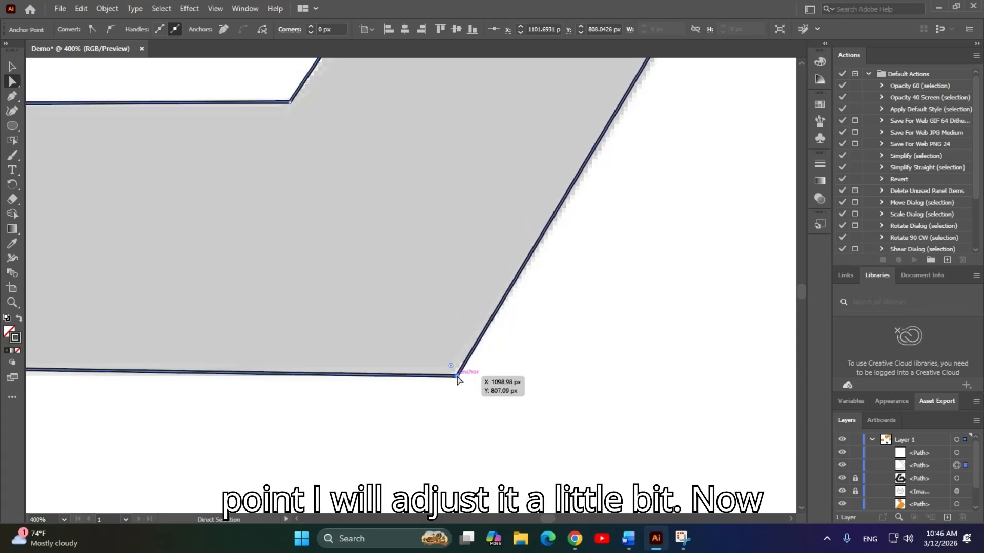
{"action": "left_click", "coordinate": [576, 363]}
Place a Pen anchor point near the middle of the outline's upper inner diagonal segment.
{"action": "scroll", "coordinate": [578, 365], "scroll_direction": "down", "scroll_amount": 5}
{"action": "left_click_drag", "start_coordinate": [670, 279], "coordinate": [562, 378]}
{"action": "scroll", "coordinate": [567, 329], "scroll_direction": "up", "scroll_amount": 1}
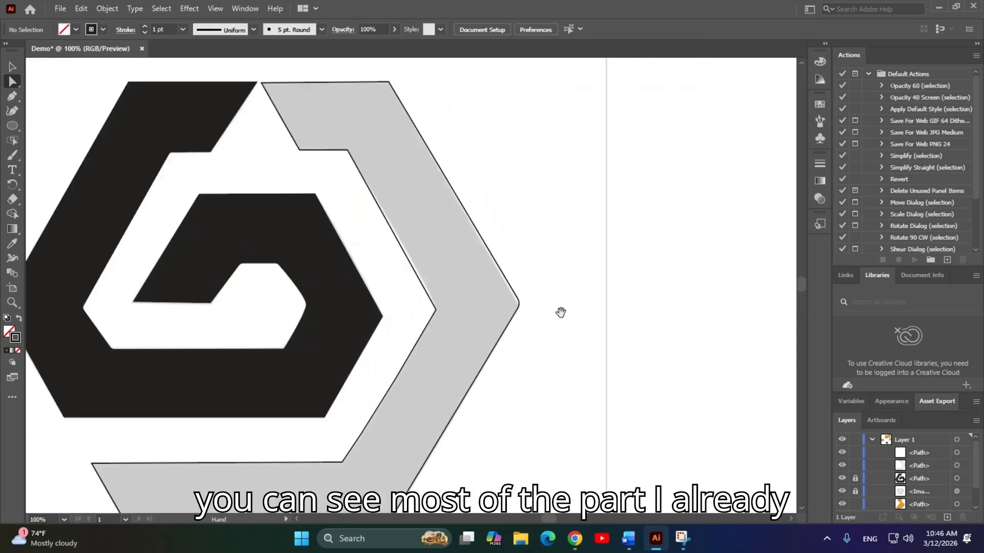
{"action": "left_click_drag", "start_coordinate": [563, 324], "coordinate": [604, 378]}
{"action": "scroll", "coordinate": [555, 328], "scroll_direction": "up", "scroll_amount": 2}
{"action": "mouse_move", "coordinate": [456, 302]}
{"action": "left_mouse_down"}
{"action": "mouse_move", "coordinate": [516, 349]}
{"action": "mouse_move", "coordinate": [380, 105]}
{"action": "mouse_move", "coordinate": [481, 185]}
{"action": "mouse_move", "coordinate": [622, 97]}
{"action": "mouse_move", "coordinate": [518, 204]}
{"action": "mouse_move", "coordinate": [541, 141]}
{"action": "mouse_move", "coordinate": [653, 394]}
{"action": "left_mouse_up"}
{"action": "left_click_drag", "start_coordinate": [532, 246], "coordinate": [561, 282]}
{"action": "left_click_drag", "start_coordinate": [520, 209], "coordinate": [532, 226]}
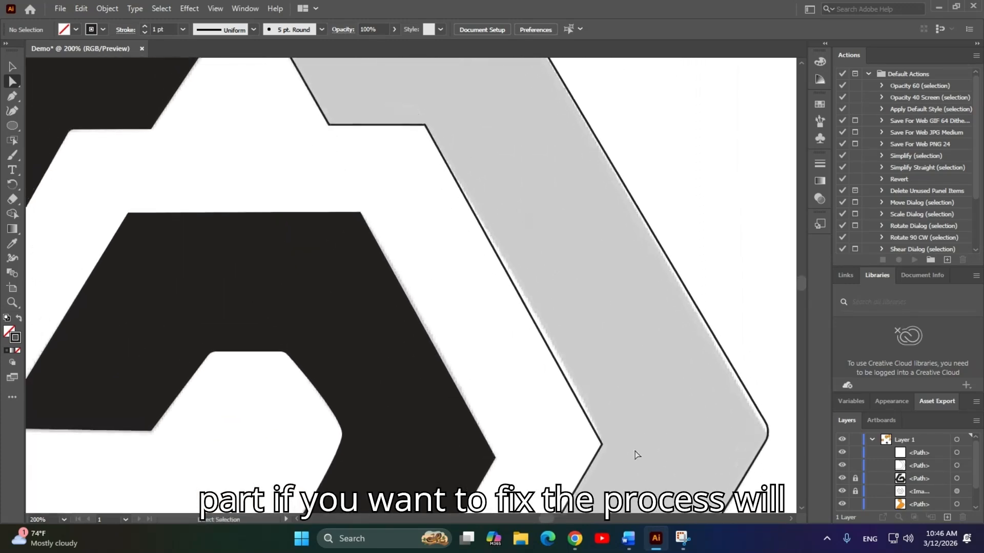
{"action": "key", "text": "p"}
{"action": "left_click", "coordinate": [534, 324]}
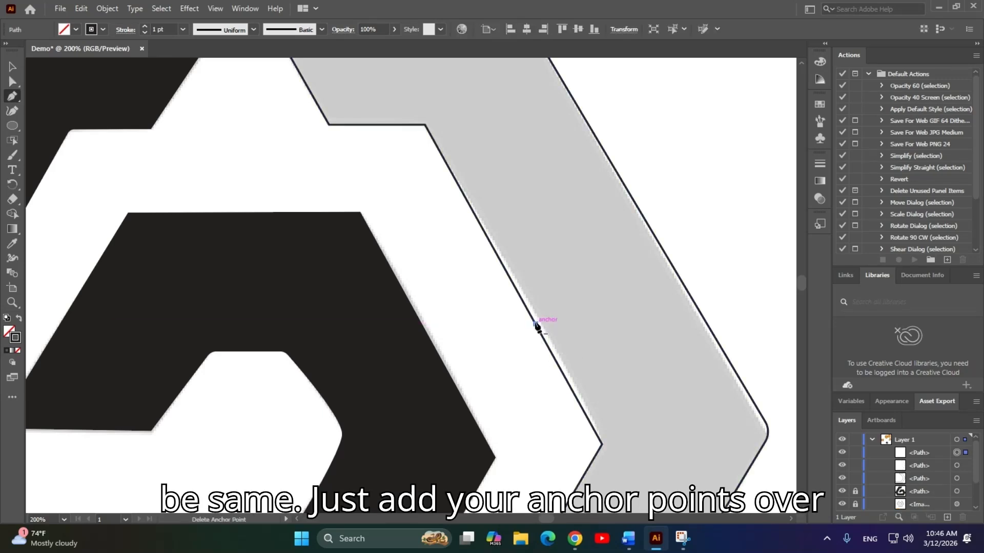
Select the new point together with the upper inner diagonal segment and nudge them onto the gray edge.
{"action": "key", "text": "a"}
{"action": "left_click_drag", "start_coordinate": [553, 299], "coordinate": [506, 365]}
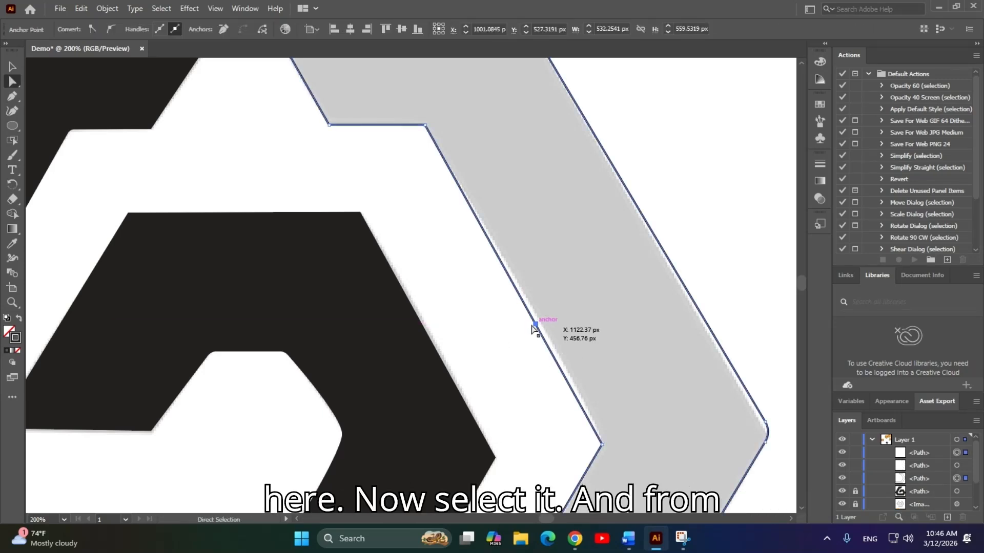
{"action": "left_click_drag", "start_coordinate": [536, 323], "coordinate": [539, 322]}
{"action": "left_click", "coordinate": [493, 349]}
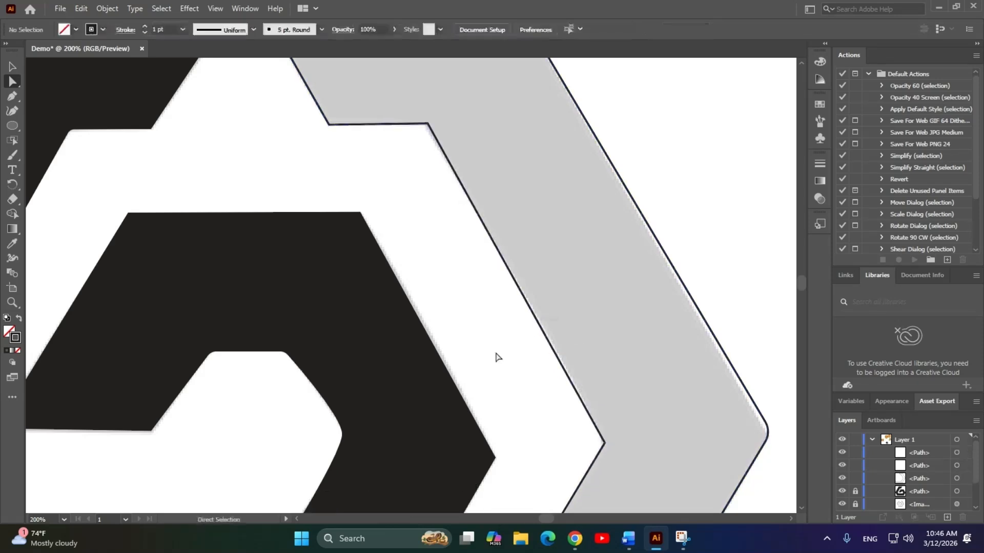
Select the finished outline traced over the gray shape and fill it with black.
{"action": "scroll", "coordinate": [505, 361], "scroll_direction": "down", "scroll_amount": 1}
{"action": "scroll", "coordinate": [505, 361], "scroll_direction": "down", "scroll_amount": 3}
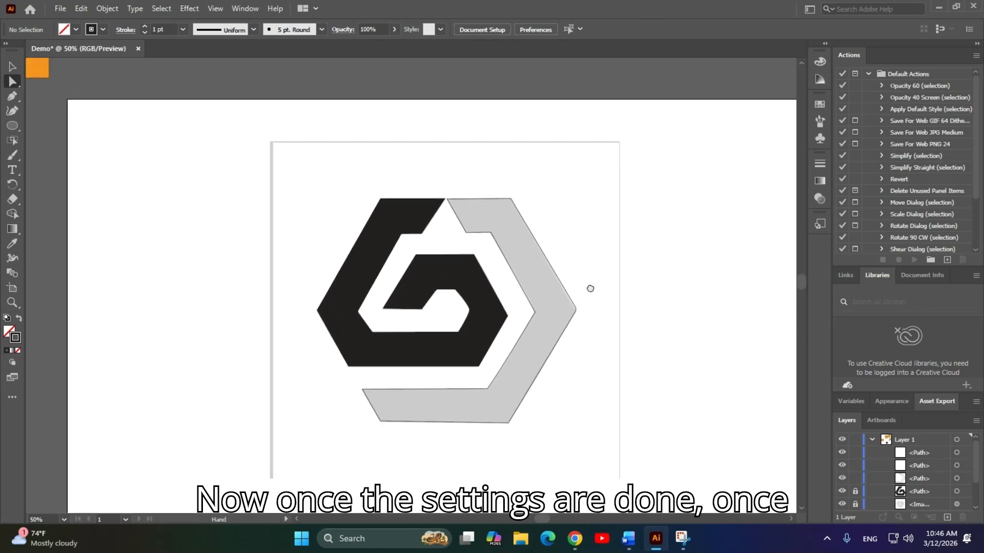
{"action": "key", "text": "v"}
{"action": "scroll", "coordinate": [538, 460], "scroll_direction": "up", "scroll_amount": 4}
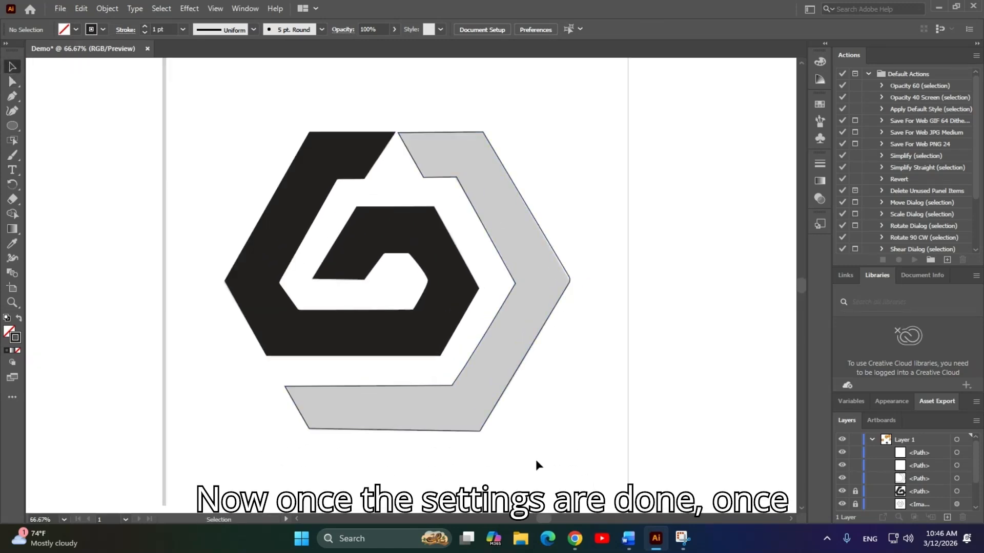
{"action": "left_click_drag", "start_coordinate": [538, 132], "coordinate": [672, 395]}
{"action": "left_click_drag", "start_coordinate": [417, 114], "coordinate": [536, 292]}
{"action": "left_click", "coordinate": [467, 234]}
{"action": "scroll", "coordinate": [546, 344], "scroll_direction": "down", "scroll_amount": 1}
{"action": "scroll", "coordinate": [546, 343], "scroll_direction": "down", "scroll_amount": 3}
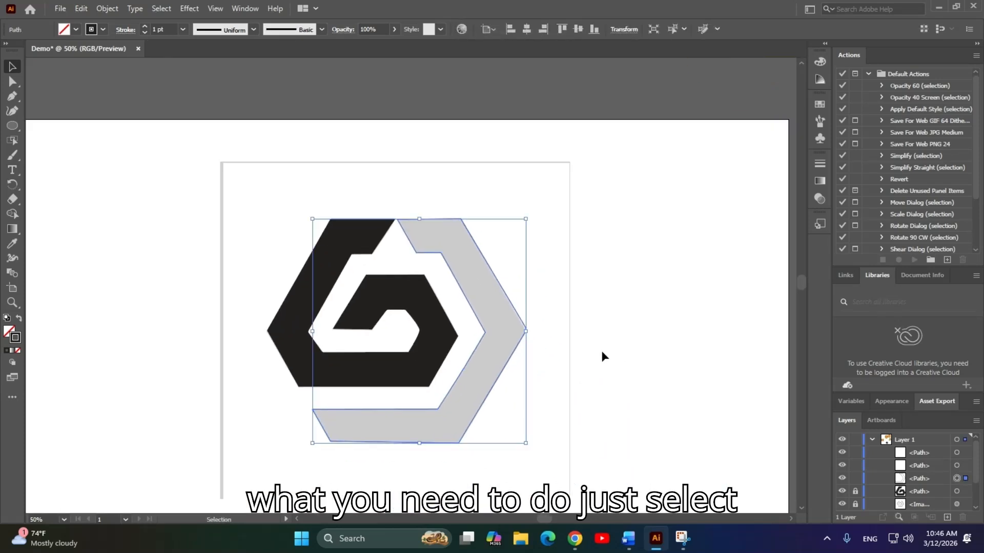
{"action": "left_click", "coordinate": [76, 31]}
{"action": "left_click", "coordinate": [34, 55]}
{"action": "left_click", "coordinate": [211, 349]}
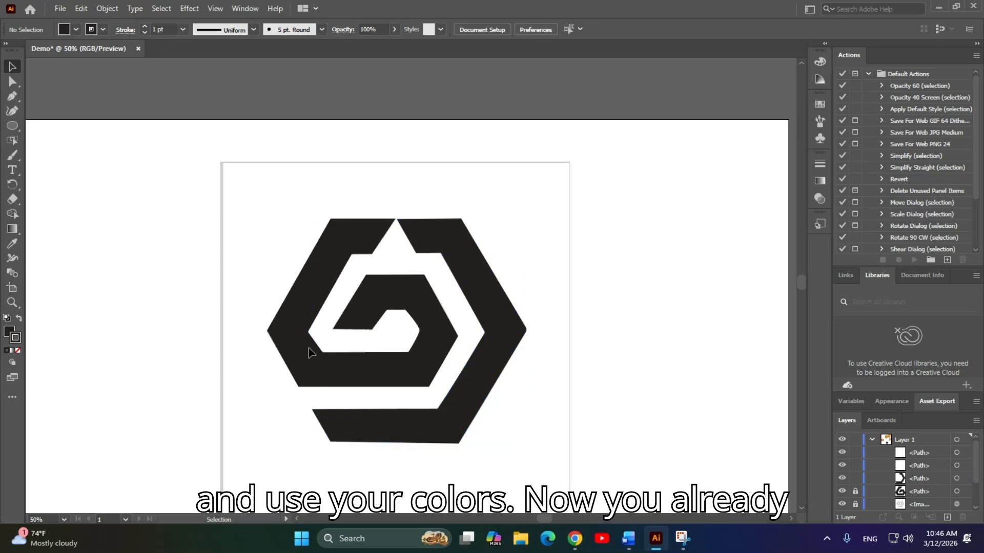
Select all the unlocked traced paths of the logo on the artboard together.
{"action": "scroll", "coordinate": [244, 272], "scroll_direction": "down", "scroll_amount": 2}
{"action": "scroll", "coordinate": [584, 271], "scroll_direction": "right", "scroll_amount": 3}
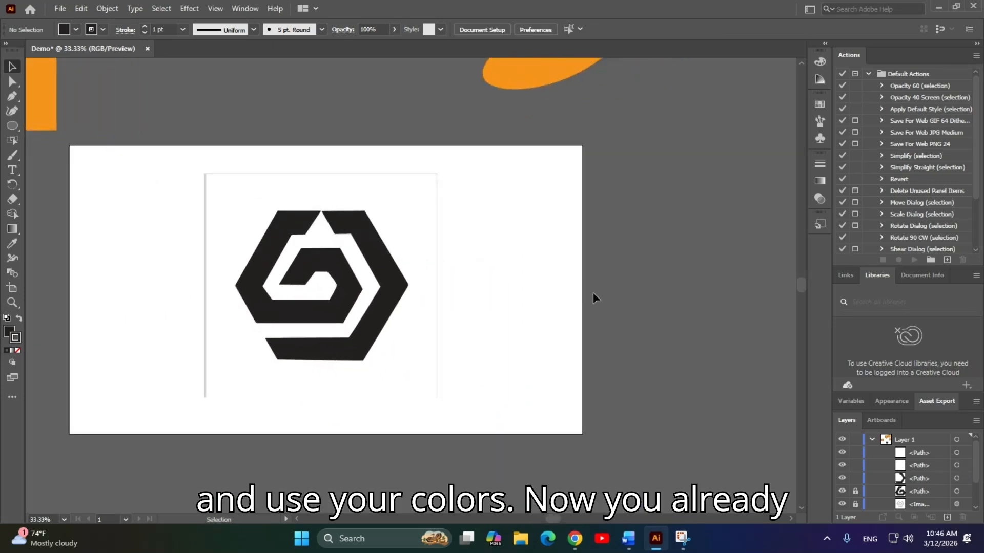
{"action": "left_click_drag", "start_coordinate": [494, 398], "coordinate": [213, 159]}
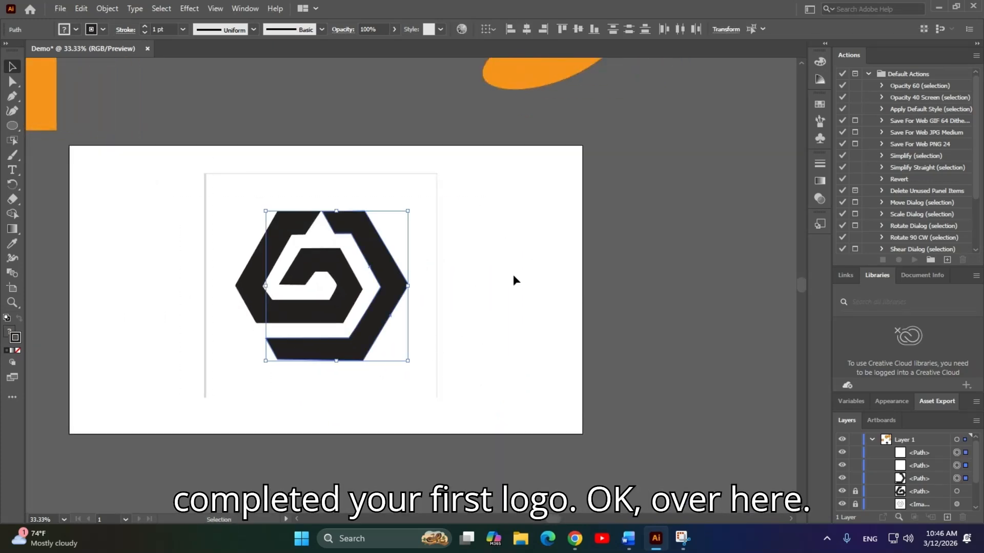
Unlock the traced logo path and move the whole black logo off the artboard, to the right of the grey reference image.
{"action": "left_click", "coordinate": [855, 490]}
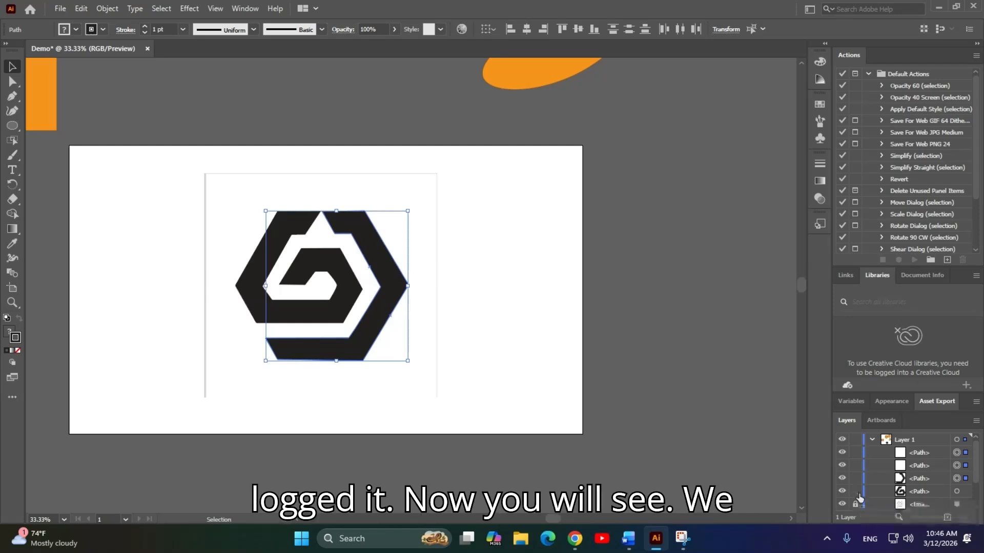
{"action": "left_click_drag", "start_coordinate": [221, 163], "coordinate": [469, 400]}
{"action": "left_click_drag", "start_coordinate": [387, 266], "coordinate": [721, 247]}
{"action": "left_click_drag", "start_coordinate": [436, 304], "coordinate": [425, 286]}
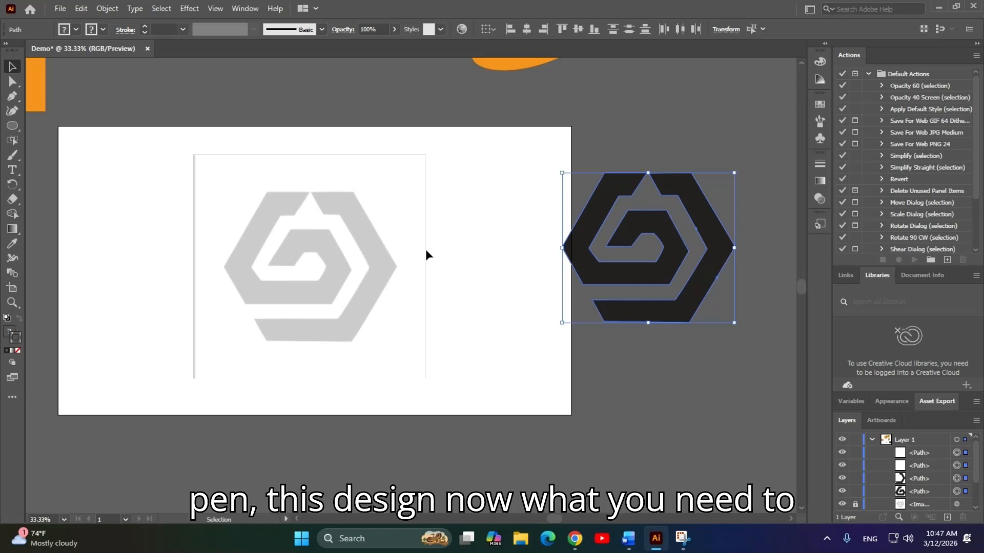
{"action": "left_click_drag", "start_coordinate": [411, 254], "coordinate": [298, 277]}
{"action": "left_click_drag", "start_coordinate": [550, 259], "coordinate": [611, 240]}
{"action": "left_click", "coordinate": [569, 436]}
{"action": "left_click_drag", "start_coordinate": [376, 410], "coordinate": [586, 433]}
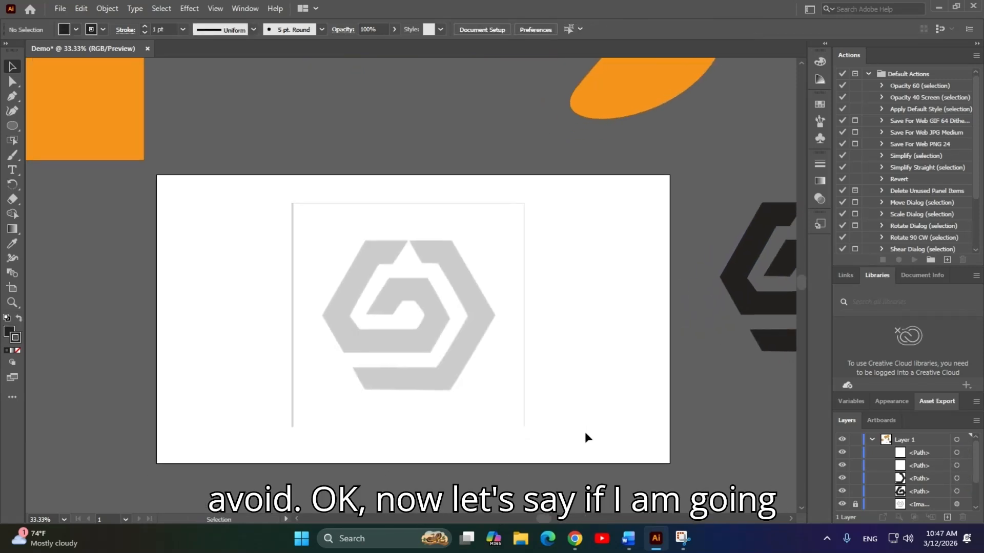
Try tracing the upper-left piece of the grey reference logo with three widely spaced Pen anchor points, and undo them.
{"action": "key", "text": "p"}
{"action": "scroll", "coordinate": [359, 290], "scroll_direction": "up", "scroll_amount": 4}
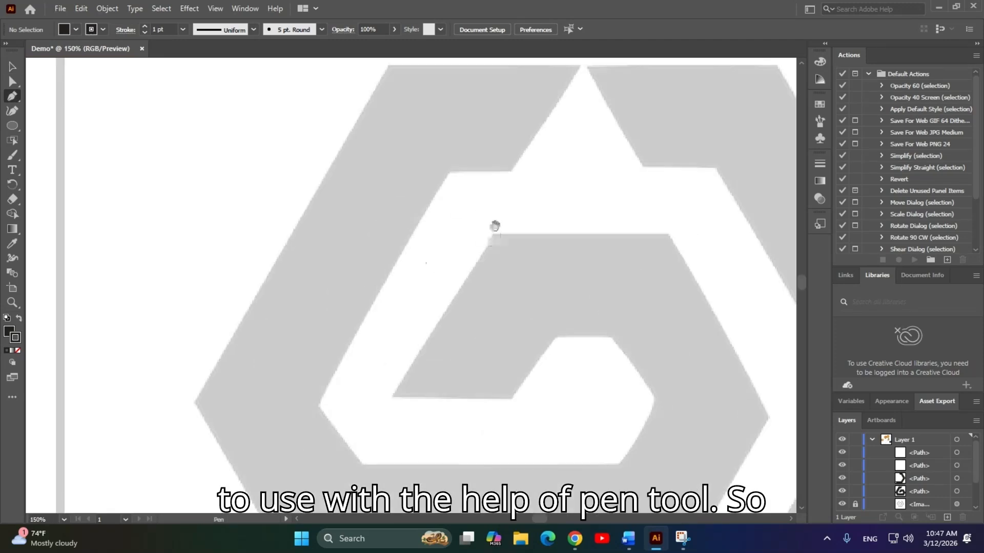
{"action": "left_click_drag", "start_coordinate": [513, 189], "coordinate": [416, 317]}
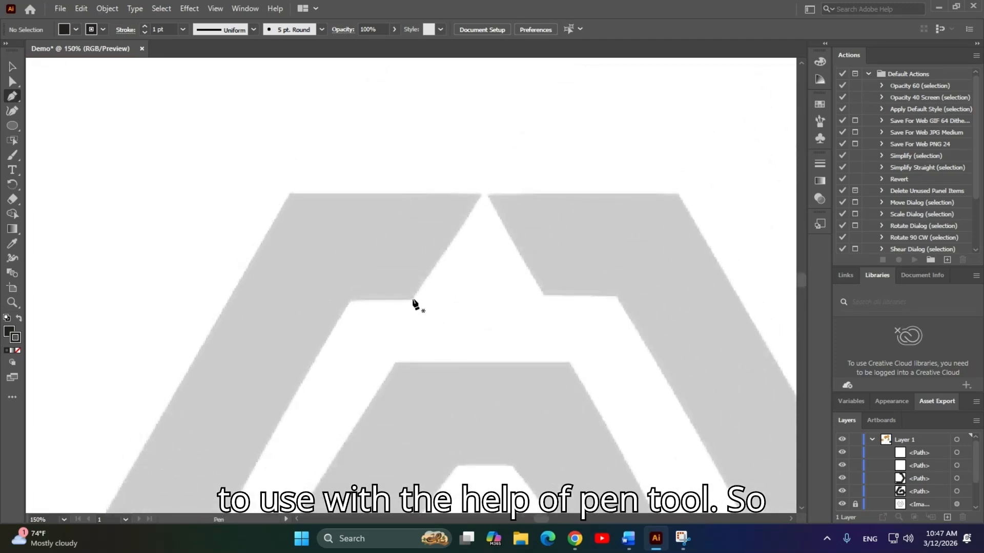
{"action": "left_click", "coordinate": [412, 299]}
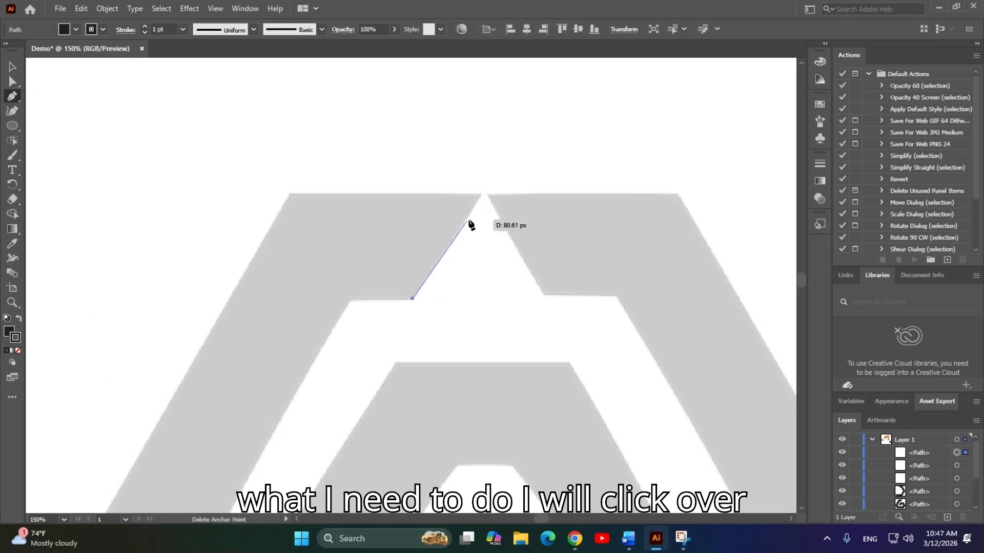
{"action": "left_click", "coordinate": [482, 196]}
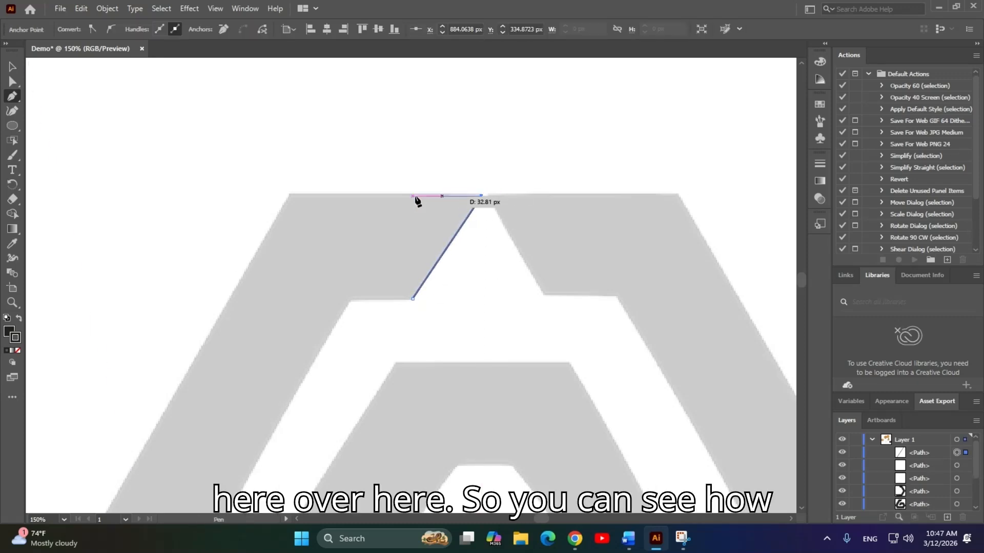
{"action": "left_click", "coordinate": [294, 193]}
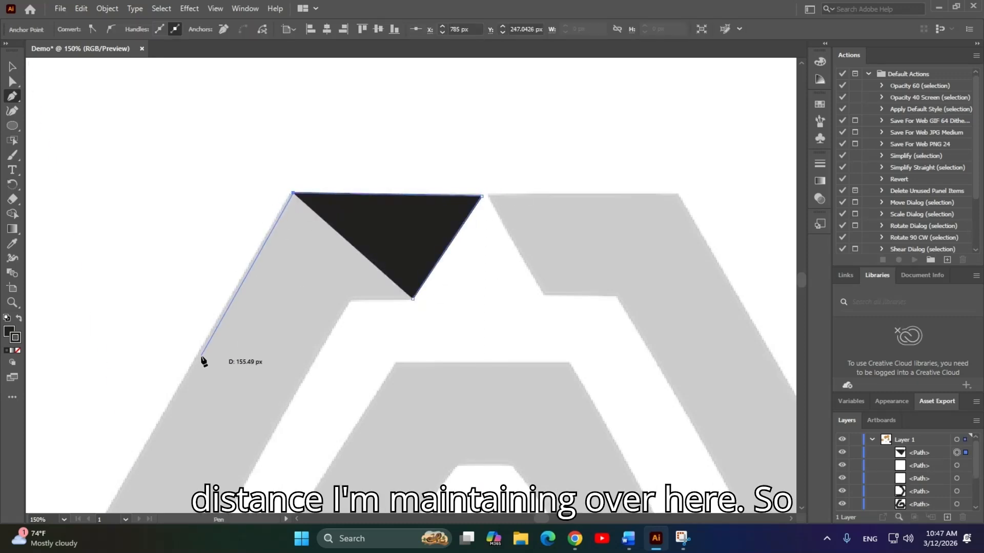
{"action": "key", "text": "ctrl+z"}
{"action": "key", "text": "ctrl+z"}
{"action": "key", "text": "ctrl+z"}
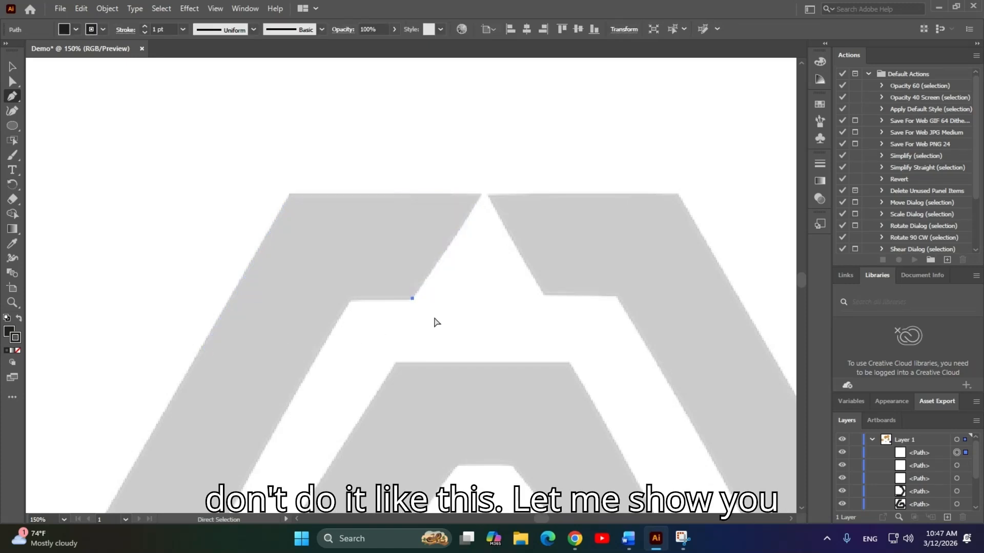
Set the fill colour for new paths to None.
{"action": "left_click", "coordinate": [76, 29]}
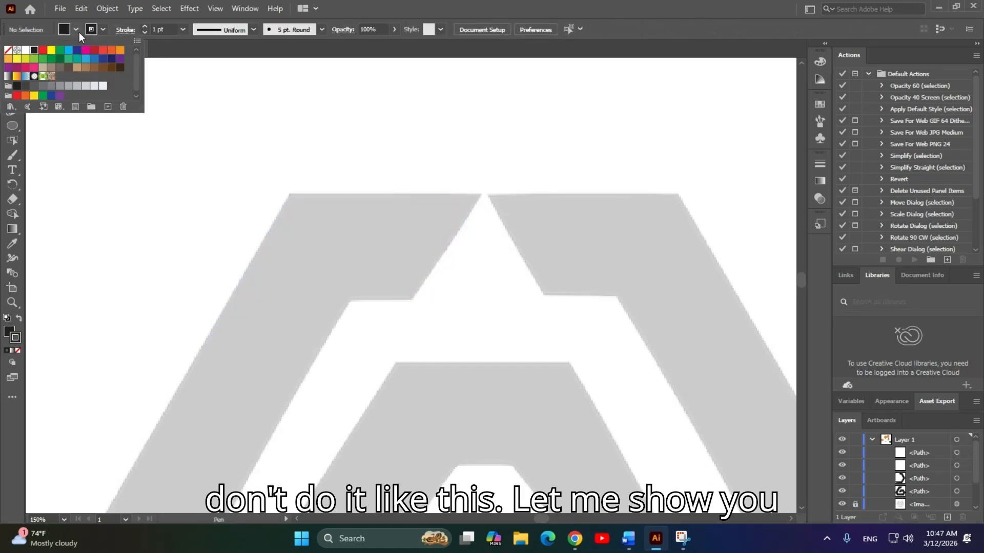
{"action": "left_click", "coordinate": [8, 50]}
{"action": "left_click", "coordinate": [209, 219]}
Trace the short slanted edge beside the reference logo's top notch with eleven closely spaced Pen anchor points.
{"action": "scroll", "coordinate": [460, 299], "scroll_direction": "up", "scroll_amount": 3}
{"action": "left_click_drag", "start_coordinate": [451, 279], "coordinate": [444, 380]}
{"action": "left_click", "coordinate": [323, 399]}
{"action": "left_click", "coordinate": [331, 381]}
{"action": "left_click", "coordinate": [348, 365]}
{"action": "left_click", "coordinate": [361, 346]}
{"action": "left_click", "coordinate": [388, 307]}
{"action": "left_click", "coordinate": [402, 293]}
{"action": "left_click", "coordinate": [407, 274]}
{"action": "left_click", "coordinate": [428, 251]}
{"action": "left_click", "coordinate": [440, 227]}
{"action": "left_click", "coordinate": [459, 197]}
{"action": "left_click", "coordinate": [481, 179]}
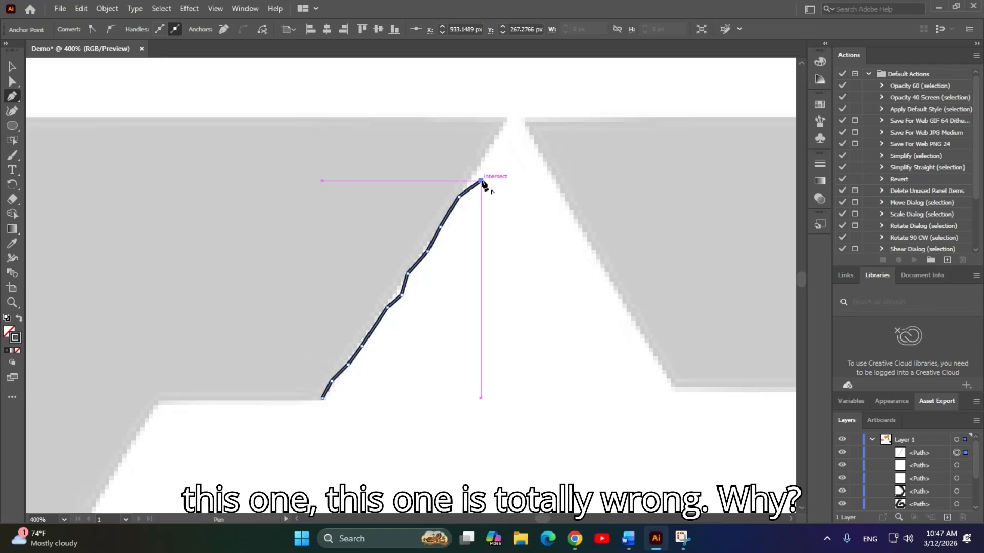
Select groups of anchor points on the jagged path with Direct Selection and delete the entire path.
{"action": "key", "text": "v"}
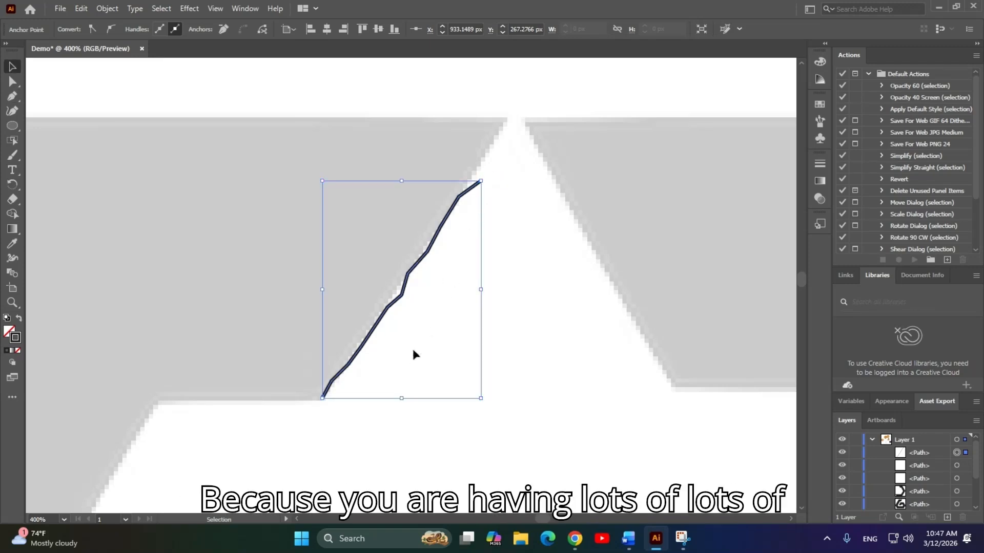
{"action": "key", "text": "a"}
{"action": "left_click_drag", "start_coordinate": [437, 362], "coordinate": [351, 239]}
{"action": "left_click_drag", "start_coordinate": [378, 419], "coordinate": [222, 289]}
{"action": "left_click_drag", "start_coordinate": [482, 293], "coordinate": [387, 190]}
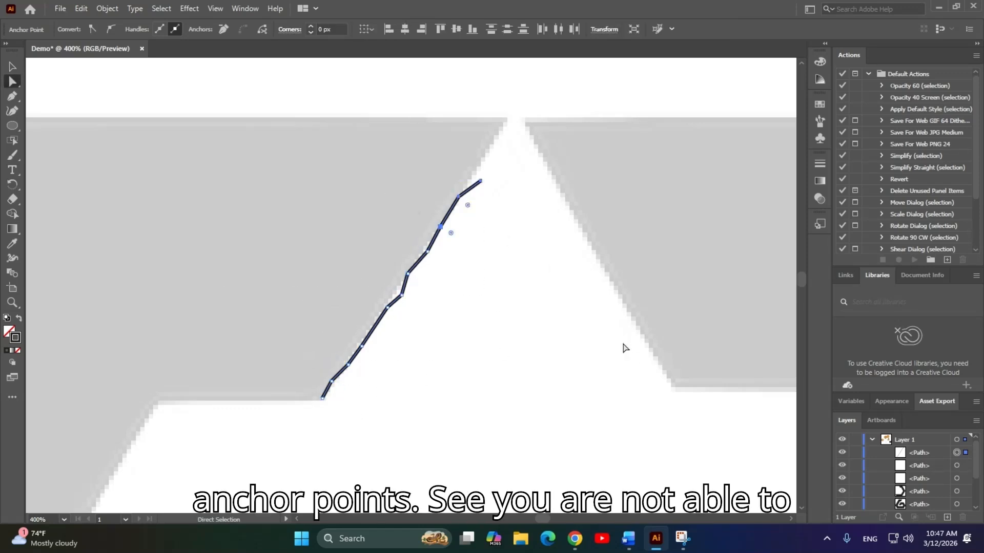
{"action": "key", "text": "Delete"}
{"action": "left_click_drag", "start_coordinate": [514, 405], "coordinate": [310, 383]}
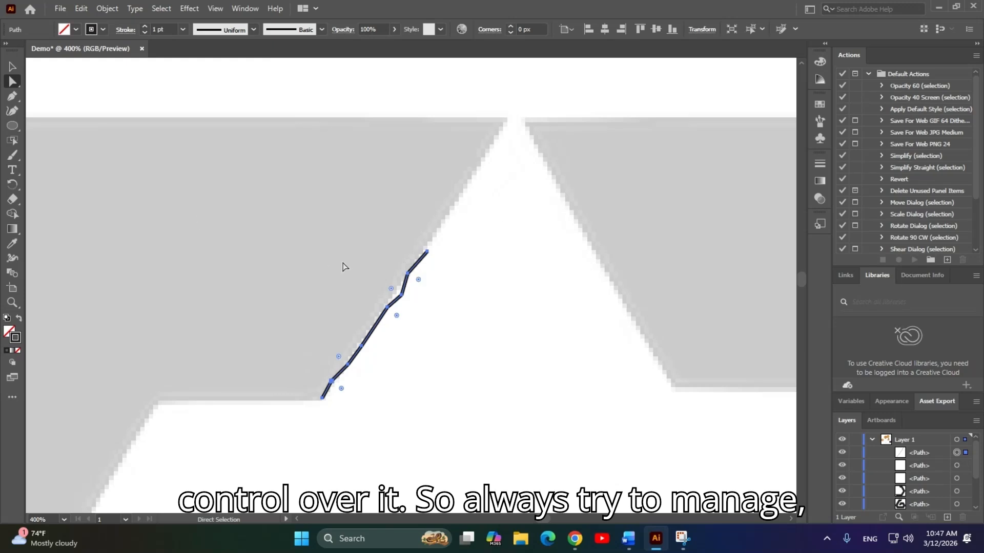
{"action": "key", "text": "Delete"}
Trace the upper-left piece's slanted notch edge, top edge and outer slanted edge with four widely spaced Pen anchor points.
{"action": "key", "text": "p"}
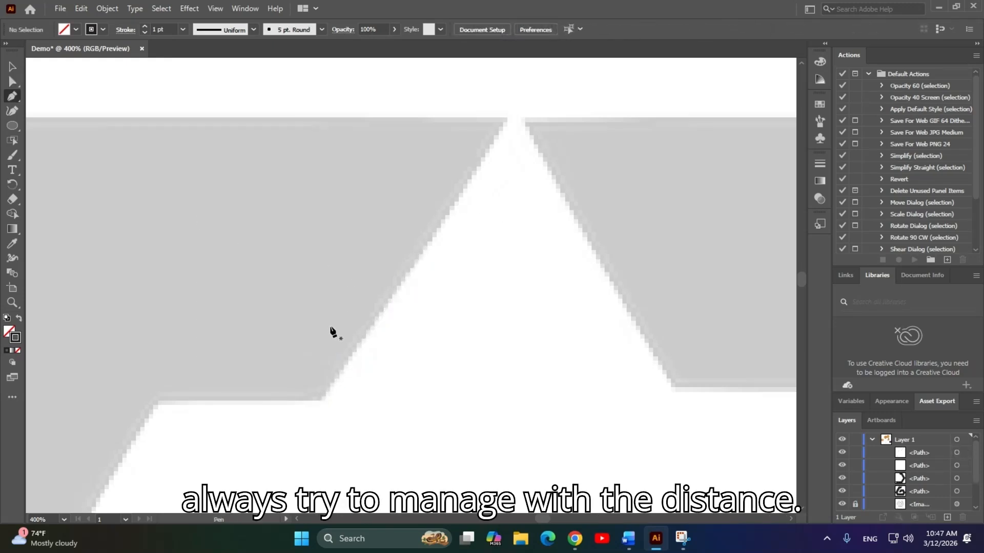
{"action": "left_click", "coordinate": [321, 398]}
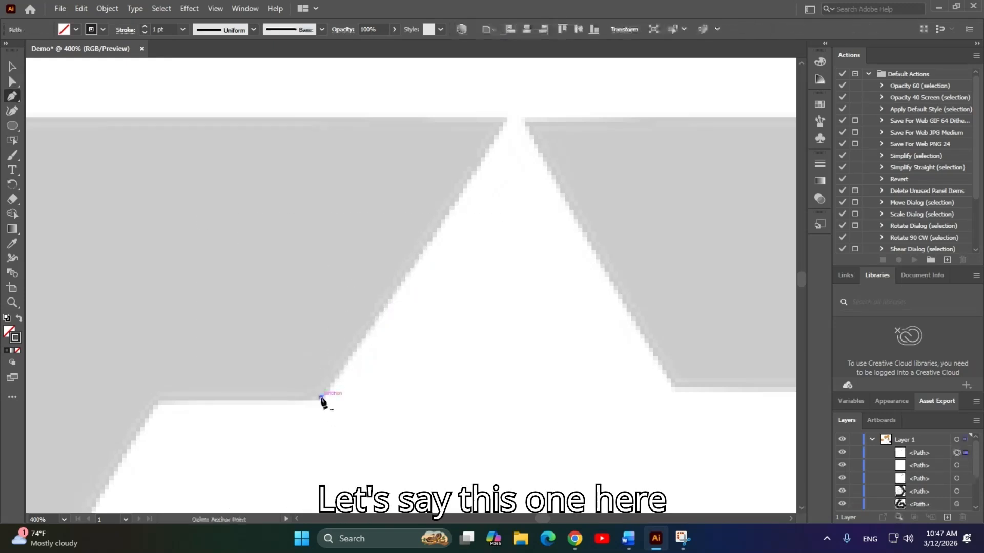
{"action": "left_click", "coordinate": [512, 123]}
{"action": "scroll", "coordinate": [511, 124], "scroll_direction": "down", "scroll_amount": 2}
{"action": "left_click_drag", "start_coordinate": [314, 205], "coordinate": [612, 243]}
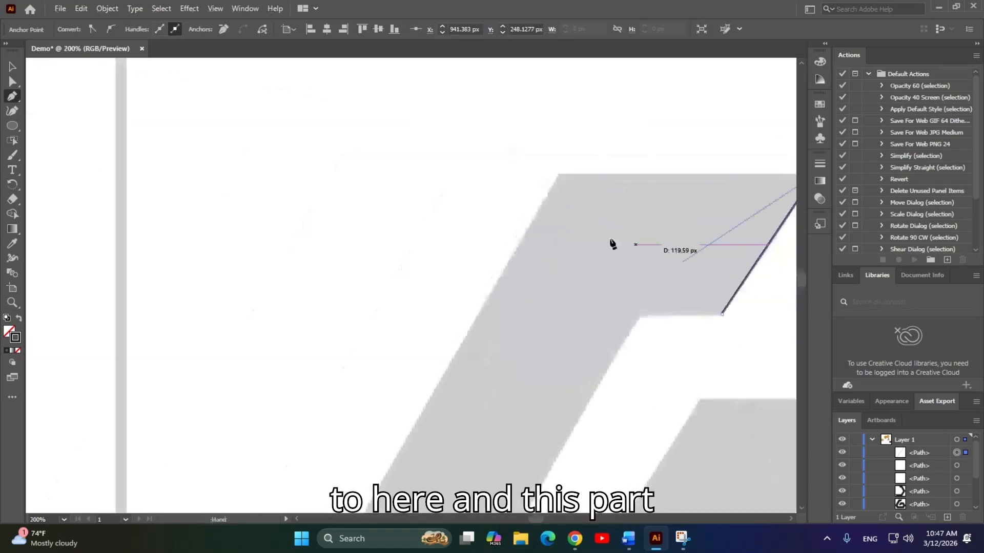
{"action": "left_click", "coordinate": [560, 175]}
{"action": "left_click", "coordinate": [413, 429]}
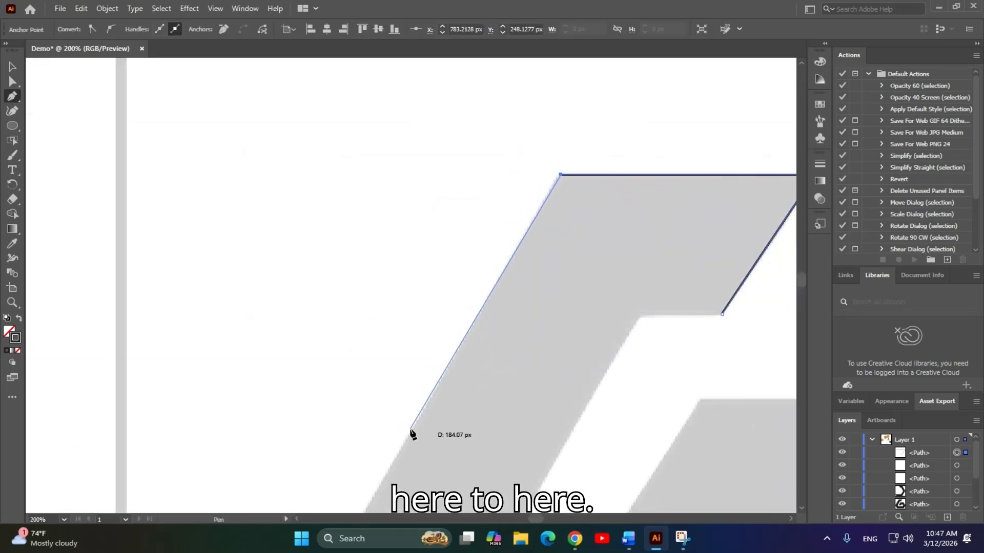
Delete the open Pen path traced over the upper-left piece of the reference logo.
{"action": "scroll", "coordinate": [434, 388], "scroll_direction": "down", "scroll_amount": 5}
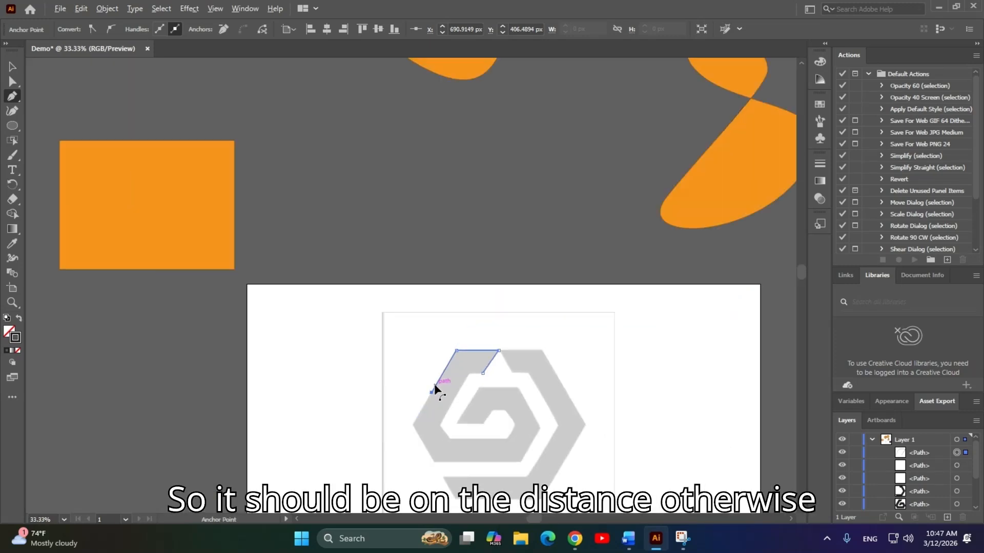
{"action": "scroll", "coordinate": [461, 395], "scroll_direction": "down", "scroll_amount": 2}
{"action": "key", "text": "v"}
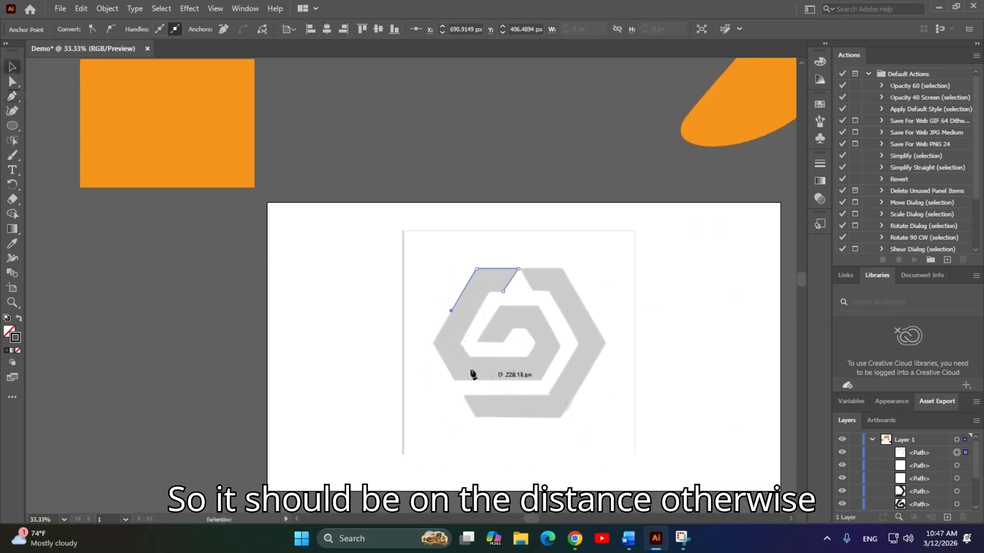
{"action": "key", "text": "Delete"}
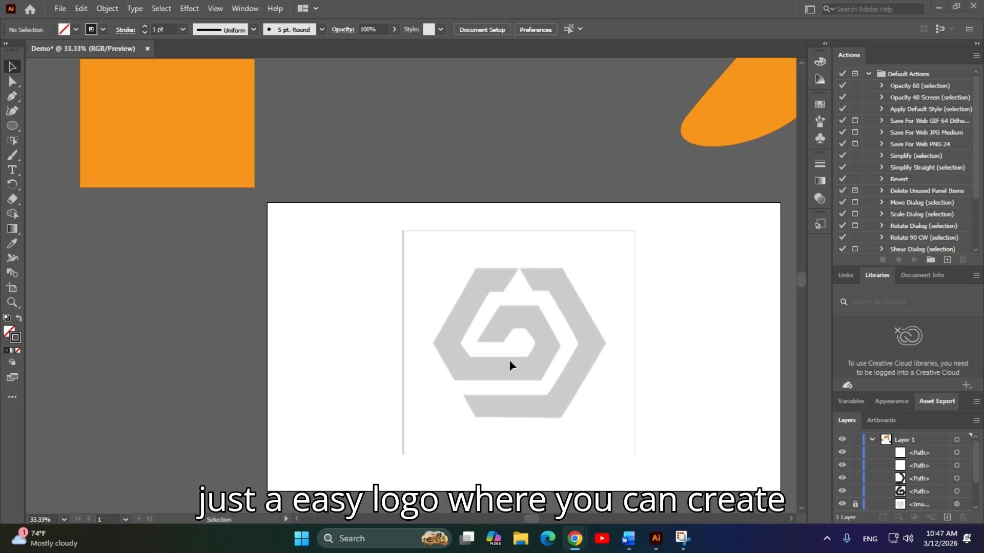
Select all paths of the black logo beside the artboard.
{"action": "scroll", "coordinate": [509, 360], "scroll_direction": "down", "scroll_amount": 1}
{"action": "scroll", "coordinate": [322, 325], "scroll_direction": "right", "scroll_amount": 5}
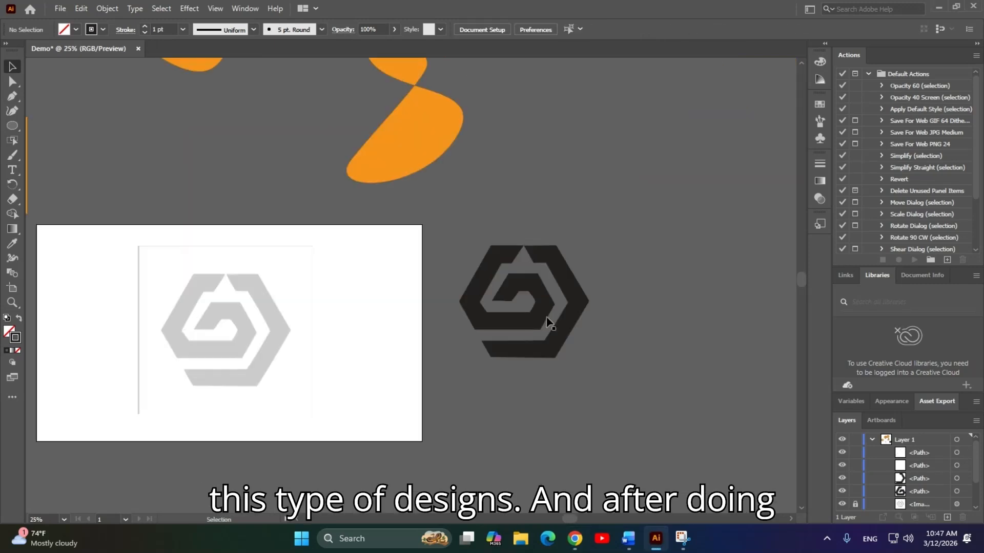
{"action": "scroll", "coordinate": [561, 313], "scroll_direction": "up", "scroll_amount": 1}
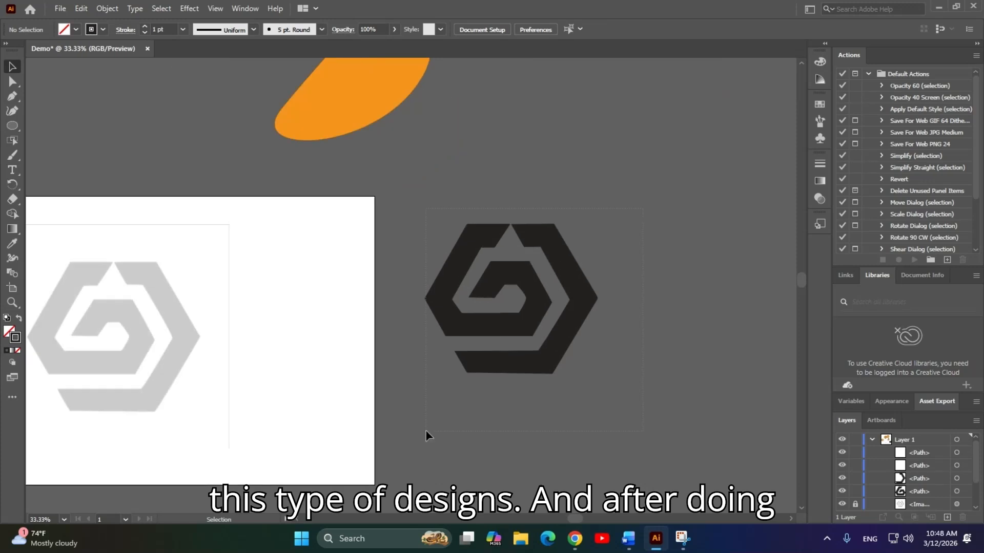
{"action": "key", "text": "ctrl+a"}
{"action": "scroll", "coordinate": [648, 424], "scroll_direction": "left", "scroll_amount": 3}
{"action": "scroll", "coordinate": [533, 412], "scroll_direction": "left", "scroll_amount": 1}
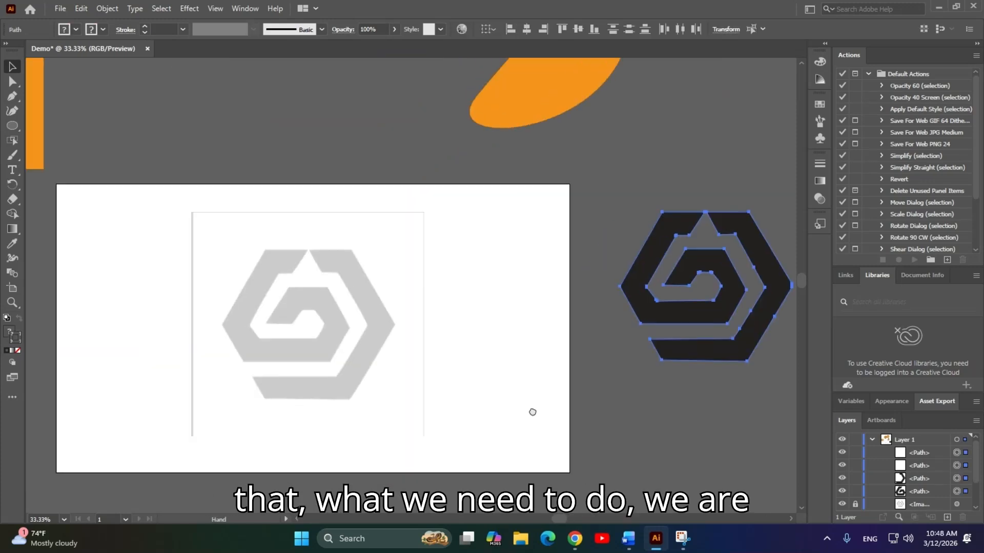
{"action": "left_click_drag", "start_coordinate": [532, 412], "coordinate": [533, 408]}
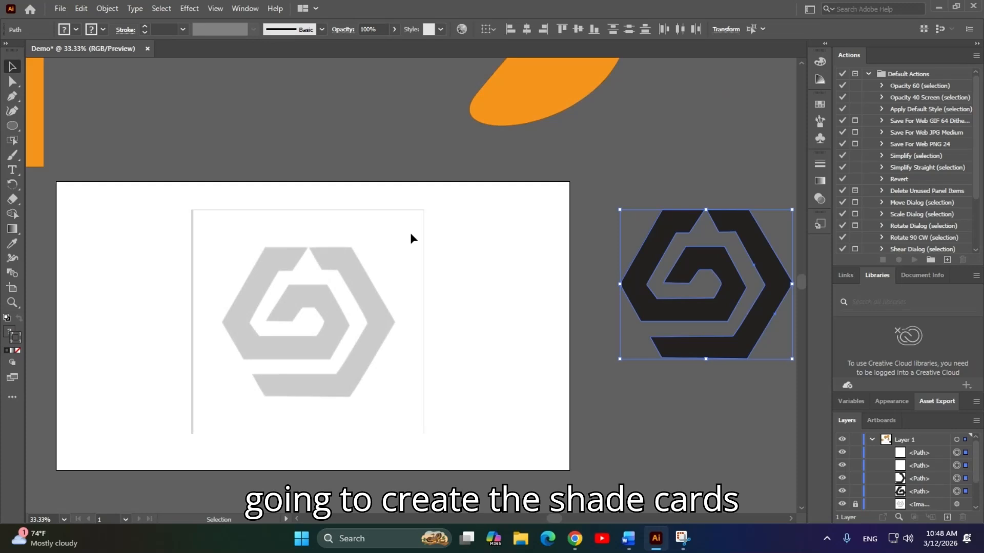
Switch to the Document4 notes in Word and add the line "Shade cards are colors" below "Path in pentool".
{"action": "mouse_move", "coordinate": [636, 544]}
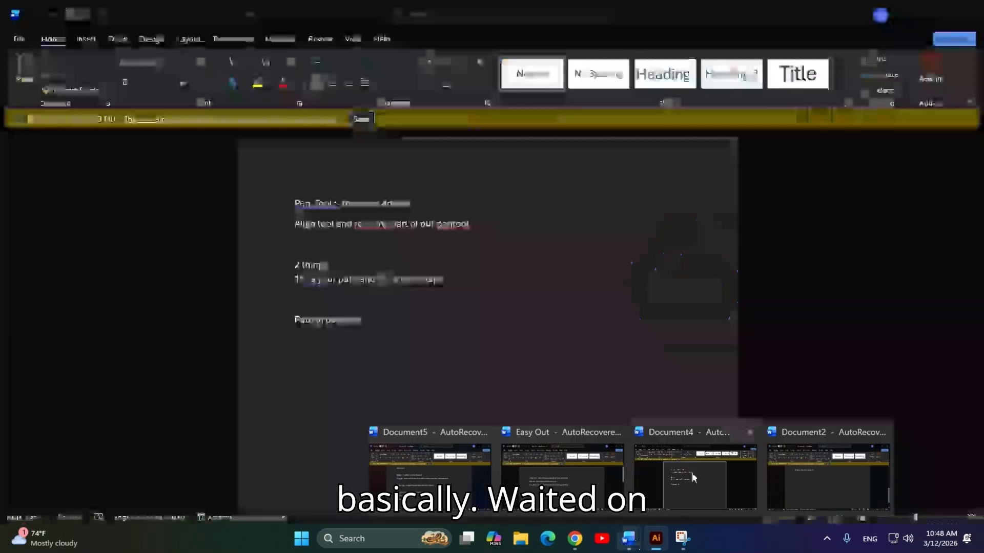
{"action": "left_click", "coordinate": [690, 473]}
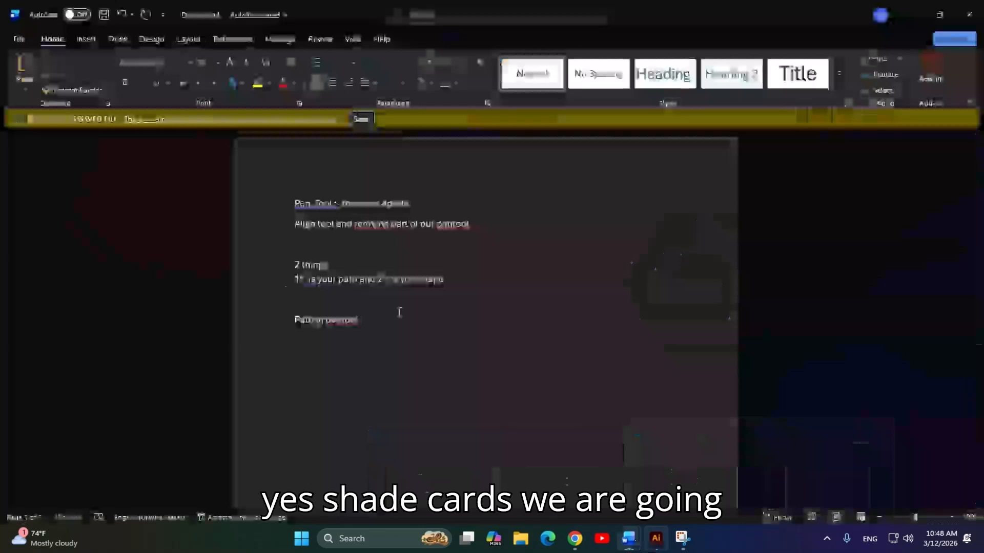
{"action": "key", "text": "Return"}
{"action": "key", "text": "Return"}
{"action": "type", "text": "Shad"}
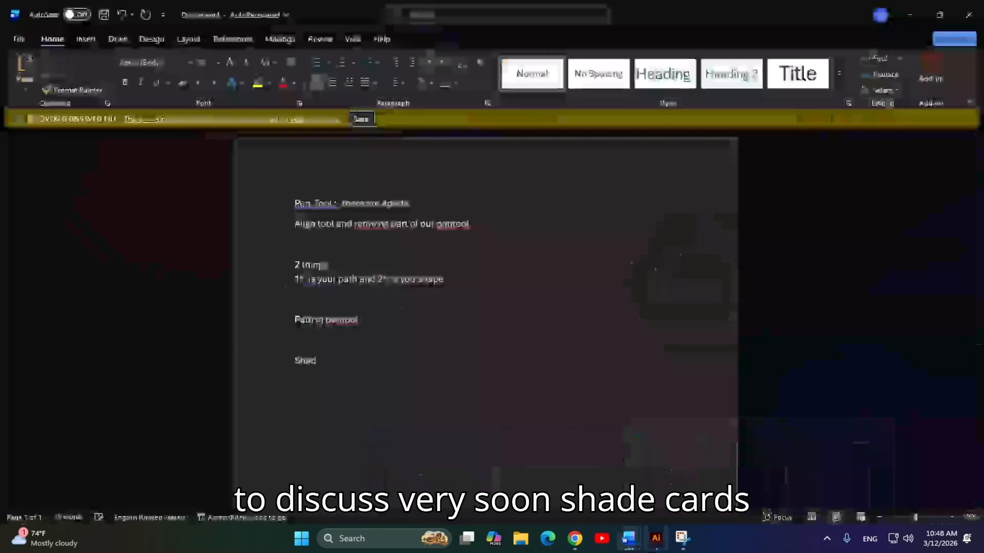
{"action": "type", "text": "e cards are "}
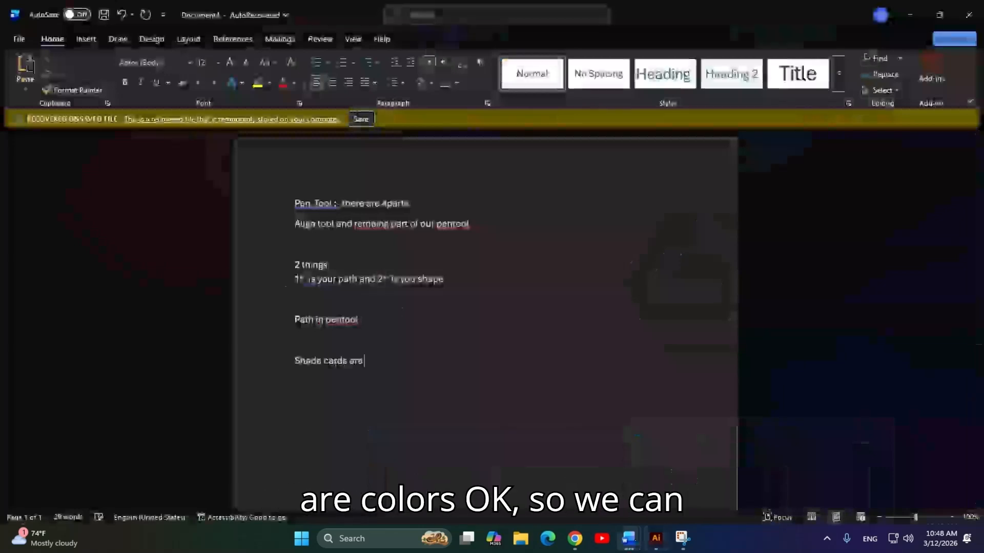
{"action": "type", "text": "colors"}
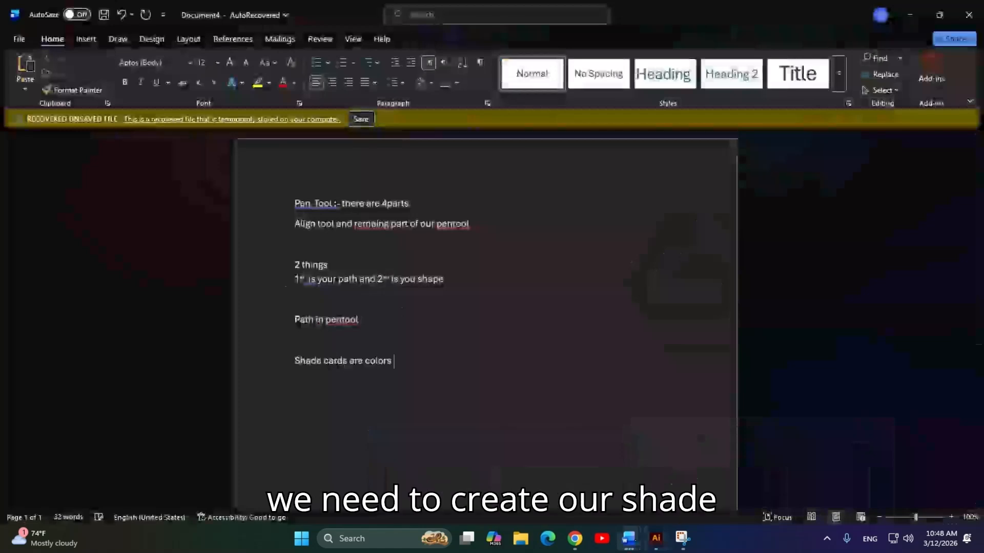
Return to Illustrator, hide the locked reference image and move the selected black logo onto the middle of the artboard.
{"action": "key", "text": "alt+Tab"}
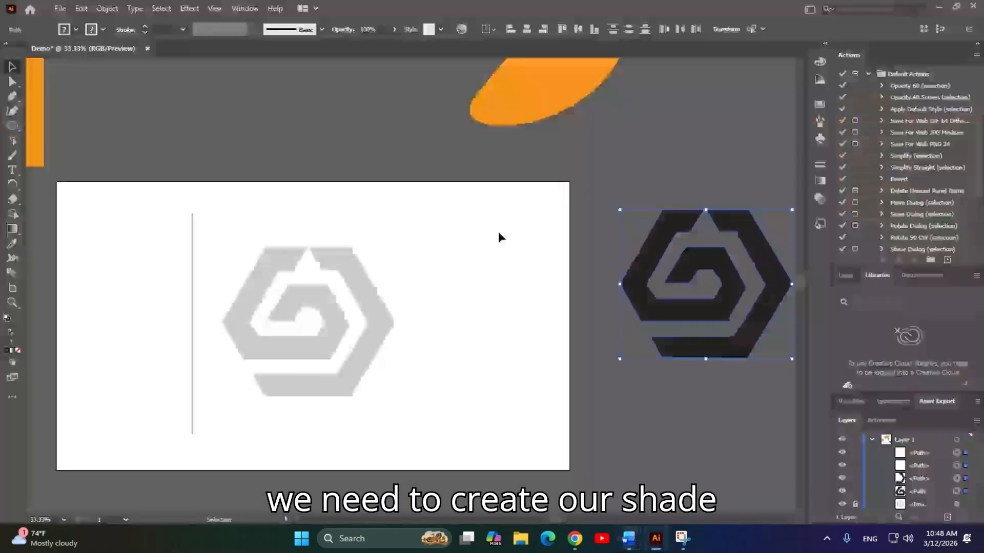
{"action": "left_click_drag", "start_coordinate": [445, 423], "coordinate": [476, 380]}
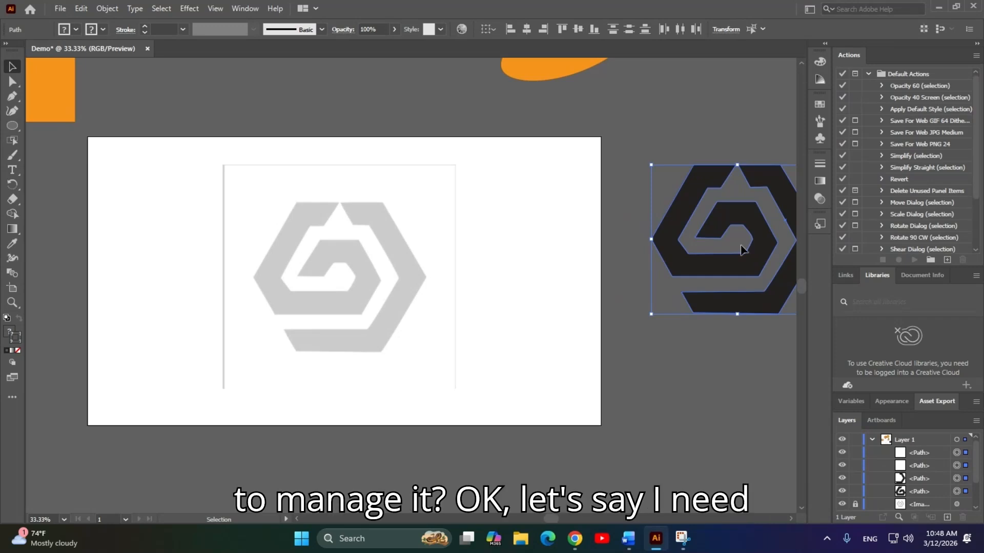
{"action": "left_click", "coordinate": [842, 504]}
{"action": "left_click_drag", "start_coordinate": [714, 241], "coordinate": [356, 269]}
{"action": "left_click", "coordinate": [524, 293]}
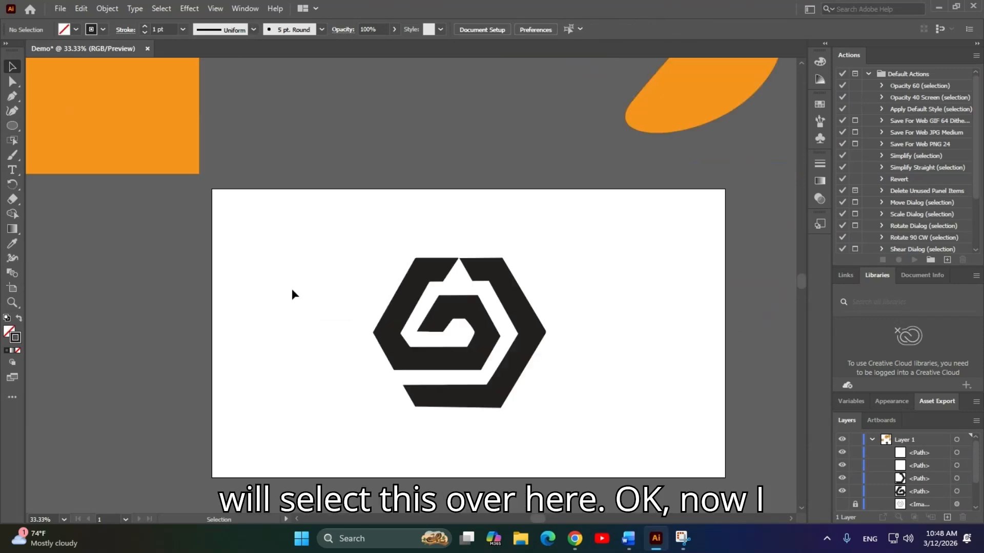
Draw a small square near the upper-left corner of the artboard as the first shade card.
{"action": "key", "text": "m"}
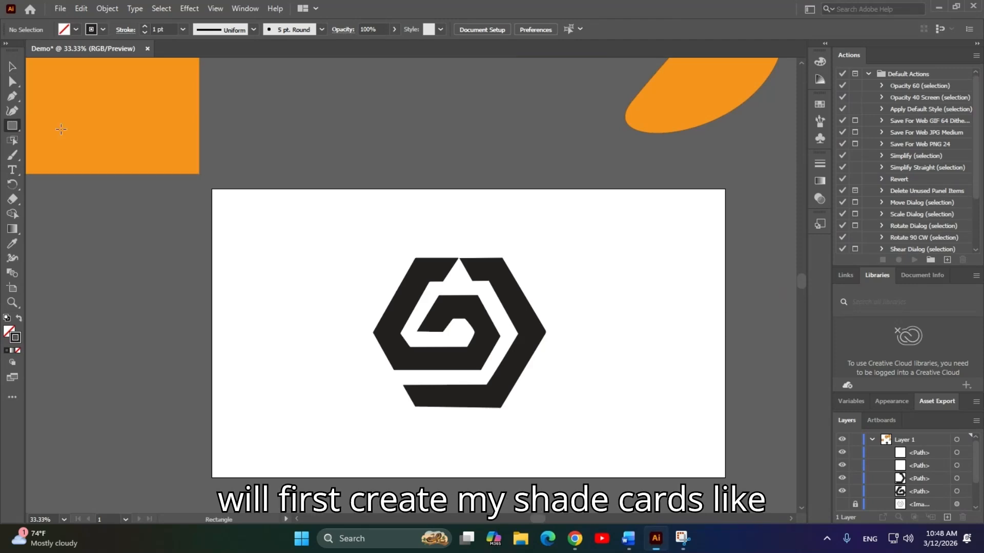
{"action": "left_click_drag", "start_coordinate": [241, 219], "coordinate": [283, 262]}
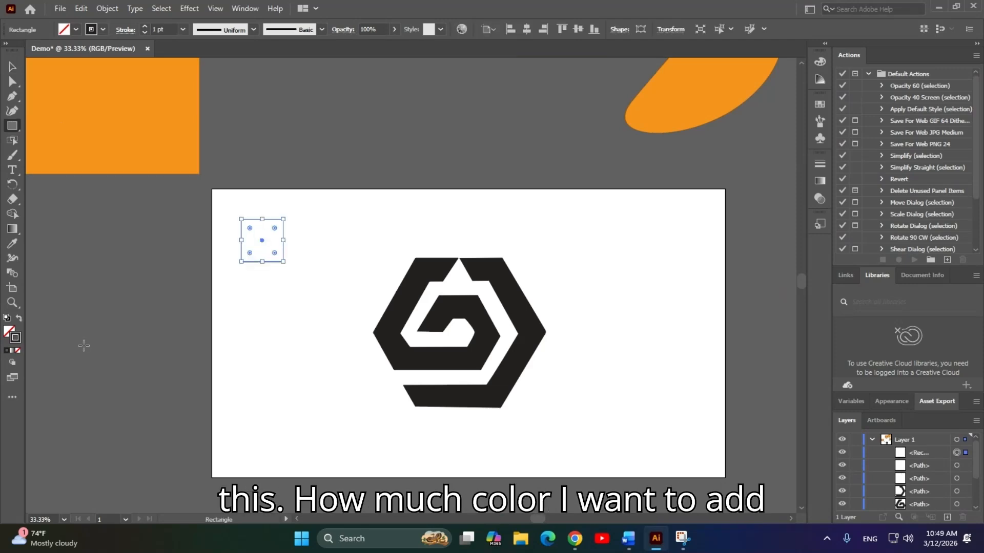
Fill the first shade card with rust red, RGB 185, 52, 0 (B93400), and deselect it.
{"action": "left_click", "coordinate": [10, 332]}
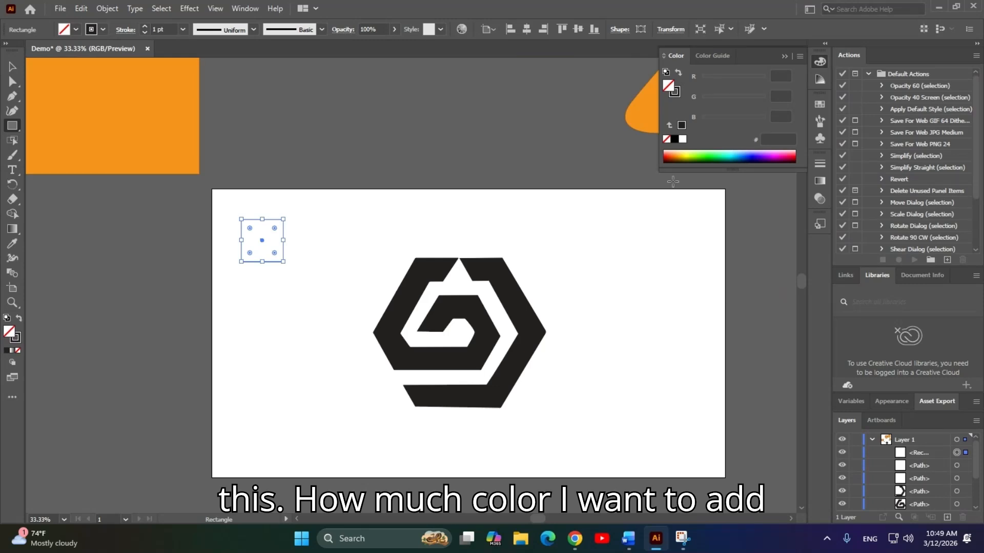
{"action": "left_click", "coordinate": [670, 155]}
{"action": "left_click", "coordinate": [667, 158]}
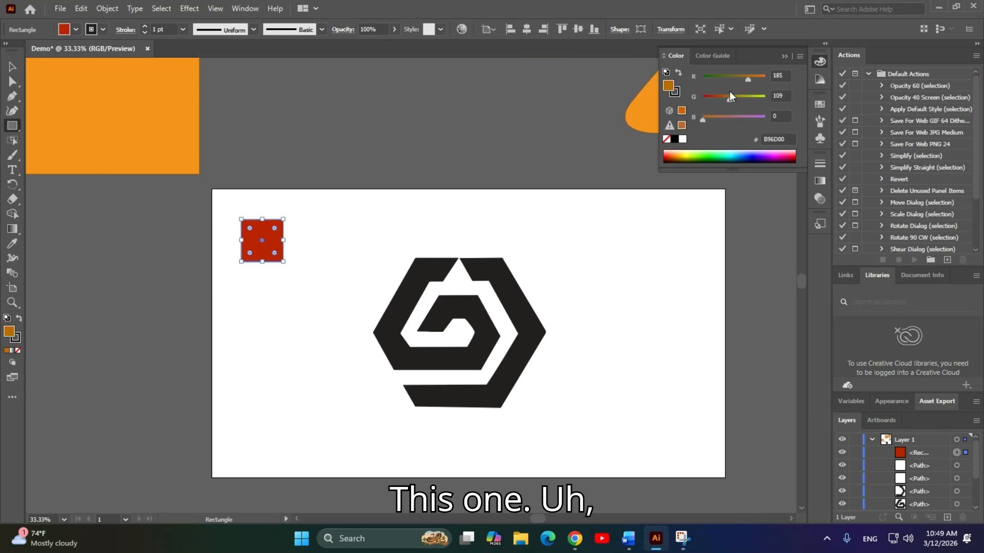
{"action": "left_click", "coordinate": [728, 99]}
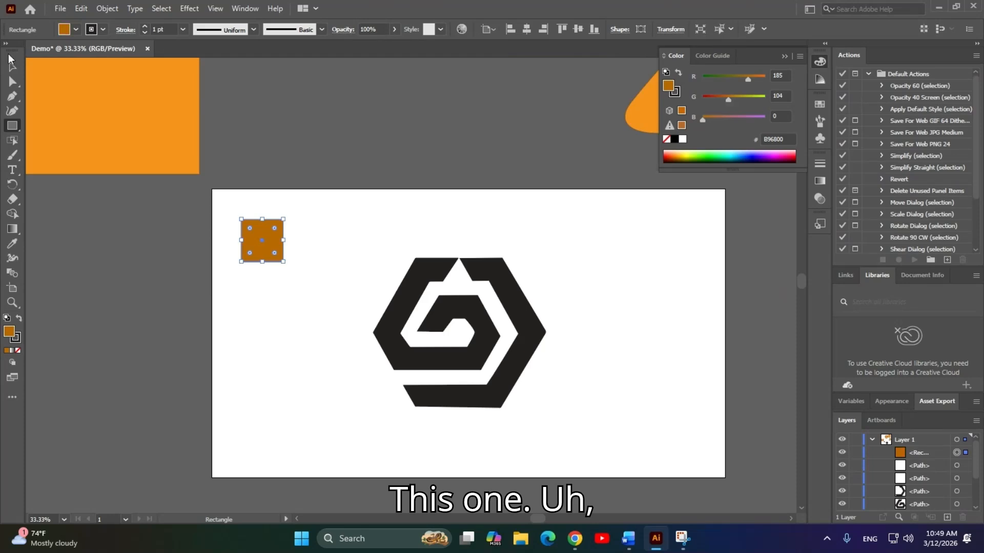
{"action": "left_click_drag", "start_coordinate": [727, 96], "coordinate": [716, 103]}
{"action": "key", "text": "v"}
{"action": "left_click", "coordinate": [221, 355]}
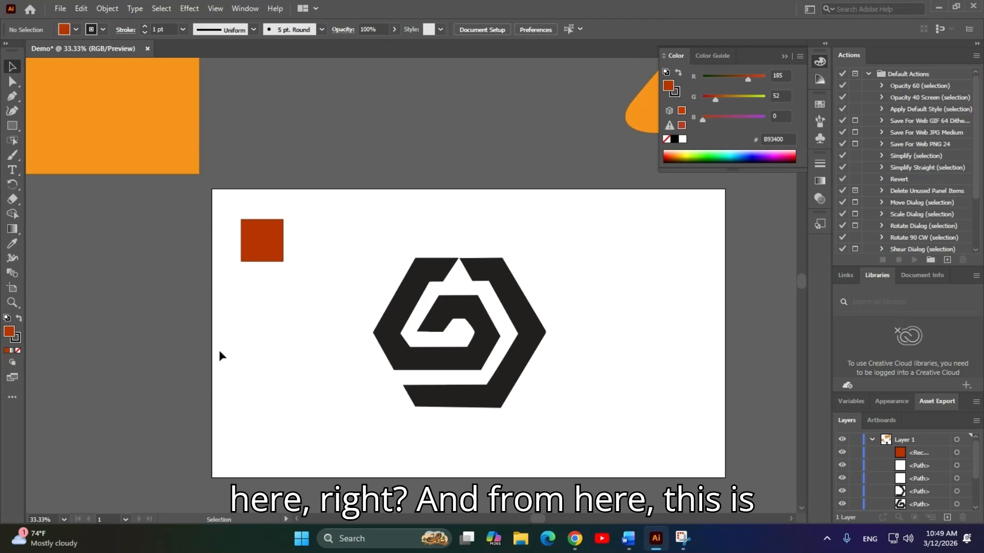
Duplicate the rust-red shade card directly below itself and fill the copy with dark green, RGB 4, 94, 0 (045E00).
{"action": "left_click", "coordinate": [273, 246]}
{"action": "left_click_drag", "start_coordinate": [273, 245], "coordinate": [270, 306]}
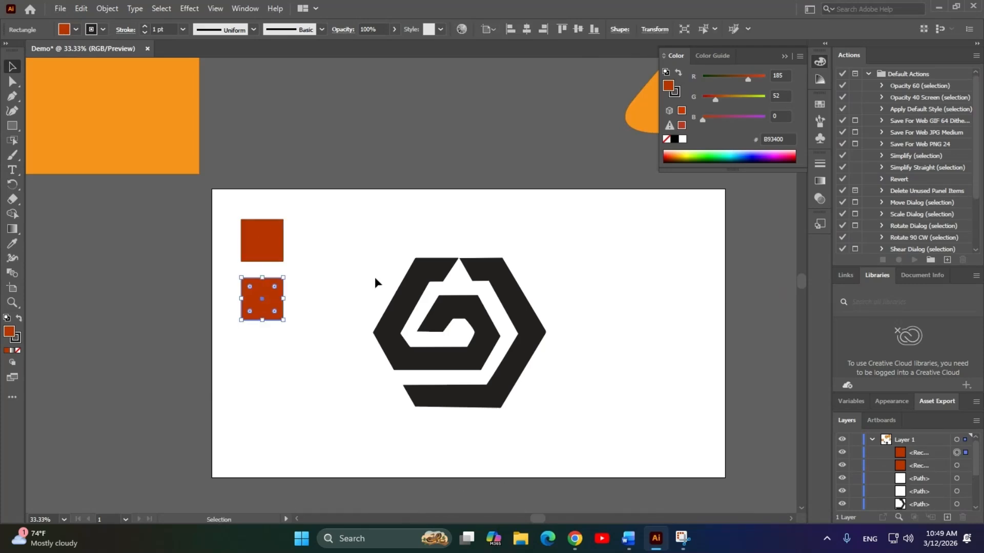
{"action": "left_click", "coordinate": [707, 156]}
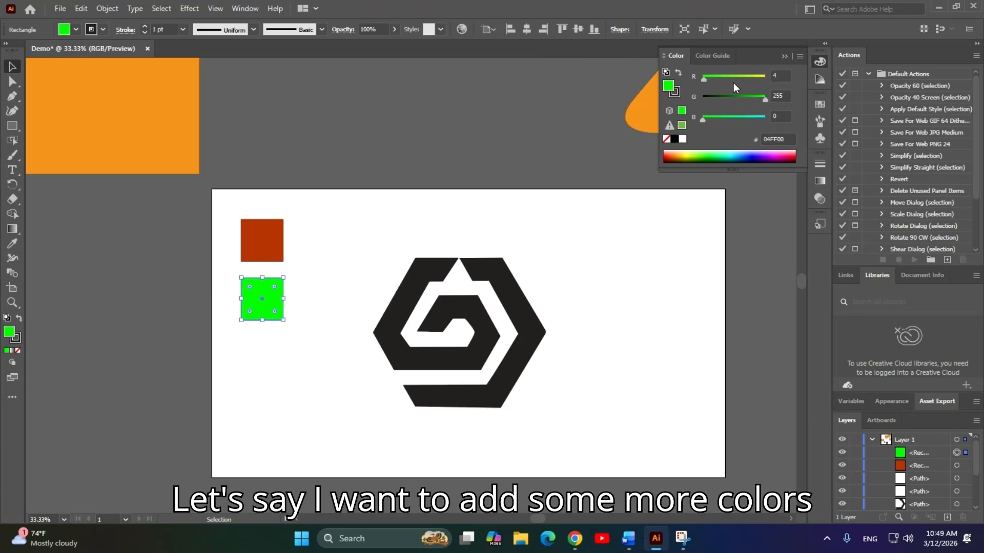
{"action": "left_click_drag", "start_coordinate": [762, 105], "coordinate": [725, 98]}
{"action": "left_click", "coordinate": [219, 377]}
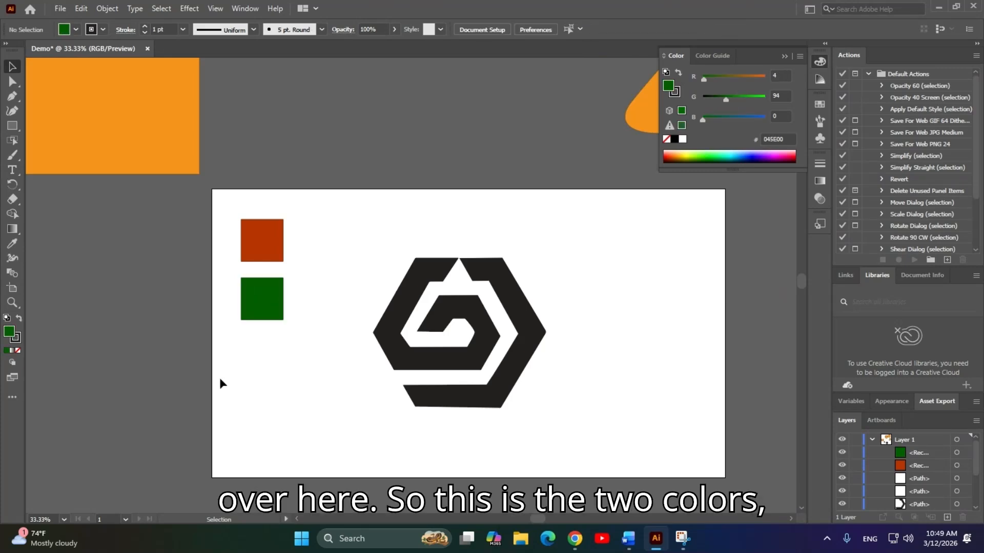
{"action": "left_click_drag", "start_coordinate": [219, 377], "coordinate": [661, 316]}
{"action": "key", "text": "space"}
{"action": "left_click_drag", "start_coordinate": [614, 374], "coordinate": [649, 362]}
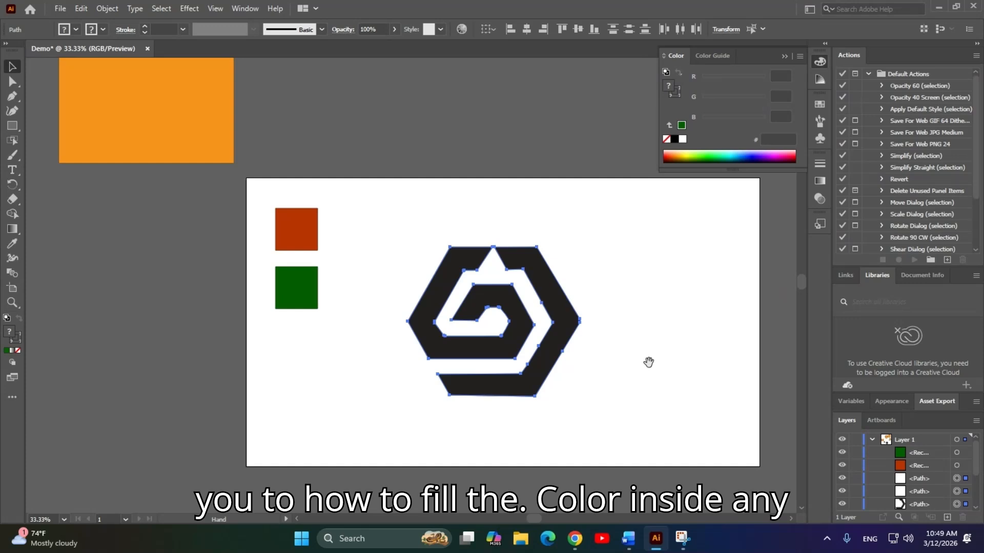
{"action": "left_click", "coordinate": [708, 290]}
Remove the stroke from both the rust-red and dark green shade cards.
{"action": "left_click_drag", "start_coordinate": [205, 211], "coordinate": [307, 286]}
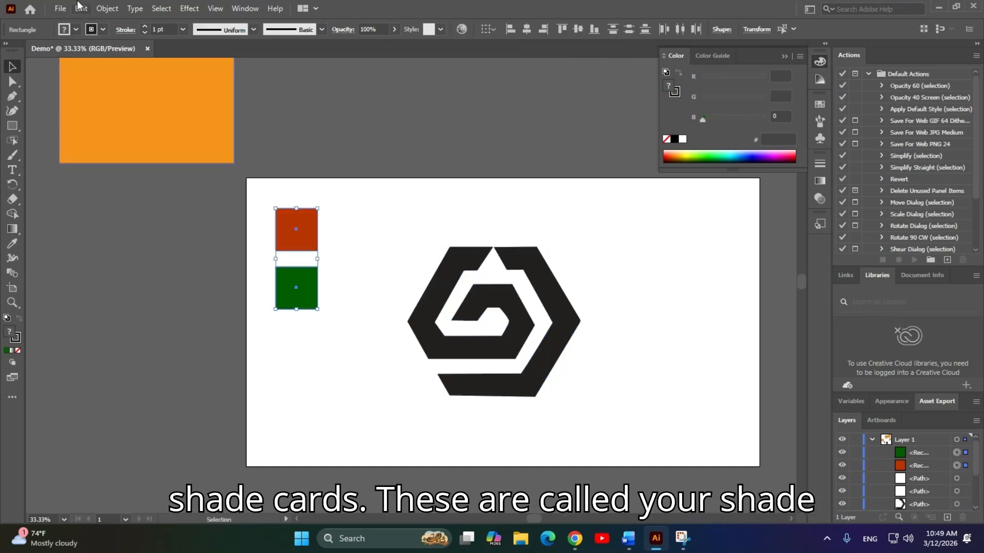
{"action": "left_click", "coordinate": [103, 29]}
{"action": "left_click", "coordinate": [6, 51]}
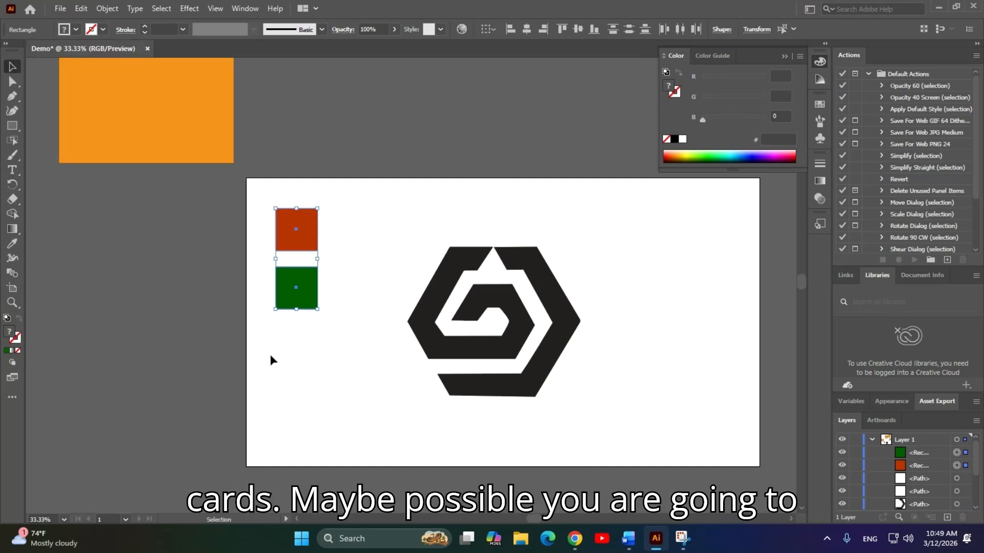
{"action": "left_click", "coordinate": [288, 307]}
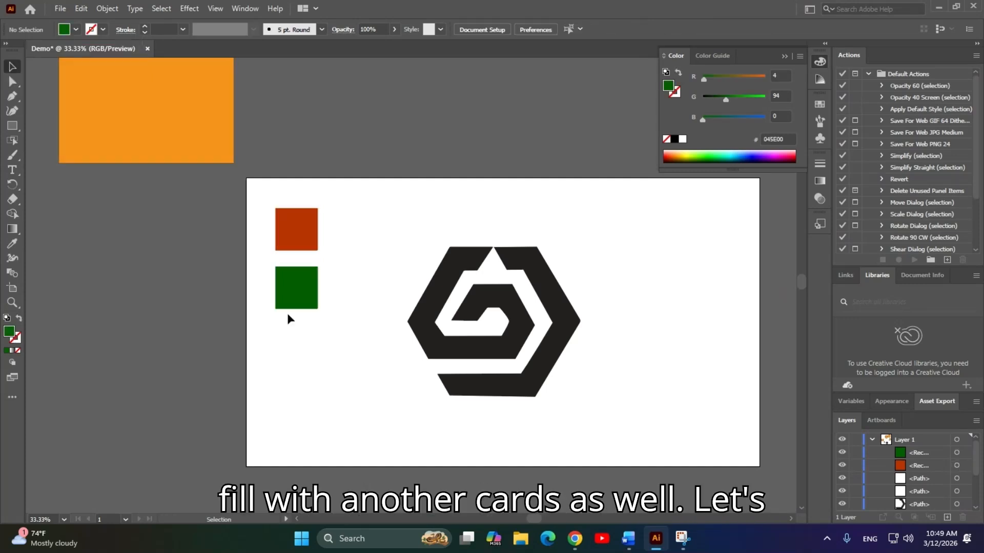
Add two more evenly spaced shade cards below the green one by duplicating, filled with blue (045EC9) and pink (CC5EC9).
{"action": "left_click_drag", "start_coordinate": [288, 306], "coordinate": [308, 359]}
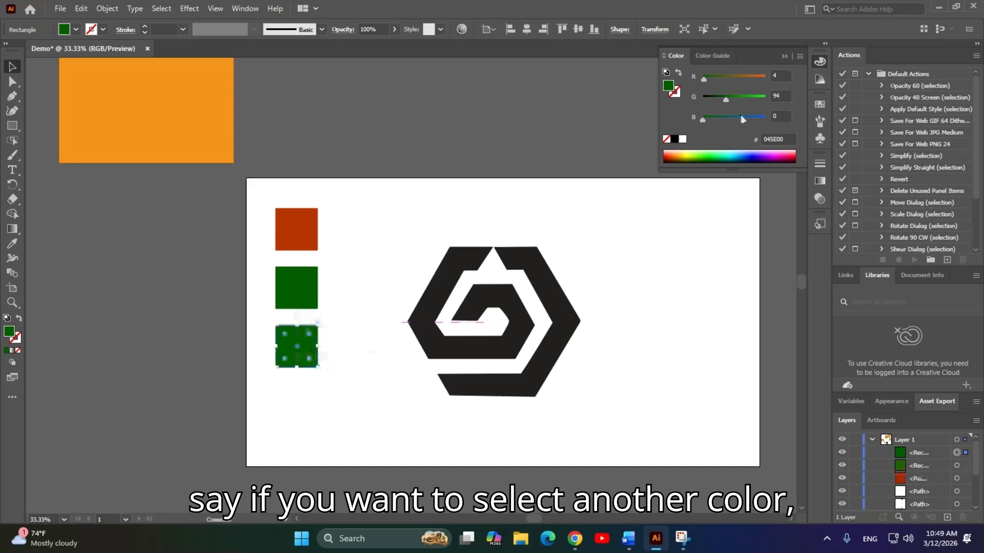
{"action": "left_click_drag", "start_coordinate": [743, 119], "coordinate": [751, 119]}
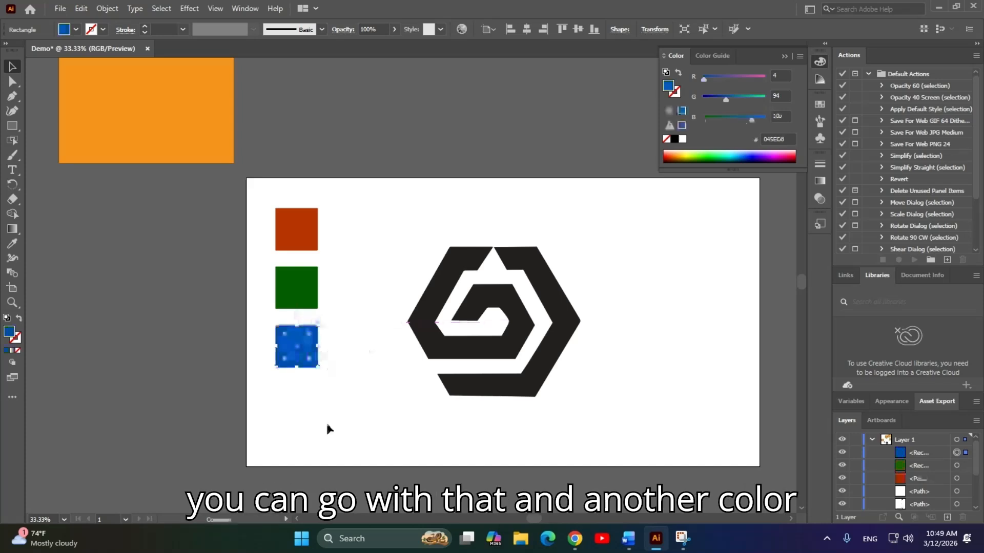
{"action": "left_click_drag", "start_coordinate": [304, 361], "coordinate": [304, 420]}
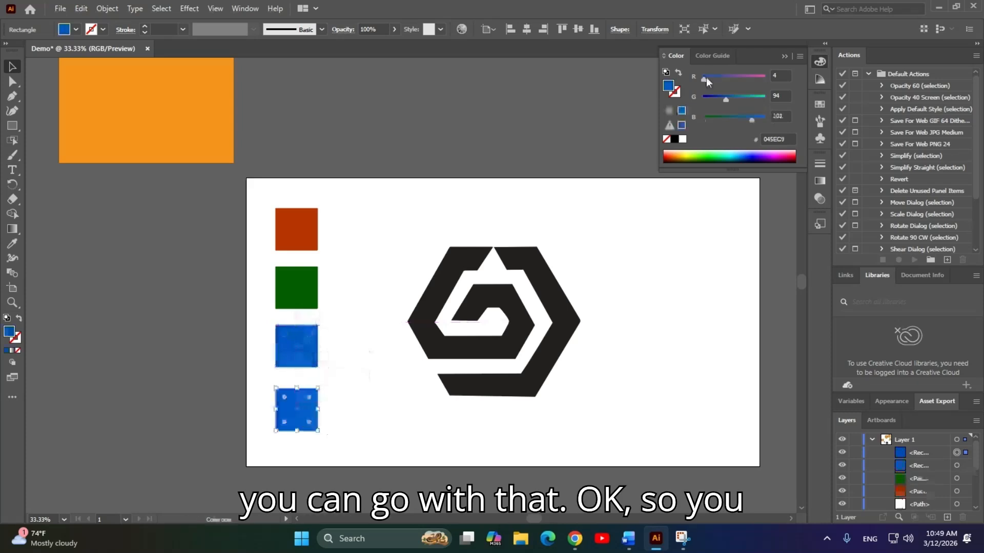
{"action": "left_click_drag", "start_coordinate": [706, 77], "coordinate": [752, 81]}
{"action": "left_click", "coordinate": [420, 209]}
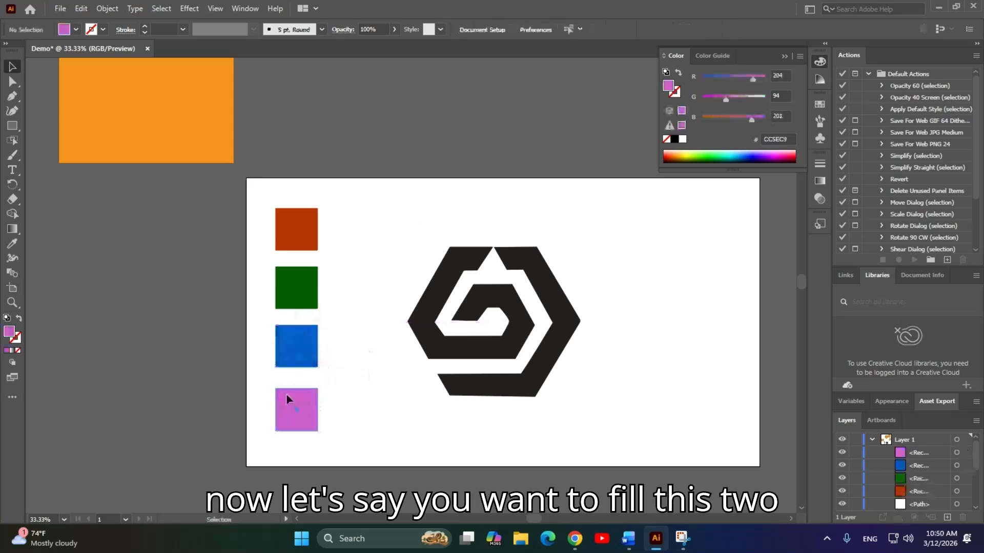
{"action": "left_click_drag", "start_coordinate": [286, 393], "coordinate": [285, 389]}
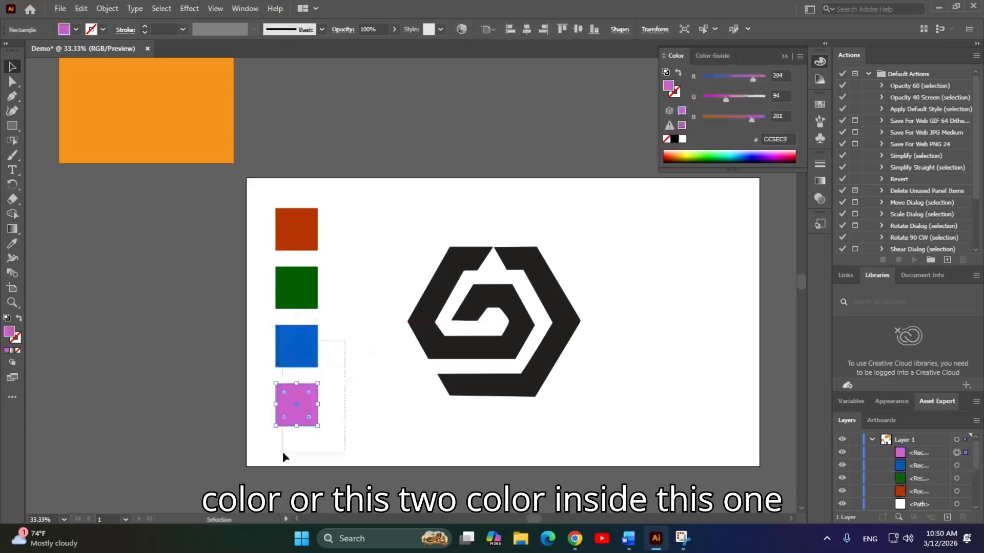
{"action": "left_click_drag", "start_coordinate": [264, 197], "coordinate": [340, 303]}
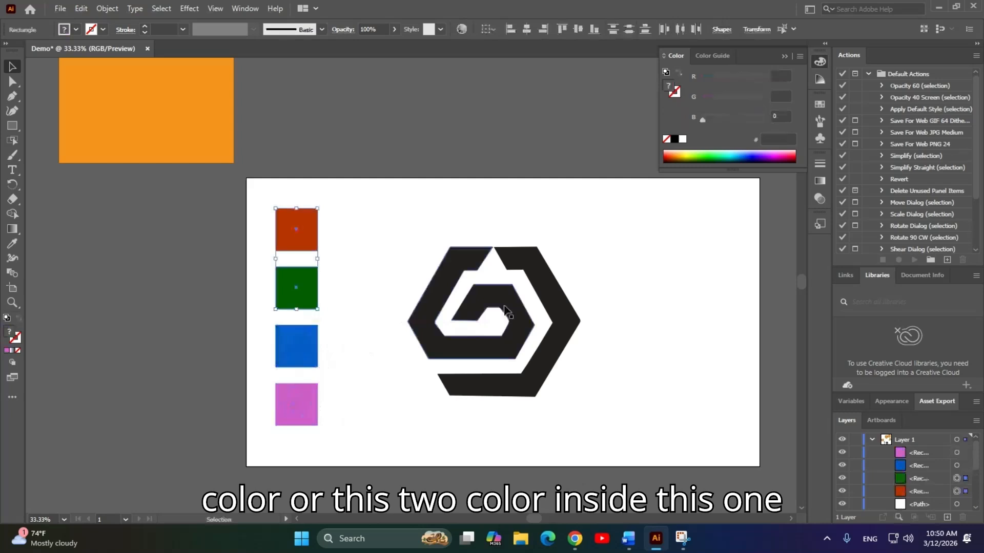
{"action": "left_click", "coordinate": [522, 307]}
{"action": "left_click", "coordinate": [665, 394]}
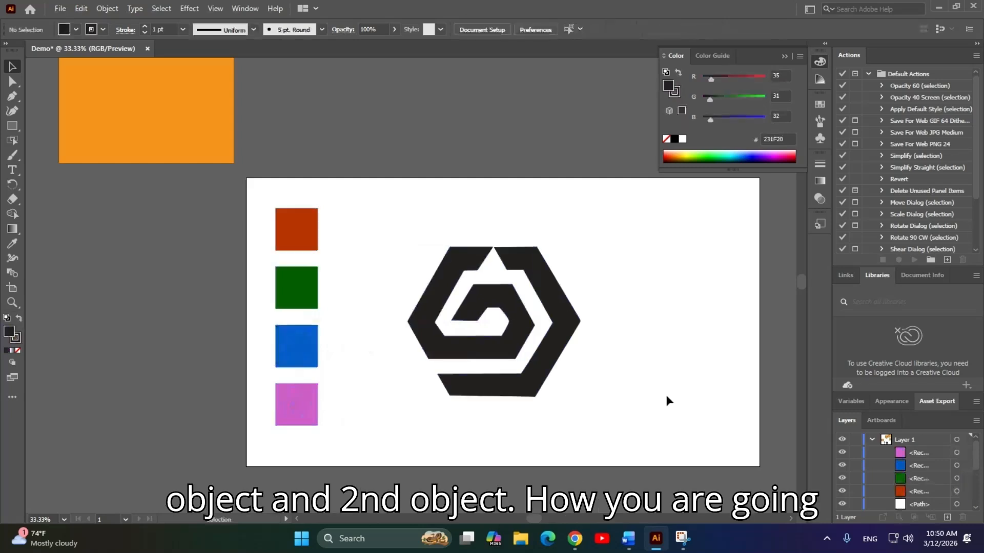
{"action": "left_click_drag", "start_coordinate": [688, 364], "coordinate": [656, 383]}
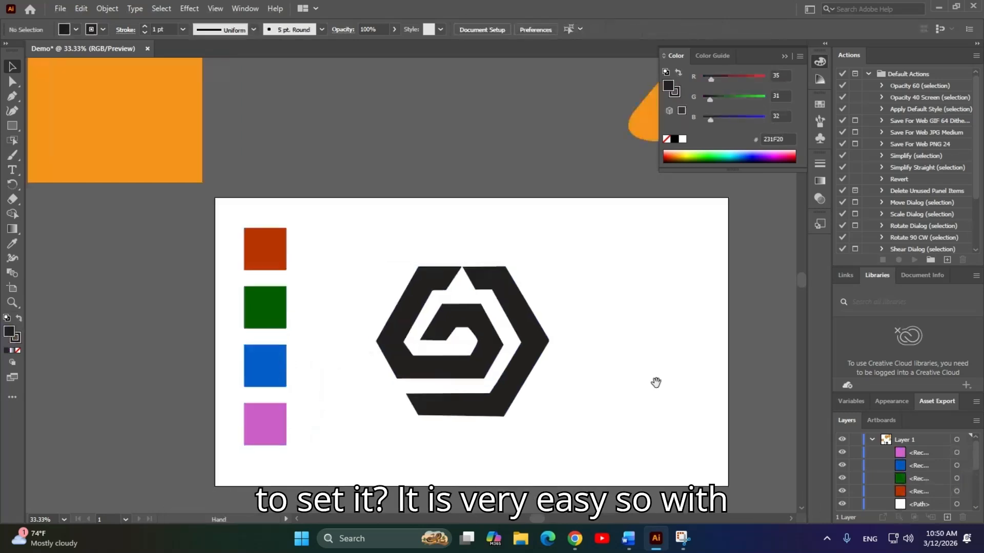
Switch to the Word notes and add "With the help of eyedropper tool you can use it and the shortcut is I" below the shade cards line.
{"action": "key", "text": "alt+Tab"}
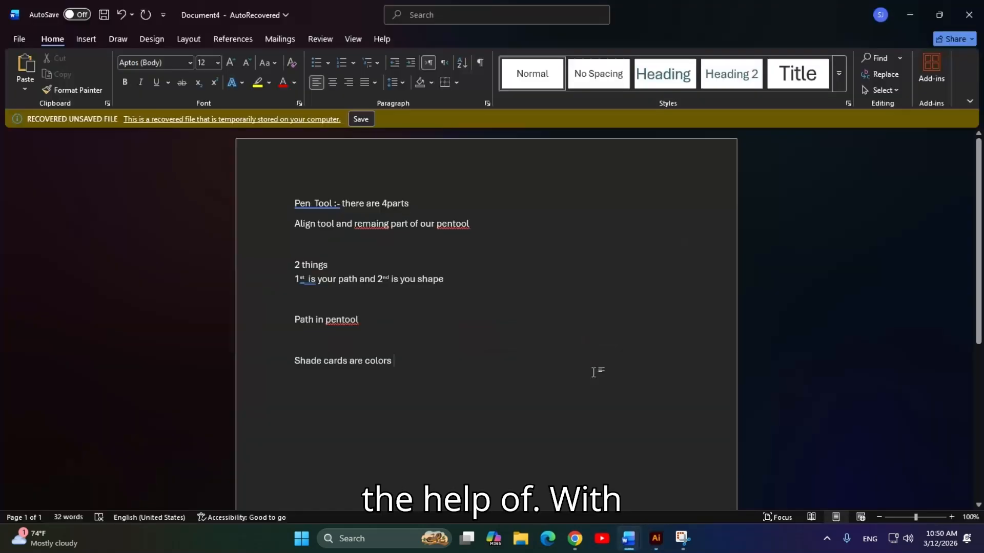
{"action": "key", "text": "Return"}
{"action": "type", "text": "With the"}
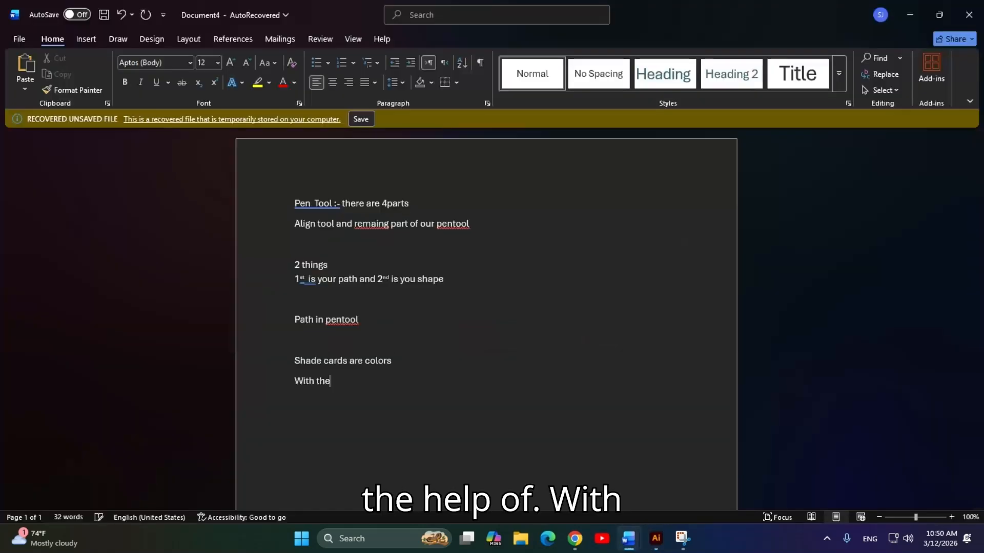
{"action": "type", "text": " help of"}
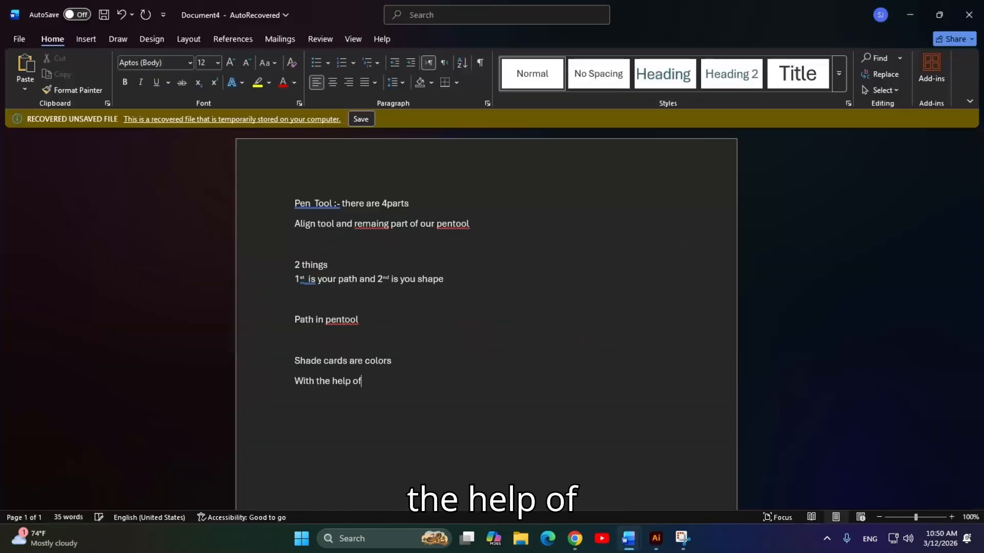
{"action": "type", "text": " eyedro"}
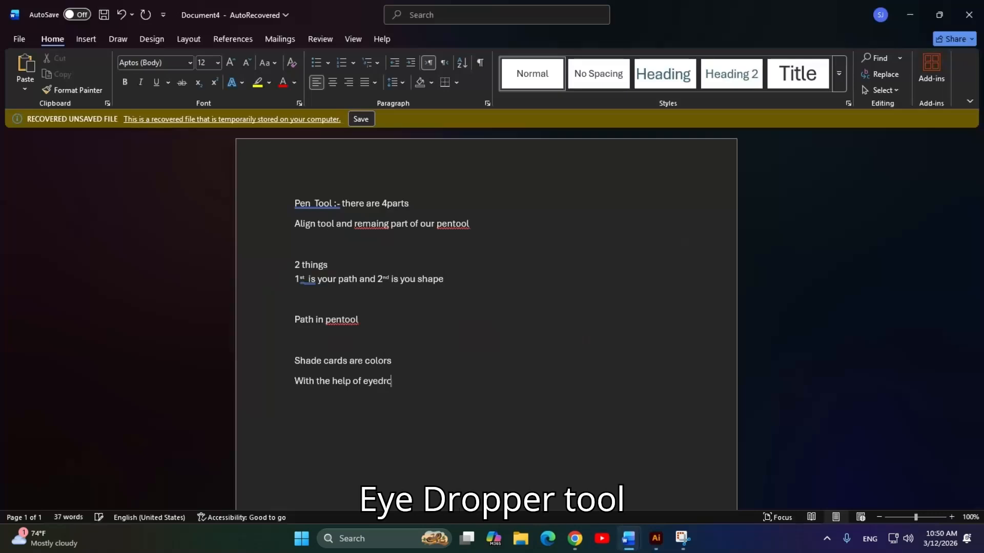
{"action": "type", "text": "pper tool "}
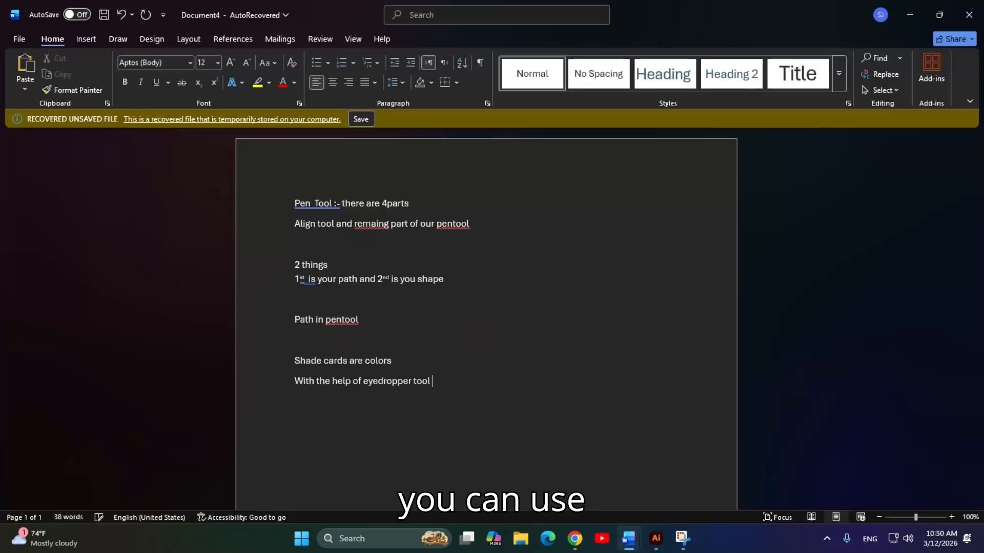
{"action": "type", "text": "you can use "}
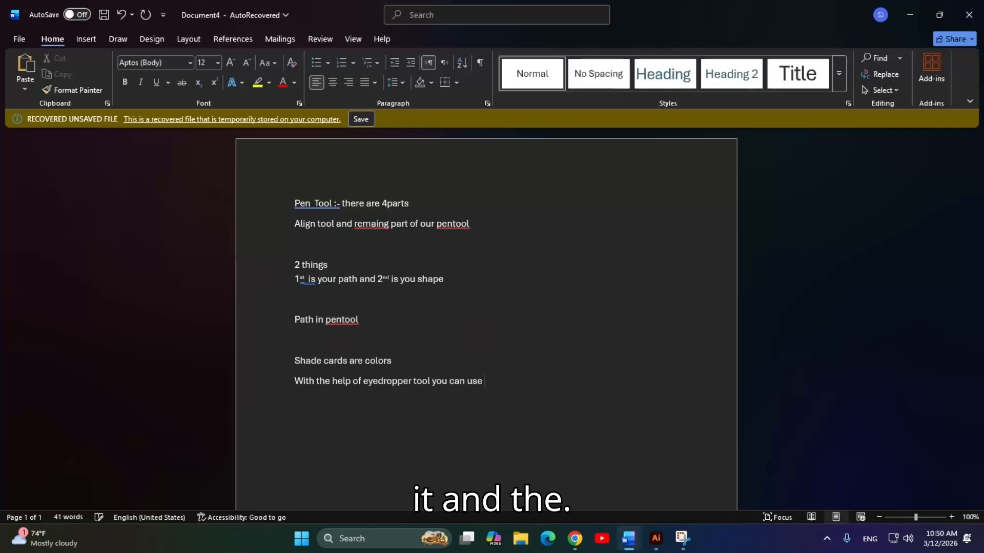
{"action": "type", "text": "it and the s"}
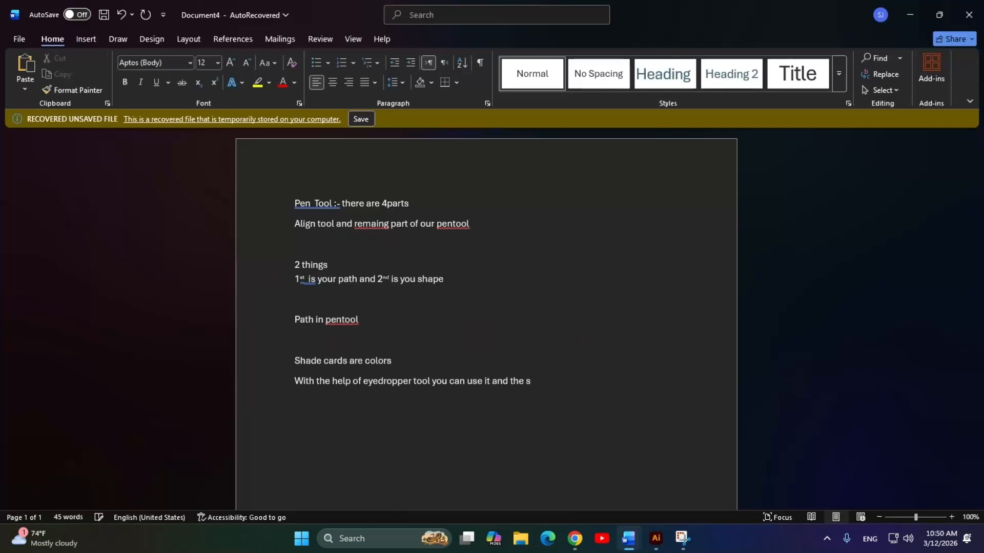
{"action": "type", "text": "hortcut i"}
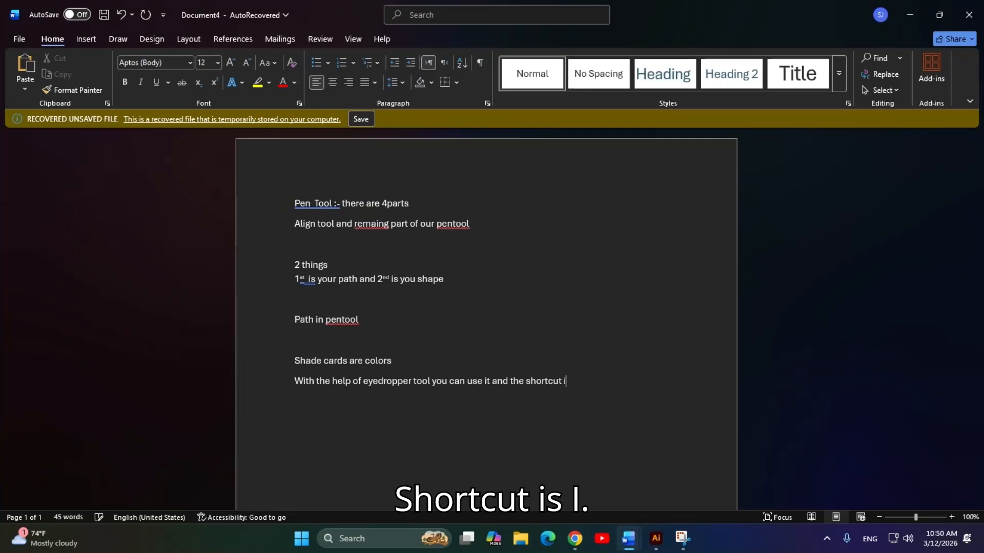
{"action": "type", "text": "s I"}
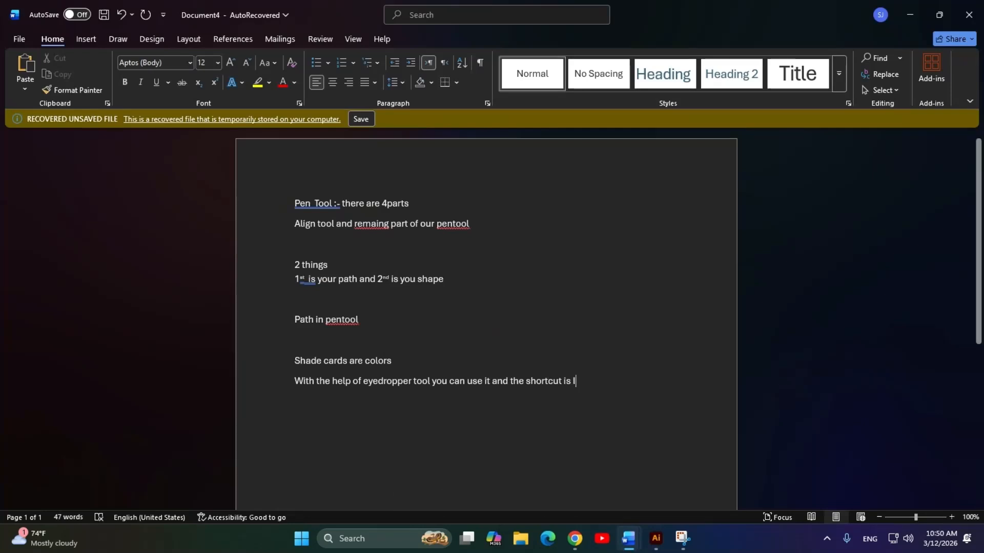
Return to Illustrator and hide the screen-sharing notice.
{"action": "key", "text": "alt+Tab"}
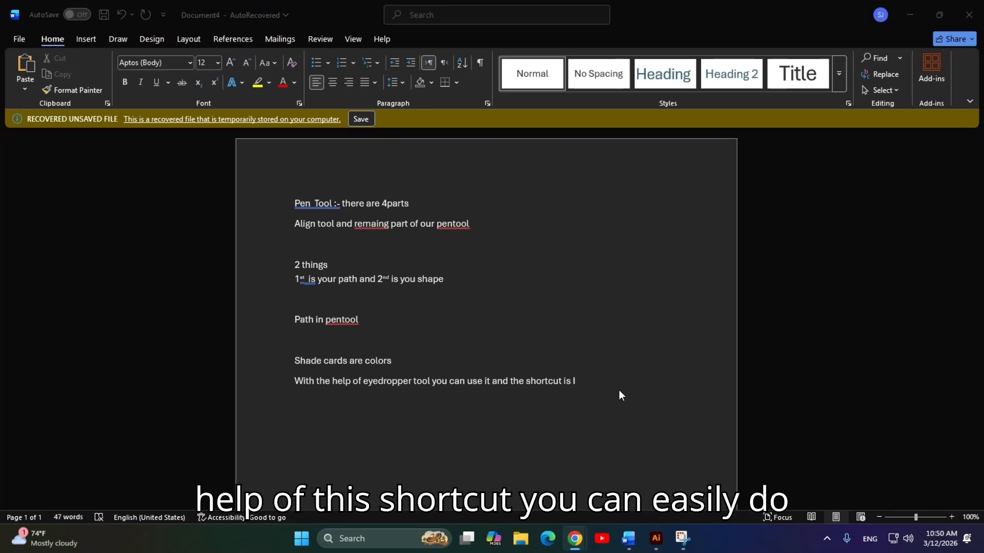
{"action": "left_click", "coordinate": [656, 538]}
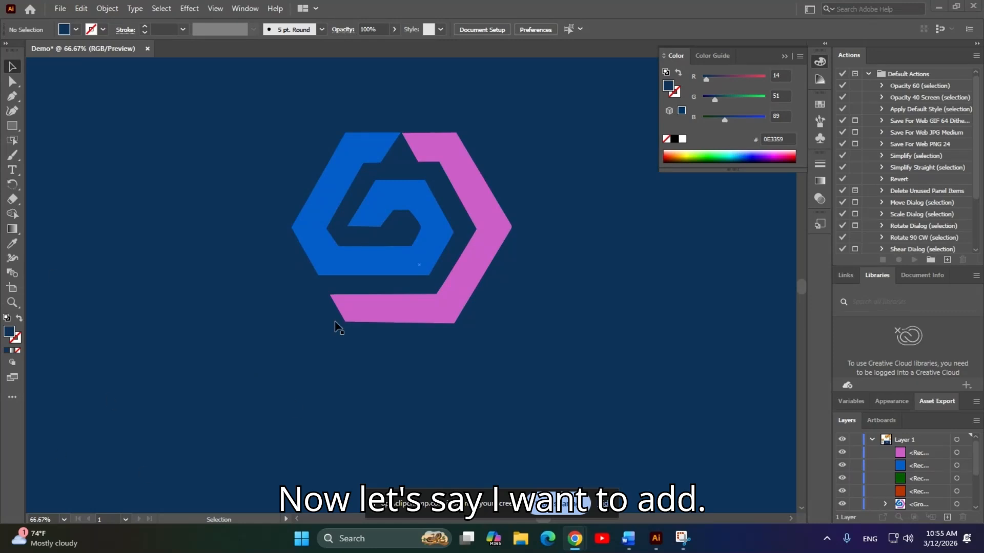
{"action": "left_click", "coordinate": [541, 234]}
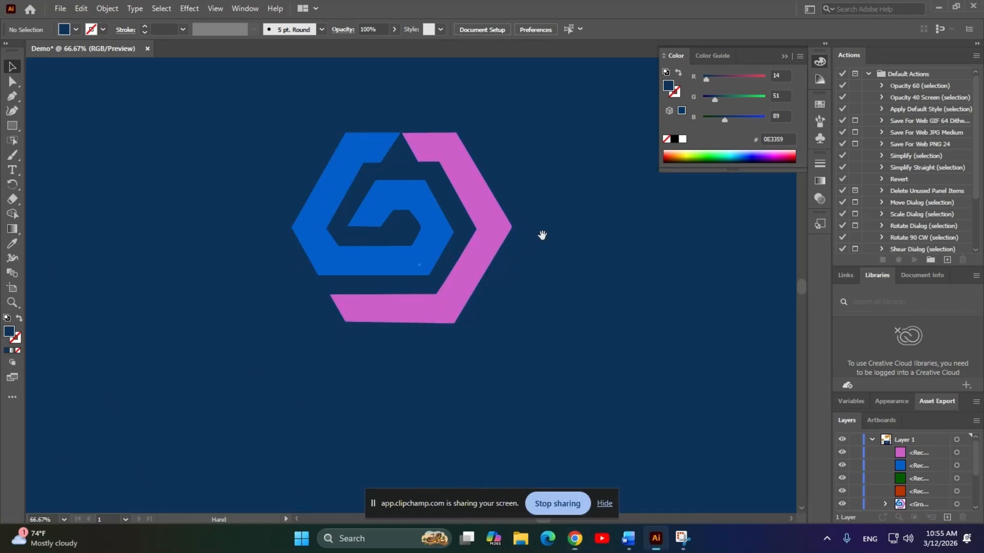
{"action": "left_click", "coordinate": [605, 504]}
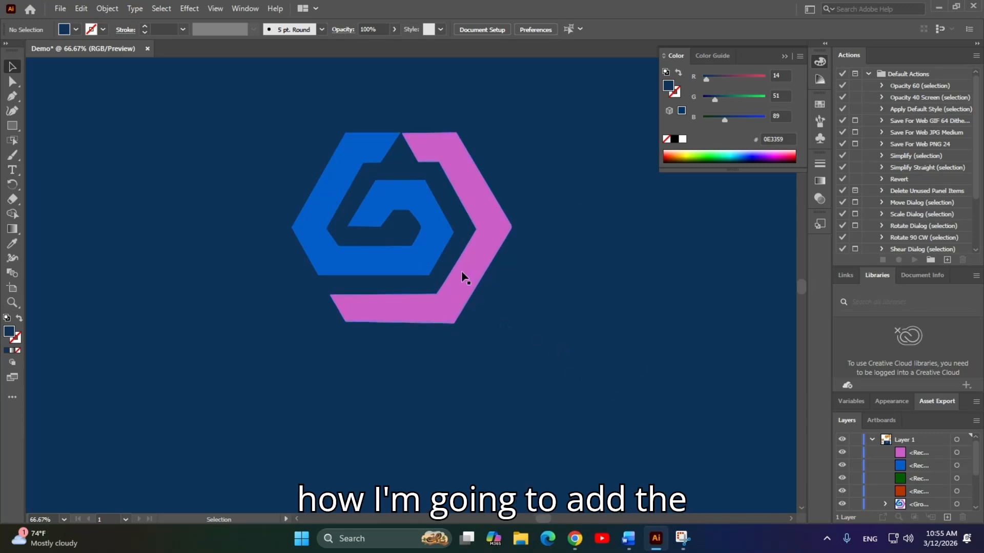
Open the Drop Shadow effect for the grouped hexagonal logo and move its settings clear of the artwork.
{"action": "left_click", "coordinate": [443, 220]}
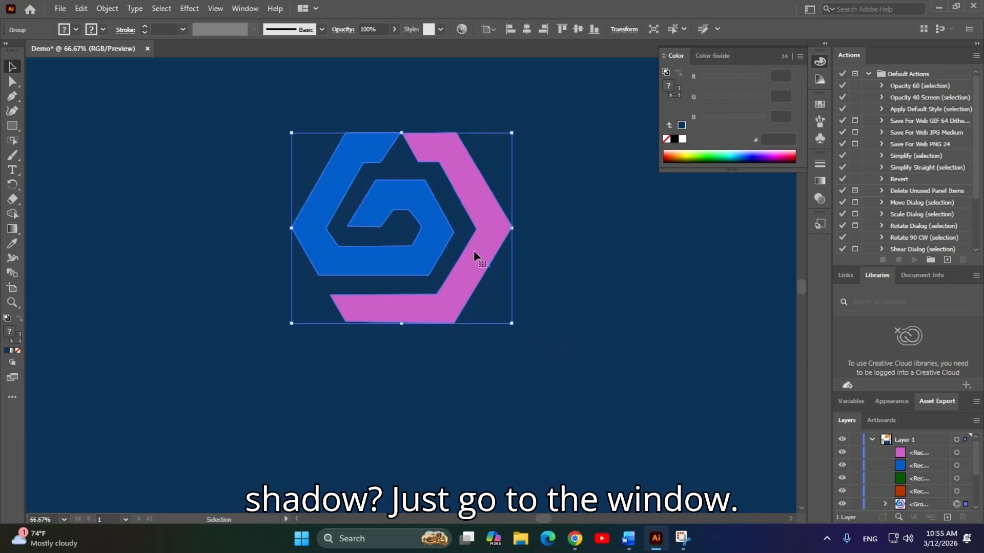
{"action": "left_click", "coordinate": [248, 11]}
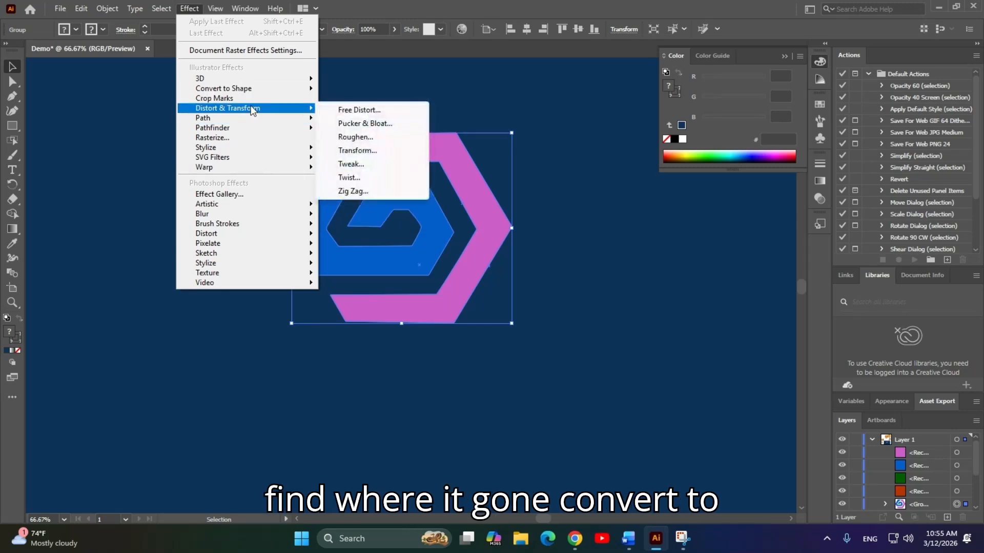
{"action": "mouse_move", "coordinate": [256, 90]}
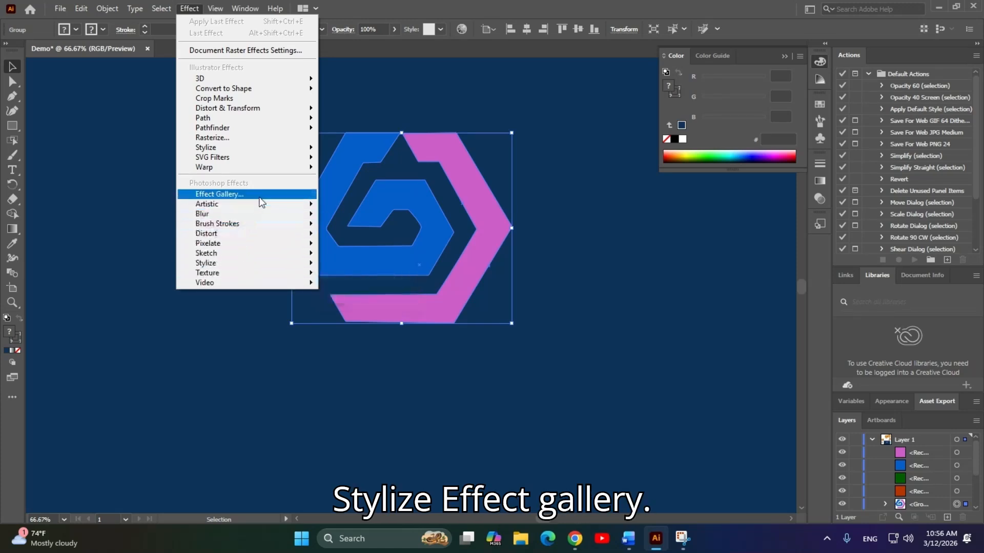
{"action": "mouse_move", "coordinate": [273, 148]}
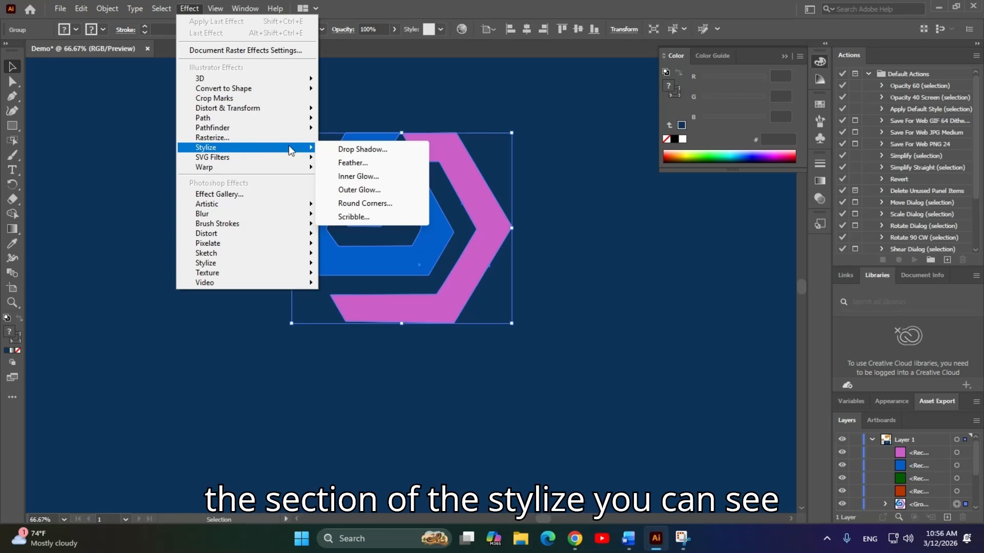
{"action": "left_click", "coordinate": [377, 151]}
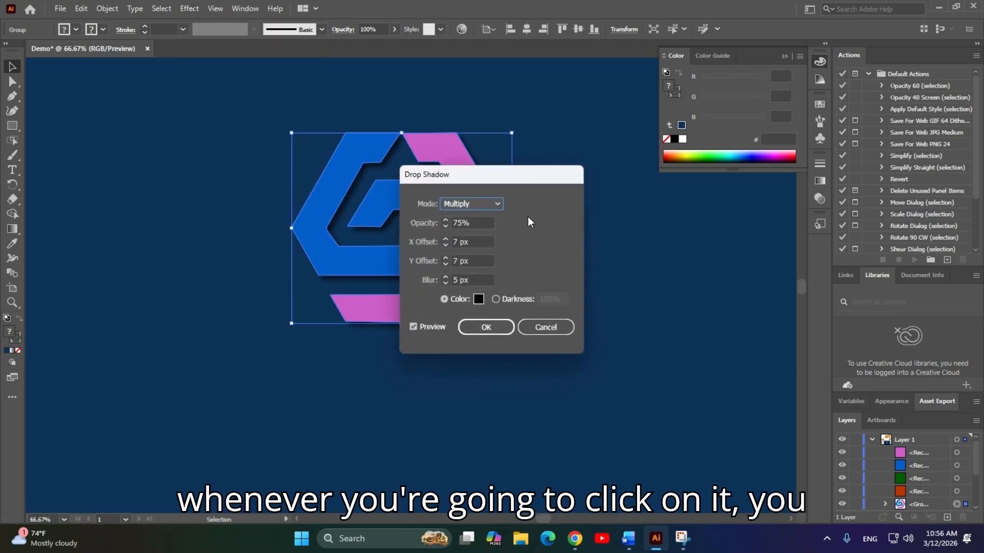
{"action": "left_click_drag", "start_coordinate": [499, 182], "coordinate": [722, 198]}
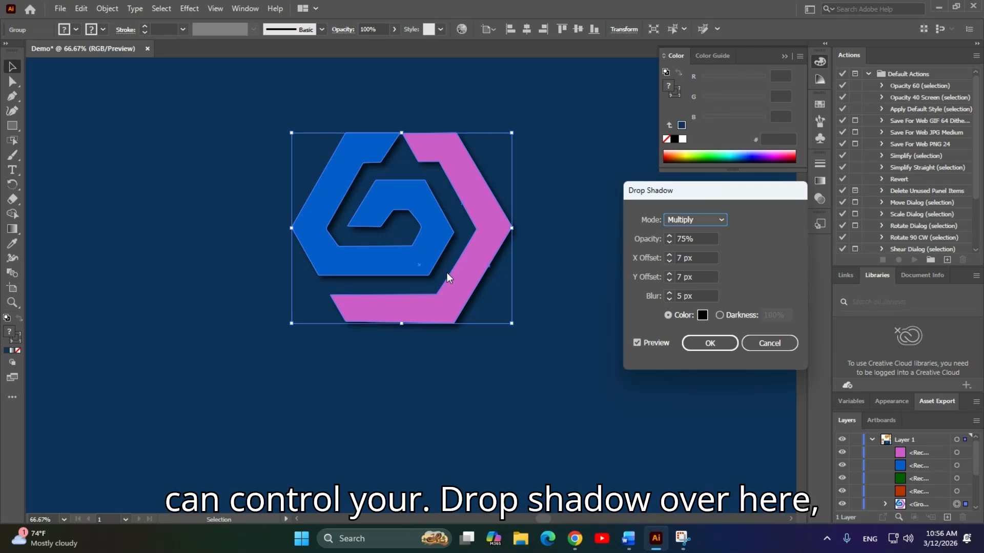
{"action": "left_click_drag", "start_coordinate": [667, 189], "coordinate": [626, 121]}
Set the drop shadow's opacity to 100% and both its X and Y offsets to 50 px.
{"action": "left_click", "coordinate": [628, 187]}
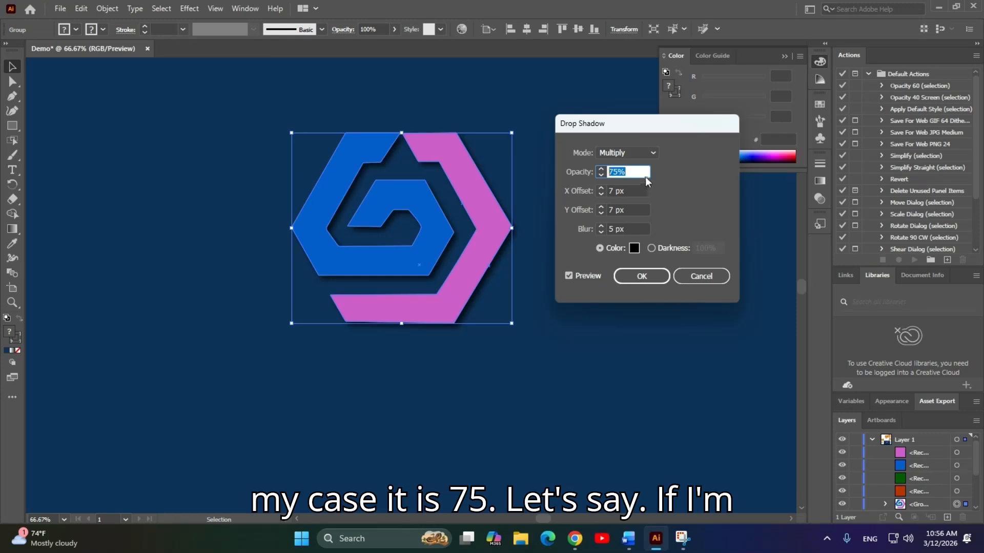
{"action": "key", "text": "BackSpace"}
{"action": "type", "text": "100"}
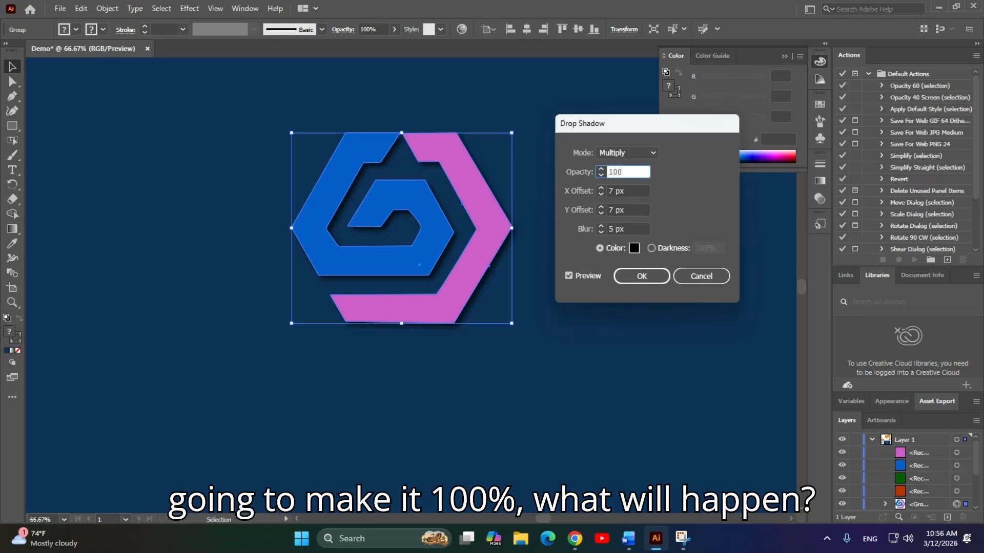
{"action": "key", "text": "Tab"}
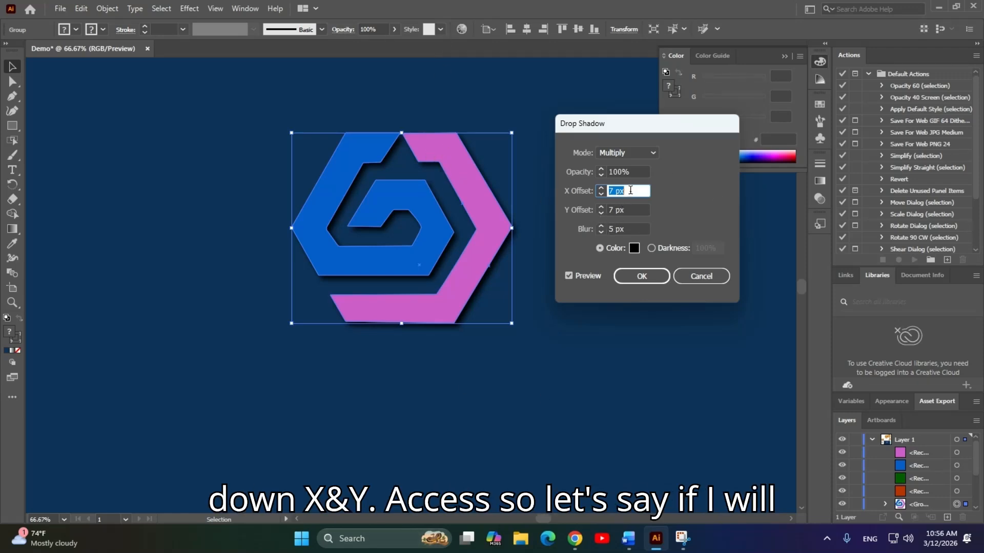
{"action": "type", "text": "50"}
{"action": "key", "text": "Tab"}
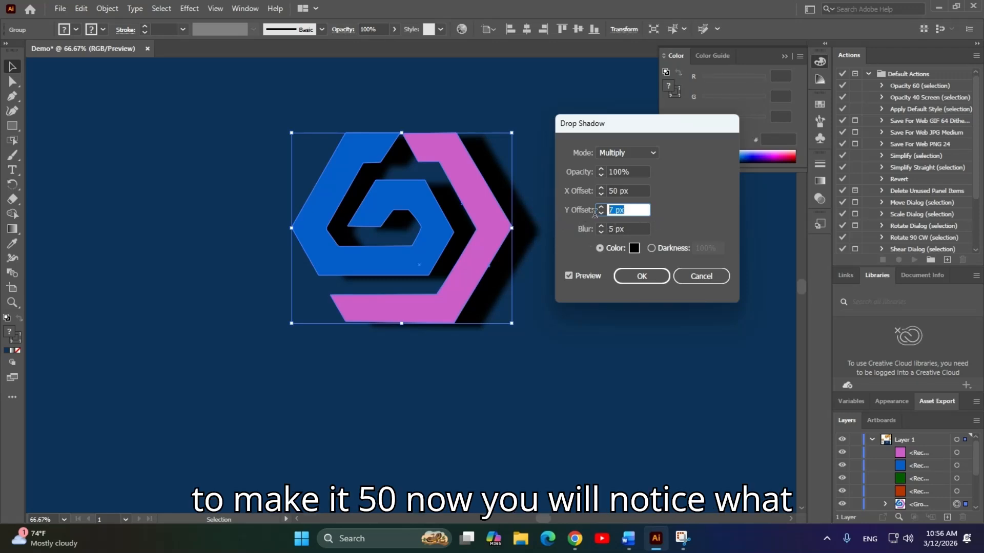
{"action": "type", "text": "50"}
{"action": "key", "text": "Tab"}
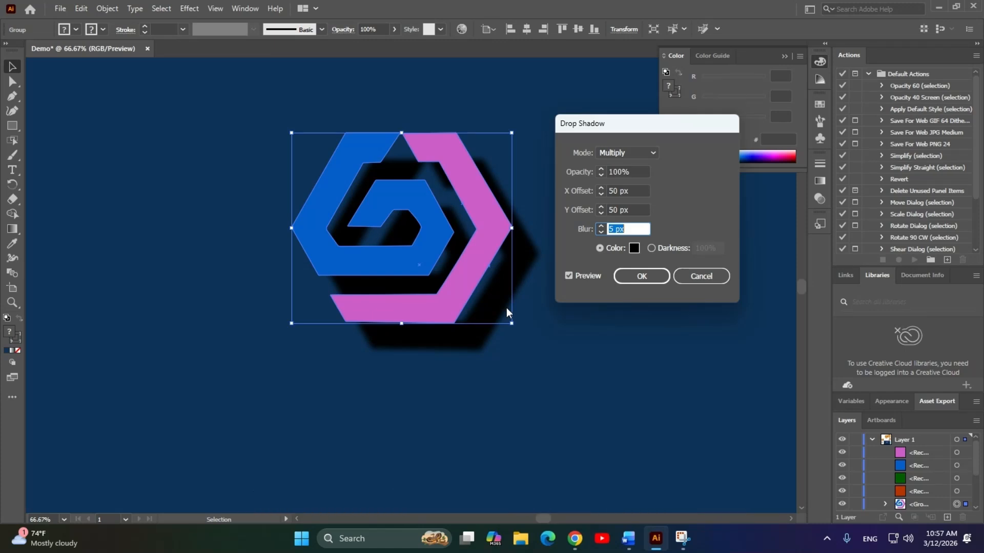
Try drop shadow blur values of 100 px, 70 px and 10 px on the logo.
{"action": "left_click", "coordinate": [639, 229]}
{"action": "left_click_drag", "start_coordinate": [639, 229], "coordinate": [591, 239]}
{"action": "type", "text": "100"}
{"action": "key", "text": "Tab"}
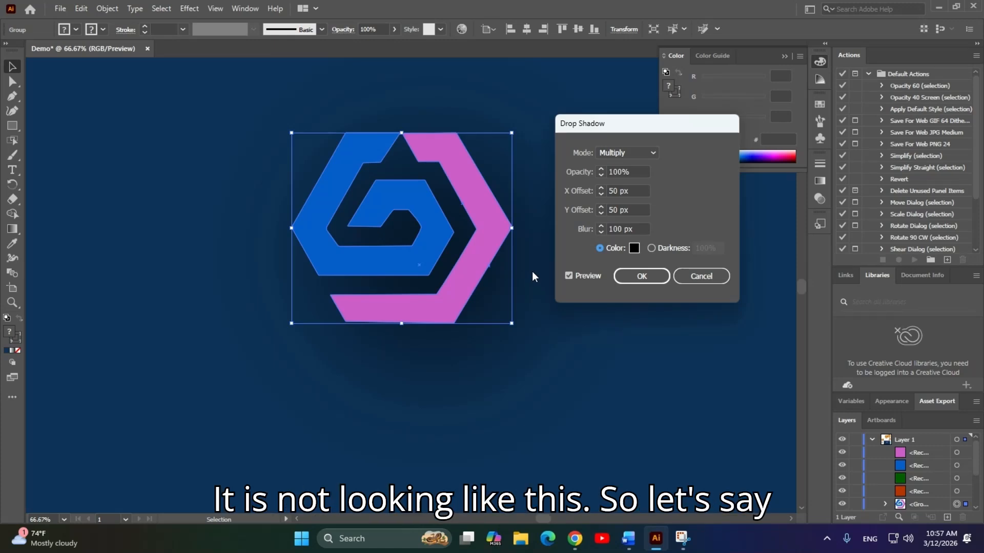
{"action": "left_click_drag", "start_coordinate": [649, 229], "coordinate": [550, 229]}
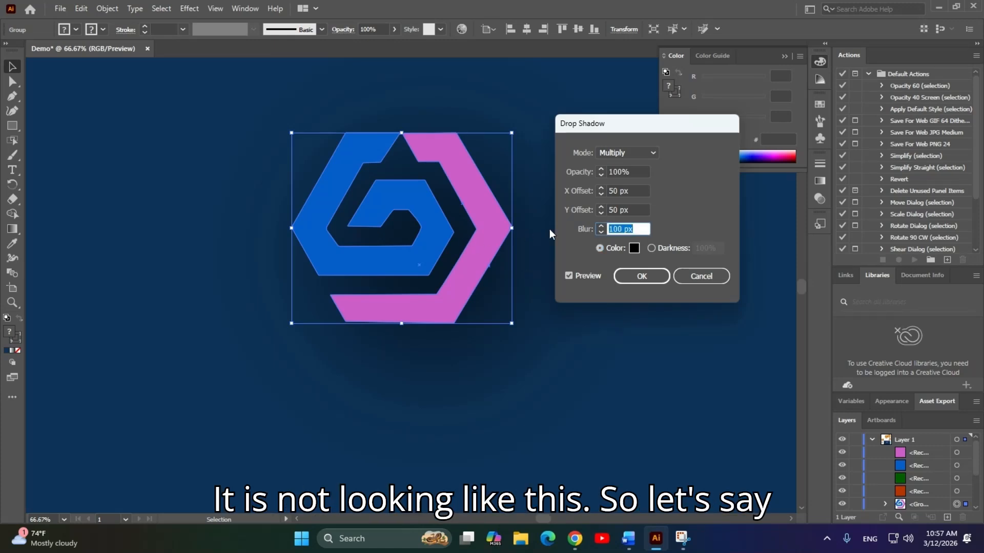
{"action": "type", "text": "70"}
{"action": "key", "text": "Tab"}
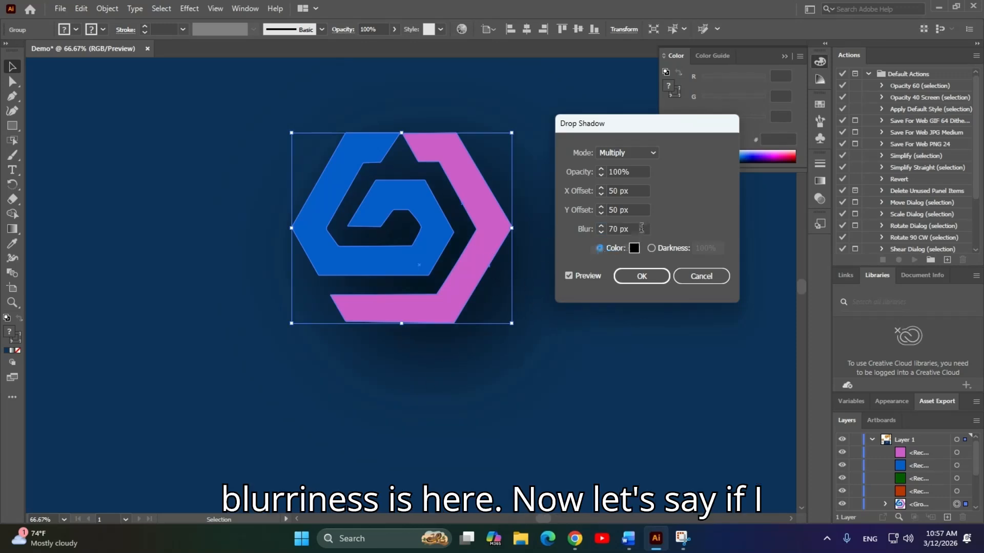
{"action": "left_click_drag", "start_coordinate": [638, 228], "coordinate": [503, 212]}
{"action": "type", "text": "10"}
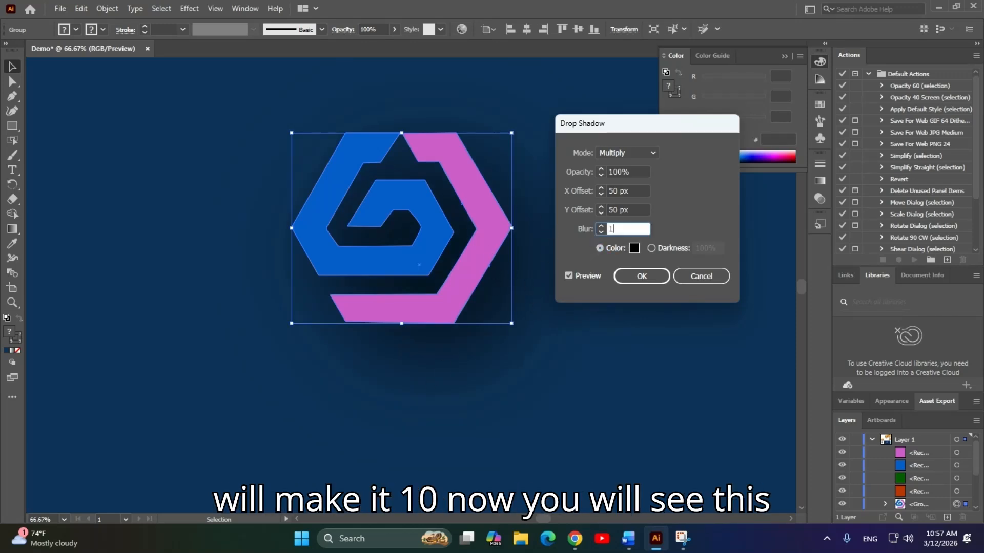
{"action": "key", "text": "Tab"}
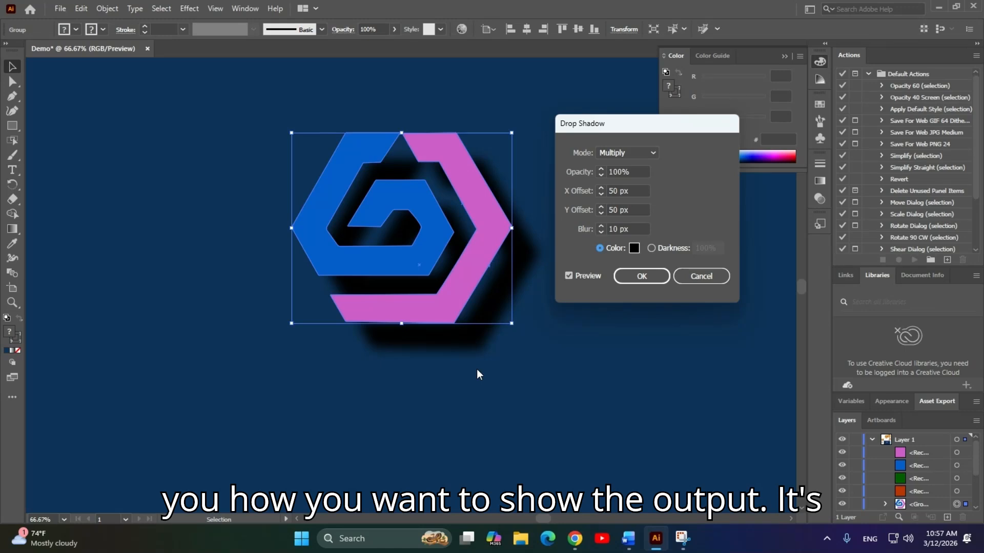
Set the drop shadow's opacity to 75% and its X and Y offsets to 7 px each.
{"action": "left_click", "coordinate": [624, 172]}
{"action": "type", "text": "75"}
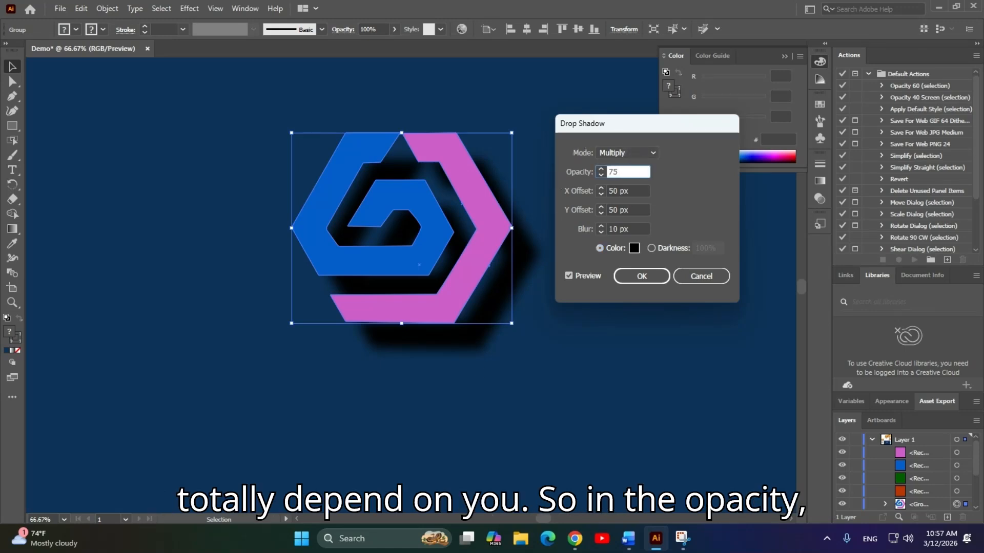
{"action": "key", "text": "Tab"}
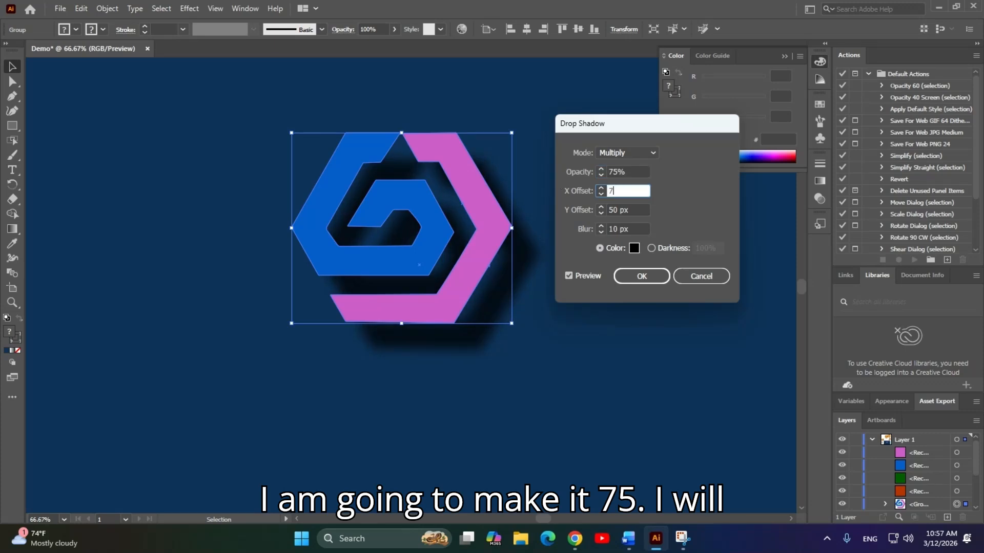
{"action": "type", "text": "7"}
{"action": "key", "text": "Tab"}
{"action": "type", "text": "7"}
{"action": "key", "text": "Tab"}
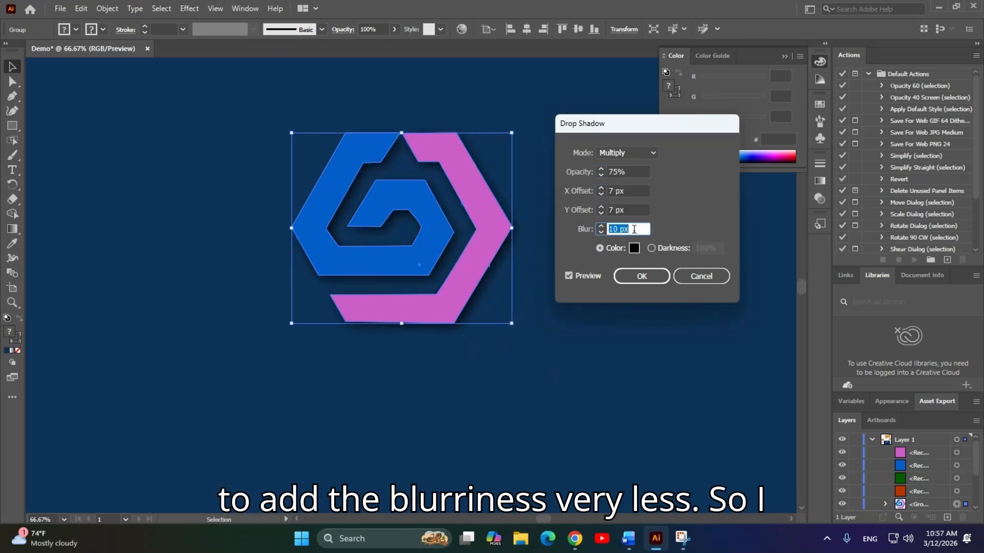
Try a 5 px blur on the drop shadow, set it to 2 px instead, and apply the effect.
{"action": "type", "text": "5"}
{"action": "key", "text": "Tab"}
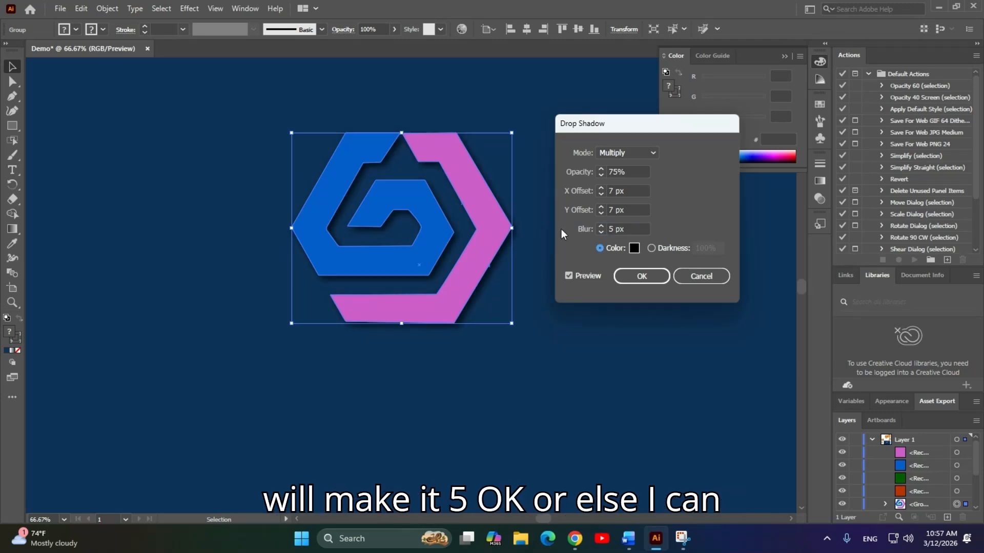
{"action": "key", "text": "shift+Tab"}
{"action": "type", "text": "2"}
{"action": "key", "text": "Tab"}
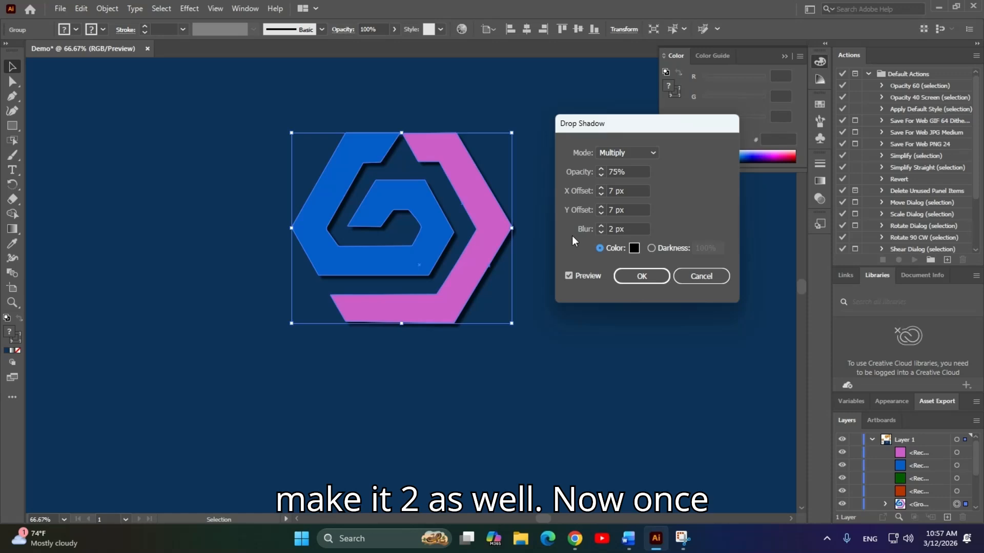
{"action": "left_click", "coordinate": [631, 272]}
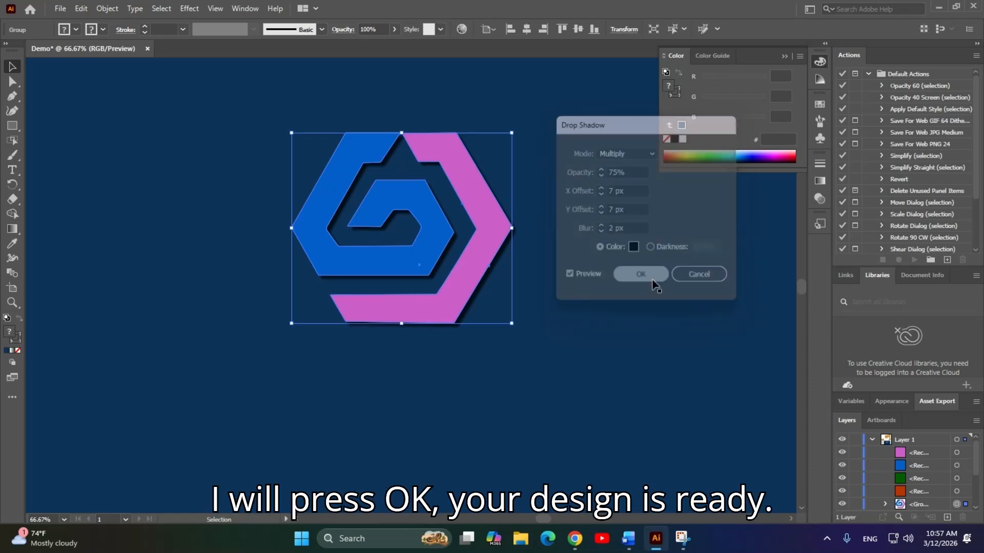
Duplicate the shadowed logo beside the original and rotate the copy 90° clockwise.
{"action": "left_click", "coordinate": [608, 362]}
{"action": "left_click_drag", "start_coordinate": [627, 248], "coordinate": [620, 298]}
{"action": "left_click_drag", "start_coordinate": [581, 349], "coordinate": [550, 361]}
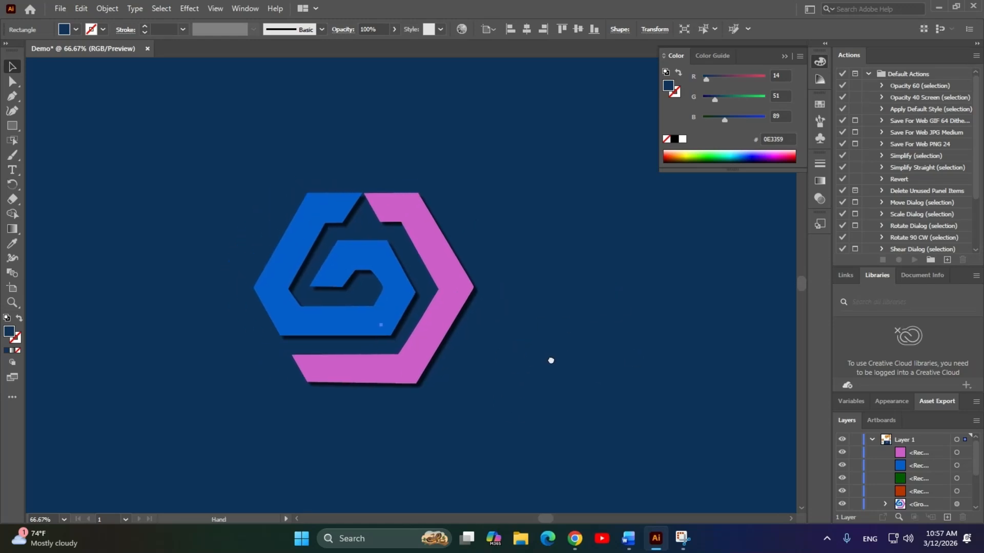
{"action": "left_click", "coordinate": [449, 282]}
{"action": "left_click_drag", "start_coordinate": [448, 282], "coordinate": [683, 290]}
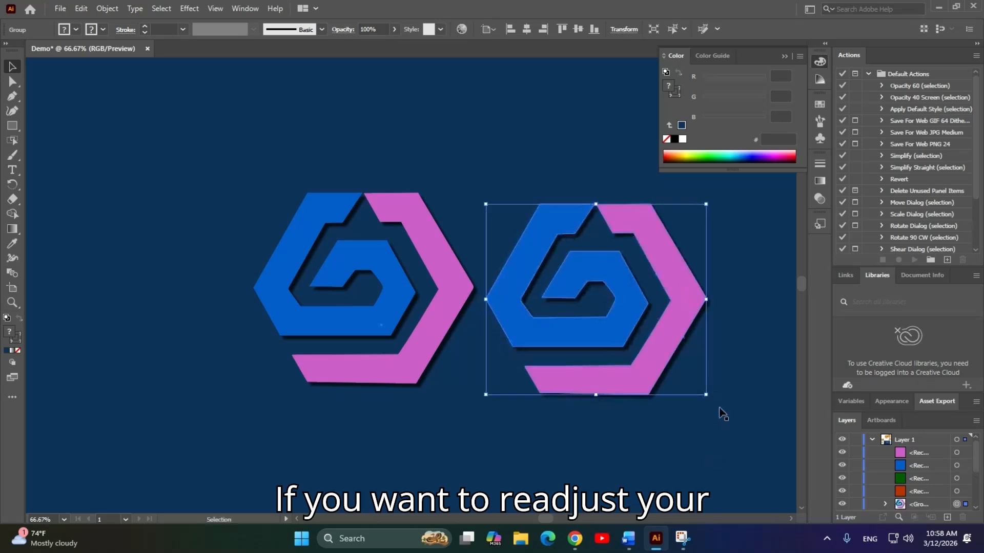
{"action": "left_click_drag", "start_coordinate": [709, 401], "coordinate": [593, 317]}
Try to select both logos together over the unlocked background, and undo the accidental background moves.
{"action": "left_click_drag", "start_coordinate": [387, 313], "coordinate": [273, 286]}
{"action": "left_click_drag", "start_coordinate": [654, 362], "coordinate": [148, 193]}
{"action": "key", "text": "ctrl+z"}
{"action": "scroll", "coordinate": [574, 318], "scroll_direction": "down", "scroll_amount": 1}
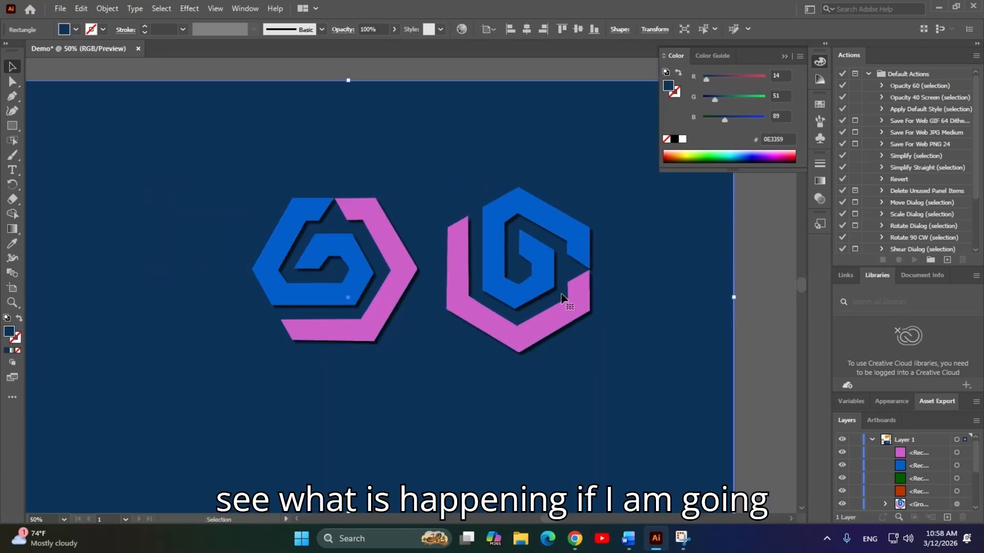
{"action": "left_click_drag", "start_coordinate": [445, 431], "coordinate": [544, 415]}
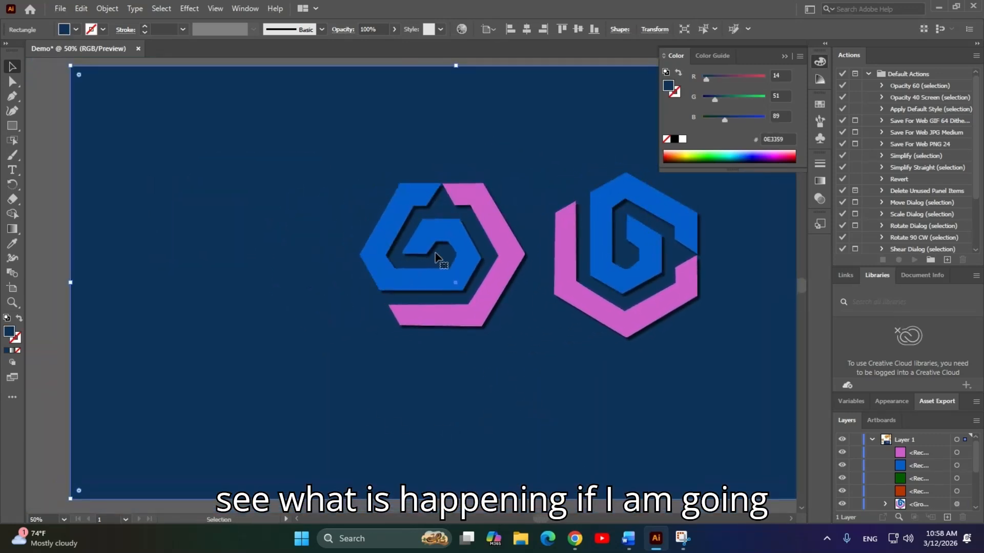
{"action": "left_click", "coordinate": [432, 226]}
{"action": "left_click", "coordinate": [666, 312]}
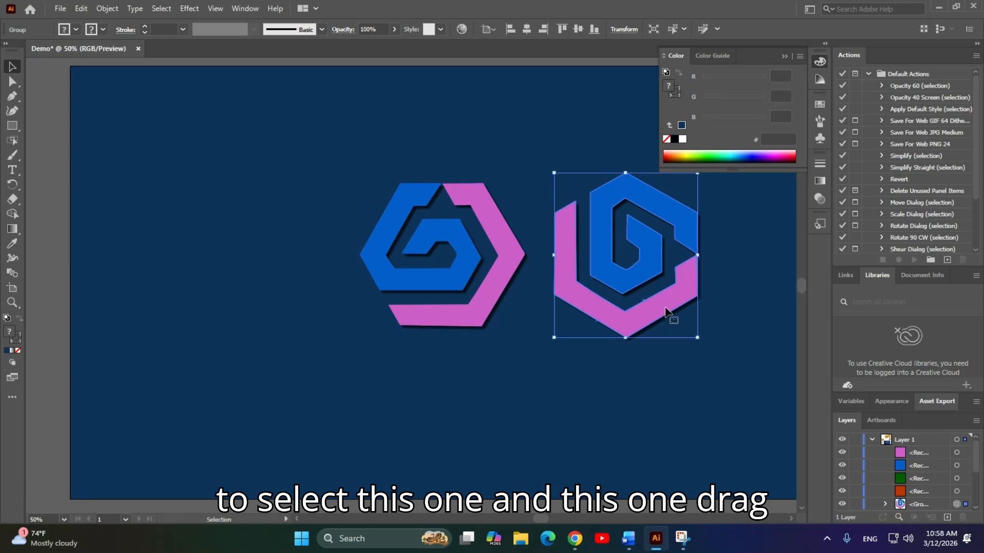
{"action": "left_click_drag", "start_coordinate": [399, 227], "coordinate": [652, 358]}
{"action": "key", "text": "ctrl+z"}
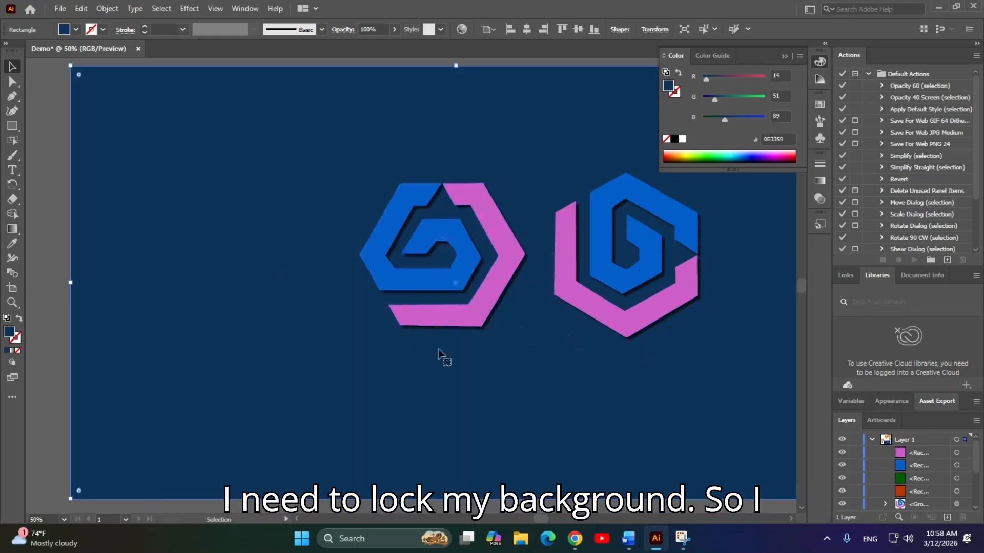
Lock the dark blue background rectangle at the bottom of Layer 1.
{"action": "scroll", "coordinate": [413, 347], "scroll_direction": "right", "scroll_amount": 3}
{"action": "scroll", "coordinate": [856, 486], "scroll_direction": "down", "scroll_amount": 3}
{"action": "left_click", "coordinate": [854, 505]}
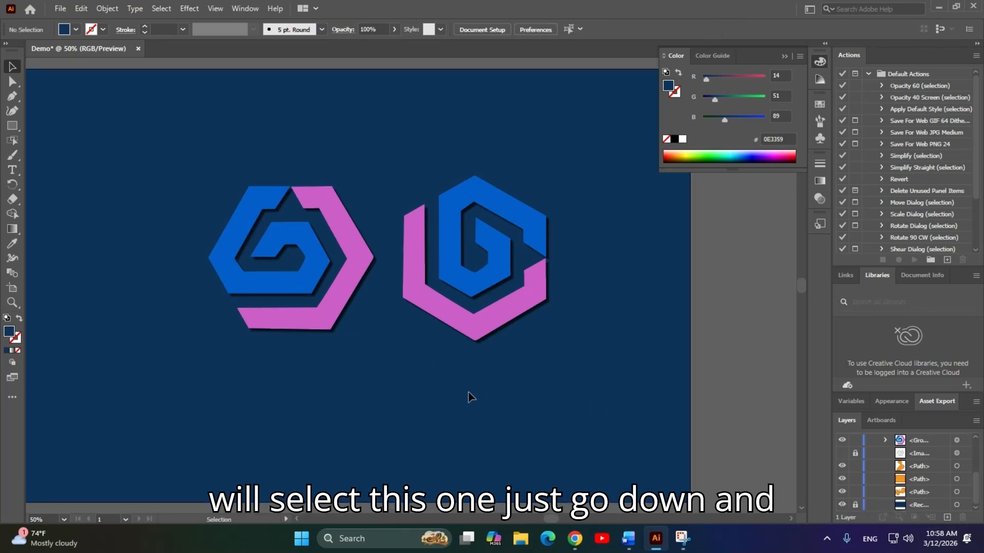
Select both logos together, move them left and slightly up on the artboard, and deselect them.
{"action": "scroll", "coordinate": [482, 417], "scroll_direction": "up", "scroll_amount": 1}
{"action": "scroll", "coordinate": [483, 417], "scroll_direction": "left", "scroll_amount": 4}
{"action": "left_click_drag", "start_coordinate": [326, 220], "coordinate": [820, 426]}
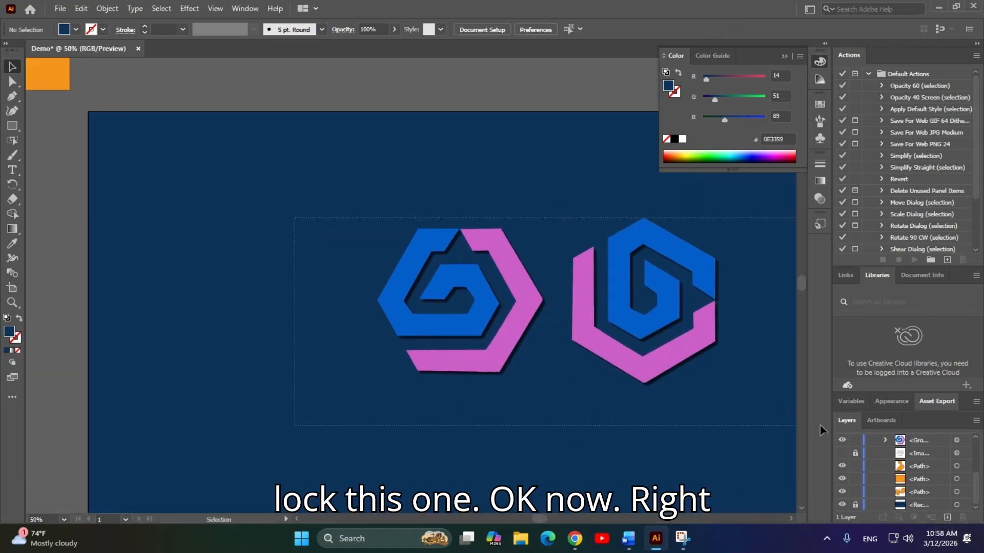
{"action": "left_click_drag", "start_coordinate": [638, 360], "coordinate": [602, 370]}
{"action": "left_click", "coordinate": [447, 425]}
{"action": "left_click", "coordinate": [453, 395]}
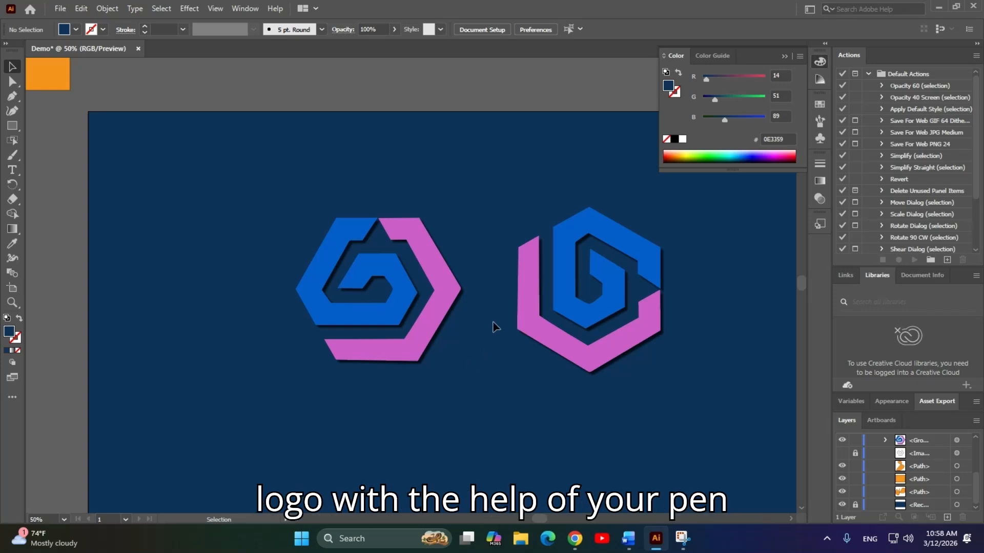
Rotate the original logo 90° counter-clockwise and delete the duplicate beside it.
{"action": "left_click", "coordinate": [439, 287]}
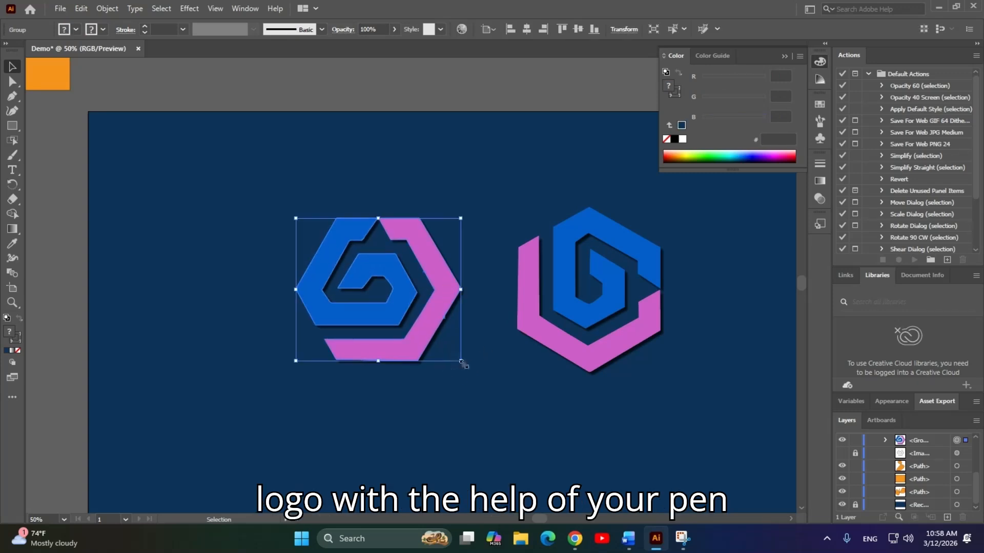
{"action": "left_click_drag", "start_coordinate": [463, 368], "coordinate": [438, 190]}
{"action": "left_click", "coordinate": [579, 356]}
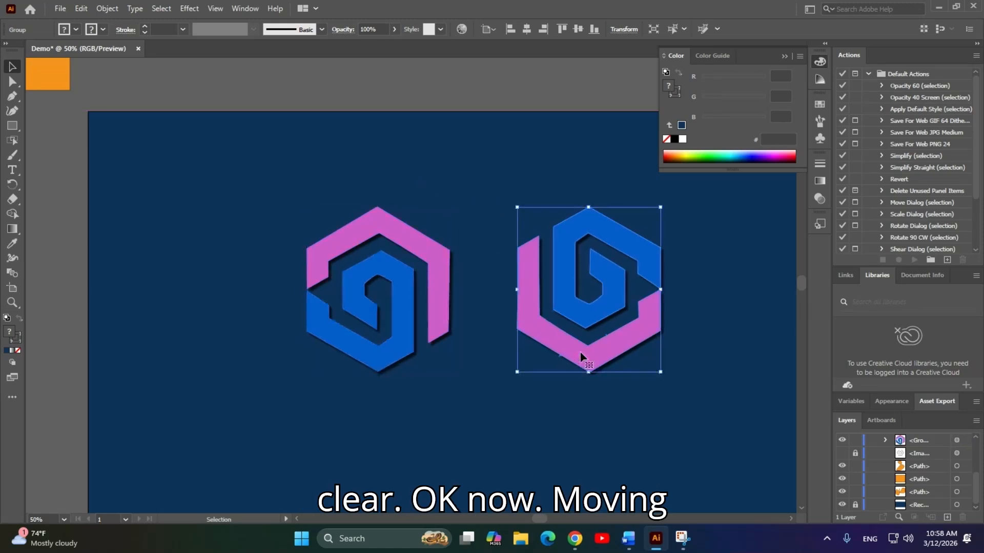
{"action": "key", "text": "Delete"}
Move the remaining logo right towards the middle of the artboard and deselect it.
{"action": "left_click_drag", "start_coordinate": [439, 297], "coordinate": [523, 290]}
{"action": "left_click", "coordinate": [641, 382]}
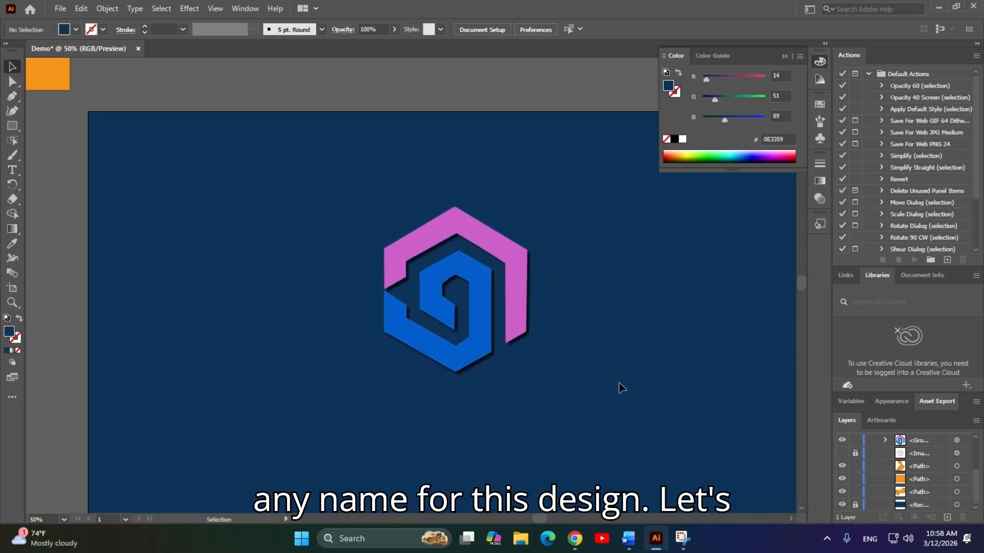
{"action": "scroll", "coordinate": [605, 358], "scroll_direction": "up", "scroll_amount": 1}
{"action": "left_click_drag", "start_coordinate": [604, 354], "coordinate": [615, 341]}
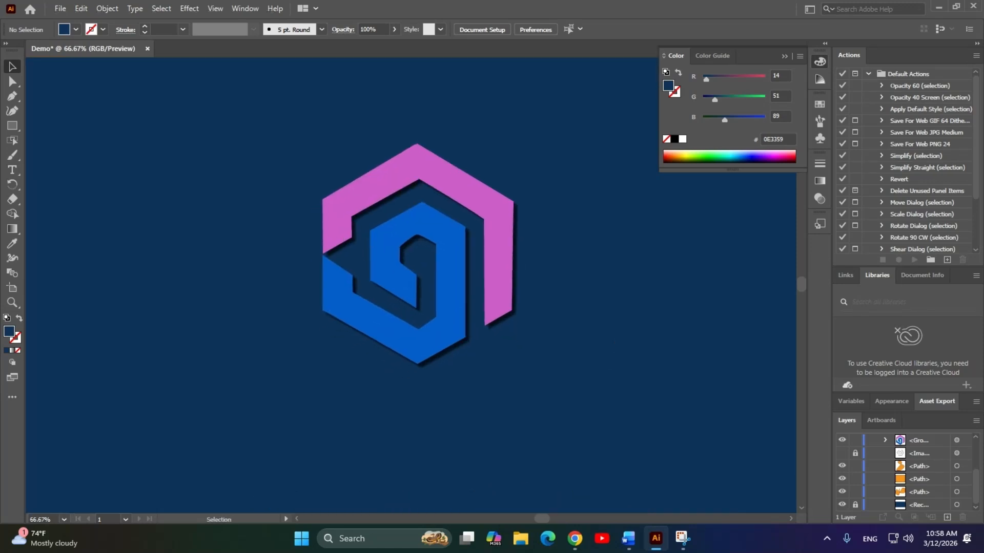
{"action": "key", "text": "alt+Tab"}
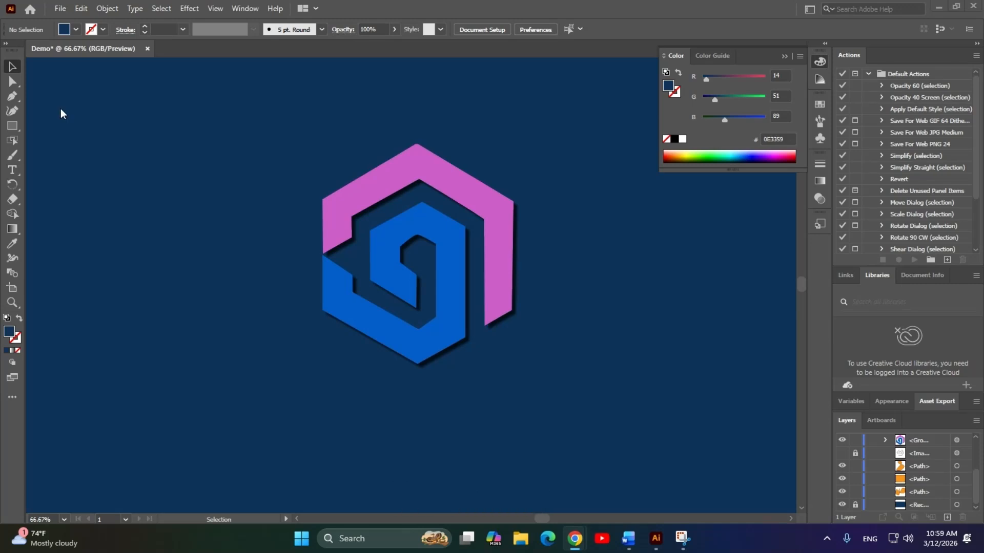
{"action": "key", "text": "super+shift+s"}
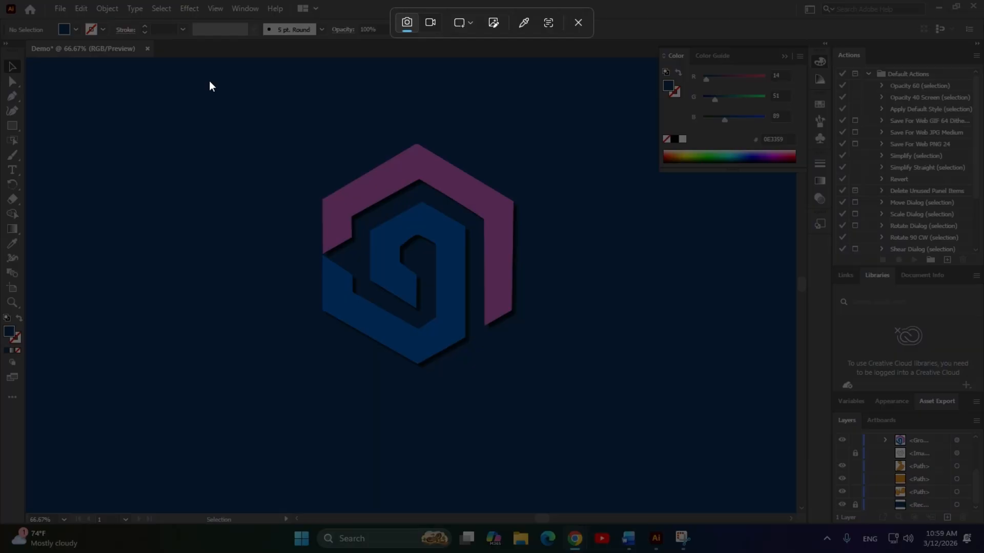
{"action": "key", "text": "Escape"}
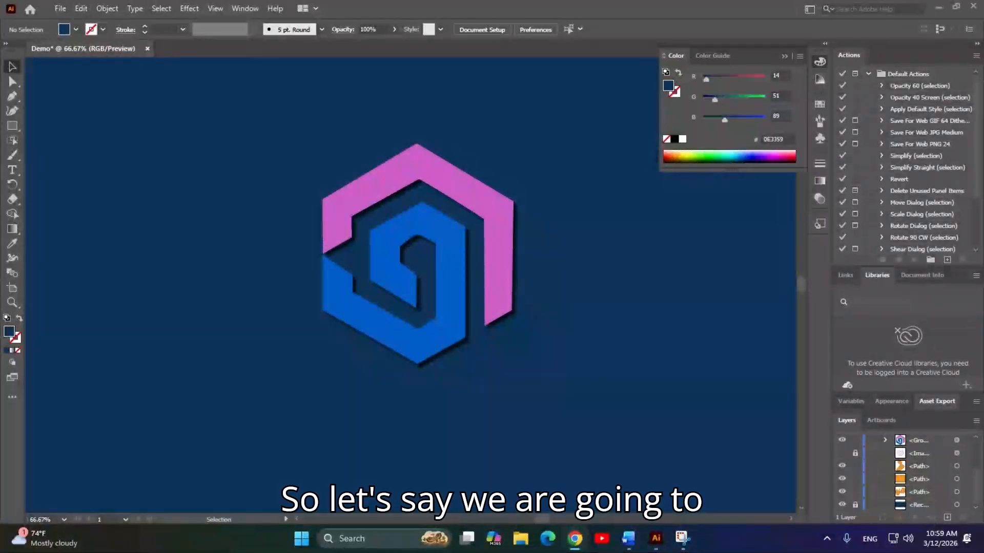
Add a point text reading "Hexora" below the hexagonal logo with the Type tool.
{"action": "key", "text": "space"}
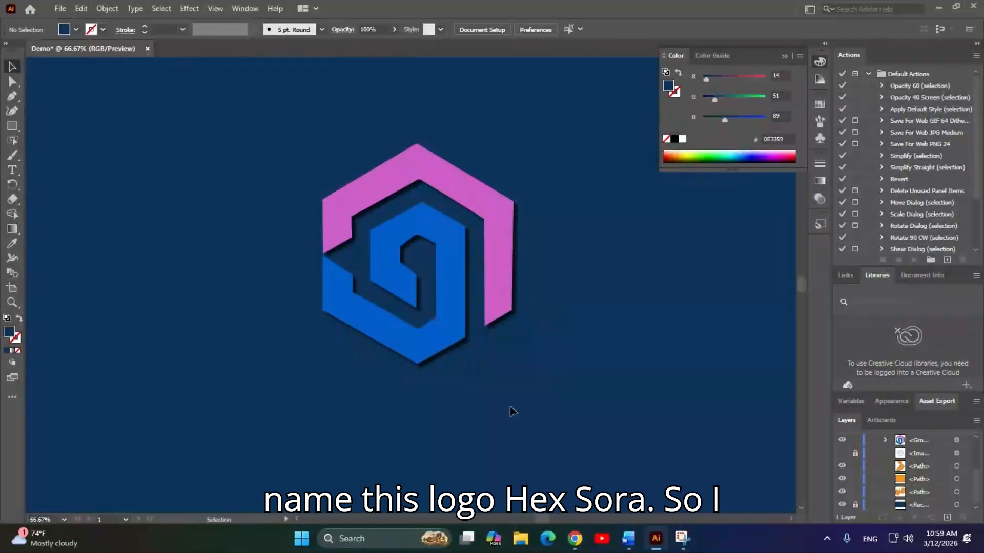
{"action": "left_click_drag", "start_coordinate": [528, 402], "coordinate": [562, 384]}
{"action": "key", "text": "t"}
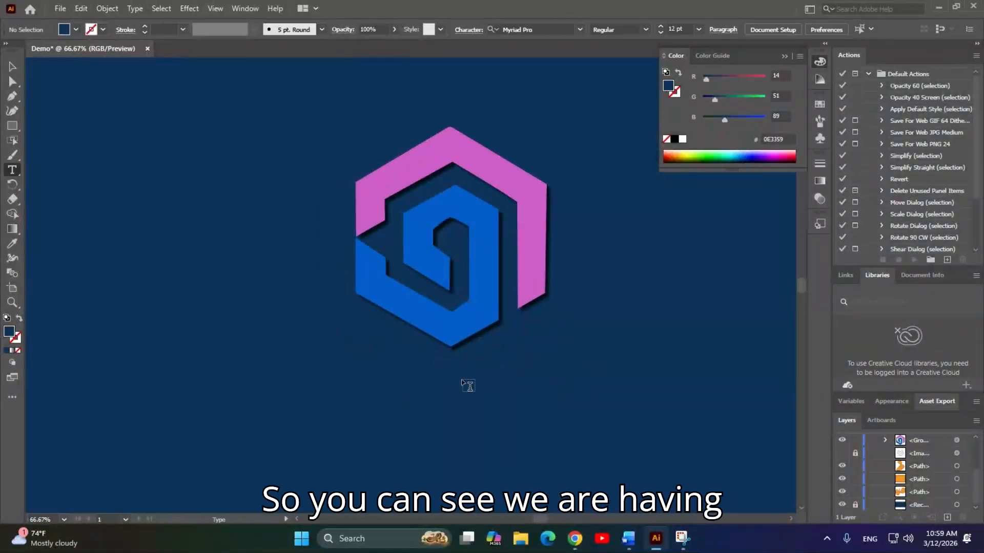
{"action": "left_click", "coordinate": [18, 174]}
{"action": "left_click", "coordinate": [76, 167]}
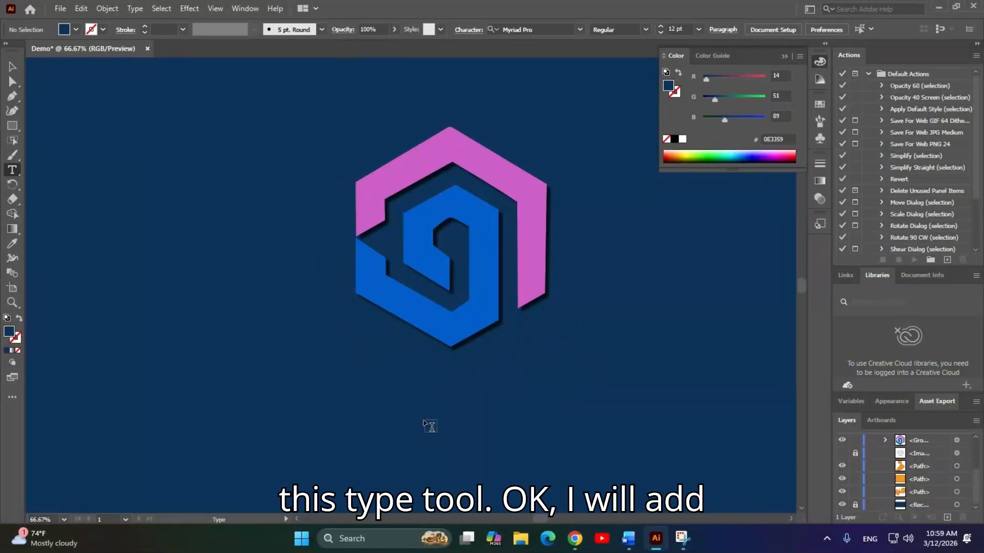
{"action": "left_click", "coordinate": [427, 400]}
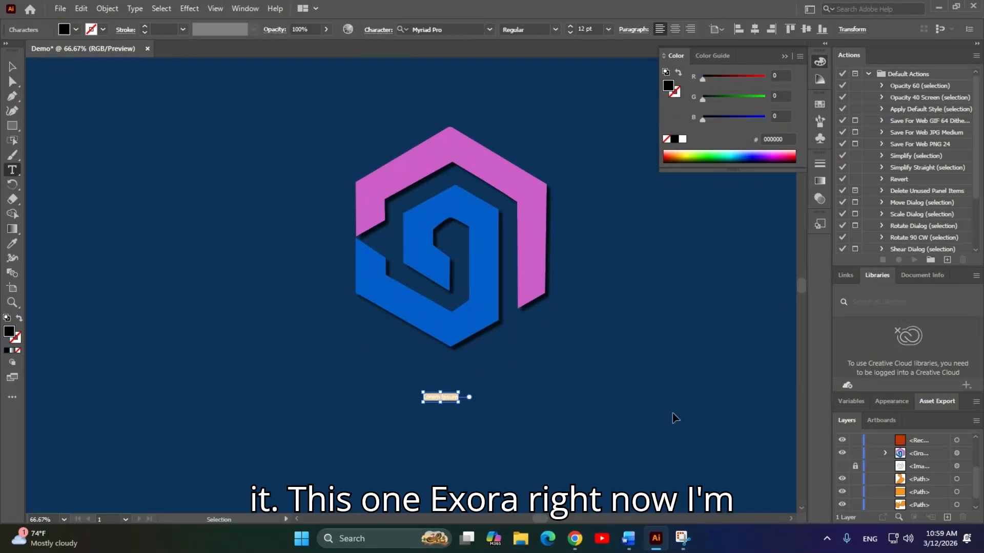
{"action": "type", "text": "Hexora"}
Scale the Hexora text up to about 112.6 pt and place it directly beneath the logo.
{"action": "left_click", "coordinate": [87, 131], "text": "ctrl"}
{"action": "key", "text": "Escape"}
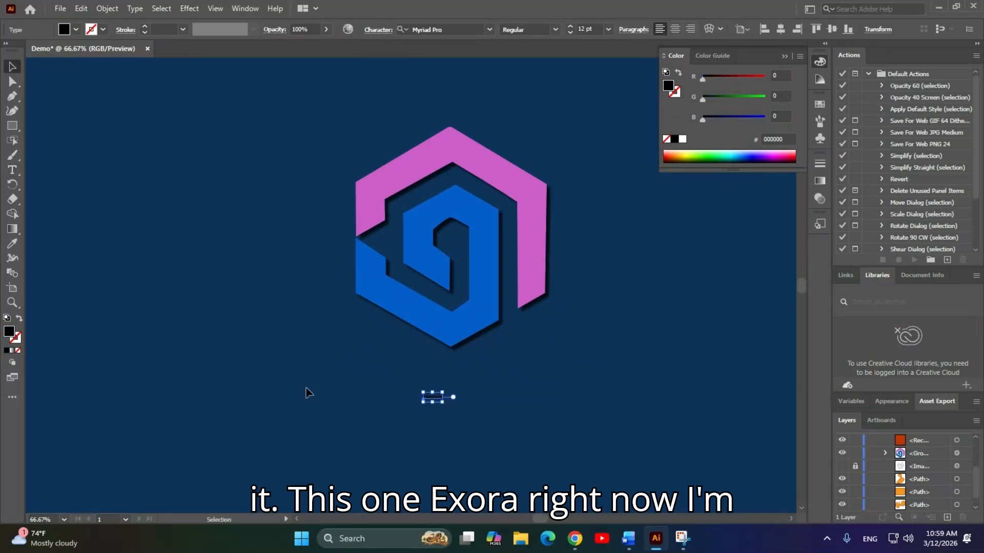
{"action": "left_click_drag", "start_coordinate": [443, 405], "coordinate": [521, 429]}
{"action": "left_click_drag", "start_coordinate": [441, 424], "coordinate": [454, 389]}
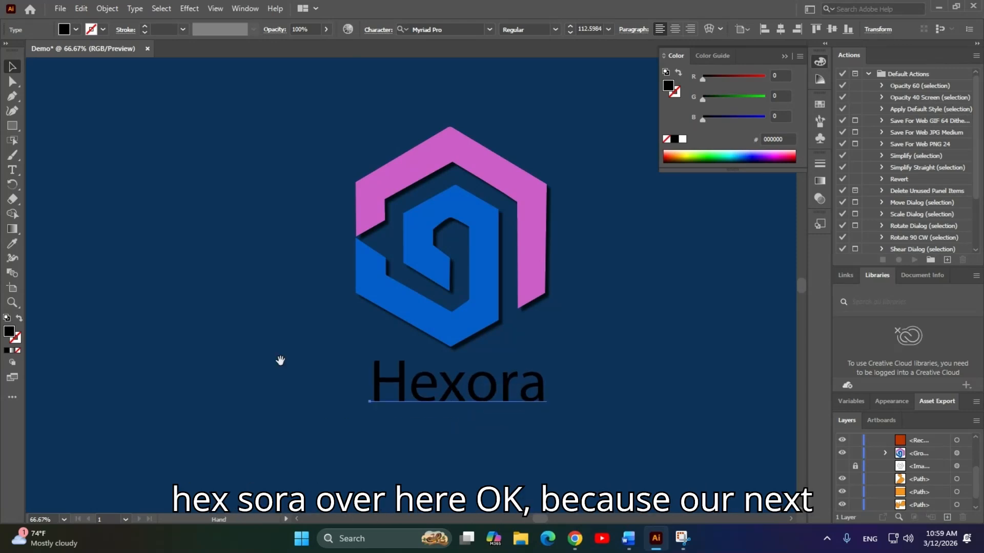
{"action": "left_click_drag", "start_coordinate": [280, 361], "coordinate": [217, 363]}
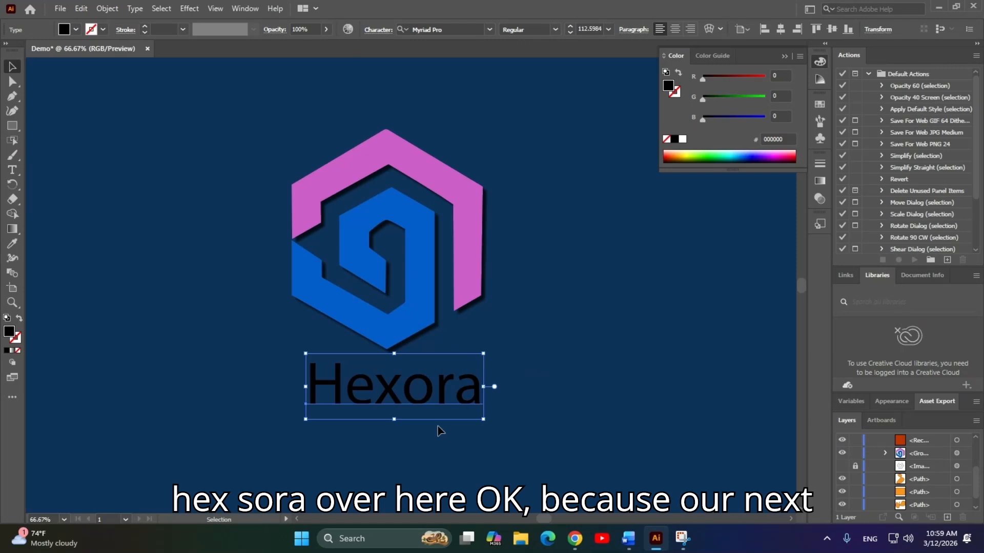
{"action": "key", "text": "space"}
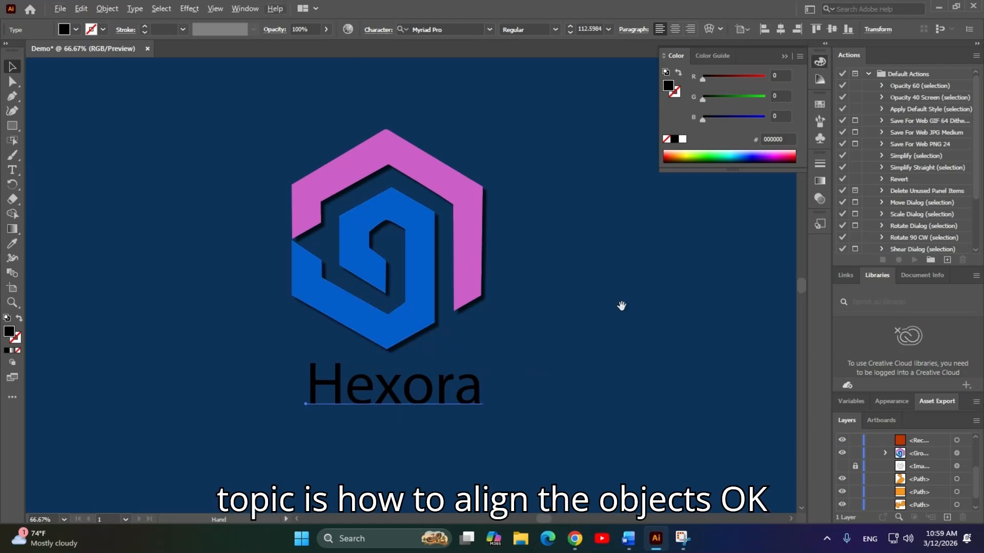
{"action": "left_click_drag", "start_coordinate": [622, 306], "coordinate": [674, 301]}
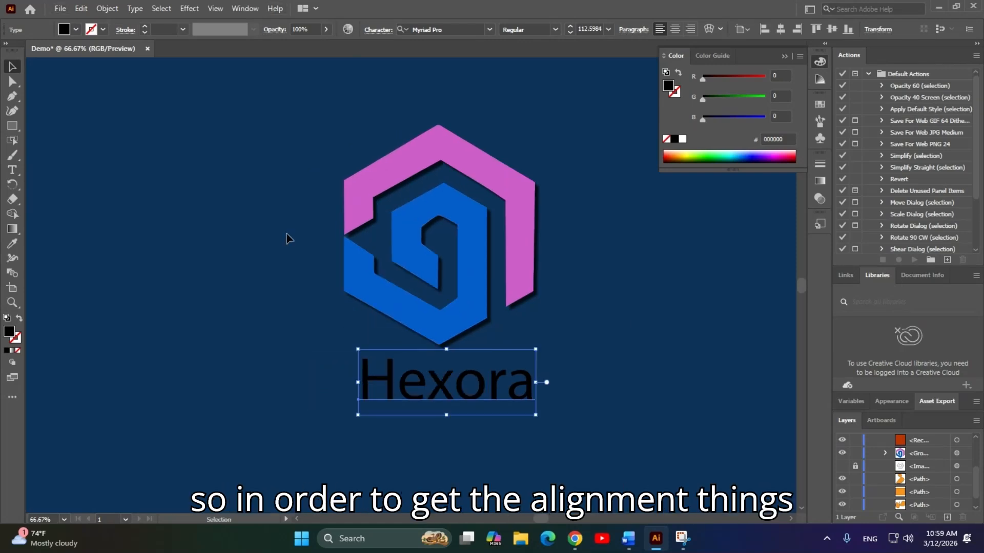
{"action": "key", "text": "space"}
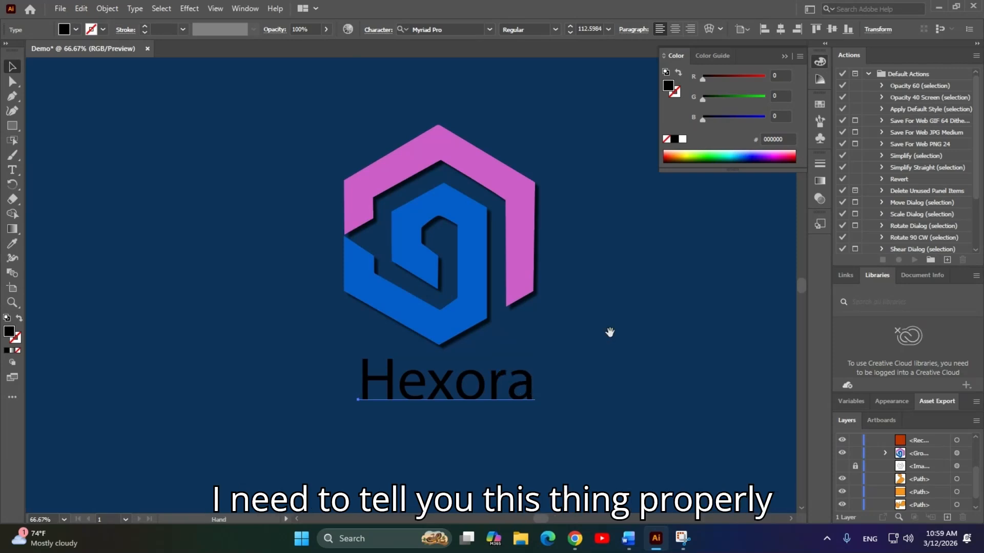
{"action": "mouse_move", "coordinate": [513, 249]}
{"action": "left_mouse_down"}
{"action": "mouse_move", "coordinate": [485, 265]}
{"action": "mouse_move", "coordinate": [520, 251]}
{"action": "left_mouse_up"}
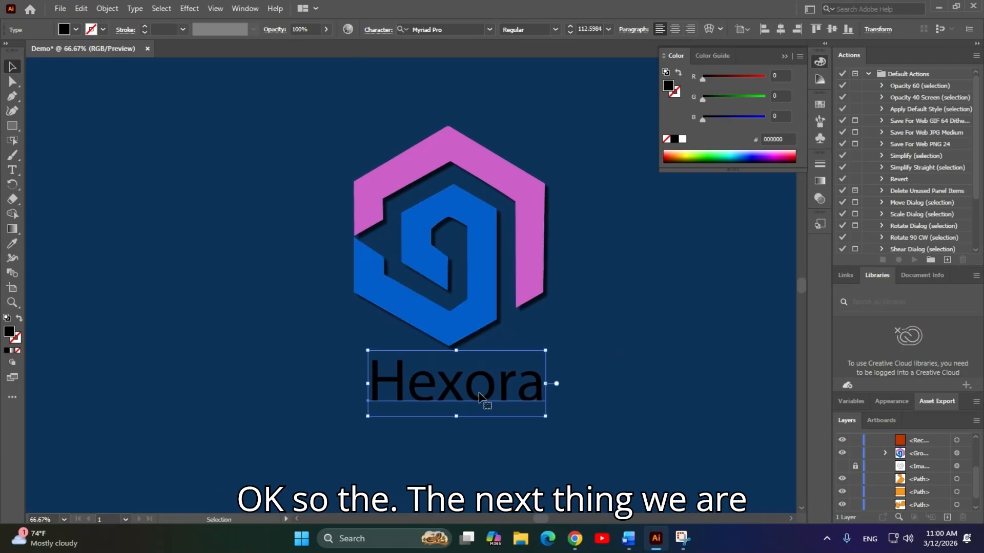
Set the font of the whole Hexora text to Cascadia Code and nudge the text slightly left.
{"action": "double_click", "coordinate": [480, 393]}
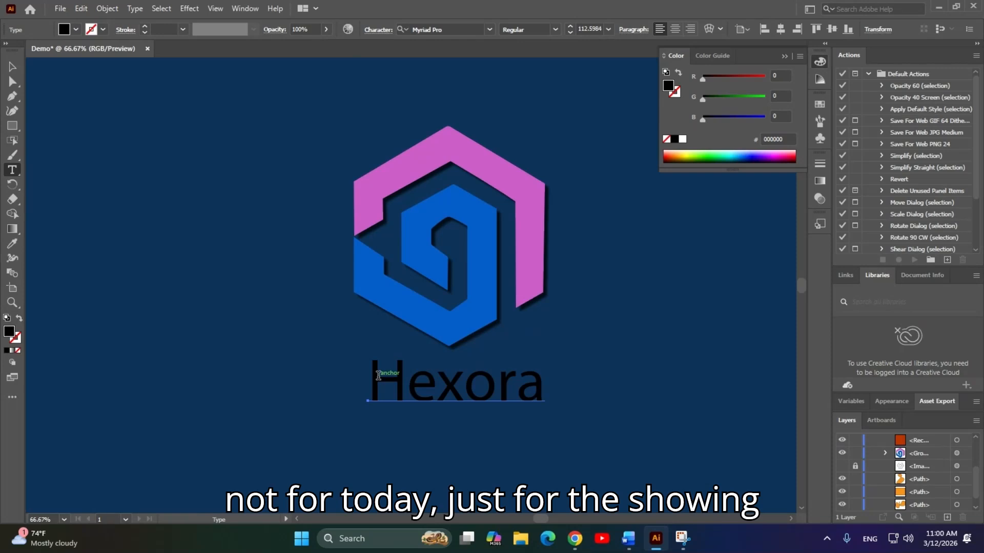
{"action": "left_click_drag", "start_coordinate": [373, 384], "coordinate": [599, 391]}
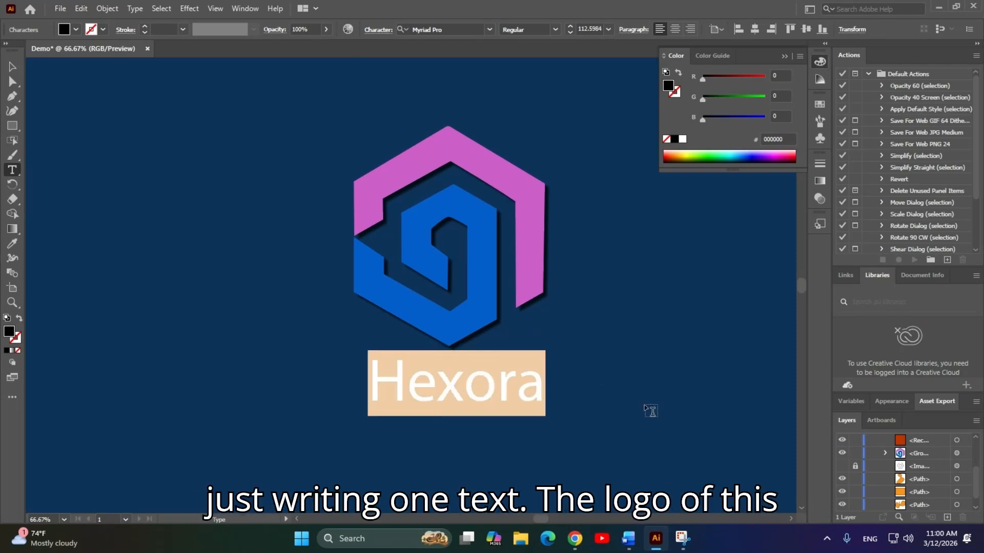
{"action": "key", "text": "Escape"}
{"action": "key", "text": "ctrl+t"}
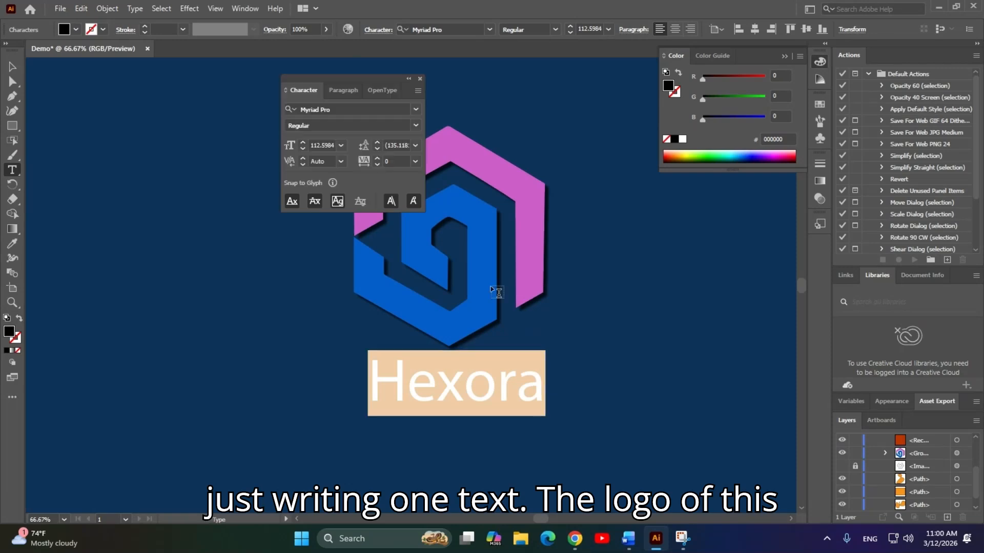
{"action": "left_click_drag", "start_coordinate": [374, 74], "coordinate": [165, 55]}
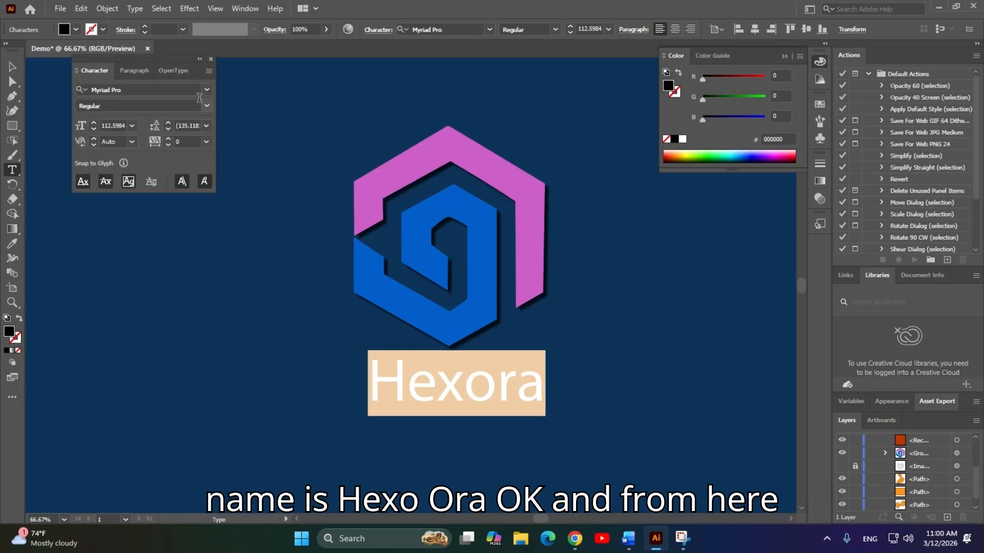
{"action": "left_click", "coordinate": [207, 89]}
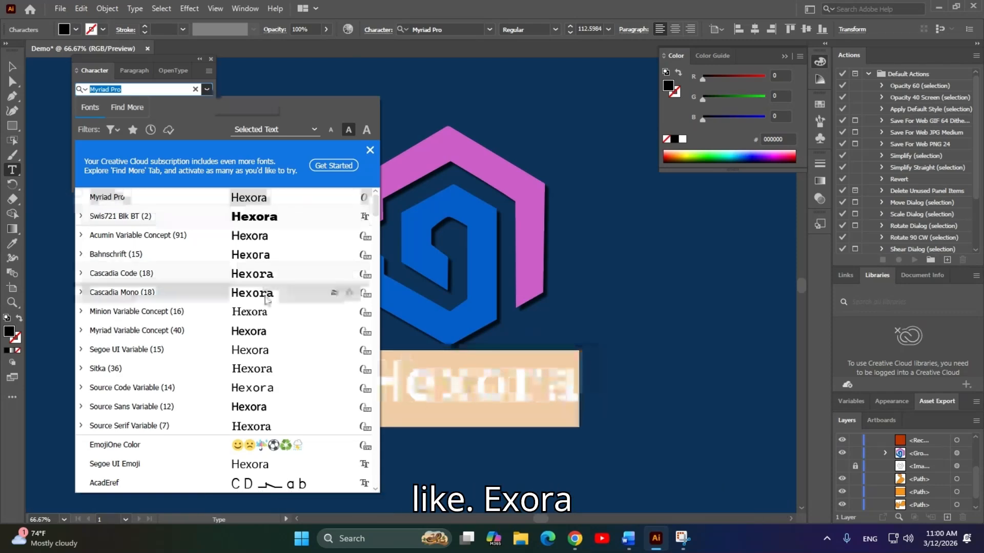
{"action": "left_click", "coordinate": [270, 278]}
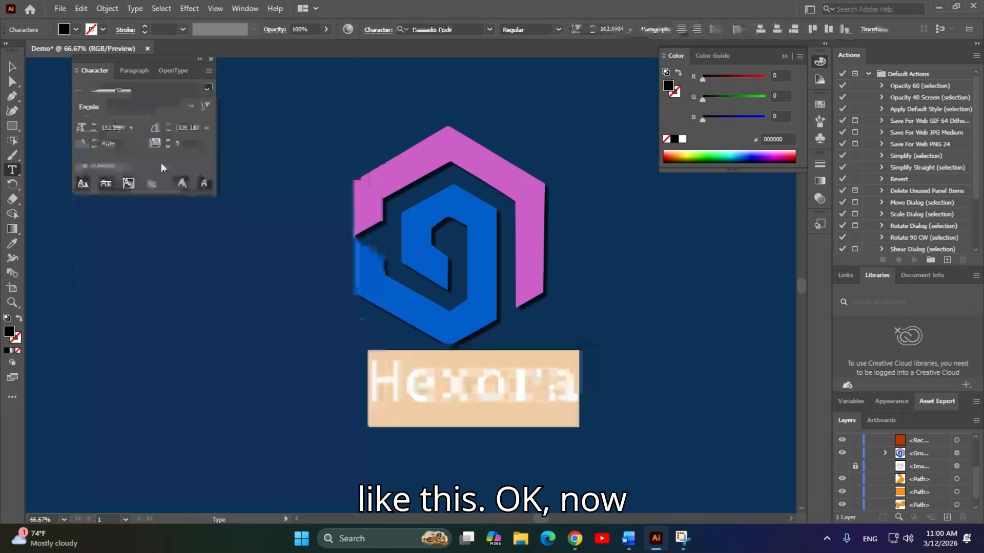
{"action": "left_click", "coordinate": [13, 67]}
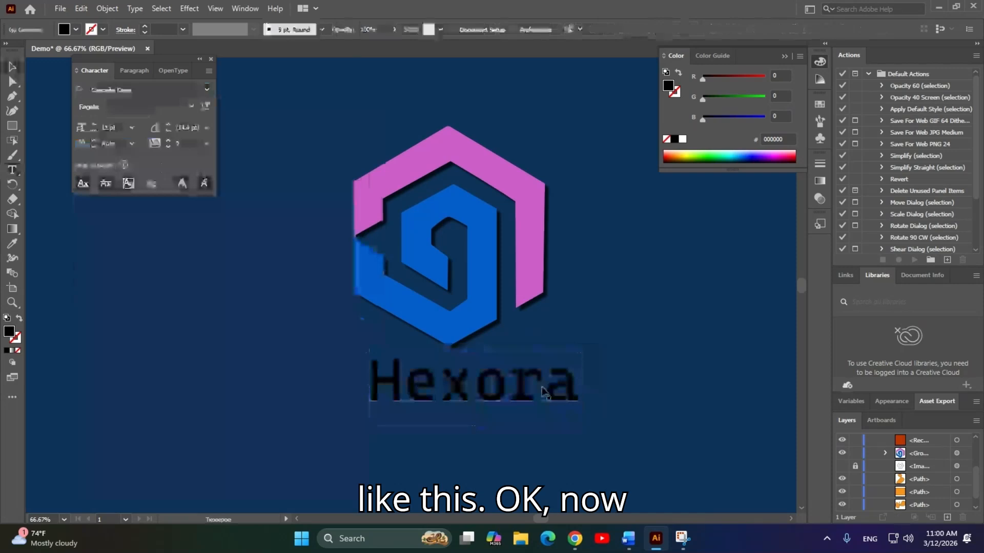
{"action": "left_click_drag", "start_coordinate": [528, 398], "coordinate": [522, 399]}
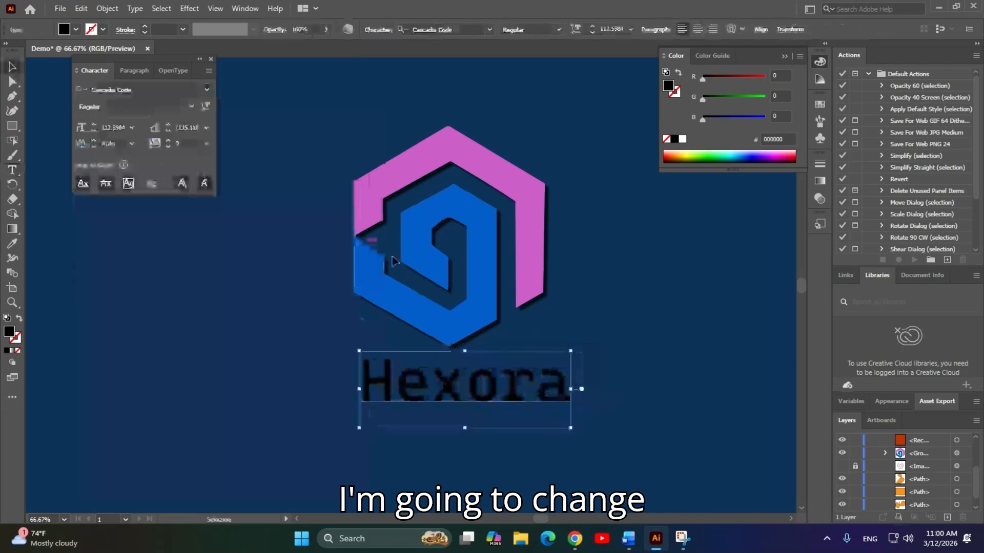
Change the fill of all the Hexora letters to white and deselect the text.
{"action": "double_click", "coordinate": [451, 384]}
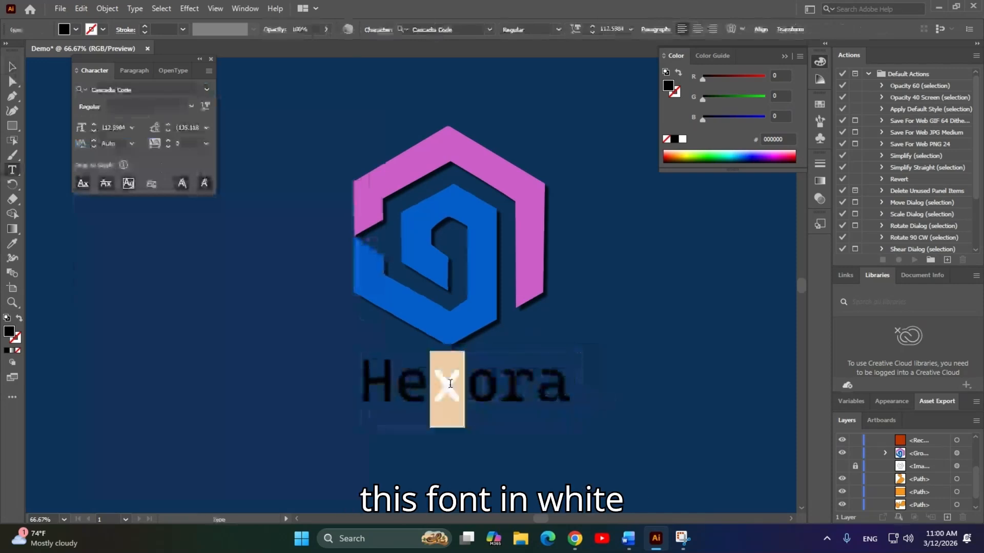
{"action": "key", "text": "ctrl+a"}
{"action": "left_click", "coordinate": [76, 29]}
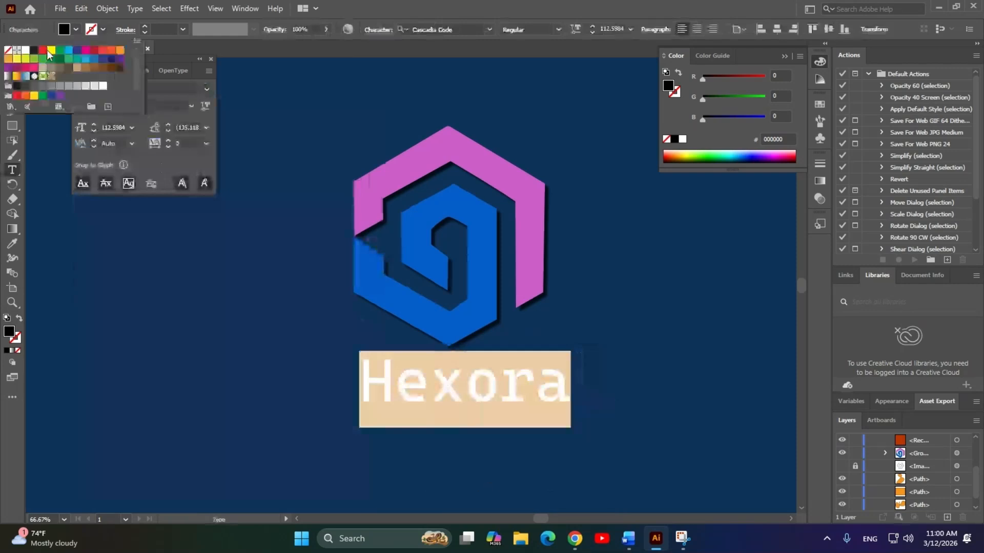
{"action": "left_click", "coordinate": [26, 50]}
{"action": "key", "text": "Escape"}
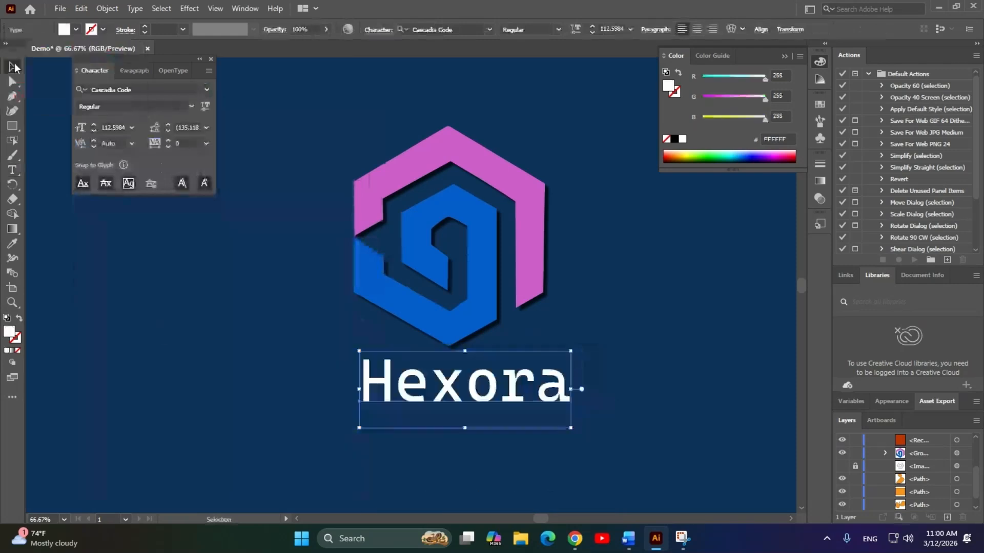
{"action": "left_click", "coordinate": [161, 331]}
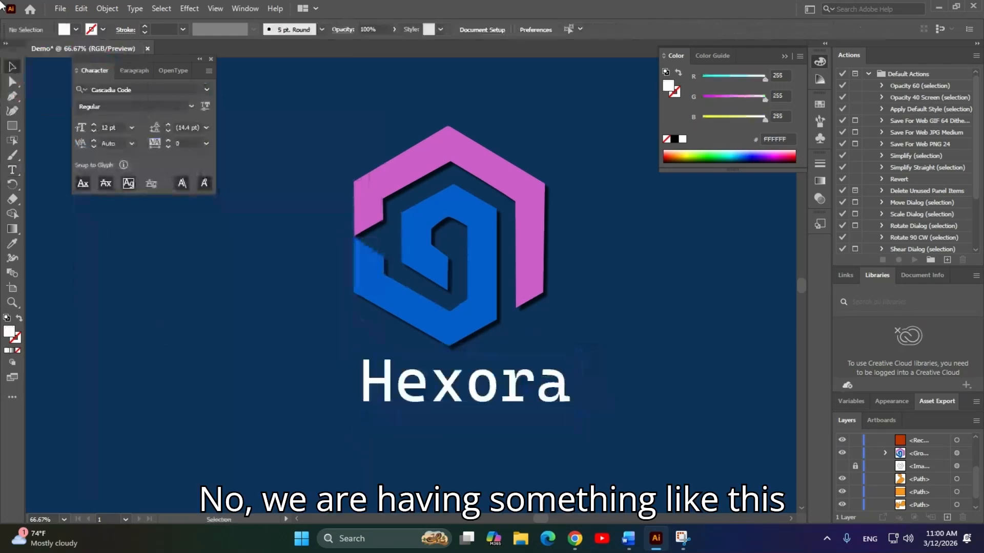
Close the character settings, shift the Hexora text slightly left beneath the logo, and deselect it.
{"action": "left_click", "coordinate": [211, 59]}
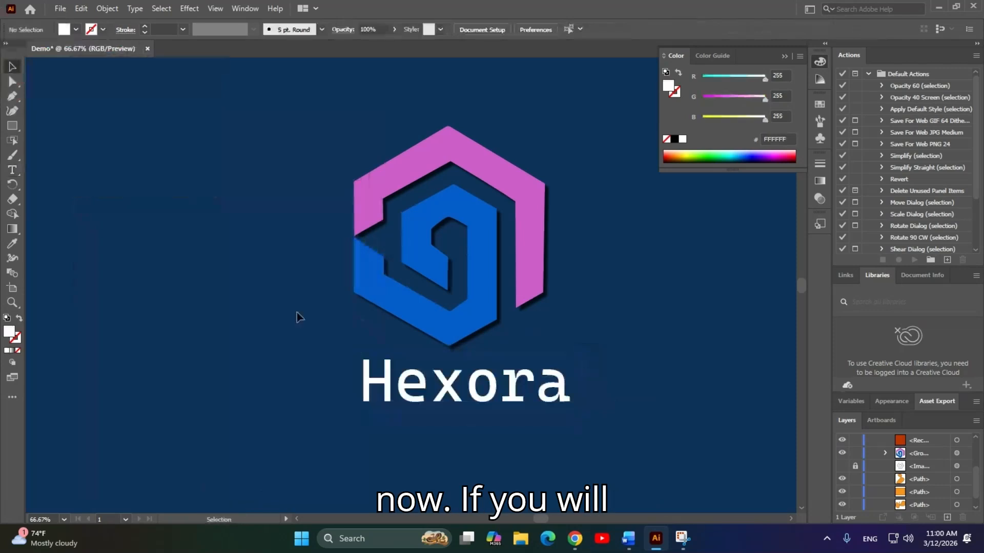
{"action": "left_click_drag", "start_coordinate": [249, 289], "coordinate": [234, 263]}
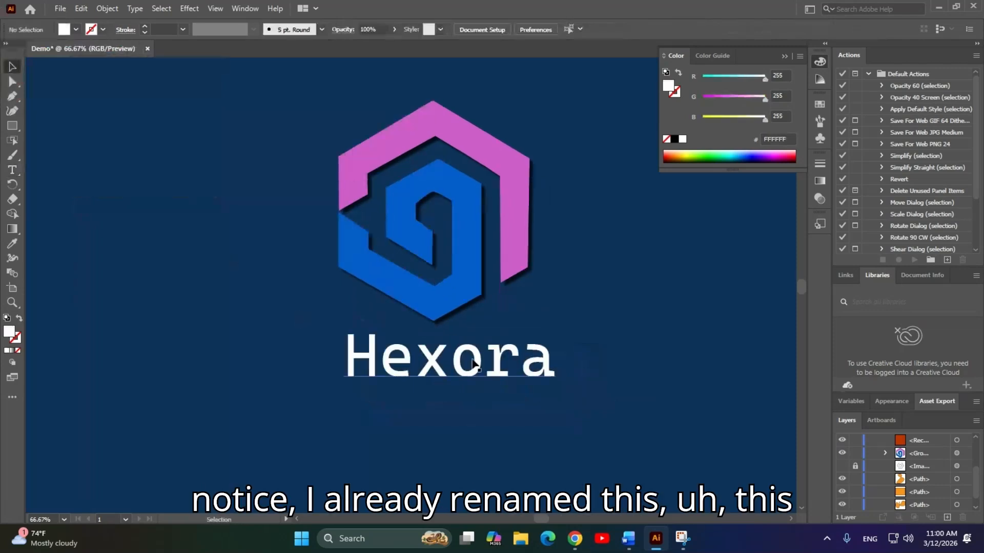
{"action": "left_click_drag", "start_coordinate": [472, 363], "coordinate": [455, 365]}
{"action": "left_click", "coordinate": [109, 355]}
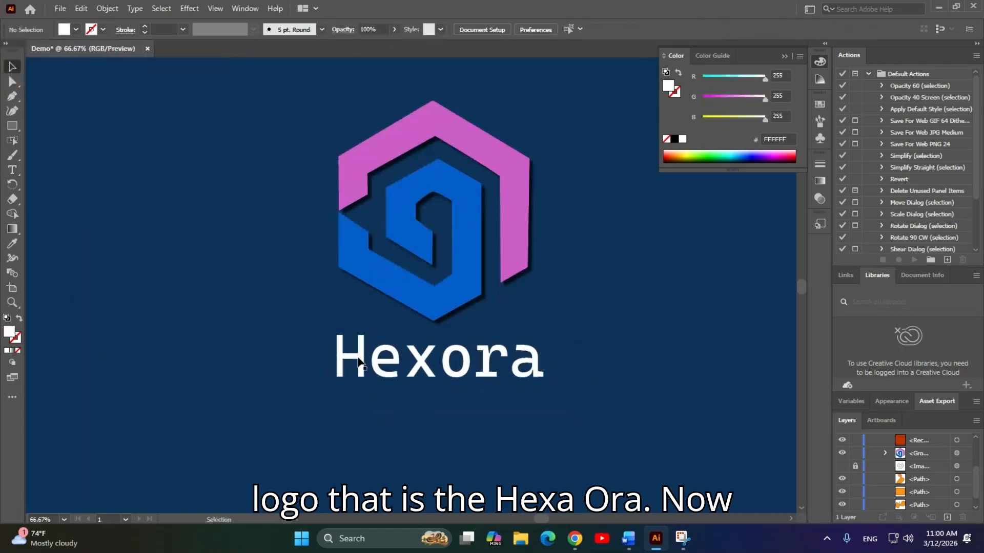
Show the document rulers and select the Hexora text below the logo.
{"action": "left_click_drag", "start_coordinate": [615, 307], "coordinate": [605, 324]}
{"action": "key", "text": "ctrl+r"}
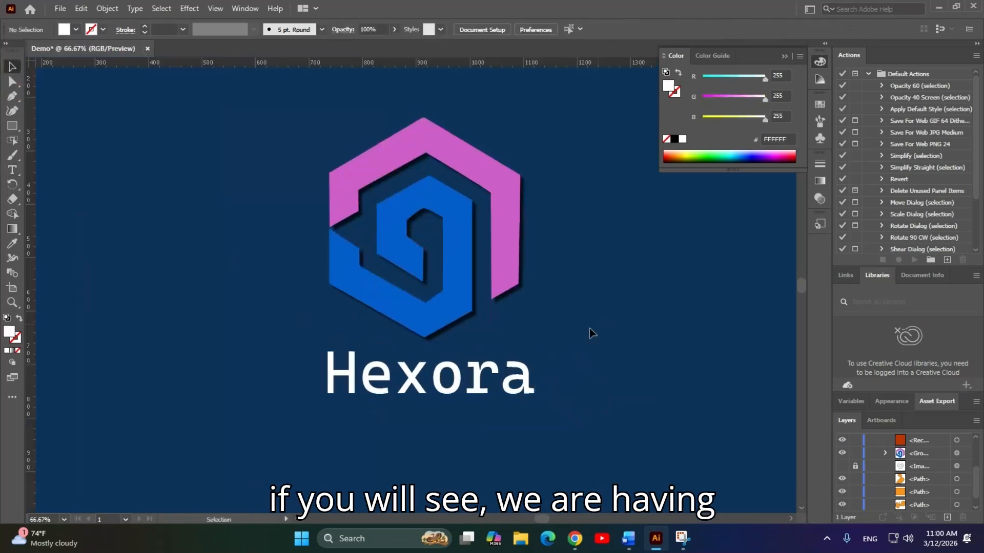
{"action": "left_click", "coordinate": [472, 207]}
{"action": "left_click", "coordinate": [437, 391]}
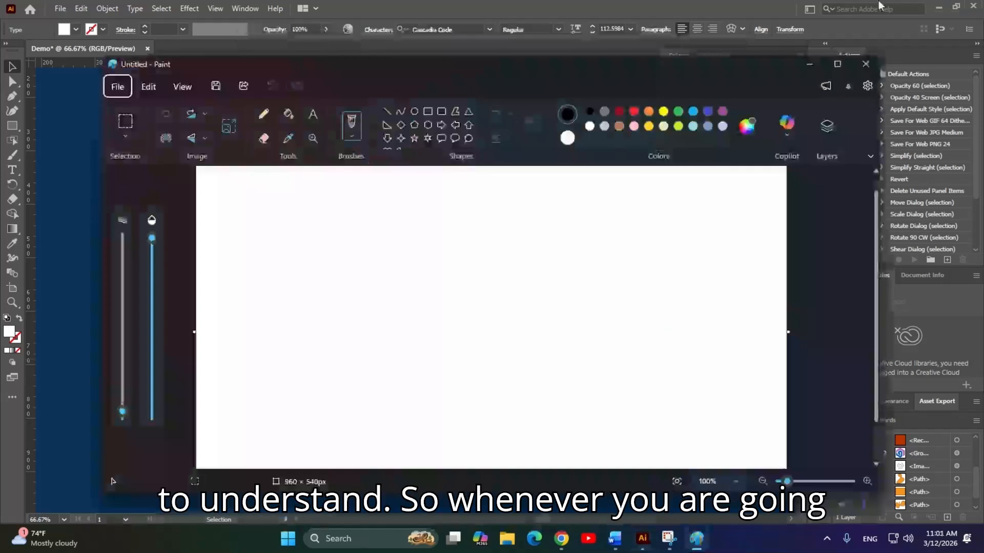
Leave Paint and paint a left-aligned stack of five short white lines on the empty canvas beside the artboard with the Paintbrush tool.
{"action": "left_click", "coordinate": [837, 64]}
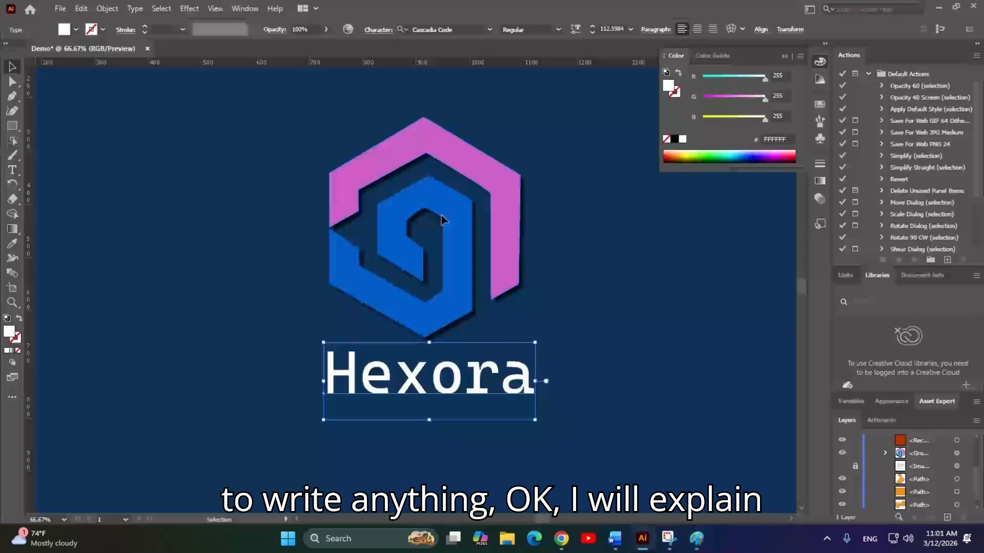
{"action": "left_click_drag", "start_coordinate": [442, 220], "coordinate": [248, 253]}
{"action": "left_click_drag", "start_coordinate": [569, 251], "coordinate": [214, 329]}
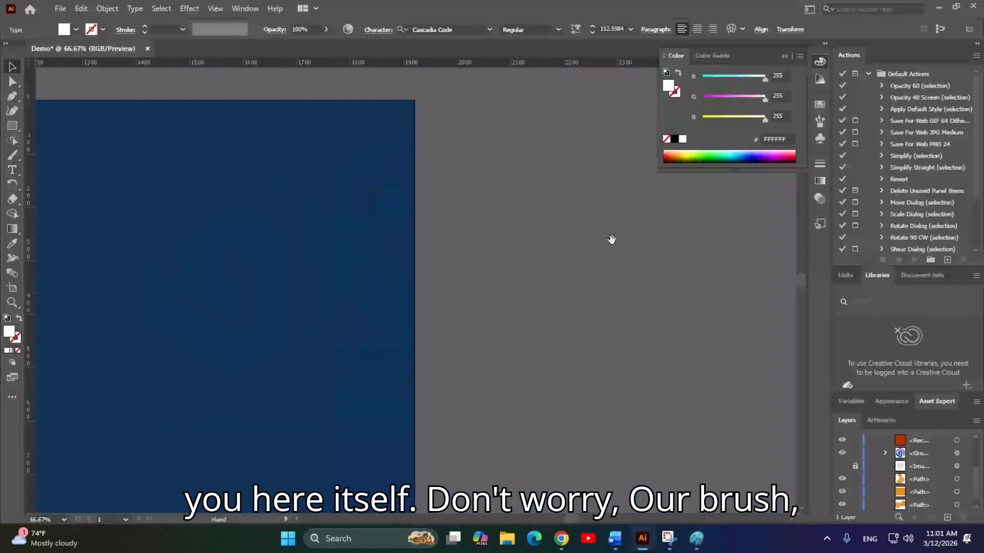
{"action": "left_click_drag", "start_coordinate": [612, 239], "coordinate": [583, 251]}
{"action": "key", "text": "b"}
{"action": "left_click_drag", "start_coordinate": [586, 187], "coordinate": [503, 196]}
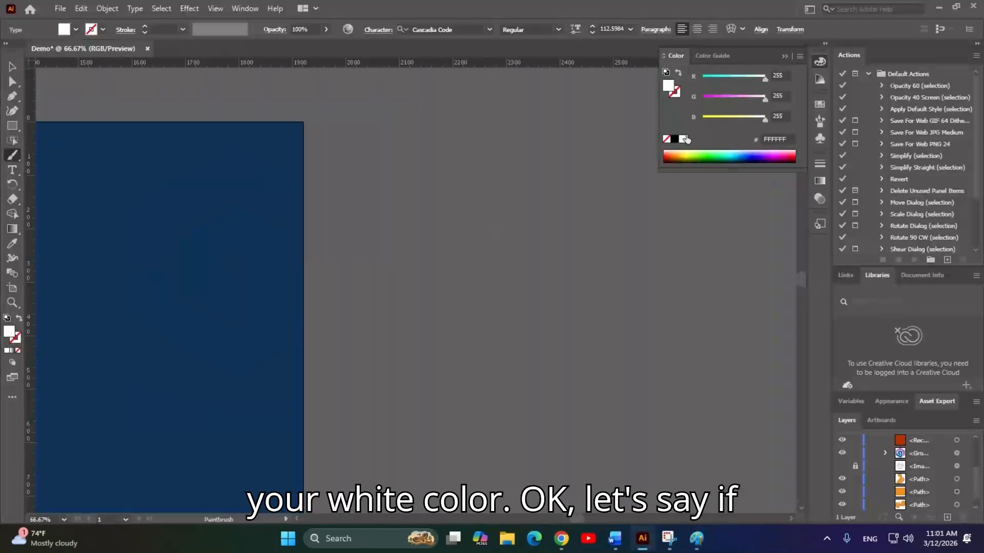
{"action": "left_click_drag", "start_coordinate": [463, 214], "coordinate": [523, 178]}
{"action": "key", "text": "ctrl+z"}
{"action": "left_click_drag", "start_coordinate": [459, 188], "coordinate": [351, 219]}
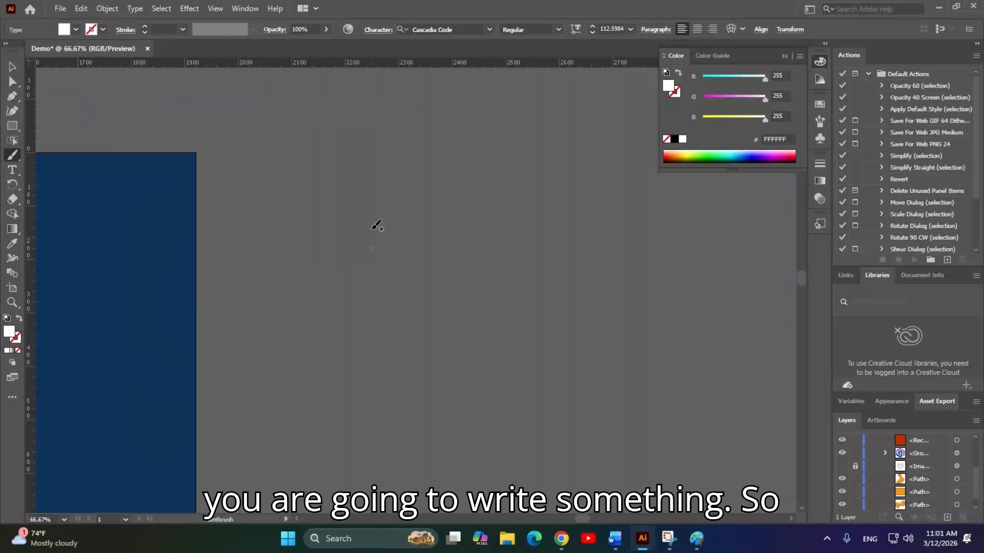
{"action": "mouse_move", "coordinate": [392, 205]}
{"action": "left_mouse_down"}
{"action": "mouse_move", "coordinate": [482, 195]}
{"action": "mouse_move", "coordinate": [397, 216]}
{"action": "mouse_move", "coordinate": [460, 220]}
{"action": "left_mouse_up"}
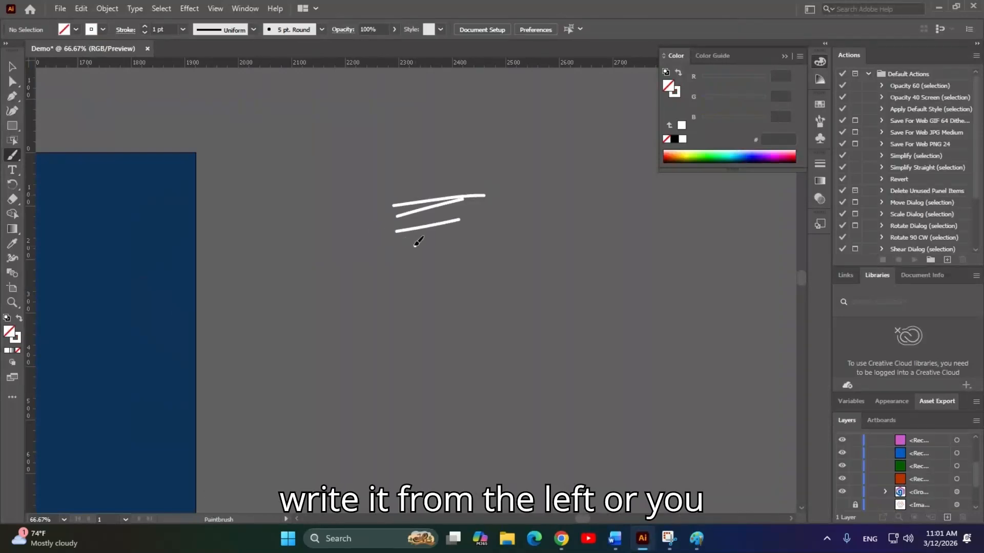
{"action": "left_click_drag", "start_coordinate": [414, 245], "coordinate": [468, 232]}
{"action": "left_click_drag", "start_coordinate": [402, 261], "coordinate": [497, 252]}
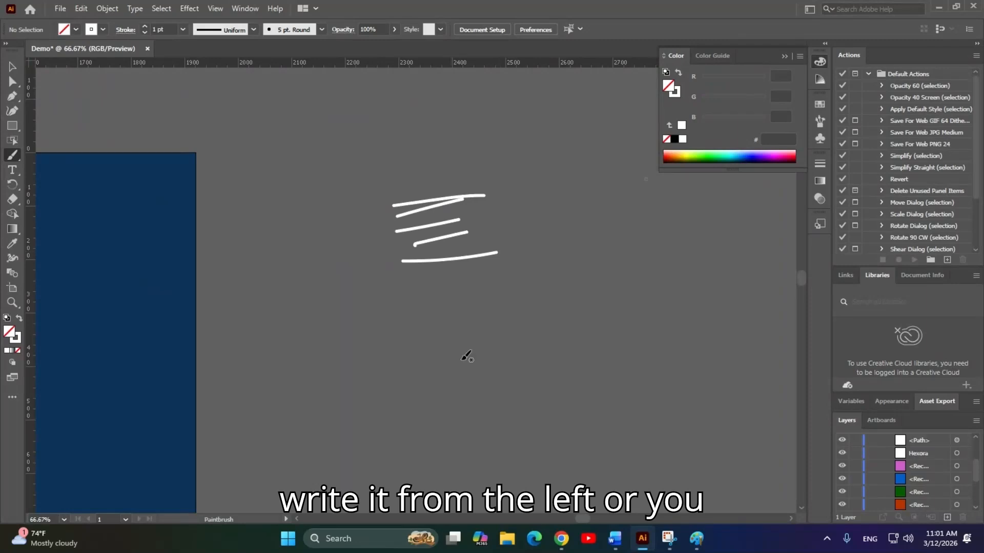
Paint two more stacks of white lines beside the first and add a rough bracket beside each of the three stacks.
{"action": "scroll", "coordinate": [435, 287], "scroll_direction": "right", "scroll_amount": 5}
{"action": "scroll", "coordinate": [435, 287], "scroll_direction": "up", "scroll_amount": 1}
{"action": "left_click_drag", "start_coordinate": [406, 219], "coordinate": [456, 211]}
{"action": "mouse_move", "coordinate": [444, 220]}
{"action": "left_mouse_down"}
{"action": "mouse_move", "coordinate": [425, 231]}
{"action": "mouse_move", "coordinate": [453, 236]}
{"action": "left_mouse_up"}
{"action": "left_click_drag", "start_coordinate": [523, 195], "coordinate": [648, 181]}
{"action": "mouse_move", "coordinate": [562, 206]}
{"action": "left_mouse_down"}
{"action": "mouse_move", "coordinate": [610, 195]}
{"action": "mouse_move", "coordinate": [668, 201]}
{"action": "left_mouse_up"}
{"action": "left_click_drag", "start_coordinate": [584, 229], "coordinate": [677, 213]}
{"action": "left_click_drag", "start_coordinate": [544, 167], "coordinate": [608, 257]}
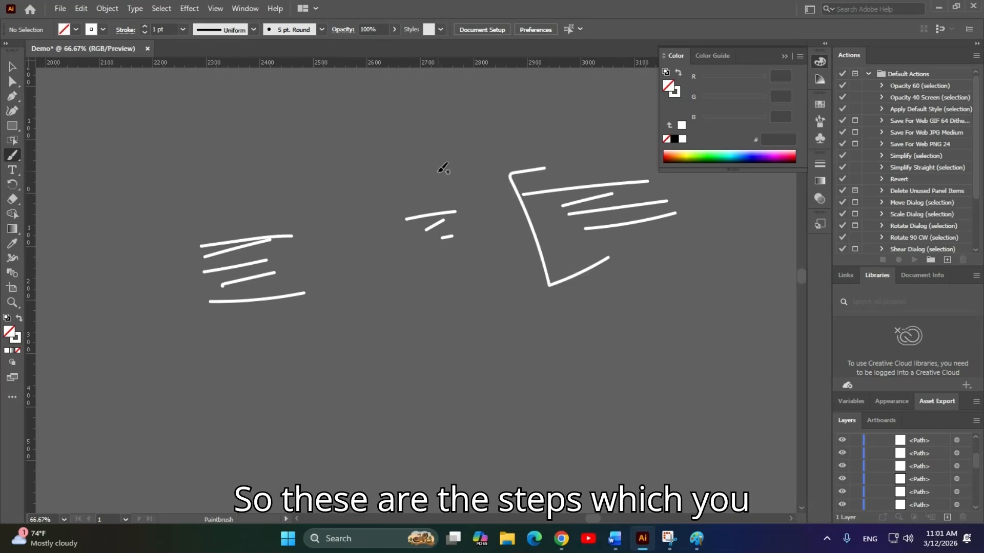
{"action": "left_click_drag", "start_coordinate": [433, 167], "coordinate": [470, 273]}
{"action": "left_click_drag", "start_coordinate": [301, 185], "coordinate": [304, 324]}
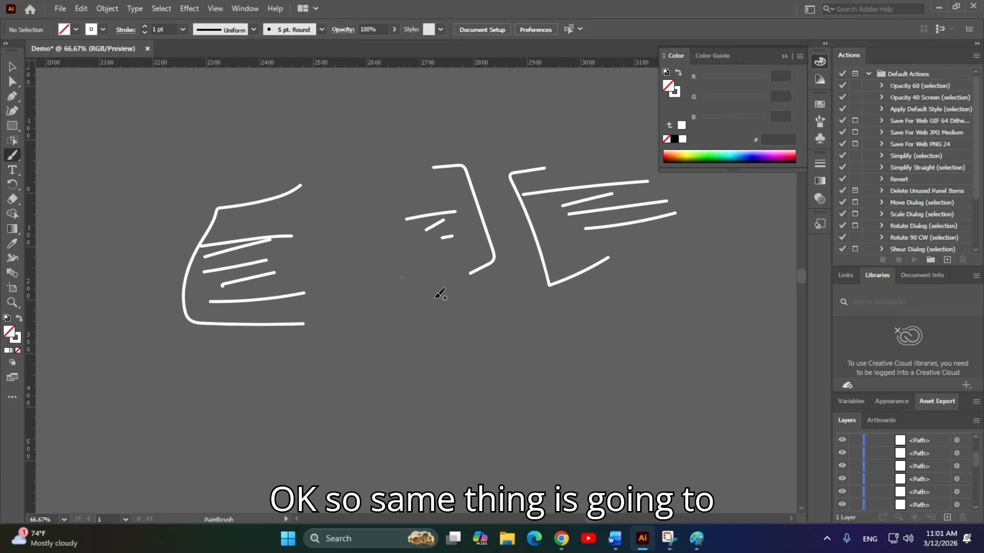
Undo all the painted lines and brackets on the canvas beside the artboard.
{"action": "key", "text": "ctrl+z"}
{"action": "key", "text": "ctrl+z"}
{"action": "key", "text": "ctrl+z"}
{"action": "key", "text": "ctrl+z"}
{"action": "key", "text": "ctrl+z"}
{"action": "key", "text": "ctrl+z"}
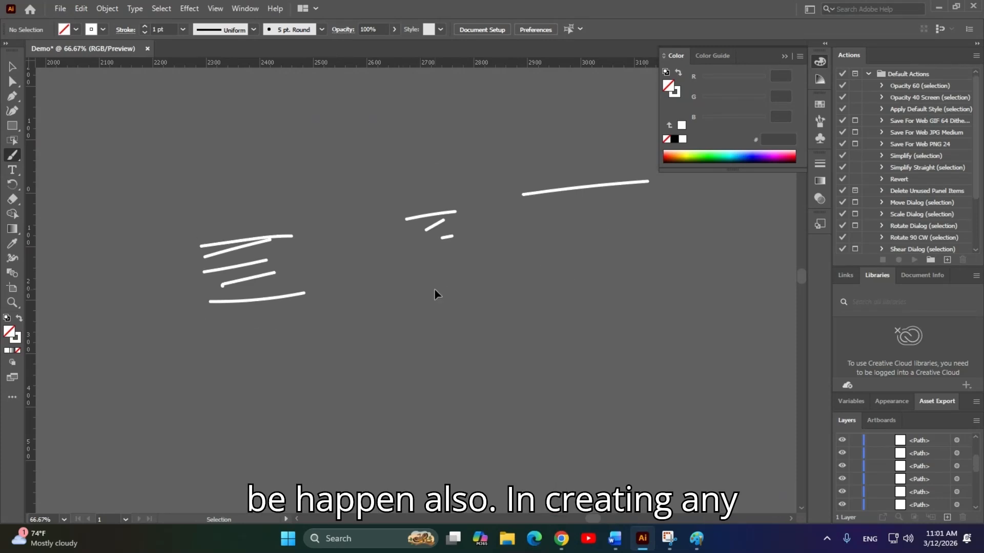
{"action": "key", "text": "ctrl+z"}
{"action": "key", "text": "ctrl+z"}
{"action": "key", "text": "ctrl+z"}
{"action": "key", "text": "ctrl+z"}
{"action": "key", "text": "ctrl+z"}
{"action": "key", "text": "ctrl+z"}
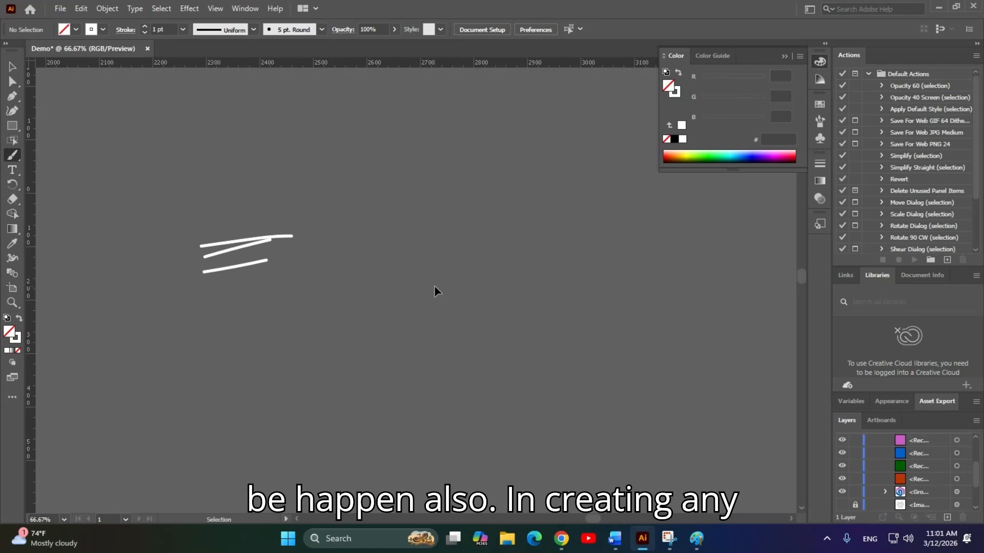
{"action": "key", "text": "ctrl+z"}
{"action": "key", "text": "ctrl+z"}
{"action": "key", "text": "ctrl+z"}
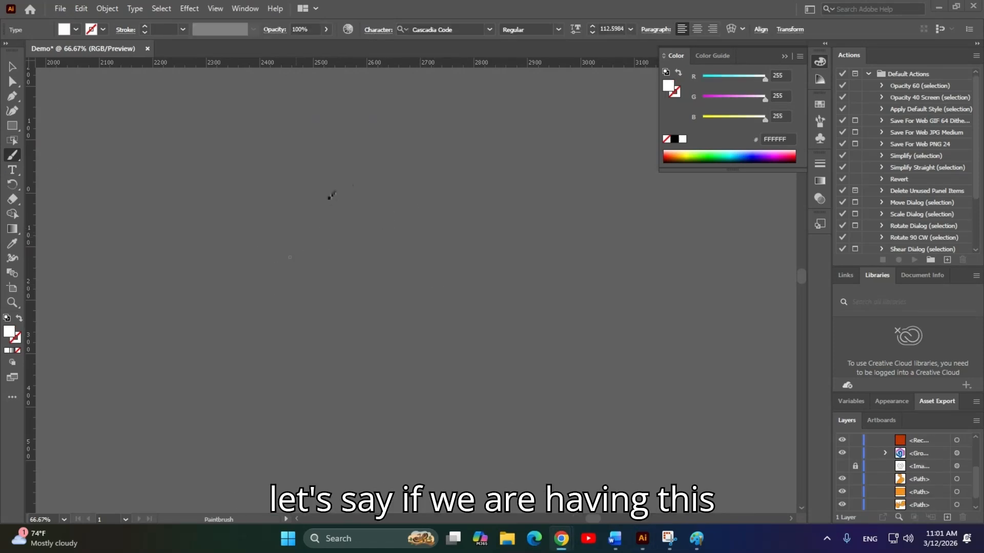
Paint four rough white circles in two columns of two on the empty canvas.
{"action": "left_click", "coordinate": [341, 181]}
{"action": "mouse_move", "coordinate": [364, 178]}
{"action": "left_mouse_down"}
{"action": "mouse_move", "coordinate": [339, 200]}
{"action": "mouse_move", "coordinate": [395, 202]}
{"action": "mouse_move", "coordinate": [337, 158]}
{"action": "left_mouse_up"}
{"action": "mouse_move", "coordinate": [499, 161]}
{"action": "left_mouse_down"}
{"action": "mouse_move", "coordinate": [515, 152]}
{"action": "mouse_move", "coordinate": [480, 159]}
{"action": "left_mouse_up"}
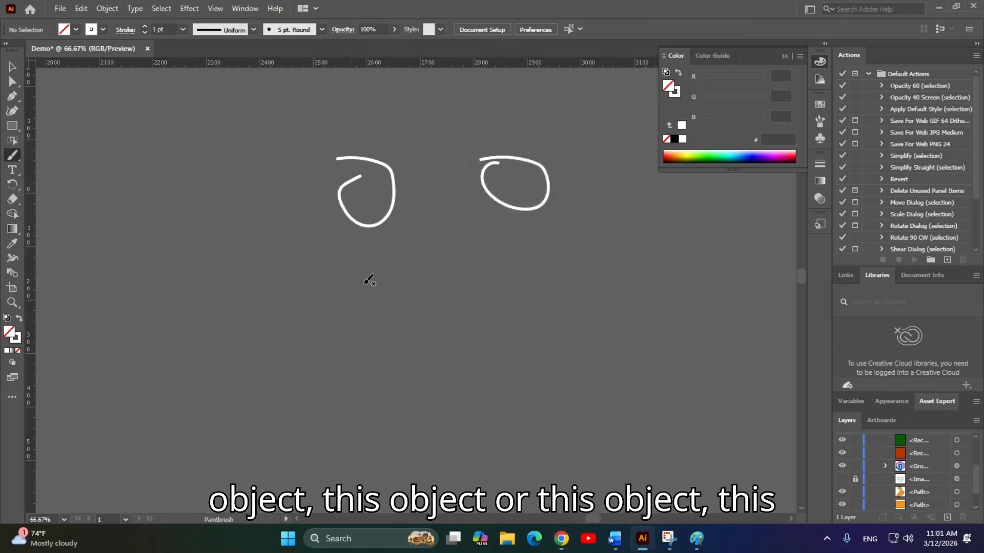
{"action": "left_click_drag", "start_coordinate": [405, 248], "coordinate": [381, 248]}
{"action": "mouse_move", "coordinate": [535, 229]}
{"action": "left_mouse_down"}
{"action": "mouse_move", "coordinate": [509, 266]}
{"action": "mouse_move", "coordinate": [503, 228]}
{"action": "left_mouse_up"}
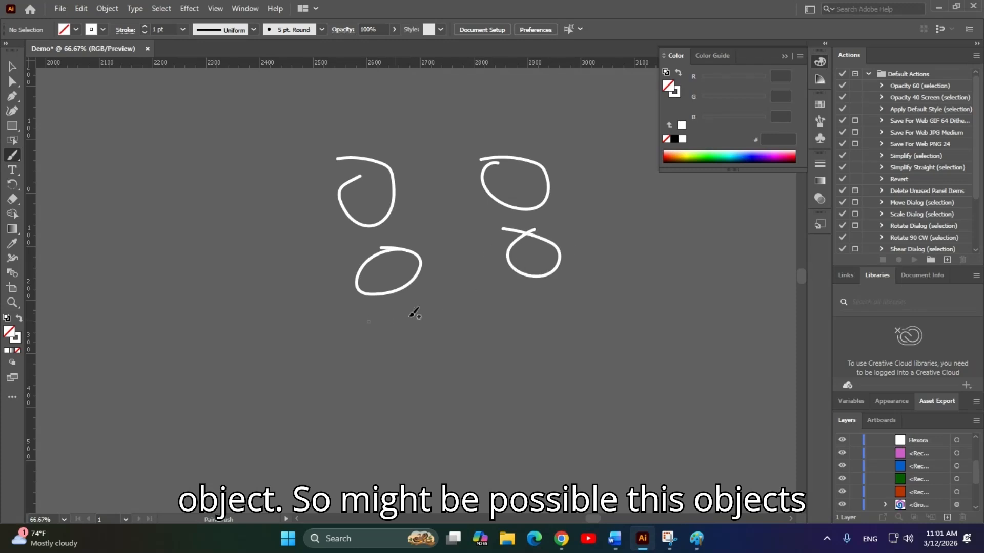
Paint a bracket with a left-pointing arrow beside the left circles and a downward arrow through each column of circles.
{"action": "scroll", "coordinate": [379, 308], "scroll_direction": "right", "scroll_amount": 2}
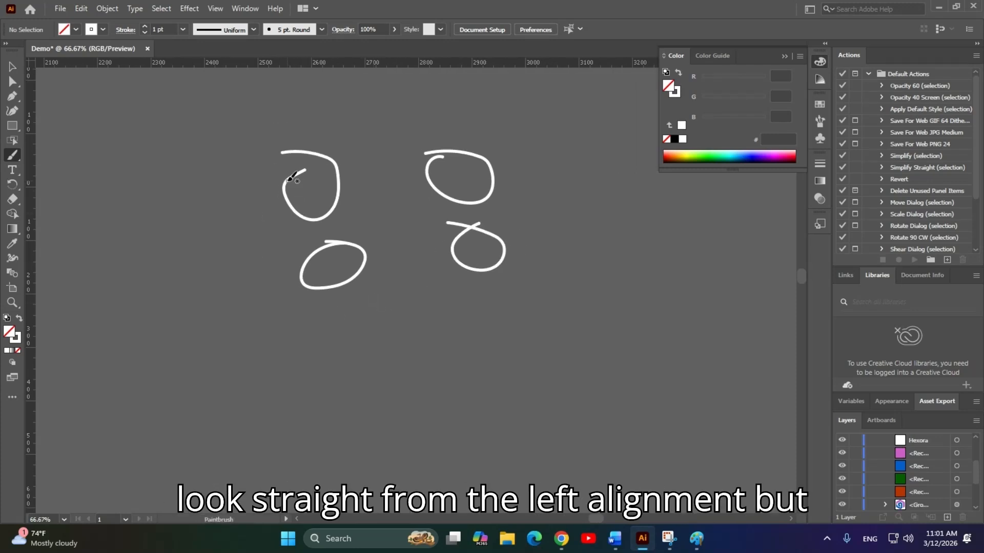
{"action": "mouse_move", "coordinate": [285, 166]}
{"action": "left_mouse_down"}
{"action": "mouse_move", "coordinate": [252, 182]}
{"action": "mouse_move", "coordinate": [323, 326]}
{"action": "left_mouse_up"}
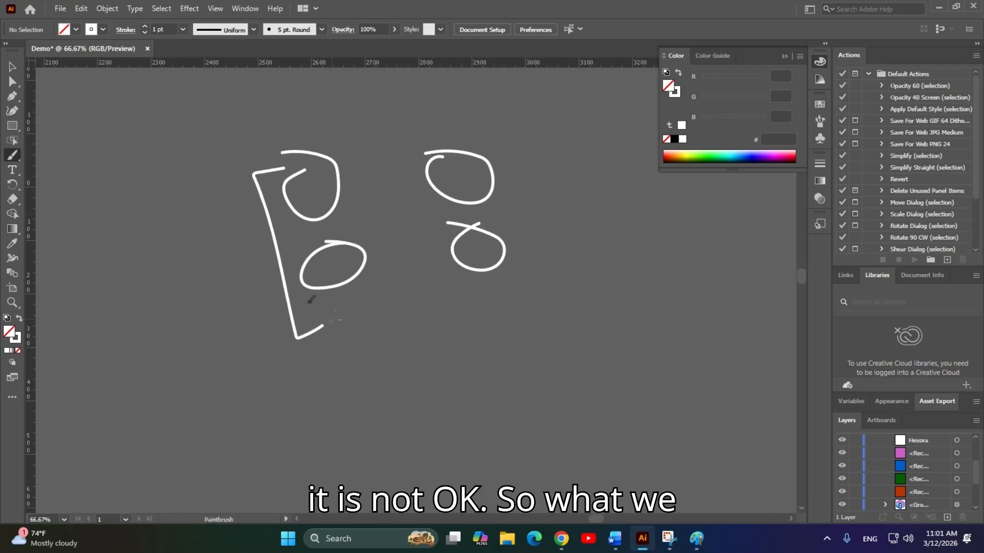
{"action": "mouse_move", "coordinate": [271, 225]}
{"action": "left_mouse_down"}
{"action": "mouse_move", "coordinate": [226, 247]}
{"action": "mouse_move", "coordinate": [255, 261]}
{"action": "left_mouse_up"}
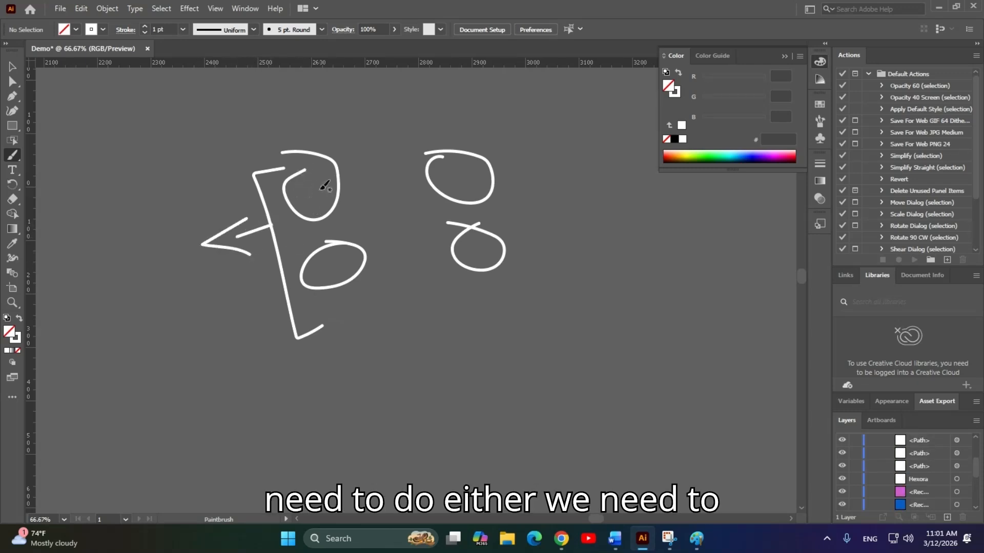
{"action": "left_click_drag", "start_coordinate": [313, 122], "coordinate": [369, 307]}
{"action": "mouse_move", "coordinate": [359, 296]}
{"action": "left_mouse_down"}
{"action": "mouse_move", "coordinate": [365, 322]}
{"action": "mouse_move", "coordinate": [383, 293]}
{"action": "left_mouse_up"}
{"action": "left_click_drag", "start_coordinate": [452, 113], "coordinate": [496, 312]}
{"action": "mouse_move", "coordinate": [474, 279]}
{"action": "left_mouse_down"}
{"action": "mouse_move", "coordinate": [497, 307]}
{"action": "mouse_move", "coordinate": [523, 281]}
{"action": "left_mouse_up"}
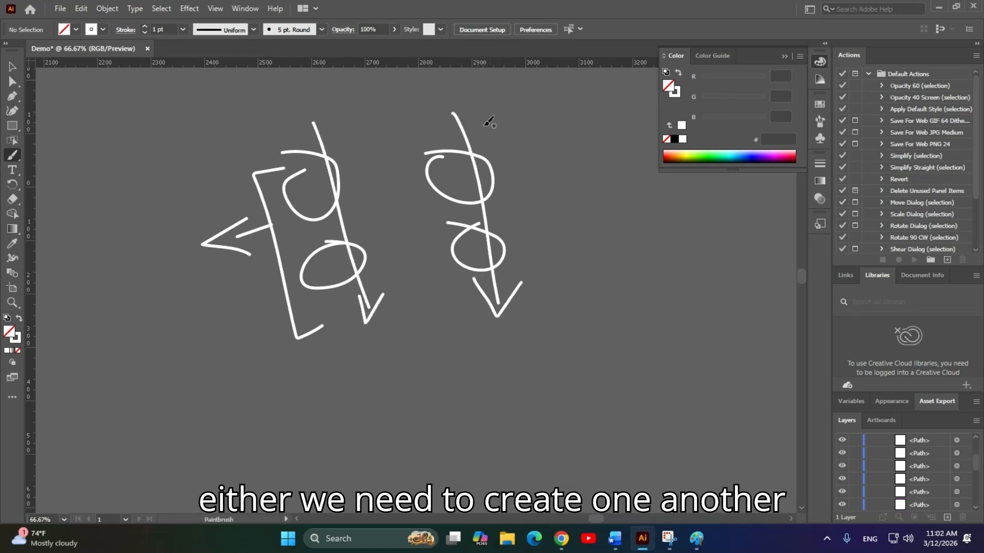
Paint a double bracket with a right-pointing arrow beside the right circles and scribble a label next to it.
{"action": "mouse_move", "coordinate": [471, 127]}
{"action": "left_mouse_down"}
{"action": "mouse_move", "coordinate": [481, 124]}
{"action": "mouse_move", "coordinate": [528, 281]}
{"action": "mouse_move", "coordinate": [503, 283]}
{"action": "mouse_move", "coordinate": [514, 138]}
{"action": "mouse_move", "coordinate": [480, 117]}
{"action": "mouse_move", "coordinate": [471, 122]}
{"action": "left_mouse_up"}
{"action": "mouse_move", "coordinate": [482, 118]}
{"action": "left_mouse_down"}
{"action": "mouse_move", "coordinate": [500, 127]}
{"action": "mouse_move", "coordinate": [532, 232]}
{"action": "mouse_move", "coordinate": [518, 286]}
{"action": "left_mouse_up"}
{"action": "left_click_drag", "start_coordinate": [520, 188], "coordinate": [549, 179]}
{"action": "mouse_move", "coordinate": [540, 165]}
{"action": "left_mouse_down"}
{"action": "mouse_move", "coordinate": [571, 170]}
{"action": "mouse_move", "coordinate": [551, 194]}
{"action": "left_mouse_up"}
{"action": "mouse_move", "coordinate": [596, 129]}
{"action": "left_mouse_down"}
{"action": "mouse_move", "coordinate": [582, 169]}
{"action": "mouse_move", "coordinate": [624, 116]}
{"action": "mouse_move", "coordinate": [625, 189]}
{"action": "left_mouse_up"}
{"action": "mouse_move", "coordinate": [608, 174]}
{"action": "left_mouse_down"}
{"action": "mouse_move", "coordinate": [640, 135]}
{"action": "mouse_move", "coordinate": [650, 158]}
{"action": "left_mouse_up"}
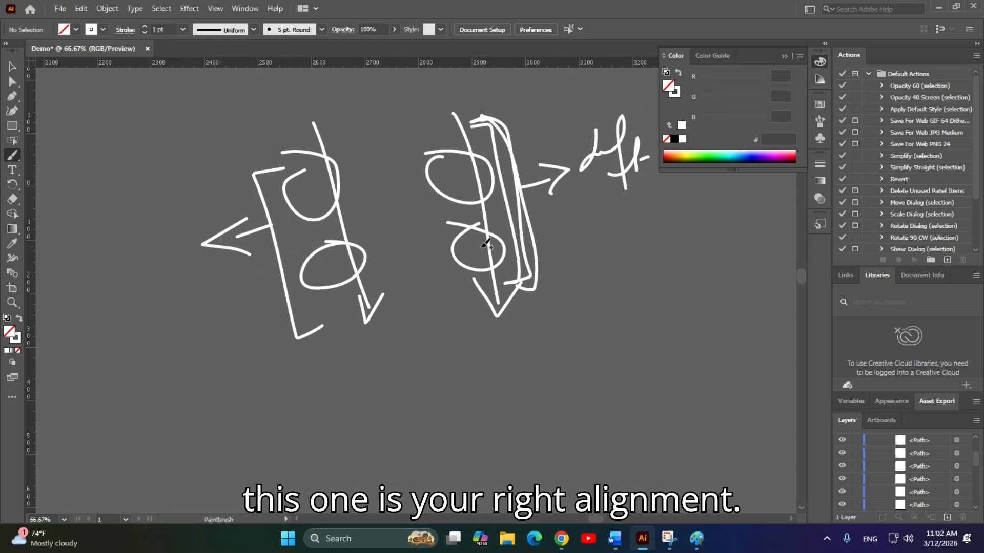
Undo the scribbled label, hand-write Right beside the right-pointing arrow and an underlined Left beside the left-pointing arrow.
{"action": "key", "text": "ctrl+z"}
{"action": "key", "text": "ctrl+z"}
{"action": "key", "text": "ctrl+z"}
{"action": "key", "text": "ctrl+z"}
{"action": "key", "text": "ctrl+z"}
{"action": "mouse_move", "coordinate": [536, 165]}
{"action": "left_mouse_down"}
{"action": "mouse_move", "coordinate": [560, 202]}
{"action": "mouse_move", "coordinate": [583, 172]}
{"action": "mouse_move", "coordinate": [588, 136]}
{"action": "mouse_move", "coordinate": [593, 167]}
{"action": "mouse_move", "coordinate": [650, 84]}
{"action": "mouse_move", "coordinate": [653, 127]}
{"action": "mouse_move", "coordinate": [658, 100]}
{"action": "left_mouse_up"}
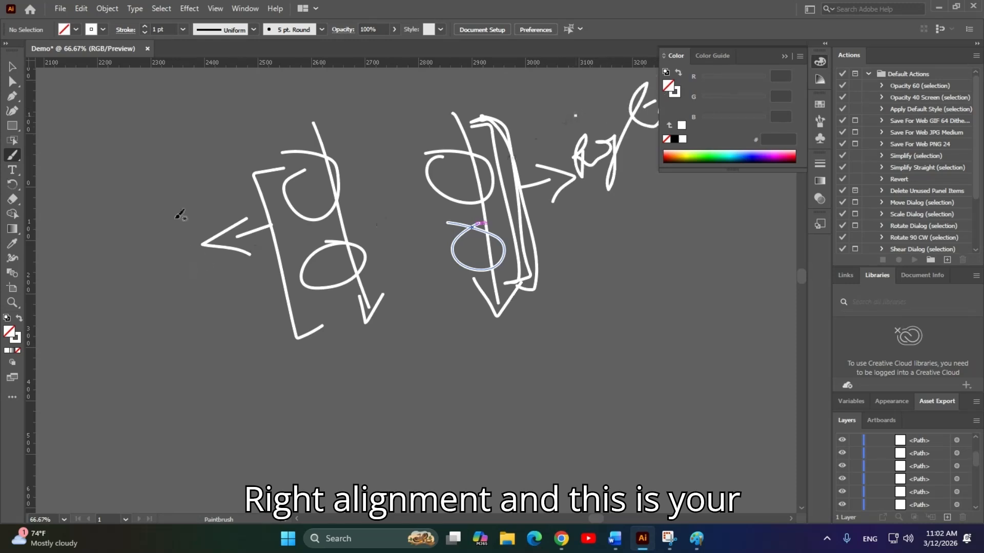
{"action": "left_click_drag", "start_coordinate": [74, 288], "coordinate": [150, 218]}
{"action": "mouse_move", "coordinate": [123, 295]}
{"action": "left_mouse_down"}
{"action": "mouse_move", "coordinate": [179, 246]}
{"action": "mouse_move", "coordinate": [166, 266]}
{"action": "left_mouse_up"}
{"action": "left_click_drag", "start_coordinate": [154, 254], "coordinate": [189, 233]}
{"action": "left_click_drag", "start_coordinate": [85, 322], "coordinate": [190, 276]}
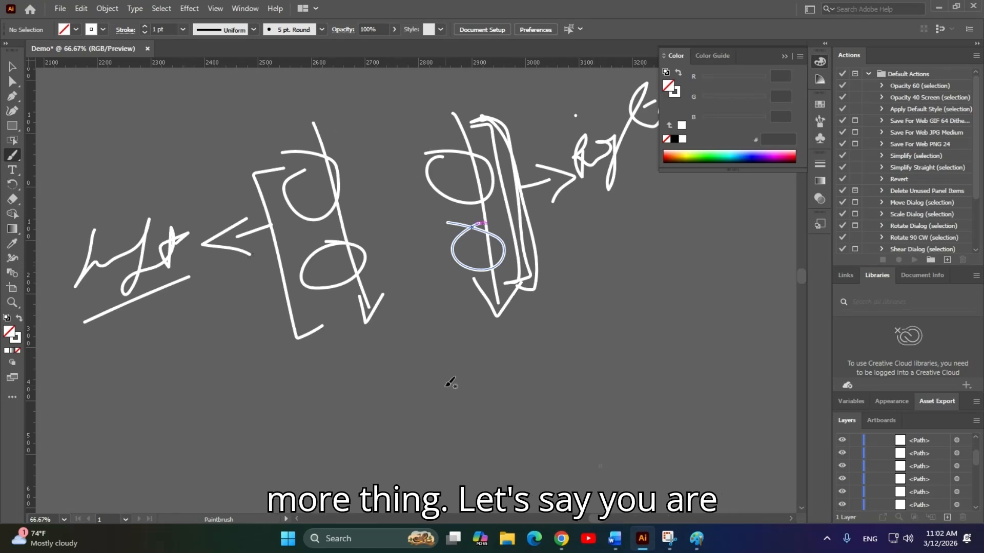
Paint two slanted rows of small white circles below the arrows.
{"action": "left_click_drag", "start_coordinate": [462, 417], "coordinate": [429, 371]}
{"action": "left_click_drag", "start_coordinate": [464, 336], "coordinate": [500, 323]}
{"action": "left_click_drag", "start_coordinate": [547, 292], "coordinate": [575, 281]}
{"action": "mouse_move", "coordinate": [464, 365]}
{"action": "left_mouse_down"}
{"action": "mouse_move", "coordinate": [484, 382]}
{"action": "mouse_move", "coordinate": [467, 363]}
{"action": "left_mouse_up"}
{"action": "mouse_move", "coordinate": [509, 349]}
{"action": "left_mouse_down"}
{"action": "mouse_move", "coordinate": [499, 361]}
{"action": "mouse_move", "coordinate": [508, 350]}
{"action": "left_mouse_up"}
{"action": "left_click_drag", "start_coordinate": [539, 333], "coordinate": [594, 322]}
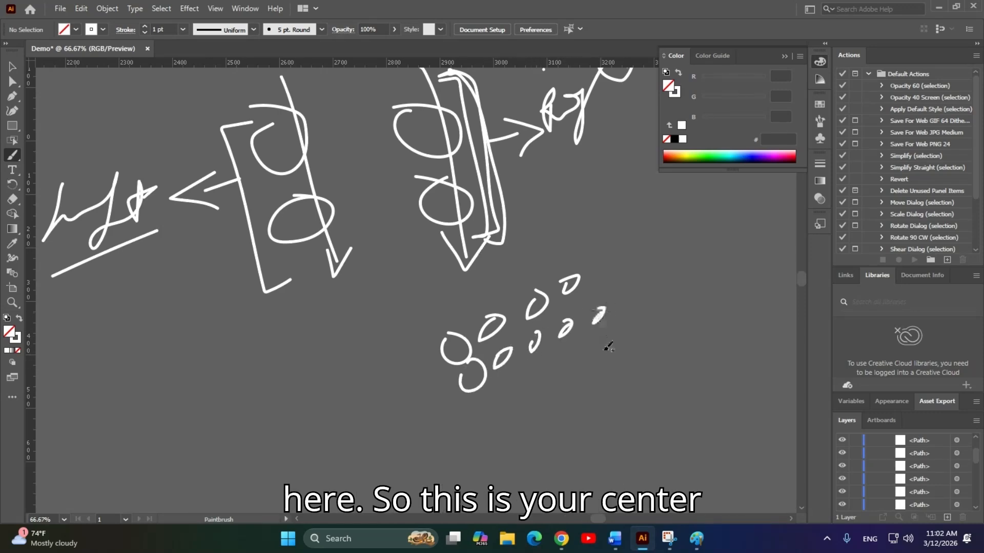
Paint slanted lines above the two rows of small circles and hand-write a center label nearby.
{"action": "mouse_move", "coordinate": [542, 252]}
{"action": "left_mouse_down"}
{"action": "mouse_move", "coordinate": [464, 295]}
{"action": "mouse_move", "coordinate": [403, 307]}
{"action": "mouse_move", "coordinate": [518, 264]}
{"action": "left_mouse_up"}
{"action": "left_click_drag", "start_coordinate": [690, 306], "coordinate": [608, 280]}
{"action": "mouse_move", "coordinate": [524, 200]}
{"action": "left_mouse_down"}
{"action": "mouse_move", "coordinate": [630, 156]}
{"action": "mouse_move", "coordinate": [597, 151]}
{"action": "left_mouse_up"}
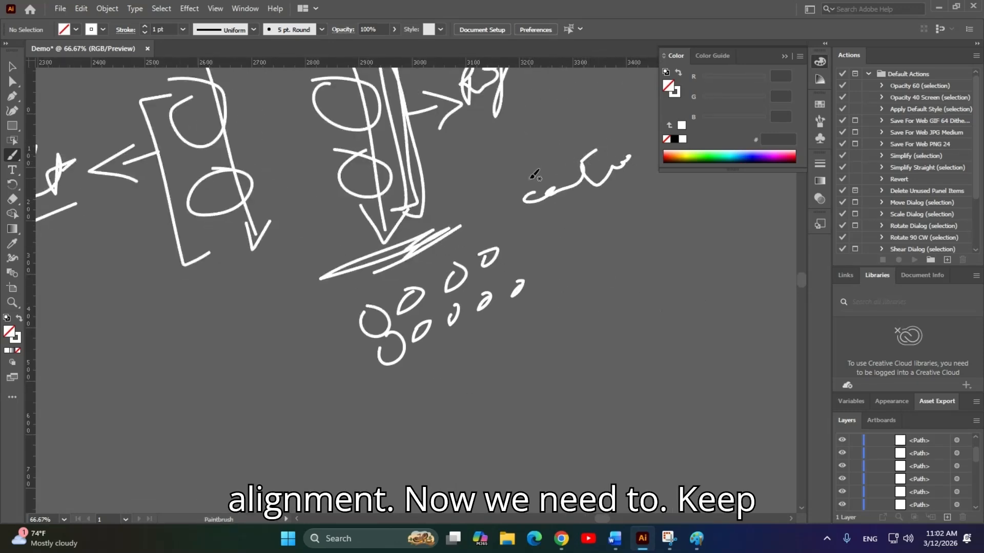
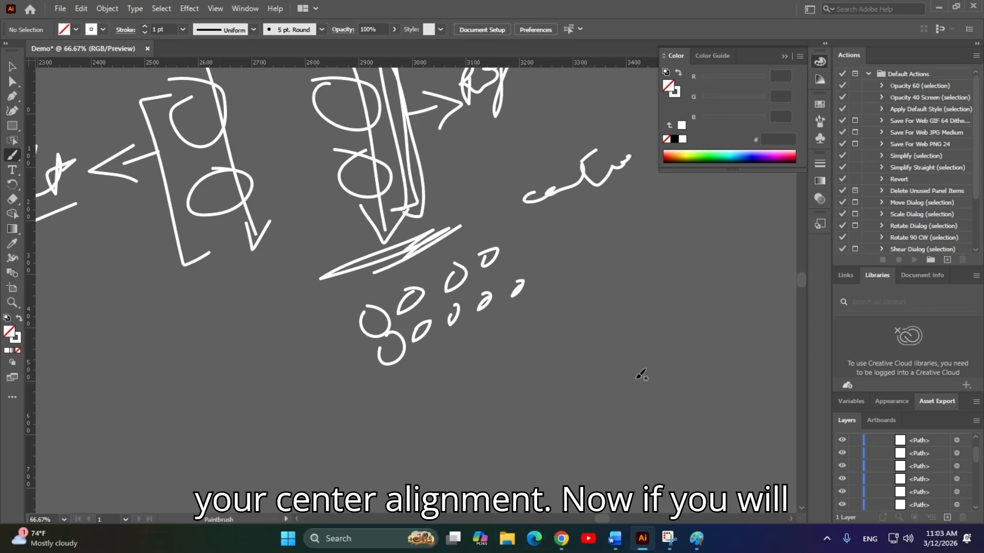
Paint small arrows from the upper row of small circles to the lower row.
{"action": "key", "text": "ctrl+equal"}
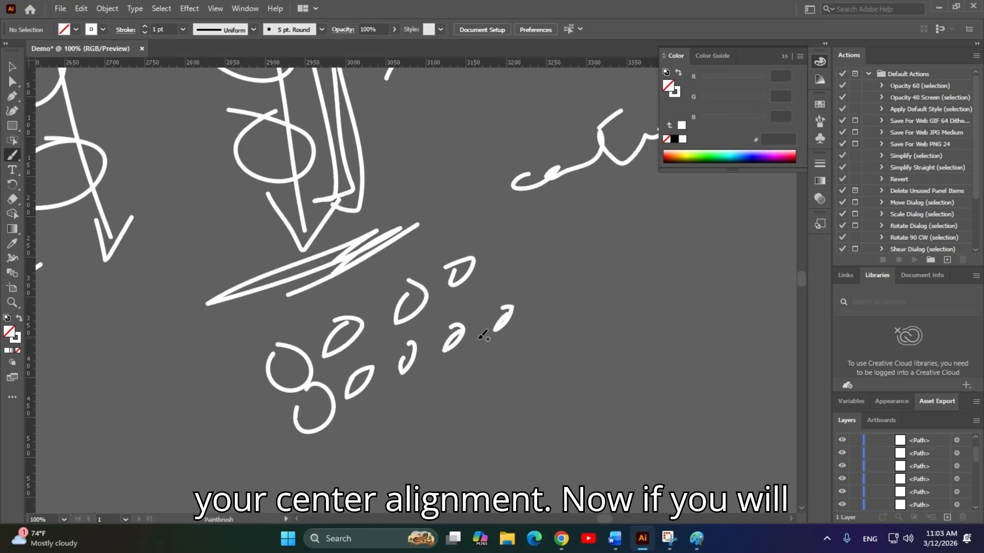
{"action": "mouse_move", "coordinate": [474, 270]}
{"action": "left_mouse_down"}
{"action": "mouse_move", "coordinate": [500, 299]}
{"action": "mouse_move", "coordinate": [492, 295]}
{"action": "mouse_move", "coordinate": [511, 294]}
{"action": "left_mouse_up"}
{"action": "mouse_move", "coordinate": [421, 306]}
{"action": "left_mouse_down"}
{"action": "mouse_move", "coordinate": [460, 343]}
{"action": "mouse_move", "coordinate": [467, 312]}
{"action": "left_mouse_up"}
{"action": "mouse_move", "coordinate": [360, 329]}
{"action": "left_mouse_down"}
{"action": "mouse_move", "coordinate": [395, 350]}
{"action": "mouse_move", "coordinate": [347, 359]}
{"action": "mouse_move", "coordinate": [350, 371]}
{"action": "mouse_move", "coordinate": [356, 364]}
{"action": "left_mouse_up"}
Select the whole hand-painted alignment sketch beside the artboard and delete it.
{"action": "key", "text": "ctrl+minus"}
{"action": "key", "text": "ctrl+minus"}
{"action": "key", "text": "ctrl+minus"}
{"action": "key", "text": "ctrl+minus"}
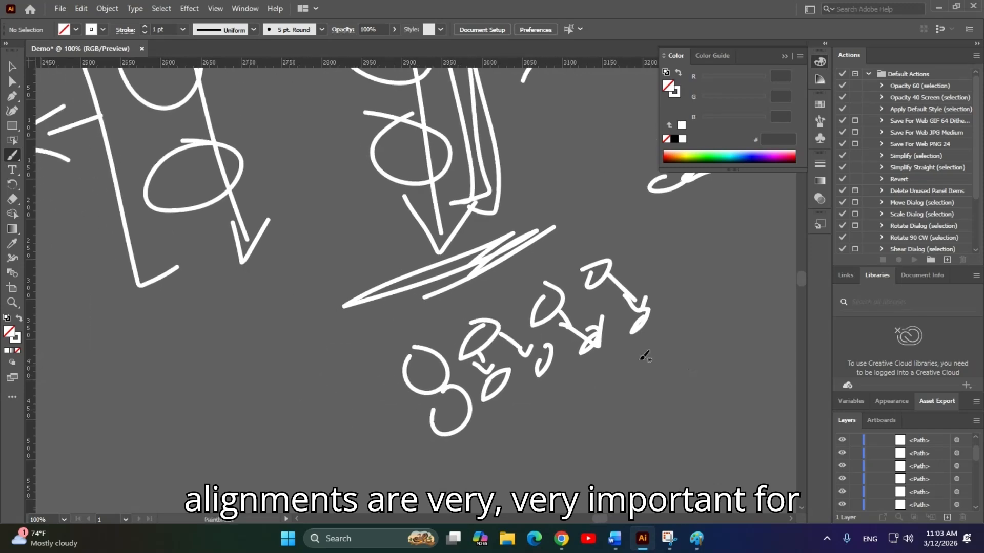
{"action": "left_click_drag", "start_coordinate": [455, 323], "coordinate": [477, 316]}
{"action": "key", "text": "v"}
{"action": "mouse_move", "coordinate": [300, 191]}
{"action": "left_mouse_down"}
{"action": "mouse_move", "coordinate": [576, 356]}
{"action": "mouse_move", "coordinate": [603, 359]}
{"action": "left_mouse_up"}
{"action": "key", "text": "Delete"}
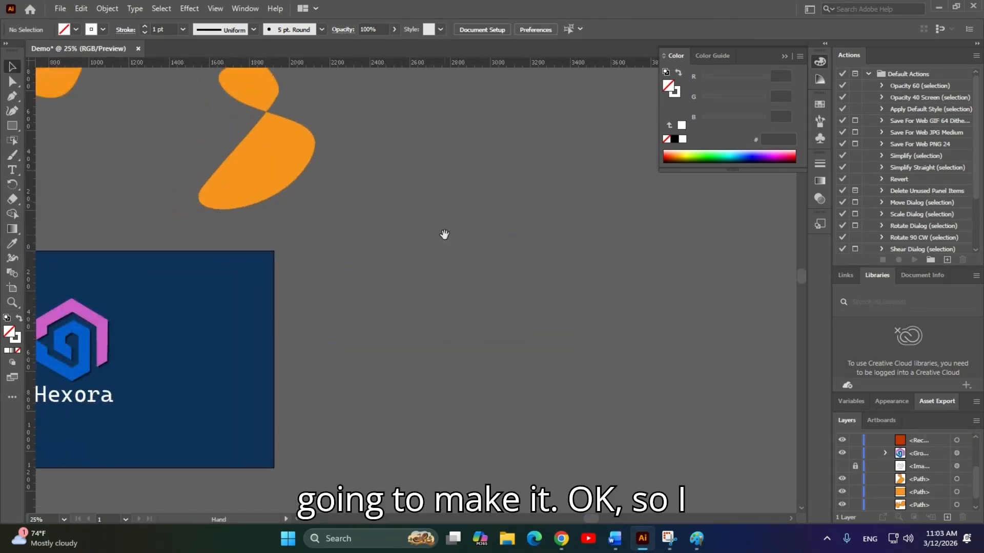
Delete the leftover orange shapes above the artboard and the orange rectangle above the colour squares.
{"action": "left_click_drag", "start_coordinate": [442, 235], "coordinate": [746, 426]}
{"action": "left_click_drag", "start_coordinate": [624, 264], "coordinate": [622, 262]}
{"action": "key", "text": "Delete"}
{"action": "left_click_drag", "start_coordinate": [412, 306], "coordinate": [762, 113]}
{"action": "left_click", "coordinate": [519, 191]}
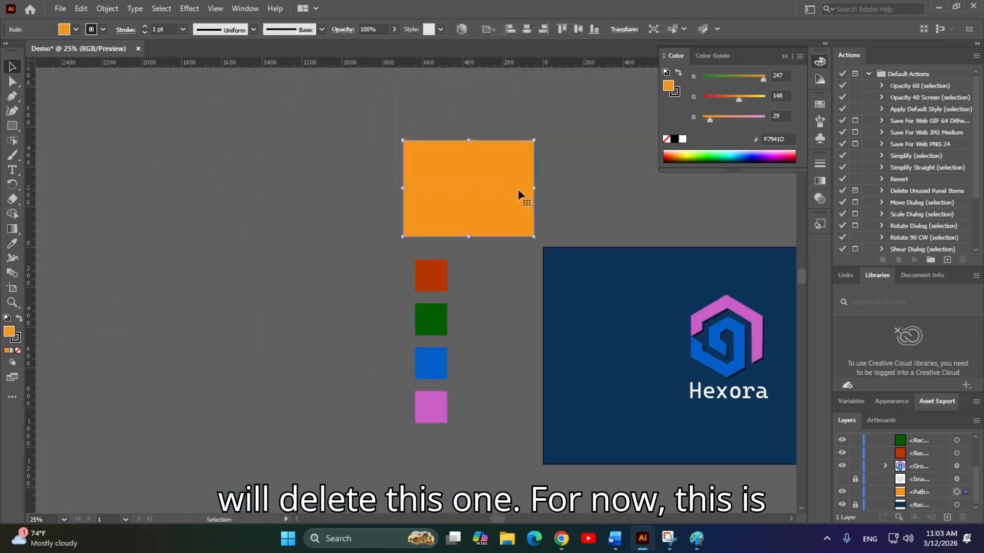
{"action": "key", "text": "Delete"}
Move the column of four colour squares onto the dark blue artboard, to the left of the hexagonal logo.
{"action": "left_click_drag", "start_coordinate": [358, 244], "coordinate": [595, 383]}
{"action": "left_click_drag", "start_coordinate": [432, 339], "coordinate": [164, 272]}
{"action": "scroll", "coordinate": [267, 284], "scroll_direction": "up", "scroll_amount": 1}
{"action": "left_click_drag", "start_coordinate": [622, 329], "coordinate": [620, 329]}
{"action": "scroll", "coordinate": [620, 329], "scroll_direction": "up", "scroll_amount": 2}
{"action": "left_click_drag", "start_coordinate": [556, 334], "coordinate": [725, 345]}
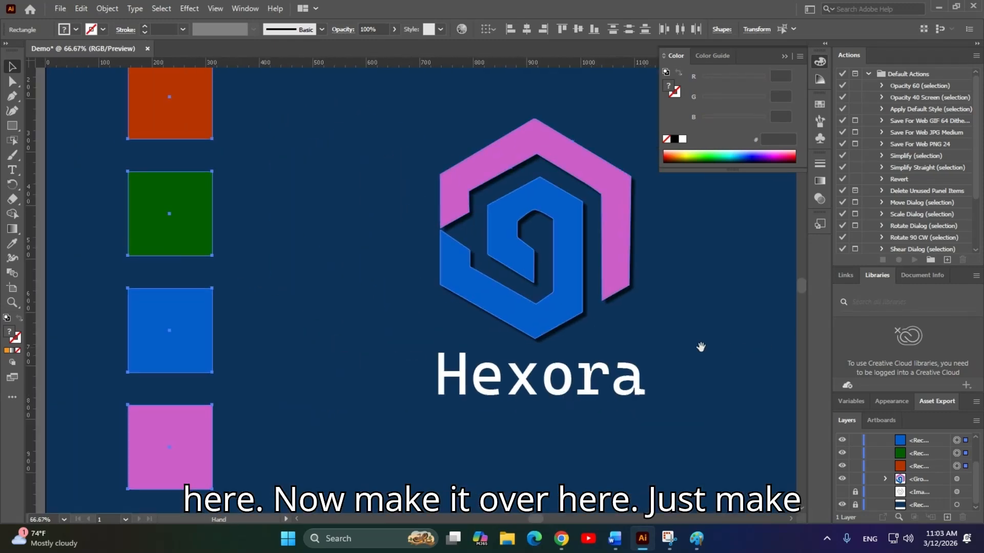
{"action": "left_click_drag", "start_coordinate": [195, 320], "coordinate": [248, 303]}
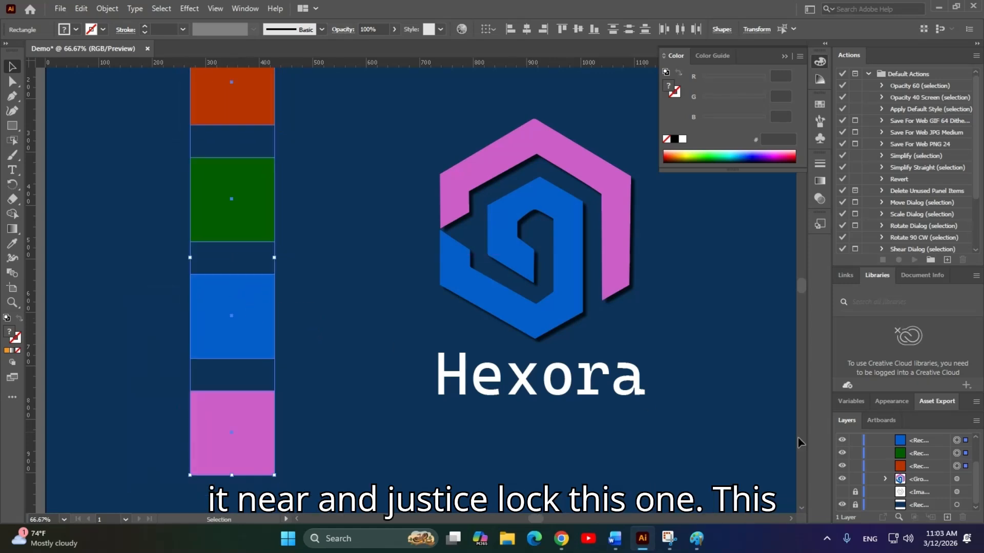
Lock the red, green and blue squares one by one, and unlock them all again.
{"action": "left_click", "coordinate": [855, 466]}
{"action": "left_click", "coordinate": [855, 453]}
{"action": "left_click", "coordinate": [856, 440]}
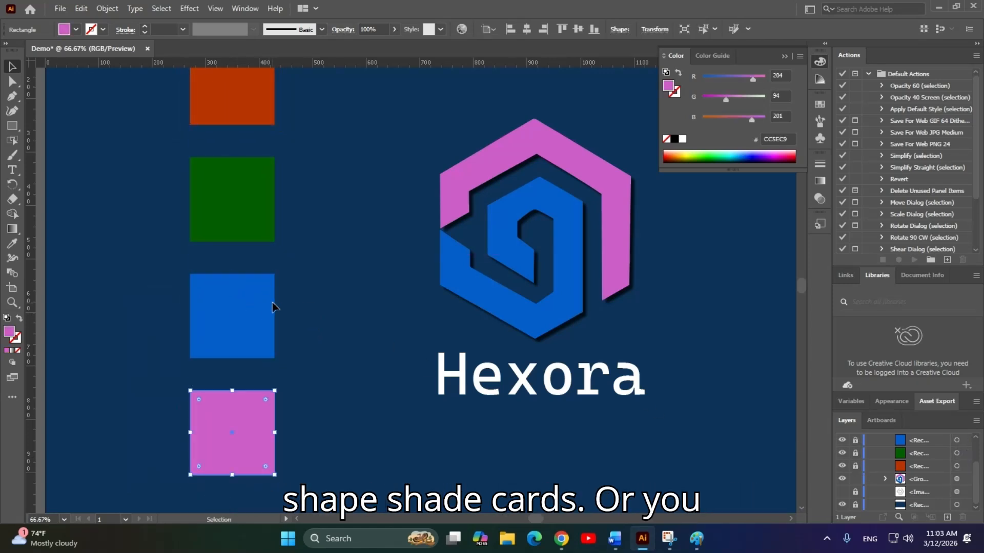
{"action": "key", "text": "ctrl+alt+2"}
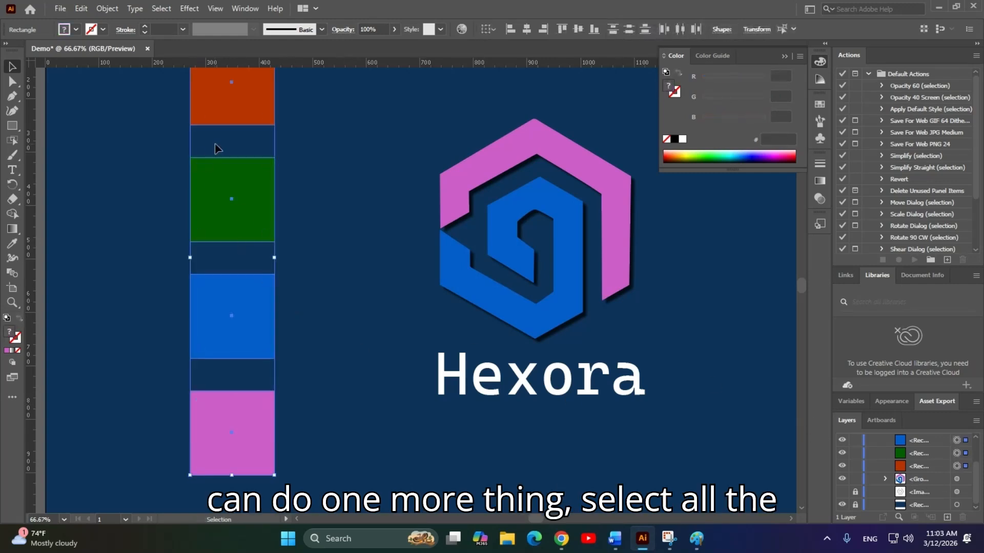
Group the four colour squares and lock the group.
{"action": "key", "text": "ctrl+g"}
{"action": "right_click", "coordinate": [223, 178]}
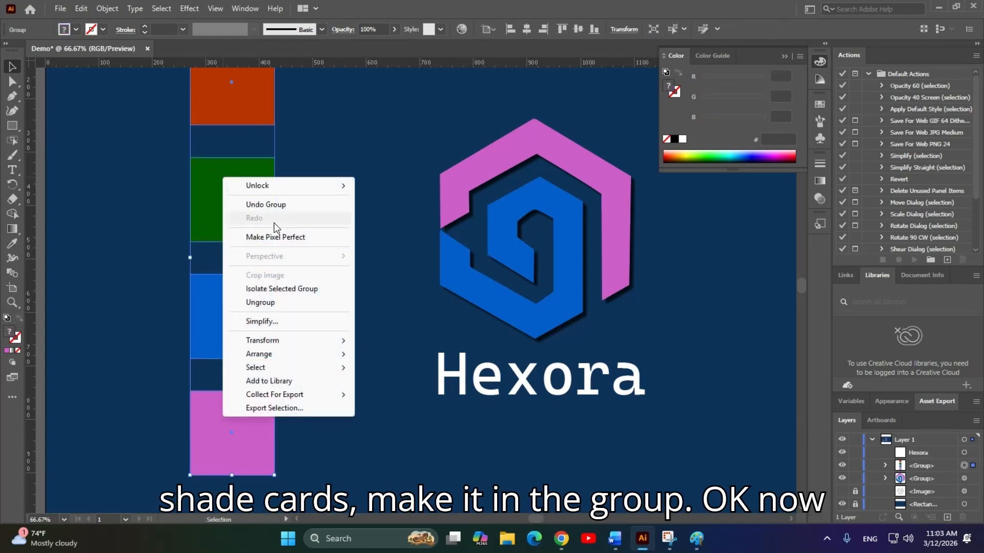
{"action": "left_click", "coordinate": [372, 133]}
{"action": "left_click", "coordinate": [226, 351]}
{"action": "left_click", "coordinate": [856, 465]}
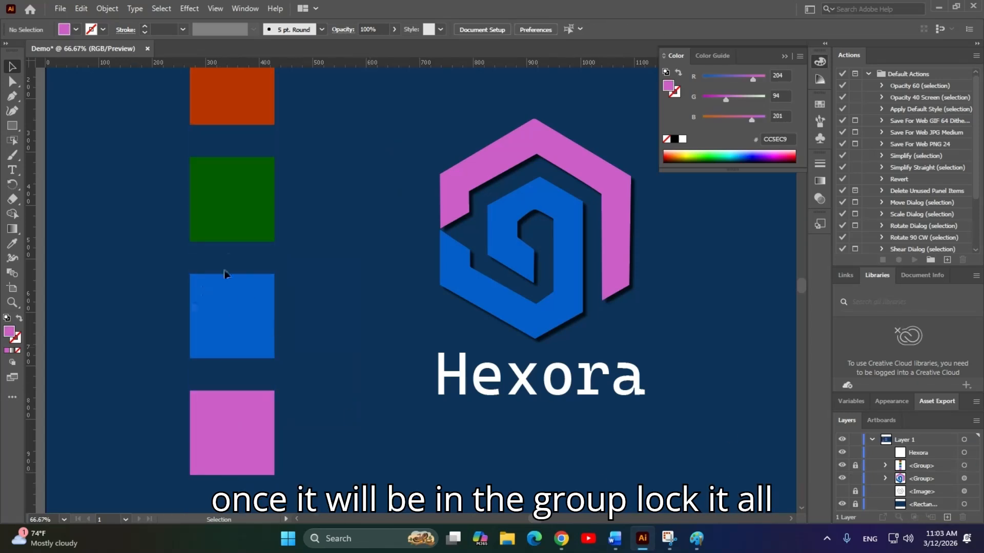
Move the hexagonal logo and the Hexora text slightly to the right on the artboard and deselect them.
{"action": "scroll", "coordinate": [300, 294], "scroll_direction": "down", "scroll_amount": 2}
{"action": "left_click_drag", "start_coordinate": [414, 293], "coordinate": [256, 302]}
{"action": "scroll", "coordinate": [255, 306], "scroll_direction": "up", "scroll_amount": 1}
{"action": "left_click", "coordinate": [378, 303]}
{"action": "left_click_drag", "start_coordinate": [387, 294], "coordinate": [420, 290]}
{"action": "left_click_drag", "start_coordinate": [349, 373], "coordinate": [381, 373]}
{"action": "left_click", "coordinate": [535, 410]}
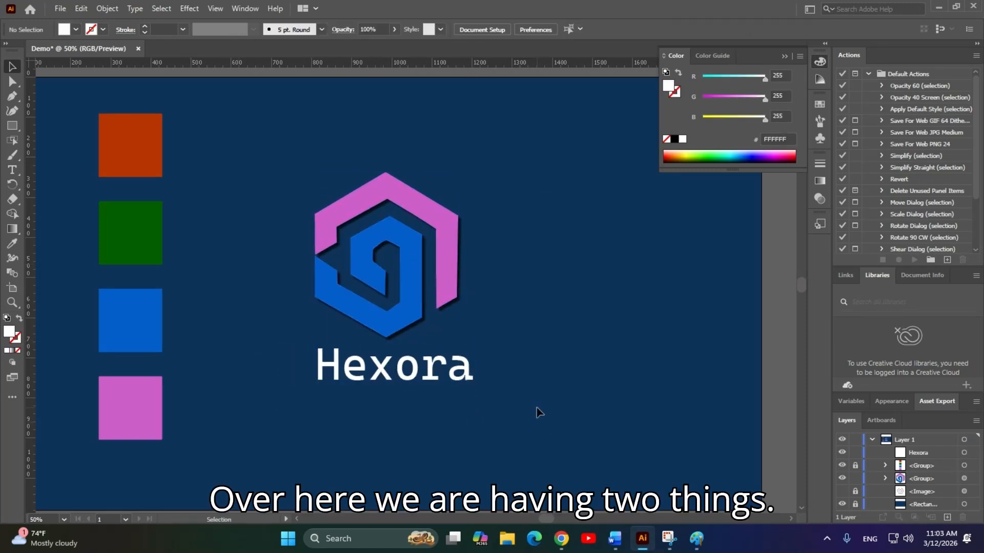
Create a new landscape RGB document of 1920 x 1080 px at 300 ppi.
{"action": "left_click", "coordinate": [51, 8]}
{"action": "left_click", "coordinate": [76, 22]}
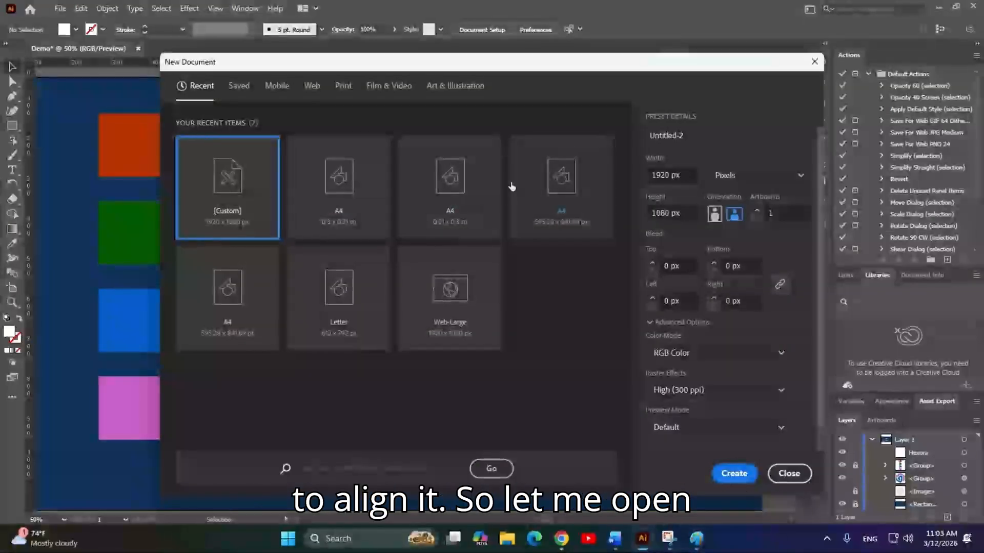
{"action": "left_click", "coordinate": [734, 472]}
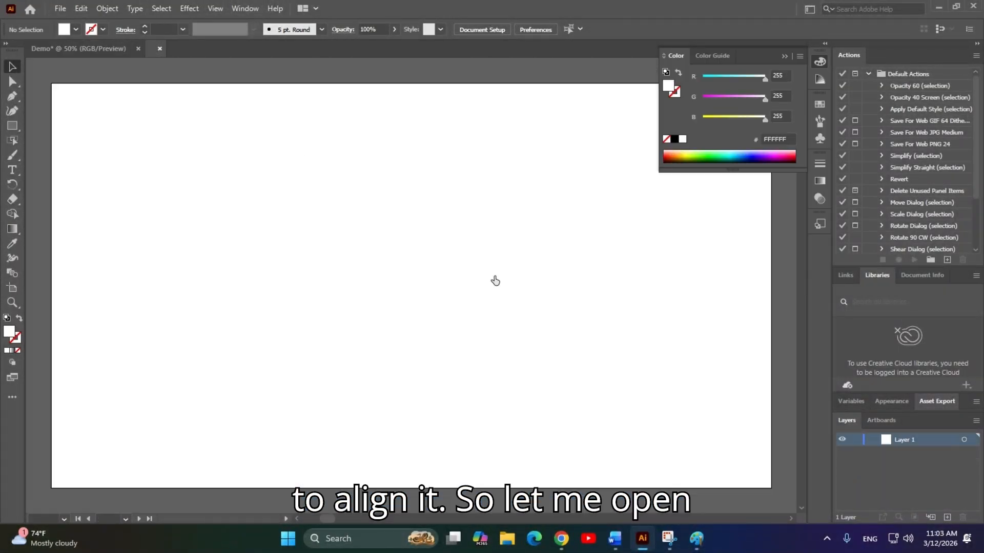
Draw a circle about 234 px in diameter in the upper part of the artboard and fill it black.
{"action": "left_click_drag", "start_coordinate": [11, 128], "coordinate": [64, 142]}
{"action": "left_click_drag", "start_coordinate": [358, 253], "coordinate": [391, 274]}
{"action": "left_click", "coordinate": [75, 29]}
{"action": "left_click", "coordinate": [34, 51]}
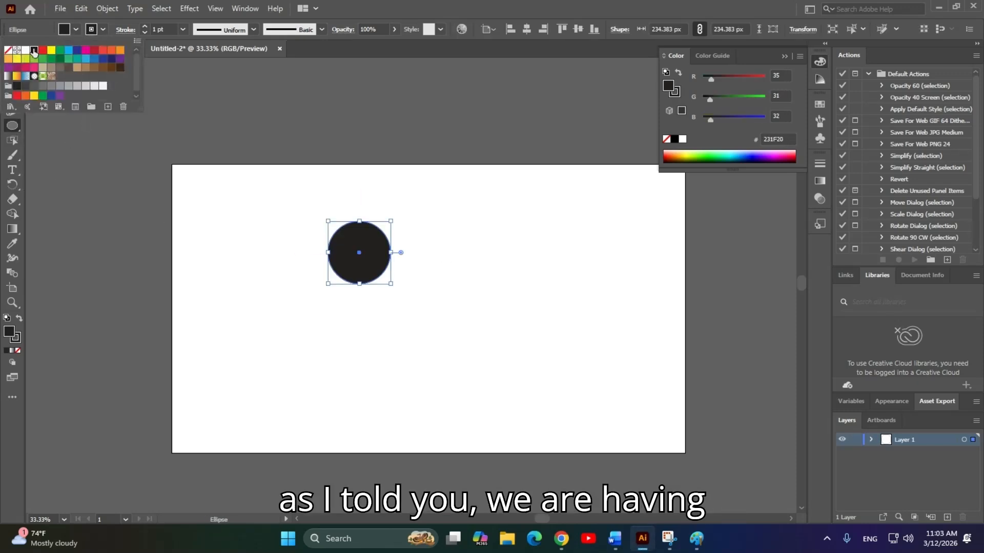
{"action": "left_click", "coordinate": [13, 65]}
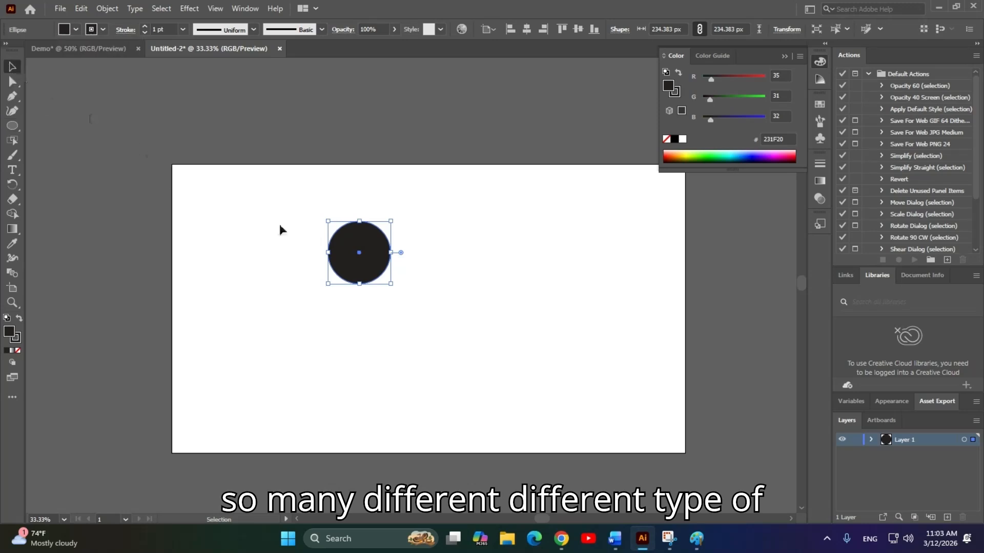
Shrink the circle to about 78 px and repeat a spaced horizontal copy until there is a row of eleven circles.
{"action": "left_click_drag", "start_coordinate": [357, 259], "coordinate": [398, 275]}
{"action": "left_click", "coordinate": [448, 285]}
{"action": "scroll", "coordinate": [424, 283], "scroll_direction": "up", "scroll_amount": 1}
{"action": "key", "text": "ctrl+d"}
{"action": "key", "text": "ctrl+d"}
{"action": "key", "text": "ctrl+d"}
{"action": "key", "text": "ctrl+d"}
{"action": "key", "text": "ctrl+d"}
{"action": "key", "text": "ctrl+d"}
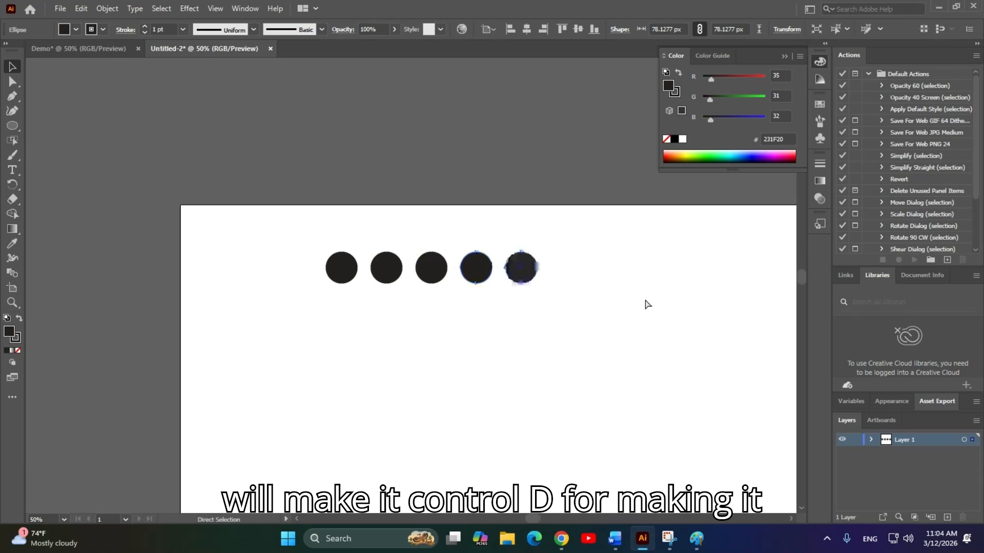
{"action": "key", "text": "ctrl+d"}
{"action": "key", "text": "ctrl+d"}
{"action": "key", "text": "ctrl+d"}
Deselect the circles and show the document rulers.
{"action": "left_click", "coordinate": [558, 377]}
{"action": "scroll", "coordinate": [536, 365], "scroll_direction": "down", "scroll_amount": 1}
{"action": "left_click_drag", "start_coordinate": [536, 365], "coordinate": [362, 321]}
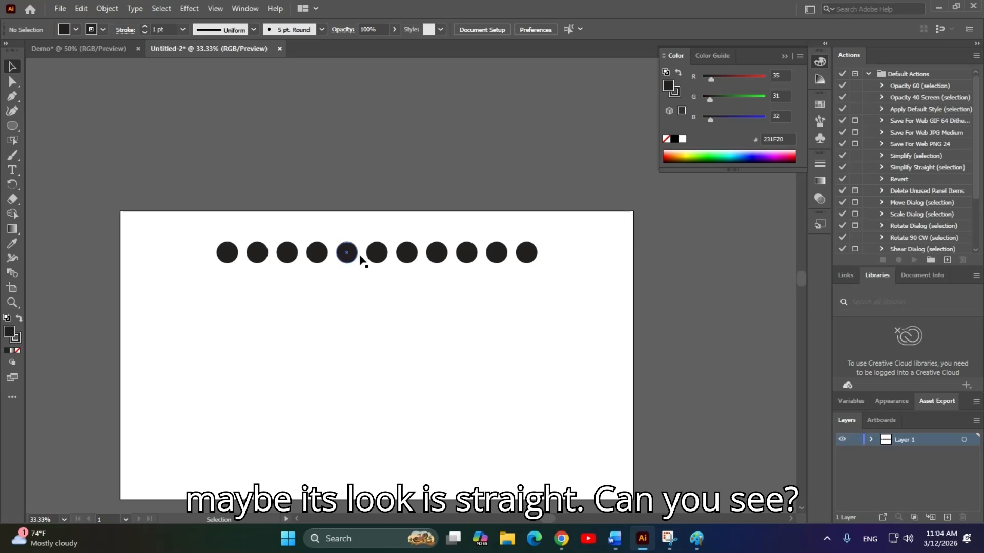
{"action": "scroll", "coordinate": [432, 278], "scroll_direction": "up", "scroll_amount": 1}
{"action": "left_click_drag", "start_coordinate": [357, 307], "coordinate": [455, 334]}
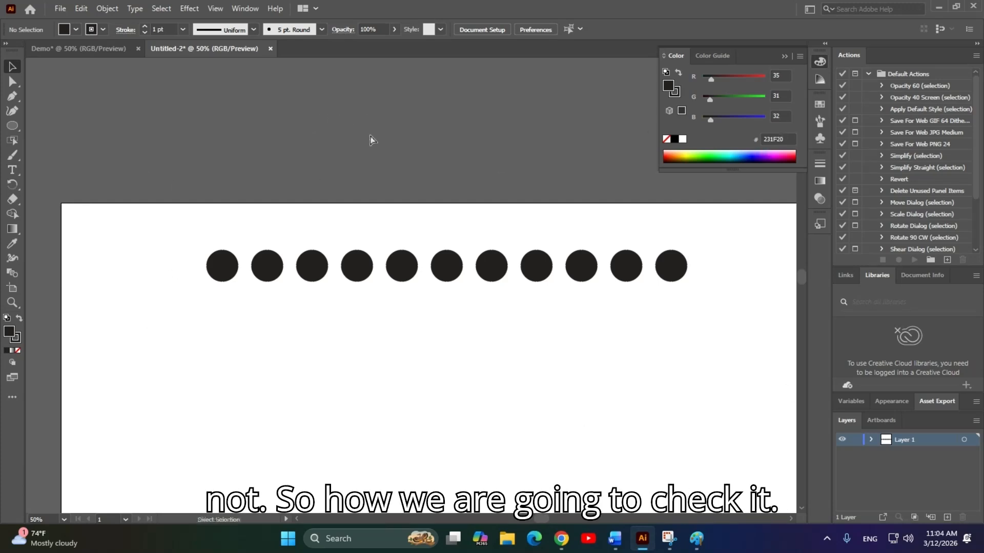
{"action": "key", "text": "ctrl+r"}
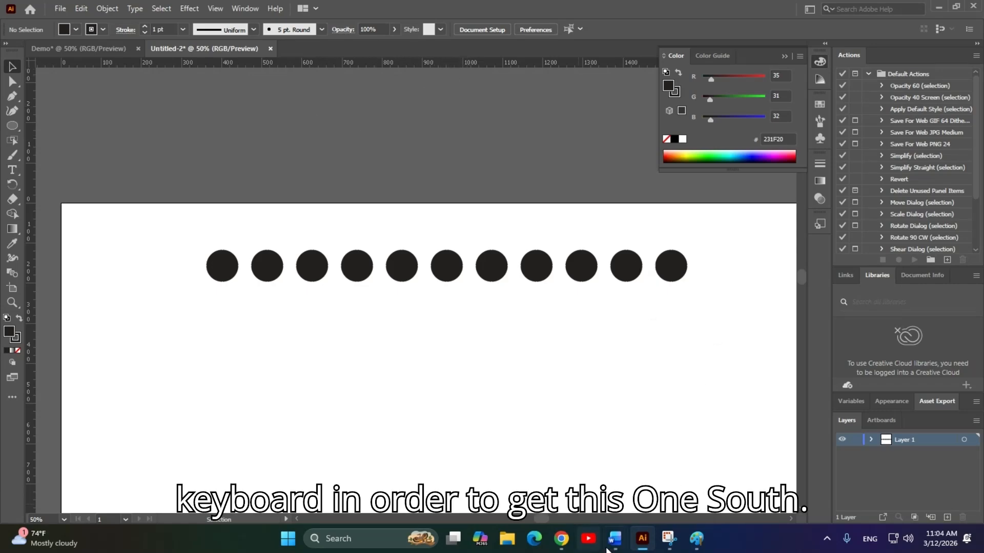
Switch to the Document4 notes in Word and add the line "Ctrl+R :- ruler" below the eyedropper note.
{"action": "mouse_move", "coordinate": [615, 539]}
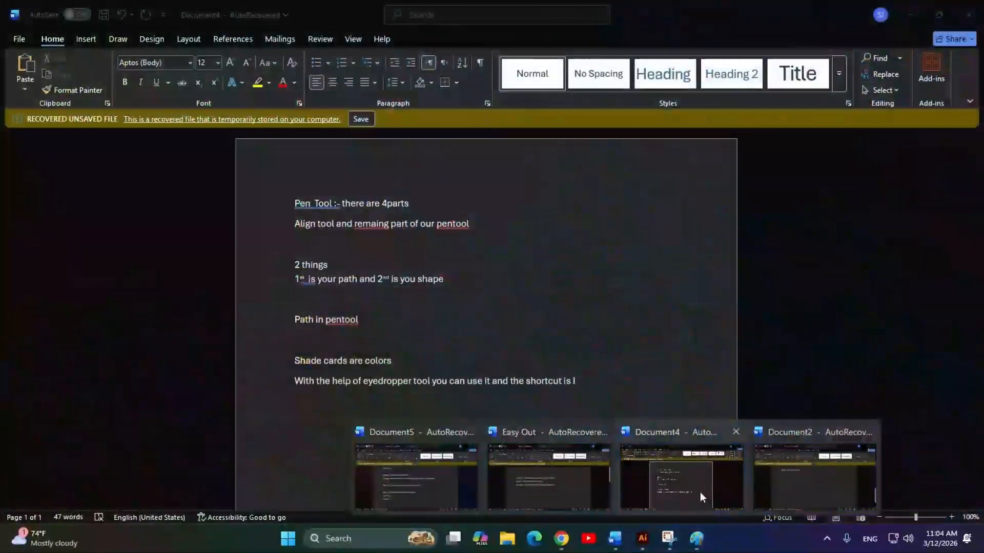
{"action": "left_click", "coordinate": [701, 496]}
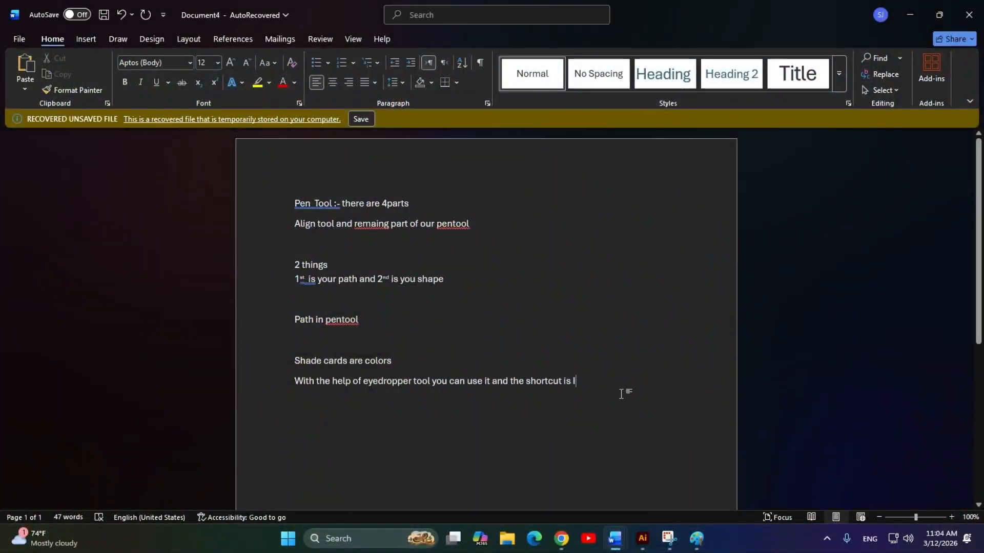
{"action": "type", "text": "ct"}
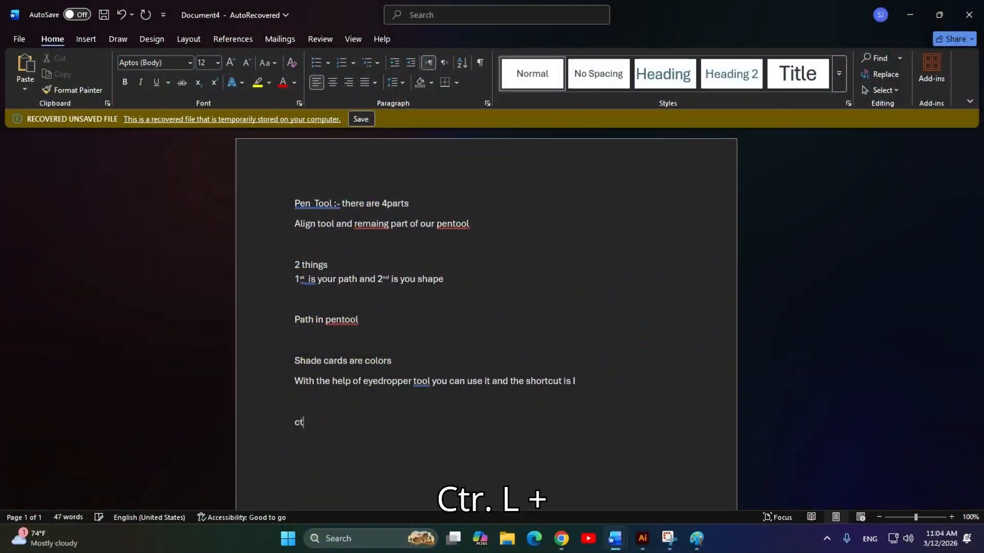
{"action": "type", "text": "rl+R"}
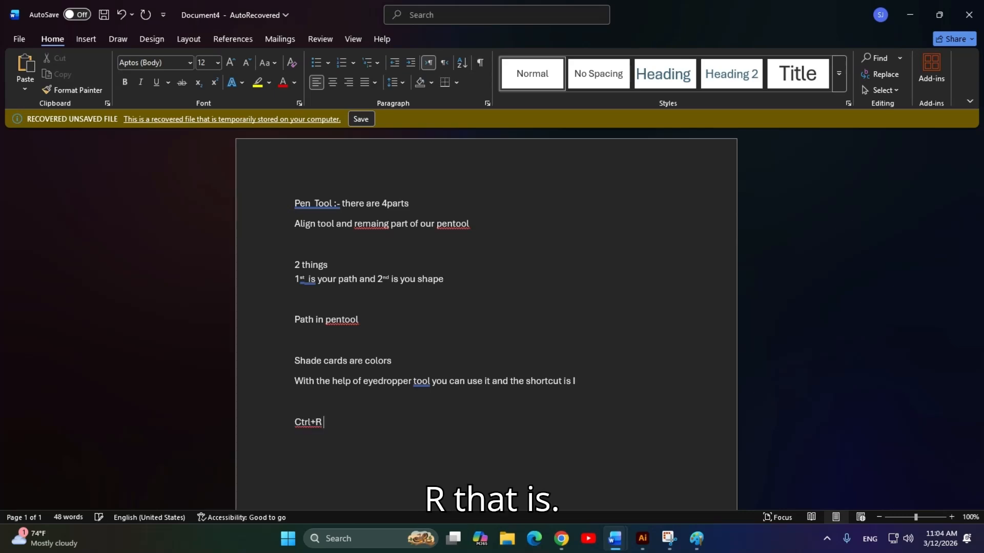
{"action": "type", "text": " :-"}
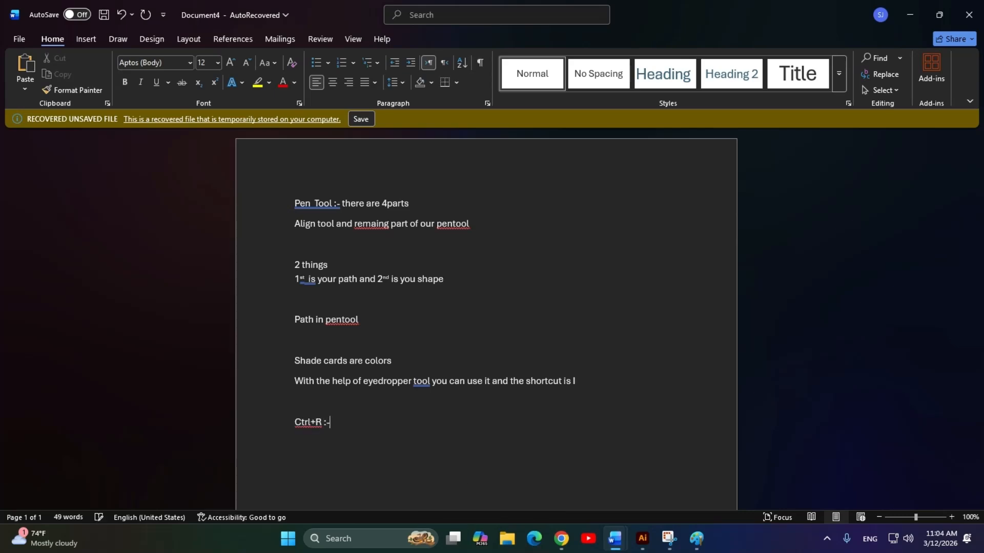
{"action": "type", "text": " ruler"}
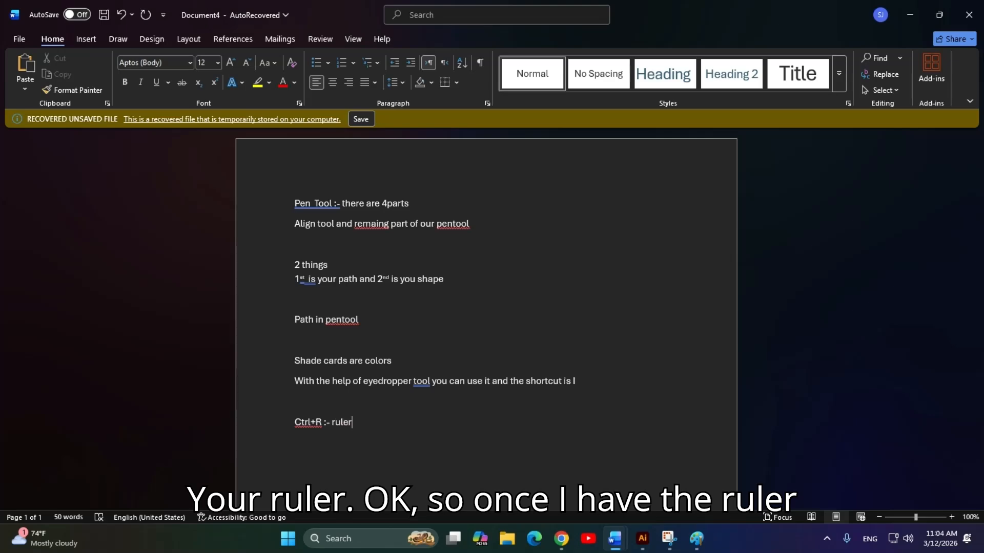
Switch back to Illustrator and place a horizontal ruler guide exactly along the bottom edge of the circles.
{"action": "key", "text": "alt+Tab"}
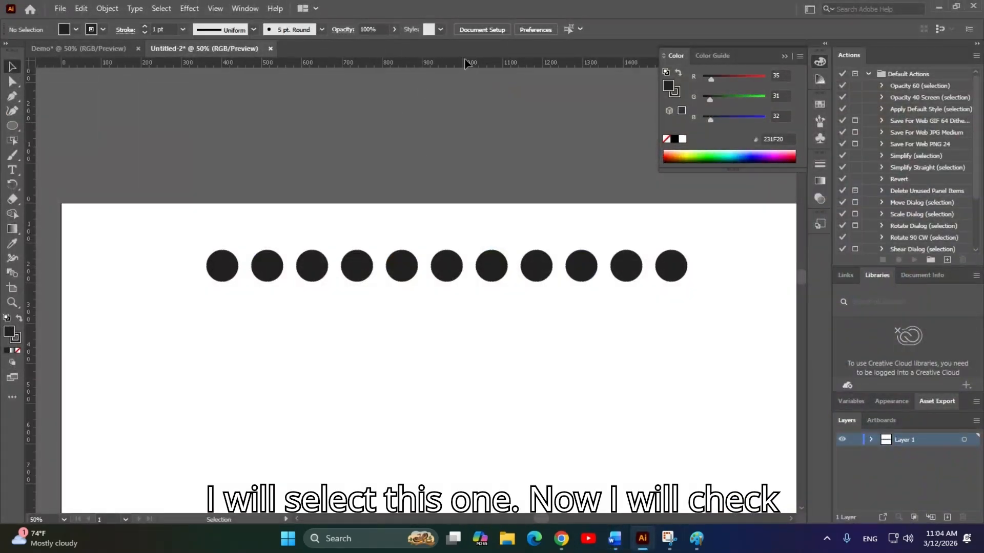
{"action": "left_click_drag", "start_coordinate": [466, 71], "coordinate": [495, 287]}
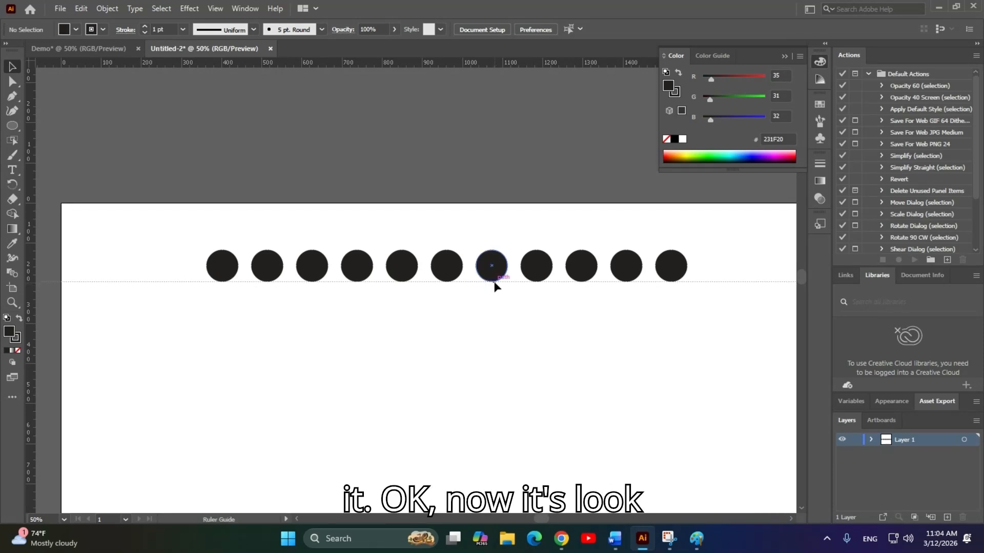
{"action": "left_click", "coordinate": [495, 283]}
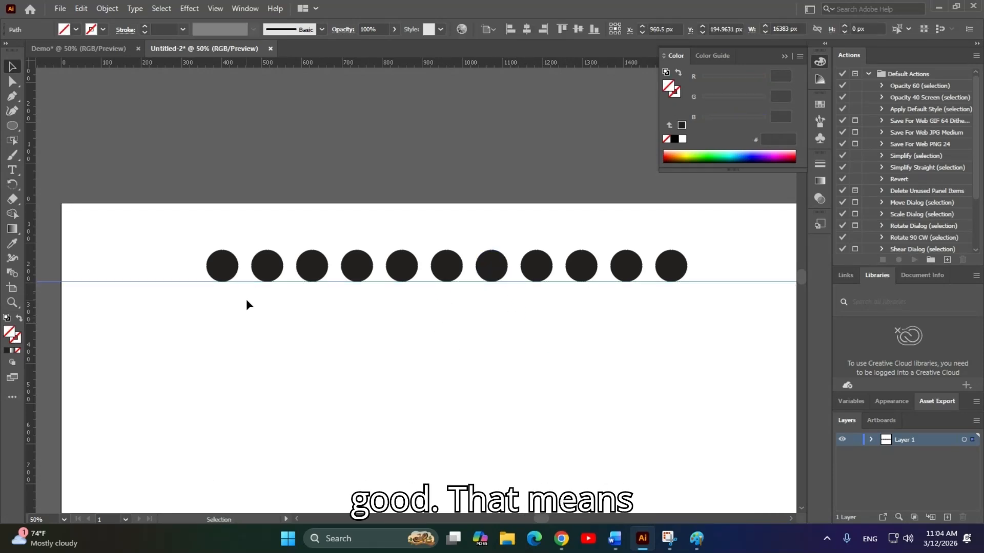
{"action": "scroll", "coordinate": [294, 319], "scroll_direction": "left", "scroll_amount": 1}
{"action": "scroll", "coordinate": [291, 313], "scroll_direction": "up", "scroll_amount": 3}
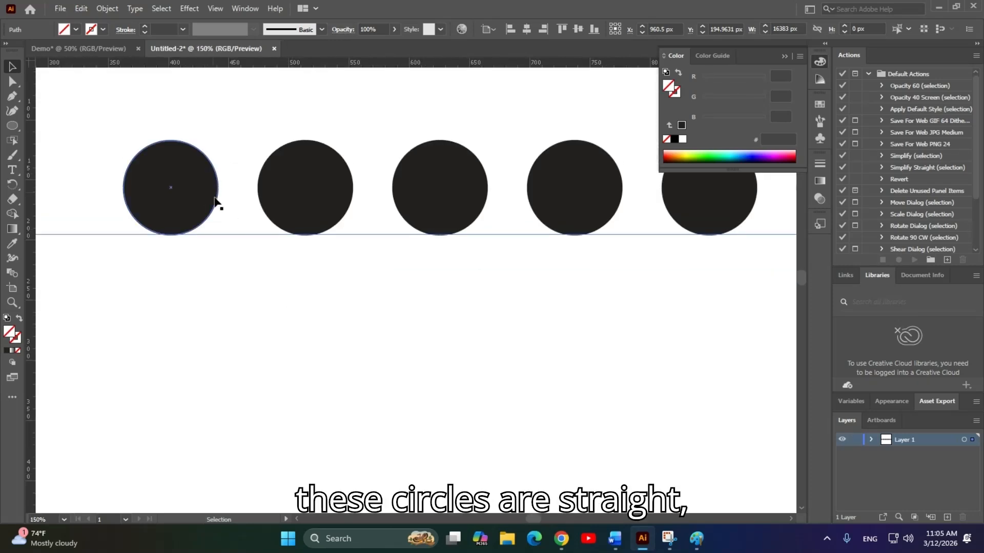
{"action": "left_click_drag", "start_coordinate": [233, 235], "coordinate": [272, 237]}
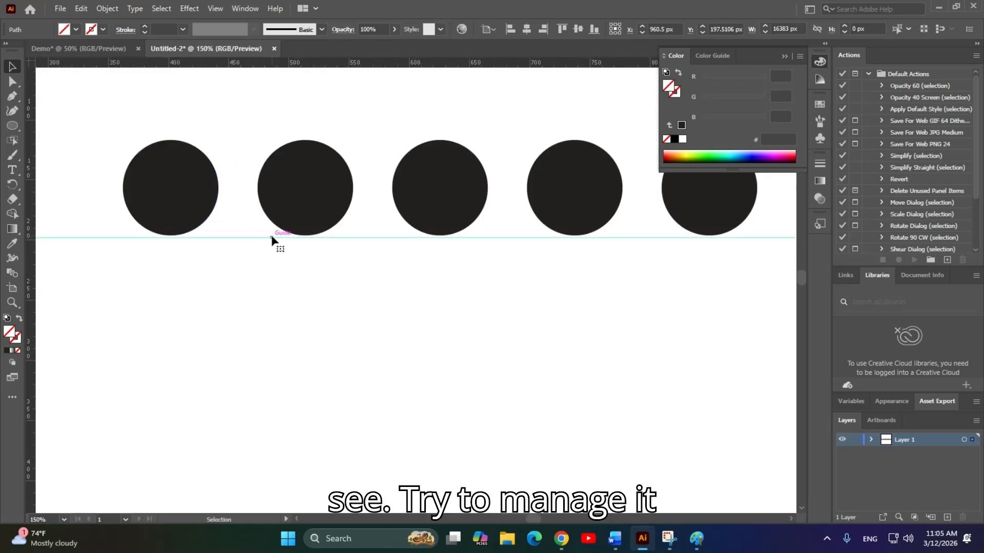
{"action": "scroll", "coordinate": [223, 240], "scroll_direction": "up", "scroll_amount": 4}
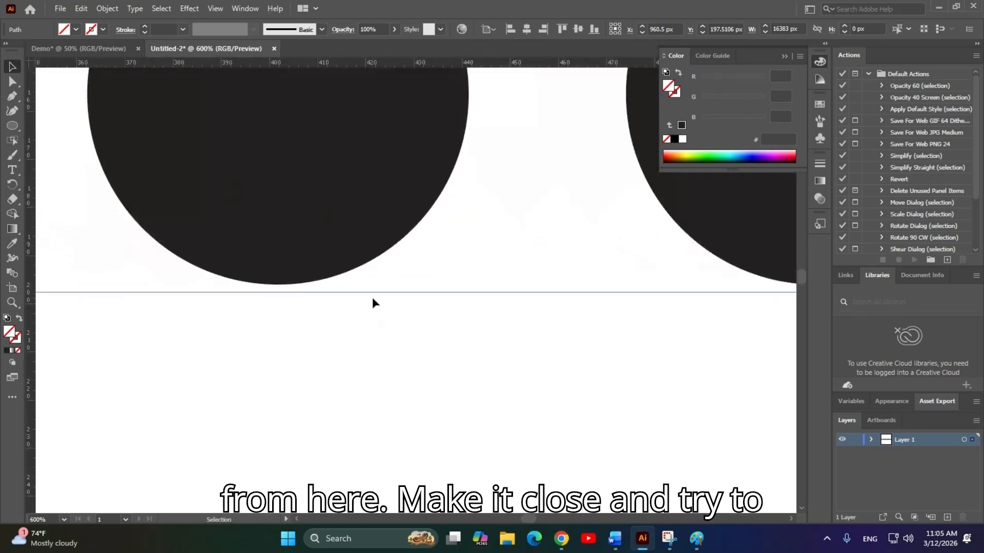
{"action": "left_click_drag", "start_coordinate": [383, 293], "coordinate": [387, 285]}
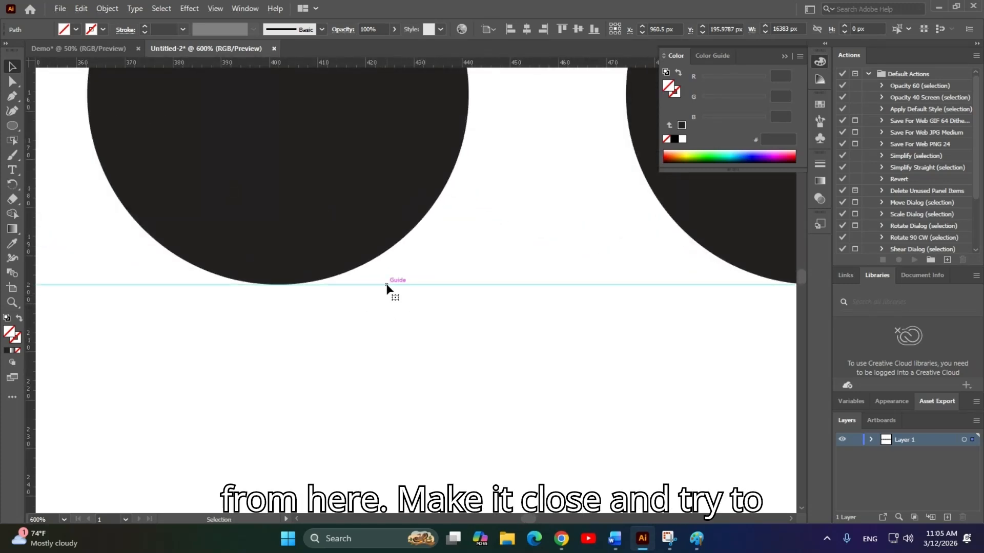
Place a second horizontal ruler guide exactly along the top edge of the circles.
{"action": "scroll", "coordinate": [420, 316], "scroll_direction": "down", "scroll_amount": 6}
{"action": "left_click_drag", "start_coordinate": [728, 379], "coordinate": [512, 363]}
{"action": "left_click_drag", "start_coordinate": [445, 62], "coordinate": [440, 257]}
{"action": "scroll", "coordinate": [182, 264], "scroll_direction": "up", "scroll_amount": 4}
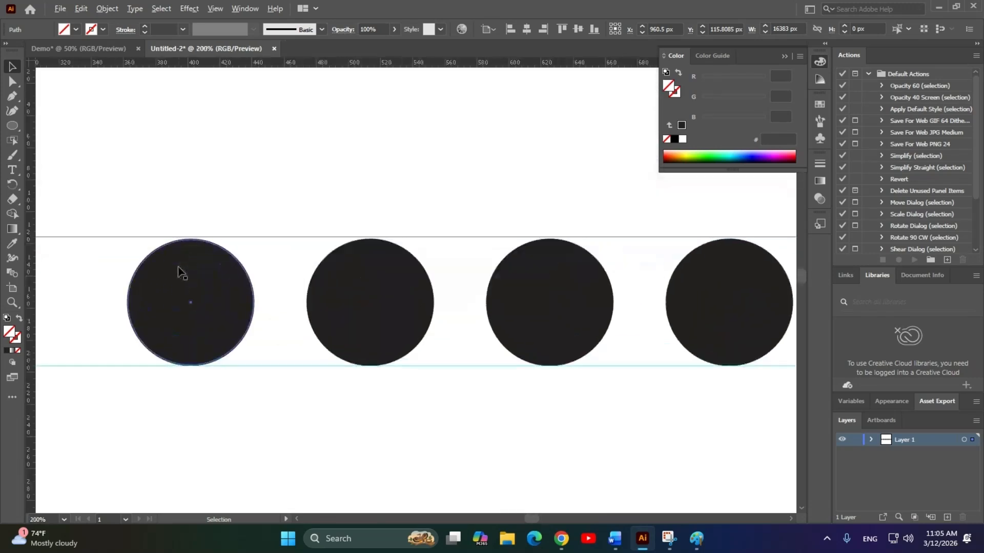
{"action": "scroll", "coordinate": [205, 256], "scroll_direction": "up", "scroll_amount": 1}
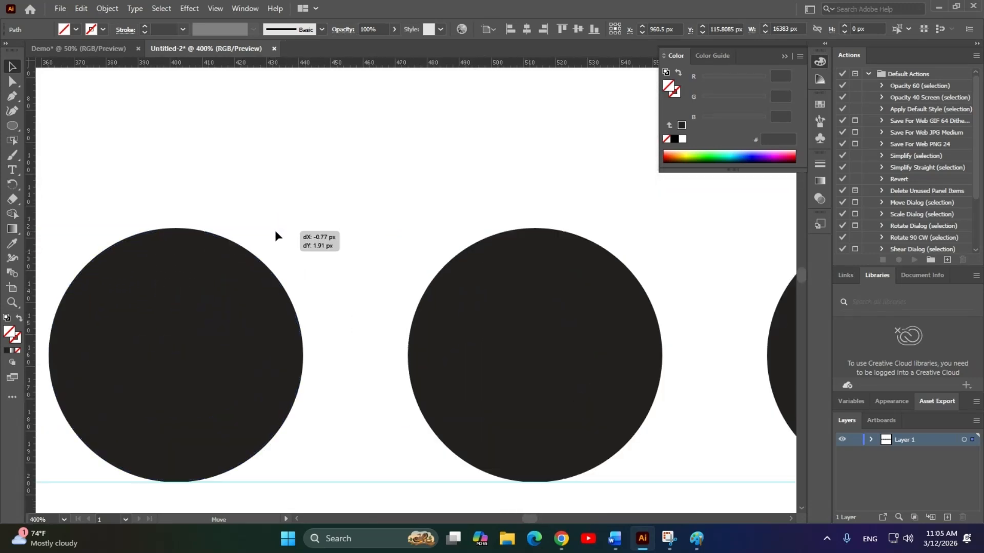
{"action": "left_click_drag", "start_coordinate": [291, 231], "coordinate": [293, 229]}
Delete both horizontal guides around the row of circles.
{"action": "scroll", "coordinate": [321, 244], "scroll_direction": "down", "scroll_amount": 2}
{"action": "left_click_drag", "start_coordinate": [628, 361], "coordinate": [399, 276]}
{"action": "scroll", "coordinate": [599, 309], "scroll_direction": "down", "scroll_amount": 1}
{"action": "left_click_drag", "start_coordinate": [689, 347], "coordinate": [398, 321]}
{"action": "scroll", "coordinate": [510, 352], "scroll_direction": "down", "scroll_amount": 1}
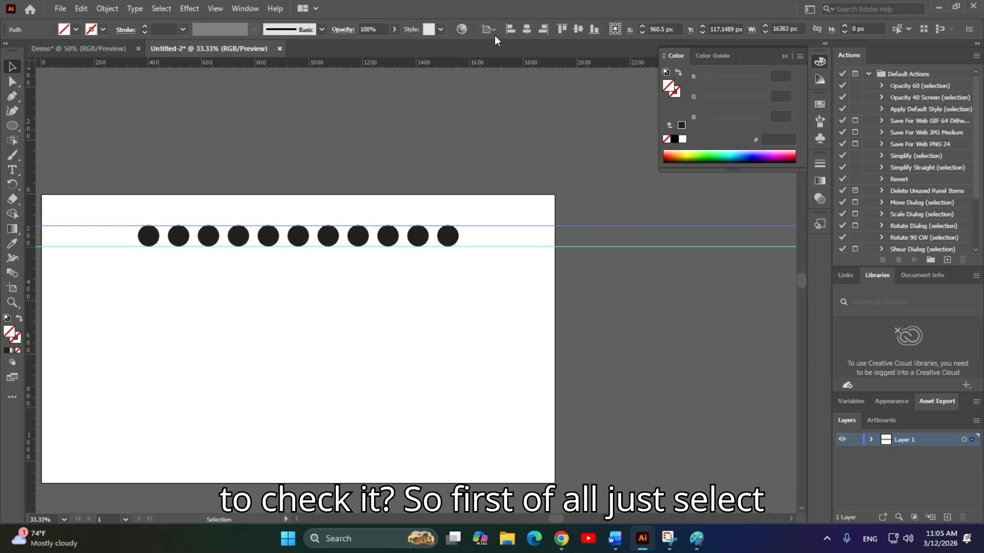
{"action": "left_click", "coordinate": [594, 402]}
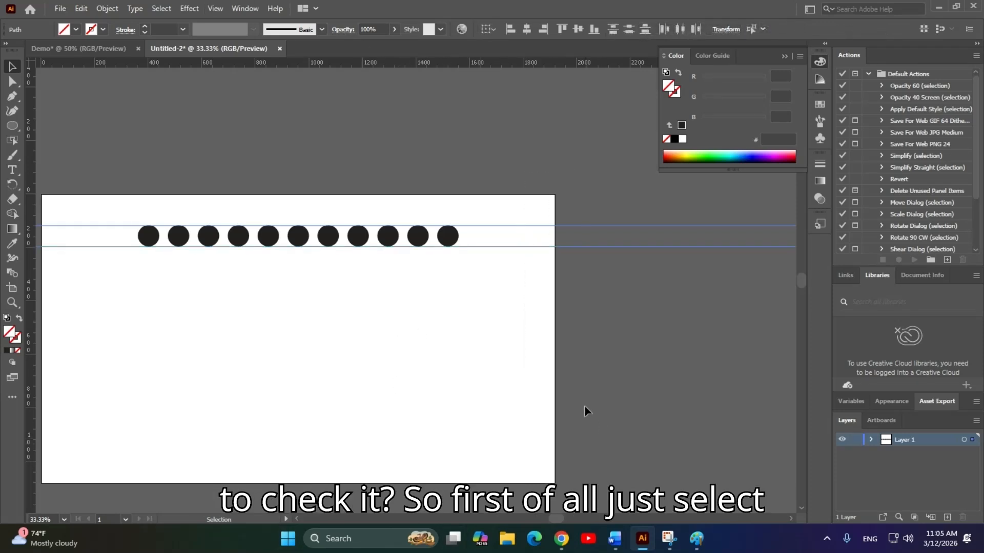
{"action": "key", "text": "Delete"}
{"action": "key", "text": "space"}
{"action": "left_click_drag", "start_coordinate": [325, 344], "coordinate": [481, 373]}
{"action": "left_click_drag", "start_coordinate": [342, 376], "coordinate": [352, 352]}
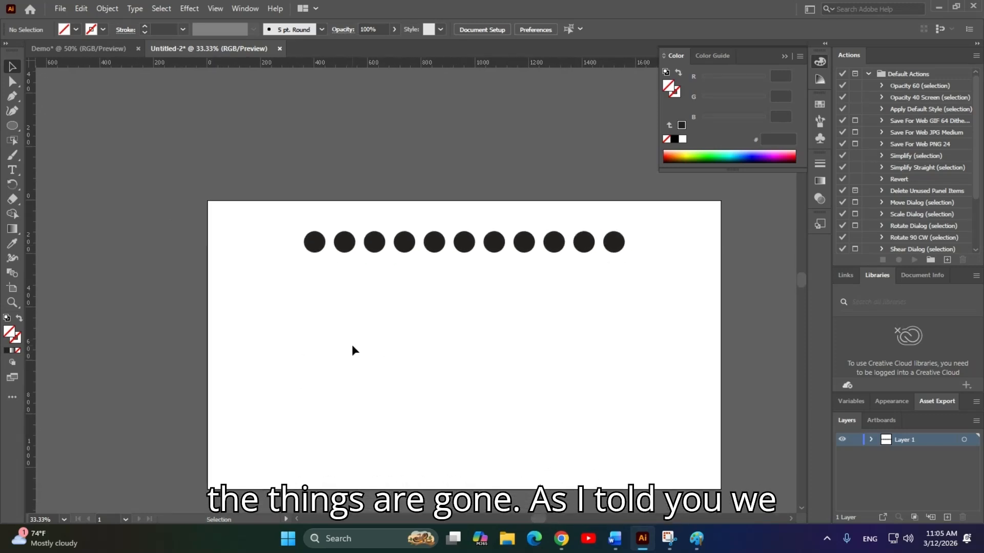
{"action": "key", "text": "t"}
{"action": "left_click", "coordinate": [306, 335]}
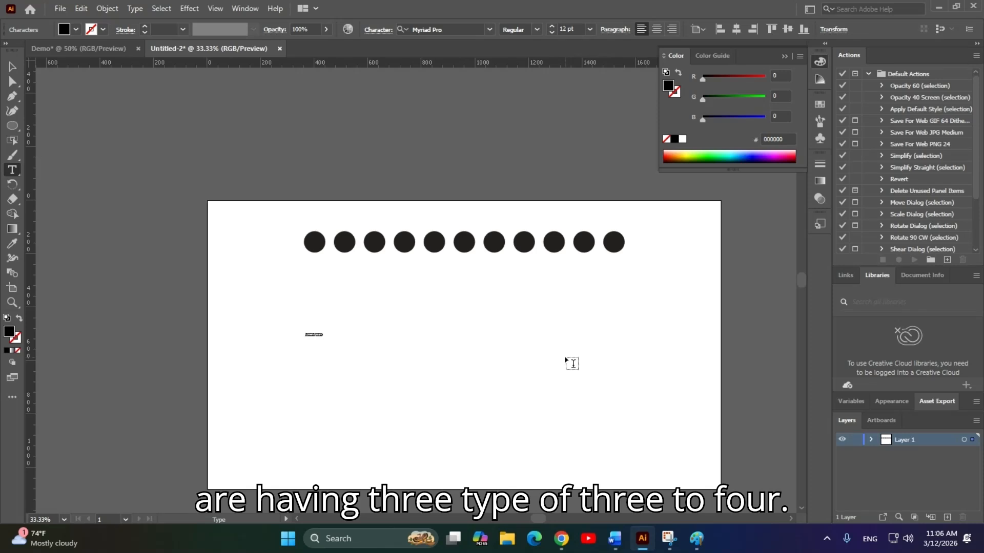
{"action": "type", "text": "Ca"}
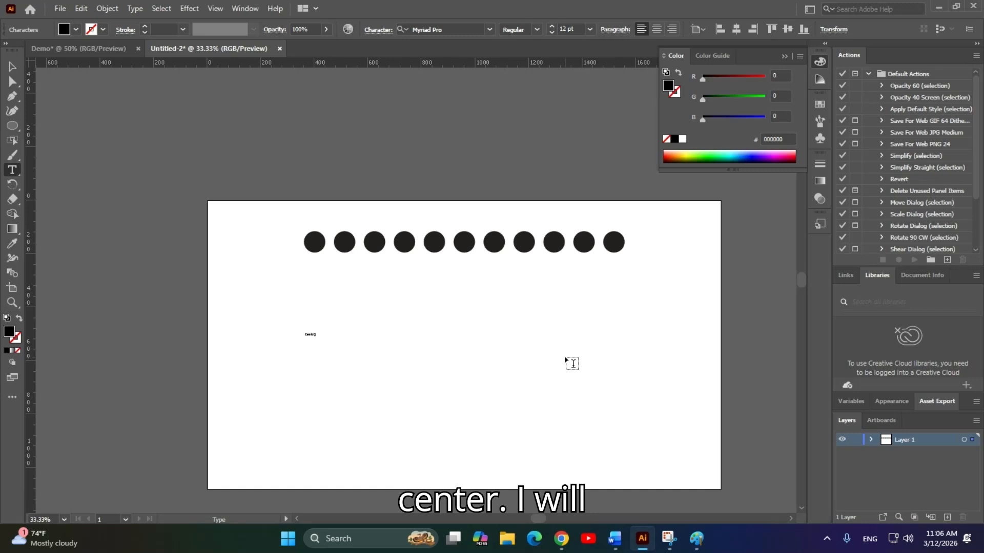
{"action": "key", "text": "ctrl+a"}
{"action": "key", "text": "BackSpace"}
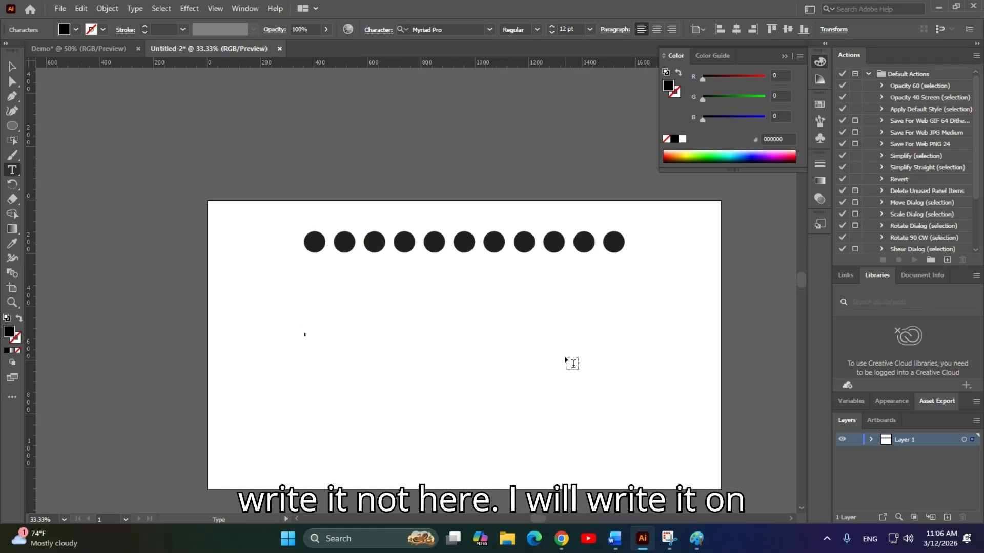
{"action": "key", "text": "Escape"}
{"action": "left_click", "coordinate": [15, 66]}
Switch to the Word notes and add the lines "Centre align", "Left align" and "Right align" below the ruler note.
{"action": "key", "text": "alt+Tab"}
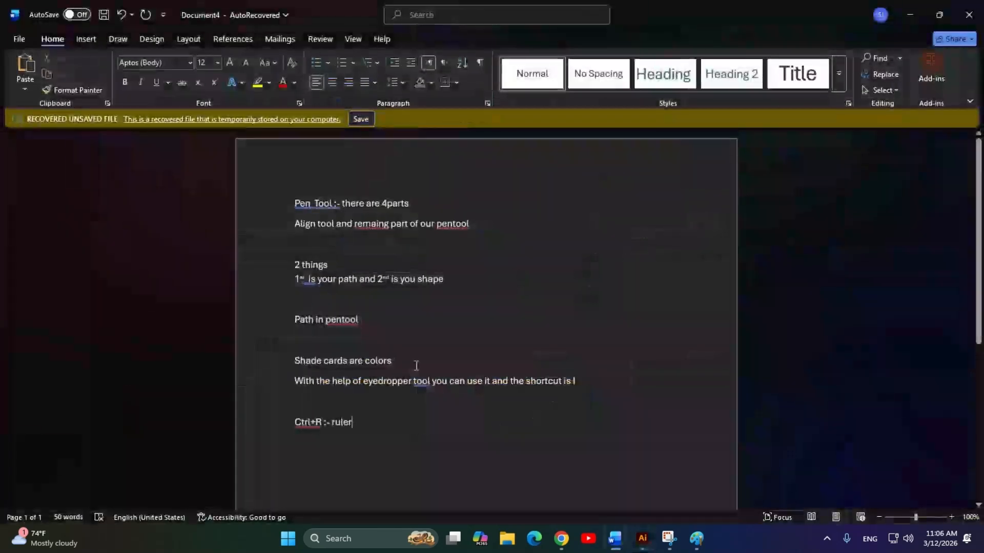
{"action": "key", "text": "Return"}
{"action": "key", "text": "Return"}
{"action": "type", "text": "c"}
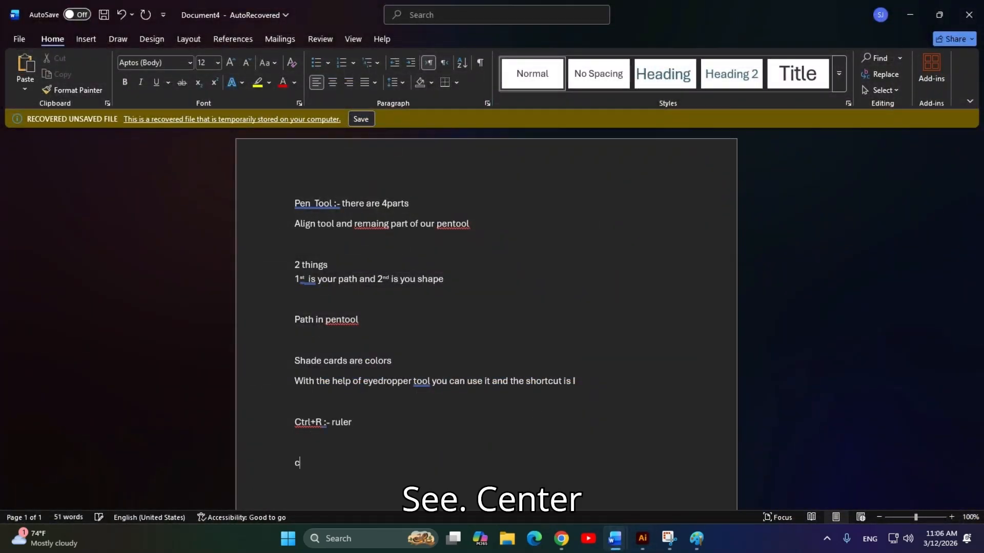
{"action": "type", "text": "entre align"}
{"action": "key", "text": "Return"}
{"action": "type", "text": "le"}
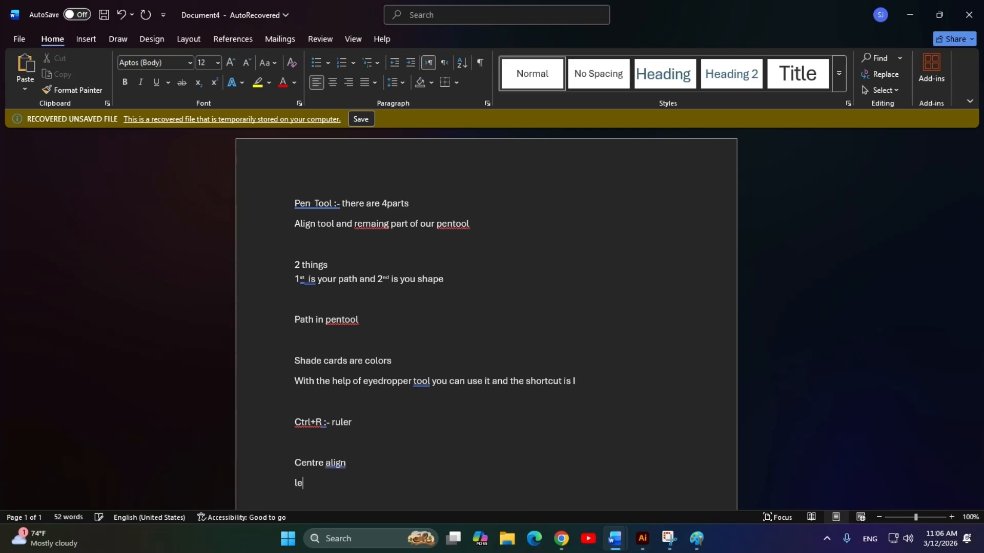
{"action": "type", "text": "ft align"}
{"action": "key", "text": "Return"}
{"action": "type", "text": "right align"}
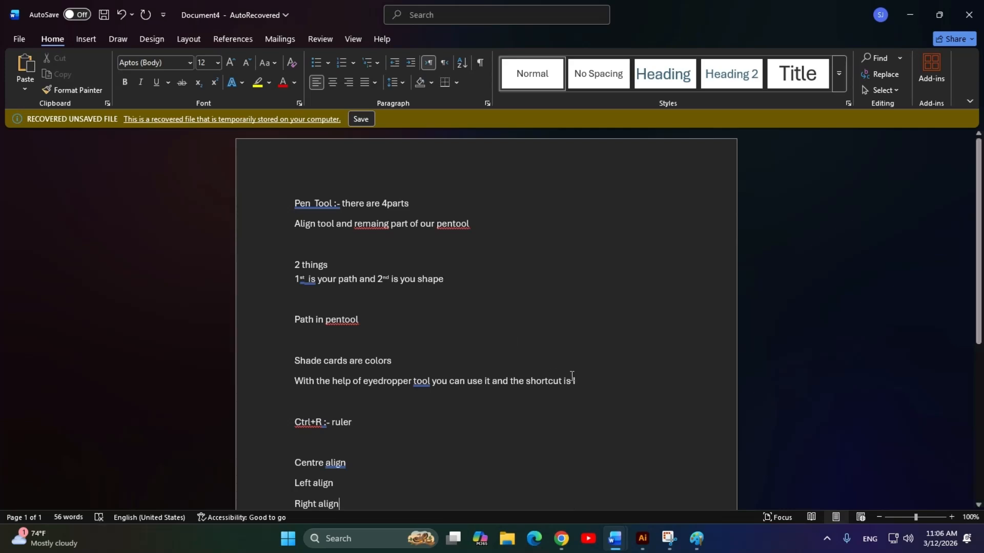
Add the line "Spacing alignment" below "Right align" in the notes.
{"action": "key", "text": "Return"}
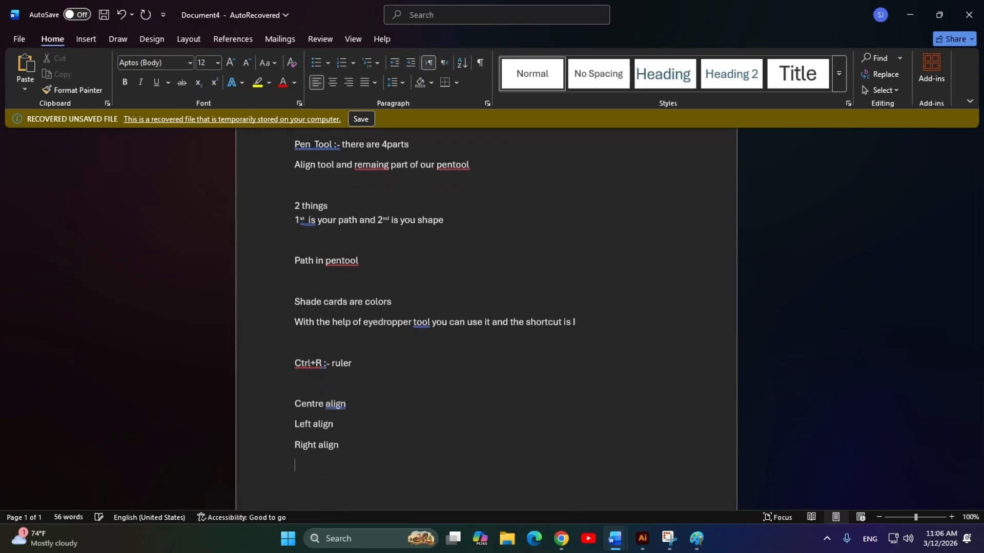
{"action": "type", "text": "spac"}
{"action": "type", "text": "ing alin"}
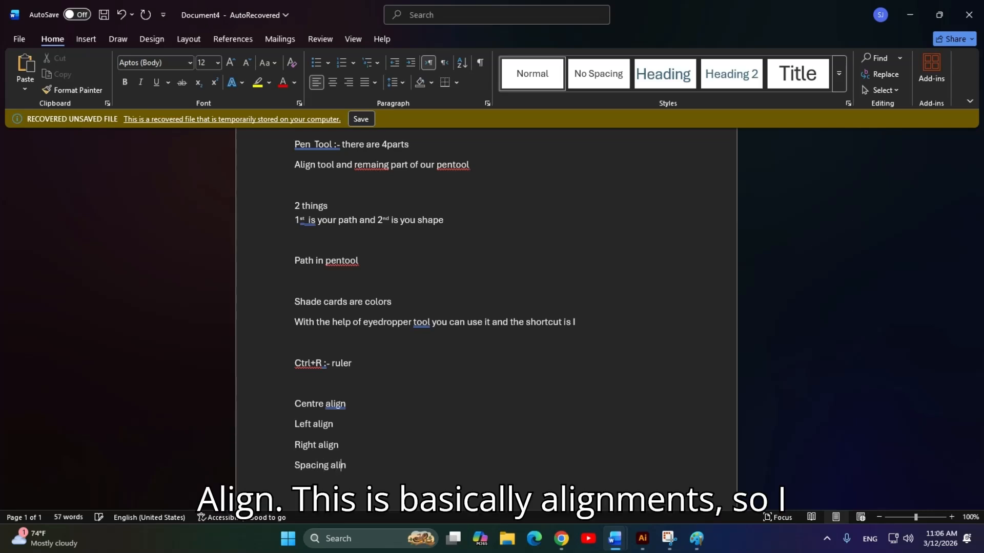
{"action": "type", "text": "gment"}
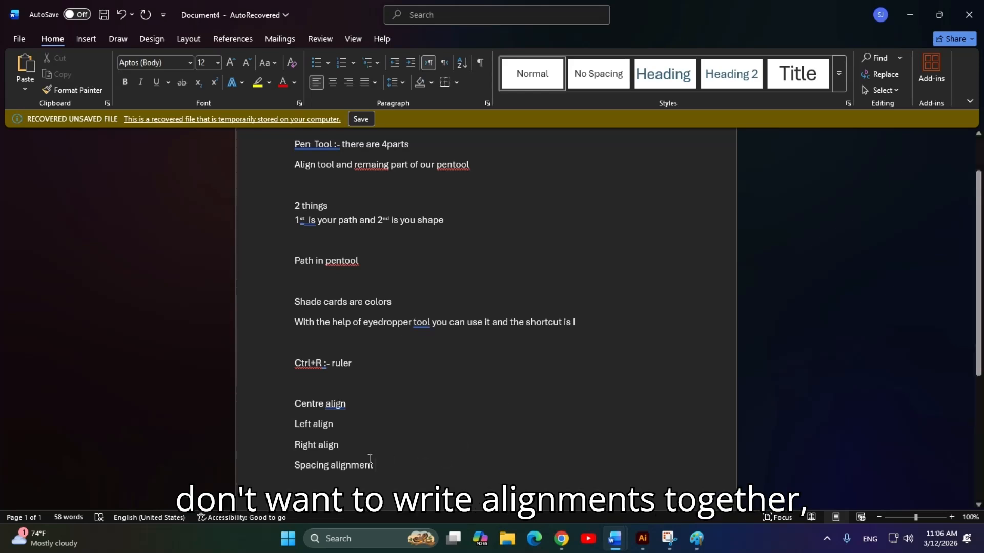
Replace "align" with "alignment" in the right, left and centre lines by copying the word from the spacing line.
{"action": "double_click", "coordinate": [352, 466]}
{"action": "key", "text": "ctrl+c"}
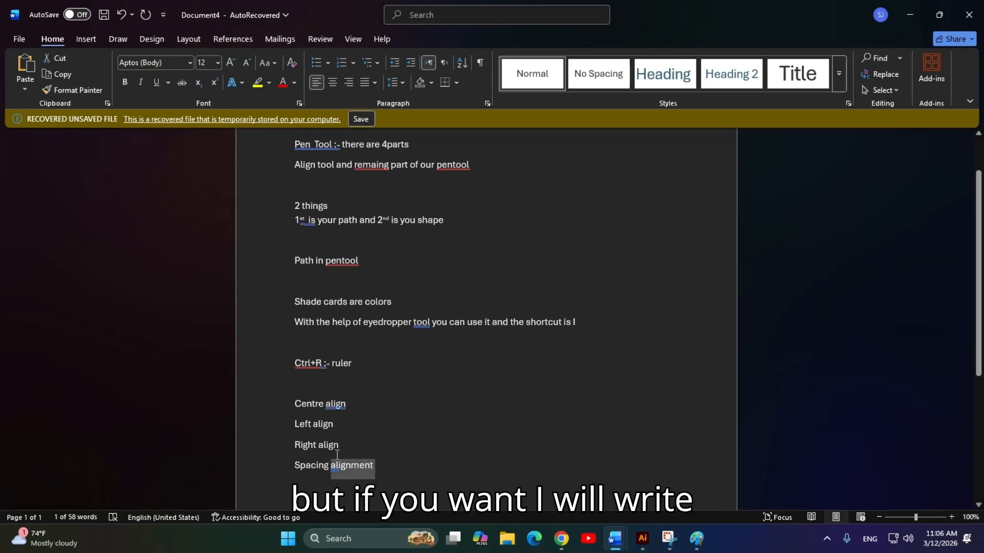
{"action": "double_click", "coordinate": [328, 444]}
{"action": "key", "text": "ctrl+v"}
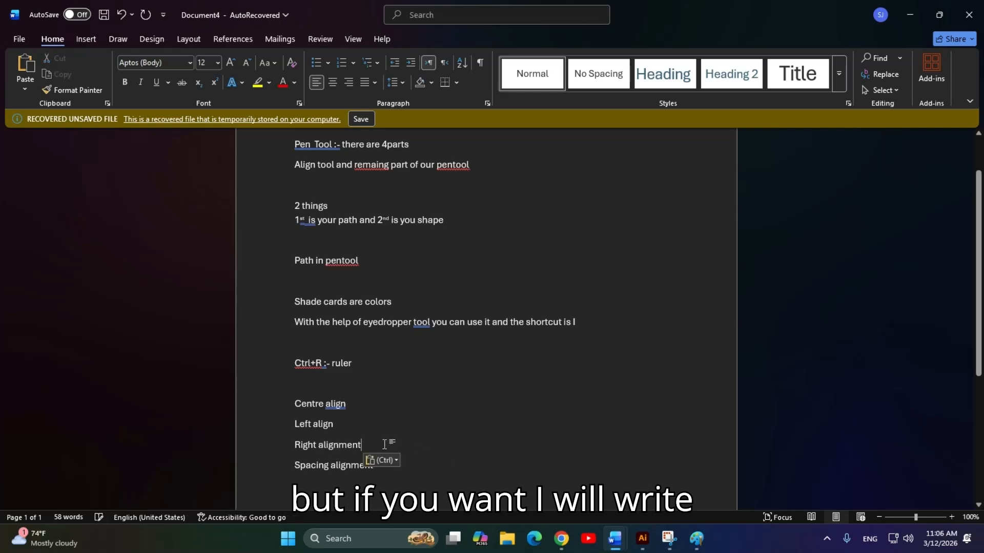
{"action": "double_click", "coordinate": [349, 443]}
{"action": "left_click", "coordinate": [428, 439]}
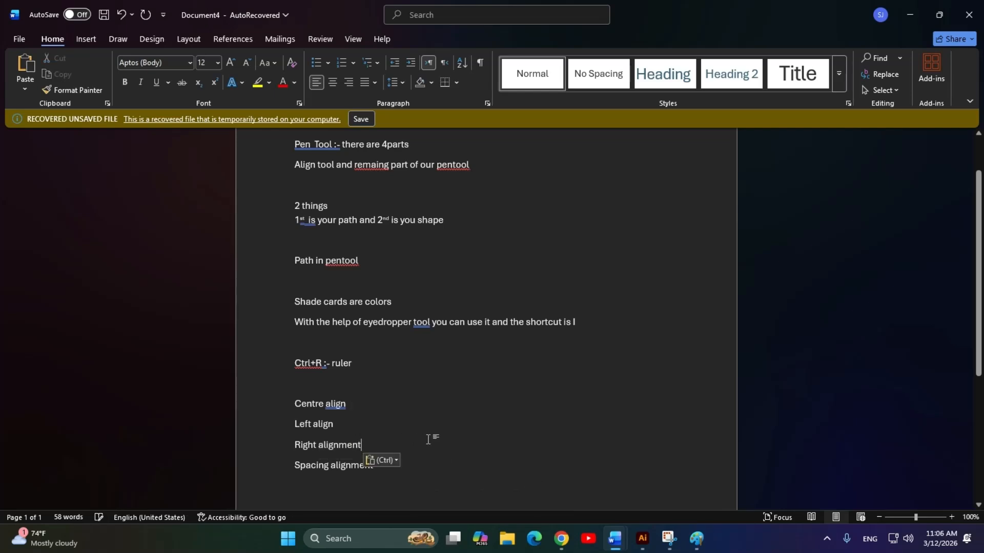
{"action": "double_click", "coordinate": [322, 424]}
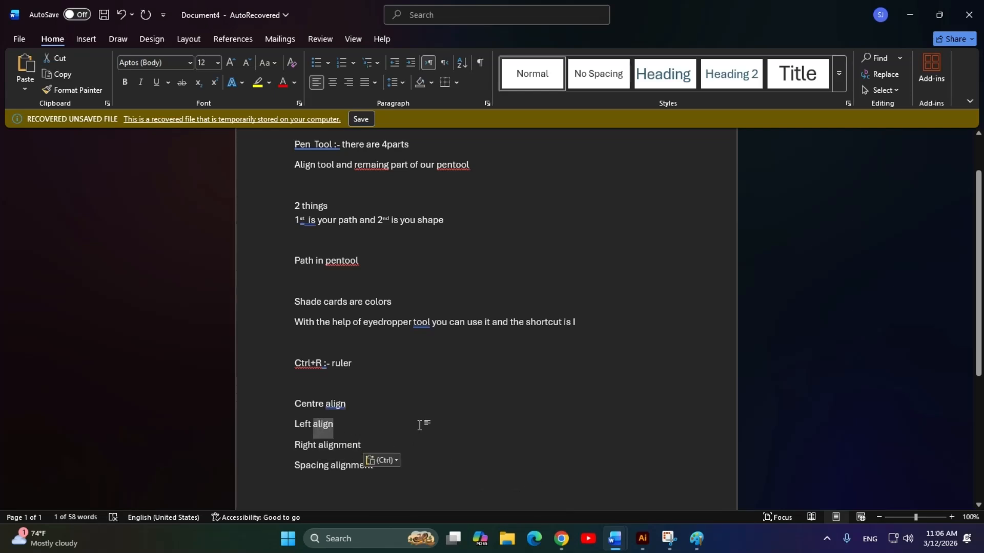
{"action": "key", "text": "ctrl+v"}
{"action": "double_click", "coordinate": [336, 404]}
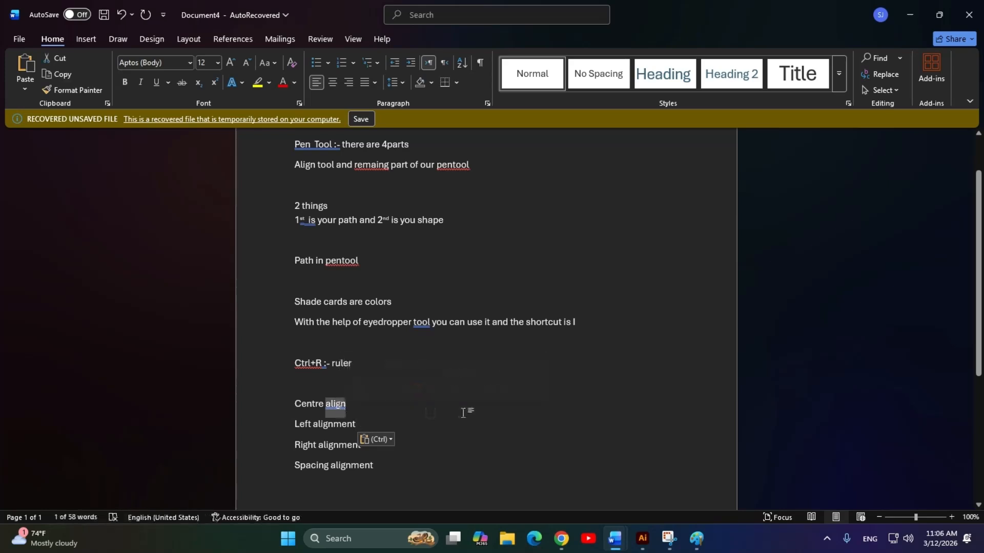
{"action": "key", "text": "ctrl+v"}
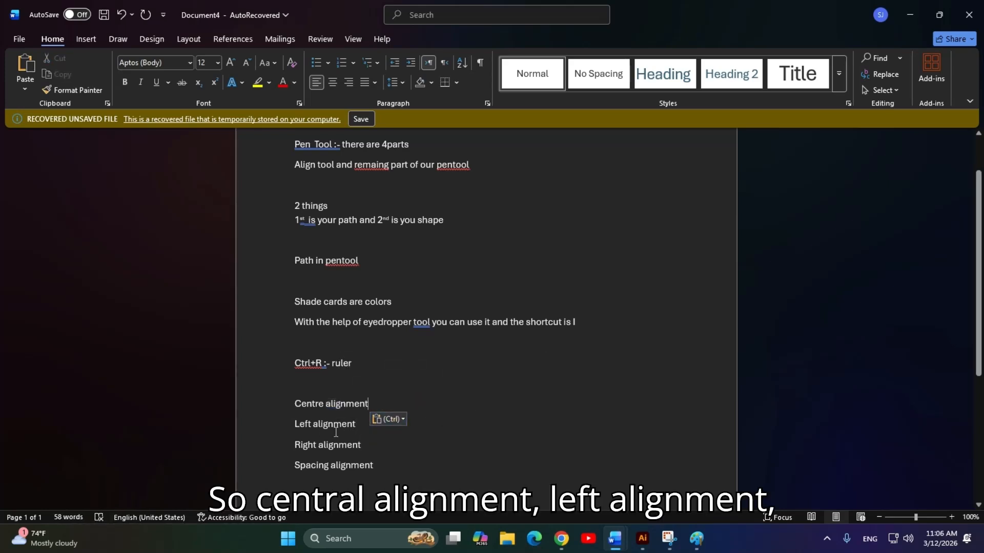
Add the line "Middle alignment" at the end of the list and highlight the alignment types.
{"action": "left_click", "coordinate": [392, 467]}
{"action": "key", "text": "Return"}
{"action": "type", "text": "Mi"}
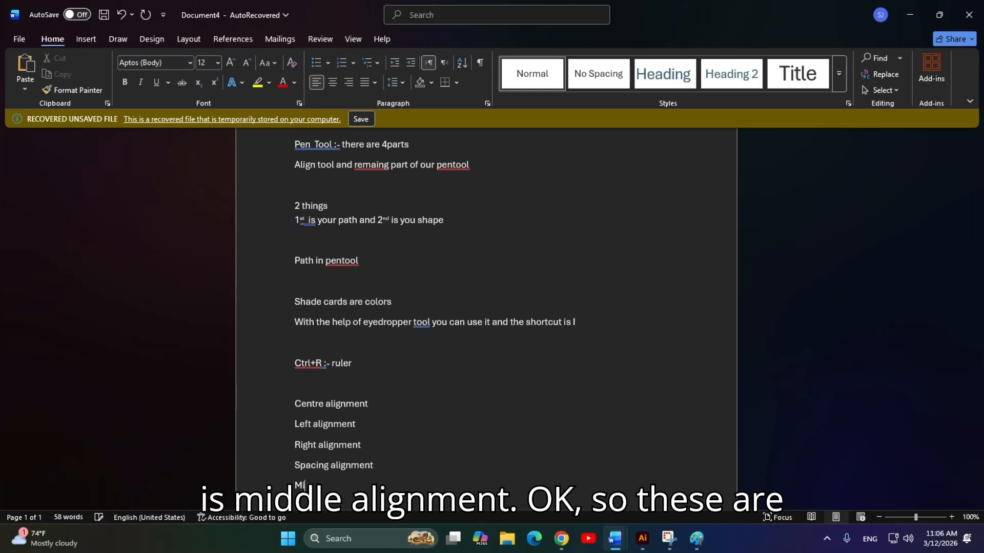
{"action": "type", "text": "ddle"}
{"action": "key", "text": "ctrl+v"}
{"action": "scroll", "coordinate": [500, 374], "scroll_direction": "down", "scroll_amount": 1}
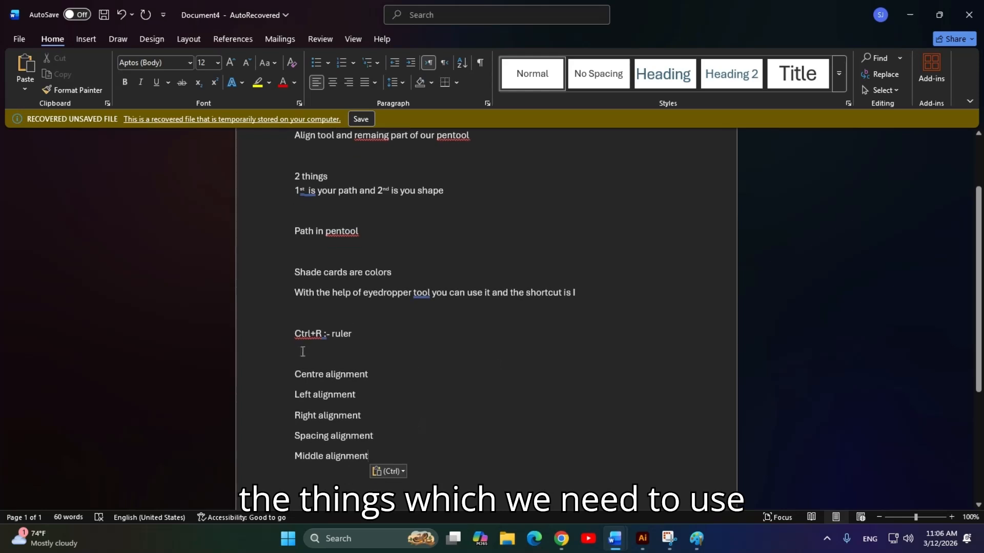
{"action": "left_click_drag", "start_coordinate": [295, 370], "coordinate": [345, 465]}
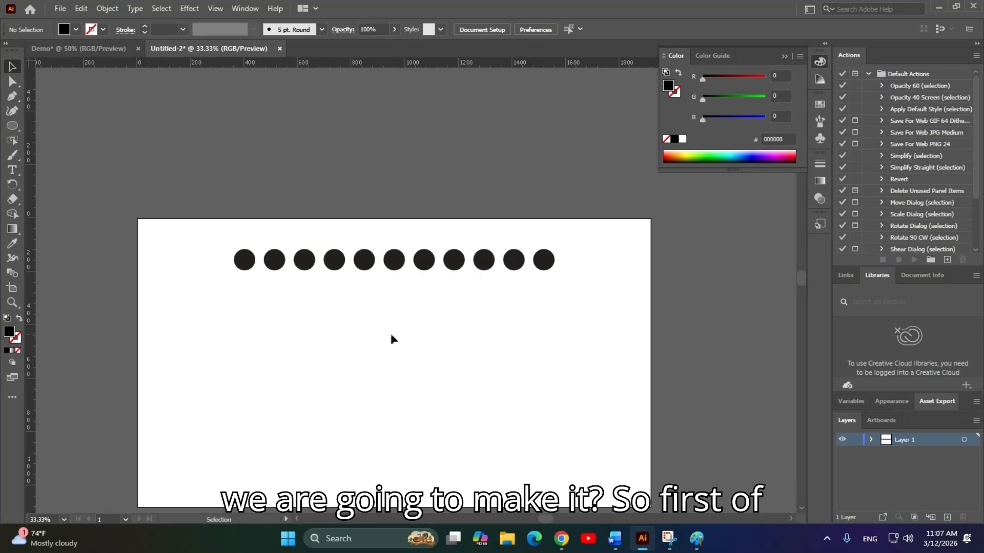
Switch to Illustrator and check by selecting them together and one by one whether the circles in the row are separate objects.
{"action": "left_click_drag", "start_coordinate": [195, 210], "coordinate": [607, 295]}
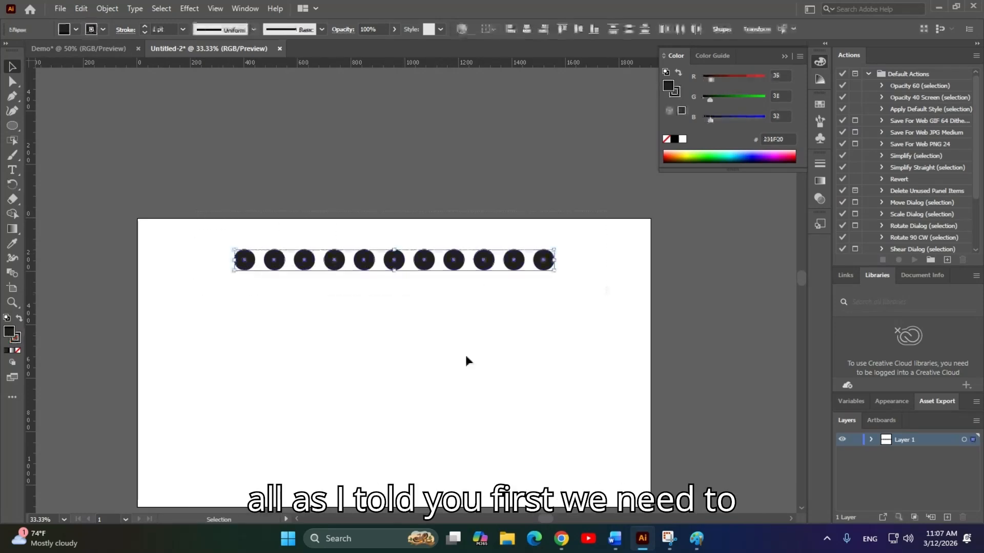
{"action": "left_click", "coordinate": [600, 383]}
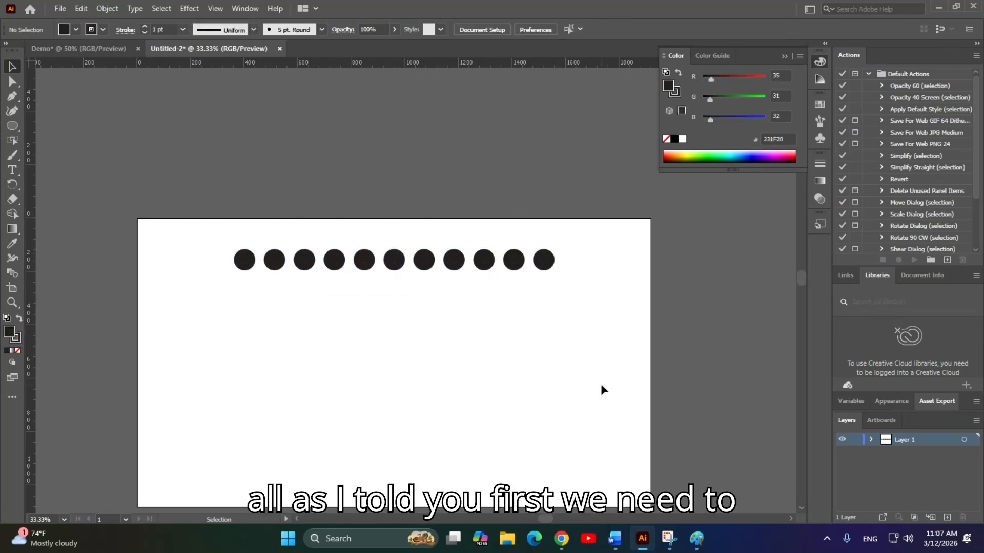
{"action": "left_click", "coordinate": [237, 254]}
{"action": "left_click", "coordinate": [275, 260]}
{"action": "left_click", "coordinate": [306, 264]}
{"action": "left_click", "coordinate": [334, 261]}
{"action": "left_click", "coordinate": [368, 264]}
{"action": "left_click", "coordinate": [570, 334]}
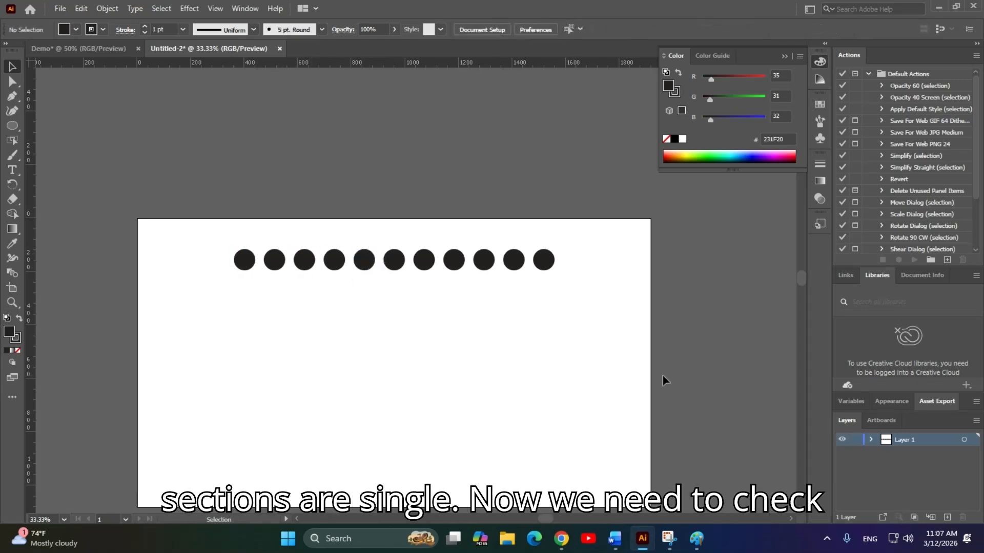
{"action": "left_click_drag", "start_coordinate": [669, 378], "coordinate": [171, 224]}
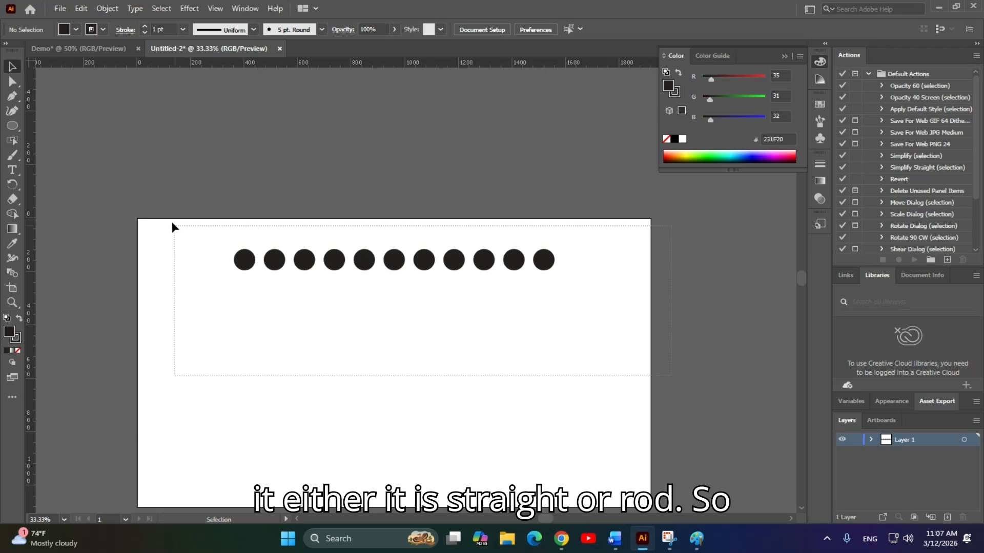
{"action": "left_click", "coordinate": [270, 324]}
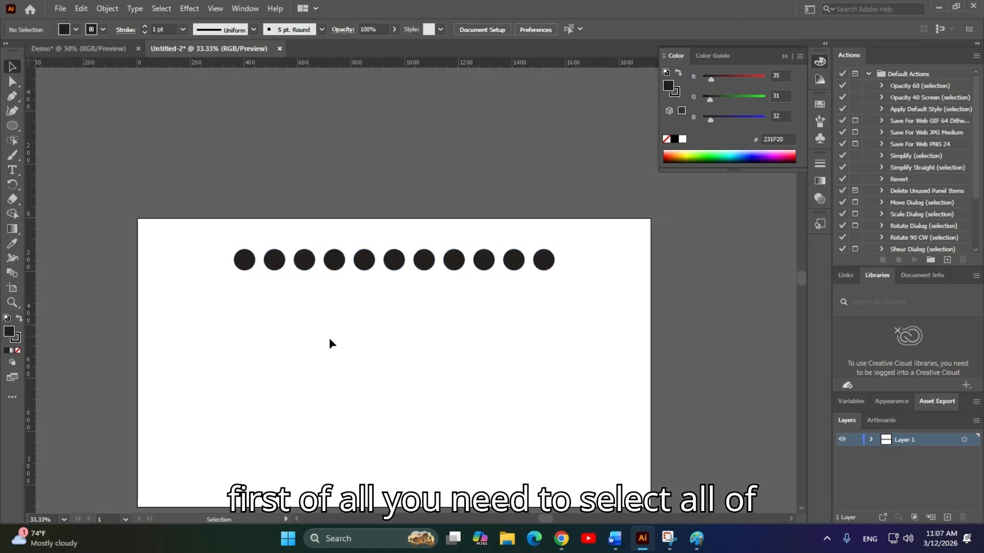
Select the whole row of circles, show the Align panel and place it beside the artboard below the Color panel.
{"action": "left_click_drag", "start_coordinate": [650, 385], "coordinate": [40, 229]}
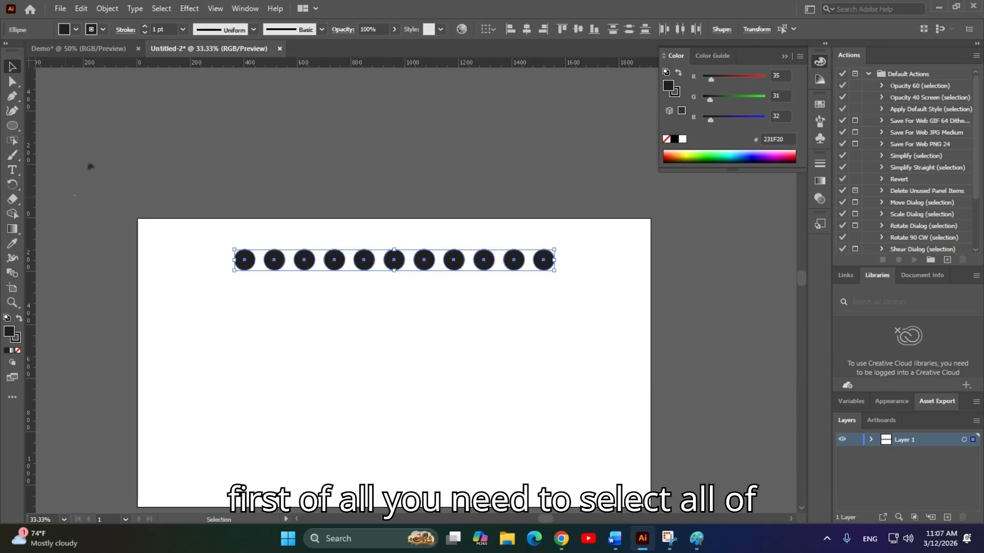
{"action": "left_click", "coordinate": [246, 9]}
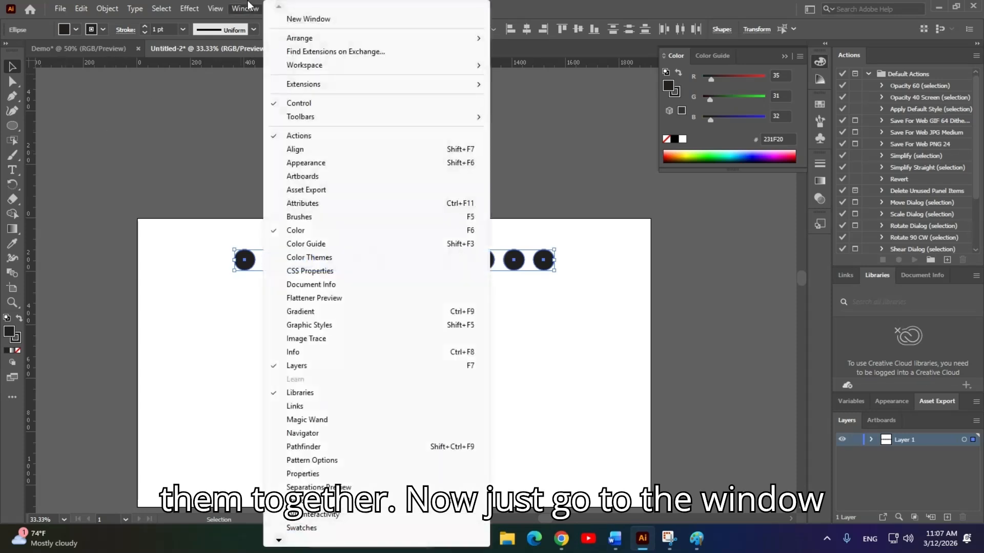
{"action": "left_click", "coordinate": [315, 153]}
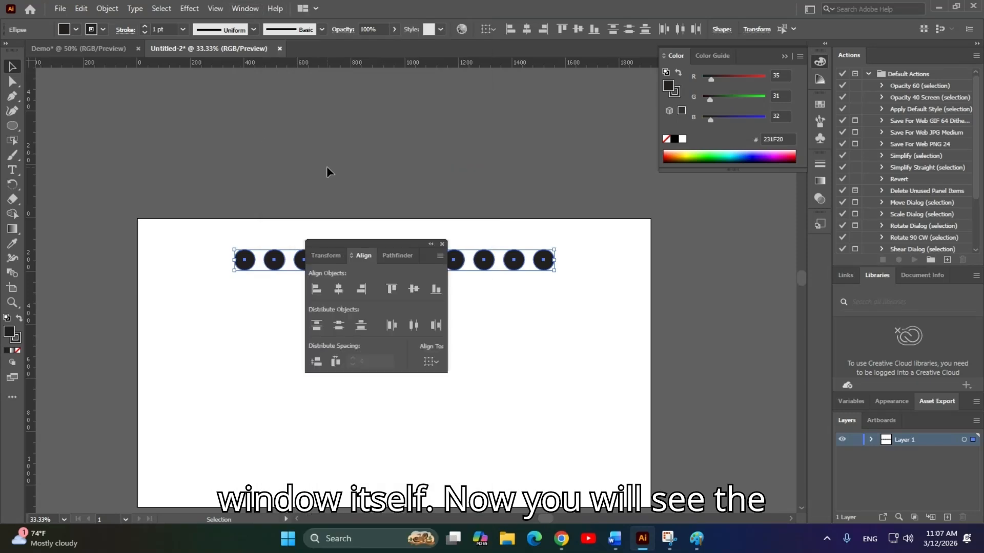
{"action": "left_click_drag", "start_coordinate": [374, 242], "coordinate": [730, 255]}
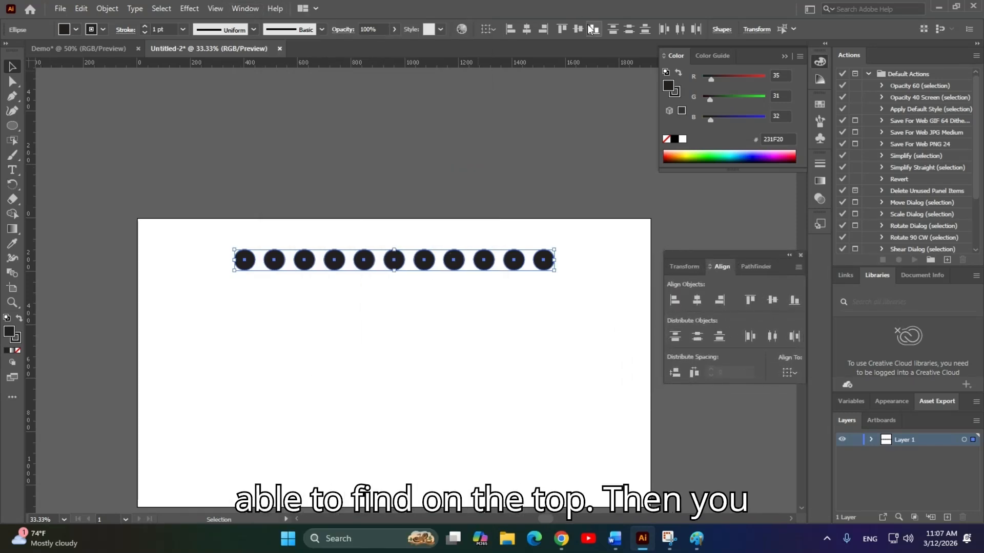
{"action": "left_click", "coordinate": [250, 9]}
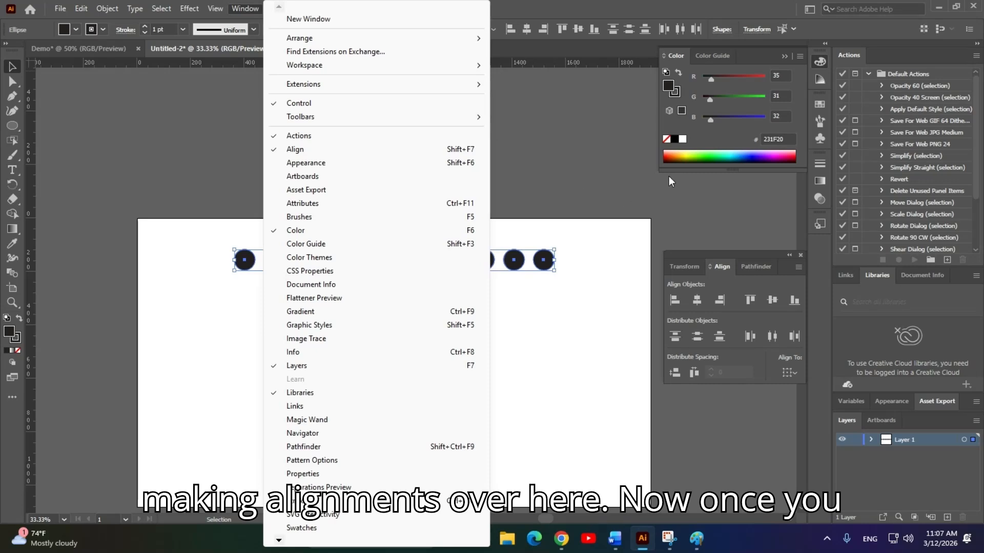
{"action": "left_click", "coordinate": [592, 163]}
{"action": "left_click", "coordinate": [593, 163]}
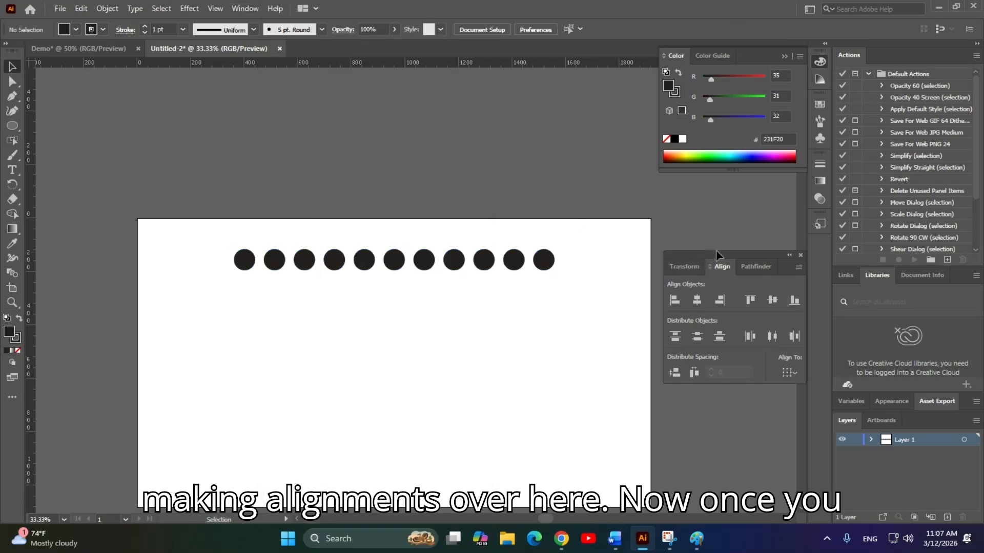
{"action": "left_click_drag", "start_coordinate": [717, 253], "coordinate": [718, 234]}
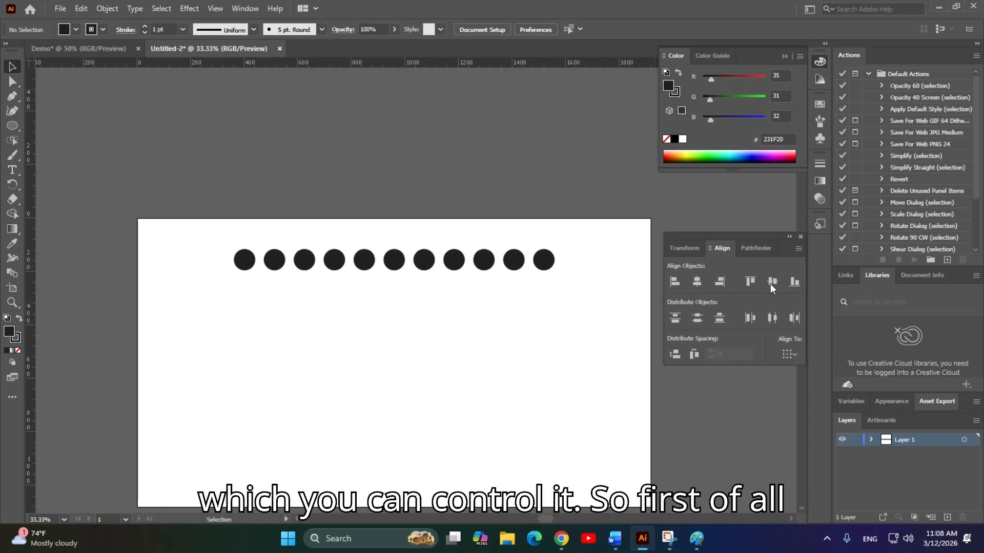
Select all circles in the row and apply Vertical Align Center to them.
{"action": "left_click_drag", "start_coordinate": [170, 235], "coordinate": [574, 315]}
{"action": "left_click_drag", "start_coordinate": [193, 231], "coordinate": [536, 297]}
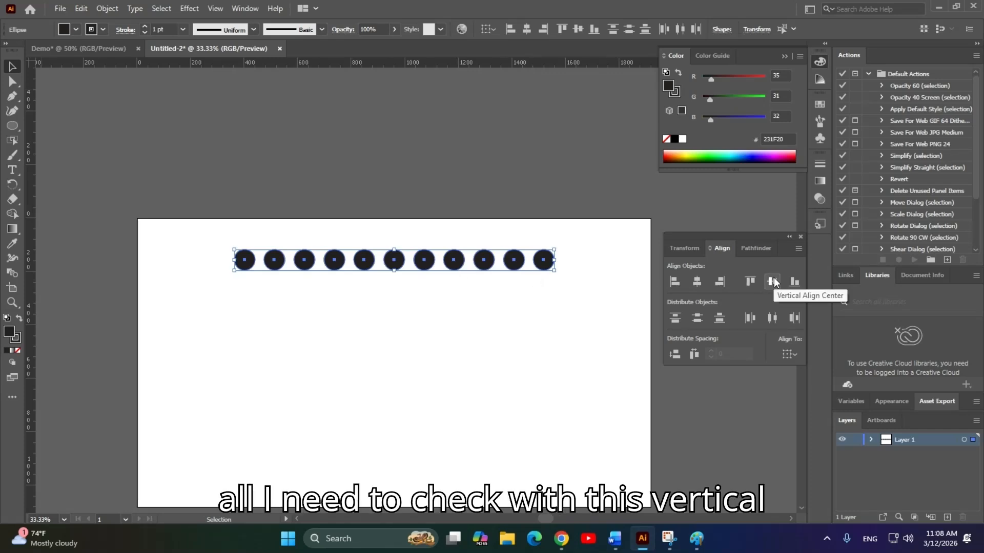
{"action": "left_click", "coordinate": [359, 298]}
{"action": "left_click_drag", "start_coordinate": [170, 221], "coordinate": [577, 282]}
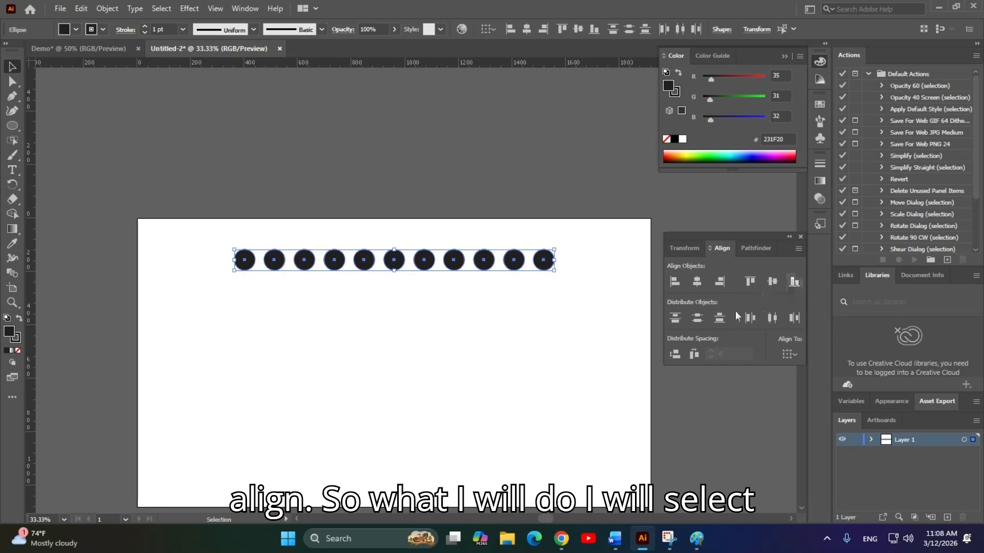
{"action": "left_click_drag", "start_coordinate": [123, 215], "coordinate": [599, 306]}
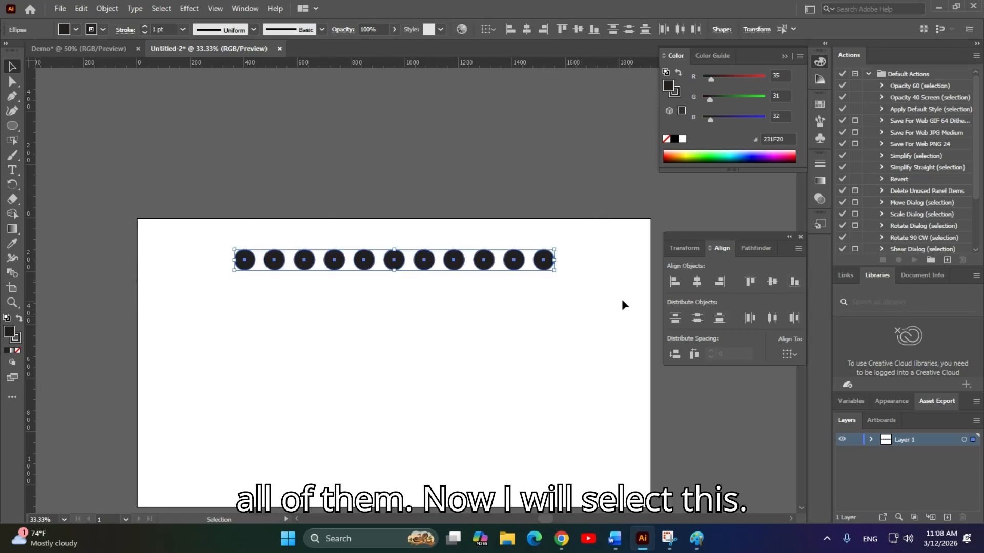
{"action": "left_click", "coordinate": [773, 282]}
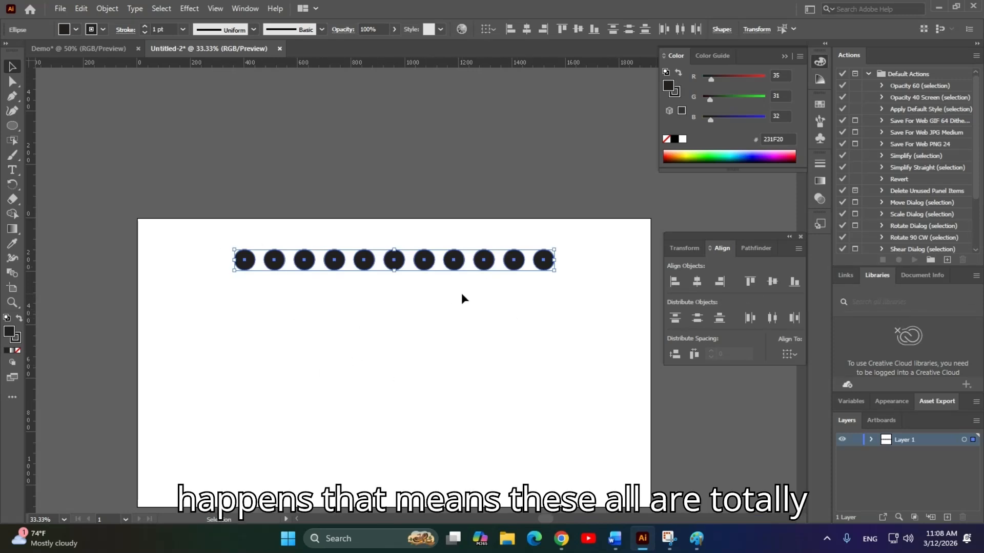
Place a copy of the first circle below it, shifted slightly to the right.
{"action": "left_click", "coordinate": [490, 340]}
{"action": "left_click_drag", "start_coordinate": [585, 339], "coordinate": [267, 290]}
{"action": "left_click", "coordinate": [413, 432]}
{"action": "scroll", "coordinate": [245, 309], "scroll_direction": "up", "scroll_amount": 2}
{"action": "left_click", "coordinate": [380, 365]}
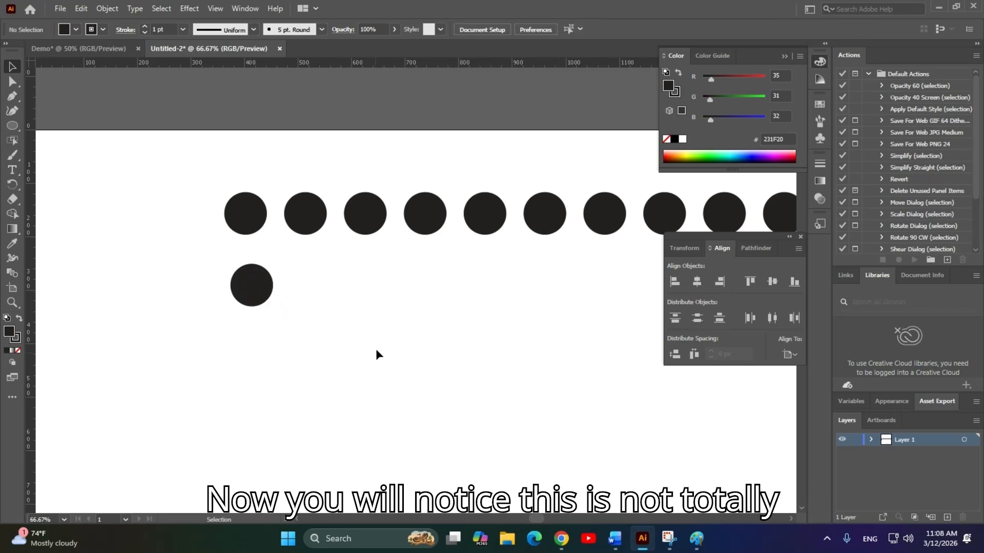
{"action": "key", "text": "ctrl+minus"}
{"action": "key", "text": "ctrl+minus"}
{"action": "key", "text": "ctrl+minus"}
{"action": "left_click_drag", "start_coordinate": [438, 346], "coordinate": [357, 329]}
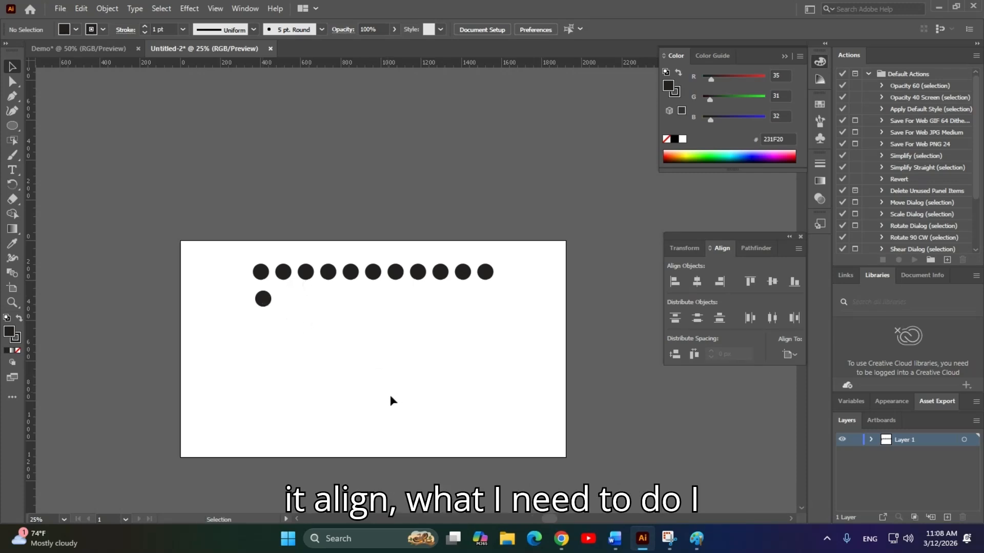
Align the row's first circle and the copy below it with Horizontal Align Left, then check the column.
{"action": "left_click_drag", "start_coordinate": [245, 260], "coordinate": [266, 343]}
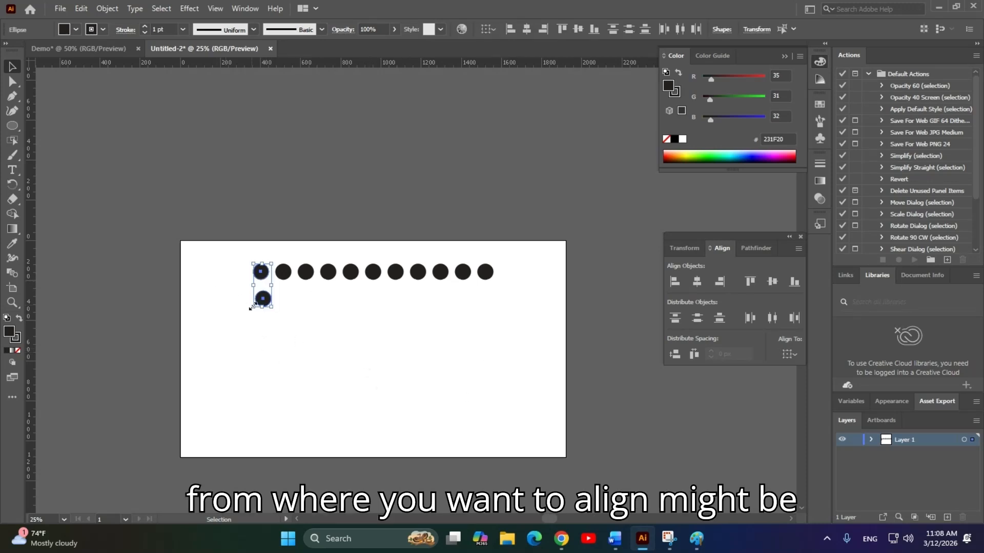
{"action": "scroll", "coordinate": [252, 307], "scroll_direction": "up", "scroll_amount": 3}
{"action": "left_click_drag", "start_coordinate": [459, 327], "coordinate": [498, 366]}
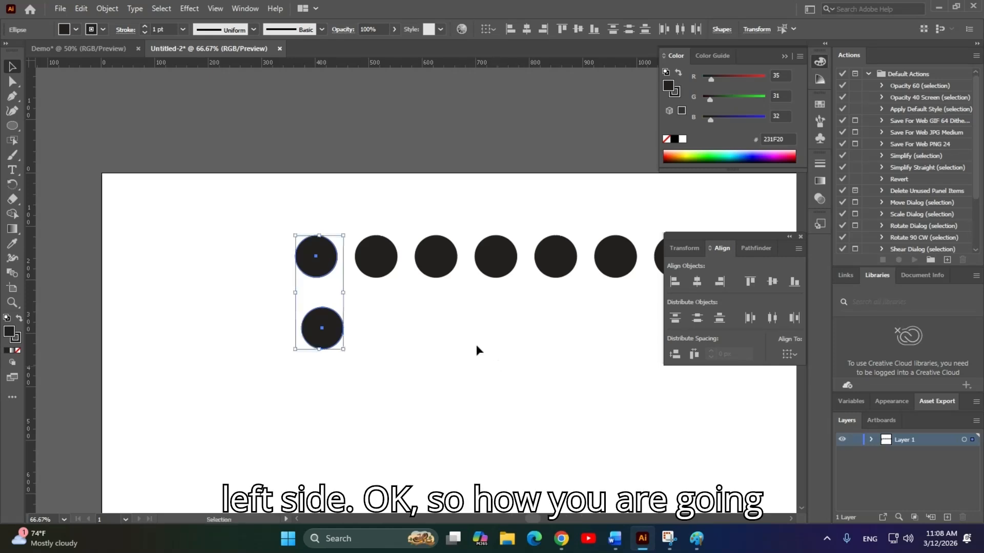
{"action": "left_click", "coordinate": [673, 282]}
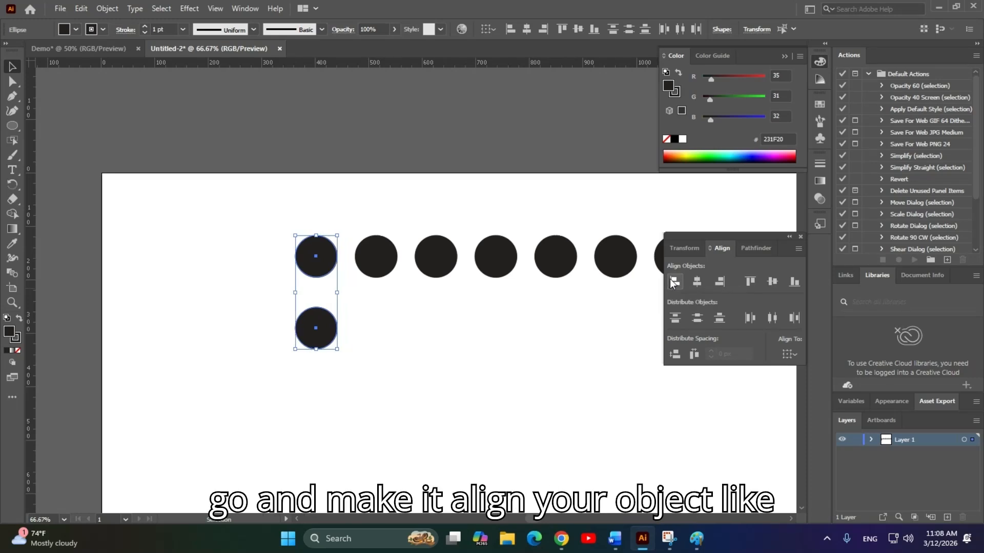
{"action": "left_click", "coordinate": [360, 372]}
{"action": "left_click_drag", "start_coordinate": [316, 219], "coordinate": [299, 444]}
{"action": "left_click", "coordinate": [373, 400]}
{"action": "left_click_drag", "start_coordinate": [393, 368], "coordinate": [385, 332]}
{"action": "scroll", "coordinate": [327, 339], "scroll_direction": "down", "scroll_amount": 2}
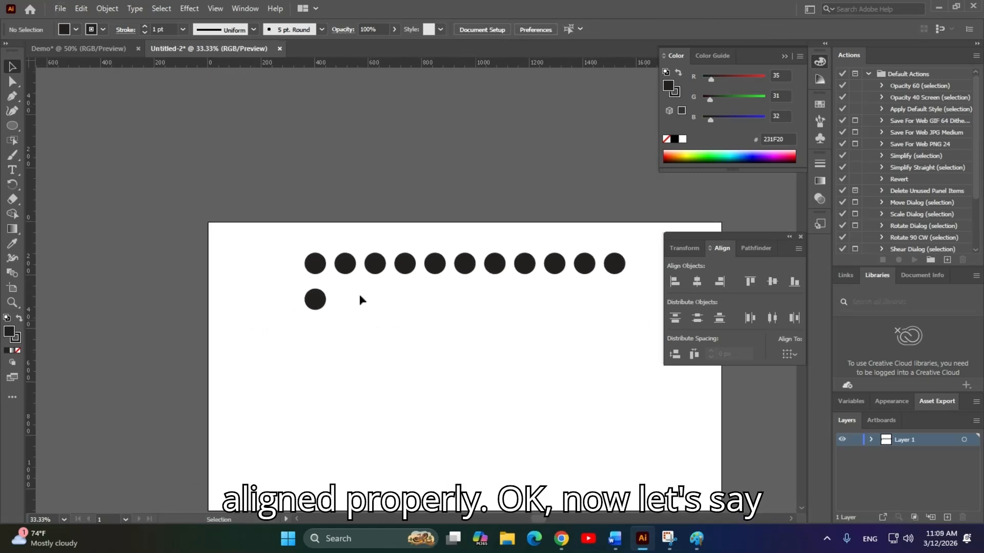
Add two more circle copies beneath the first column and left-align its four circles.
{"action": "left_click_drag", "start_coordinate": [330, 220], "coordinate": [322, 383]}
{"action": "left_click", "coordinate": [373, 349]}
{"action": "left_click_drag", "start_coordinate": [290, 255], "coordinate": [305, 461]}
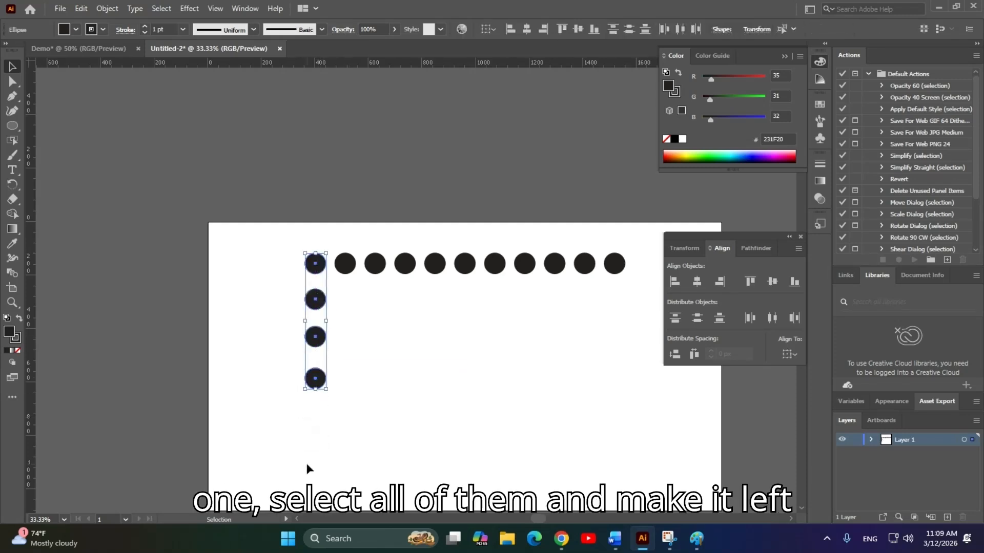
{"action": "left_click", "coordinate": [390, 402]}
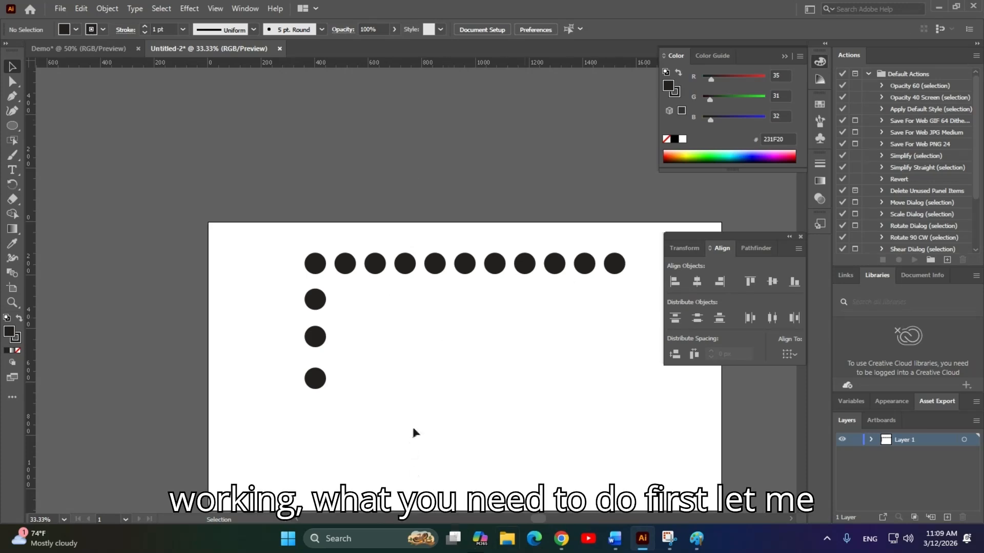
Delete the three circles below the first circle of the row.
{"action": "left_click_drag", "start_coordinate": [265, 300], "coordinate": [369, 407]}
{"action": "key", "text": "Delete"}
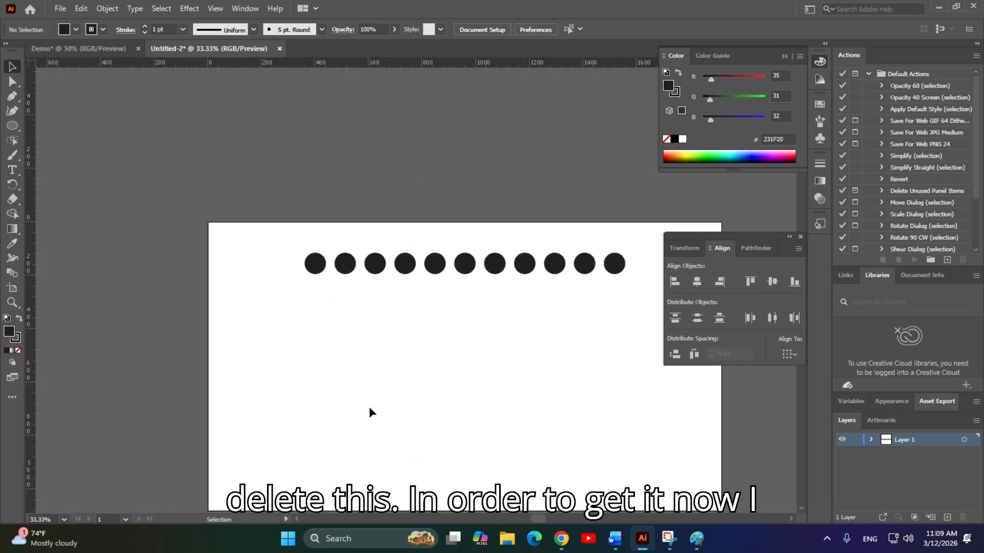
Copy the ungrouped row of circles straight down and repeat the copy three times to form five rows.
{"action": "scroll", "coordinate": [398, 393], "scroll_direction": "right", "scroll_amount": 3}
{"action": "scroll", "coordinate": [386, 400], "scroll_direction": "up", "scroll_amount": 1}
{"action": "left_click_drag", "start_coordinate": [167, 257], "coordinate": [611, 306]}
{"action": "left_click_drag", "start_coordinate": [295, 283], "coordinate": [296, 333]}
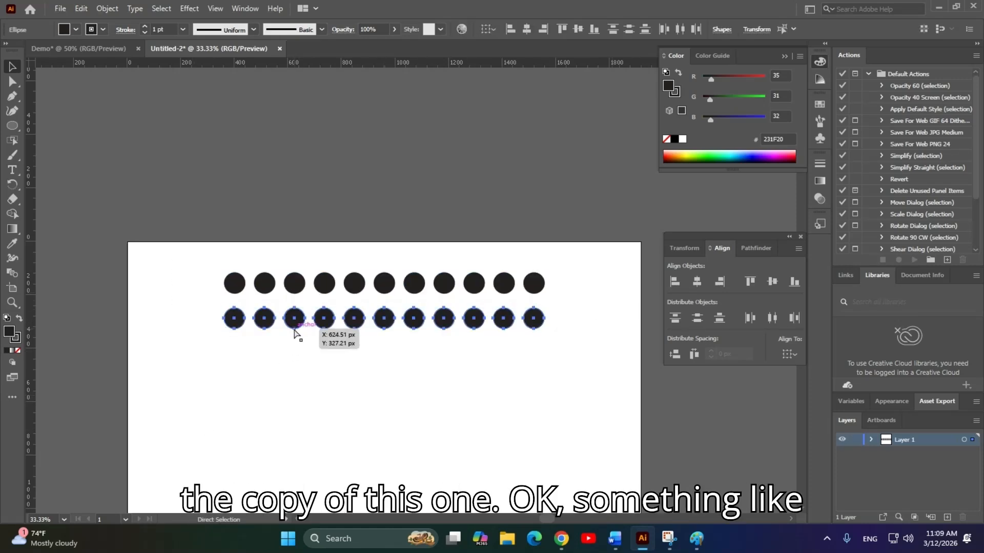
{"action": "key", "text": "ctrl+d"}
{"action": "key", "text": "ctrl+d"}
{"action": "key", "text": "ctrl+d"}
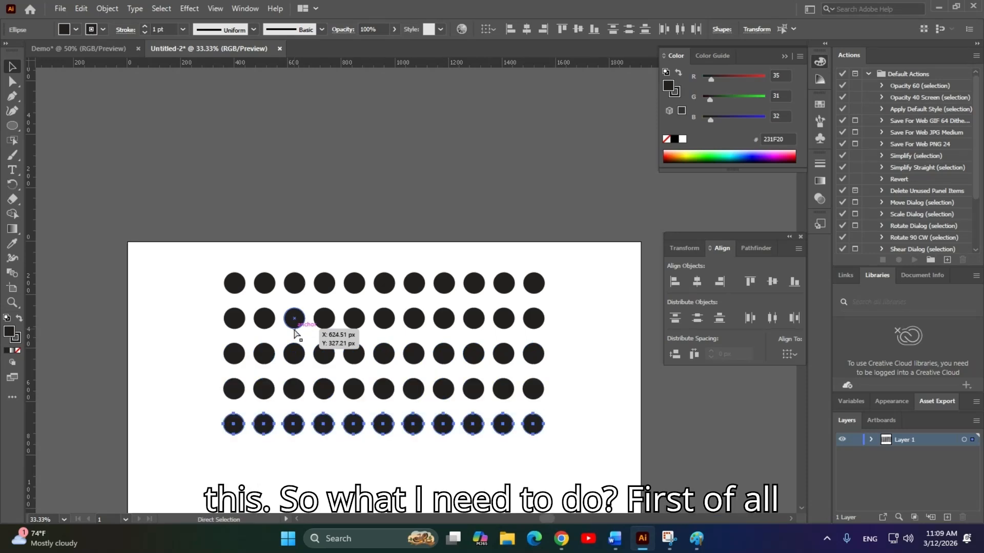
Undo the row copies so that only the original row of circles is left.
{"action": "key", "text": "ctrl+z"}
{"action": "key", "text": "ctrl+z"}
{"action": "key", "text": "ctrl+z"}
{"action": "key", "text": "ctrl+z"}
{"action": "left_click", "coordinate": [312, 367]}
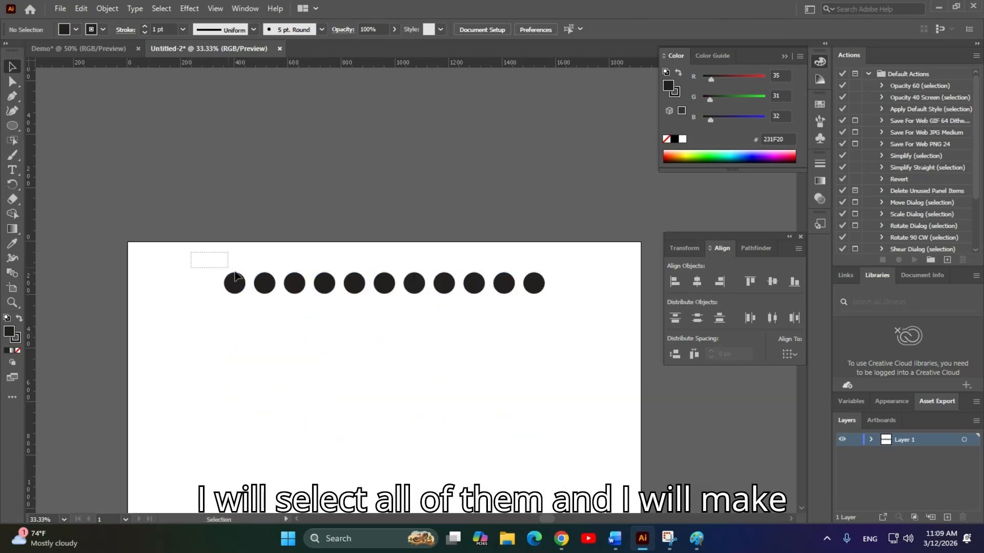
Select all circles in the row and group them.
{"action": "left_click_drag", "start_coordinate": [212, 260], "coordinate": [632, 342]}
{"action": "key", "text": "a"}
{"action": "key", "text": "v"}
{"action": "key", "text": "ctrl+g"}
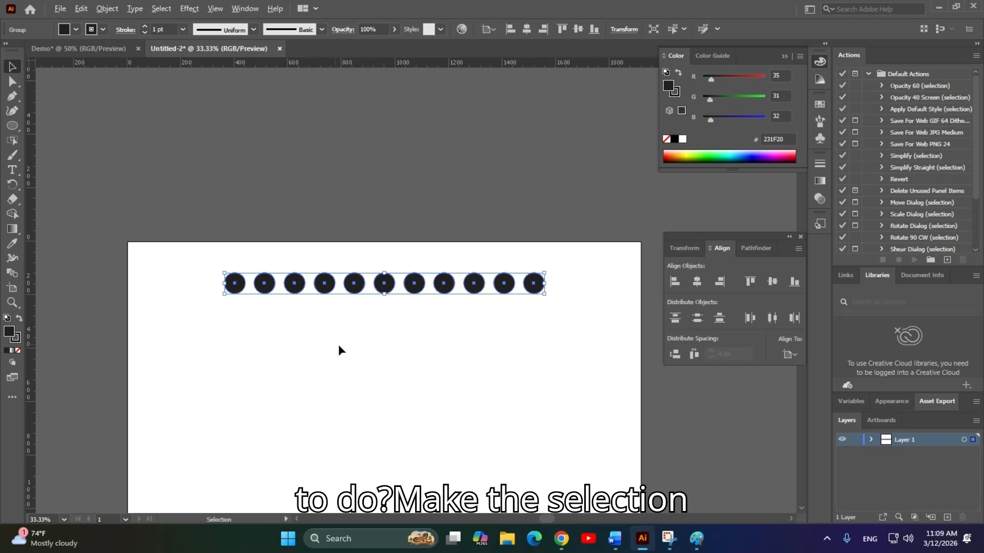
Copy the grouped row just below itself and repeat the copy until eight rows fill the artboard, then deselect.
{"action": "left_click_drag", "start_coordinate": [360, 296], "coordinate": [359, 320]}
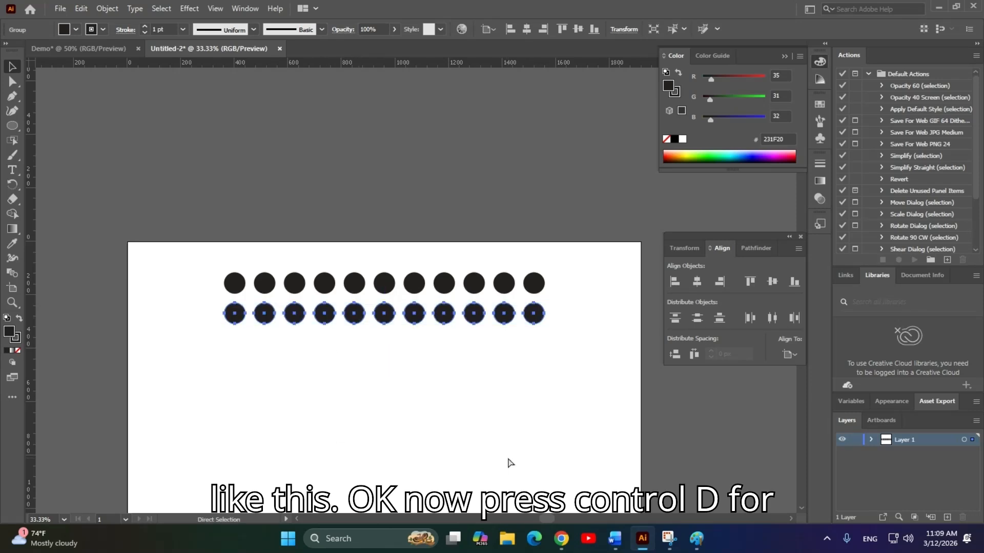
{"action": "key", "text": "ctrl+d"}
{"action": "key", "text": "ctrl+d"}
{"action": "key", "text": "ctrl+d"}
{"action": "key", "text": "ctrl+d"}
{"action": "key", "text": "ctrl+d"}
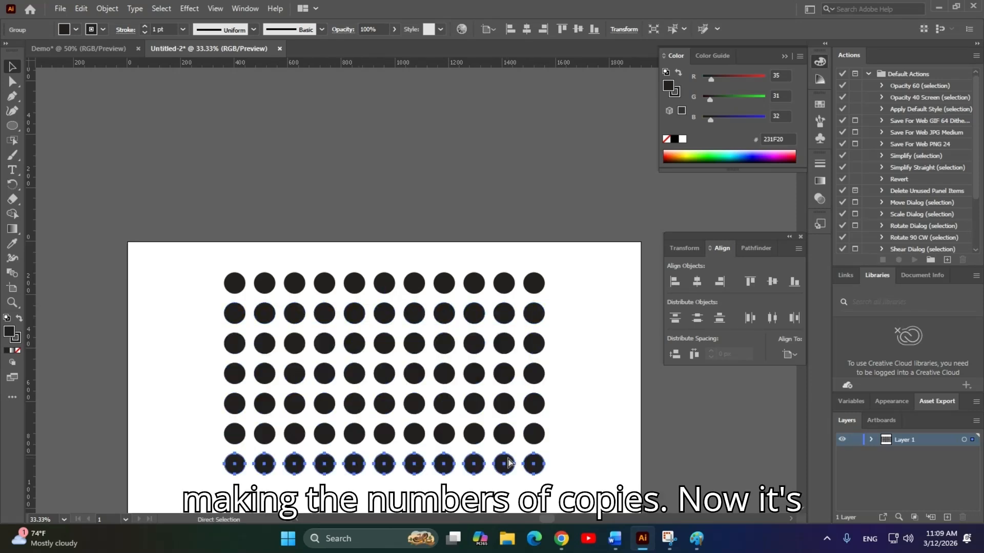
{"action": "scroll", "coordinate": [547, 377], "scroll_direction": "down", "scroll_amount": 2}
{"action": "left_click_drag", "start_coordinate": [547, 373], "coordinate": [531, 314]}
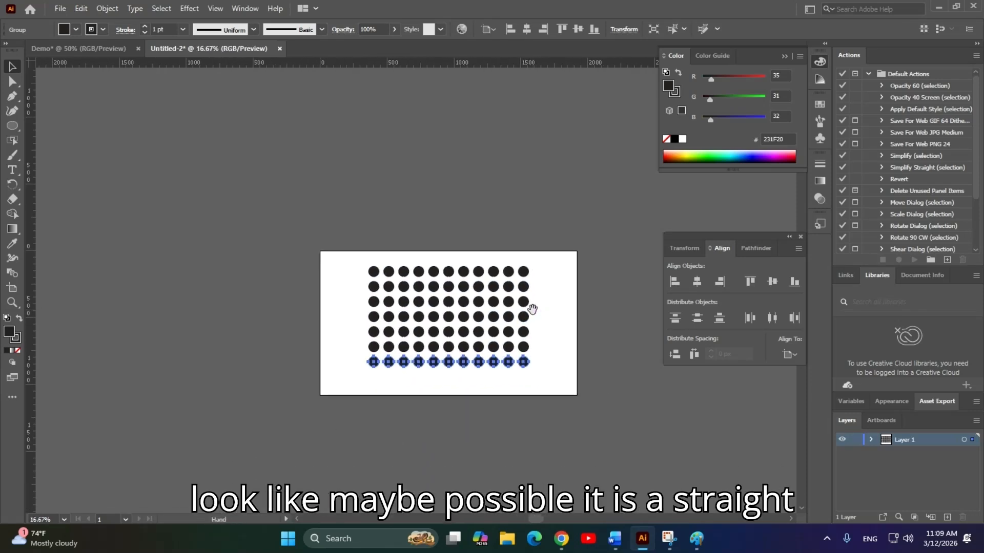
{"action": "key", "text": "ctrl+d"}
{"action": "left_click", "coordinate": [585, 359]}
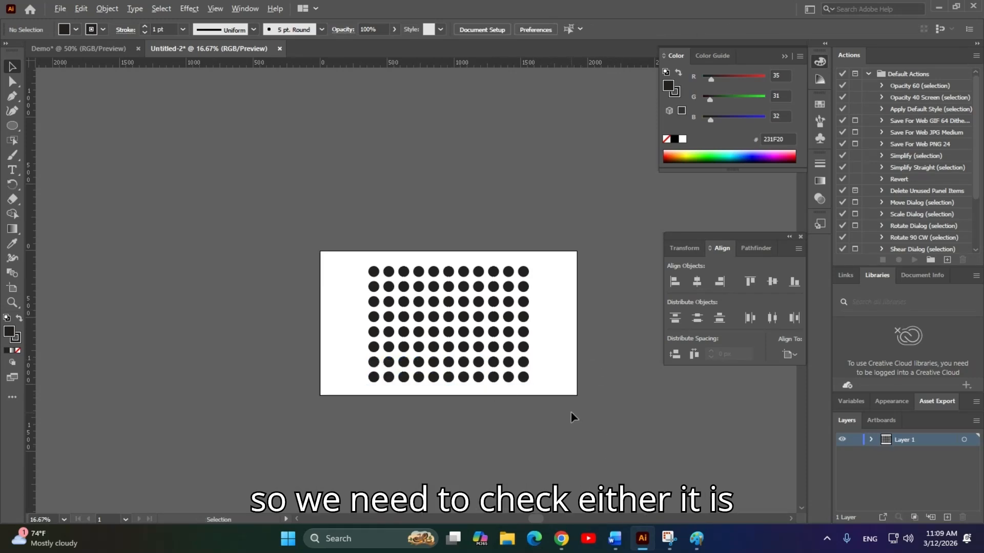
Select the top row and its neighbours in the grid to check whether the grouped rows are straight.
{"action": "scroll", "coordinate": [571, 411], "scroll_direction": "up", "scroll_amount": 1}
{"action": "left_click_drag", "start_coordinate": [567, 353], "coordinate": [577, 373]}
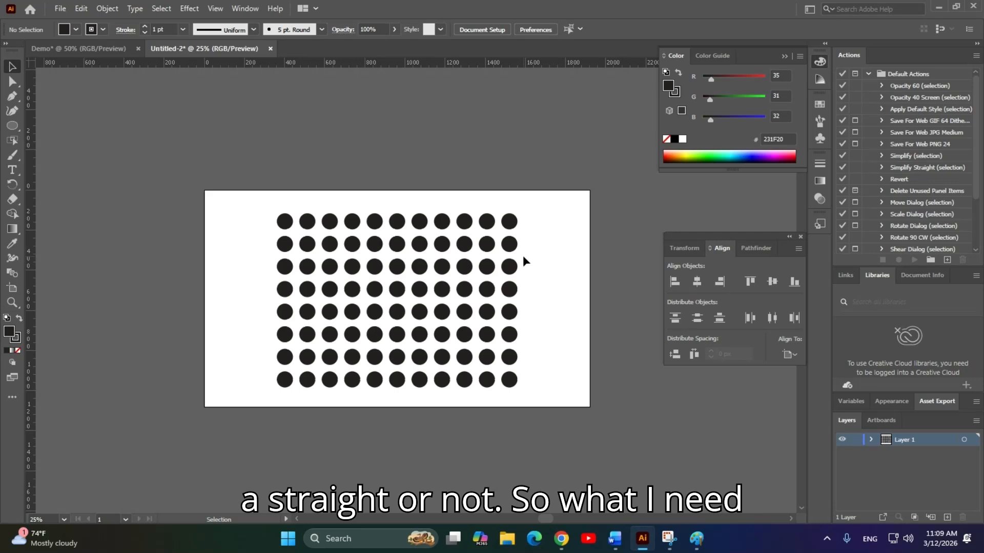
{"action": "left_click_drag", "start_coordinate": [233, 198], "coordinate": [558, 225]}
{"action": "left_click", "coordinate": [264, 214]}
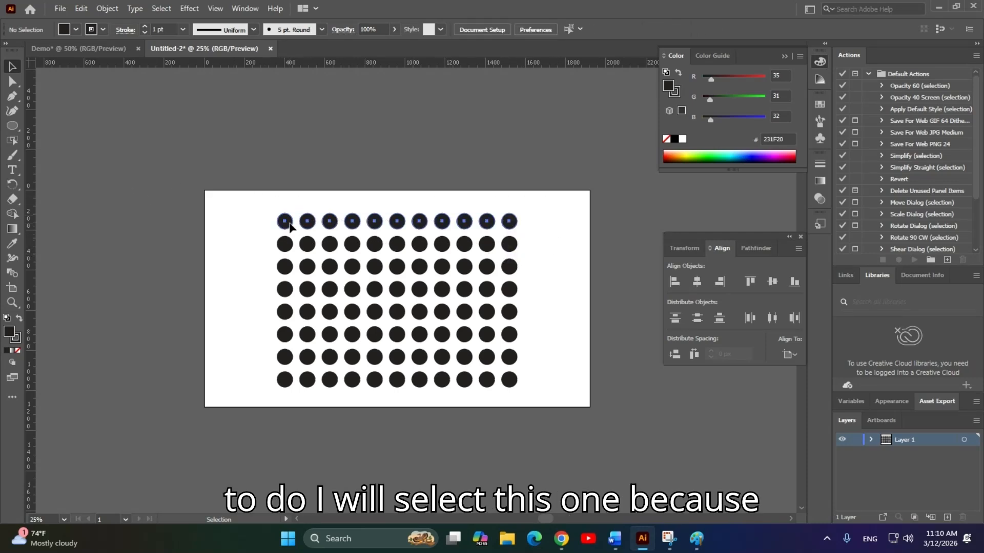
{"action": "left_click", "coordinate": [285, 223]}
{"action": "left_click", "coordinate": [287, 292]}
{"action": "left_click_drag", "start_coordinate": [290, 301], "coordinate": [246, 391]}
{"action": "left_click", "coordinate": [232, 328]}
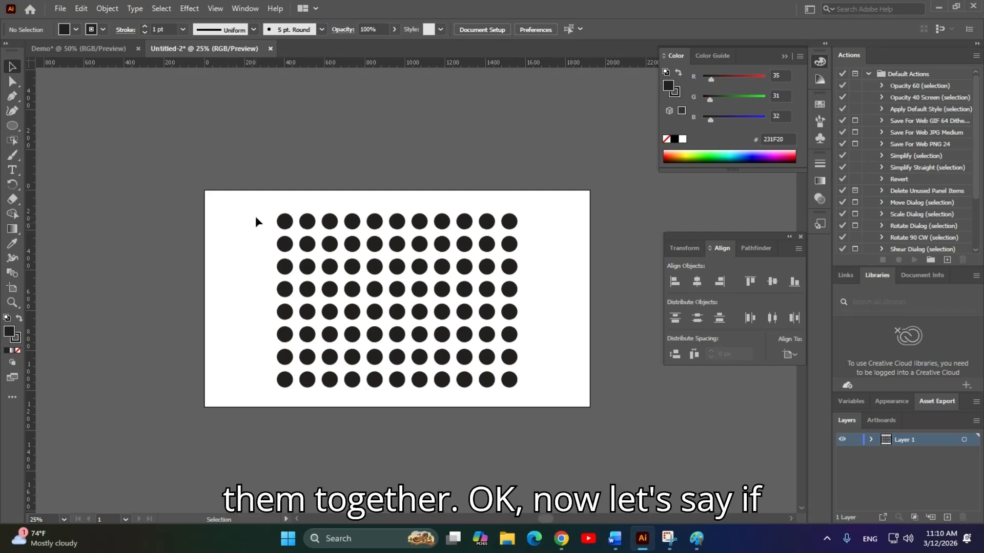
Select the first two rows and then the whole grid to examine how the rows line up on their centers.
{"action": "left_click_drag", "start_coordinate": [257, 198], "coordinate": [294, 414]}
{"action": "left_click", "coordinate": [312, 410]}
{"action": "left_click", "coordinate": [287, 224]}
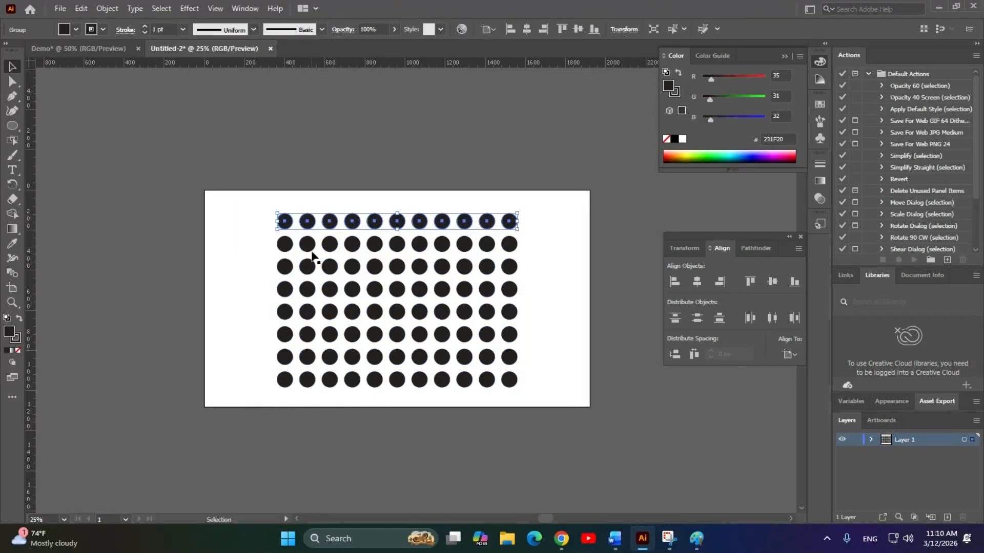
{"action": "left_click", "coordinate": [285, 245], "text": "shift"}
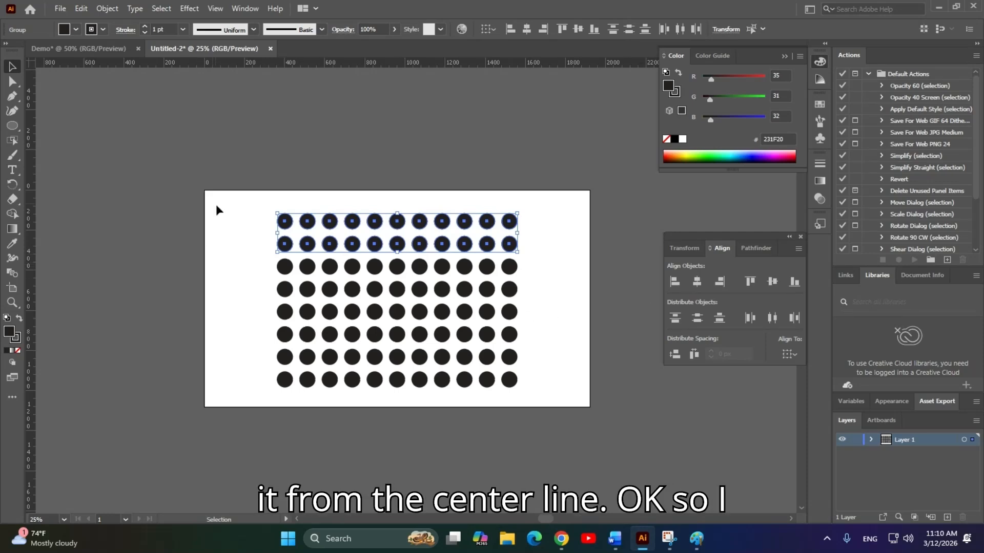
{"action": "left_click_drag", "start_coordinate": [226, 238], "coordinate": [548, 413]}
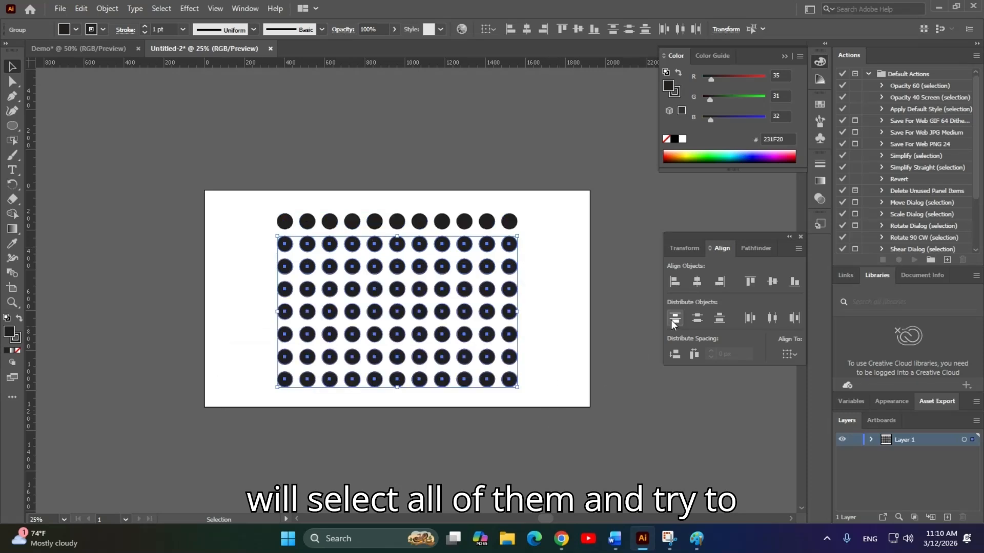
{"action": "left_click_drag", "start_coordinate": [161, 168], "coordinate": [576, 374]}
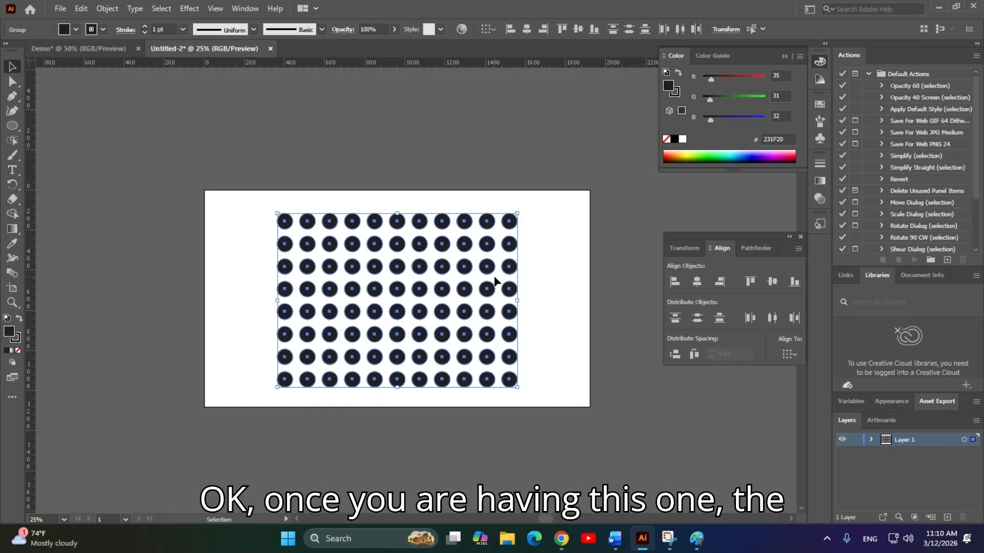
{"action": "left_click_drag", "start_coordinate": [249, 187], "coordinate": [576, 460]}
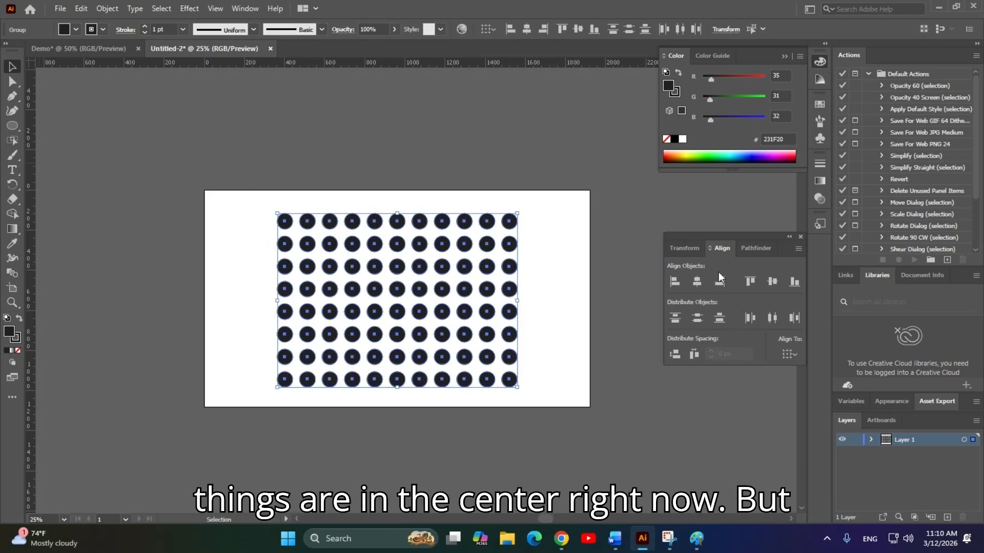
{"action": "left_click", "coordinate": [538, 204]}
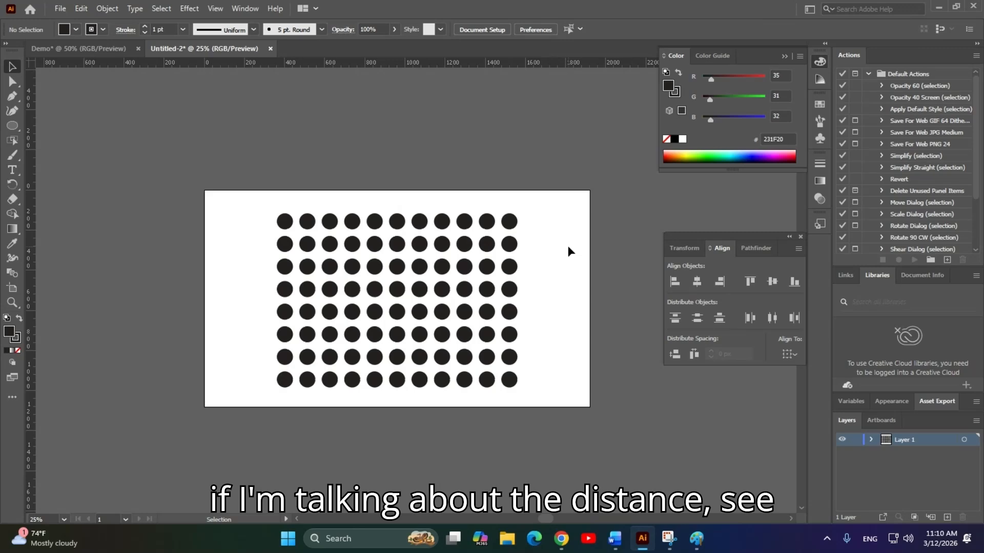
Inspect the gap between the first and second rows and mark it with a small Paintbrush arrow.
{"action": "left_click", "coordinate": [329, 222]}
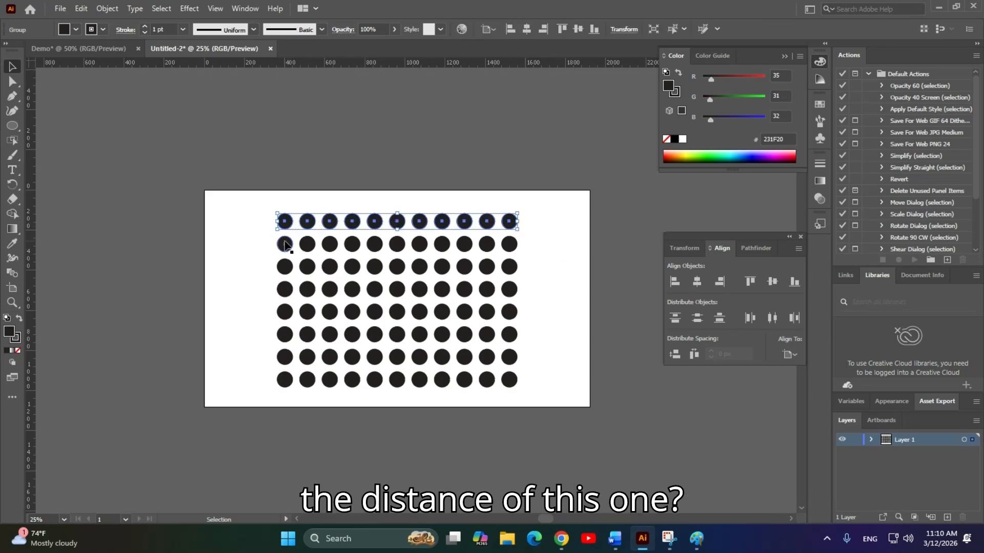
{"action": "left_click", "coordinate": [286, 245]}
{"action": "scroll", "coordinate": [286, 245], "scroll_direction": "up", "scroll_amount": 4, "text": "alt"}
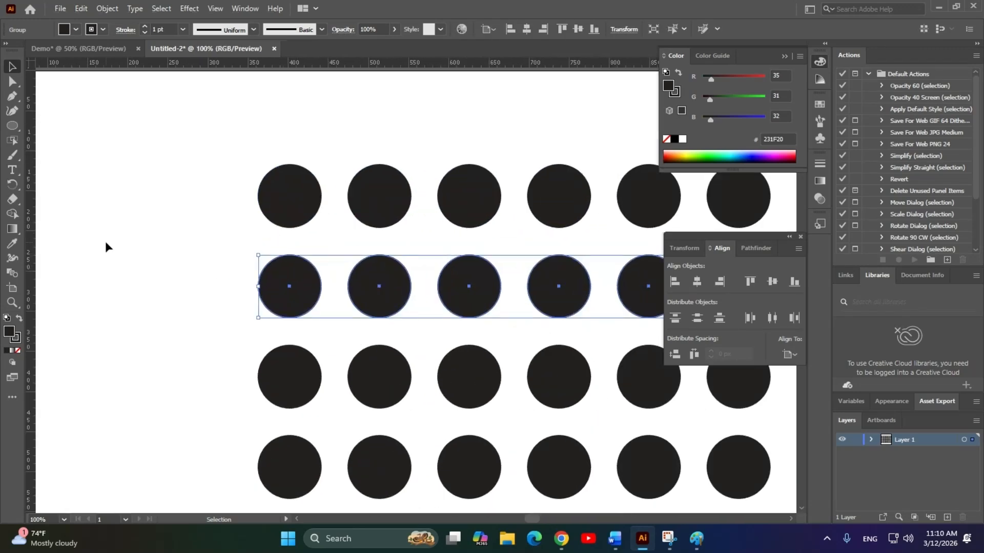
{"action": "left_click", "coordinate": [205, 229]}
{"action": "key", "text": "b"}
{"action": "mouse_move", "coordinate": [275, 229]}
{"action": "left_mouse_down"}
{"action": "mouse_move", "coordinate": [276, 246]}
{"action": "mouse_move", "coordinate": [288, 244]}
{"action": "left_mouse_up"}
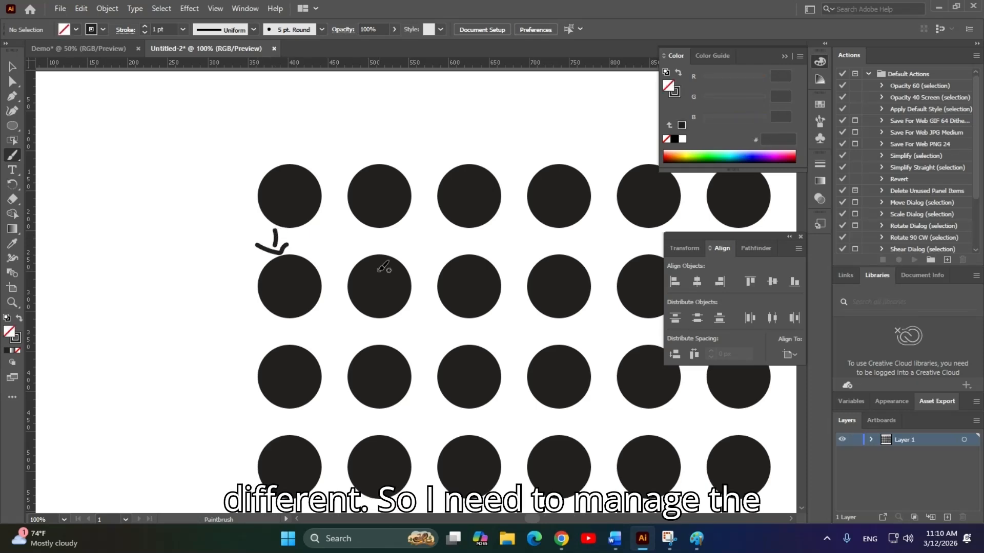
Undo the brush strokes of the arrow between the first two rows.
{"action": "key", "text": "ctrl+z"}
{"action": "key", "text": "ctrl+z"}
{"action": "scroll", "coordinate": [378, 269], "scroll_direction": "down", "scroll_amount": 3, "text": "alt"}
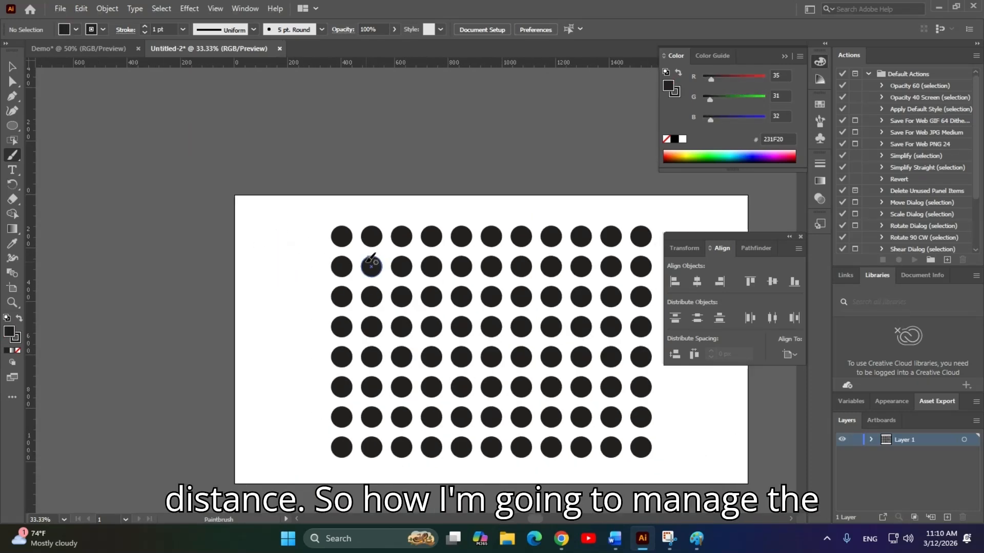
Select all eight rows of circles and examine the spacing between them.
{"action": "key", "text": "v"}
{"action": "scroll", "coordinate": [369, 253], "scroll_direction": "down", "scroll_amount": 2, "text": "alt"}
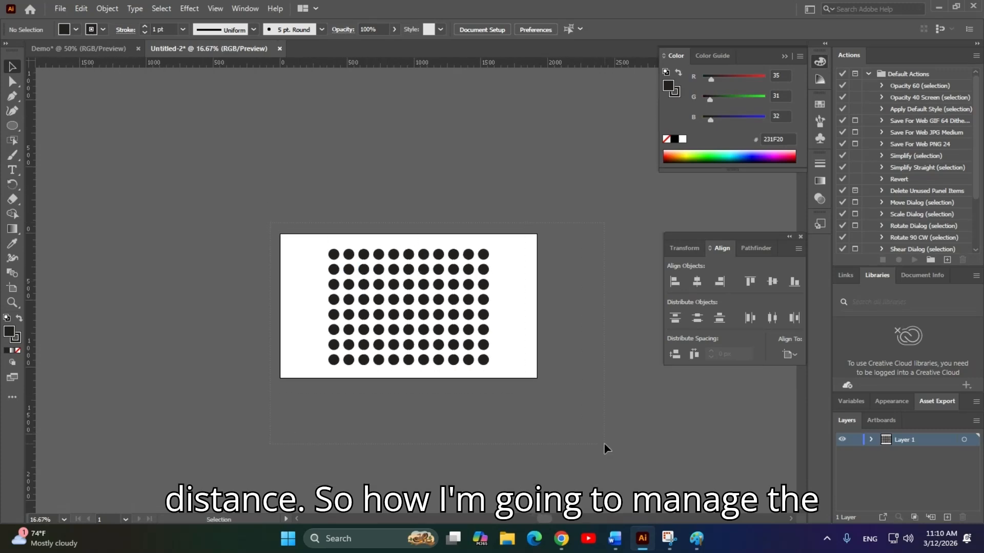
{"action": "key", "text": "ctrl+a"}
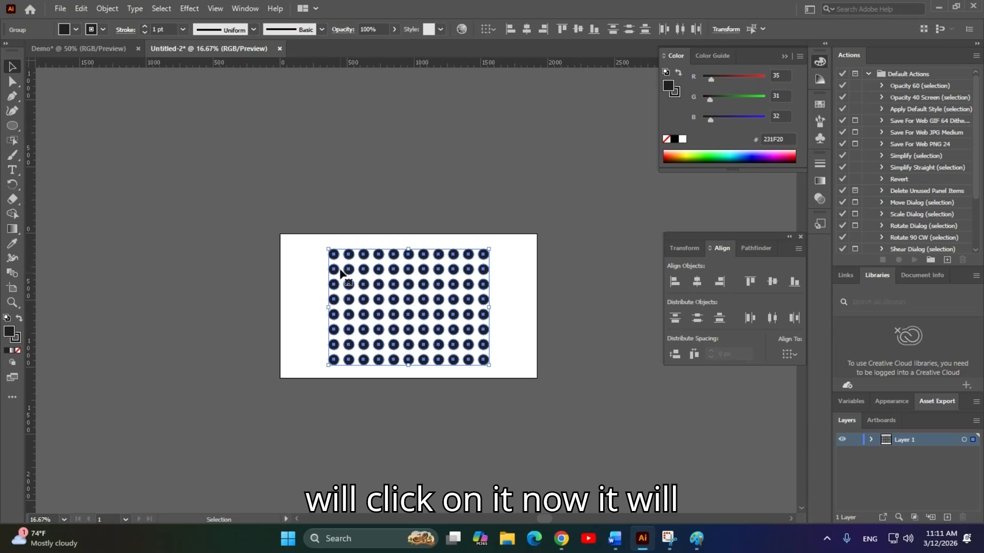
{"action": "scroll", "coordinate": [363, 287], "scroll_direction": "up", "scroll_amount": 3}
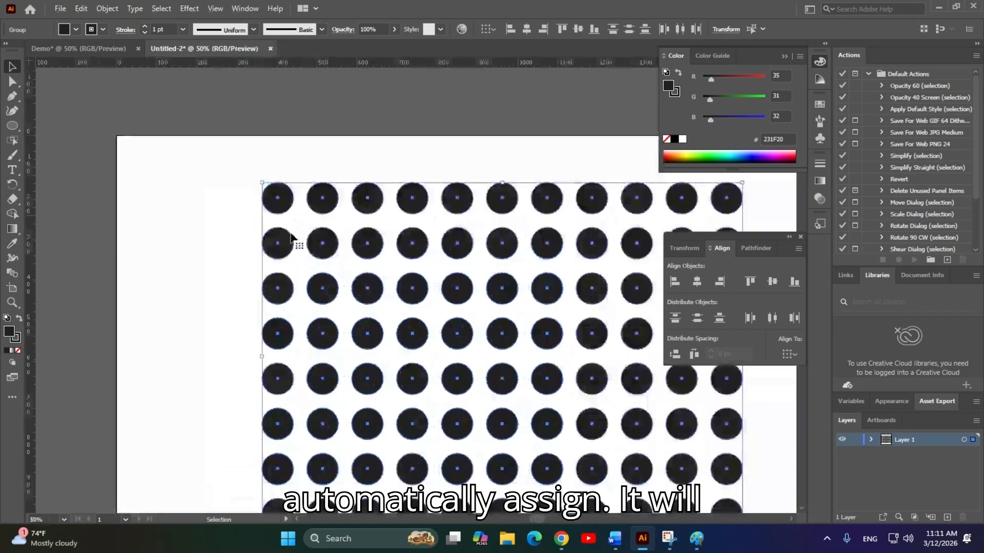
{"action": "left_click_drag", "start_coordinate": [661, 262], "coordinate": [325, 236]}
{"action": "left_click_drag", "start_coordinate": [357, 277], "coordinate": [588, 291]}
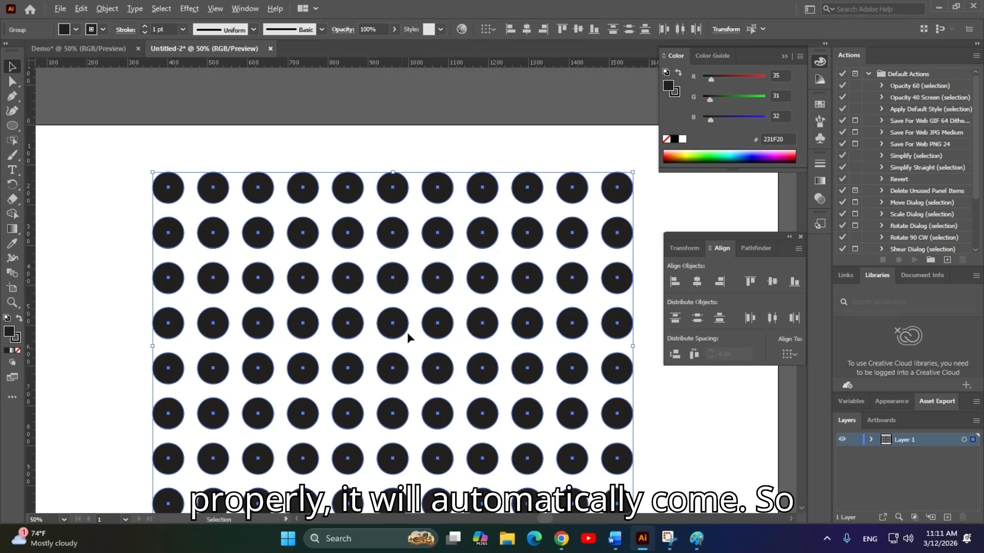
Shift the grouped rows alternately sideways so that the grid of circles is staggered.
{"action": "key", "text": "ctrl+minus"}
{"action": "left_click", "coordinate": [521, 246]}
{"action": "key", "text": "ctrl+minus"}
{"action": "left_click_drag", "start_coordinate": [328, 277], "coordinate": [339, 409]}
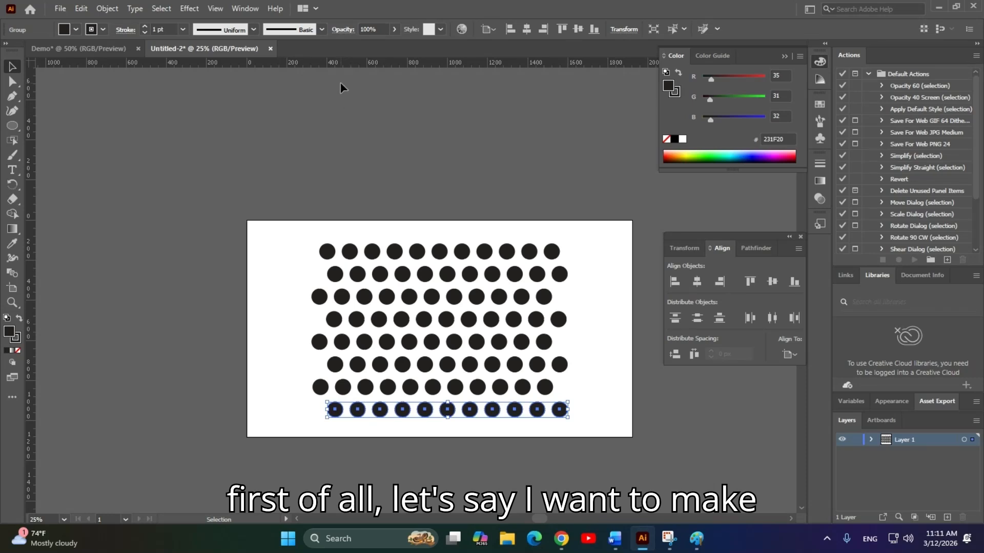
Select all the staggered rows, apply Horizontal Align Center to them and deselect.
{"action": "left_click_drag", "start_coordinate": [271, 221], "coordinate": [600, 461]}
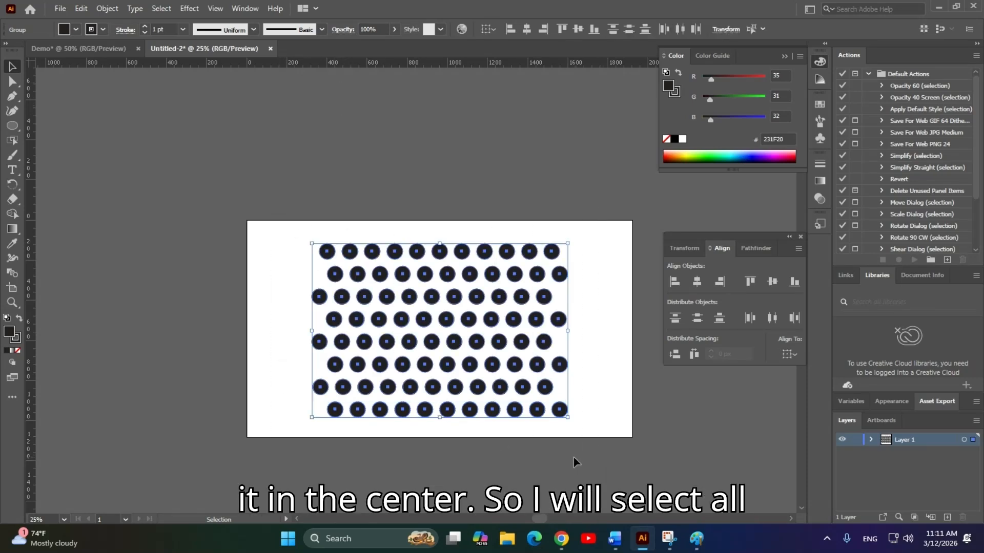
{"action": "left_click", "coordinate": [702, 283]}
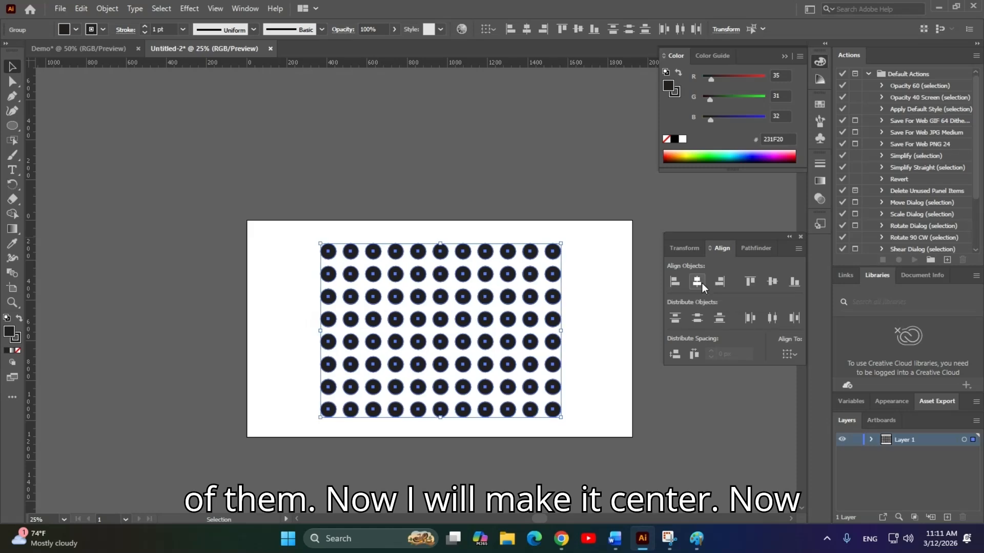
{"action": "left_click", "coordinate": [598, 281]}
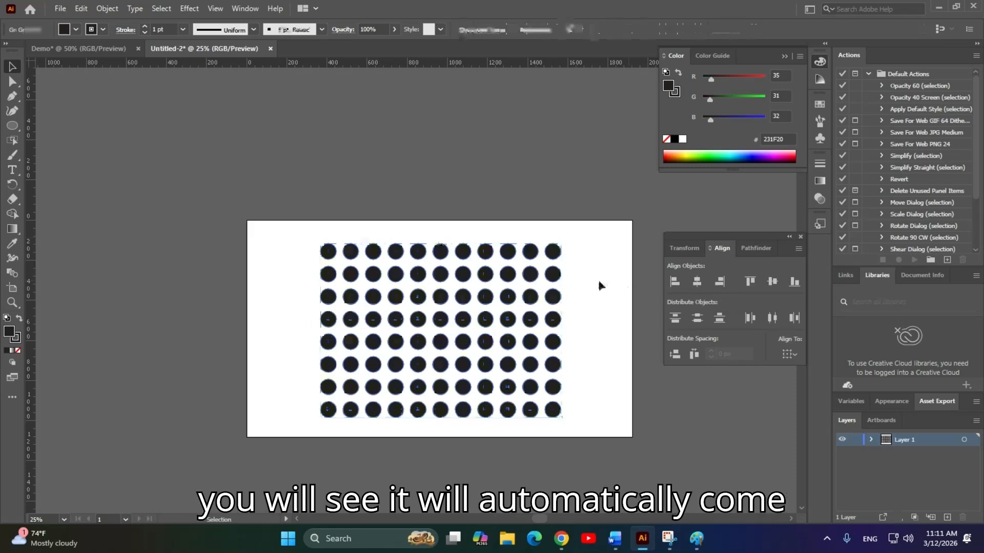
Move the second row up and the third to fifth rows down to give the rows uneven vertical spacing.
{"action": "scroll", "coordinate": [468, 319], "scroll_direction": "up", "scroll_amount": 3}
{"action": "left_click_drag", "start_coordinate": [259, 284], "coordinate": [349, 347]}
{"action": "left_click_drag", "start_coordinate": [242, 282], "coordinate": [246, 267]}
{"action": "mouse_move", "coordinate": [248, 349]}
{"action": "left_mouse_down"}
{"action": "mouse_move", "coordinate": [248, 332]}
{"action": "mouse_move", "coordinate": [254, 367]}
{"action": "left_mouse_up"}
{"action": "key", "text": "ctrl+0"}
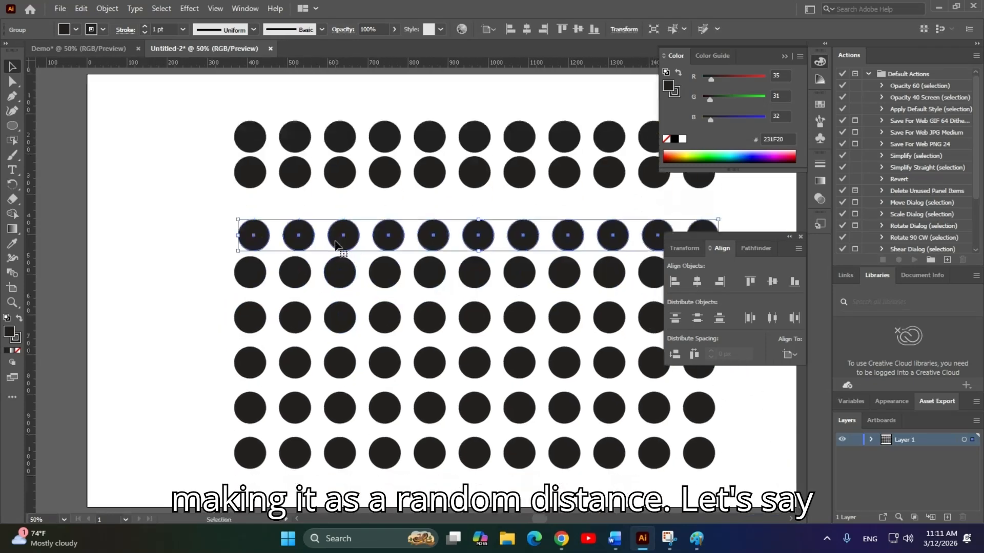
{"action": "left_click_drag", "start_coordinate": [252, 314], "coordinate": [254, 277]}
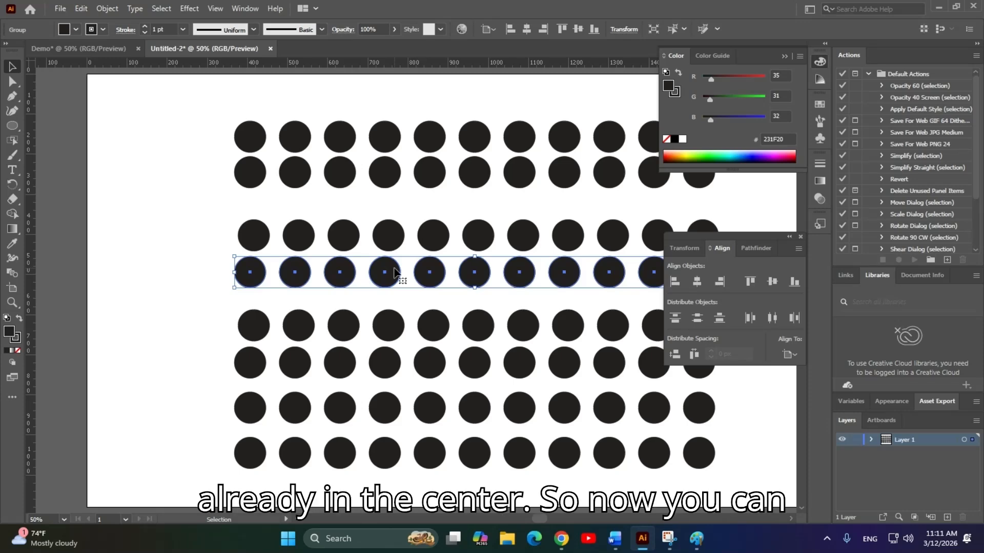
{"action": "left_click_drag", "start_coordinate": [392, 274], "coordinate": [390, 280]}
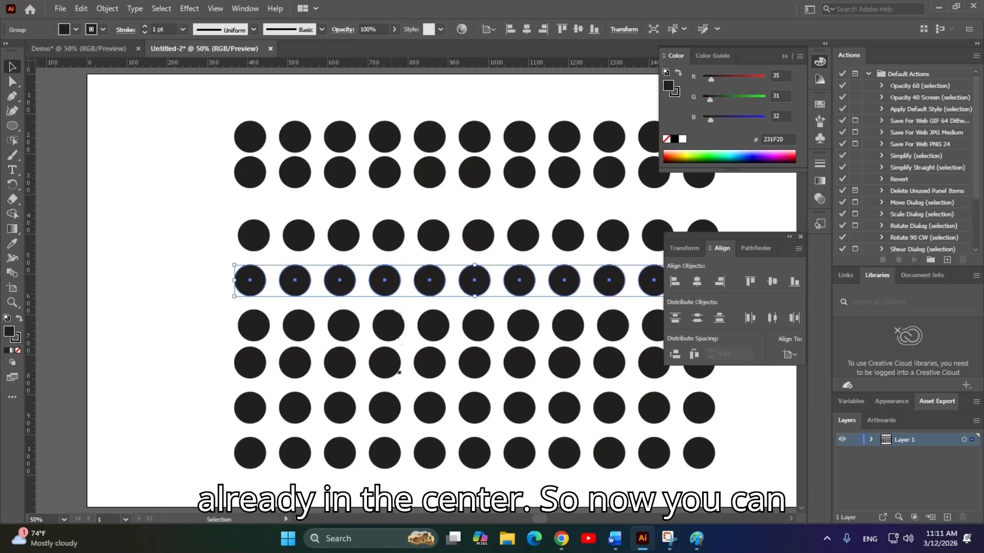
Shift the bottom row slightly sideways and upward, then select all eight rows and apply Vertical Distribute Center.
{"action": "left_click", "coordinate": [385, 456]}
{"action": "mouse_move", "coordinate": [383, 456]}
{"action": "left_mouse_down"}
{"action": "mouse_move", "coordinate": [380, 445]}
{"action": "mouse_move", "coordinate": [393, 451]}
{"action": "left_mouse_up"}
{"action": "key", "text": "ctrl+minus"}
{"action": "left_click_drag", "start_coordinate": [240, 232], "coordinate": [569, 432]}
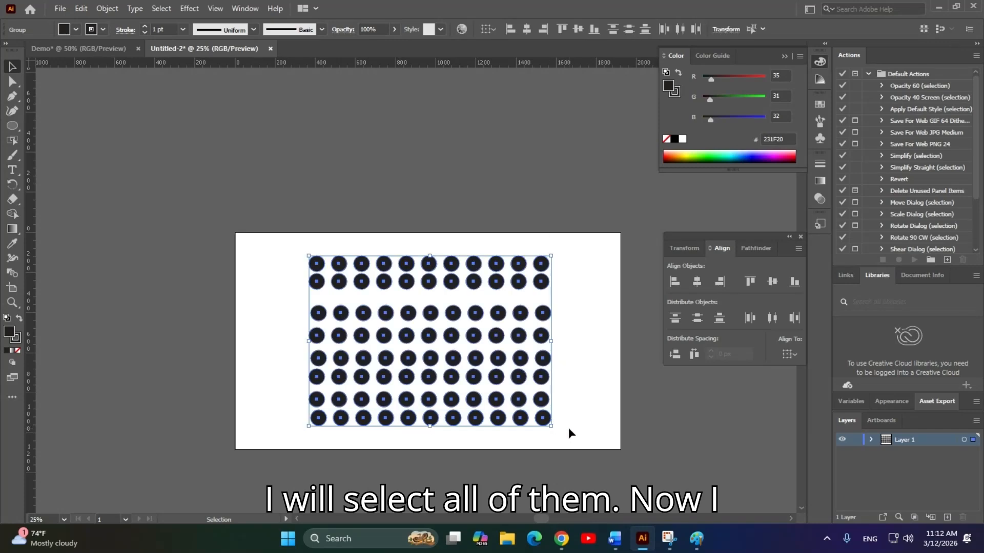
{"action": "left_click", "coordinate": [698, 318]}
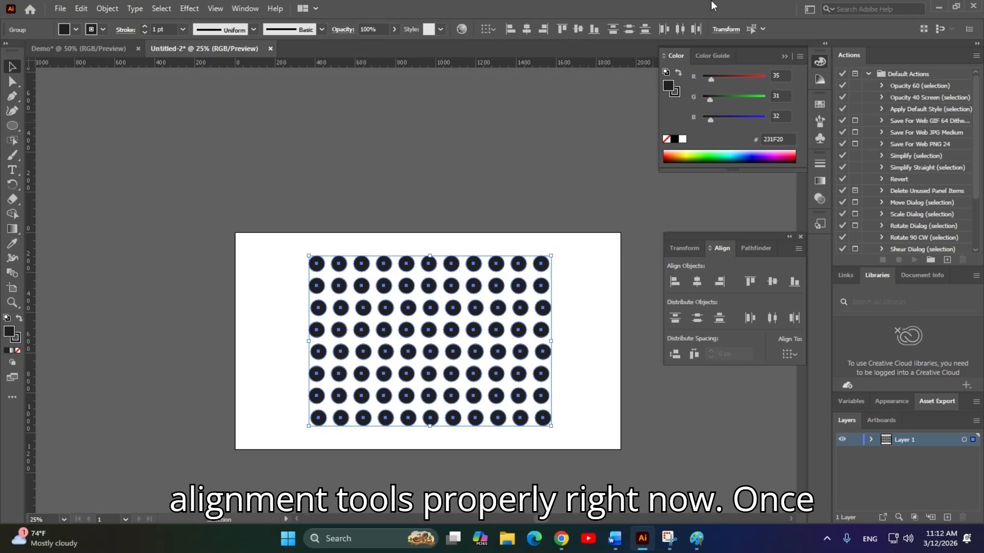
Select all eight rows of circles, check their staggered edges and apply Horizontal Align Left.
{"action": "left_click", "coordinate": [609, 228]}
{"action": "left_click_drag", "start_coordinate": [589, 241], "coordinate": [177, 491]}
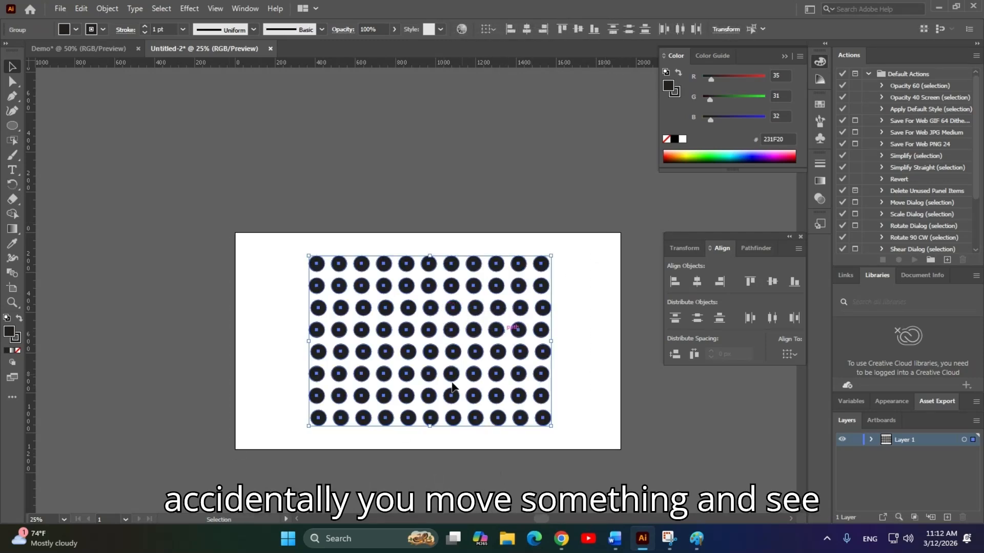
{"action": "scroll", "coordinate": [439, 396], "scroll_direction": "up", "scroll_amount": 1}
{"action": "left_click_drag", "start_coordinate": [328, 381], "coordinate": [362, 375]}
{"action": "scroll", "coordinate": [304, 370], "scroll_direction": "up", "scroll_amount": 1}
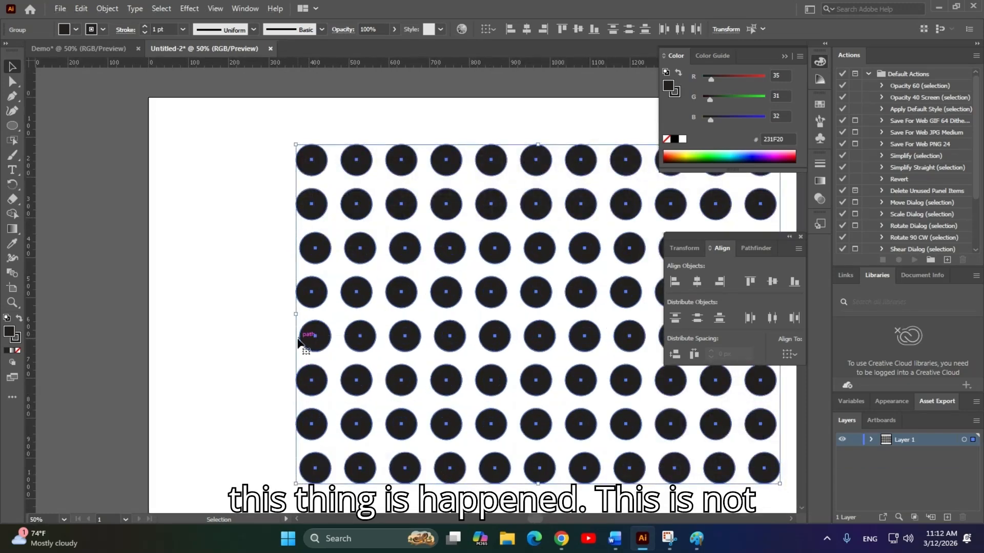
{"action": "scroll", "coordinate": [419, 359], "scroll_direction": "down", "scroll_amount": 2}
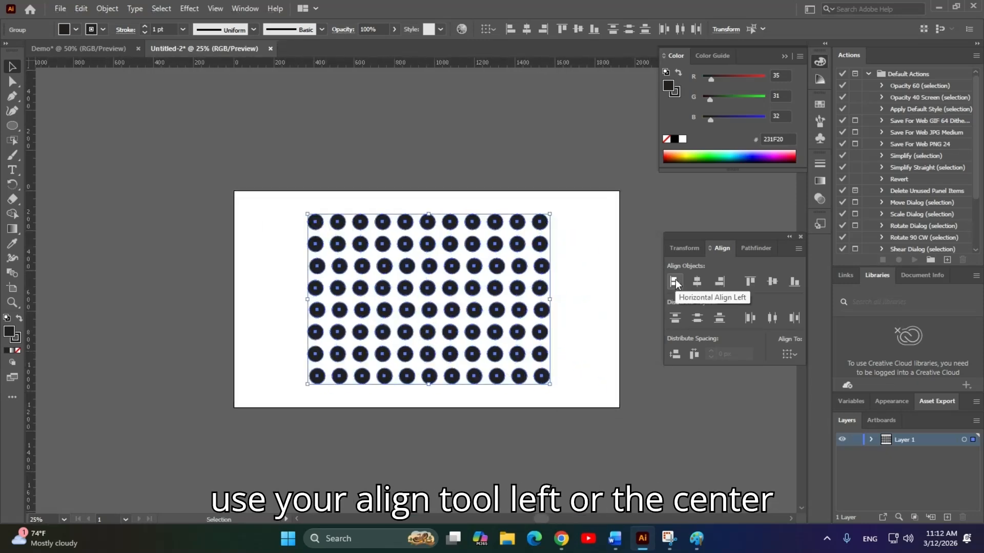
{"action": "left_click", "coordinate": [674, 282]}
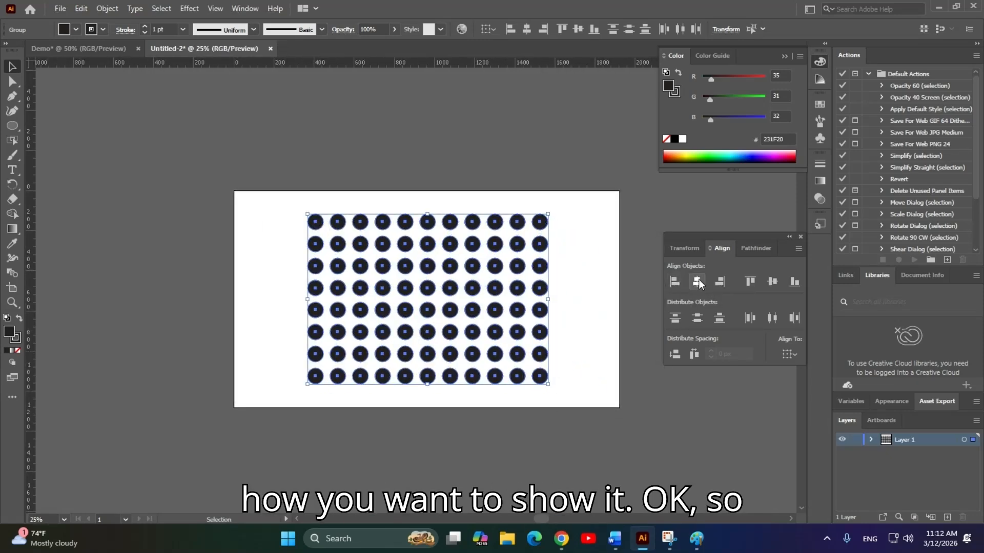
Scale all the circle rows down around their centre to about two thirds of their size and deselect.
{"action": "left_click", "coordinate": [624, 254]}
{"action": "key", "text": "ctrl+a"}
{"action": "left_click_drag", "start_coordinate": [548, 384], "coordinate": [533, 356]}
{"action": "left_click", "coordinate": [564, 297]}
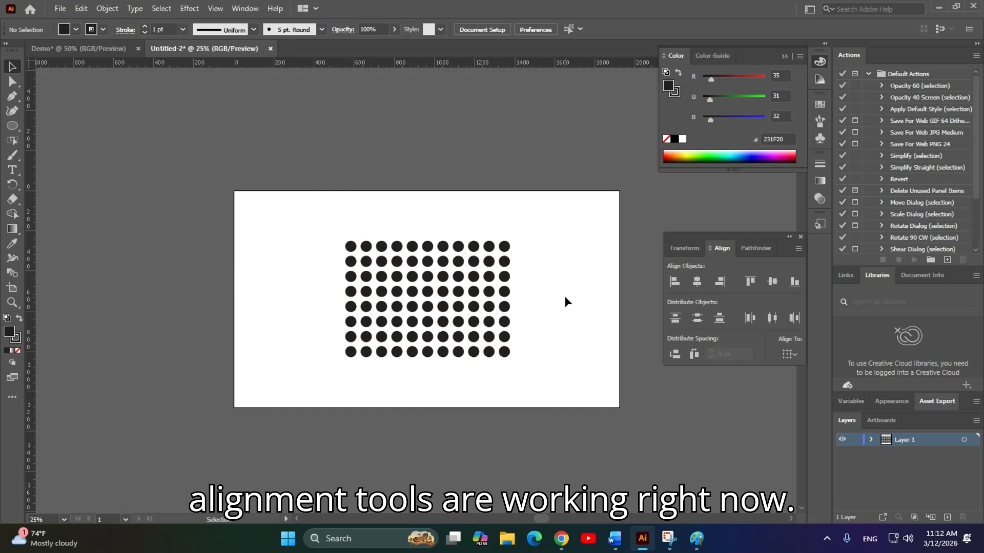
Select all the rows of circles and group them into one object.
{"action": "left_click", "coordinate": [441, 290]}
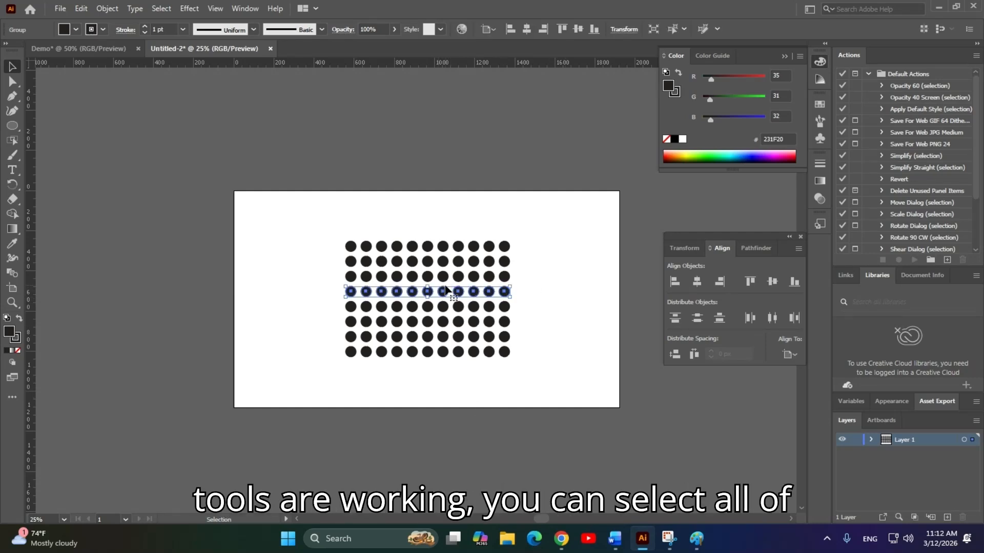
{"action": "left_click_drag", "start_coordinate": [301, 211], "coordinate": [308, 174]}
{"action": "left_click", "coordinate": [610, 398]}
{"action": "key", "text": "v"}
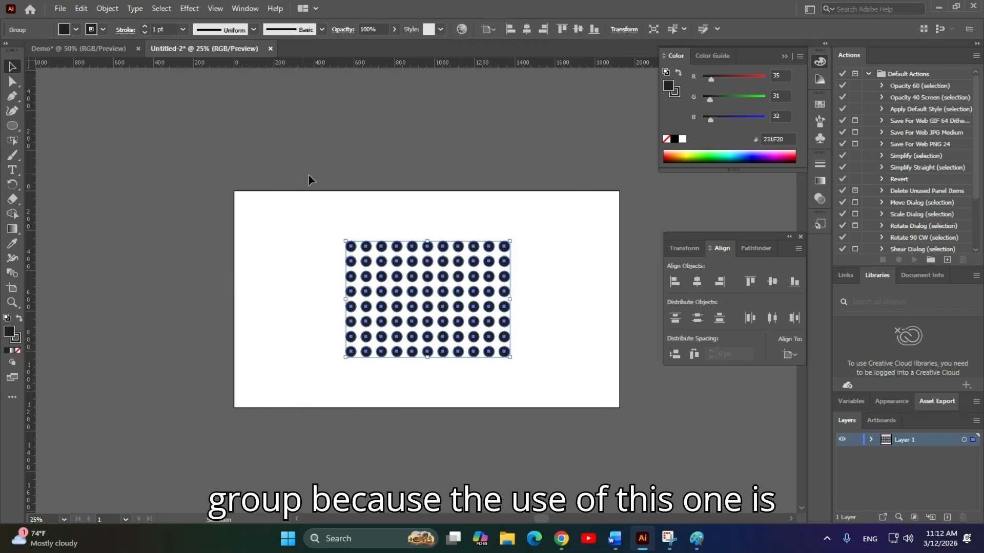
Switch to the Demo document and select the hexagon logo group above the Hexora text.
{"action": "left_click", "coordinate": [79, 49]}
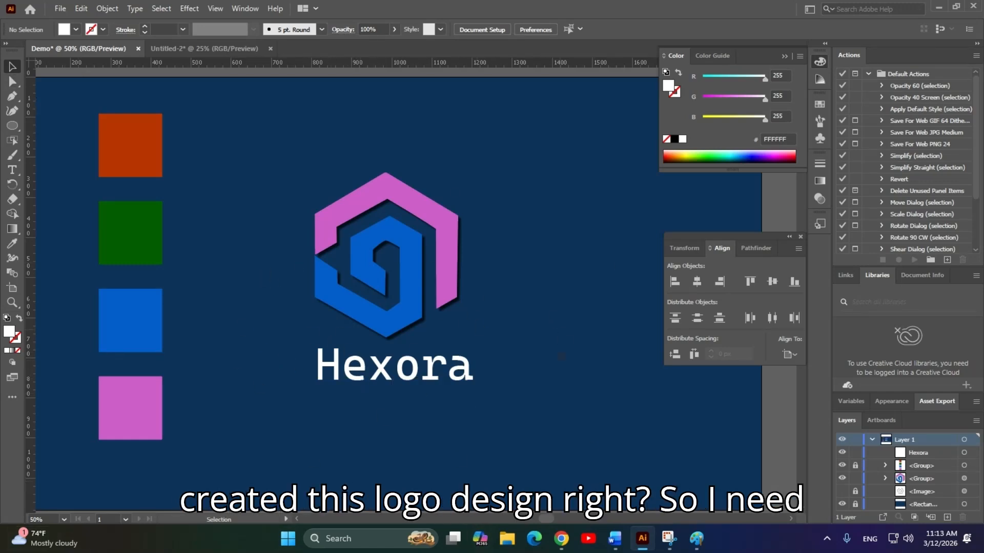
{"action": "scroll", "coordinate": [554, 336], "scroll_direction": "up", "scroll_amount": 1}
{"action": "left_click", "coordinate": [476, 388]}
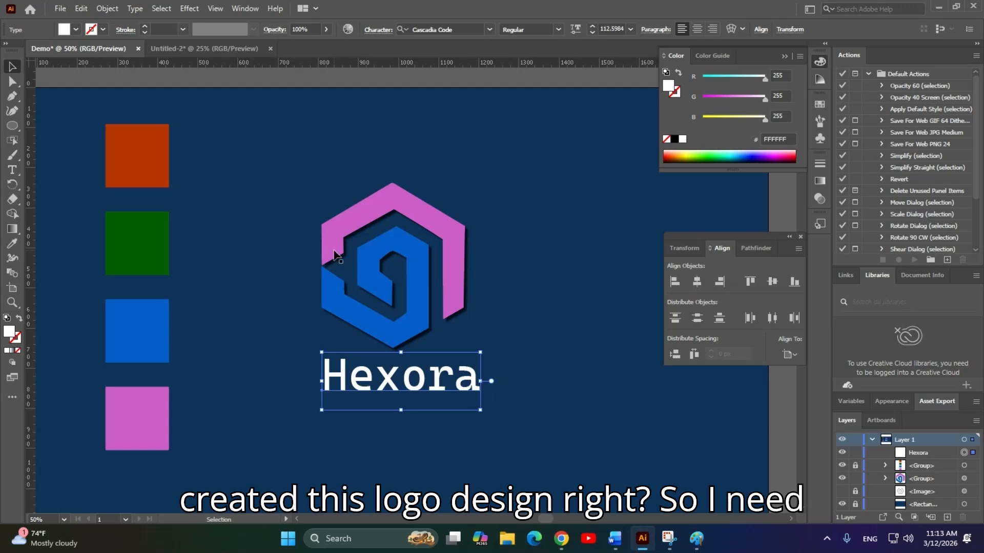
{"action": "left_click", "coordinate": [406, 213]}
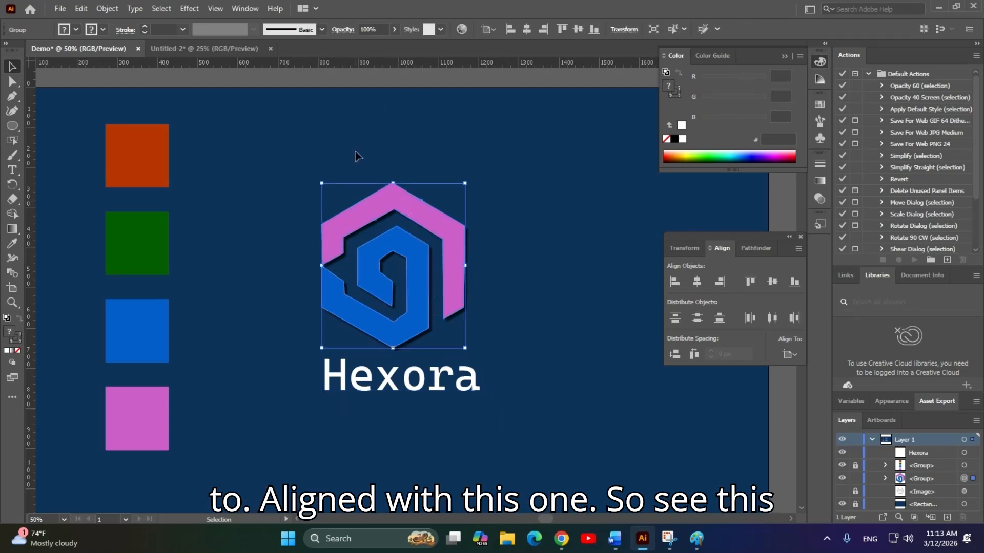
{"action": "mouse_move", "coordinate": [395, 197]}
{"action": "left_mouse_down"}
{"action": "mouse_move", "coordinate": [404, 179]}
{"action": "mouse_move", "coordinate": [399, 187]}
{"action": "left_mouse_up"}
{"action": "key", "text": "ctrl+z"}
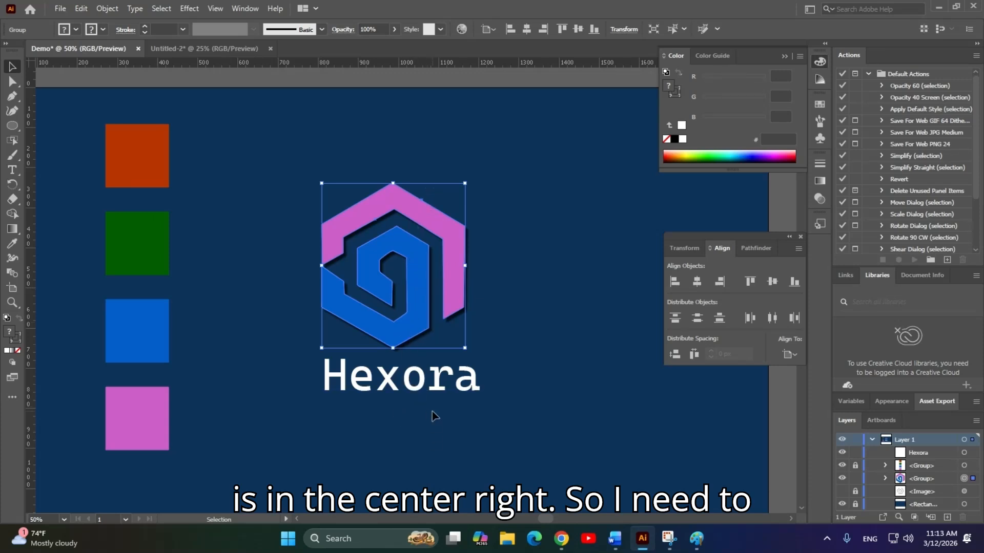
Add the Hexora text to the selected logo, apply Horizontal Align Center to both and deselect.
{"action": "left_click_drag", "start_coordinate": [476, 417], "coordinate": [514, 403]}
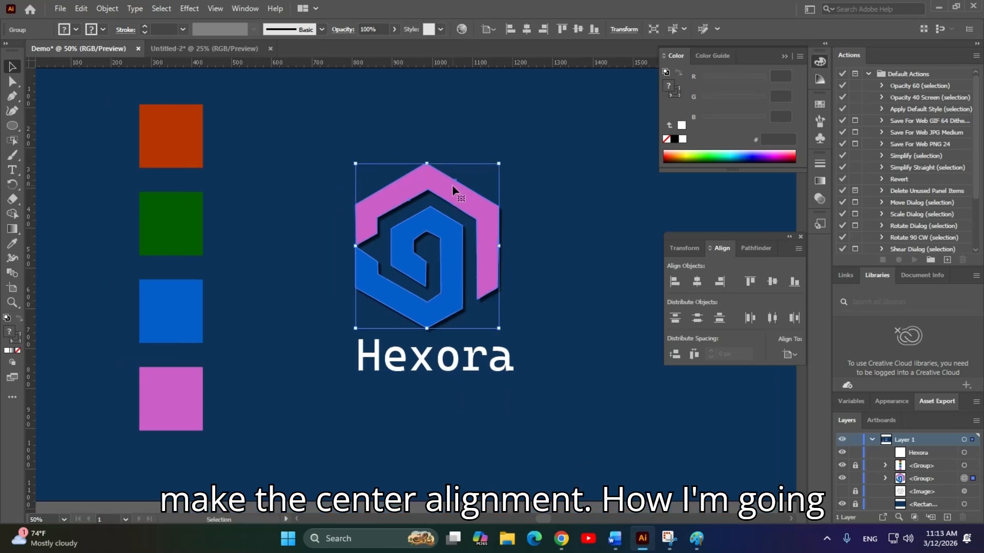
{"action": "left_click", "coordinate": [428, 363], "text": "shift"}
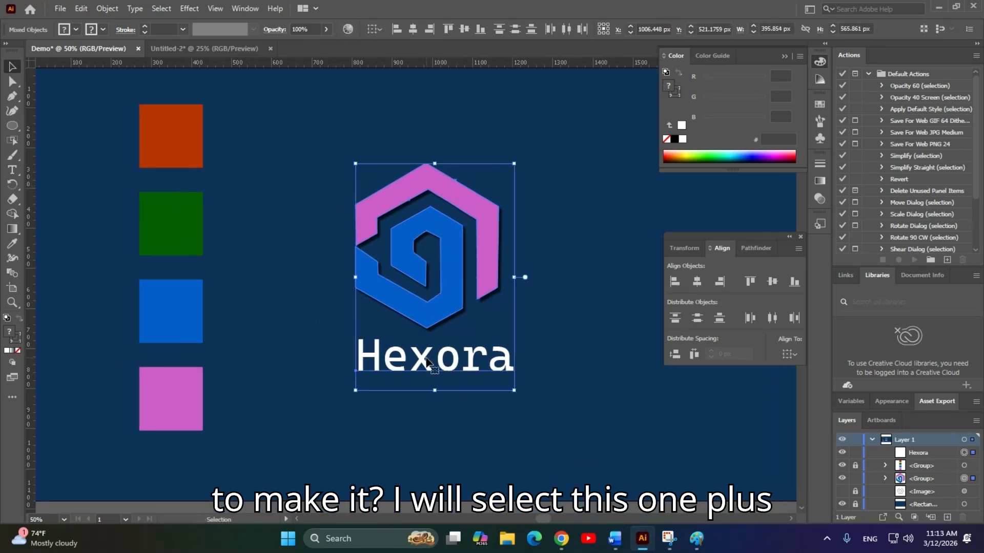
{"action": "left_click", "coordinate": [696, 282]}
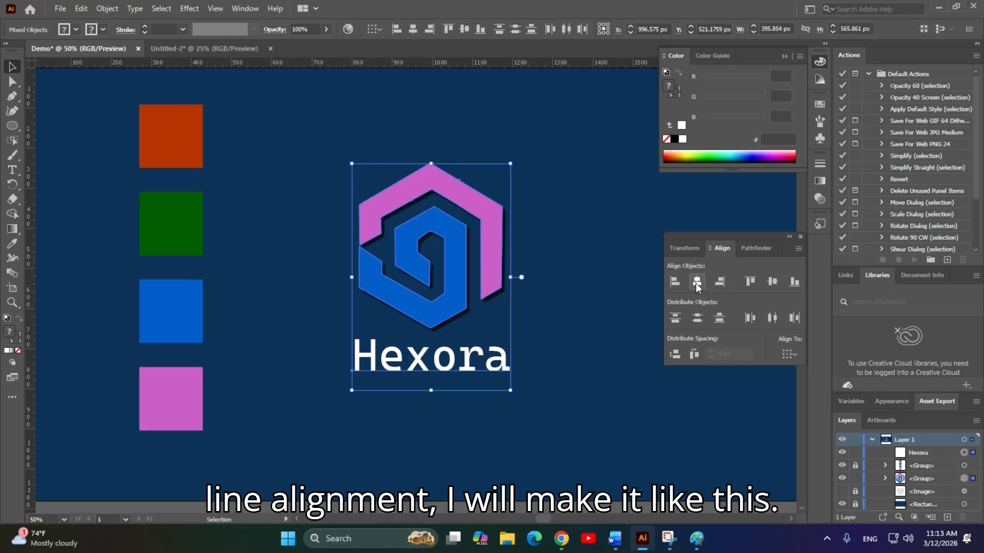
{"action": "left_click", "coordinate": [567, 307]}
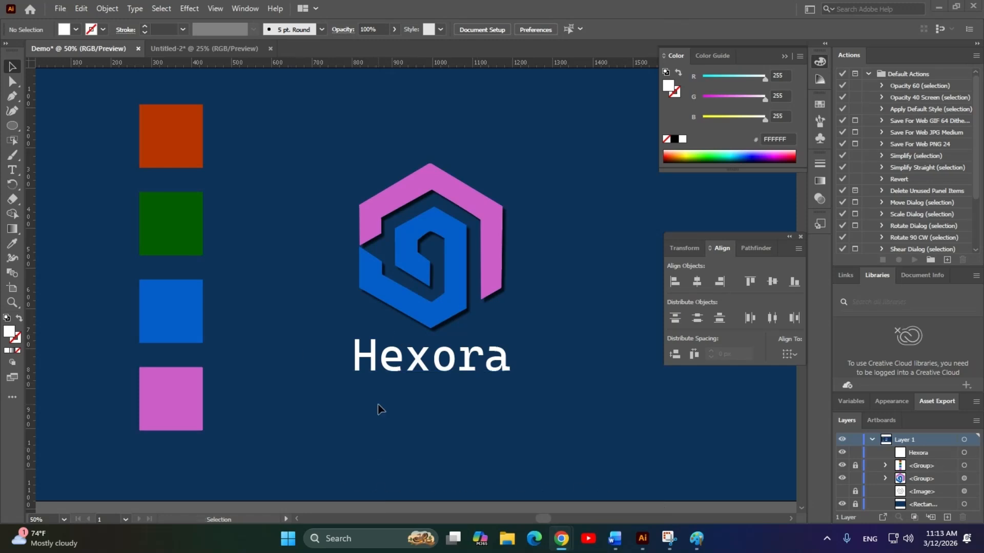
Add the tagline text "Create. Design. Inspire" below the Hexora name.
{"action": "key", "text": "t"}
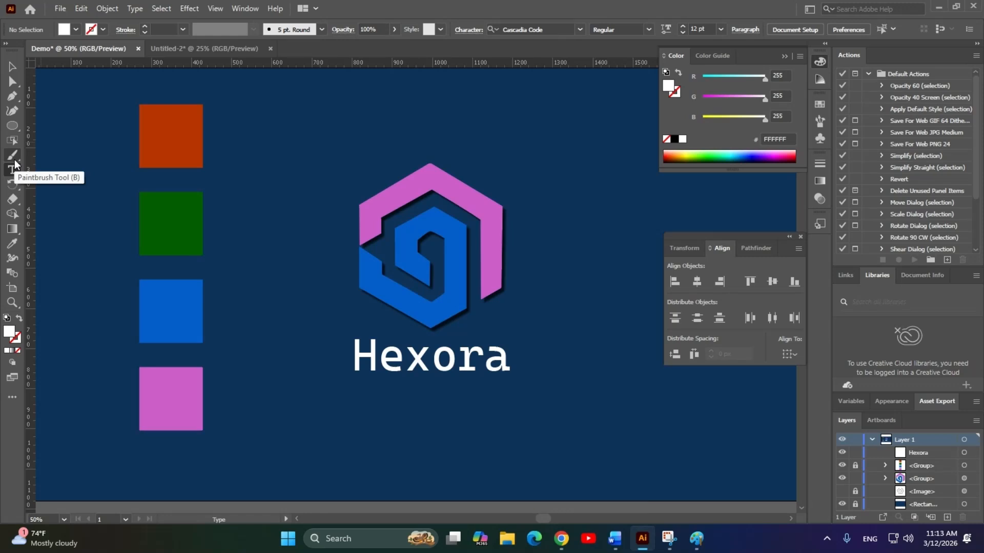
{"action": "left_click", "coordinate": [387, 415]}
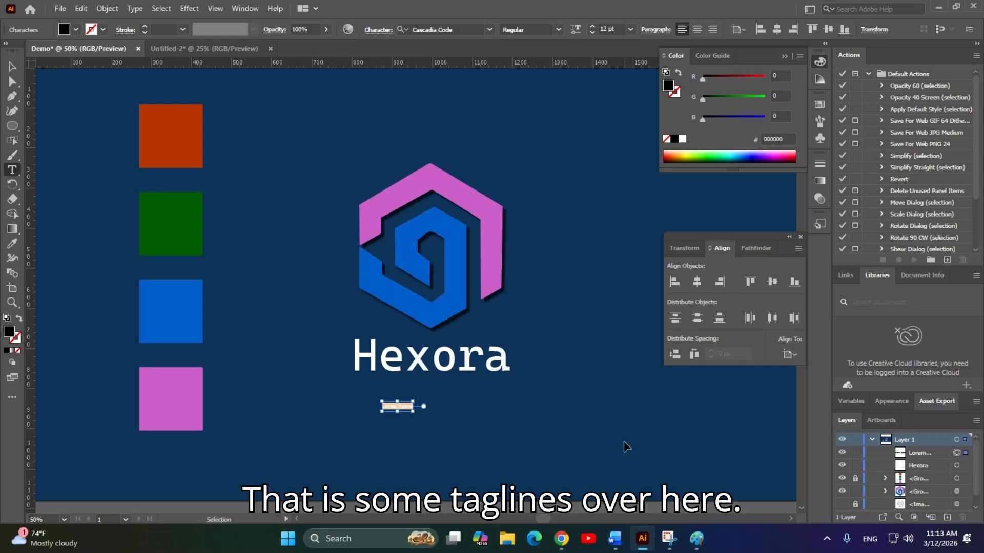
{"action": "type", "text": "Create. Design. Inspire"}
{"action": "key", "text": "Escape"}
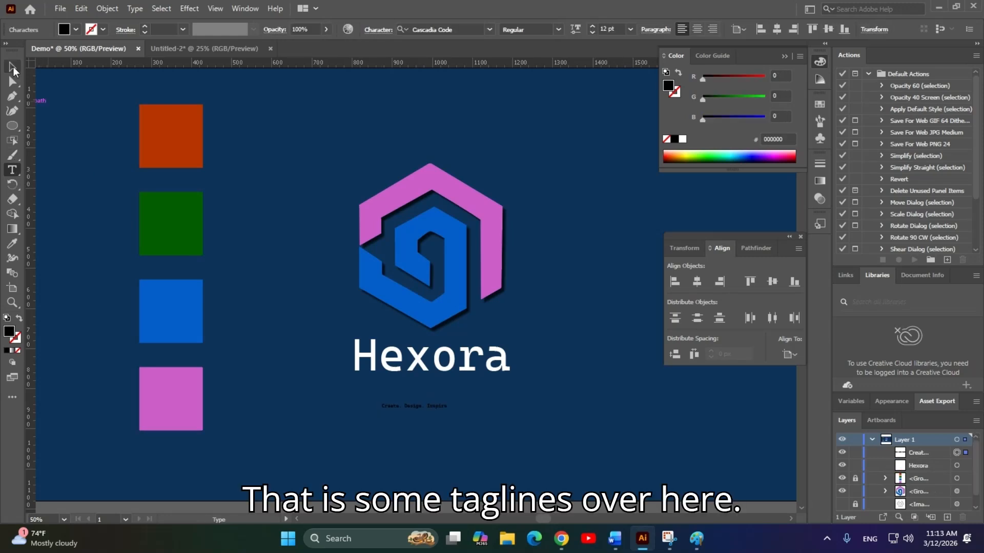
Change the tagline's fill colour to red with an R value of 244.
{"action": "left_click", "coordinate": [13, 66]}
{"action": "scroll", "coordinate": [486, 444], "scroll_direction": "up", "scroll_amount": 1}
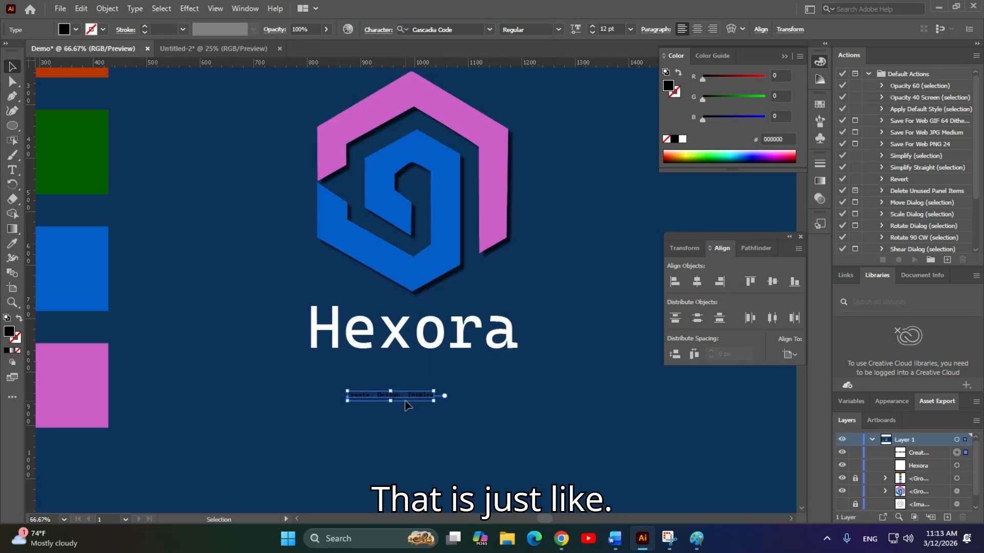
{"action": "left_click", "coordinate": [762, 77]}
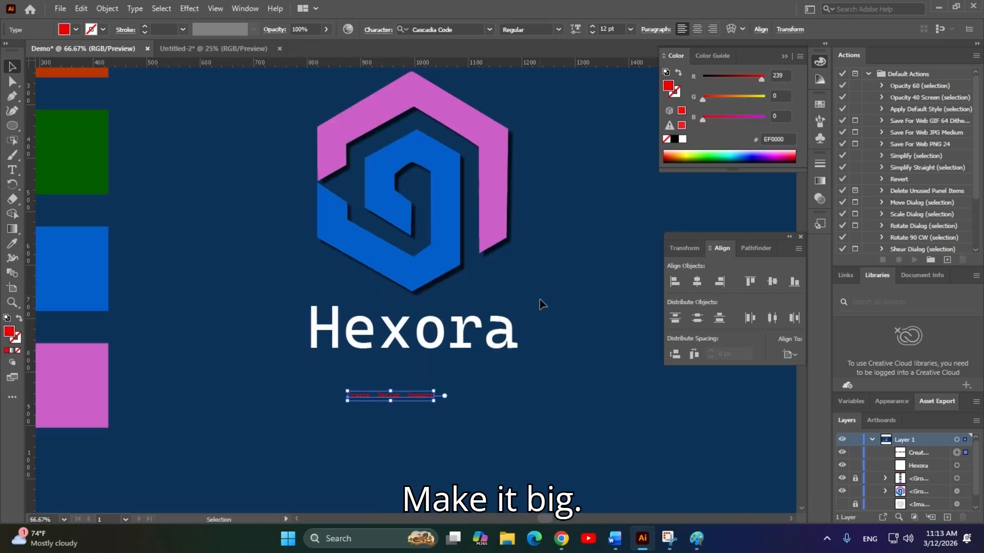
{"action": "double_click", "coordinate": [405, 393]}
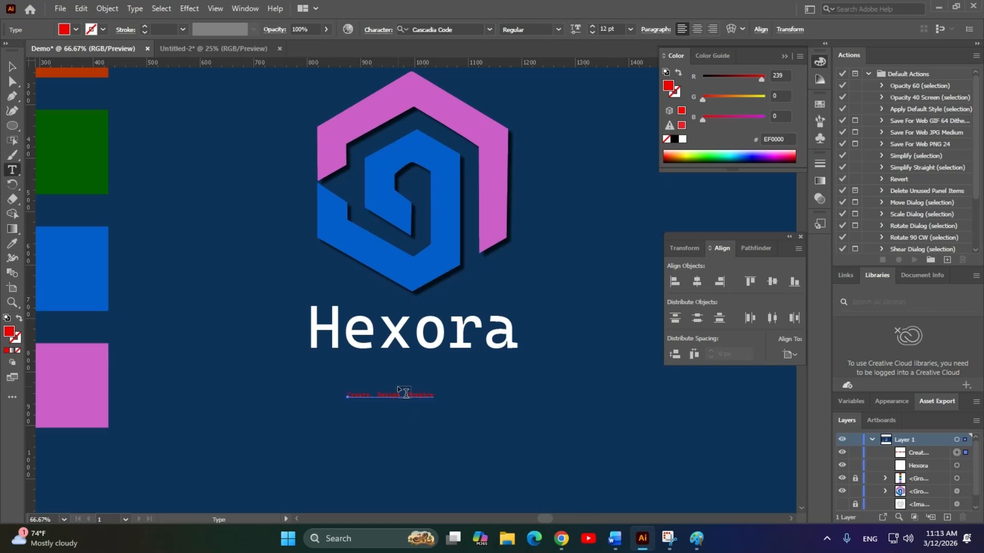
{"action": "key", "text": "Escape"}
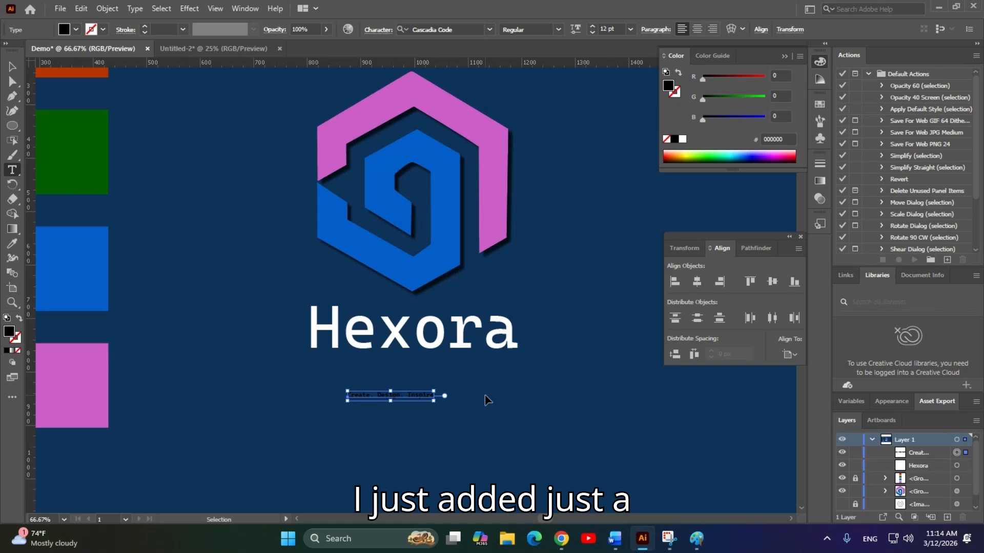
{"action": "left_click_drag", "start_coordinate": [736, 77], "coordinate": [763, 76]}
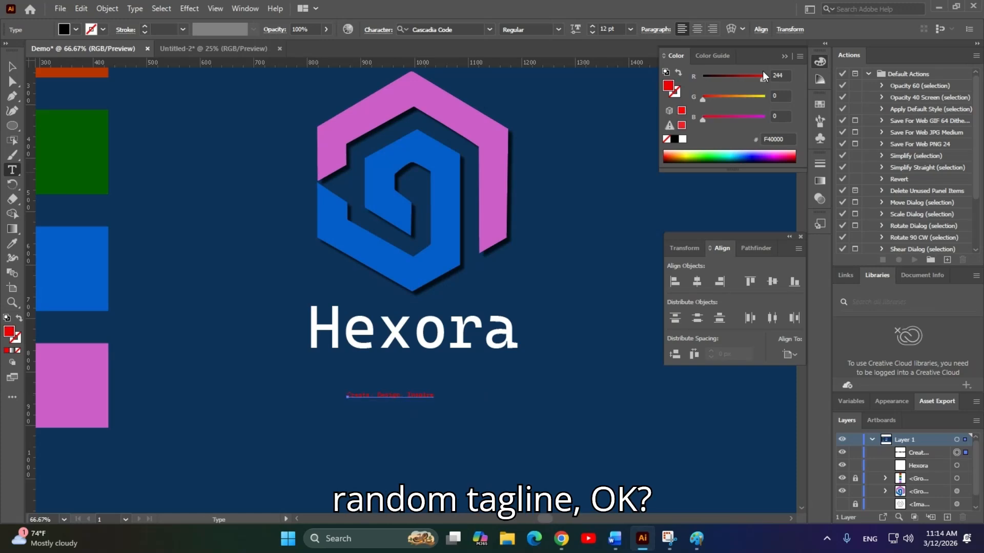
Set the whole tagline's font size to 36 pt and move it directly under the Hexora name.
{"action": "left_click_drag", "start_coordinate": [370, 395], "coordinate": [390, 395]}
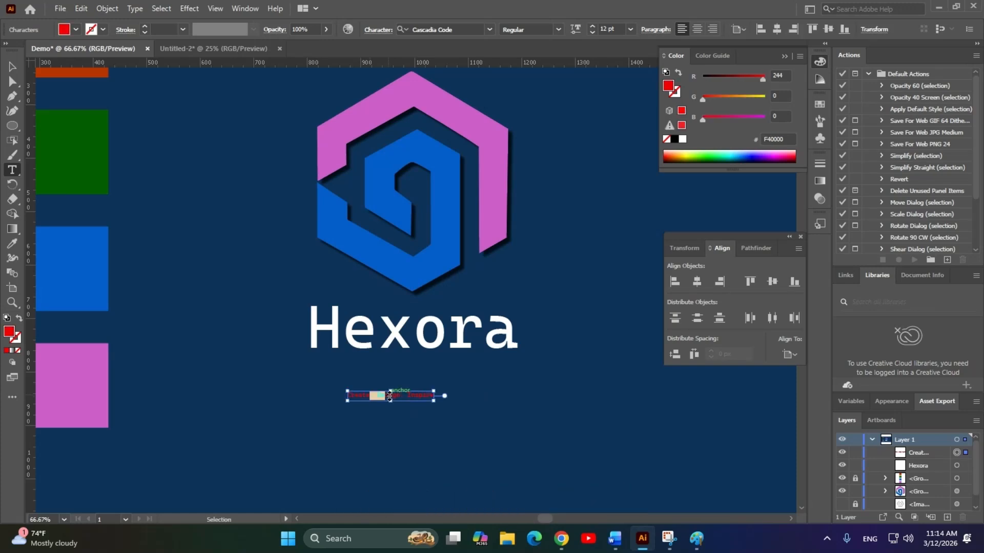
{"action": "key", "text": "ctrl+a"}
{"action": "key", "text": "ctrl+t"}
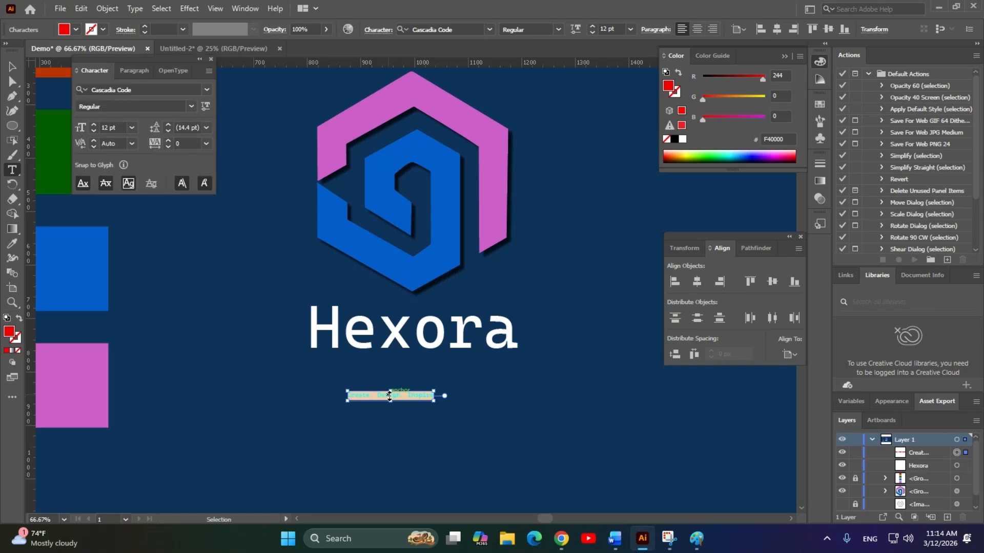
{"action": "left_click", "coordinate": [132, 128]}
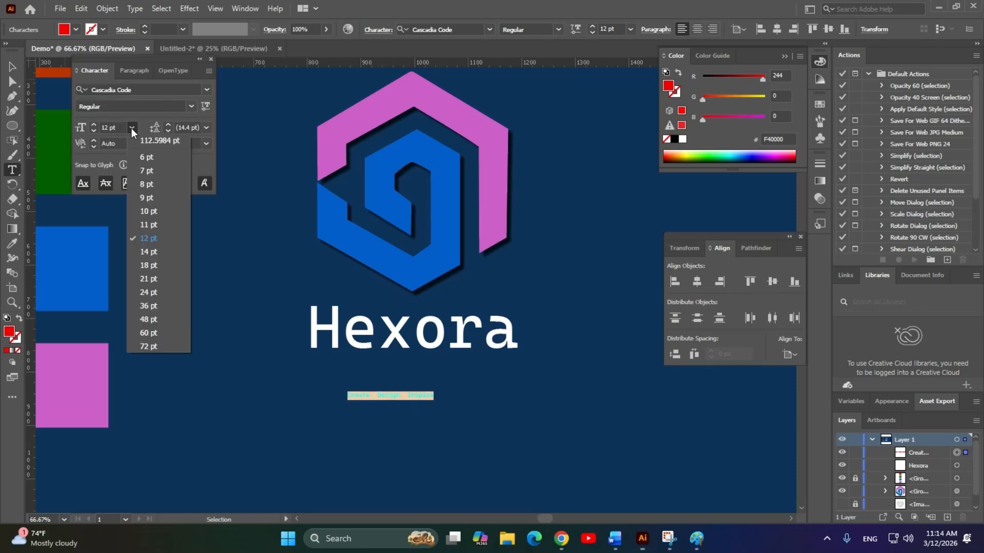
{"action": "left_click", "coordinate": [151, 306]}
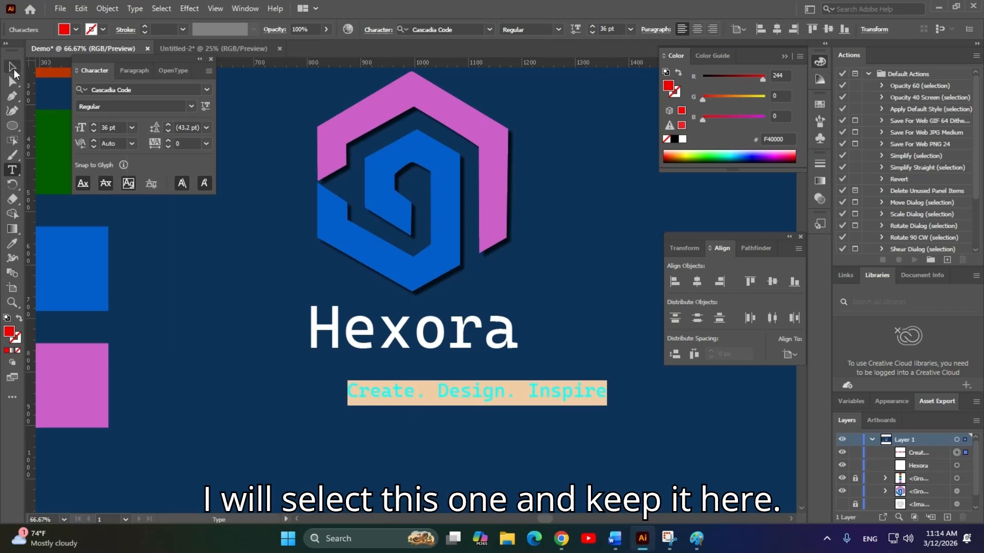
{"action": "left_click", "coordinate": [12, 66]}
{"action": "left_click_drag", "start_coordinate": [477, 397], "coordinate": [418, 370]}
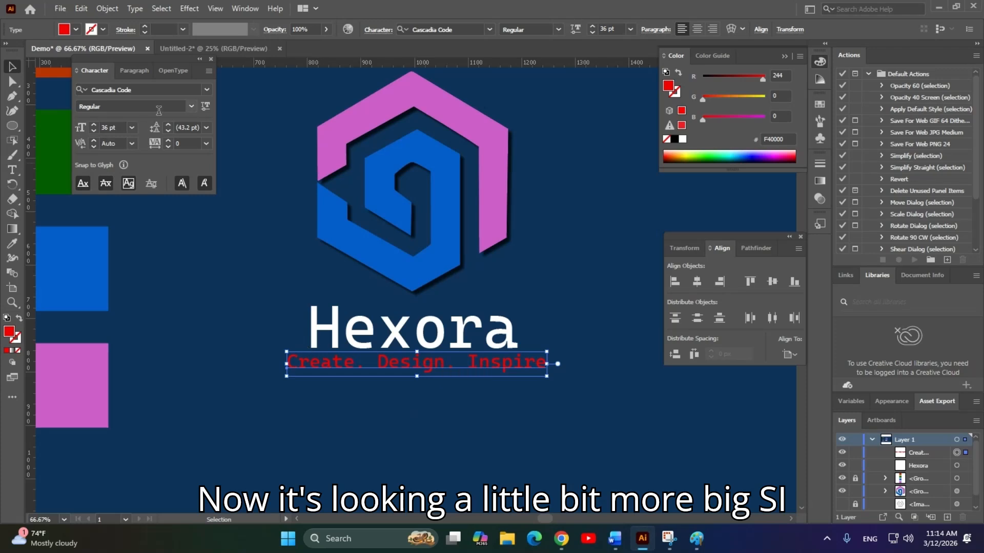
Set the tagline's font size to 24 pt and scale it up slightly around its centre.
{"action": "left_click", "coordinate": [132, 127]}
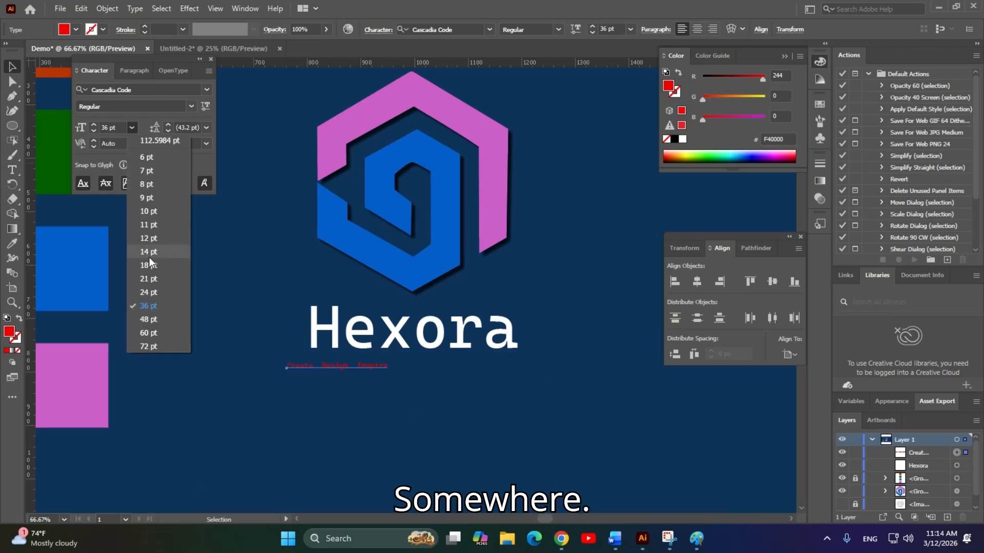
{"action": "left_click", "coordinate": [144, 293]}
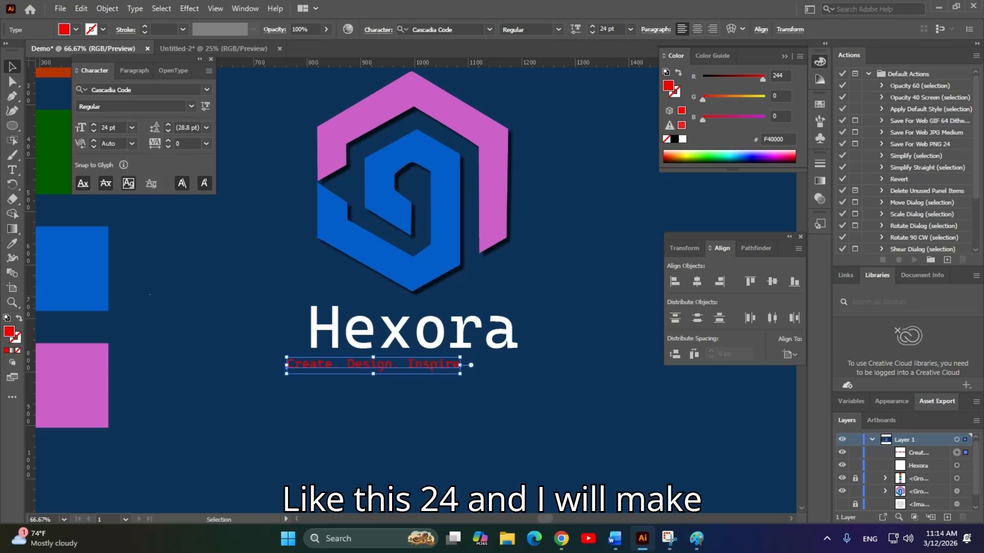
{"action": "scroll", "coordinate": [454, 379], "scroll_direction": "up", "scroll_amount": 2}
{"action": "left_click_drag", "start_coordinate": [544, 433], "coordinate": [569, 445]}
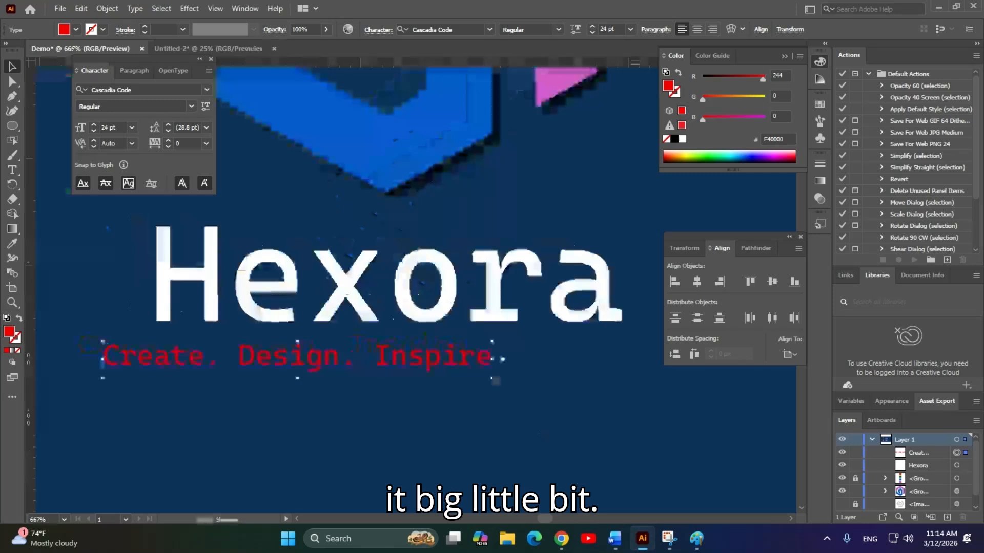
{"action": "left_click_drag", "start_coordinate": [495, 381], "coordinate": [513, 390]}
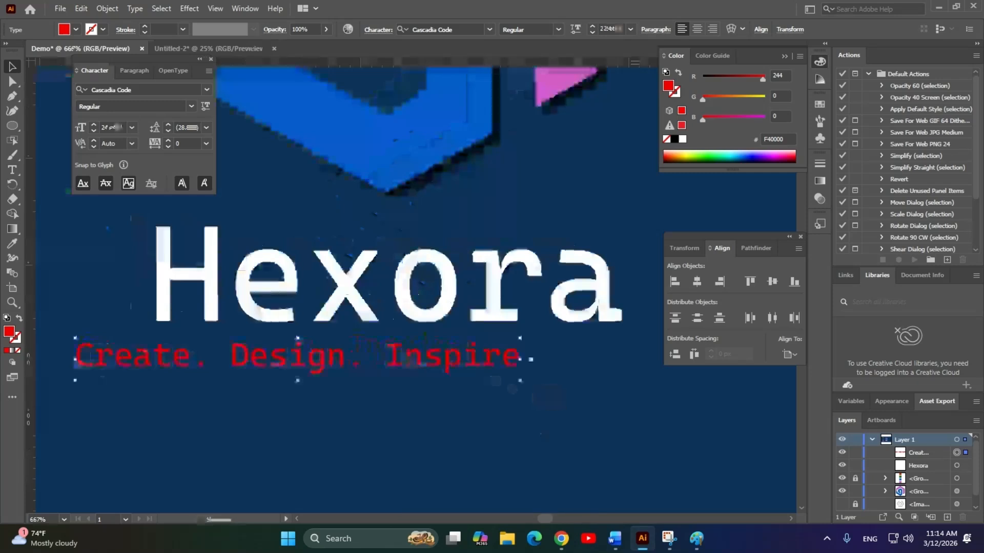
Move the tagline sideways until it sits roughly centred beneath the Hexora name, and deselect it.
{"action": "left_click_drag", "start_coordinate": [417, 357], "coordinate": [503, 357]}
{"action": "scroll", "coordinate": [470, 413], "scroll_direction": "down", "scroll_amount": 2}
{"action": "left_click", "coordinate": [591, 468]}
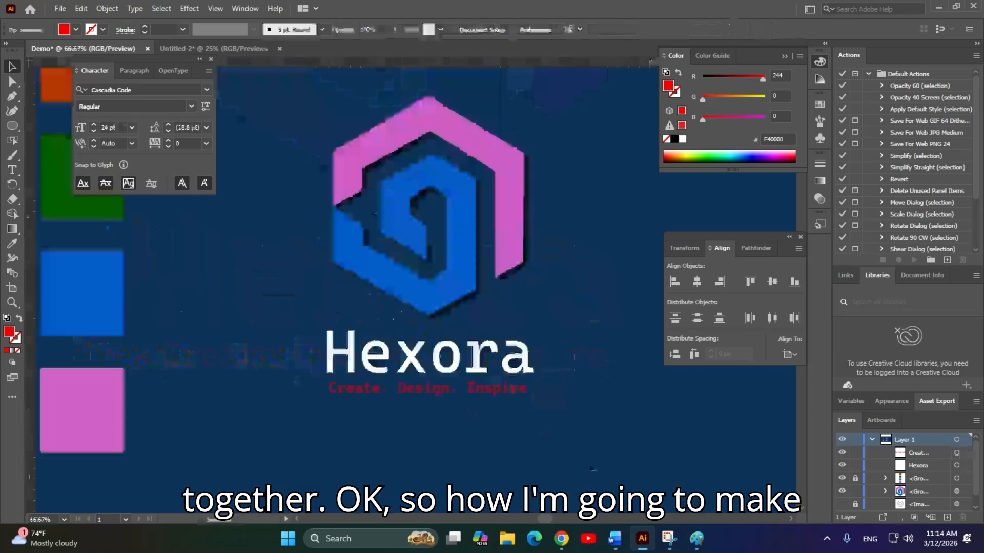
Select the logo, the Hexora name and the tagline, align their horizontal centres, and deselect them.
{"action": "left_click_drag", "start_coordinate": [482, 437], "coordinate": [468, 459]}
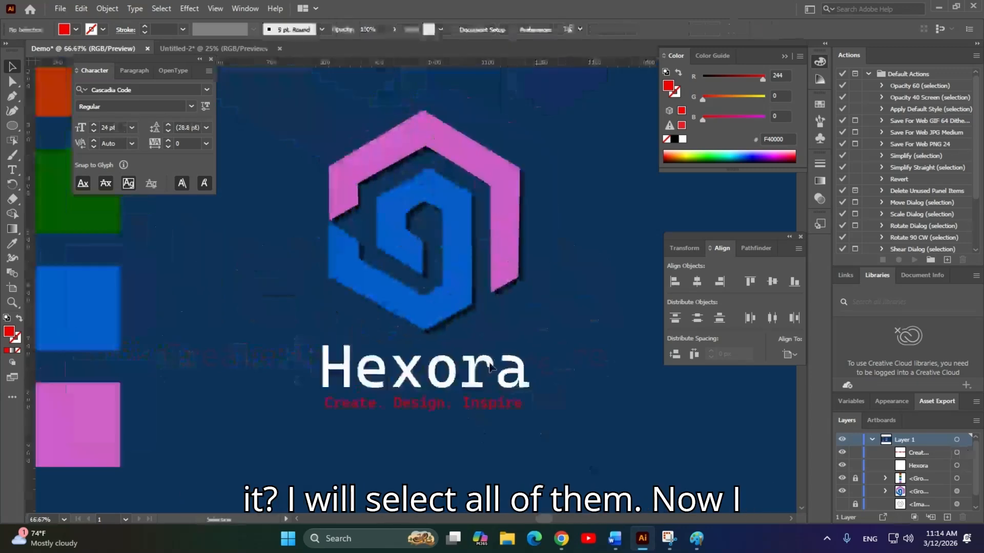
{"action": "key", "text": "ctrl+a"}
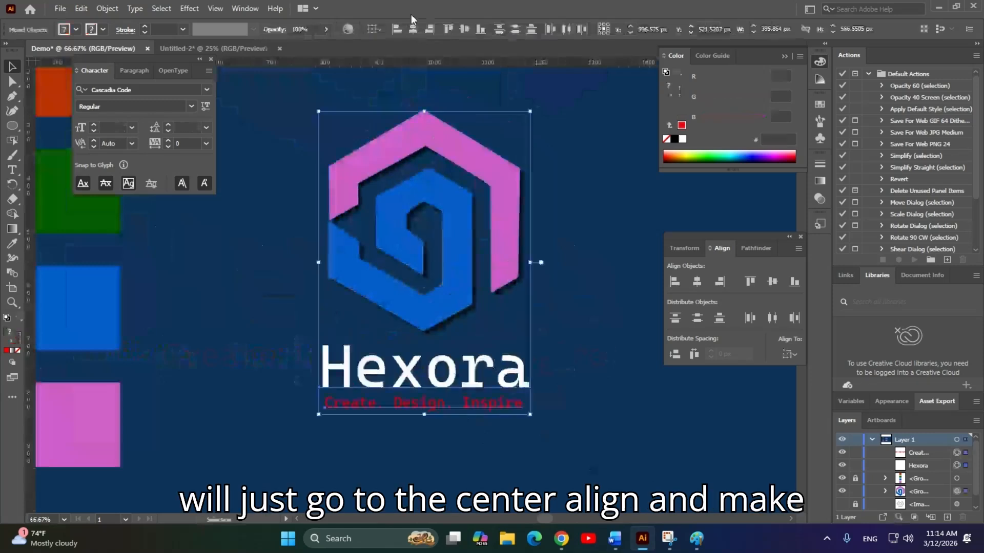
{"action": "left_click", "coordinate": [415, 29]}
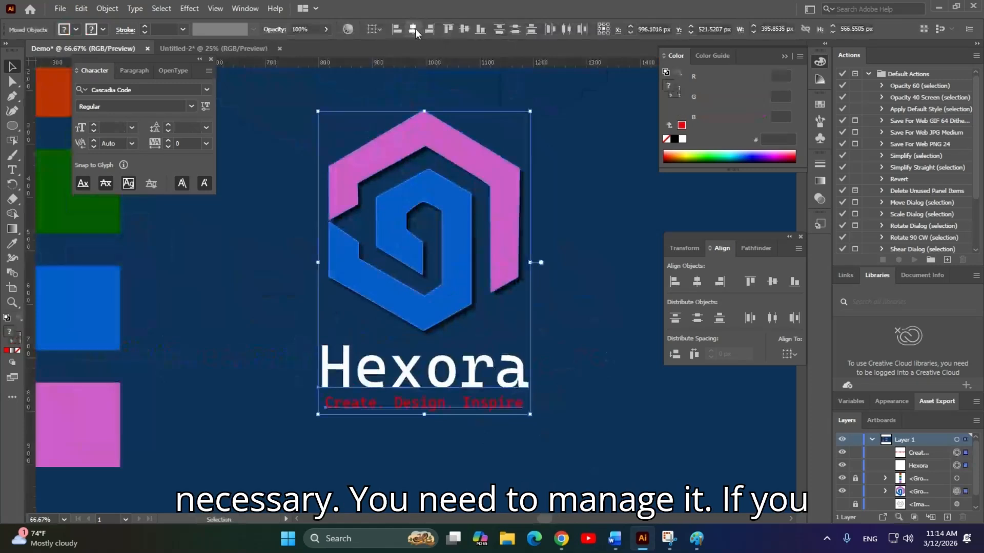
{"action": "key", "text": "alt+Tab"}
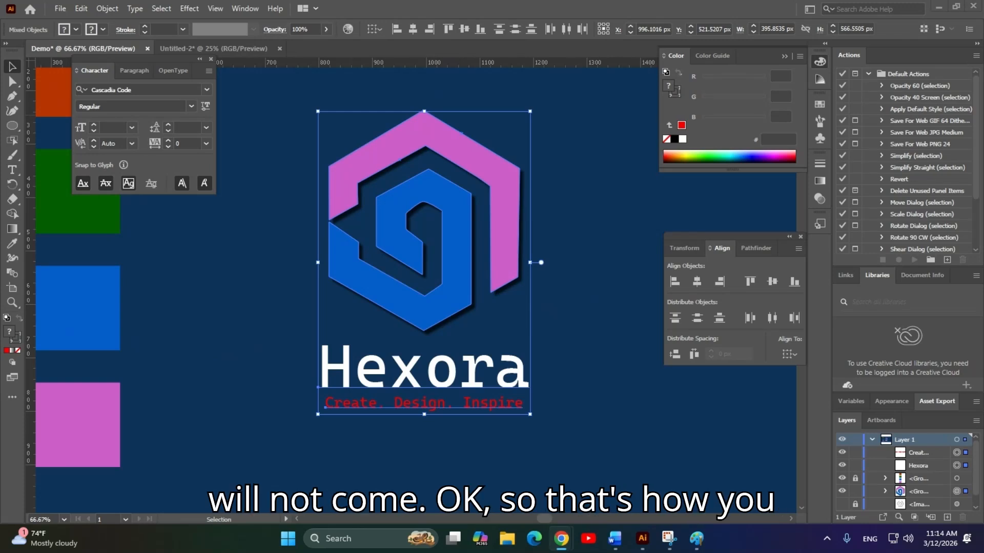
{"action": "left_click", "coordinate": [599, 377]}
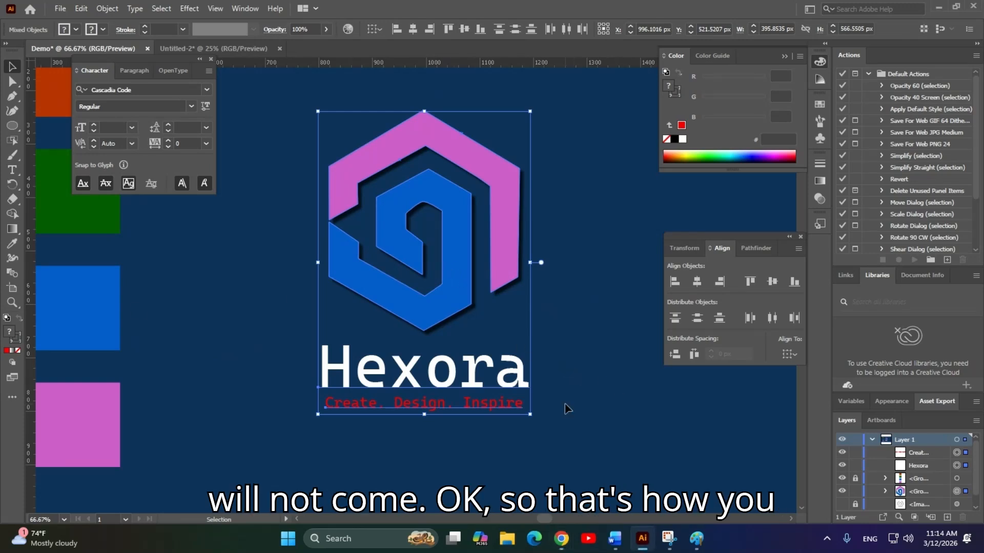
{"action": "left_click", "coordinate": [525, 438]}
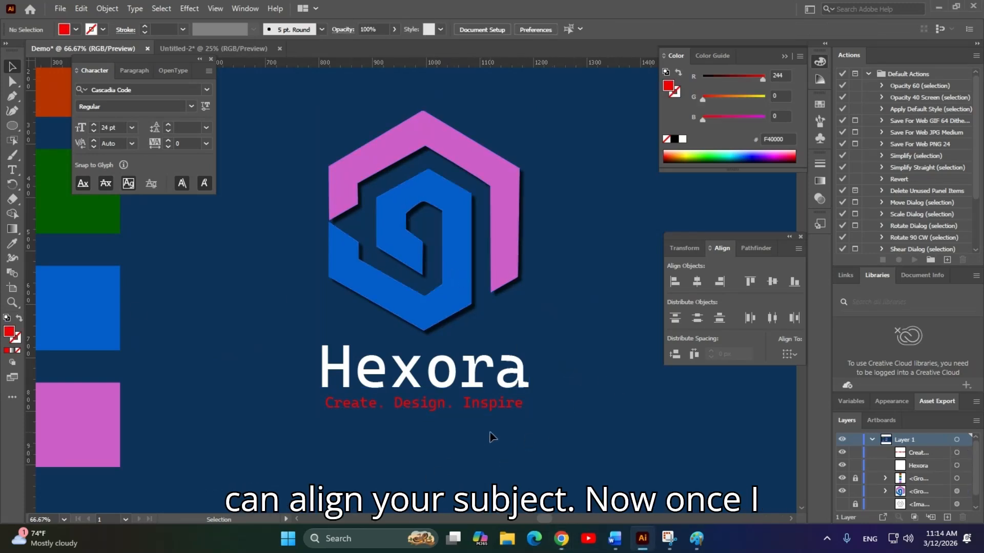
Examine the spacing between the Hexora name and the tagline up close.
{"action": "left_click_drag", "start_coordinate": [303, 108], "coordinate": [580, 457]}
{"action": "left_click", "coordinate": [588, 457]}
{"action": "scroll", "coordinate": [588, 456], "scroll_direction": "up", "scroll_amount": 1}
{"action": "key", "text": "space"}
{"action": "left_click_drag", "start_coordinate": [508, 425], "coordinate": [577, 417]}
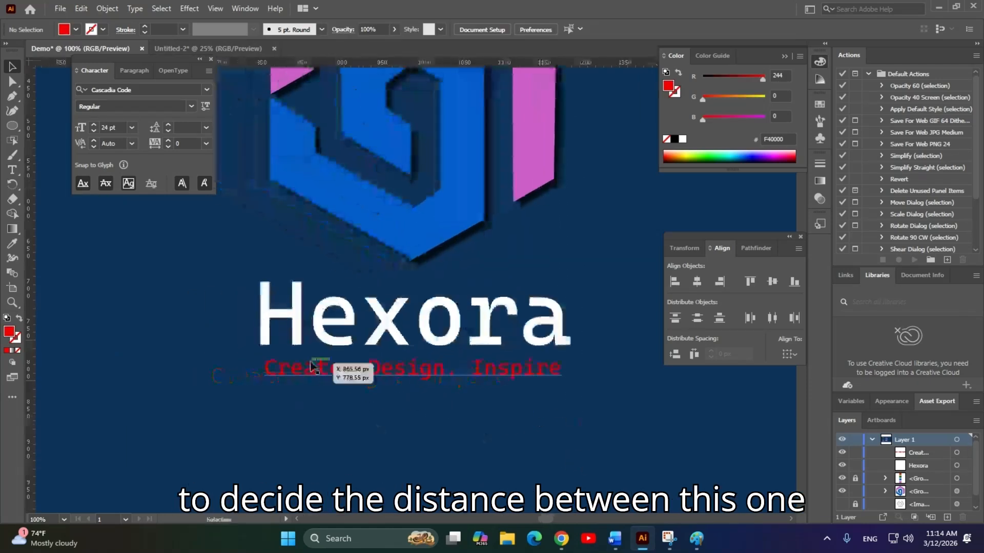
{"action": "scroll", "coordinate": [291, 373], "scroll_direction": "up", "scroll_amount": 2}
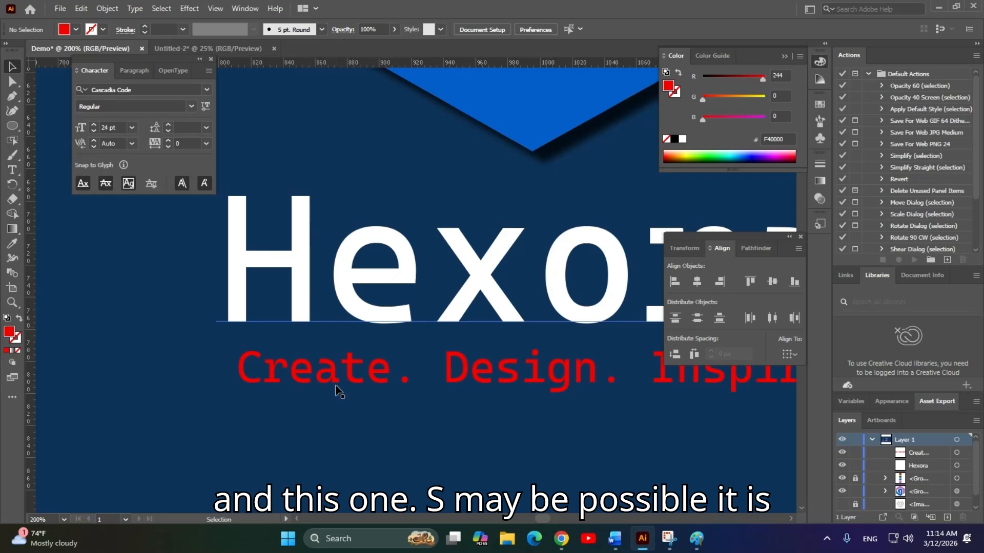
{"action": "scroll", "coordinate": [425, 384], "scroll_direction": "down", "scroll_amount": 2}
Try a lower tagline position and undo it, then try distributing the Hexora name and tagline by their vertical centres.
{"action": "left_click_drag", "start_coordinate": [392, 369], "coordinate": [404, 420]}
{"action": "key", "text": "ctrl+z"}
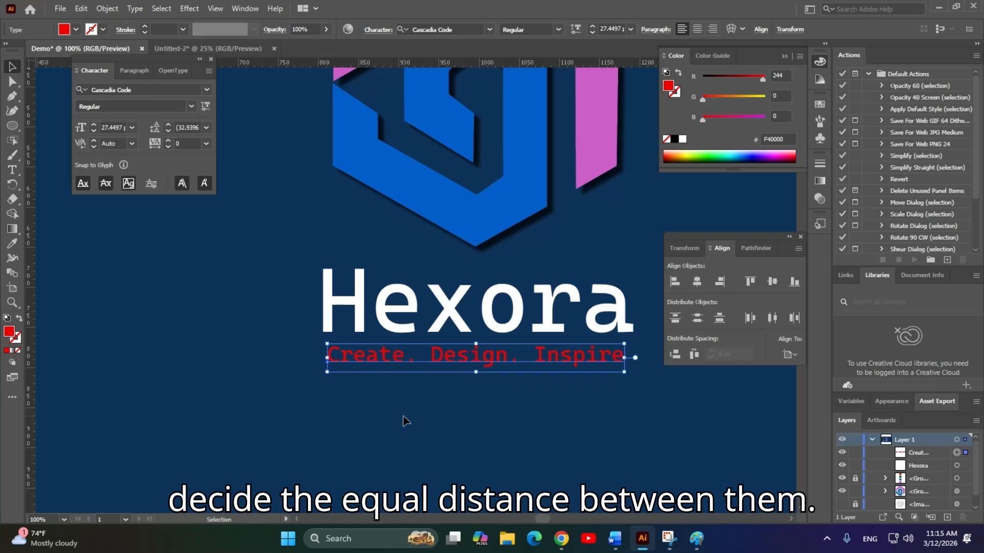
{"action": "left_click_drag", "start_coordinate": [249, 276], "coordinate": [681, 423]}
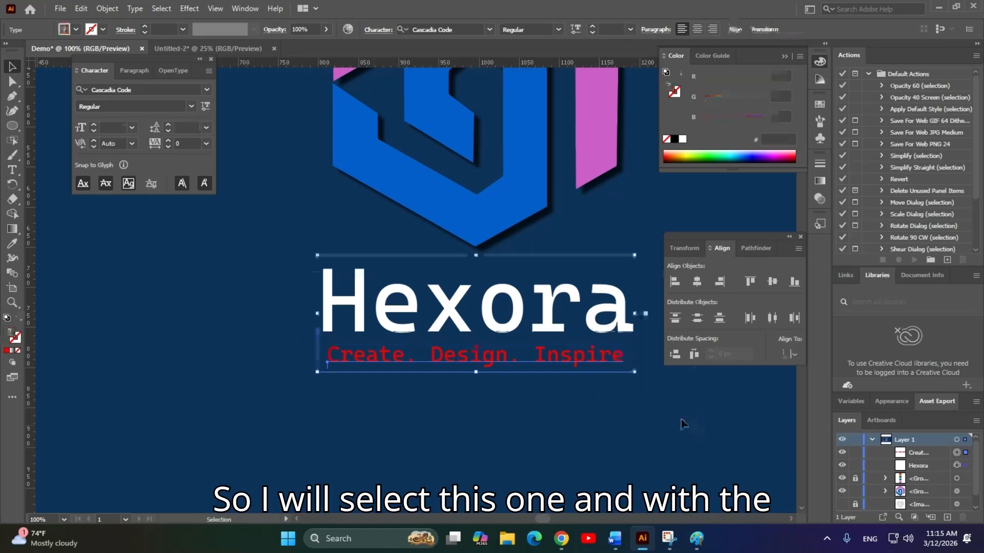
{"action": "left_click", "coordinate": [697, 319]}
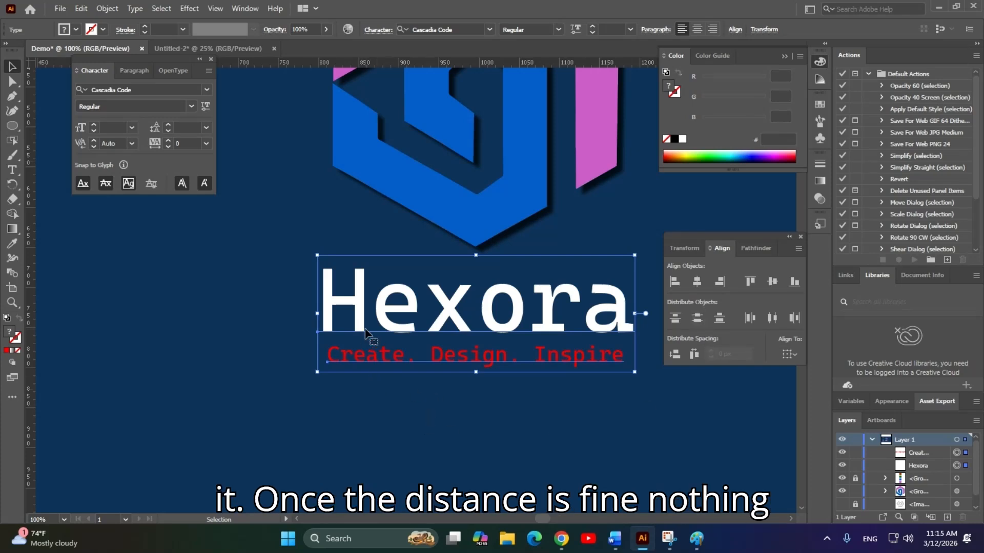
{"action": "left_click", "coordinate": [587, 413]}
Move the tagline well below the Hexora name, select both texts together, and clear the selection.
{"action": "left_click_drag", "start_coordinate": [476, 351], "coordinate": [472, 402]}
{"action": "left_click_drag", "start_coordinate": [230, 269], "coordinate": [703, 447]}
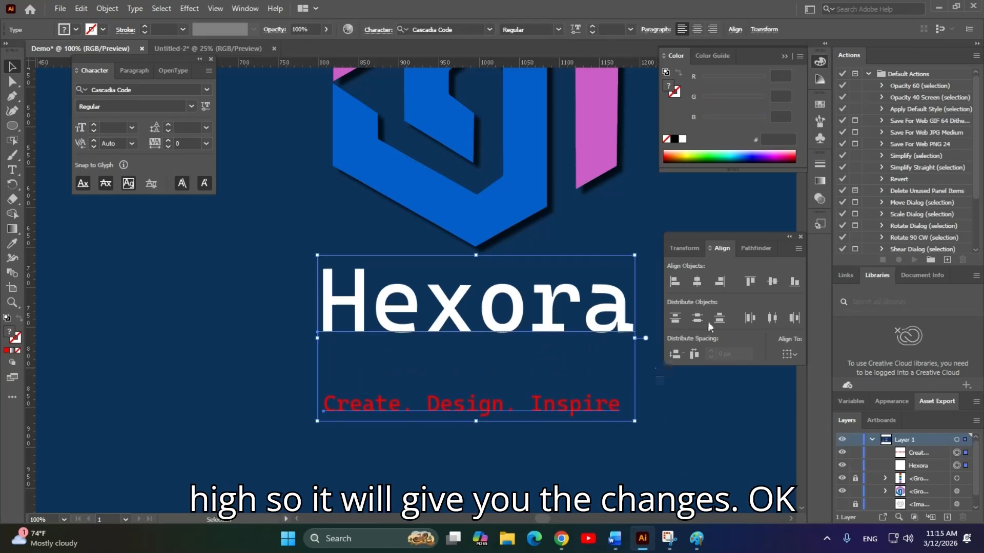
{"action": "left_click", "coordinate": [579, 436]}
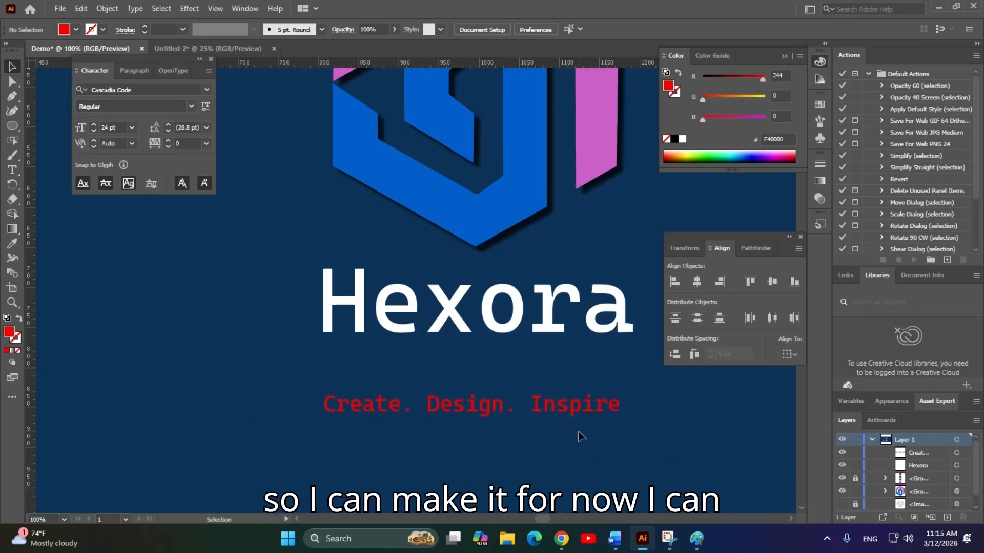
Move the tagline back up close beneath the Hexora name and horizontally centre it with the name and logo.
{"action": "left_click_drag", "start_coordinate": [584, 420], "coordinate": [588, 368]}
{"action": "scroll", "coordinate": [606, 426], "scroll_direction": "down", "scroll_amount": 2}
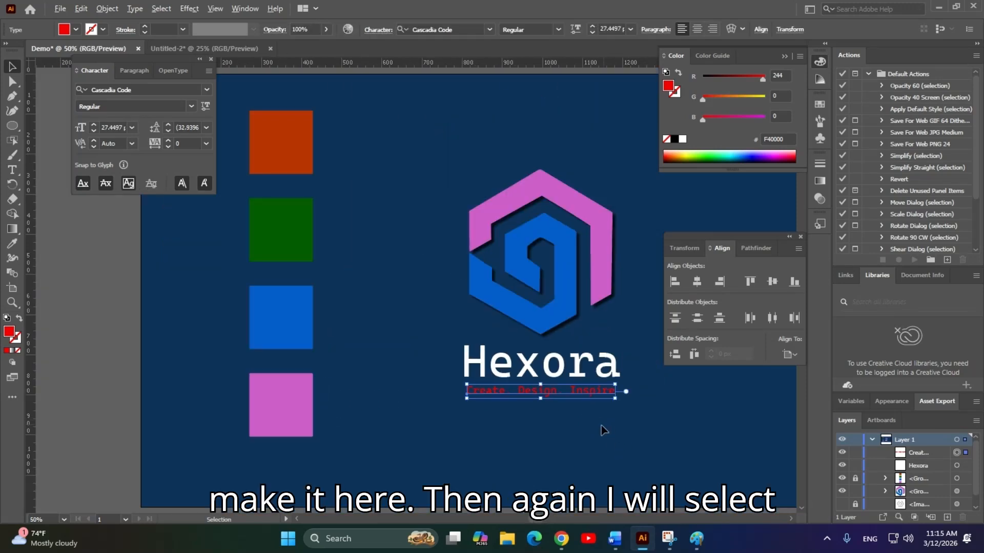
{"action": "left_click_drag", "start_coordinate": [418, 101], "coordinate": [651, 435]}
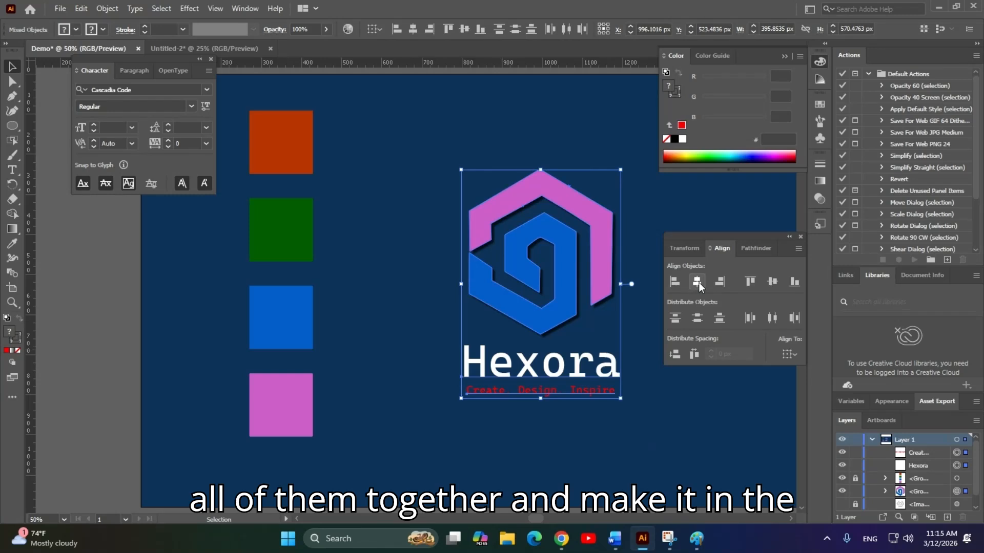
{"action": "left_click", "coordinate": [634, 462]}
{"action": "scroll", "coordinate": [518, 428], "scroll_direction": "up", "scroll_amount": 2}
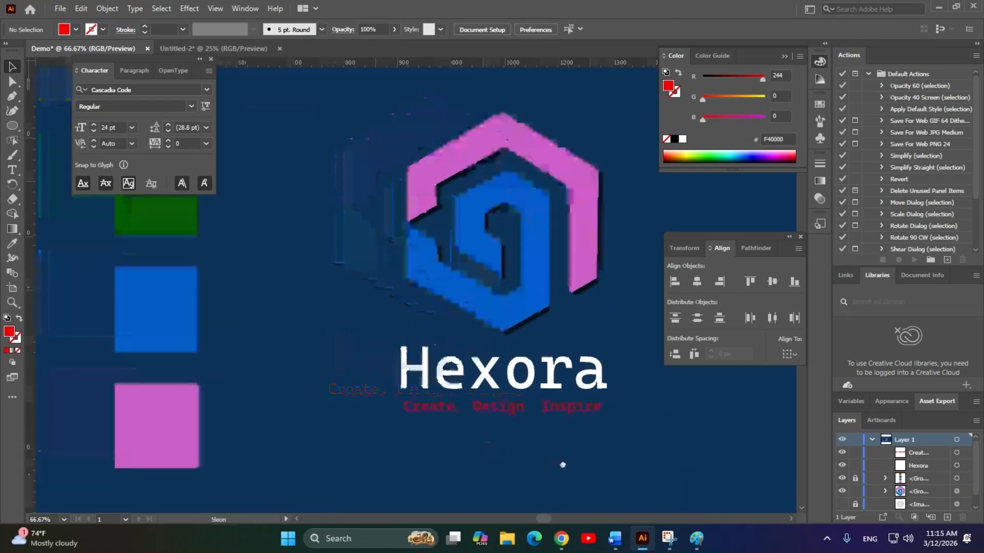
Try moving the tagline slightly closer to the Hexora name, undo the move, and deselect it.
{"action": "left_click", "coordinate": [510, 410]}
{"action": "left_click_drag", "start_coordinate": [519, 416], "coordinate": [519, 411]}
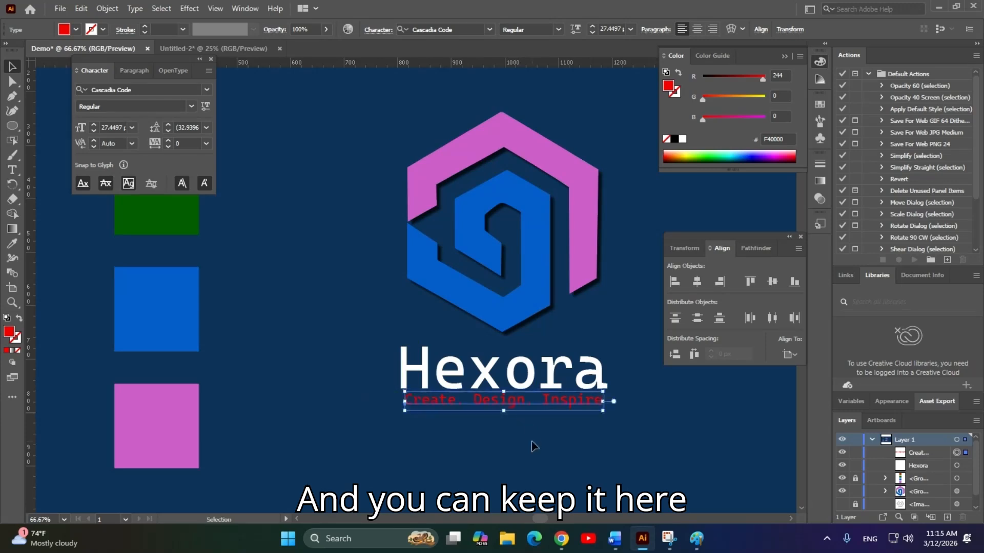
{"action": "left_click", "coordinate": [531, 451]}
{"action": "key", "text": "ctrl+z"}
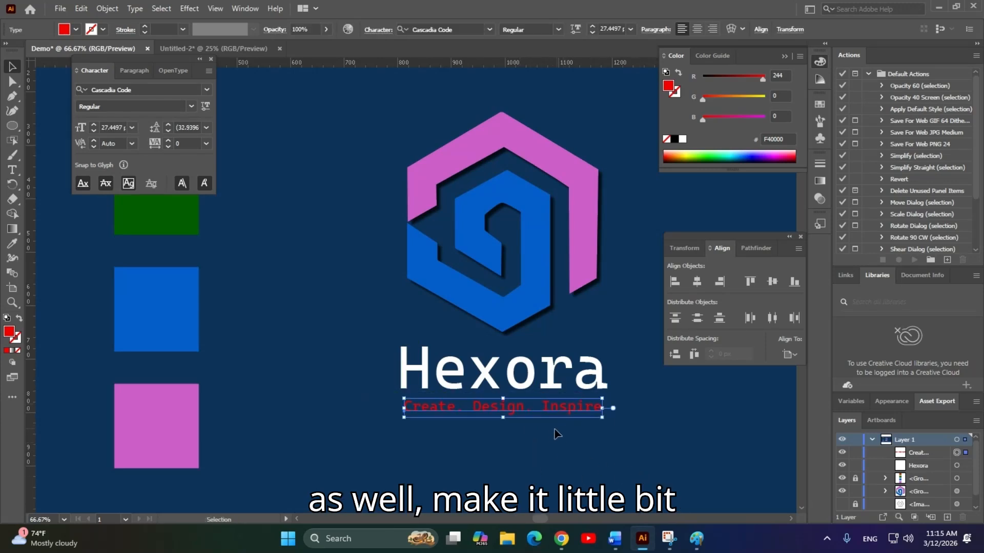
{"action": "left_click", "coordinate": [592, 456]}
Switch the artwork to full screen mode with the menu bar and show the complete logo with its name and tagline.
{"action": "key", "text": "ctrl+equal"}
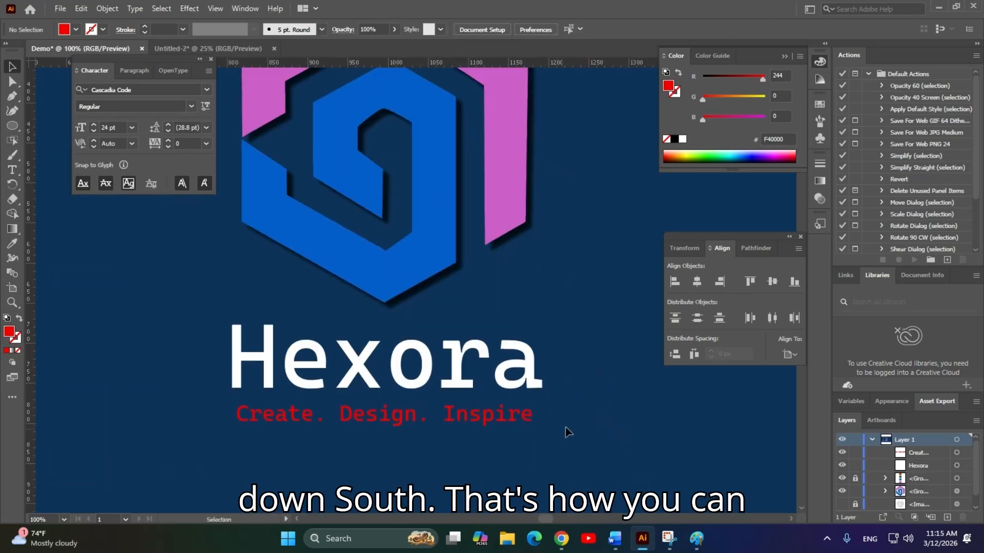
{"action": "scroll", "coordinate": [620, 487], "scroll_direction": "down", "scroll_amount": 1}
{"action": "mouse_move", "coordinate": [625, 452]}
{"action": "left_mouse_down"}
{"action": "mouse_move", "coordinate": [567, 423]}
{"action": "mouse_move", "coordinate": [599, 431]}
{"action": "mouse_move", "coordinate": [620, 468]}
{"action": "mouse_move", "coordinate": [610, 448]}
{"action": "left_mouse_up"}
{"action": "scroll", "coordinate": [584, 429], "scroll_direction": "up", "scroll_amount": 1}
{"action": "key", "text": "alt+f"}
{"action": "key", "text": "f"}
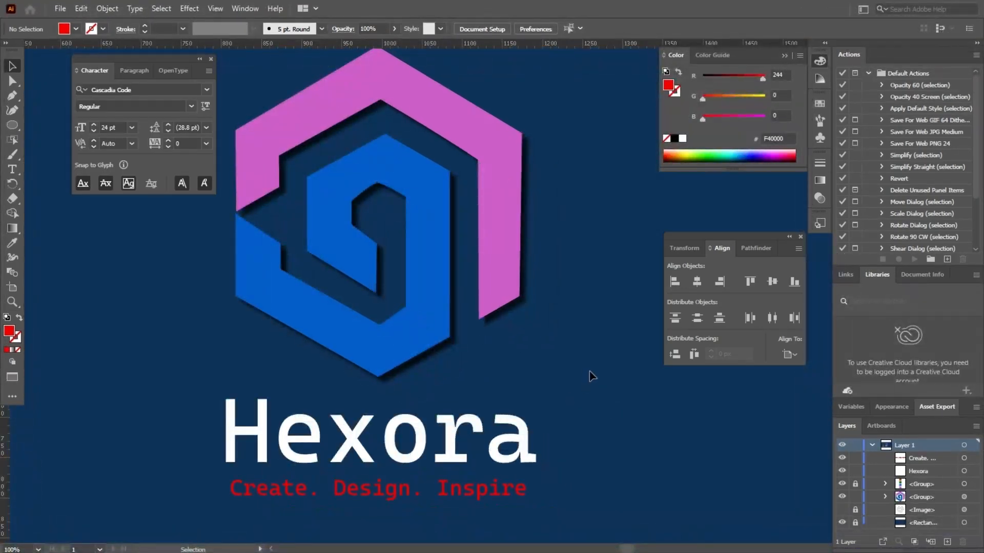
{"action": "left_click_drag", "start_coordinate": [589, 374], "coordinate": [626, 394]}
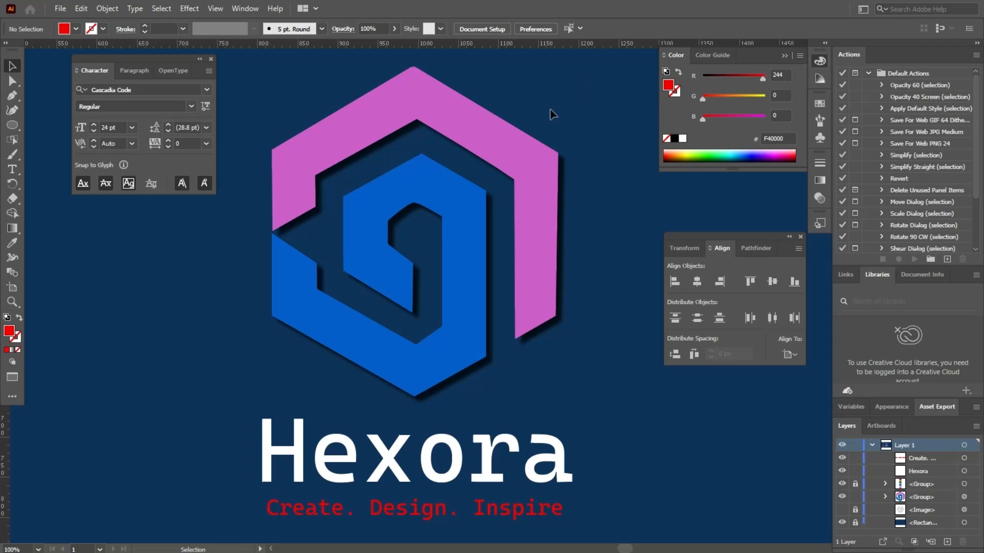
Switch to the Google Meet call in Chrome and return to the Hexora artwork in Illustrator.
{"action": "key", "text": "alt+Tab"}
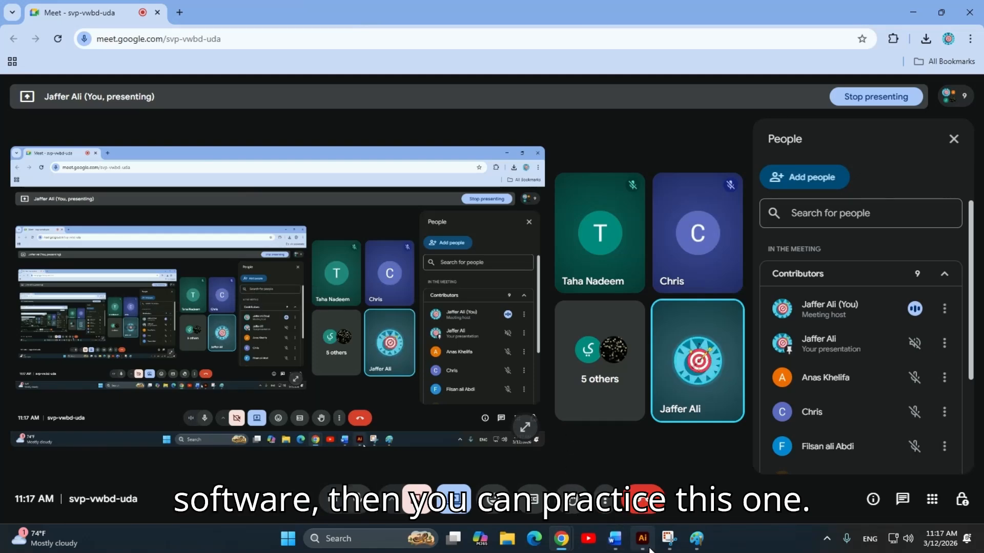
{"action": "mouse_move", "coordinate": [649, 549]}
{"action": "left_click", "coordinate": [629, 487]}
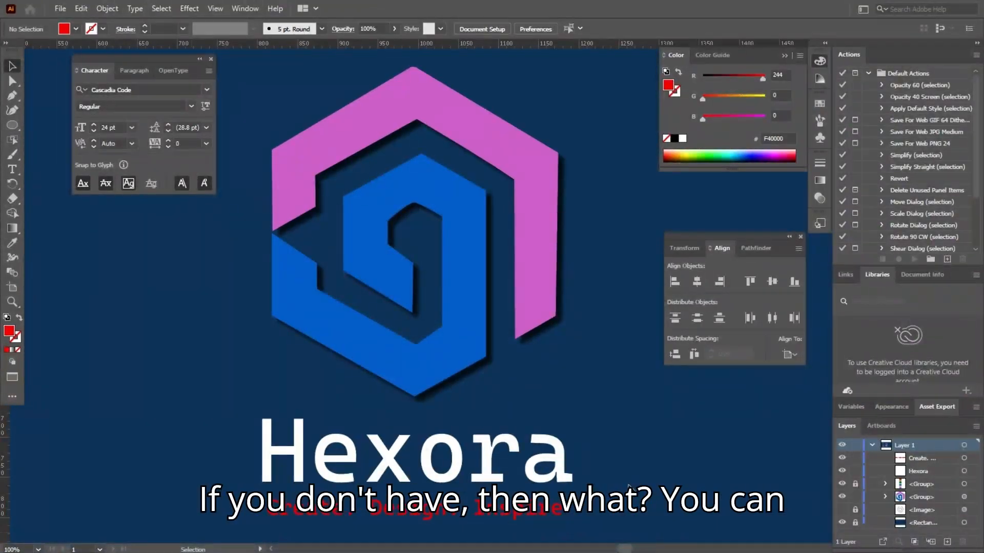